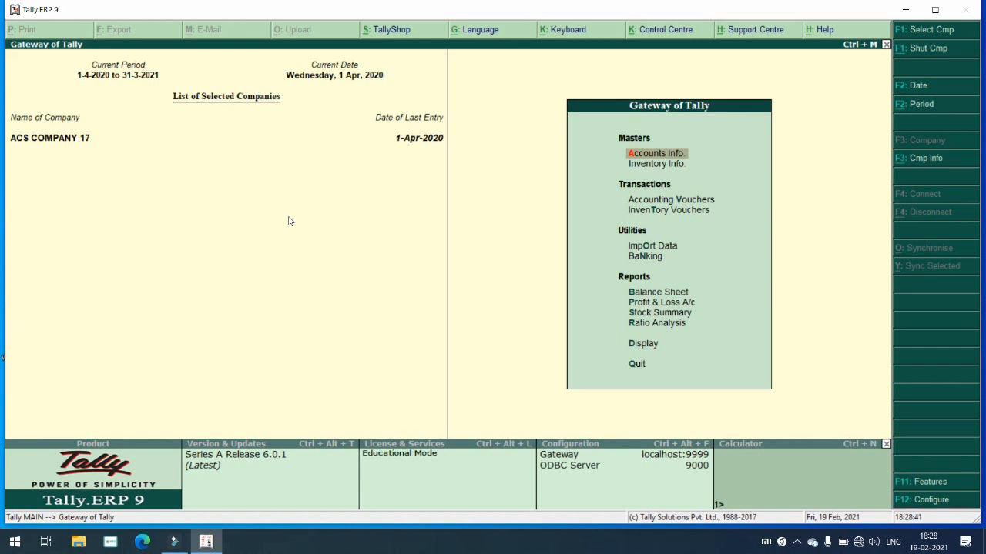
# Step: Open the Company Info menu with Alt+F3 and highlight Create Company
pyautogui.hotkey('alt', 'F3')
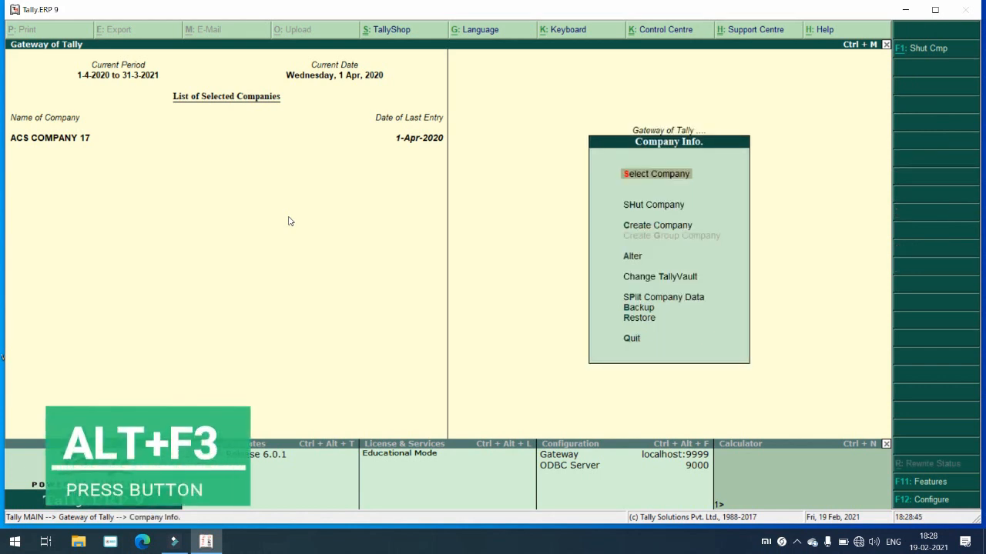
pyautogui.press('Down')
pyautogui.press('Down')
pyautogui.press('Up')
pyautogui.press('Up')
pyautogui.press('Up')
pyautogui.press('Down')
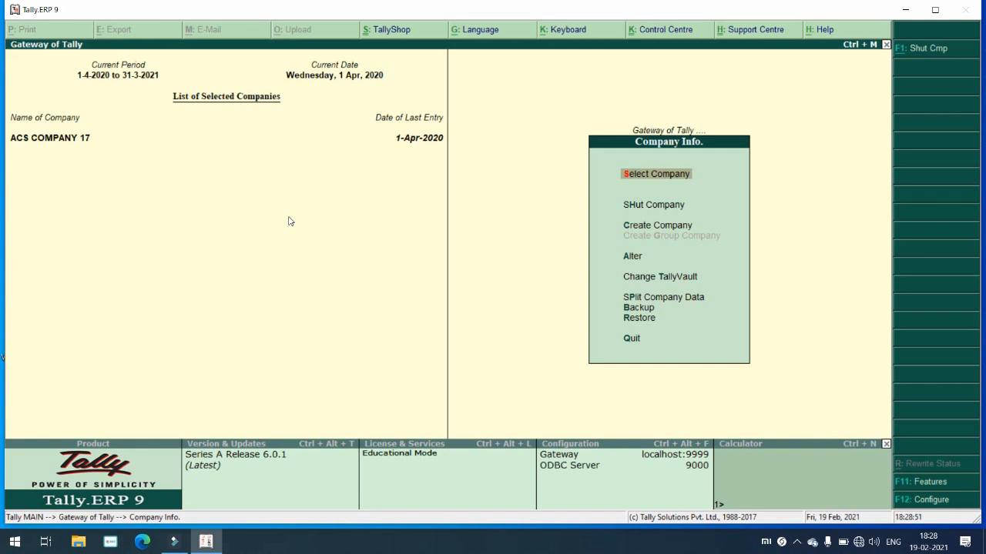
pyautogui.press('Down')
pyautogui.press('Down')
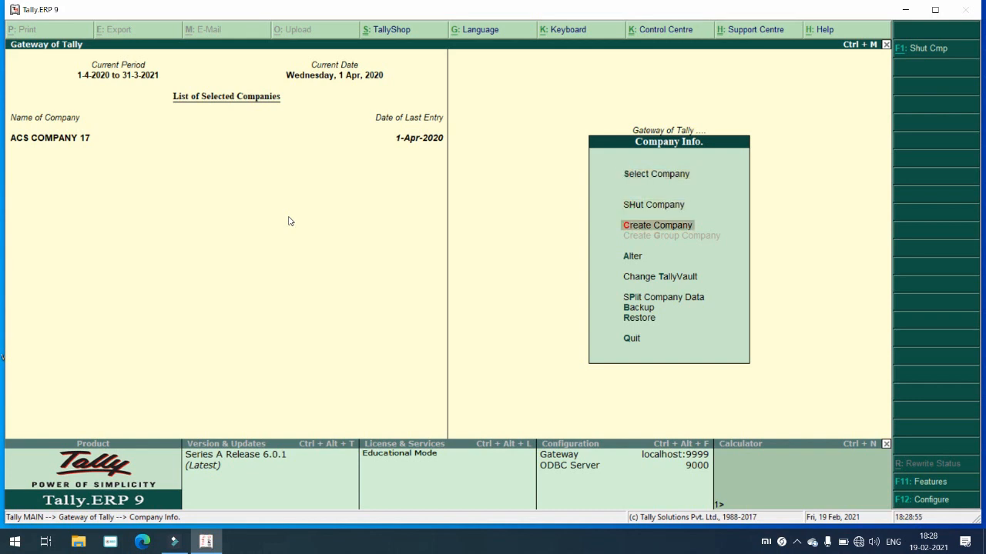
pyautogui.press('Down')
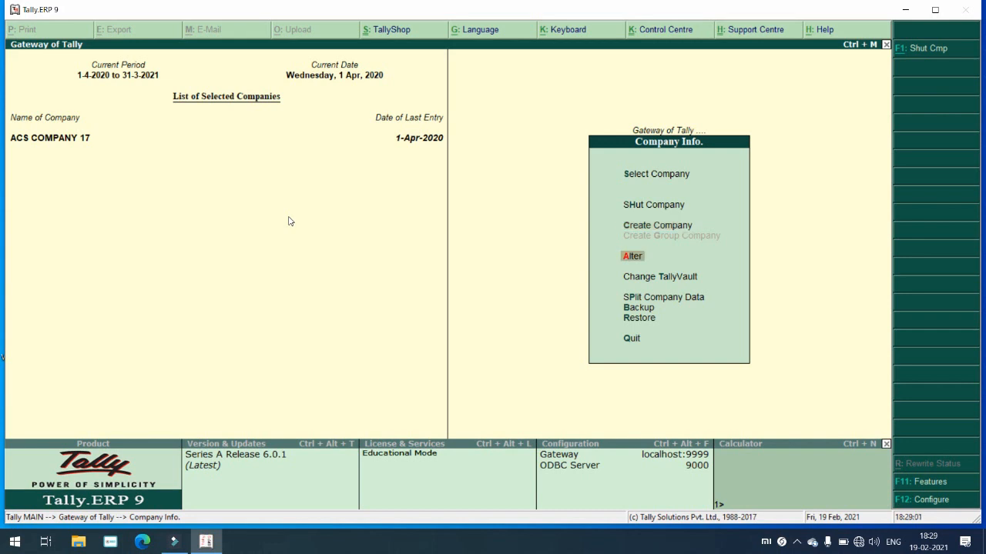
pyautogui.press('Up')
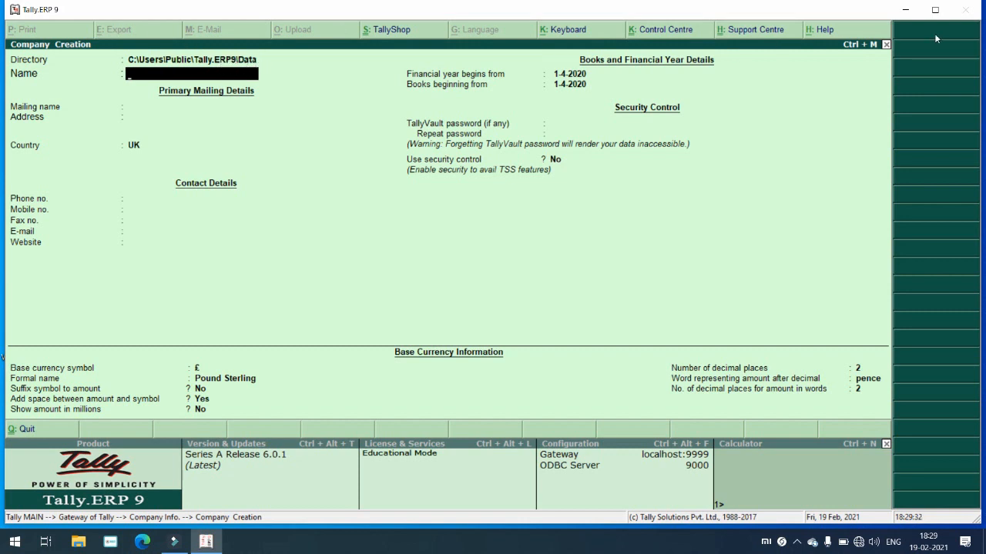
pyautogui.click(913, 14)
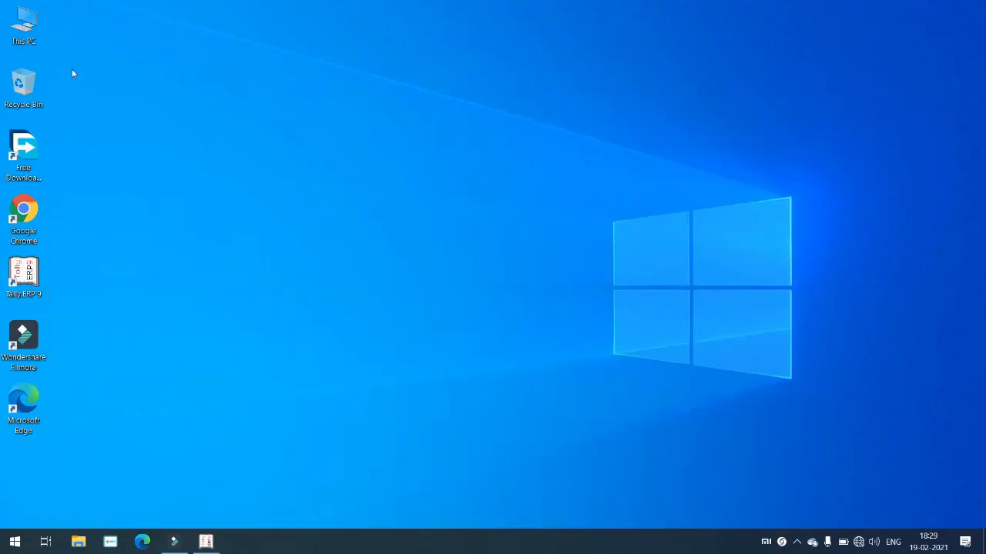
pyautogui.doubleClick(24, 32)
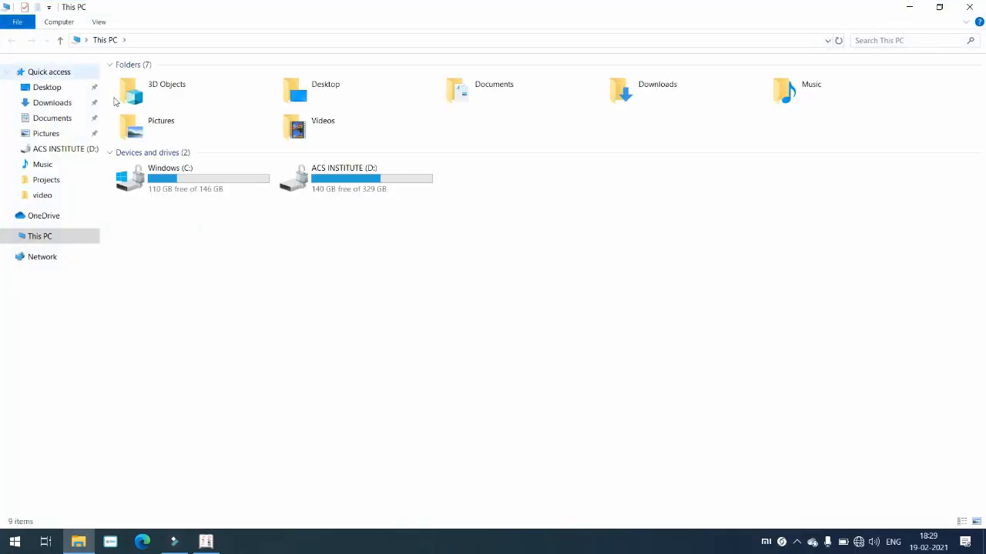
pyautogui.doubleClick(176, 185)
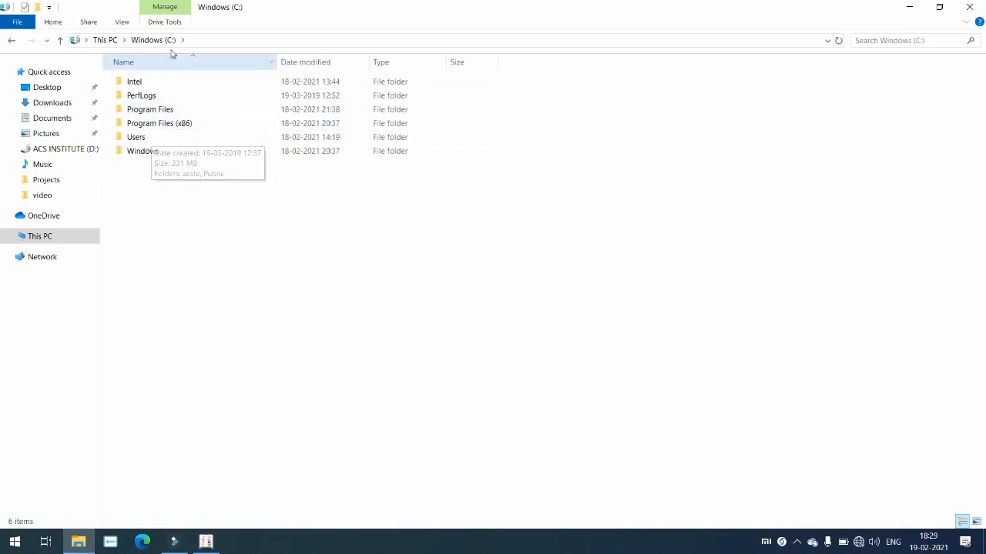
pyautogui.click(149, 143)
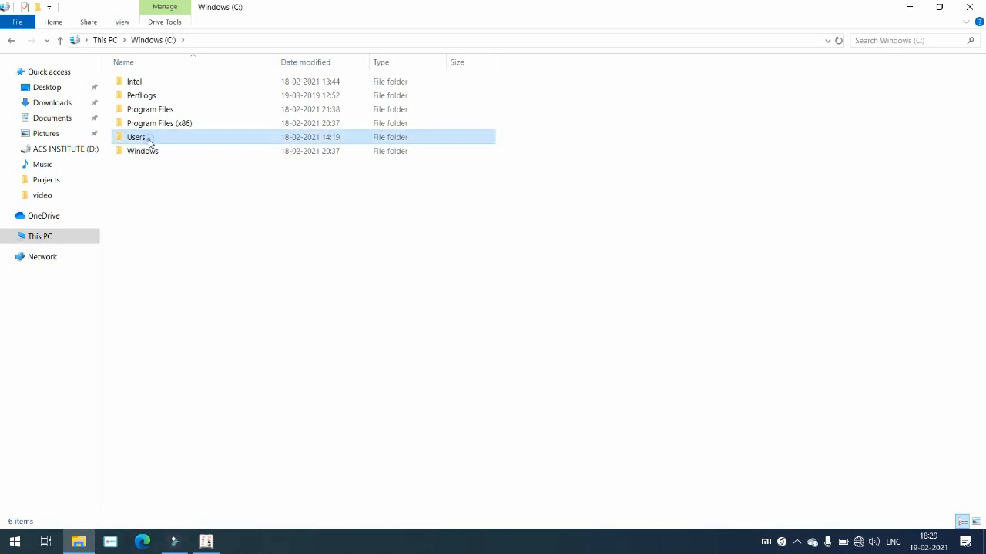
pyautogui.doubleClick(149, 142)
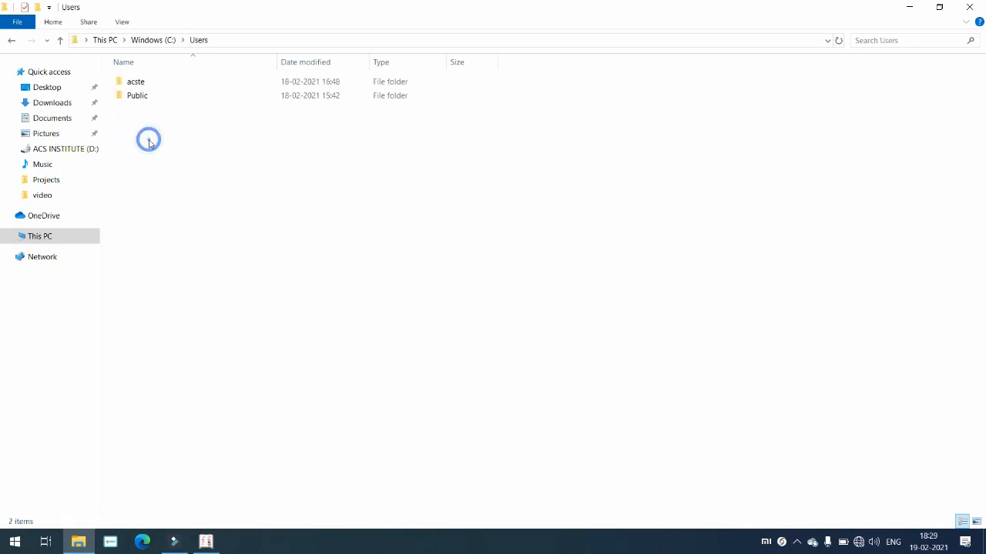
pyautogui.click(154, 99)
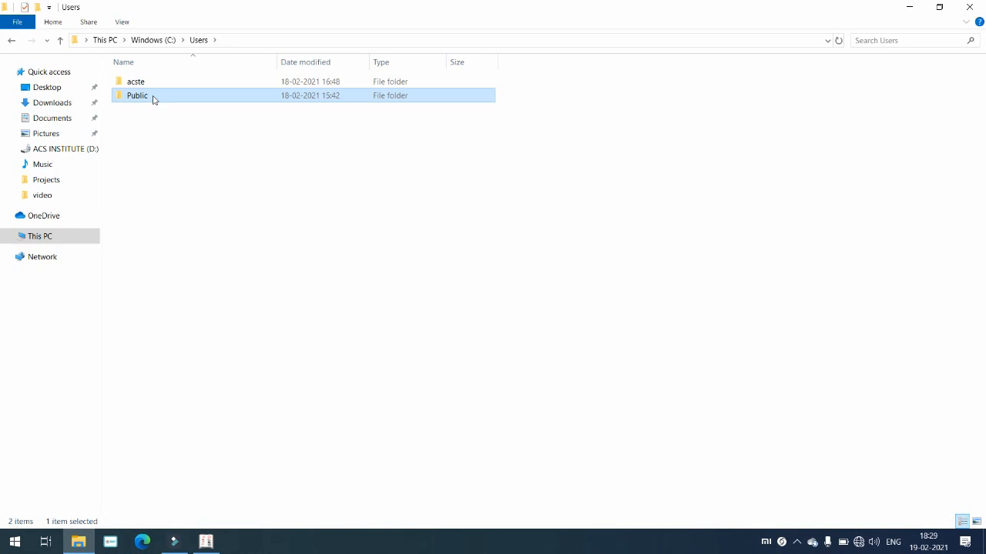
pyautogui.doubleClick(153, 96)
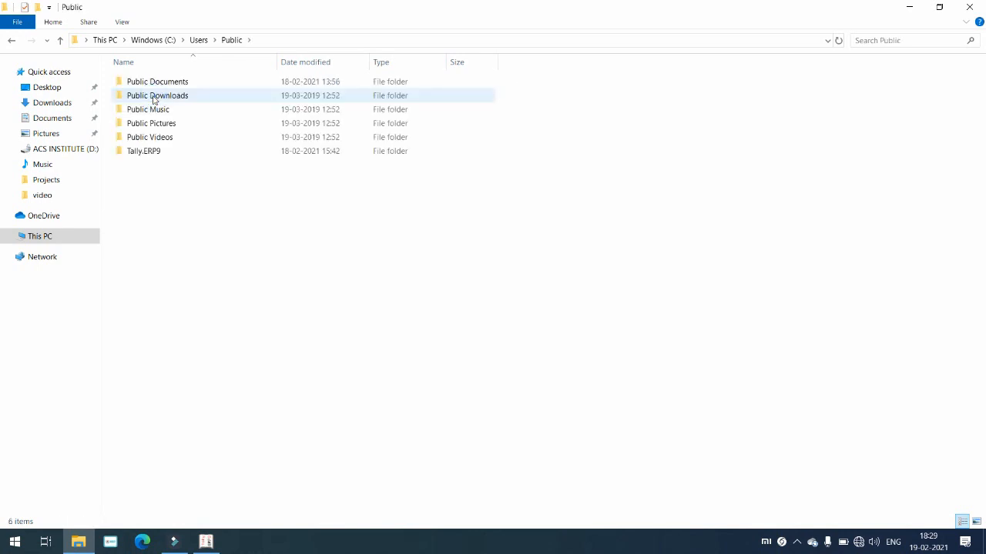
pyautogui.click(151, 152)
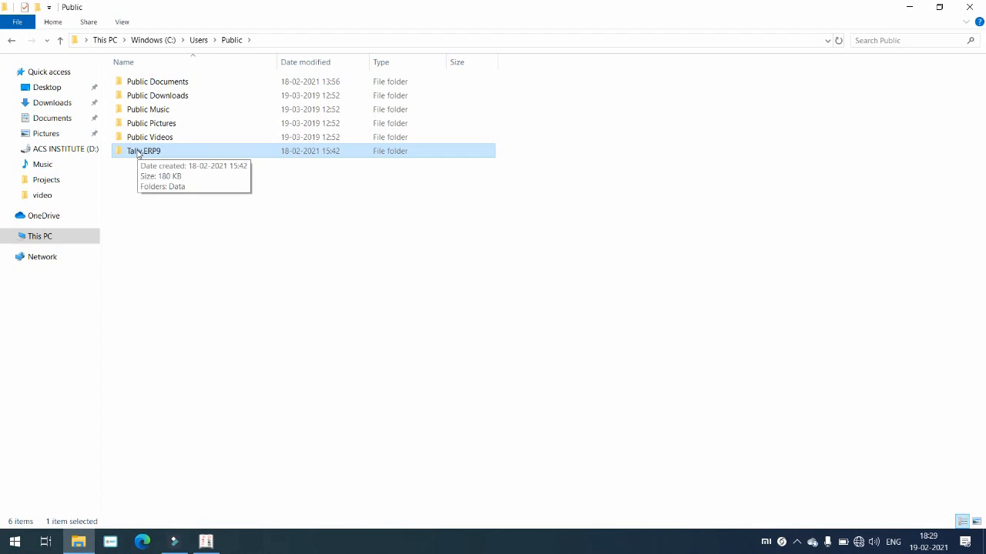
pyautogui.doubleClick(138, 152)
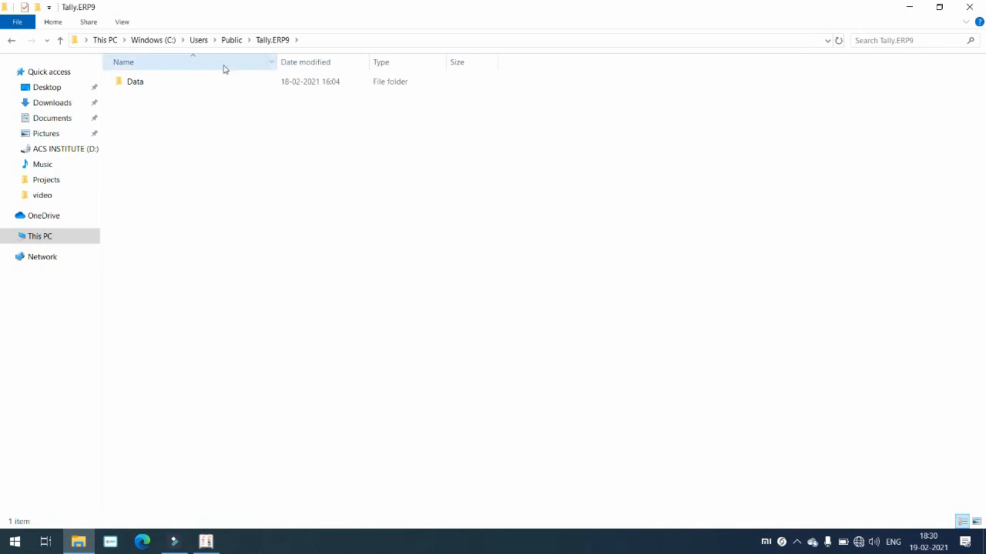
pyautogui.click(142, 83)
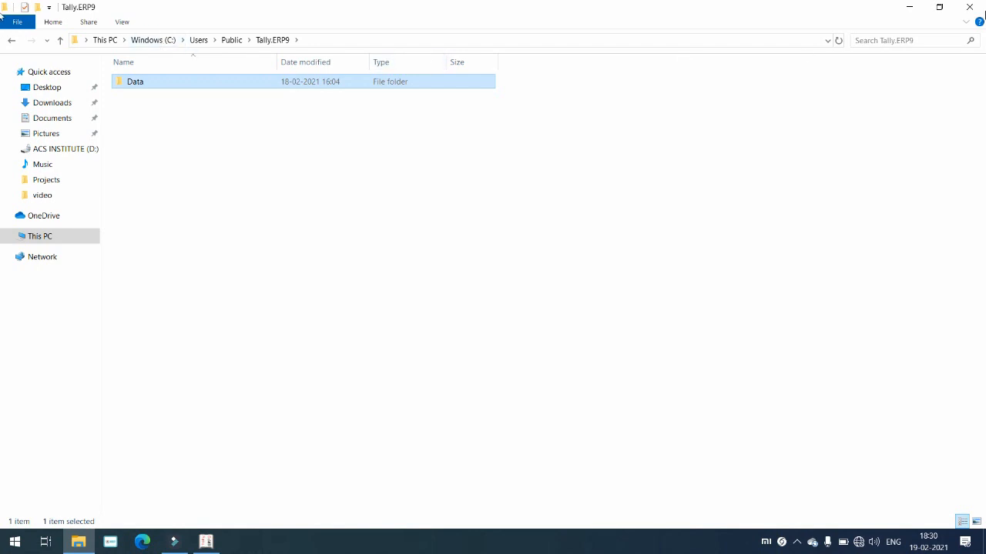
pyautogui.click(982, 5)
pyautogui.click(206, 542)
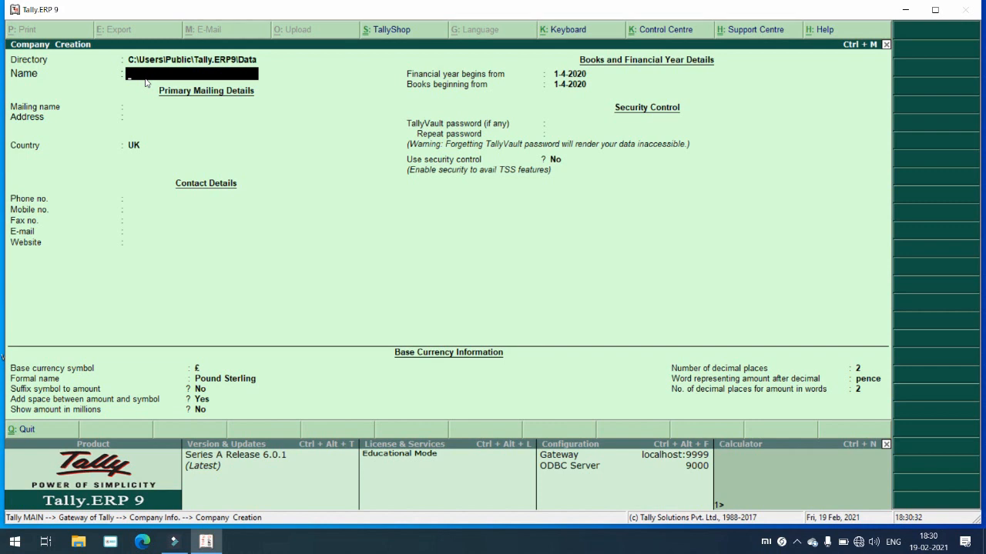
# Step: Enter company name TR MOBILE SHOP, the owner's mailing name, and a two-line shop address
pyautogui.write('TR MOBILE SHOP')
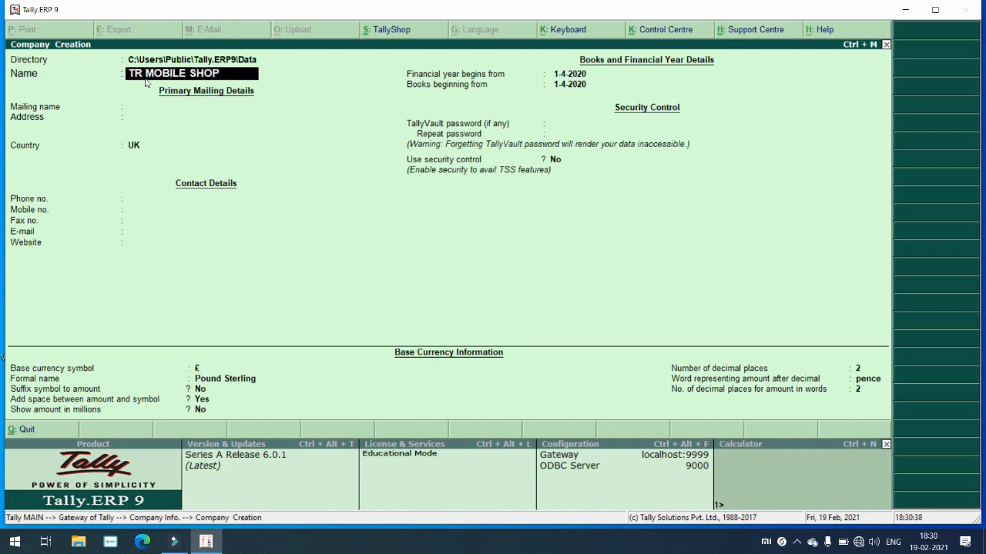
pyautogui.press('Return')
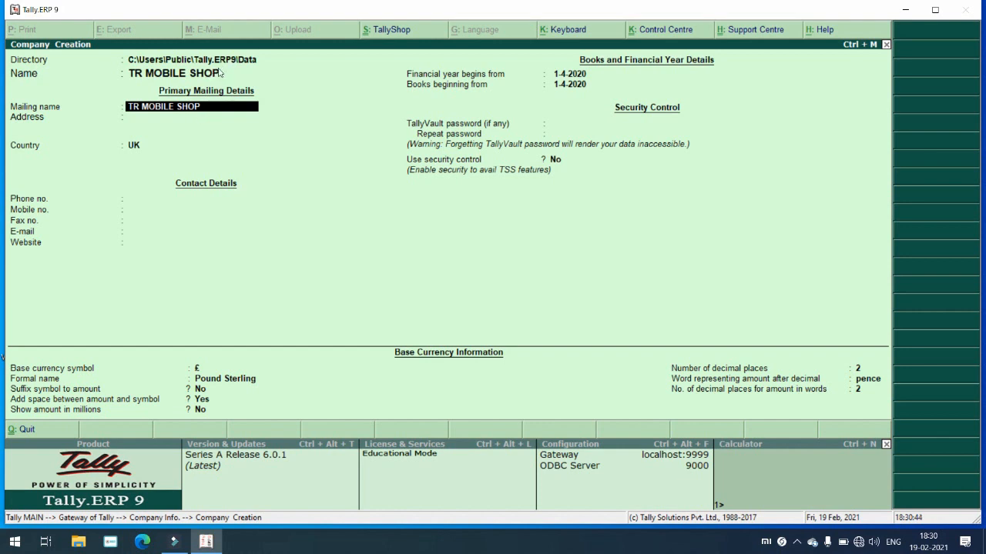
pyautogui.write('AADIL')
pyautogui.press('Return')
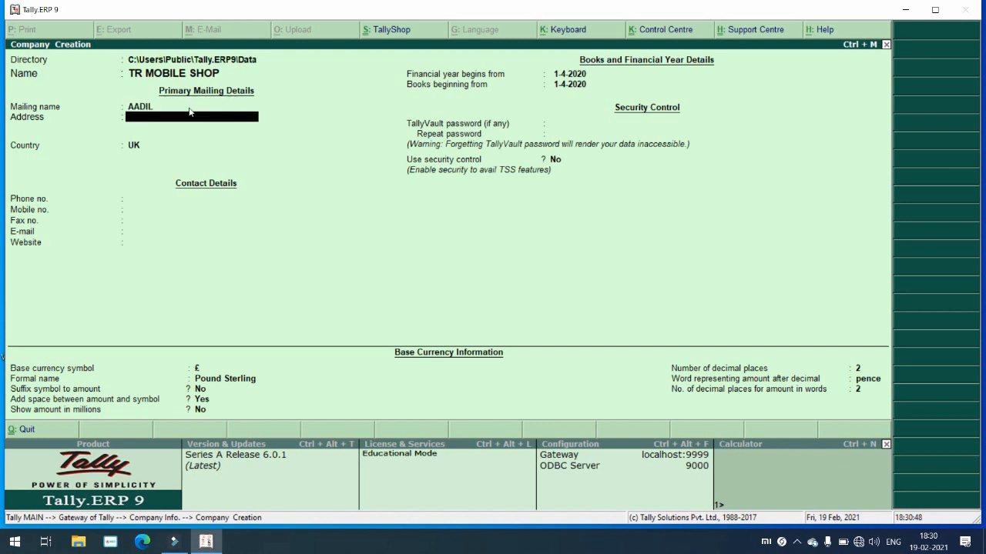
pyautogui.write('MOHAMMAD ALI ROAD MALEGAON')
pyautogui.press('Return')
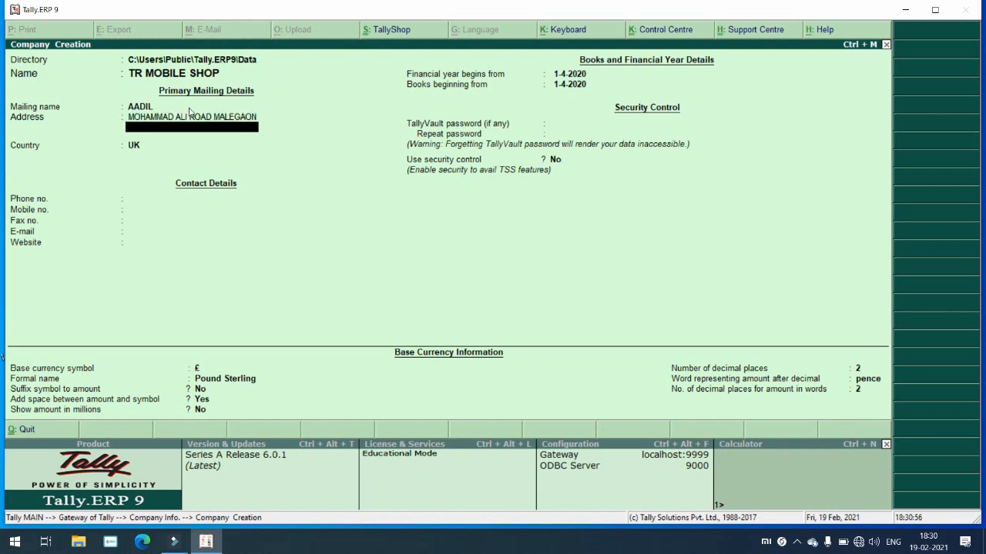
pyautogui.write('NASHIK')
pyautogui.press('Return')
pyautogui.press('Return')
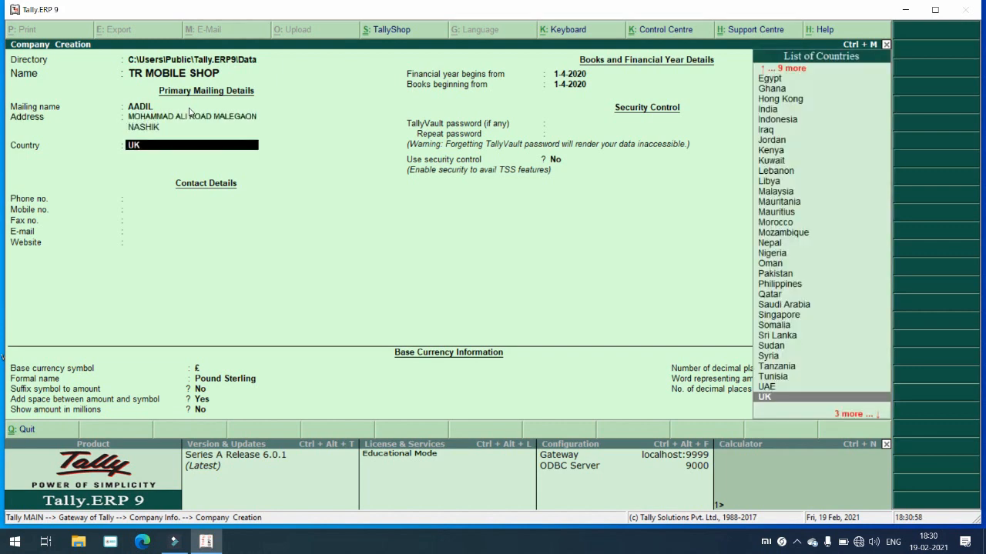
# Step: Set the company's country to India and state to Maharashtra
pyautogui.write('IN')
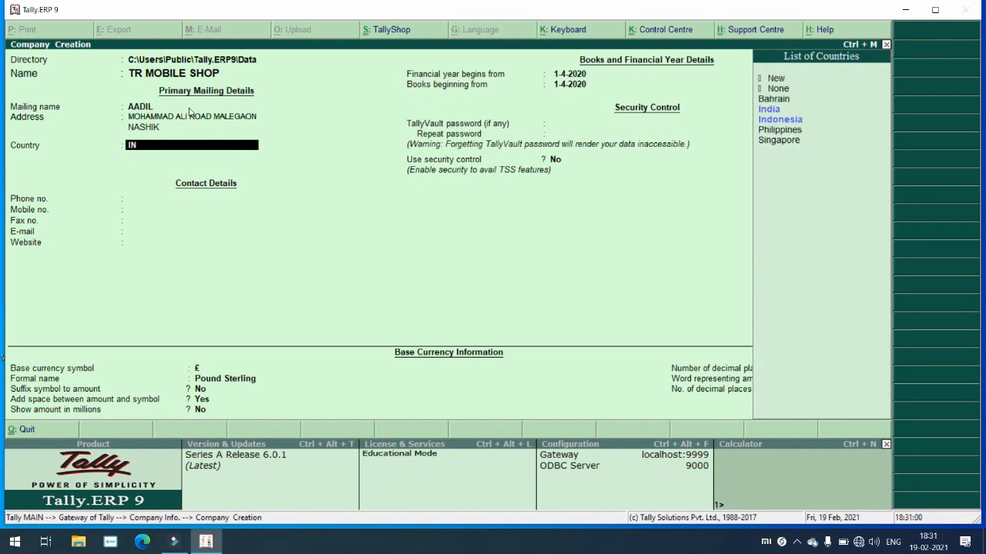
pyautogui.press('Return')
pyautogui.press('Down')
pyautogui.press('Return')
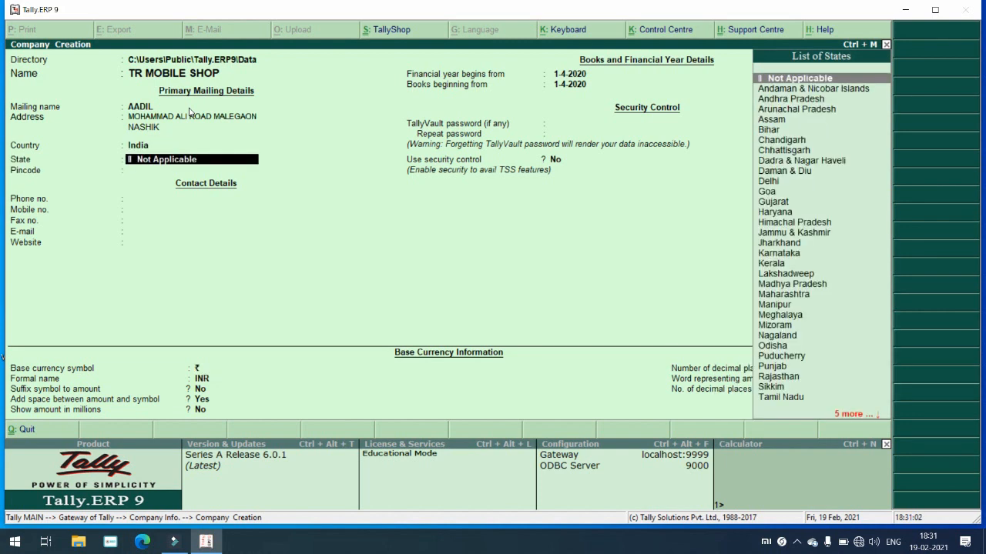
pyautogui.write('MAH')
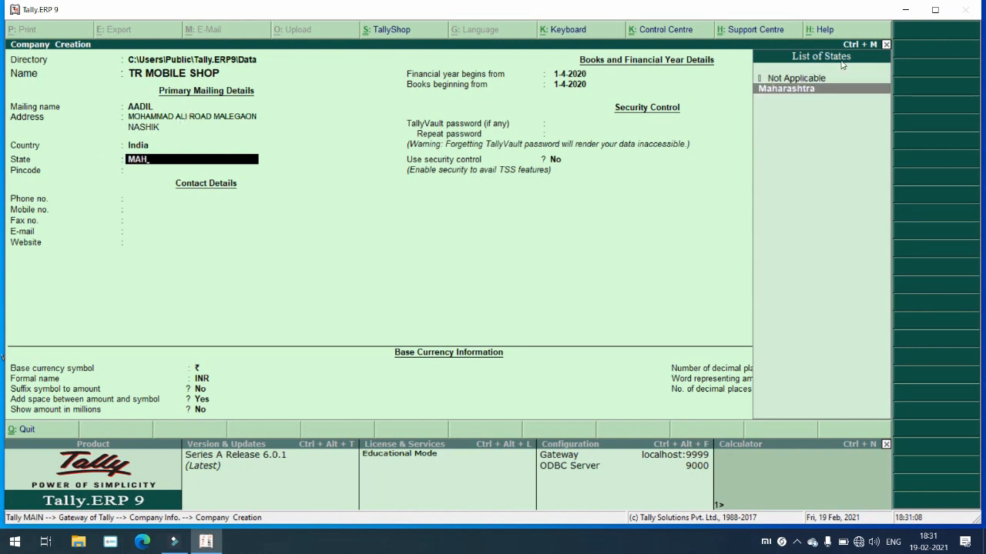
pyautogui.click(139, 147)
pyautogui.press('BackSpace')
pyautogui.click(140, 147)
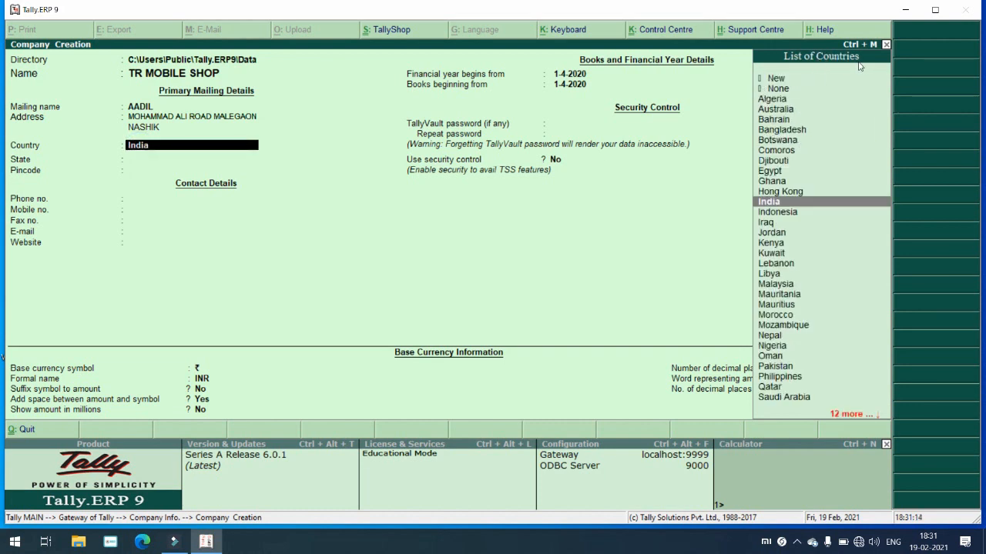
pyautogui.press('Return')
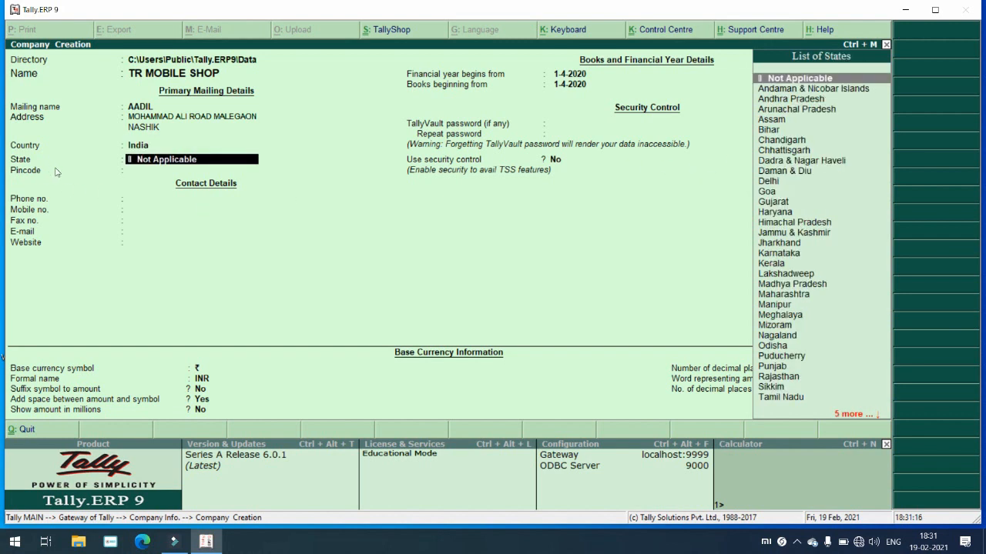
pyautogui.write('MAH')
pyautogui.press('Return')
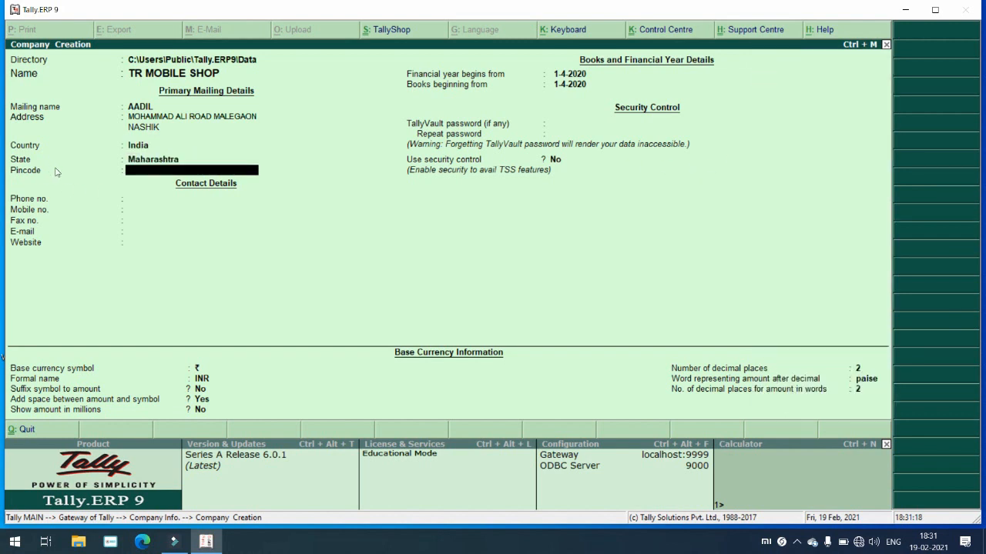
# Step: Fill in the pincode and mobile number, leaving the other contact fields empty
pyautogui.write('423203')
pyautogui.press('Return')
pyautogui.press('Return')
pyautogui.write('88888')
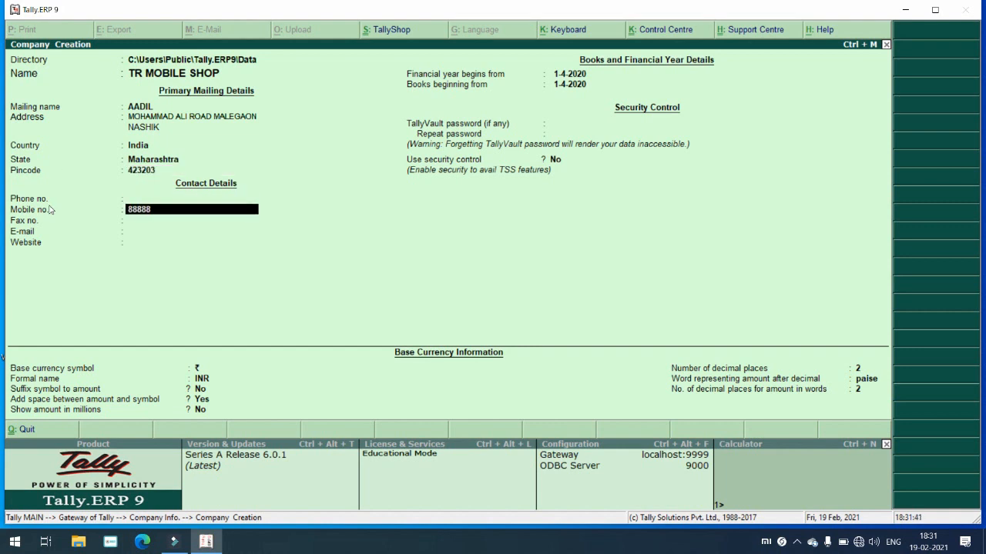
pyautogui.write('88888')
pyautogui.press('Return')
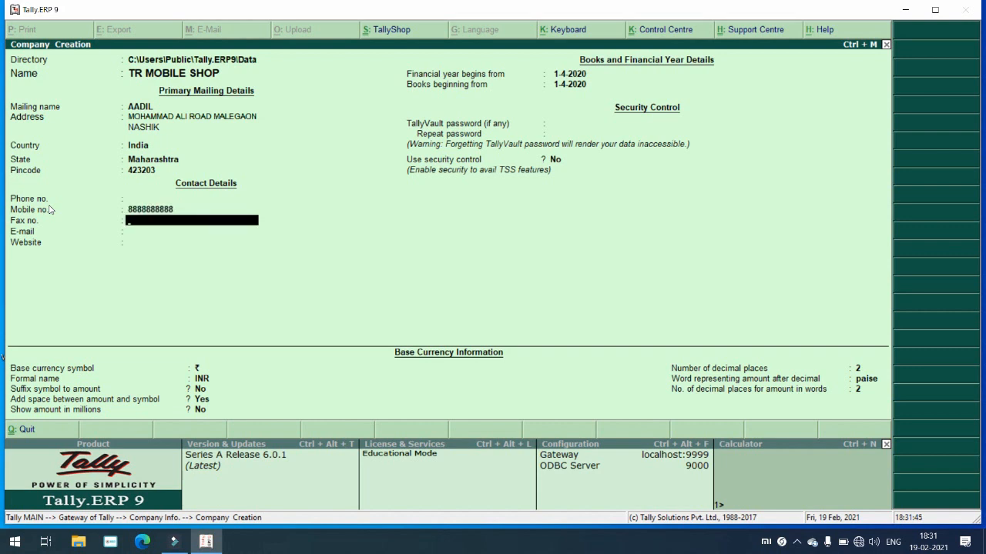
pyautogui.press('Return')
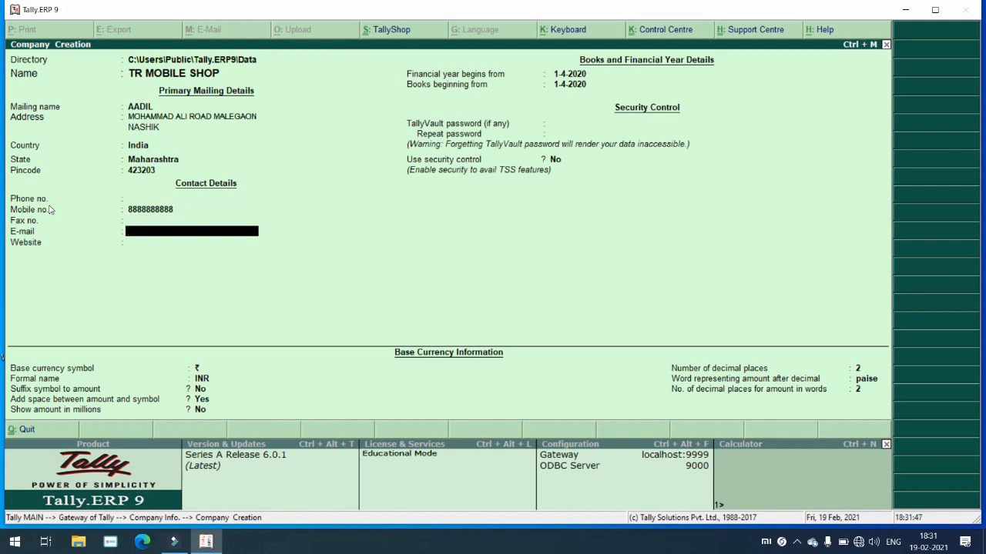
pyautogui.press('Return')
pyautogui.press('Return')
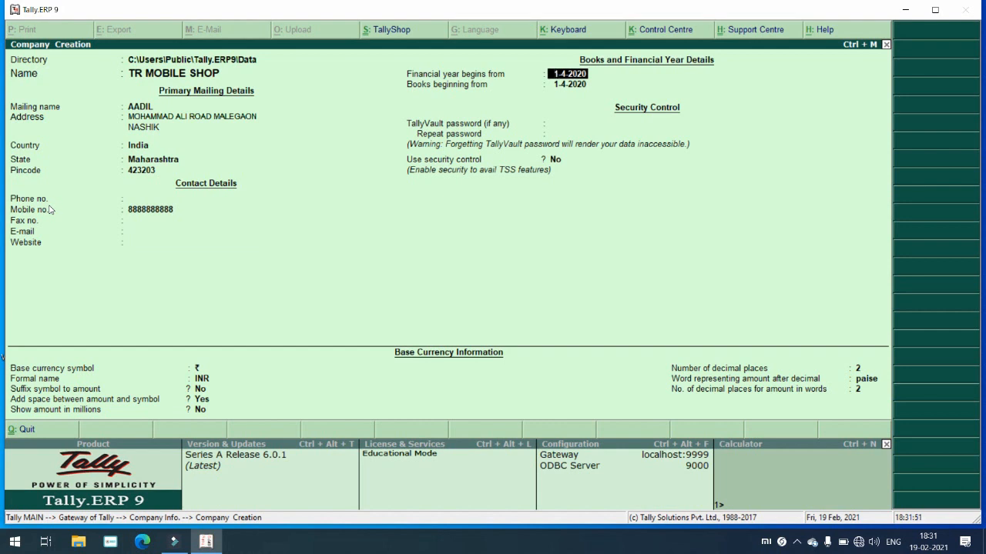
# Step: Start the financial year and books on 1-4-2021, leaving TallyVault password empty
pyautogui.write('1/4/2021')
pyautogui.press('Return')
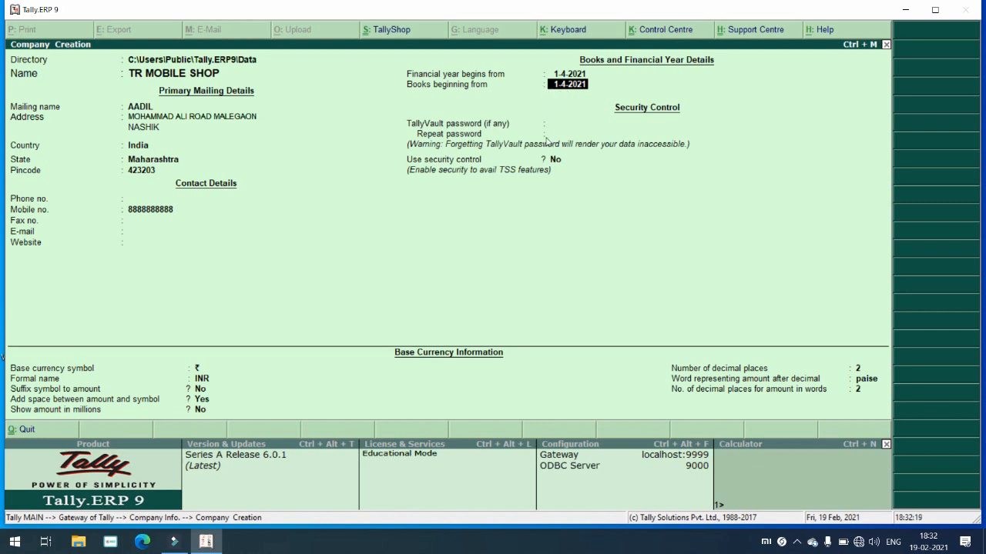
pyautogui.press('Return')
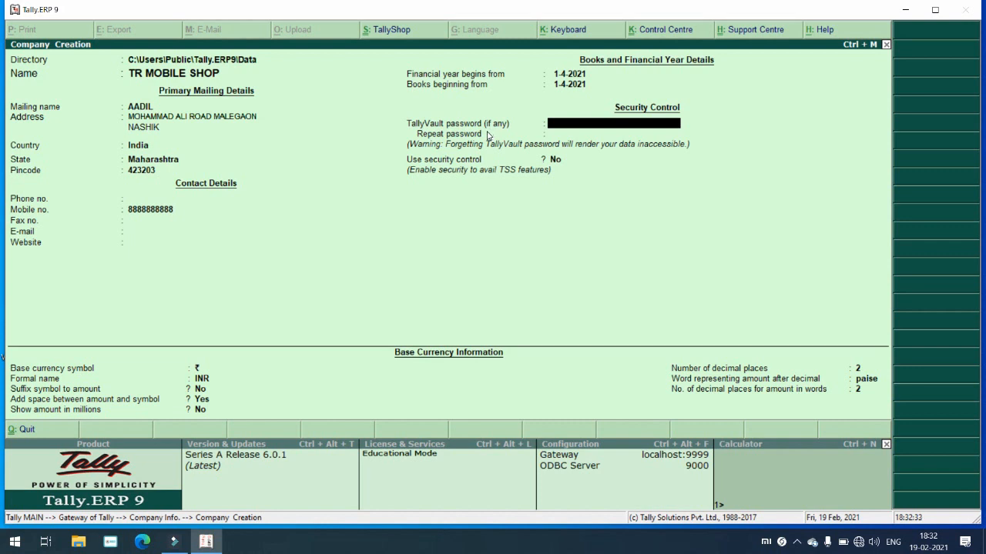
pyautogui.press('Return')
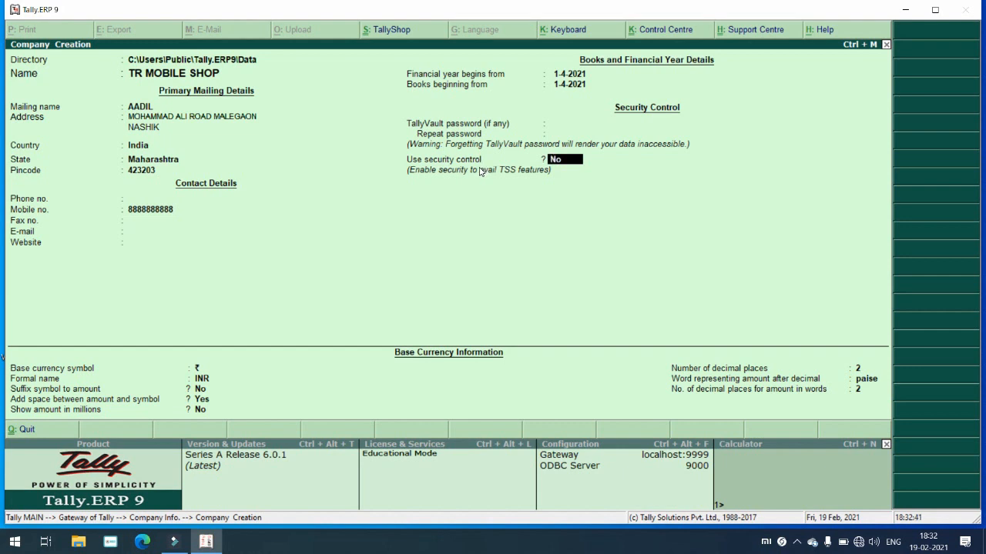
# Step: Enable security control with an administrator name and password, keeping Tally Audit off
pyautogui.write('y')
pyautogui.press('Return')
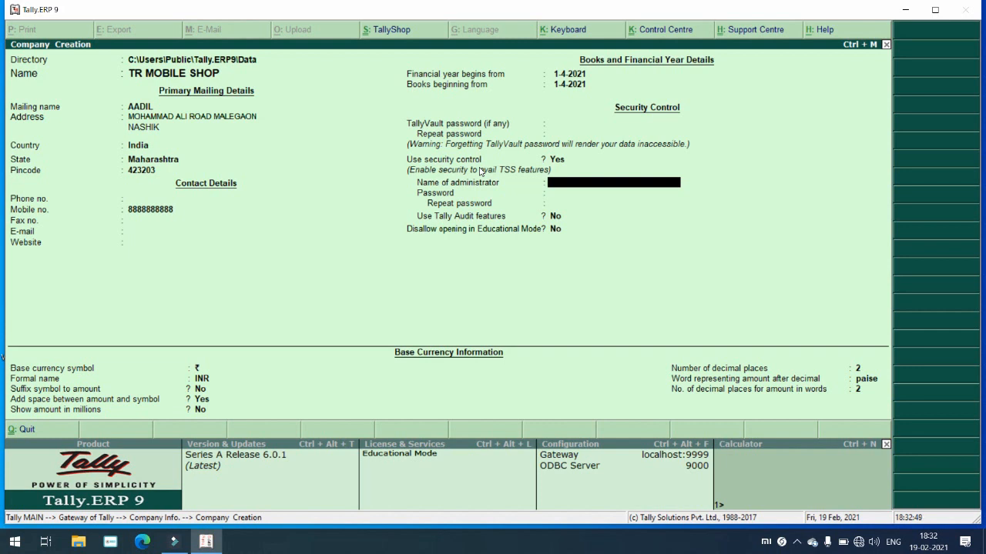
pyautogui.write('AMAAN')
pyautogui.press('Return')
pyautogui.write('***')
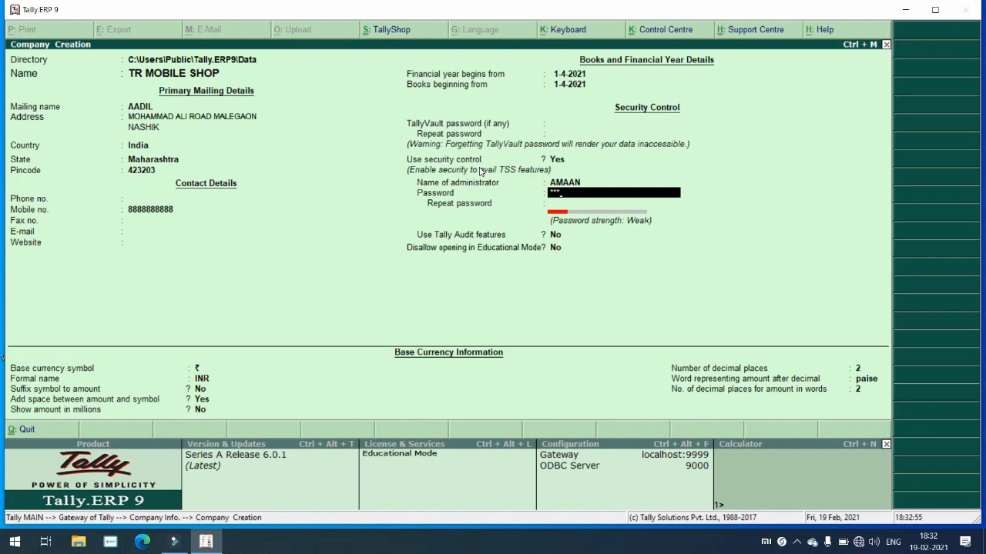
pyautogui.press('Return')
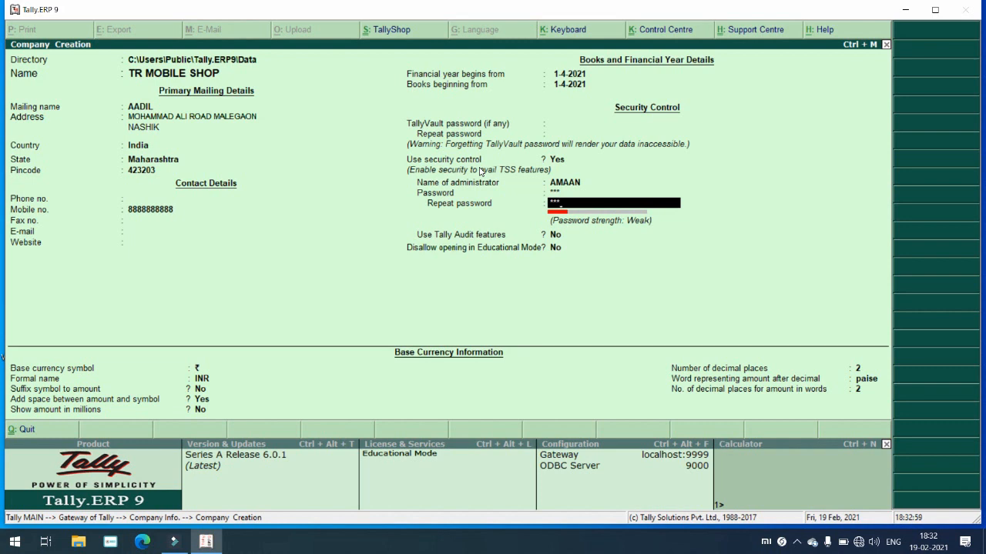
pyautogui.press('Return')
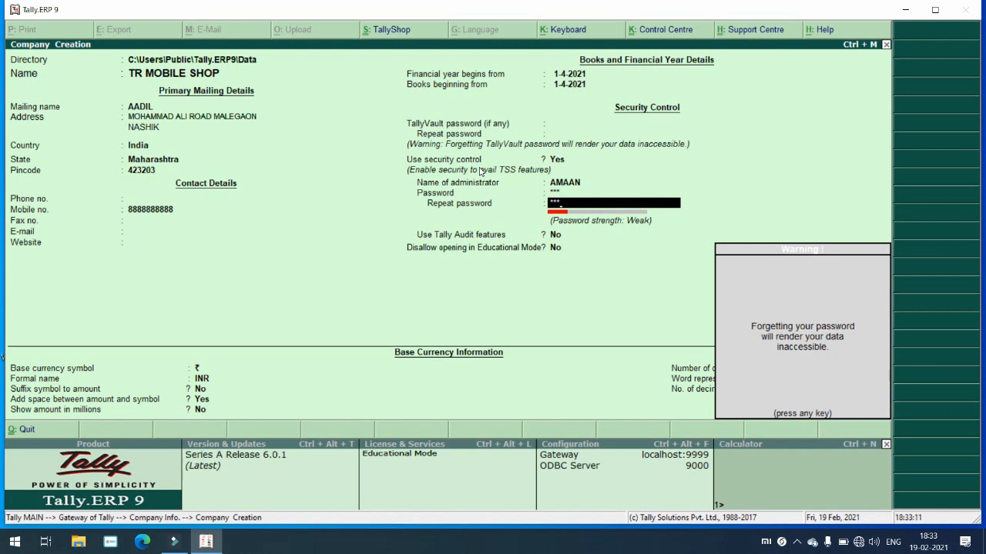
pyautogui.press('Return')
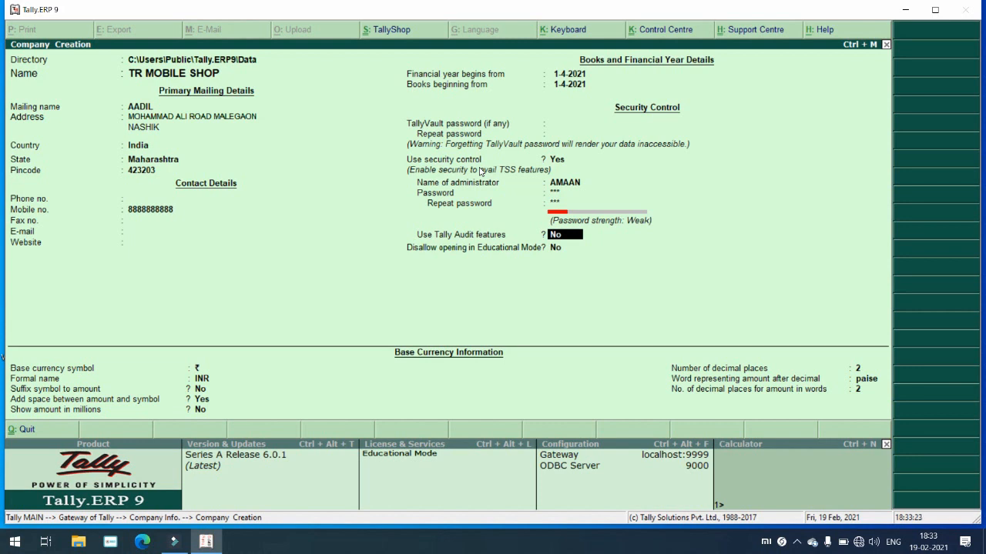
pyautogui.press('Return')
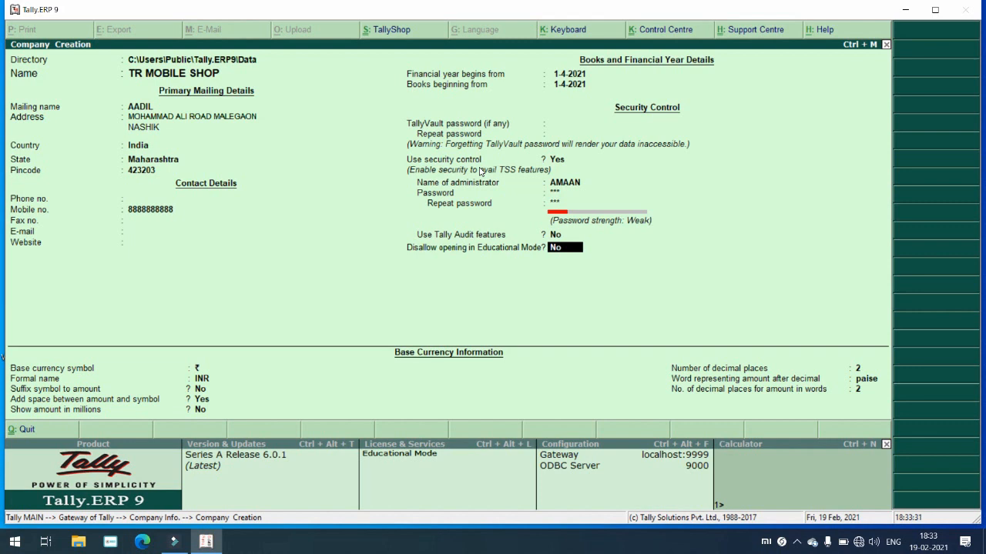
pyautogui.press('Return')
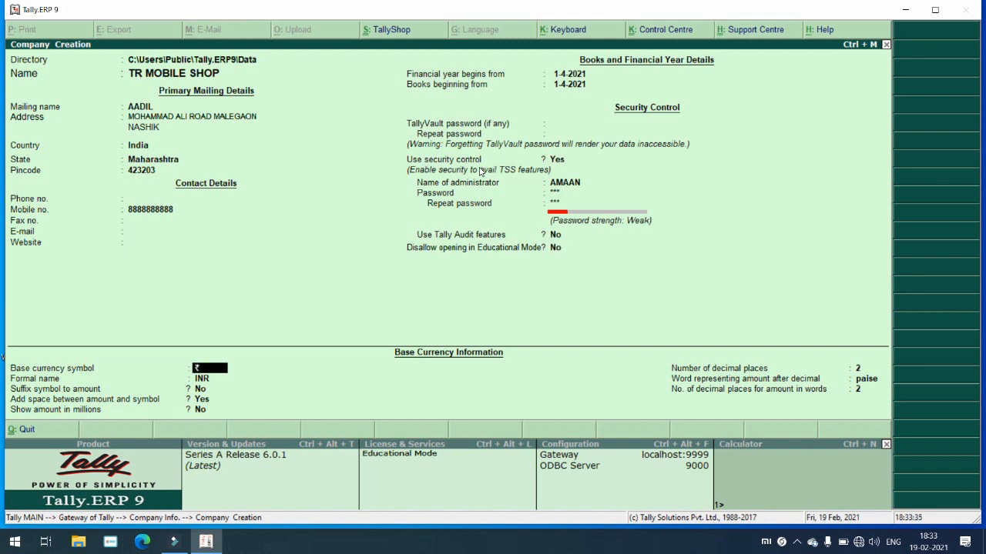
pyautogui.press('Return')
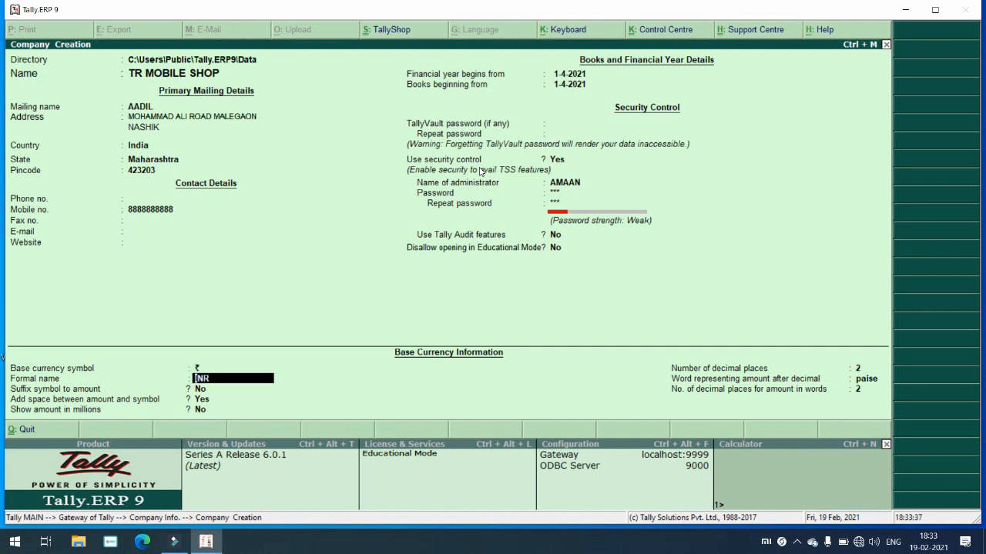
pyautogui.press('Return')
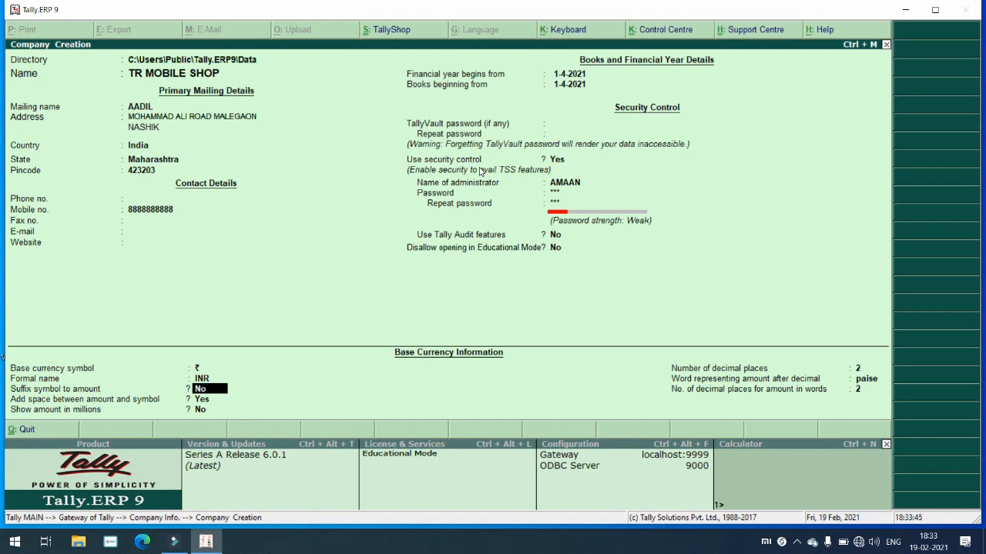
pyautogui.press('Return')
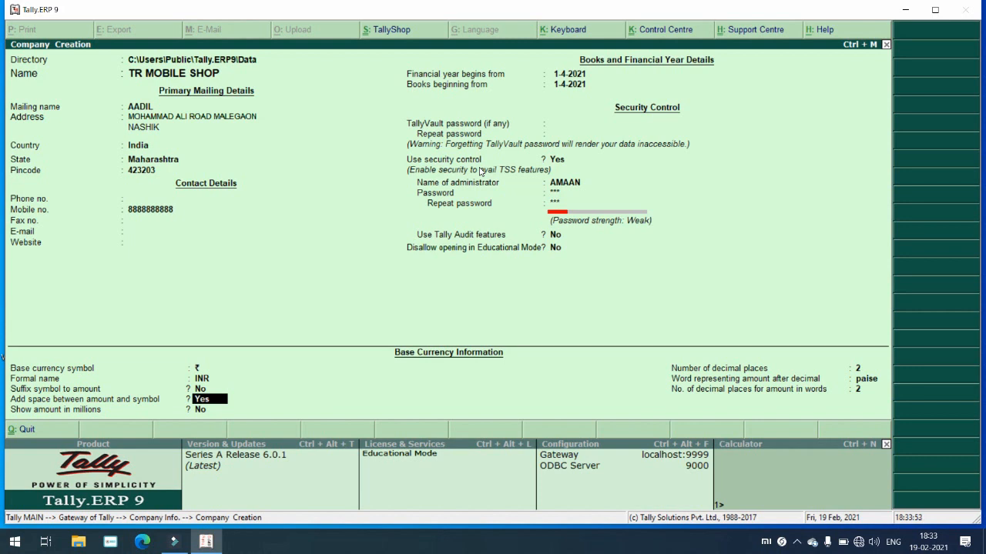
pyautogui.press('Return')
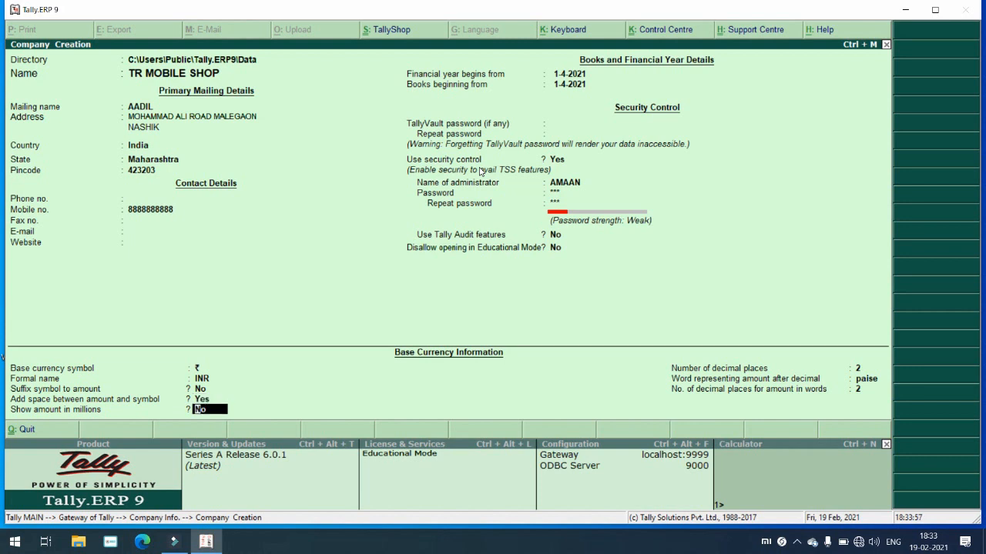
pyautogui.press('Return')
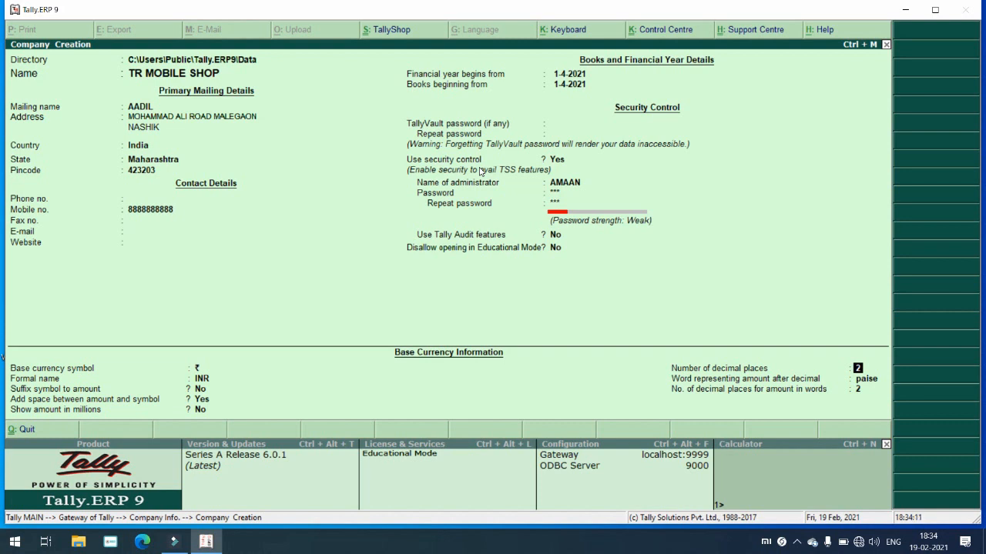
pyautogui.press('Return')
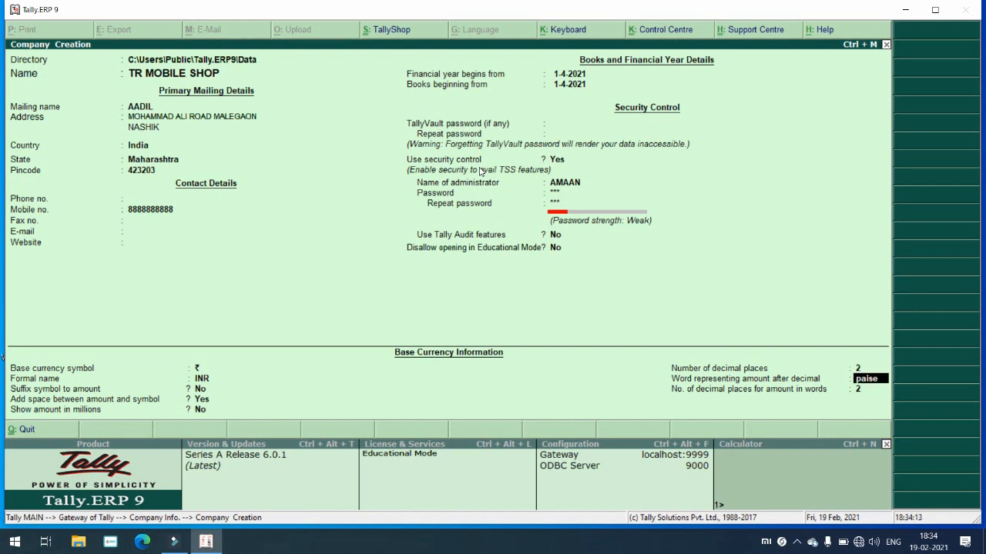
pyautogui.press('Up')
pyautogui.press('Return')
pyautogui.press('Return')
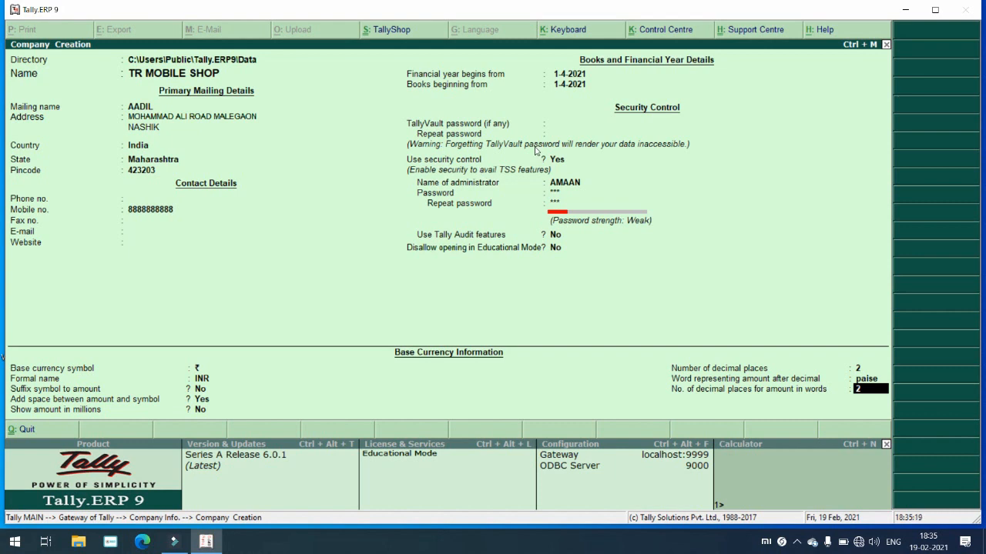
# Step: Finish the last decimal field to reach the Accept? save prompt
pyautogui.press('Return')
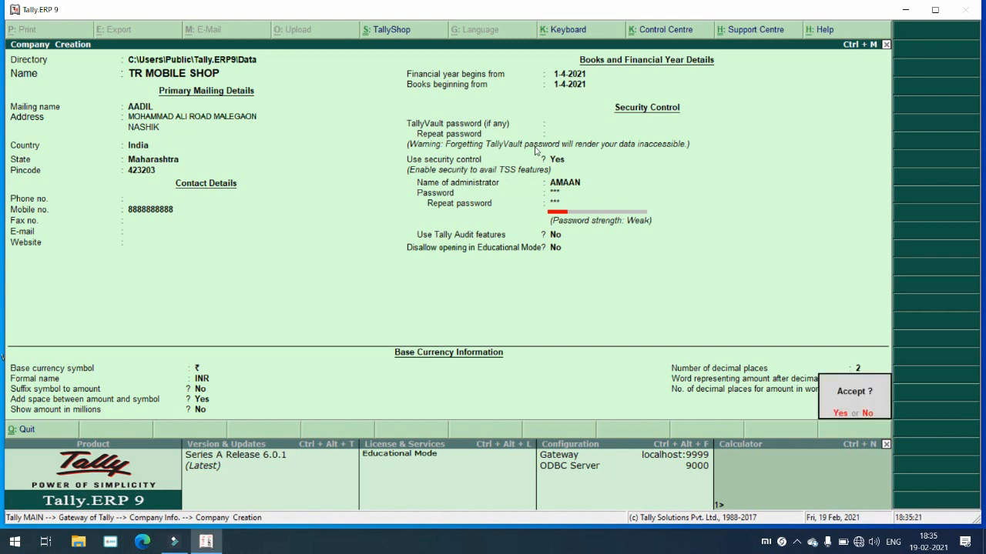
# Step: Save TR MOBILE SHOP and log in with the administrator name and password
pyautogui.press('Return')
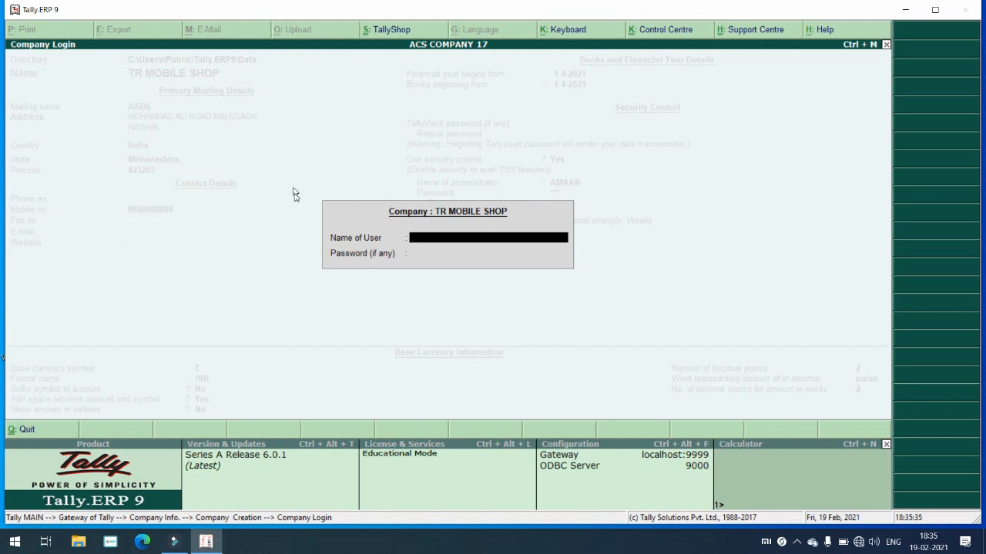
pyautogui.write('AMAAN')
pyautogui.press('Return')
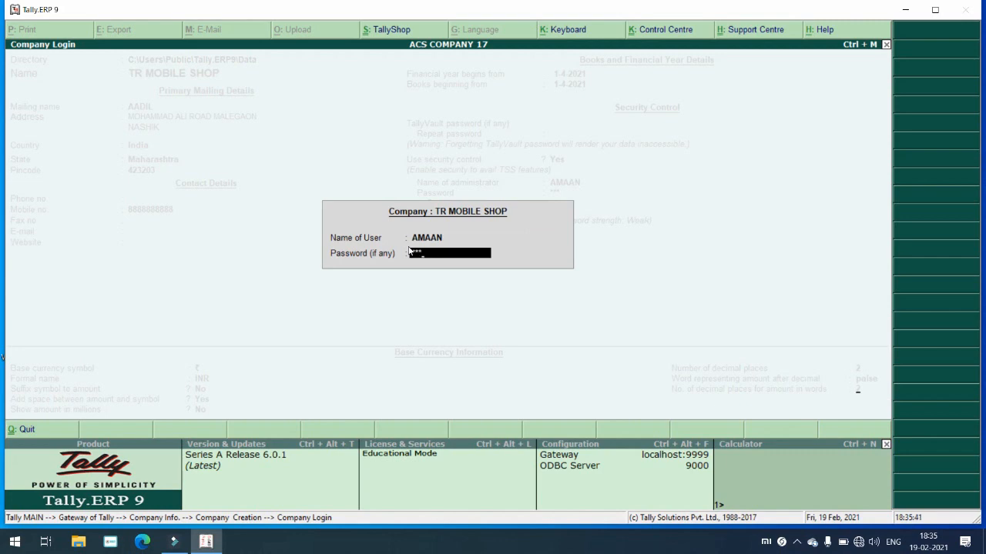
pyautogui.press('Return')
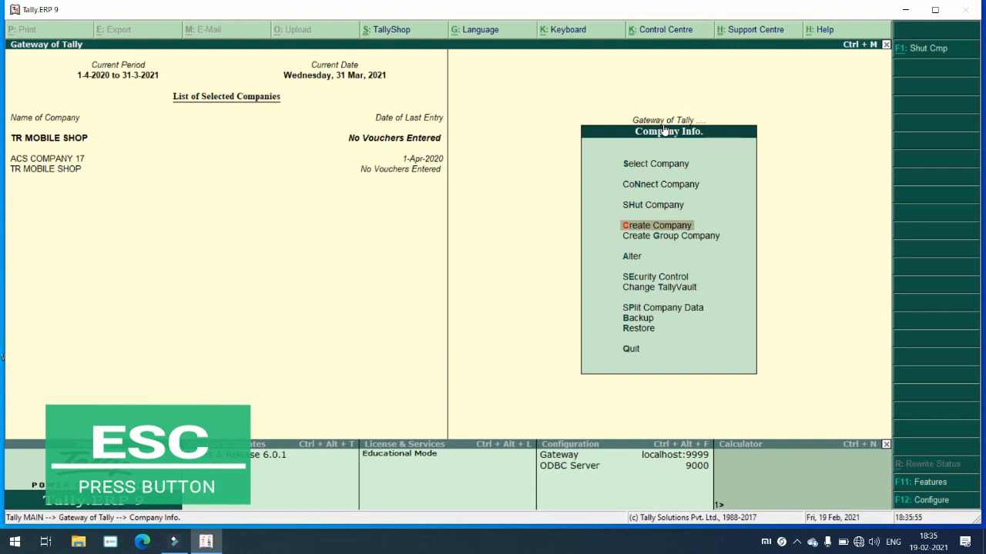
# Step: Close the Company Info menu to return to Gateway of Tally
pyautogui.press('Escape')
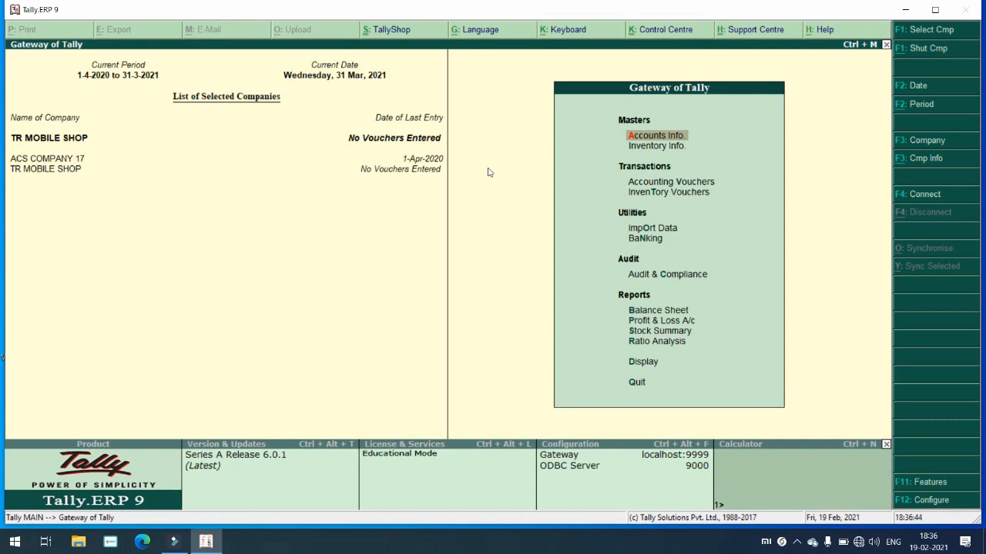
# Step: Go to Accounts Info > Ledgers > Single Ledger Create
pyautogui.click(664, 138)
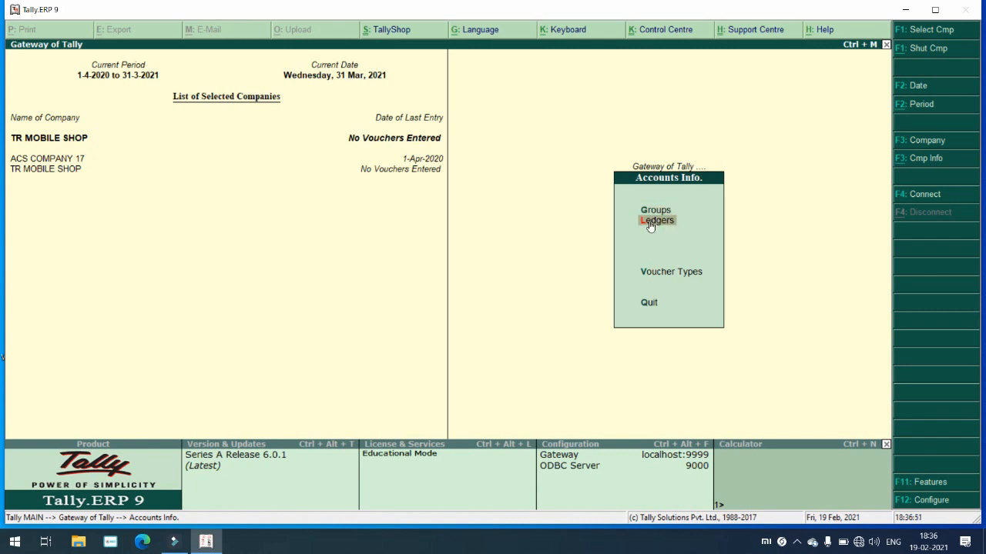
pyautogui.press('Return')
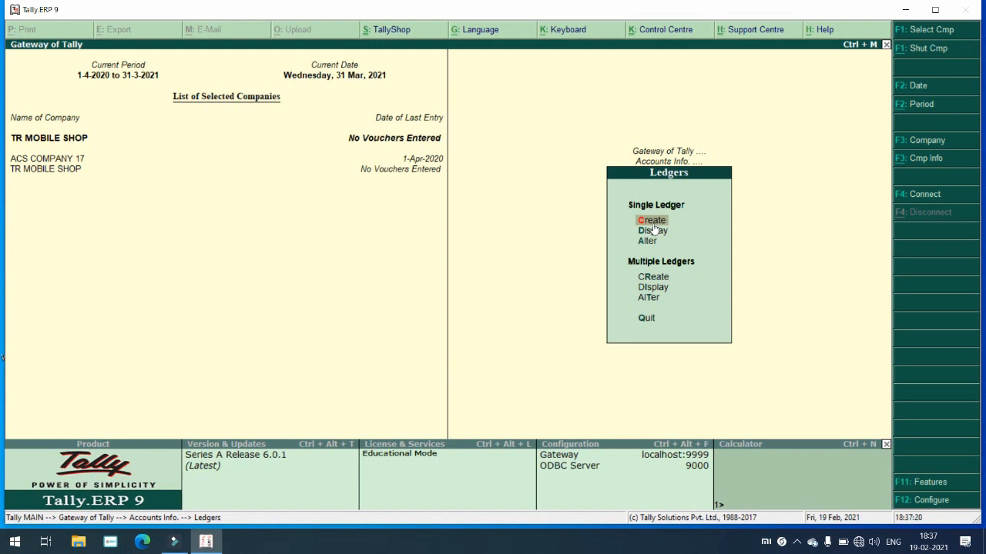
pyautogui.press('Return')
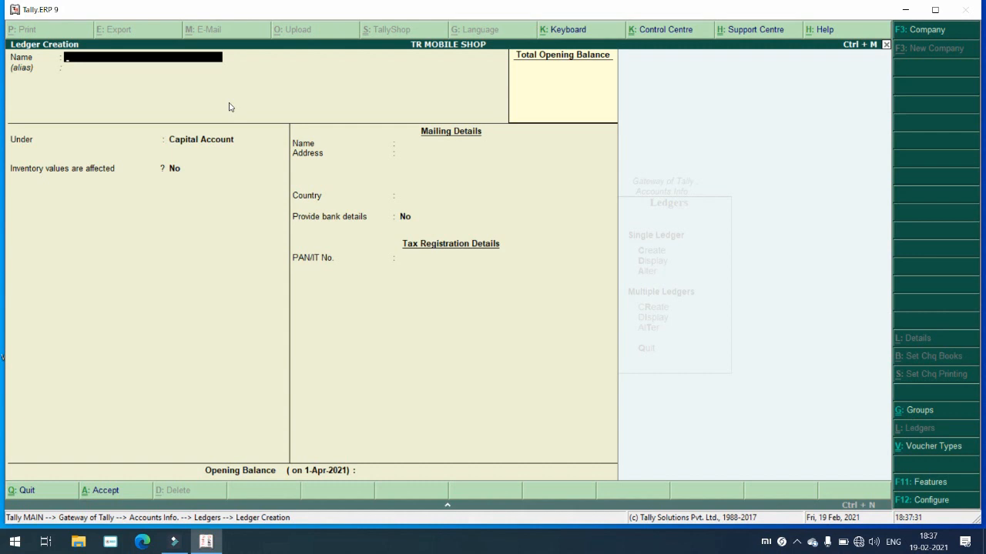
# Step: Name the ledger MUSIC DARBAR CR and group it under Sundry Creditors
pyautogui.write('MUSIC DARBAR CR')
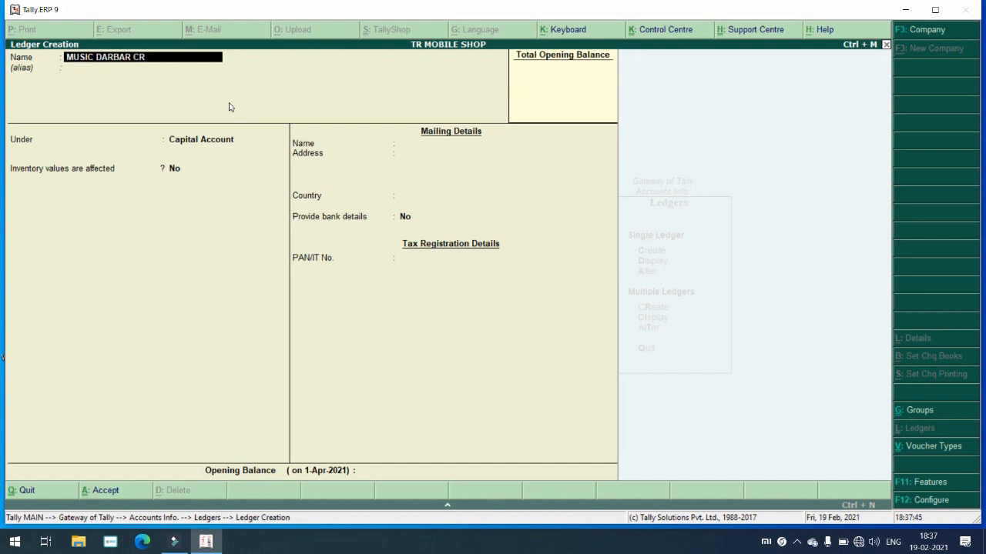
pyautogui.press('Return')
pyautogui.press('Return')
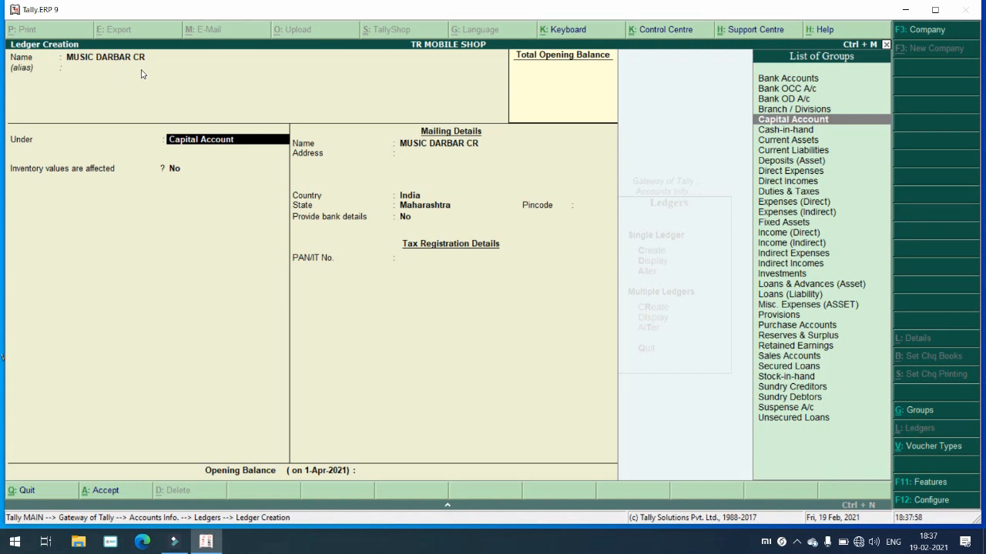
pyautogui.write('CR')
pyautogui.press('Return')
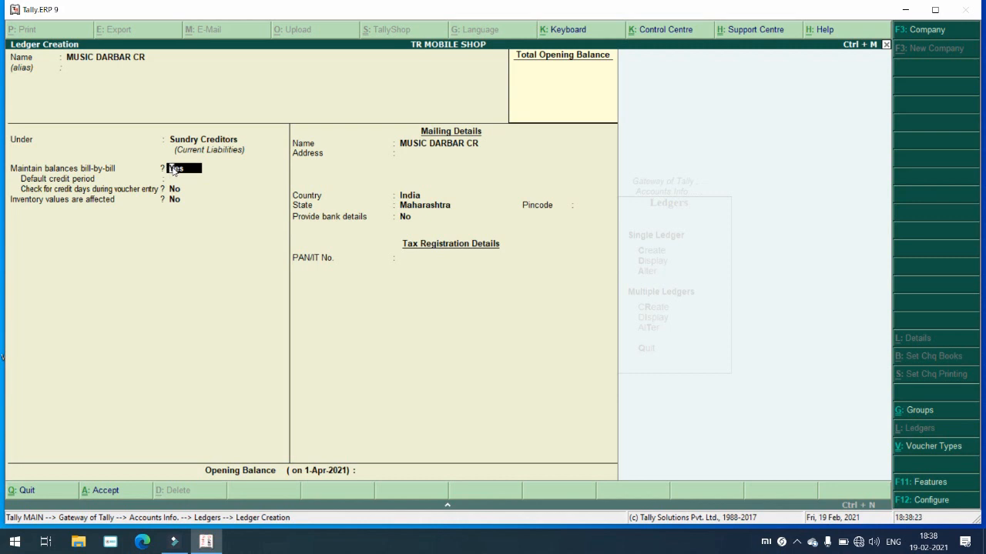
# Step: Keep bill-by-bill on and set a 5-day default credit period
pyautogui.press('Return')
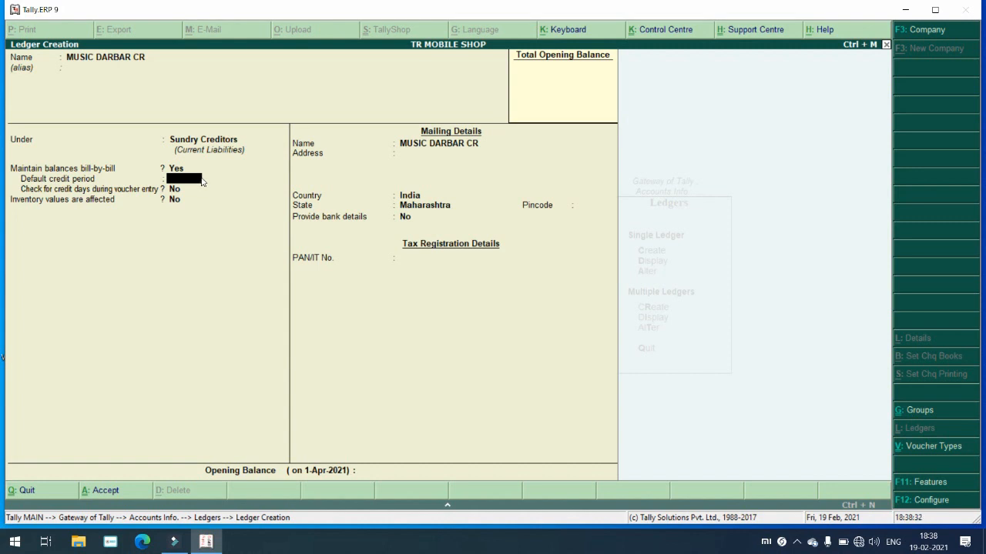
pyautogui.write('5')
pyautogui.press('Return')
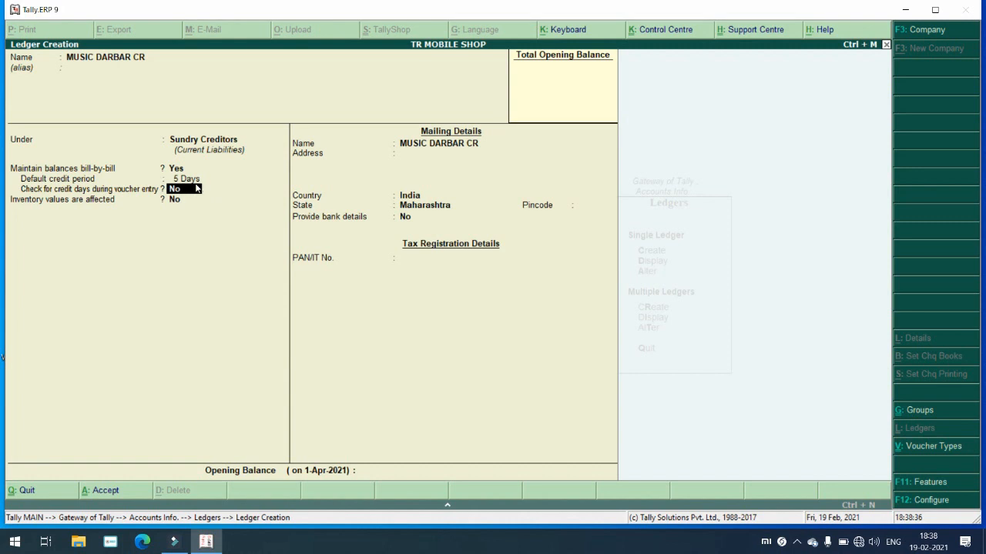
pyautogui.press('Return')
pyautogui.press('Return')
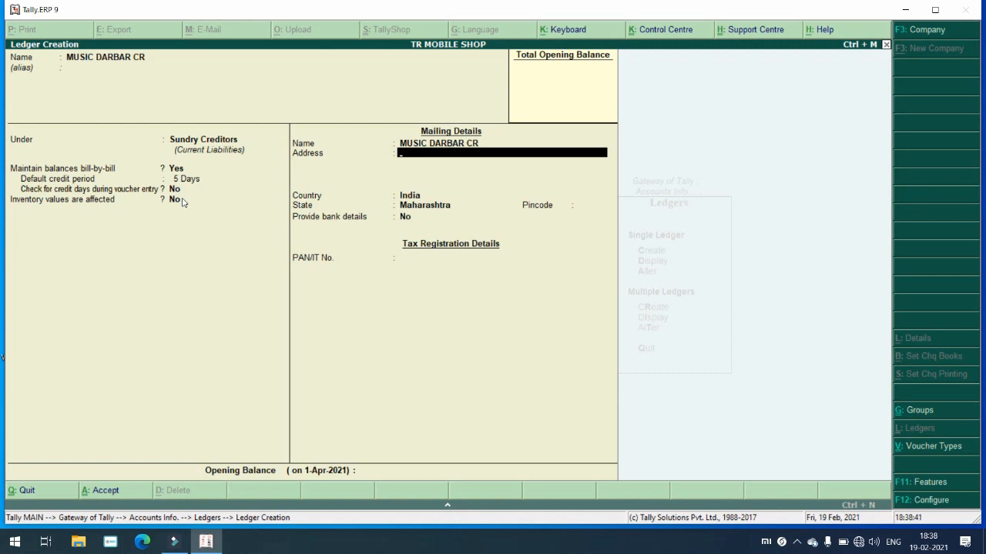
# Step: Enter address NASHIK with a phone number on the second line, then reach Accept?
pyautogui.write('NASHIK')
pyautogui.press('Return')
pyautogui.press('Return')
pyautogui.press('Return')
pyautogui.press('Return')
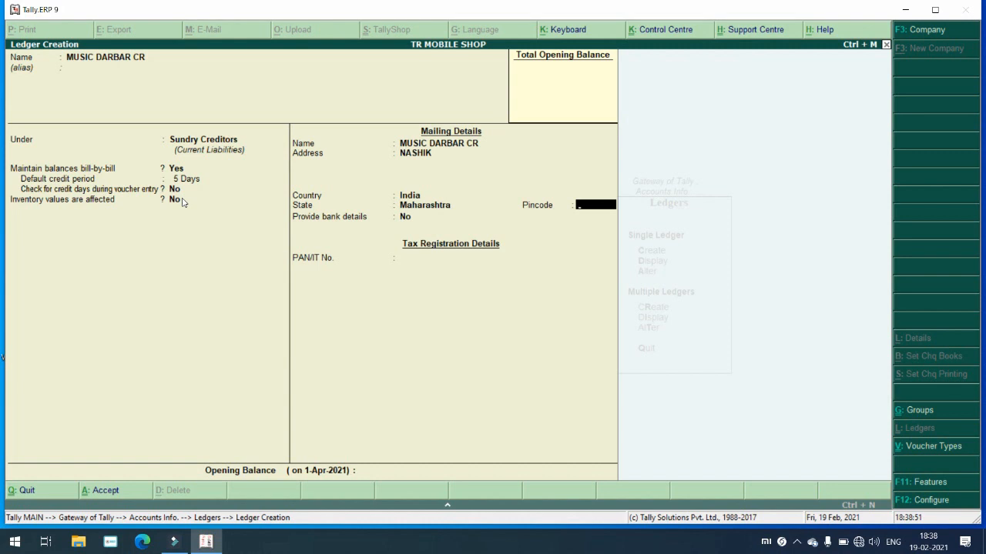
pyautogui.press('BackSpace')
pyautogui.press('BackSpace')
pyautogui.press('BackSpace')
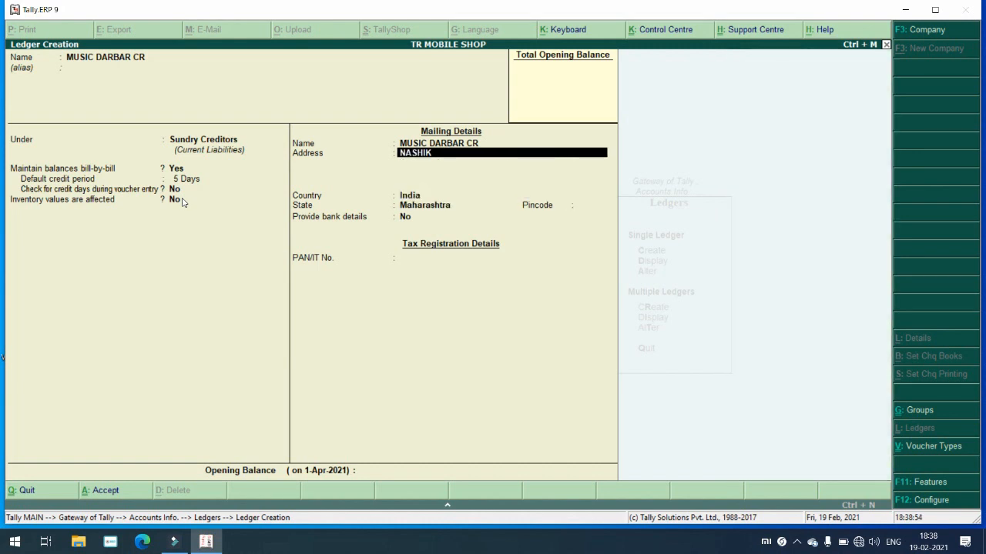
pyautogui.press('Return')
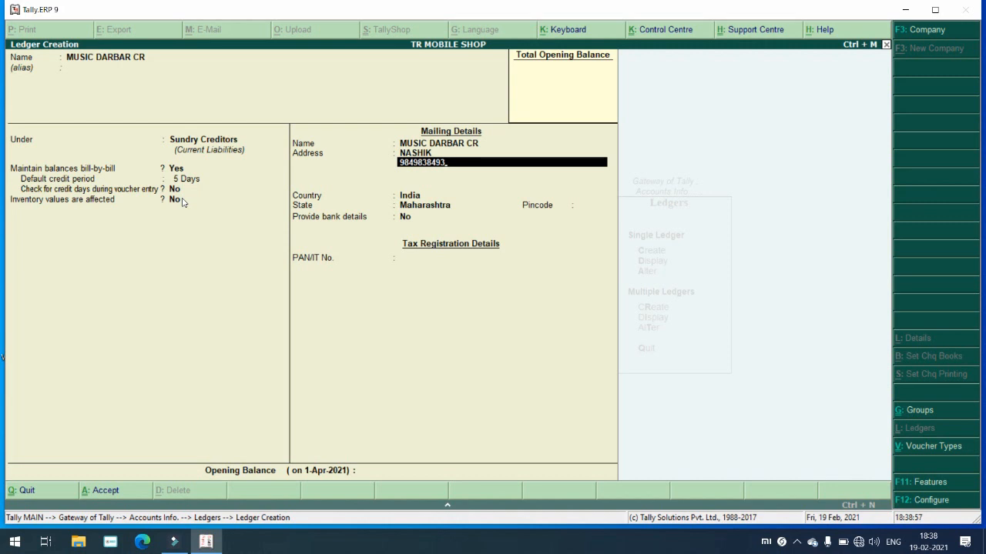
pyautogui.write('0000000000')
pyautogui.press('Return')
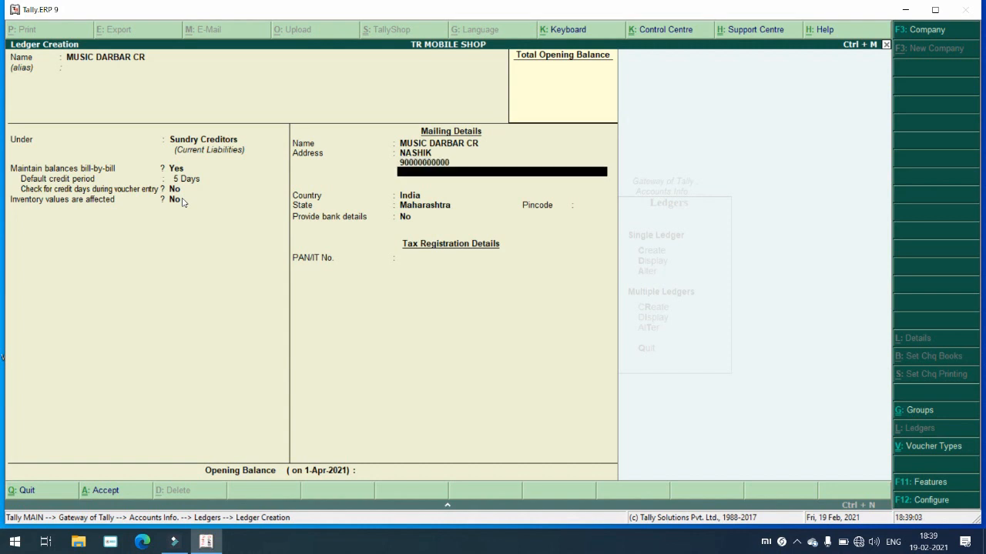
pyautogui.press('Return')
pyautogui.press('Return')
pyautogui.press('Return')
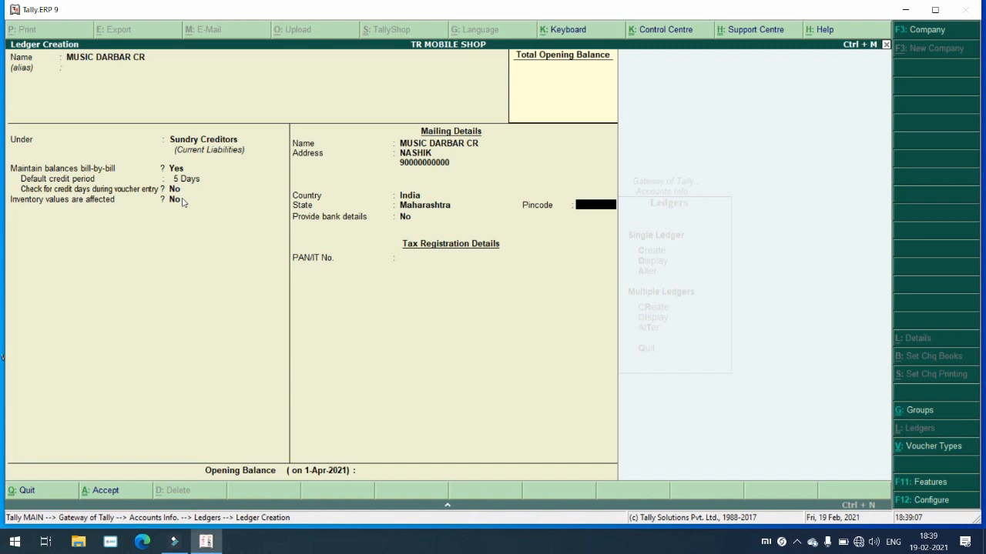
pyautogui.press('Return')
pyautogui.press('Return')
pyautogui.press('Return')
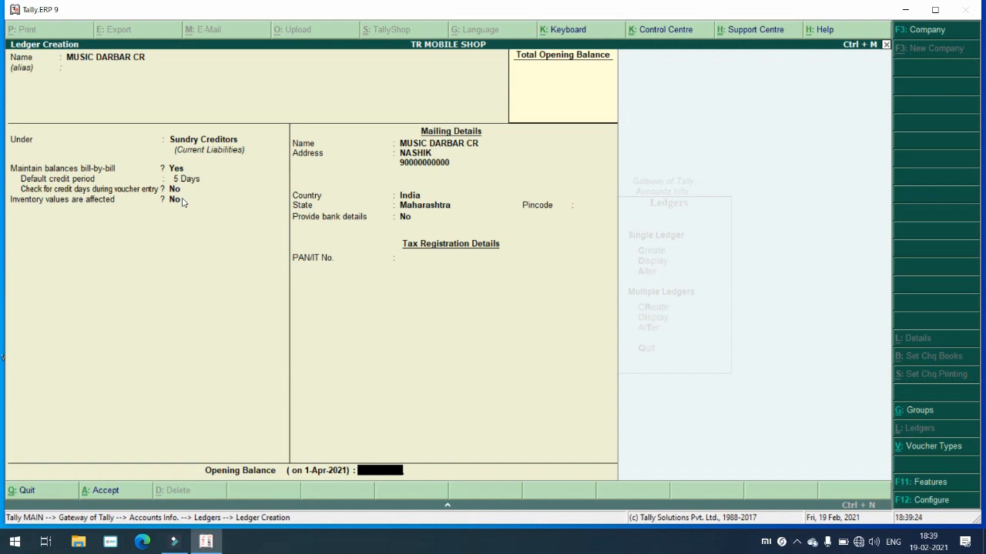
pyautogui.press('Return')
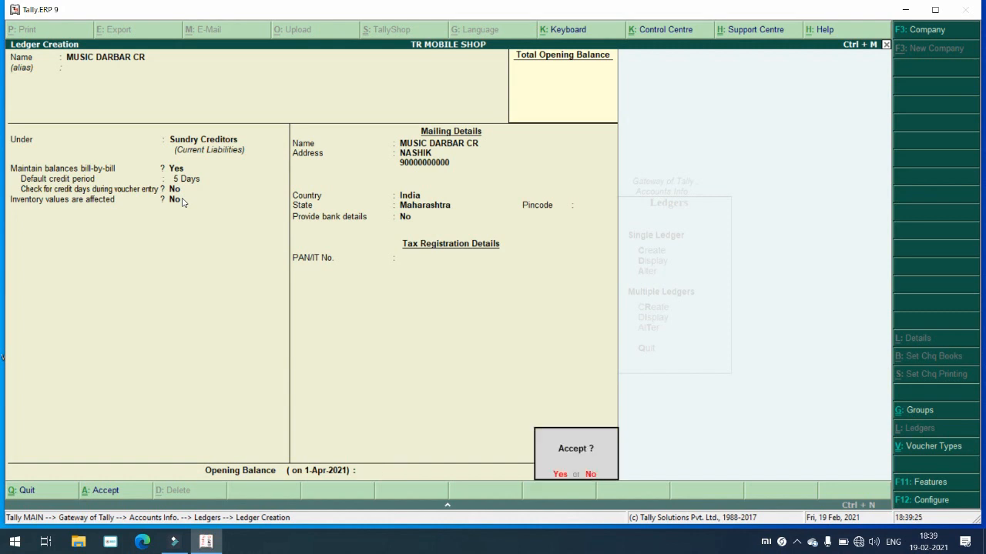
# Step: Save MUSIC DARBAR CR and name the next new ledger DILIP DR
pyautogui.press('Return')
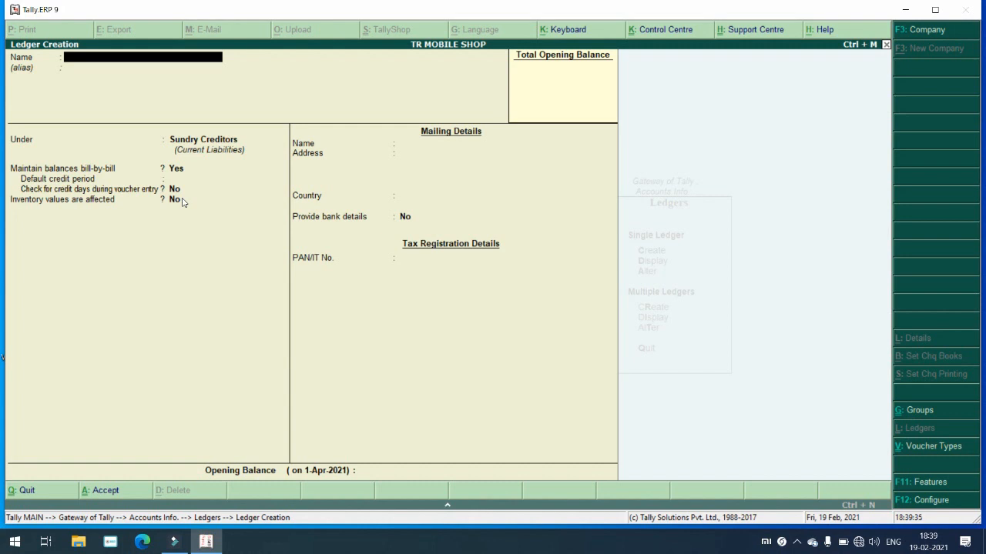
pyautogui.write('DILIP DR')
pyautogui.press('Return')
pyautogui.press('Return')
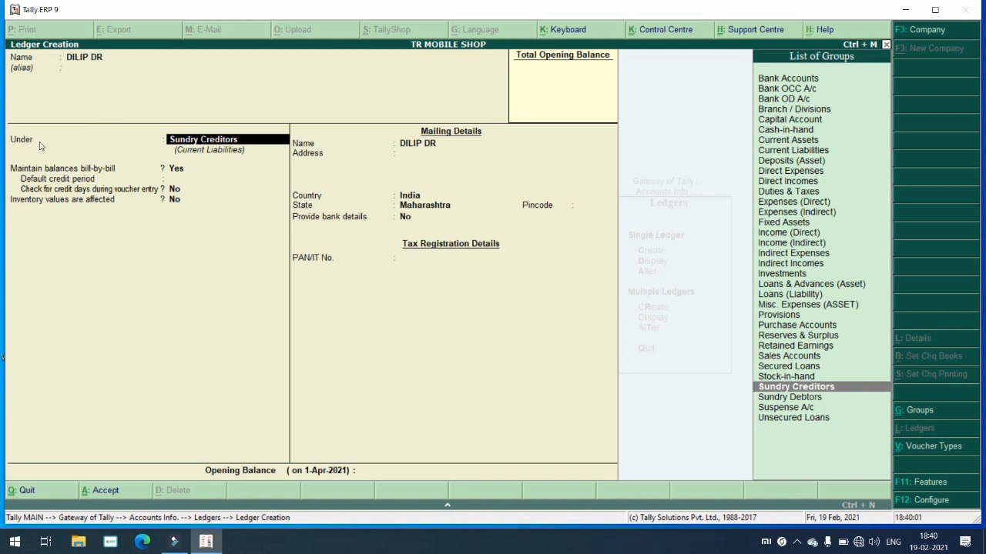
# Step: Place DILIP DR under the Sundry Debtors group
pyautogui.click(793, 397)
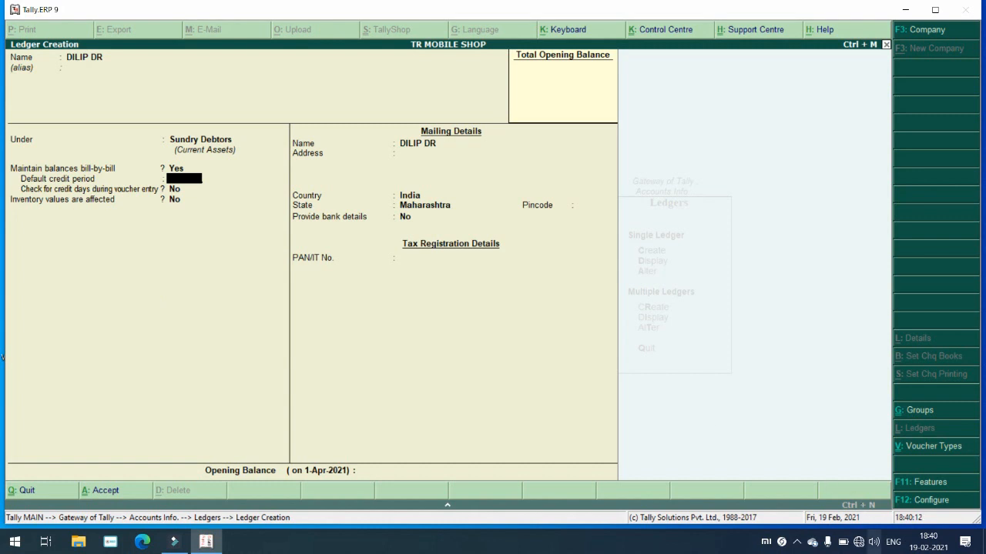
pyautogui.click(797, 542)
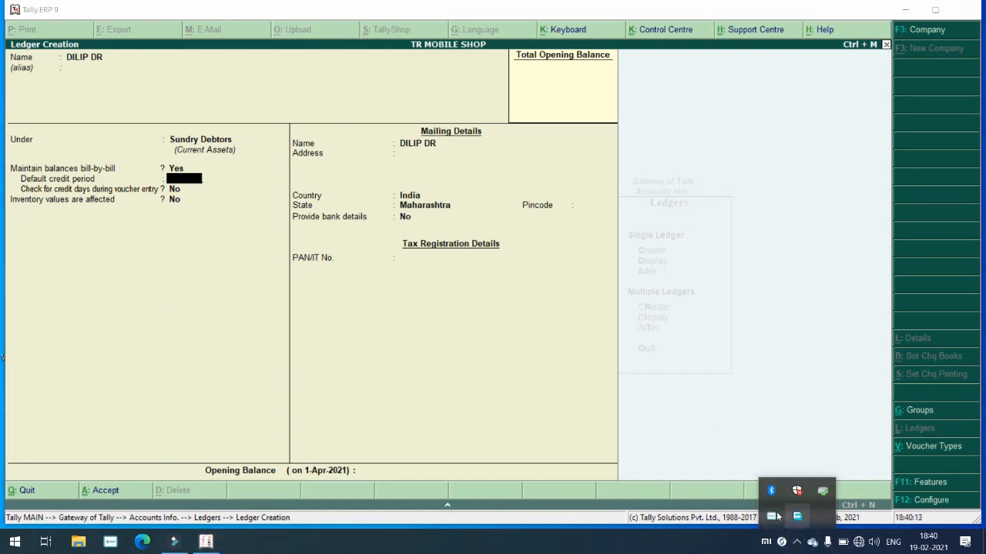
pyautogui.rightClick(773, 516)
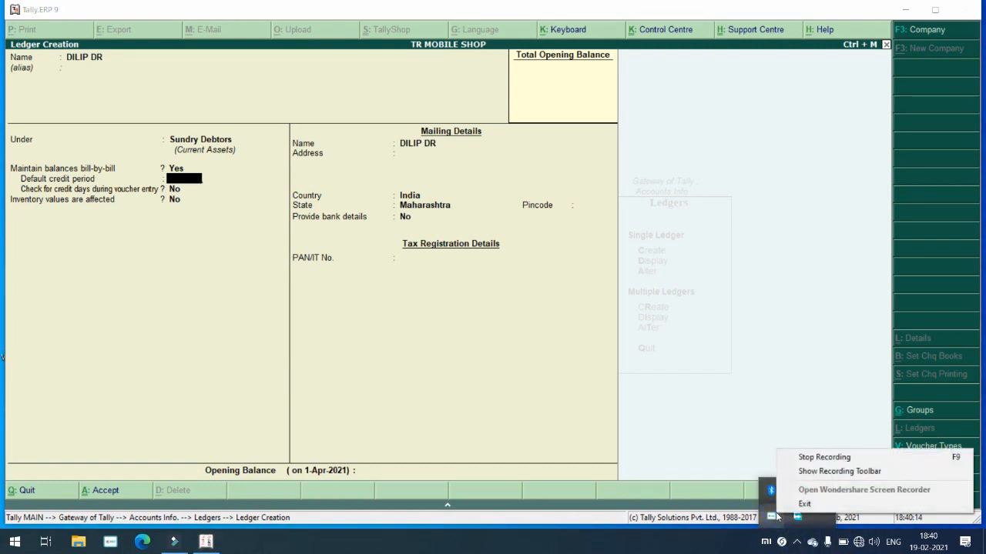
pyautogui.click(798, 546)
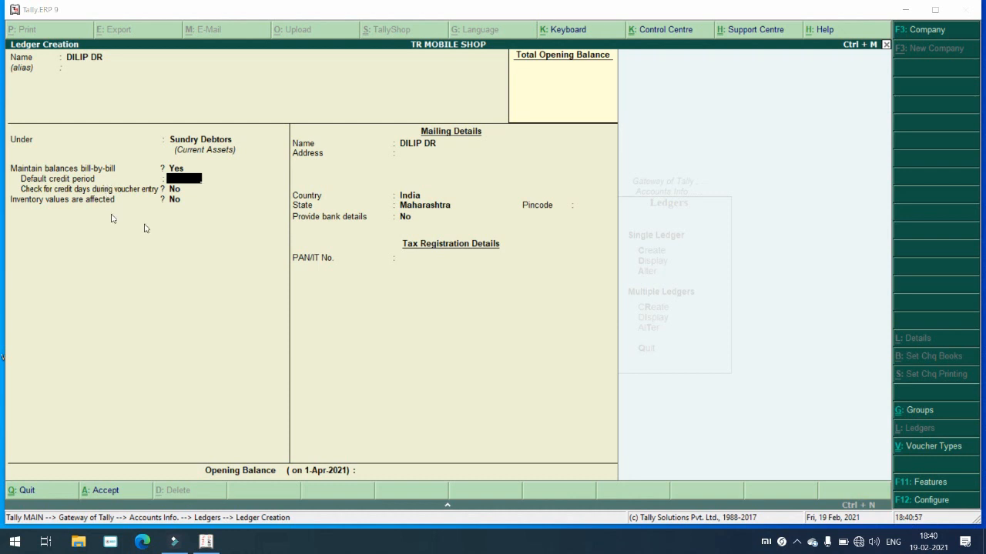
# Step: Set a 2-day default credit period and enter the Malegaon street address as the first address line
pyautogui.write('2')
pyautogui.press('Return')
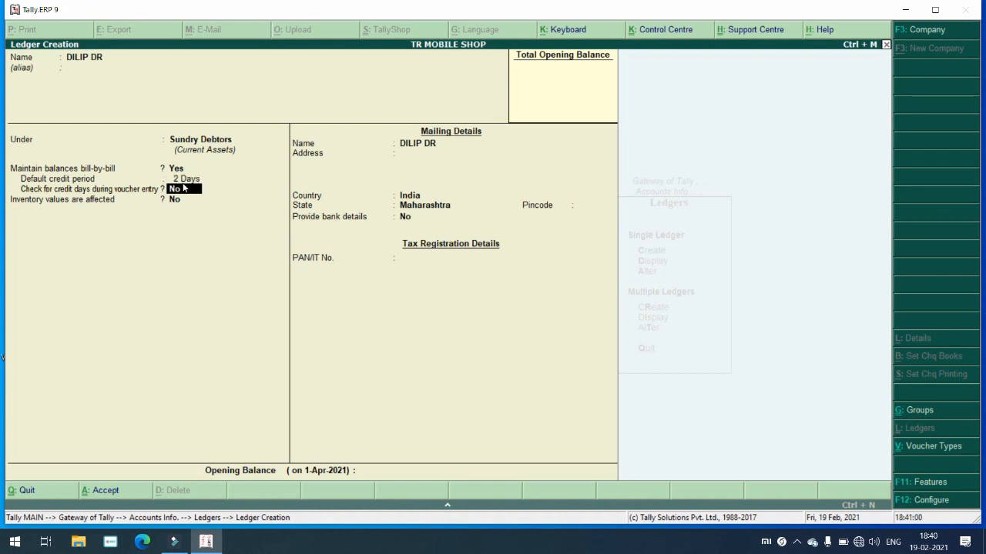
pyautogui.press('Return')
pyautogui.press('Return')
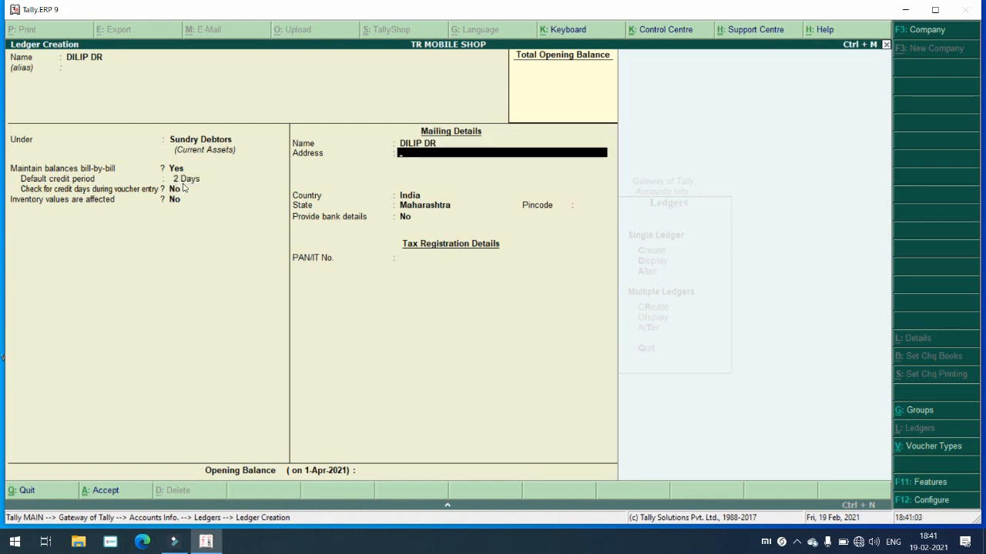
pyautogui.write('MOHAMMAD ALIROAD')
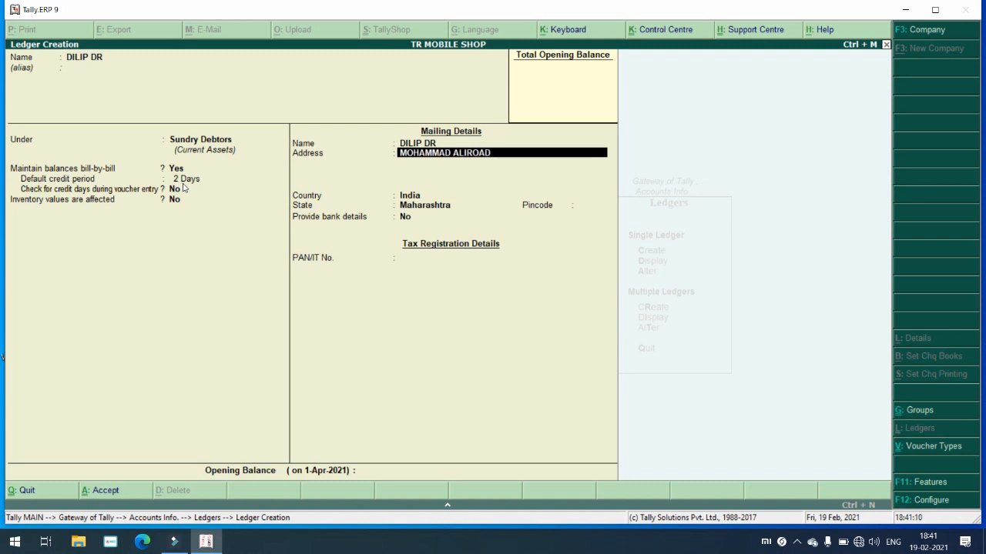
pyautogui.press('BackSpace')
pyautogui.press('BackSpace')
pyautogui.press('BackSpace')
pyautogui.press('BackSpace')
pyautogui.write('ROAD MALEGAON NAHSIK')
pyautogui.press('Return')
pyautogui.press('Return')
pyautogui.press('Return')
pyautogui.press('Return')
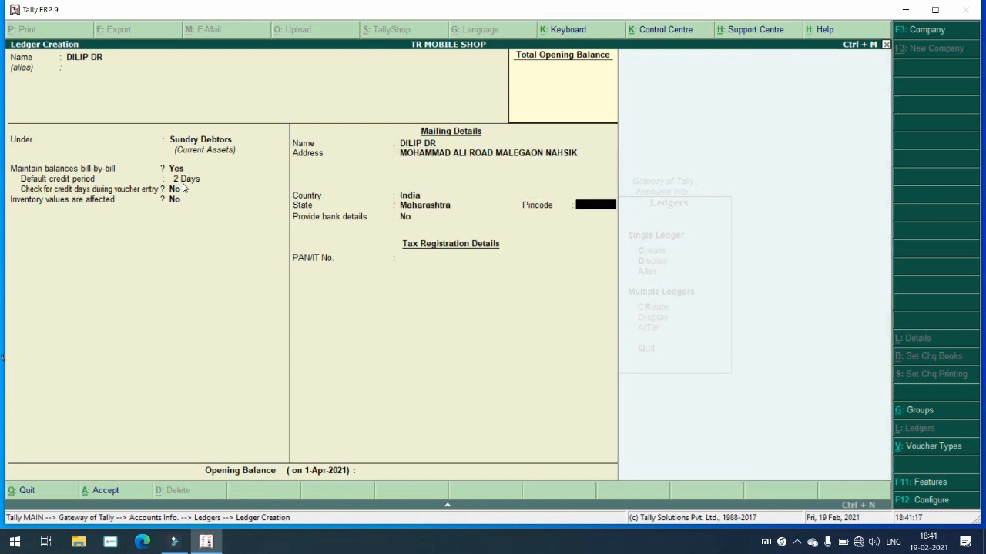
# Step: Add the phone number as a second address line, then accept the debtor ledger
pyautogui.press('BackSpace')
pyautogui.press('BackSpace')
pyautogui.press('BackSpace')
pyautogui.press('BackSpace')
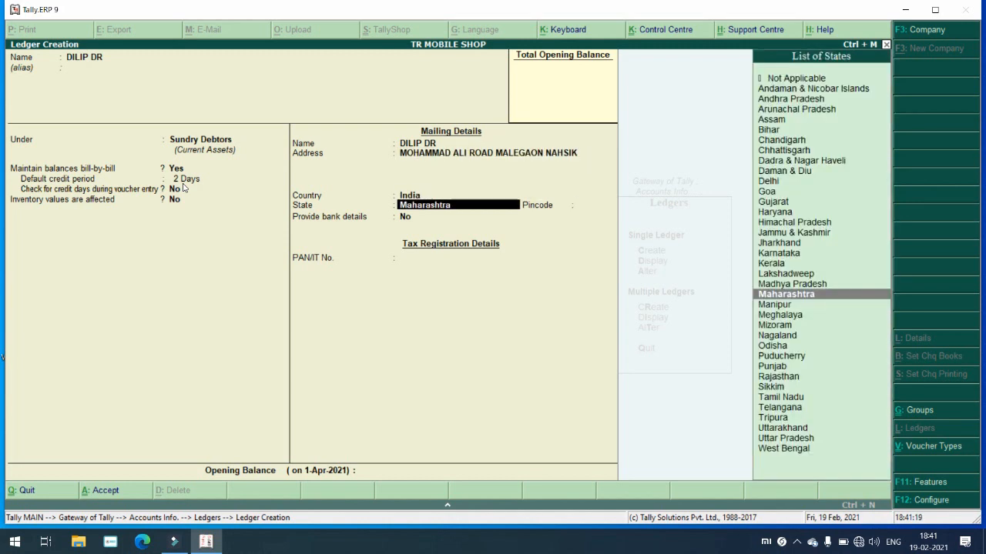
pyautogui.press('Return')
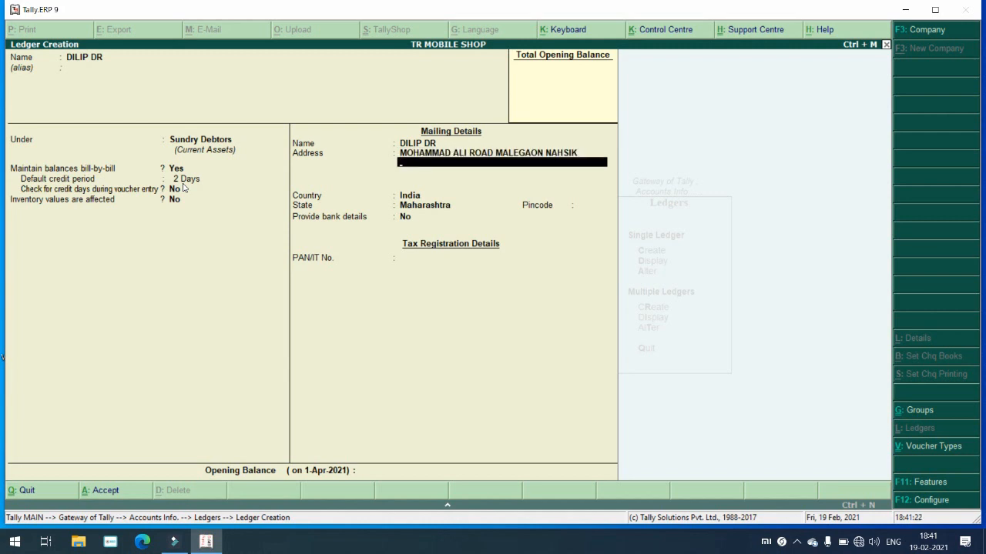
pyautogui.write('90900000000000')
pyautogui.press('Return')
pyautogui.press('Return')
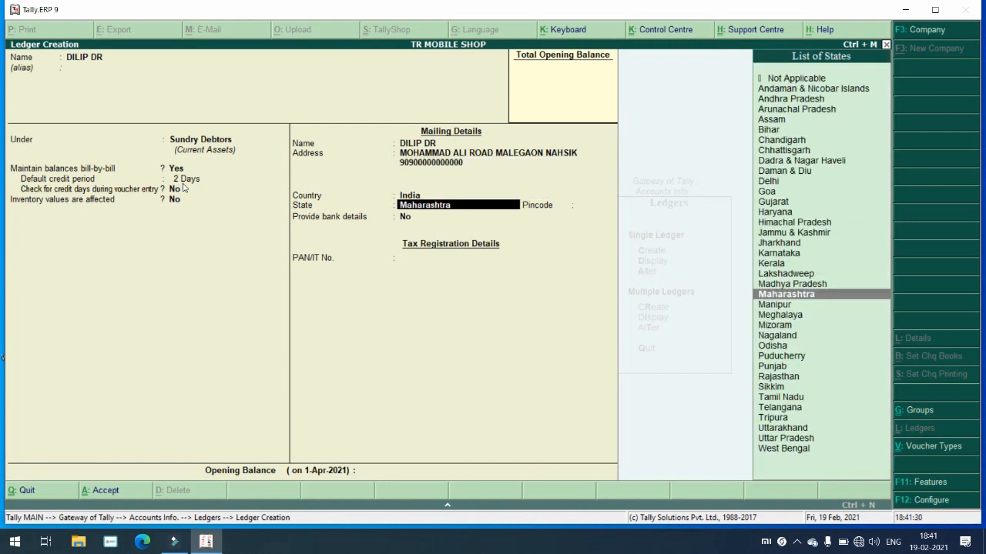
pyautogui.press('Return')
pyautogui.press('Return')
pyautogui.press('Return')
pyautogui.press('Return')
pyautogui.press('Return')
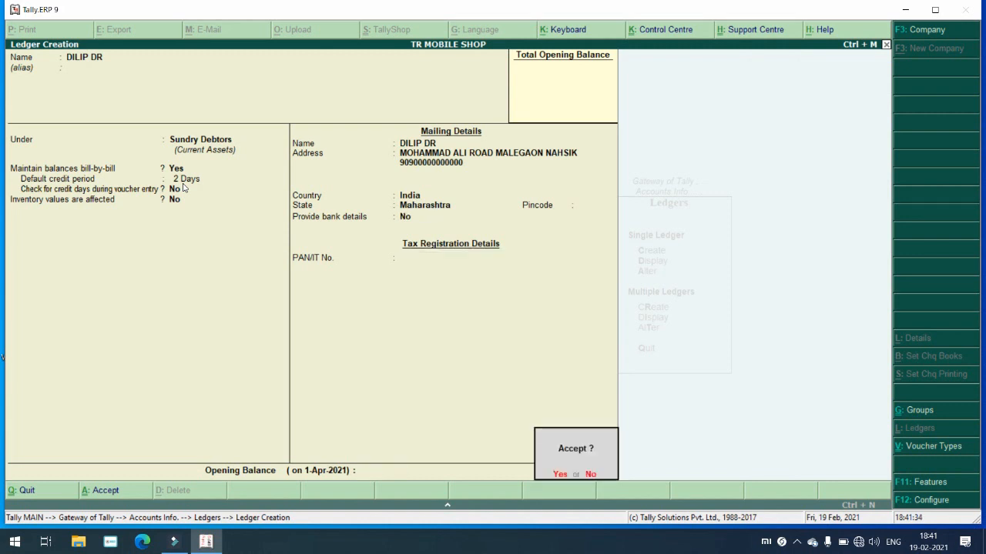
pyautogui.press('Return')
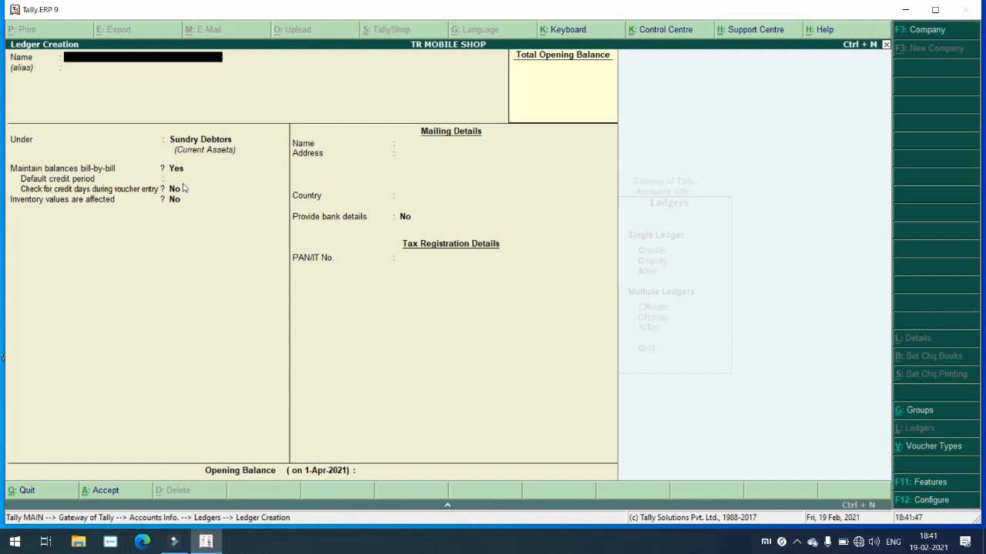
# Step: Create the SALES ACCOUNTS ledger under the Sales Accounts group and accept it
pyautogui.write('SALES ACCOUNTS')
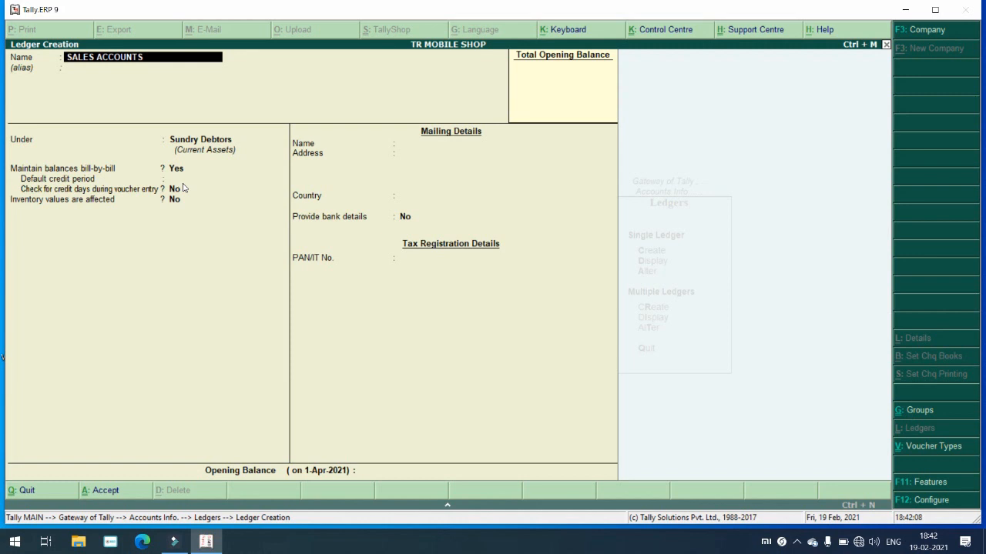
pyautogui.press('Return')
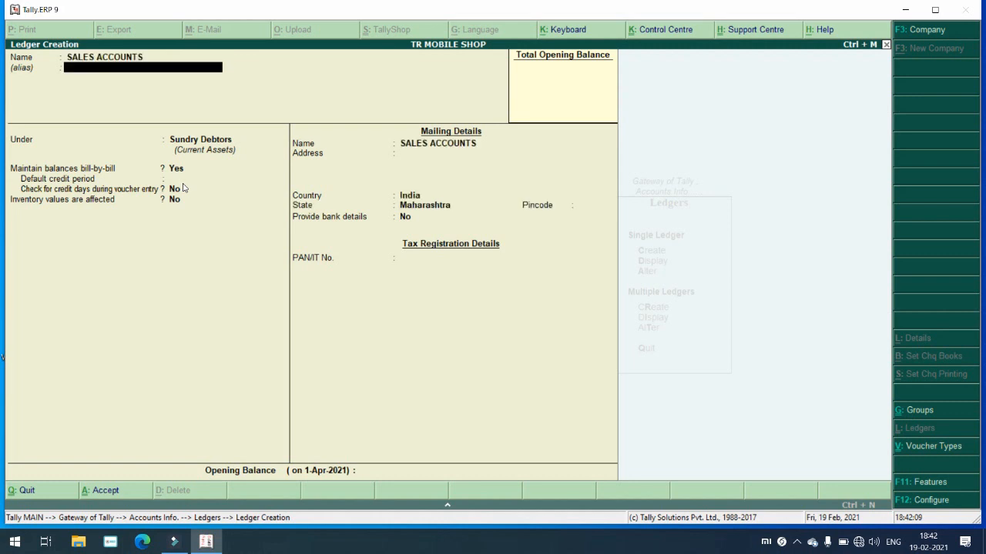
pyautogui.press('Return')
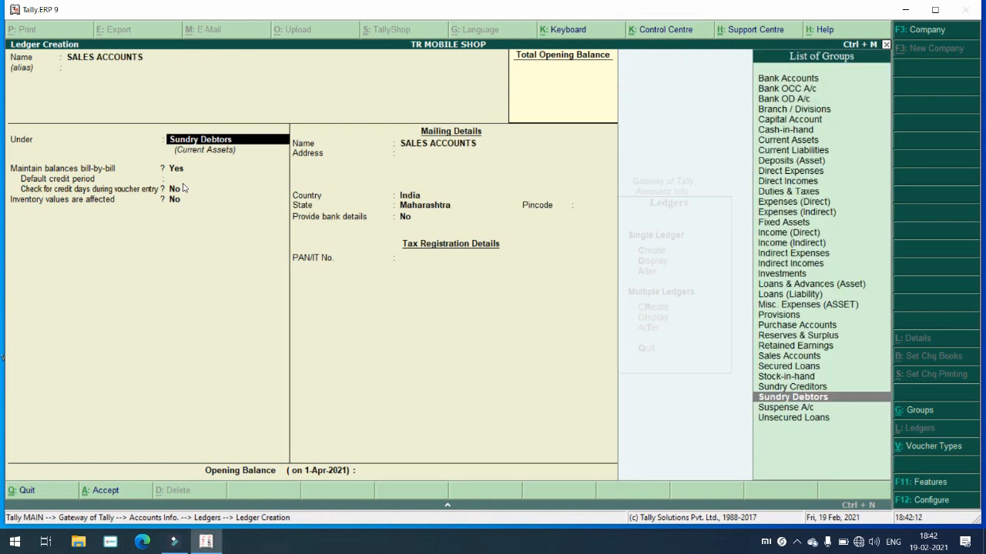
pyautogui.write('SA')
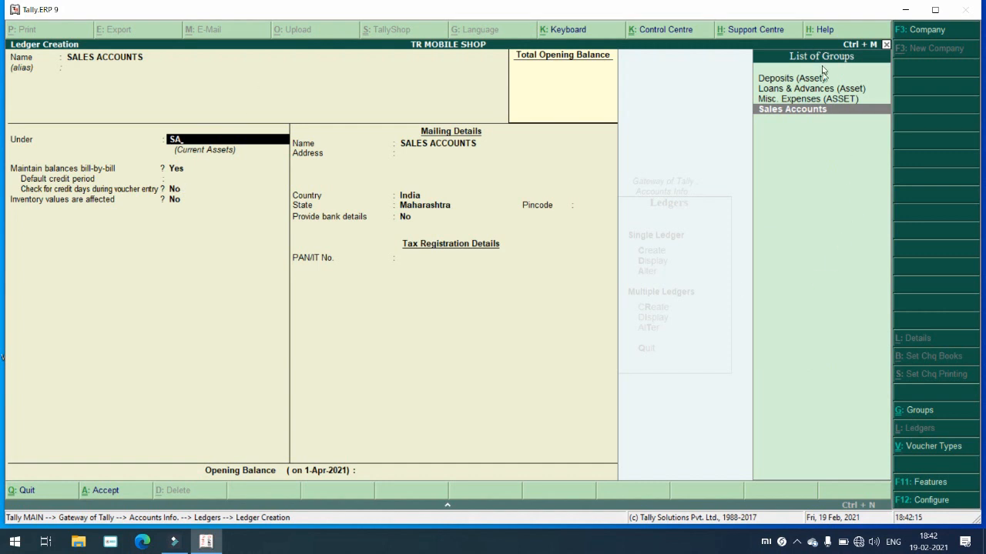
pyautogui.click(822, 117)
pyautogui.press('Return')
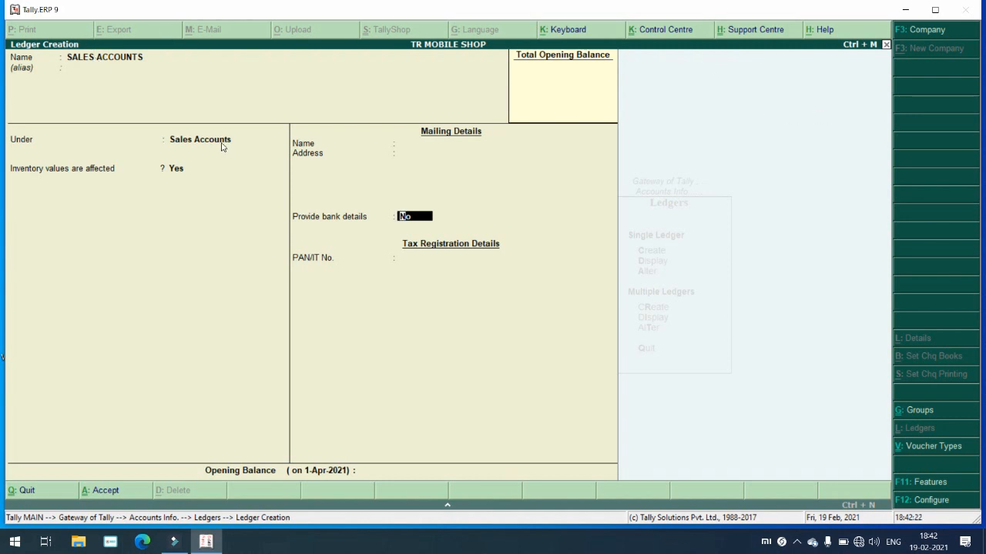
pyautogui.press('Return')
pyautogui.press('Return')
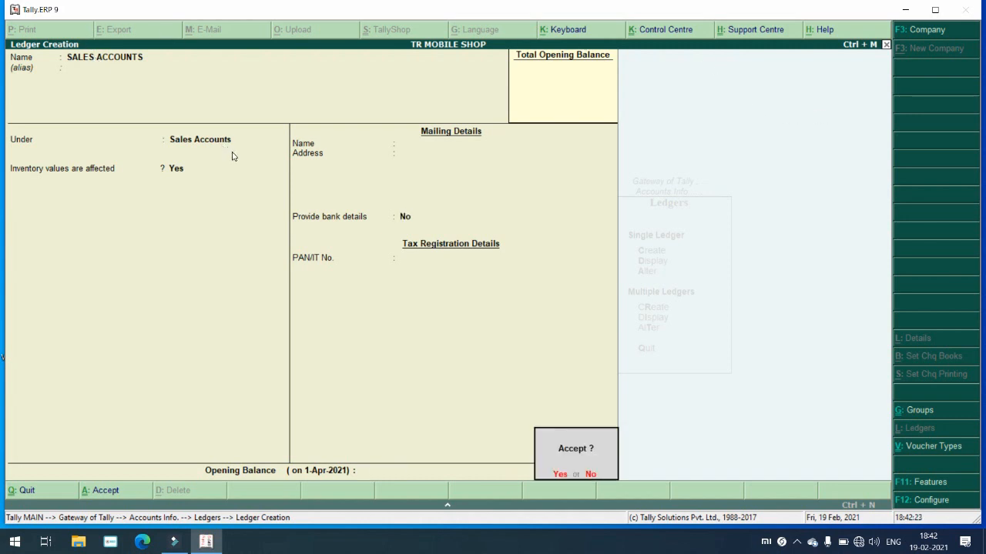
pyautogui.press('Return')
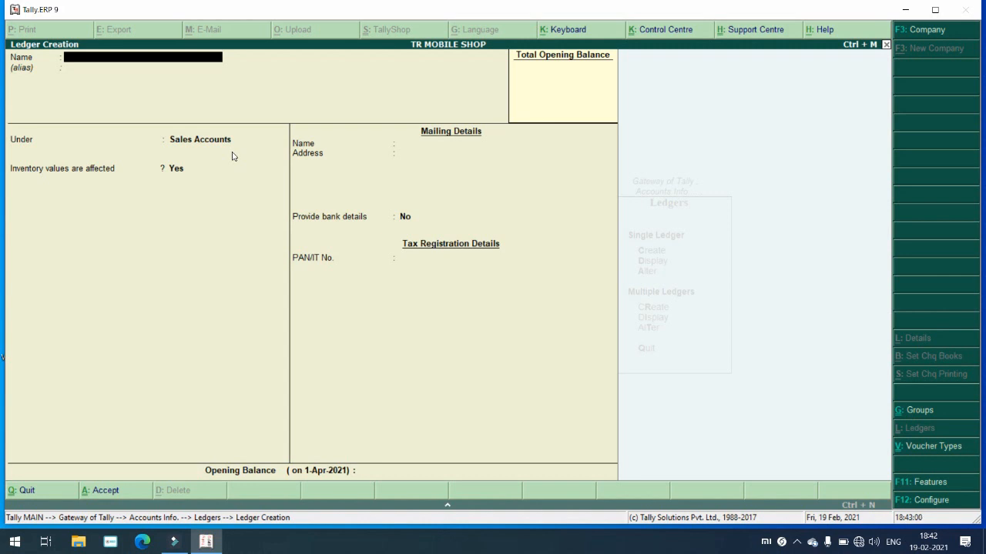
# Step: Create the PURCHASE ACCOUNTS ledger under the Purchase Accounts group and accept it
pyautogui.write('PURCHASE ACCOUNTS')
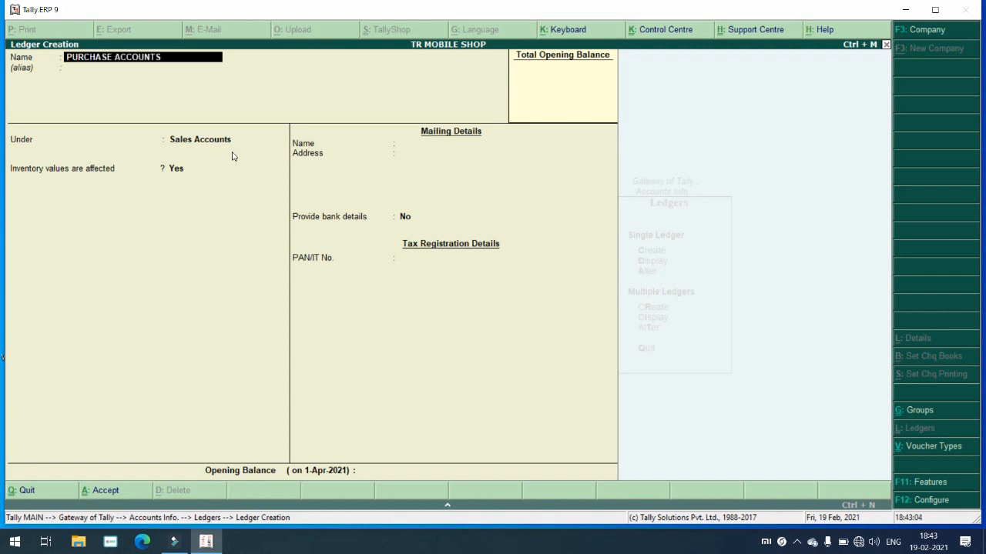
pyautogui.press('Return')
pyautogui.write('PU')
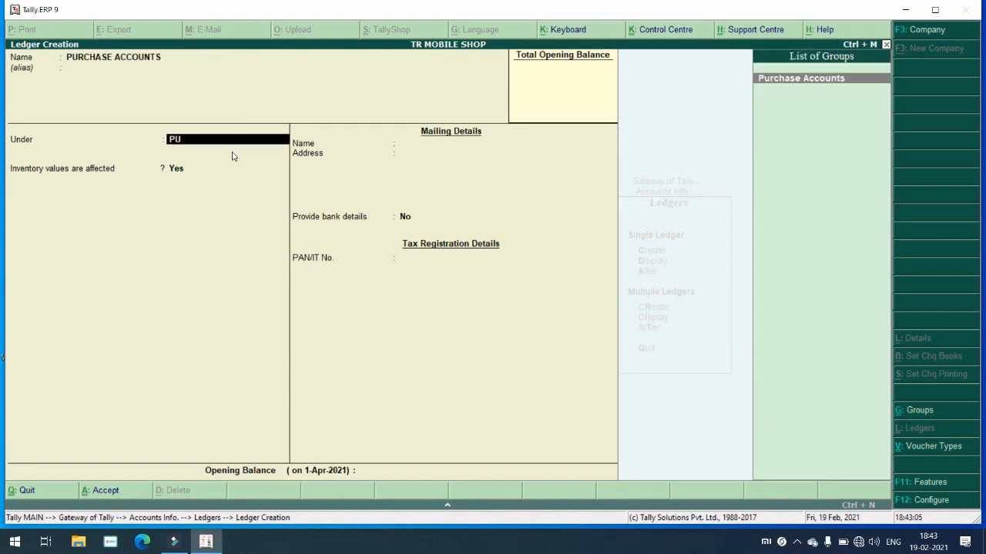
pyautogui.press('Return')
pyautogui.press('Return')
pyautogui.press('Return')
pyautogui.press('Return')
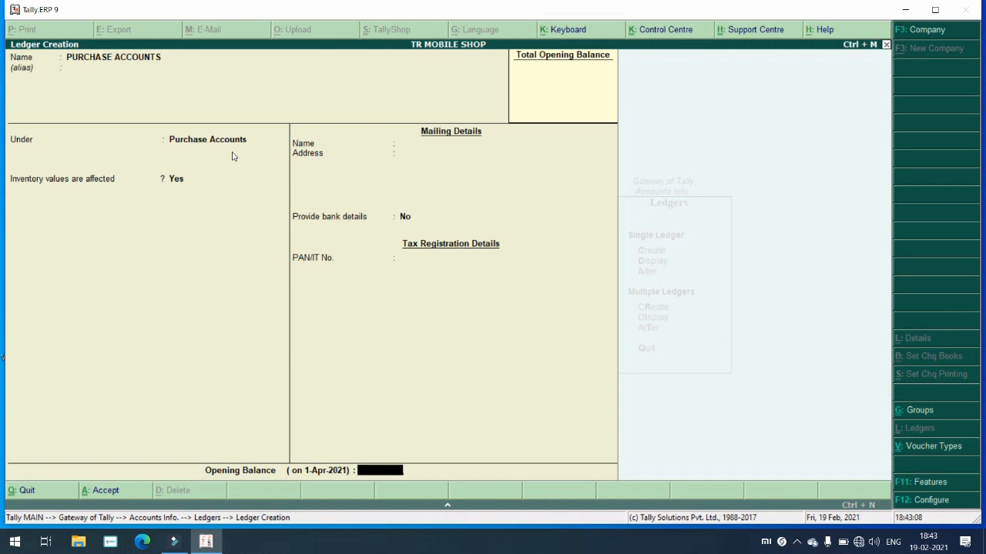
pyautogui.press('Return')
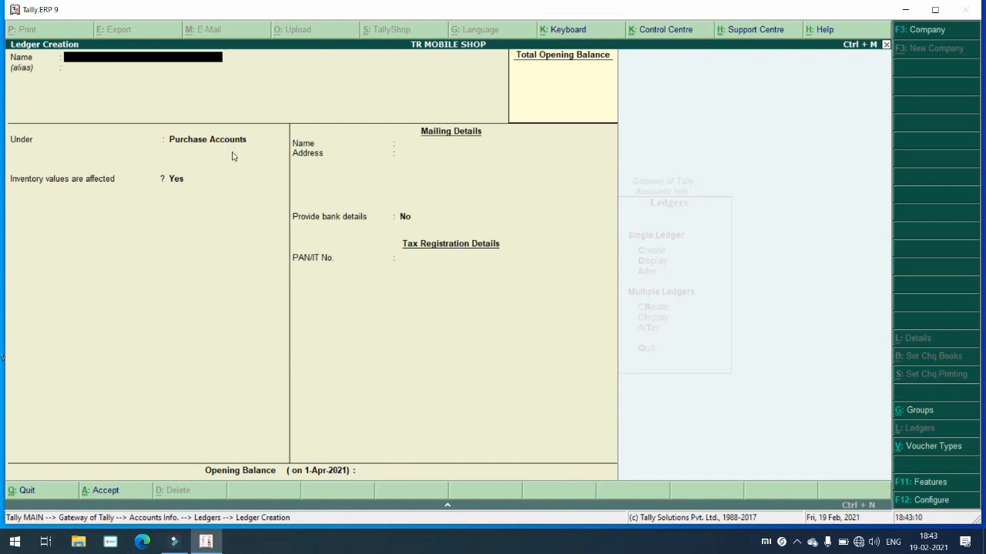
pyautogui.write('AXIS BASNK')
# Step: Correct the ledger name to AXIS BANK and place it under Bank Accounts
pyautogui.press('Return')
pyautogui.press('BackSpace')
pyautogui.write('AXIS BANK')
pyautogui.press('Return')
pyautogui.press('Return')
pyautogui.write('BA')
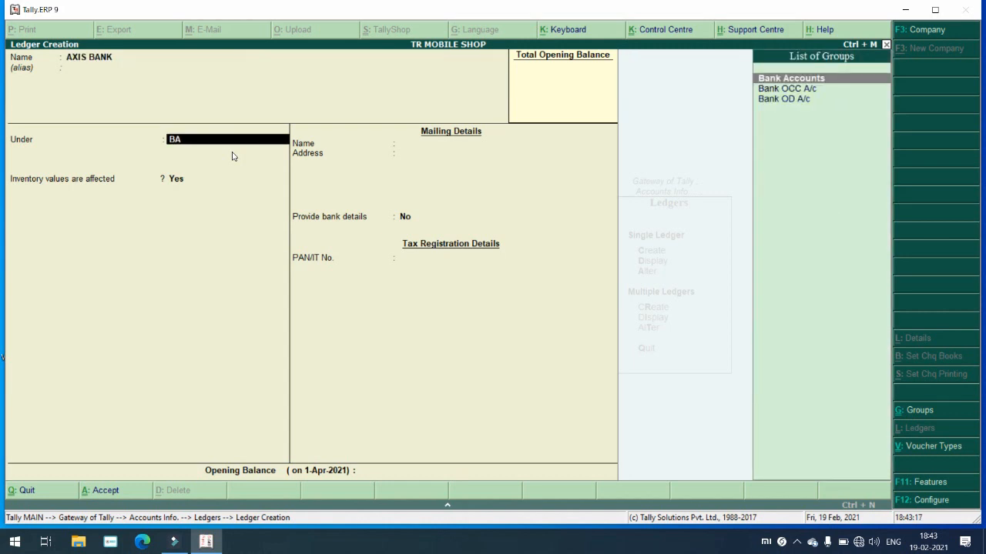
pyautogui.press('Return')
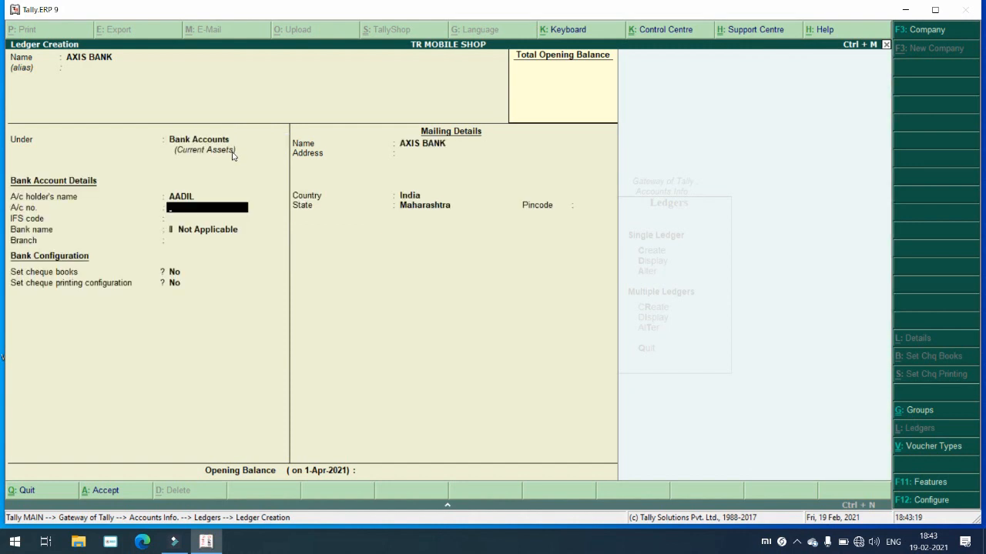
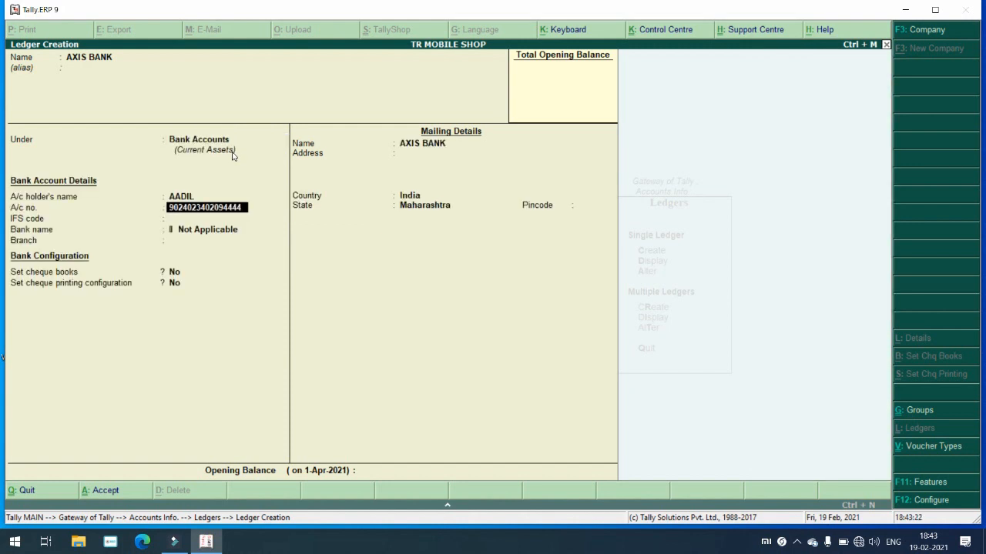
# Step: Enter the account number, MALEGAON branch and mailing address, then accept the bank ledger
pyautogui.press('Return')
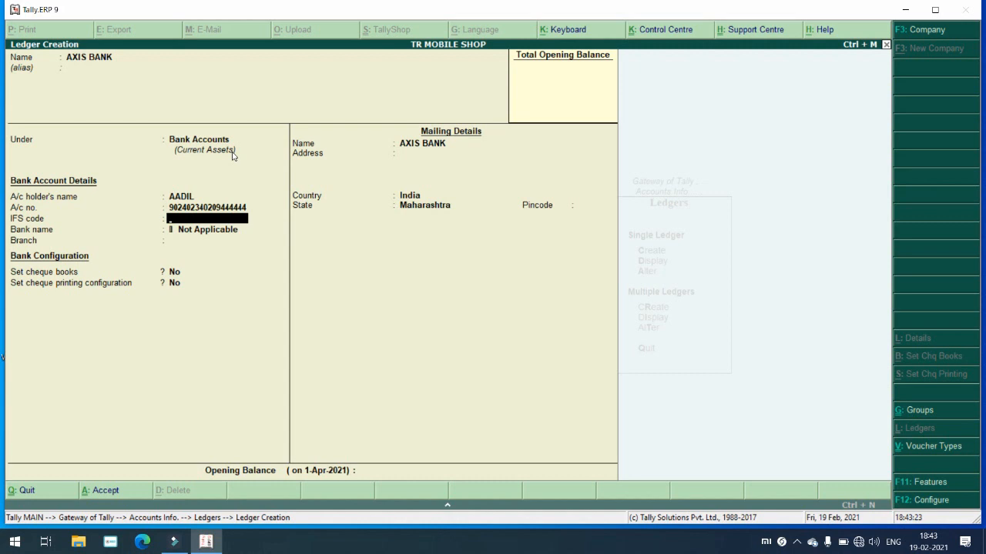
pyautogui.press('Return')
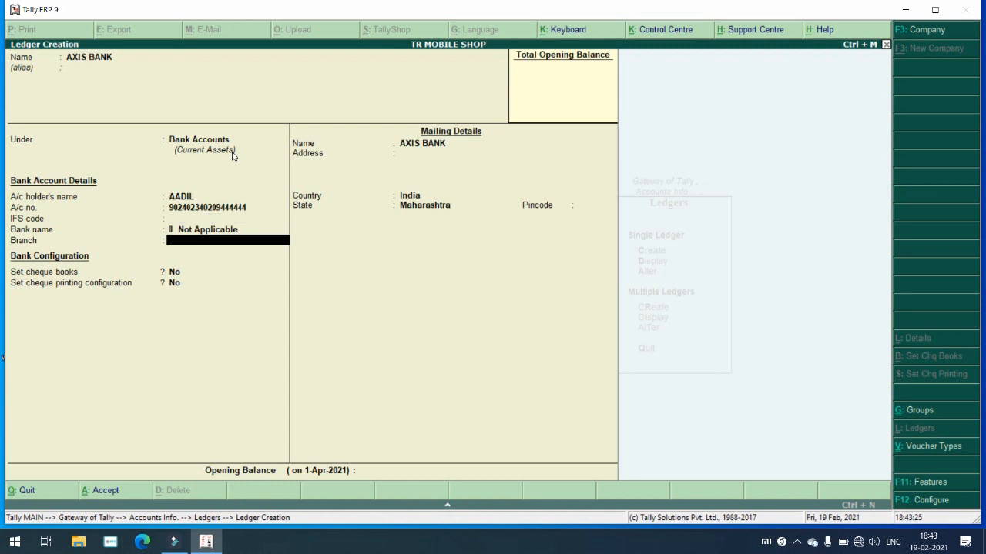
pyautogui.write('MALEGAON')
pyautogui.press('Return')
pyautogui.press('Return')
pyautogui.press('Return')
pyautogui.press('Return')
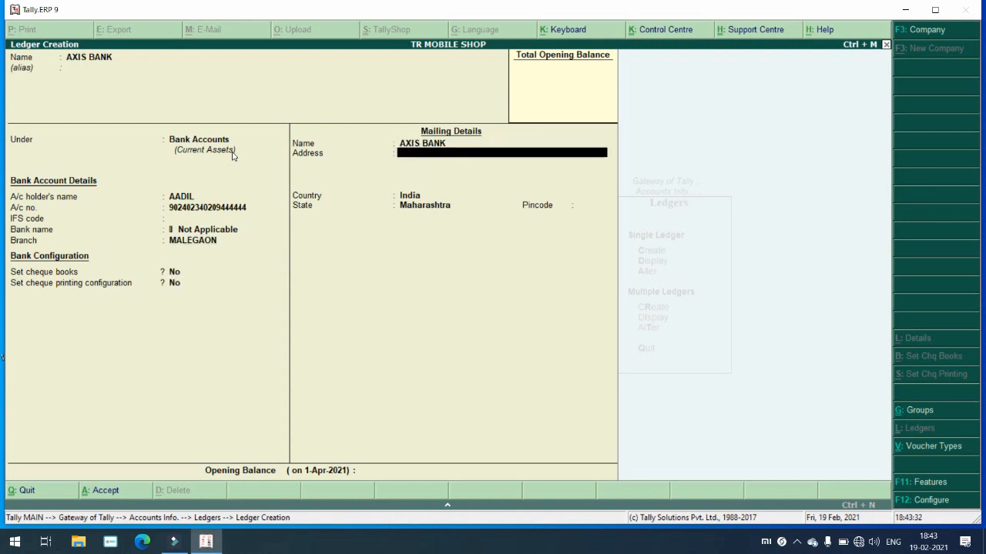
pyautogui.write('CAMP ROAD MALEGA')
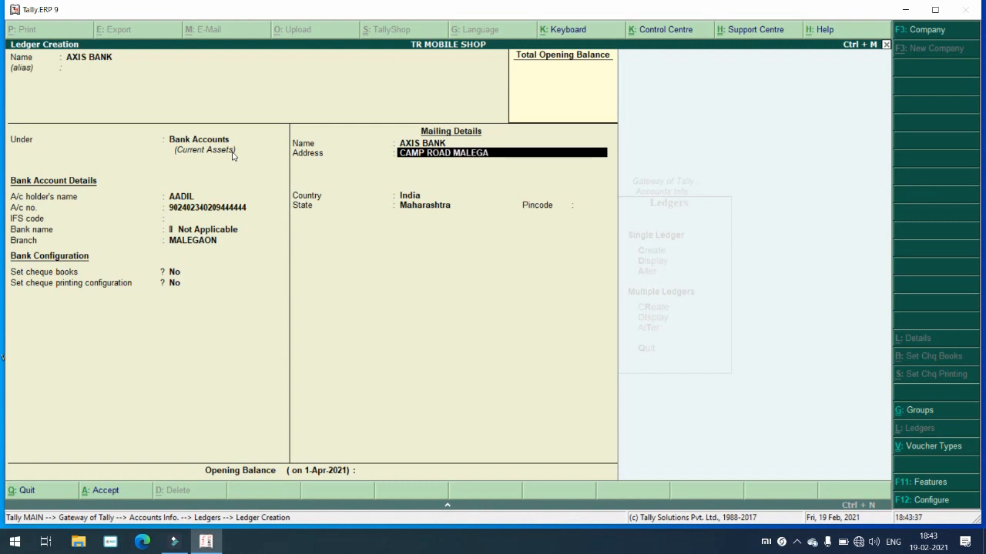
pyautogui.write('ON NAHSIK')
pyautogui.press('Return')
pyautogui.press('Return')
pyautogui.press('Return')
pyautogui.press('Return')
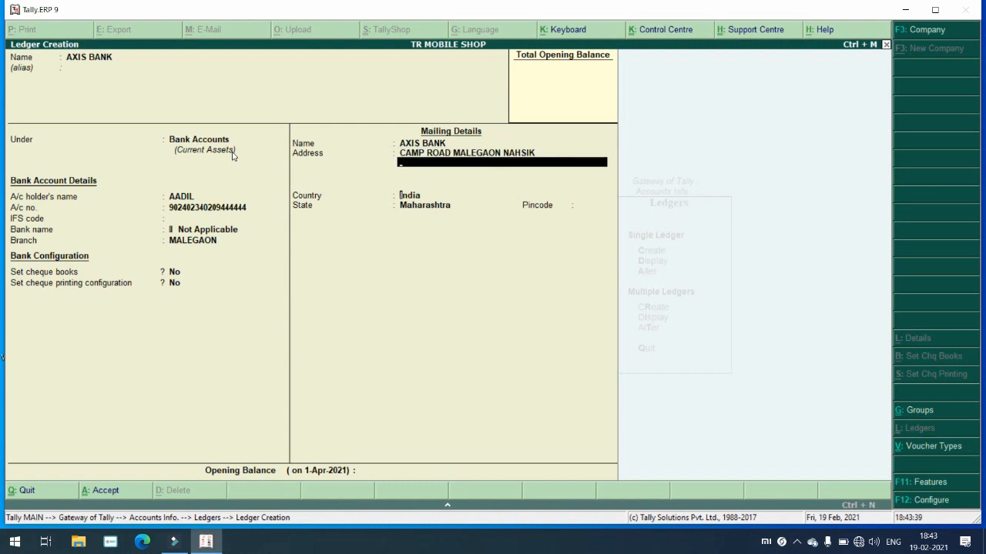
pyautogui.press('Return')
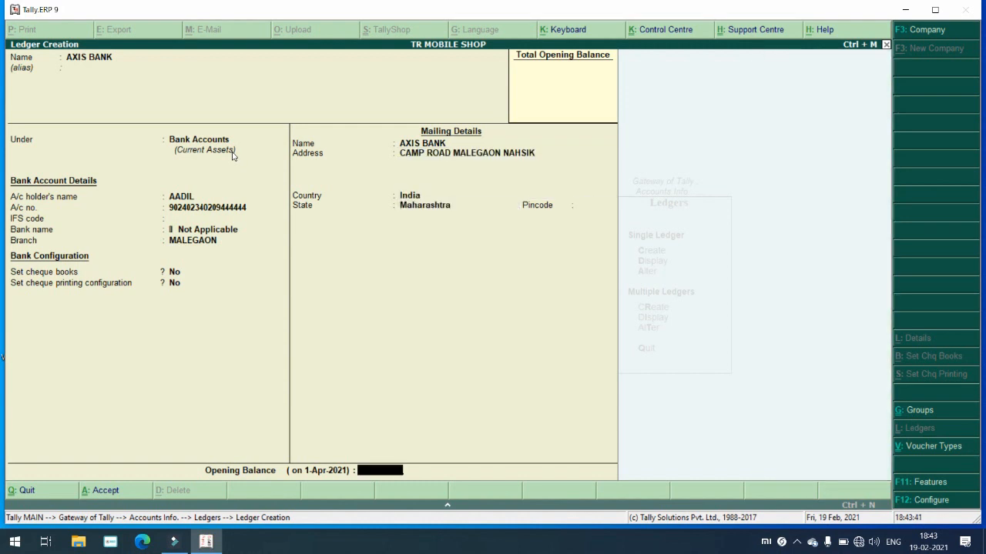
pyautogui.press('Return')
pyautogui.press('Return')
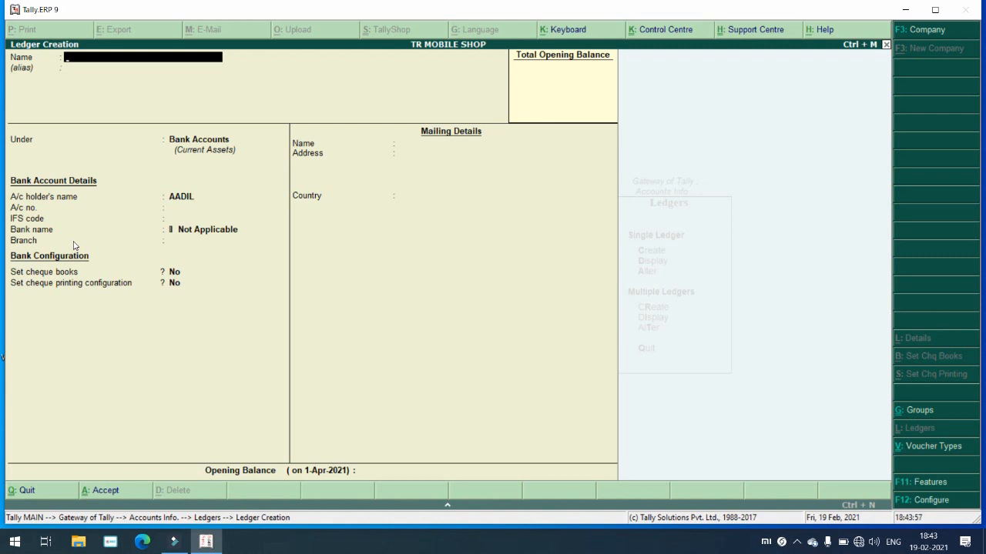
# Step: Name the customer ledger and place it under Sundry Debtors with a 2-day credit period
pyautogui.write('USMAN DR')
pyautogui.press('Return')
pyautogui.press('Return')
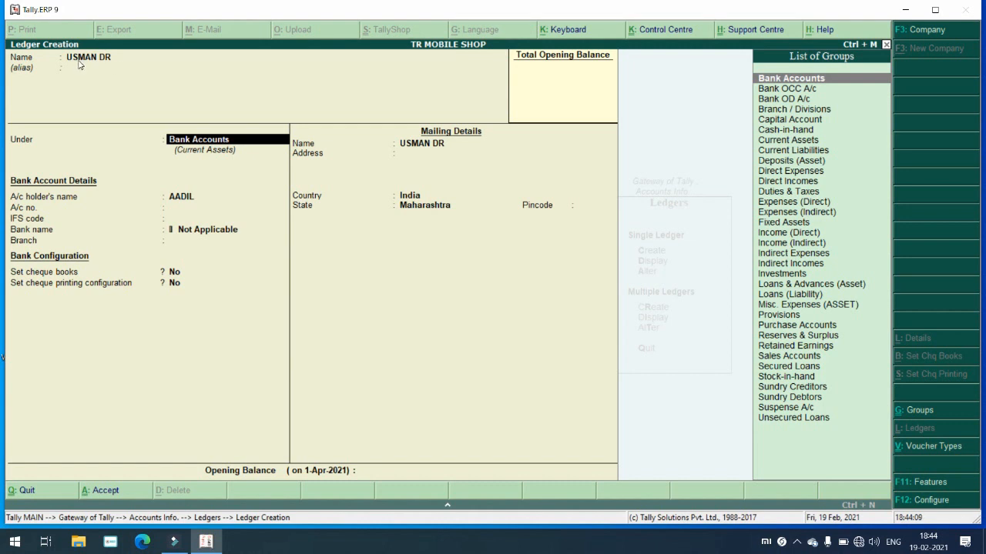
pyautogui.click(815, 399)
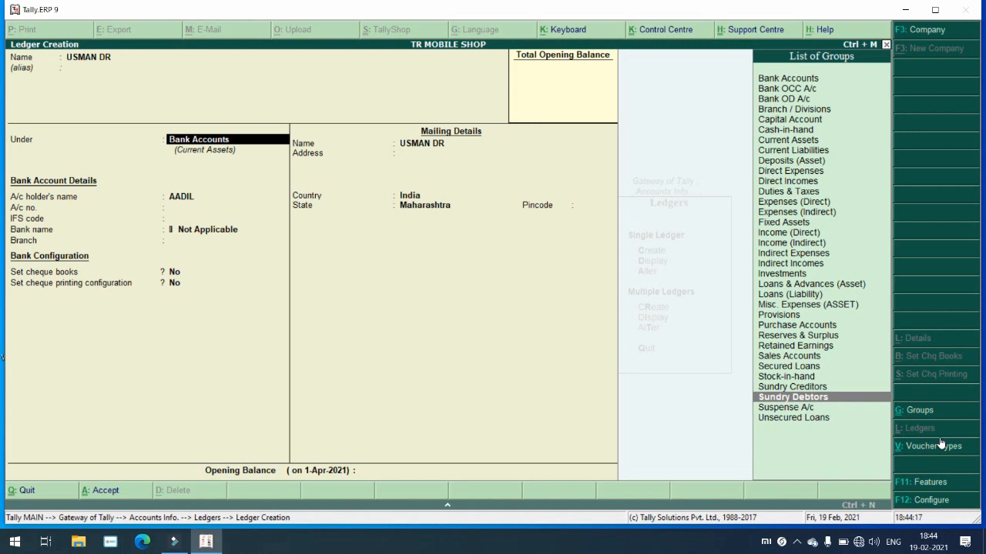
pyautogui.press('Return')
pyautogui.press('Return')
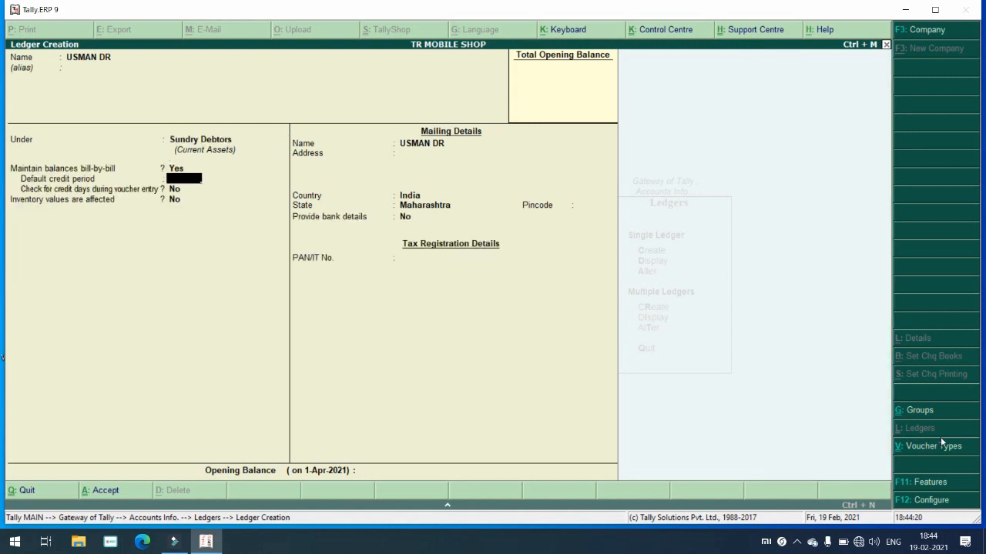
pyautogui.write('2')
pyautogui.press('Return')
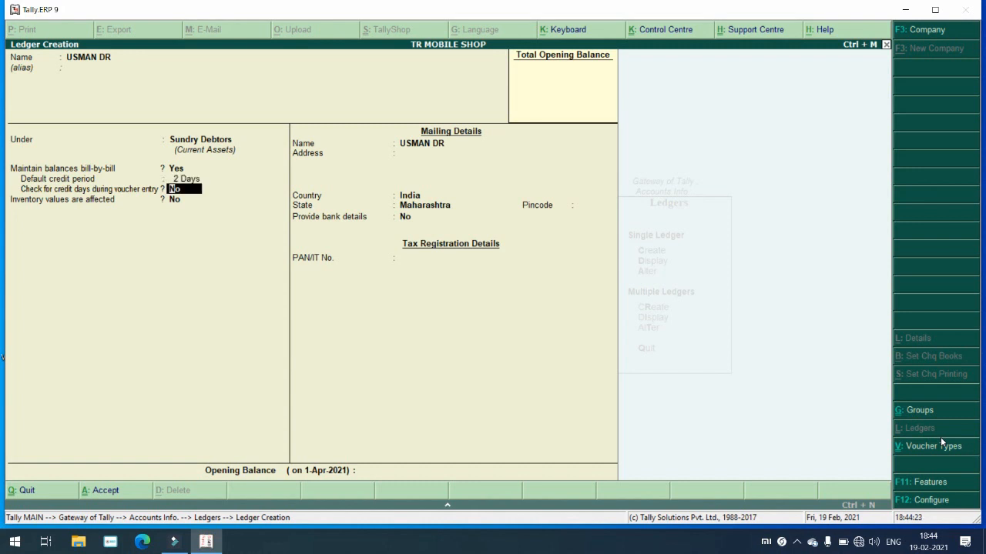
pyautogui.press('Return')
pyautogui.press('Return')
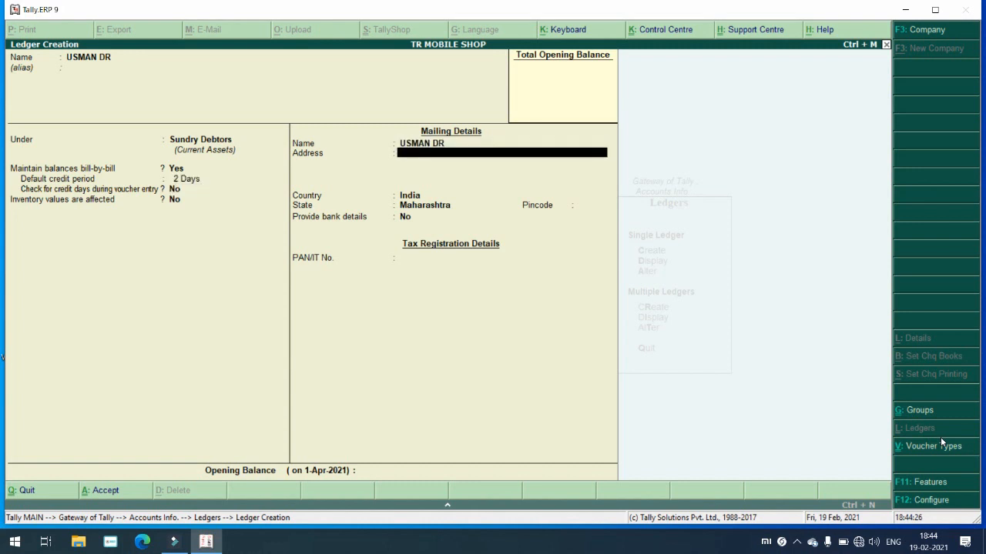
# Step: Enter the Malegaon mailing address and a phone number line, then proceed to accept
pyautogui.write('ISLAMPUR')
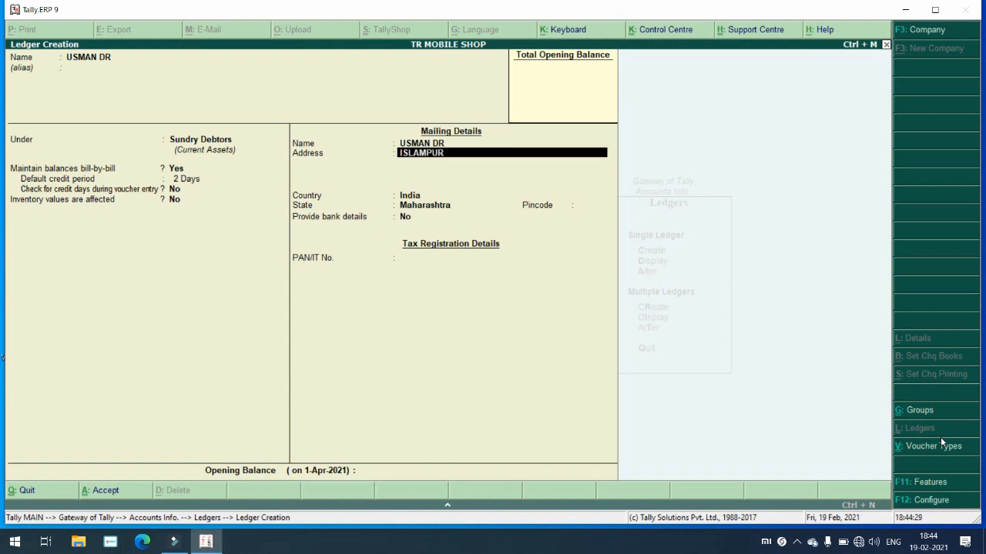
pyautogui.write('A MALEGAON NAHSIK')
pyautogui.press('Return')
pyautogui.press('Return')
pyautogui.press('Return')
pyautogui.press('Return')
pyautogui.press('Return')
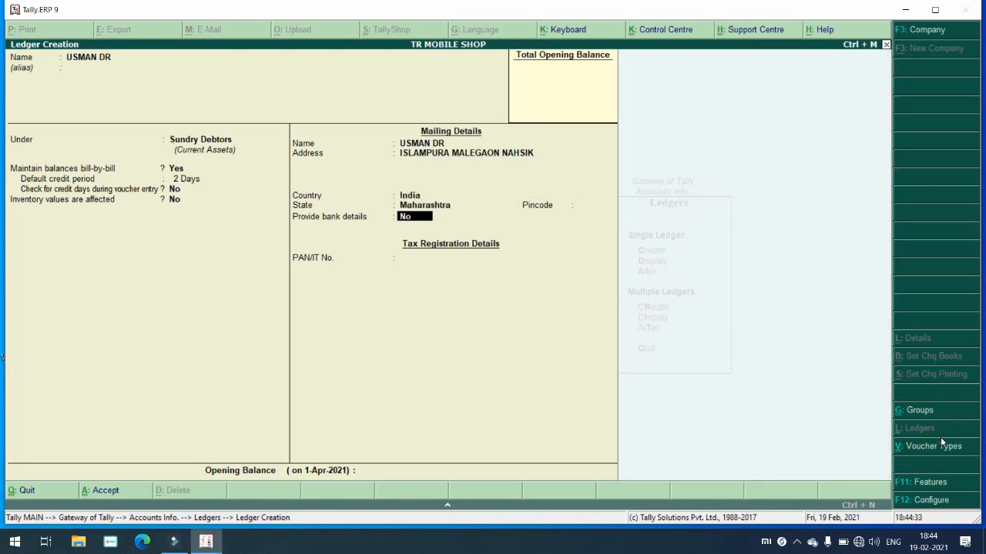
pyautogui.press('BackSpace')
pyautogui.press('BackSpace')
pyautogui.press('BackSpace')
pyautogui.press('BackSpace')
pyautogui.press('BackSpace')
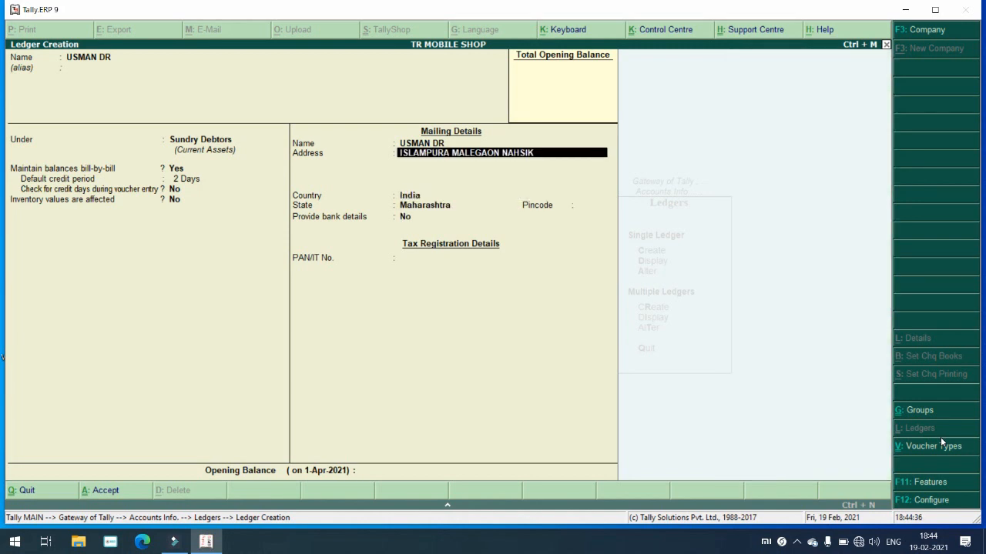
pyautogui.press('Return')
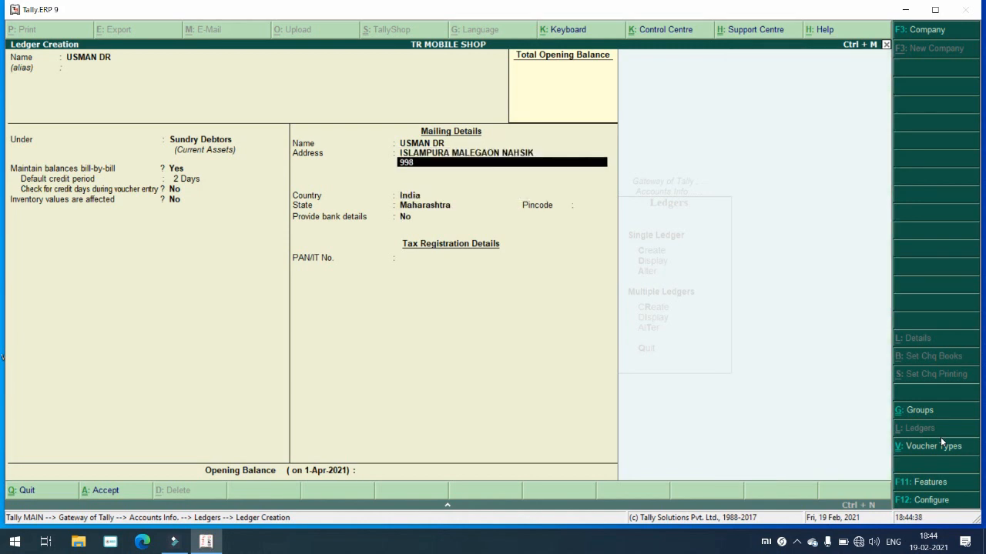
pyautogui.write('111111111111')
pyautogui.press('Return')
pyautogui.press('Return')
pyautogui.press('Return')
pyautogui.press('Return')
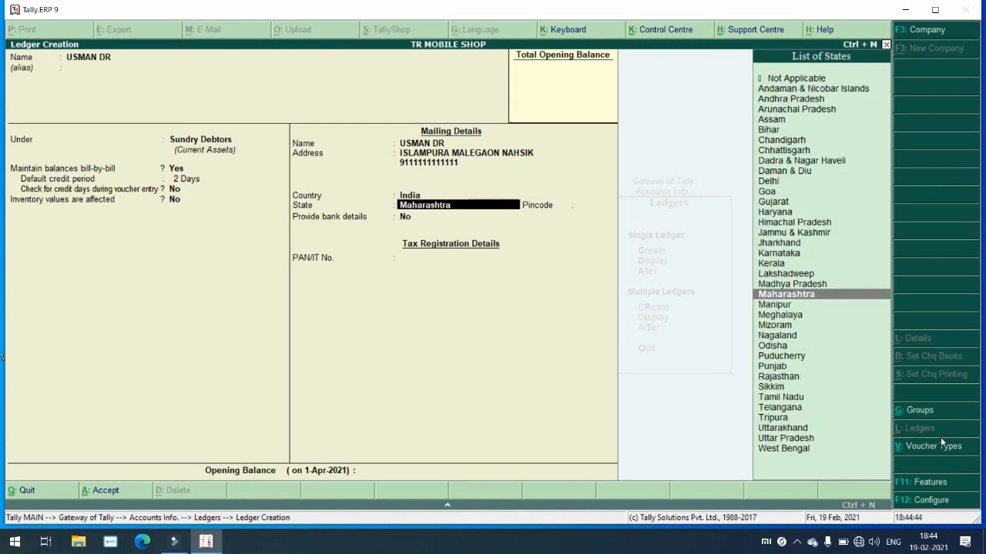
pyautogui.press('Return')
pyautogui.press('Return')
pyautogui.press('Return')
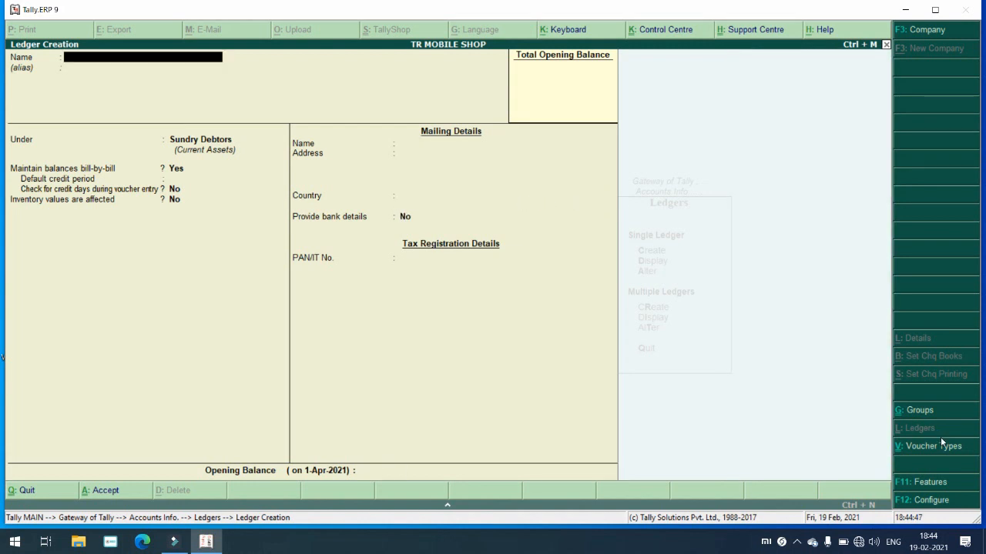
pyautogui.press('Escape')
pyautogui.press('Return')
pyautogui.press('Escape')
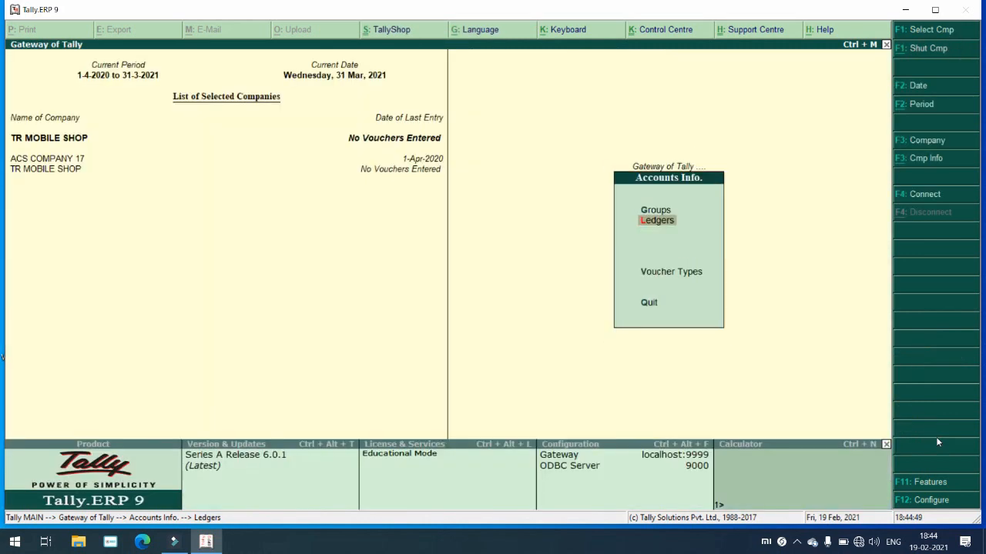
pyautogui.press('Escape')
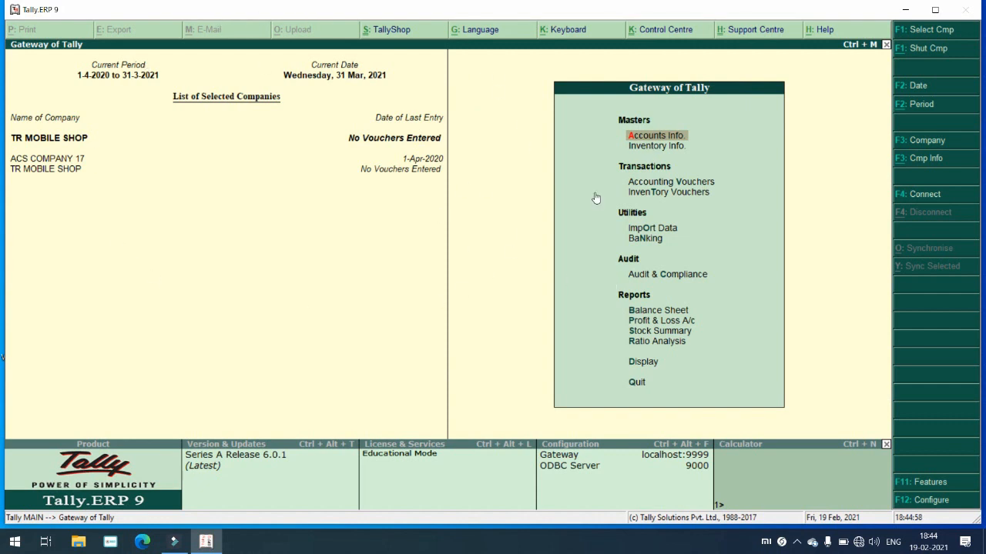
pyautogui.press('Return')
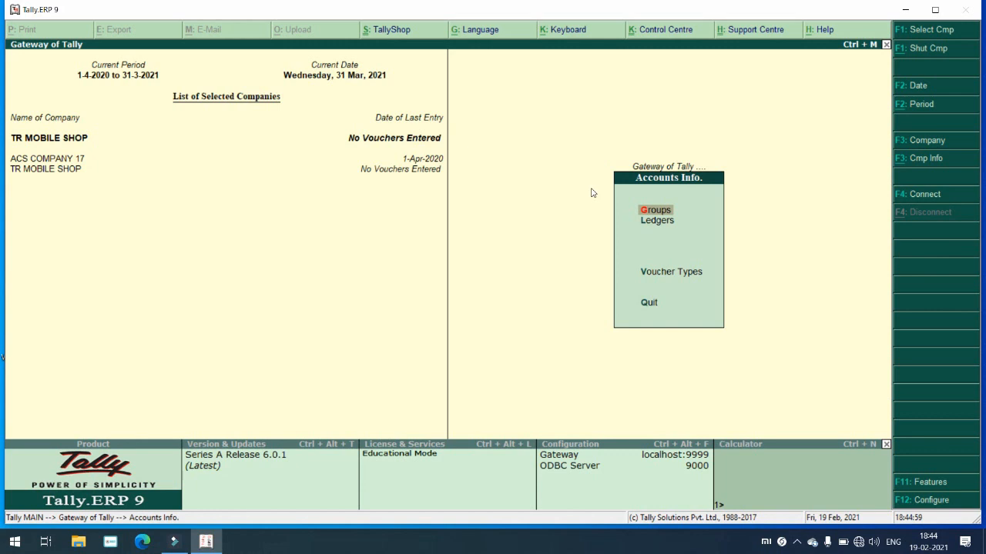
pyautogui.click(660, 223)
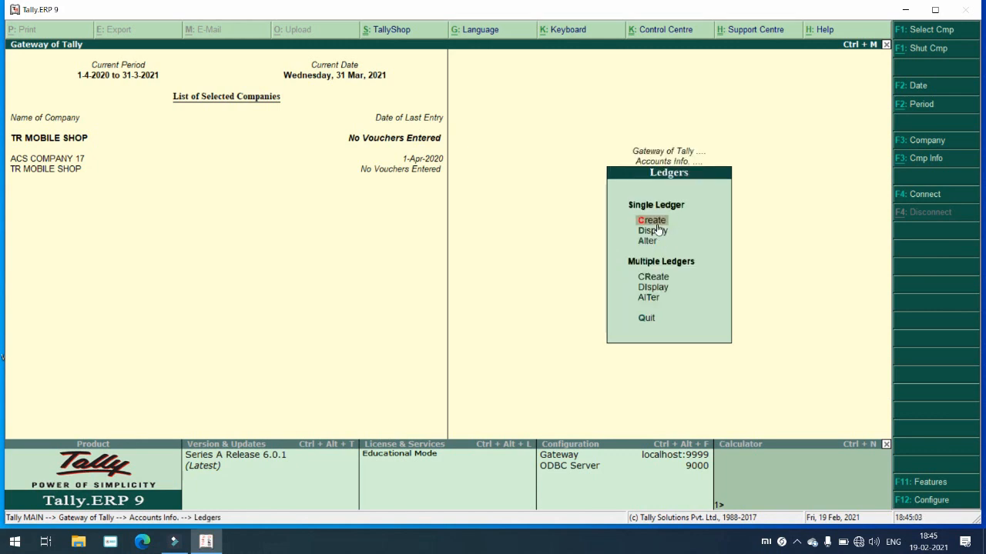
pyautogui.click(656, 226)
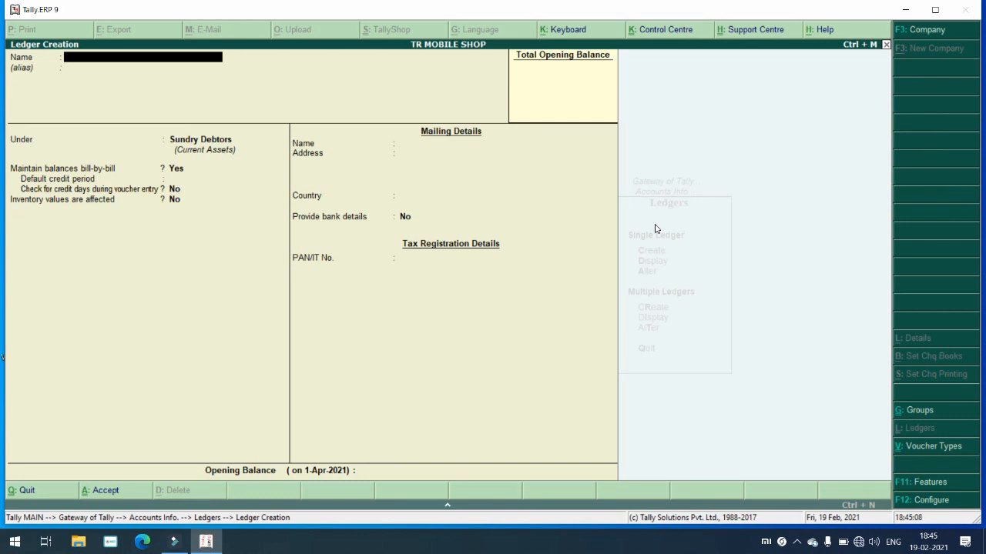
pyautogui.press('Escape')
pyautogui.press('y')
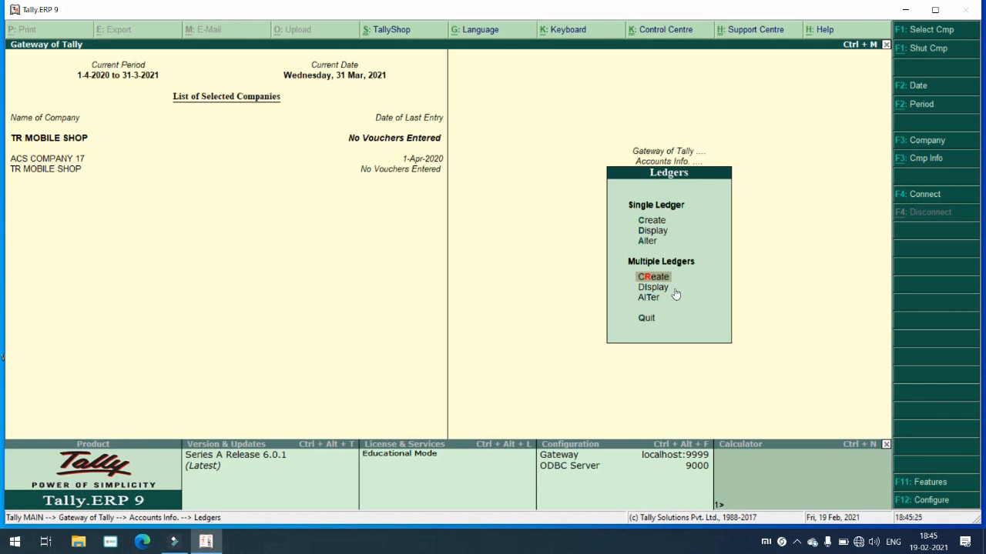
# Step: Open Multiple Ledger creation with Sundry Debtors as the under-group
pyautogui.press('Return')
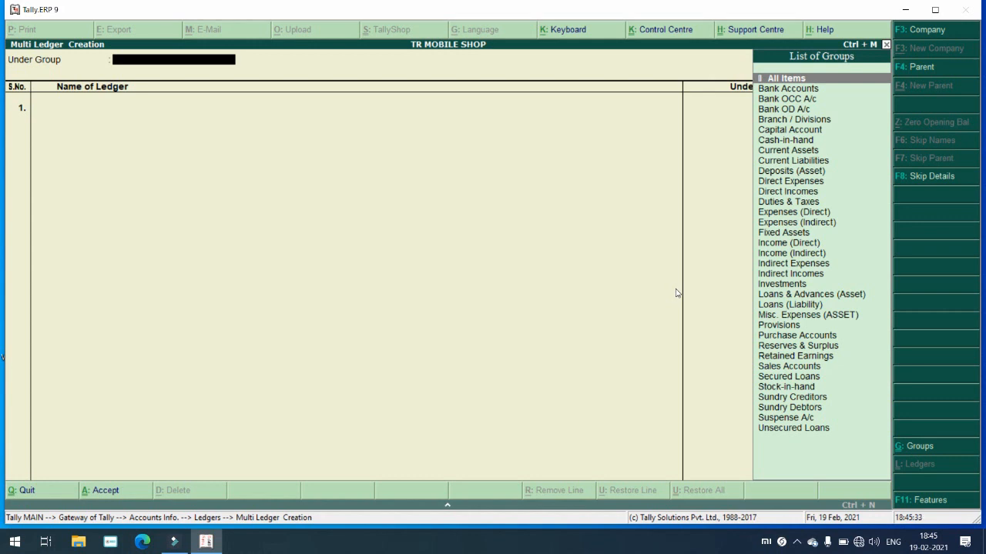
pyautogui.press('Down')
pyautogui.press('Down')
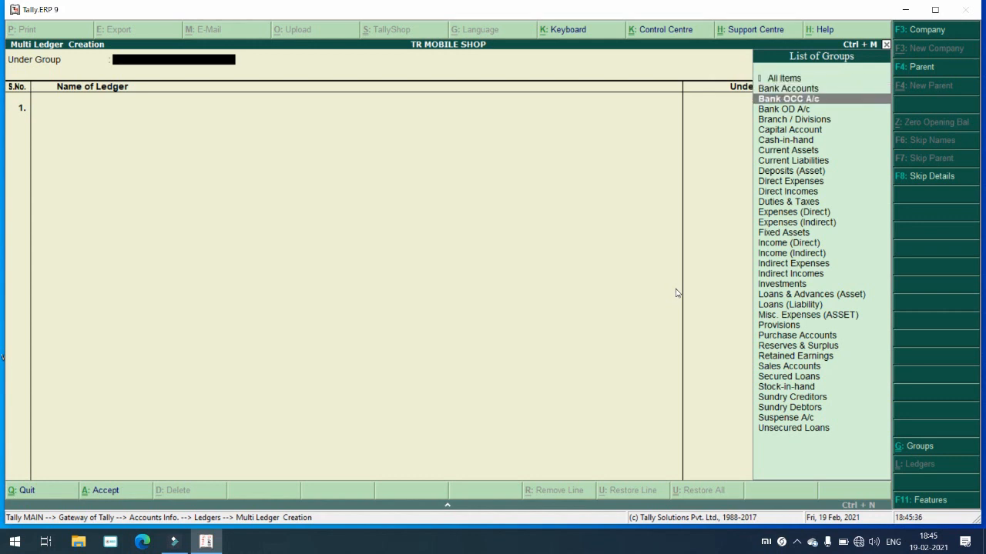
pyautogui.write('SU')
pyautogui.press('Down')
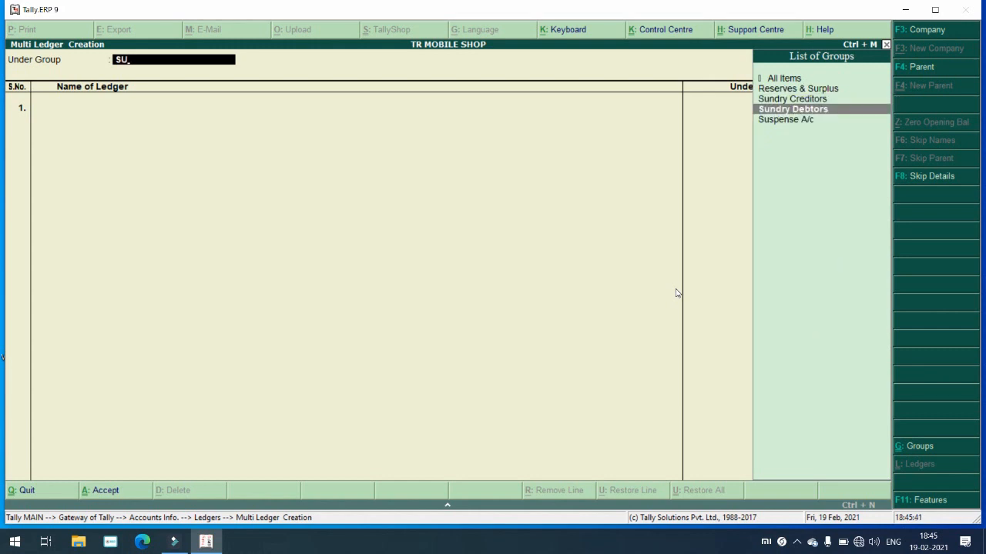
pyautogui.press('Return')
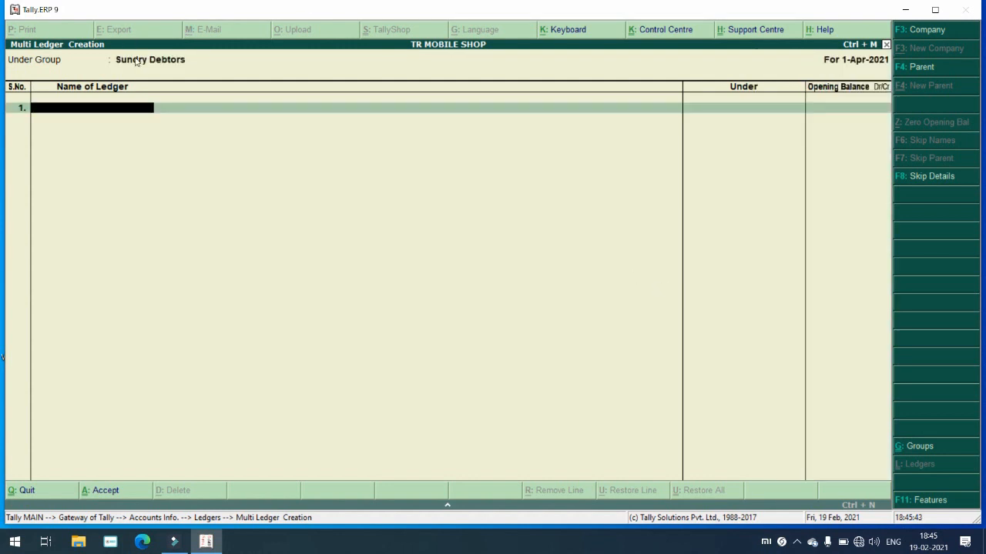
pyautogui.click(167, 66)
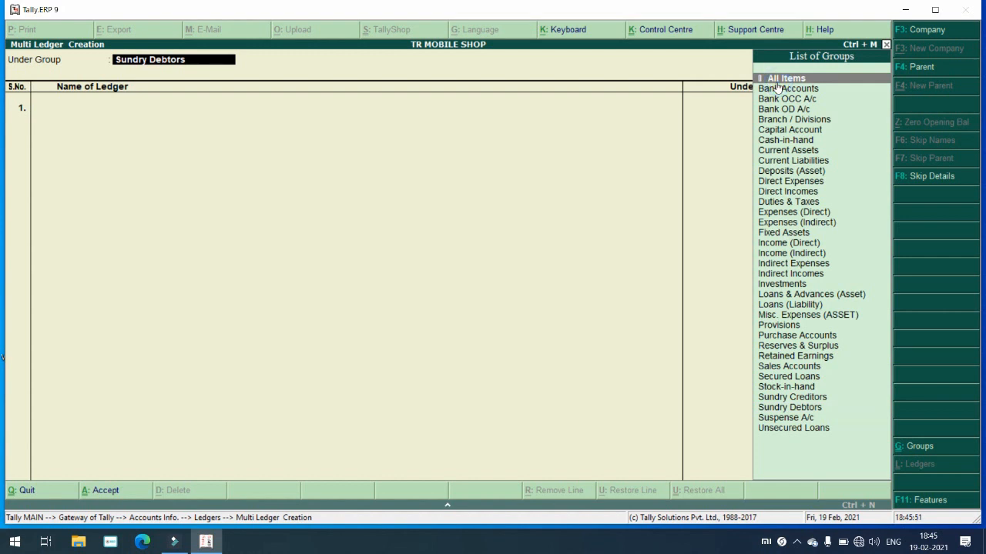
pyautogui.write('SU')
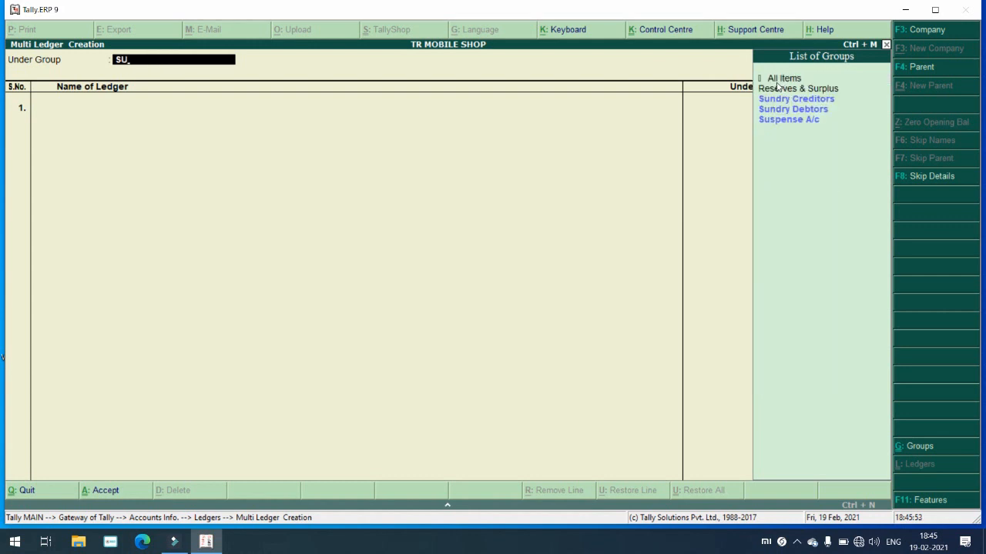
pyautogui.press('Down')
pyautogui.press('Return')
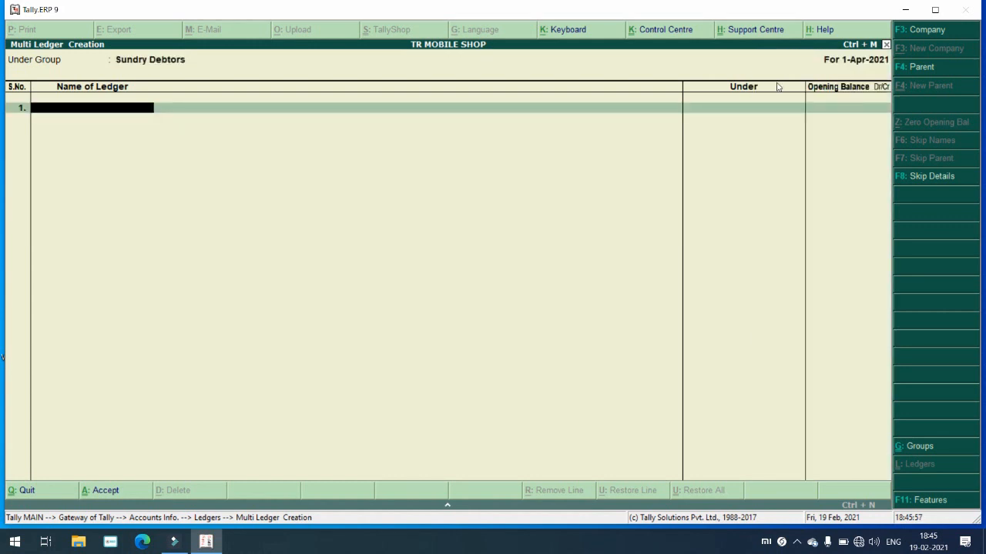
# Step: List the four debtor ledger names with blank opening balances and bring up the Accept prompt
pyautogui.write('RAHIL DR')
pyautogui.press('Return')
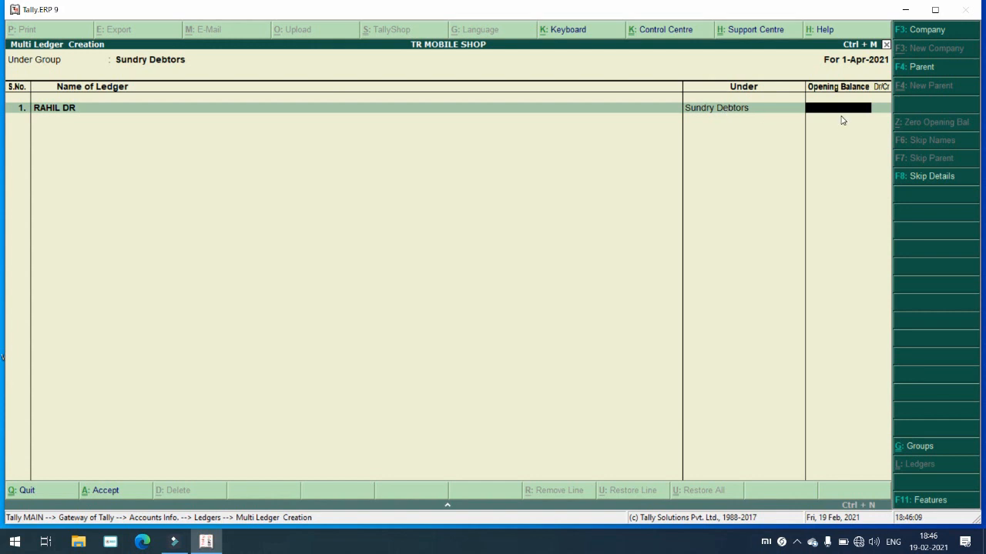
pyautogui.press('Return')
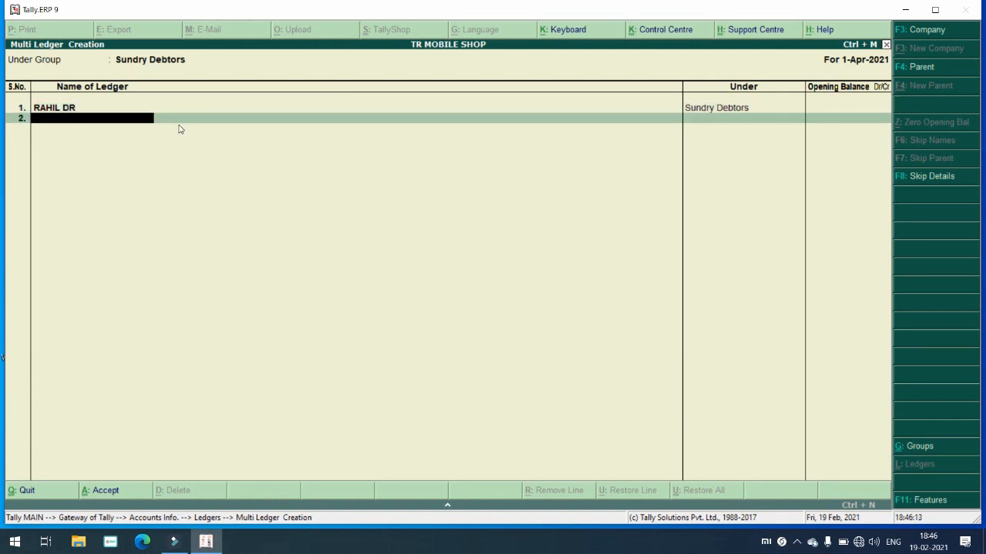
pyautogui.write('AFZAL DR')
pyautogui.press('Return')
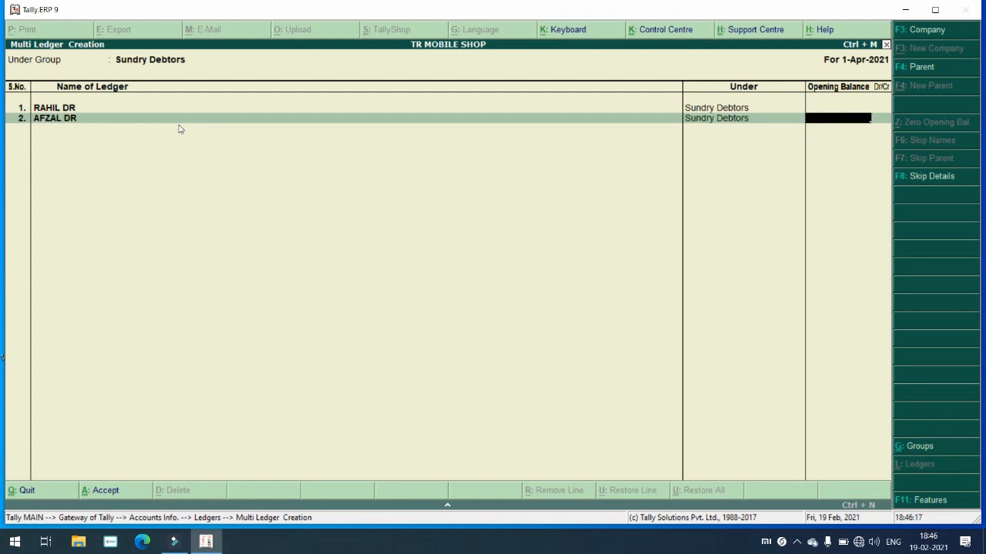
pyautogui.press('Return')
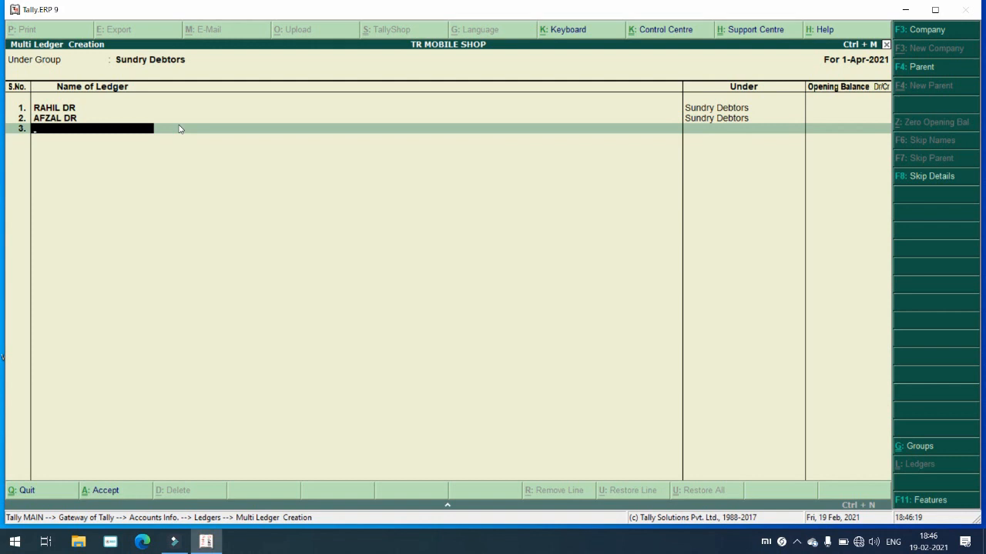
pyautogui.write('RAJU')
pyautogui.press('Return')
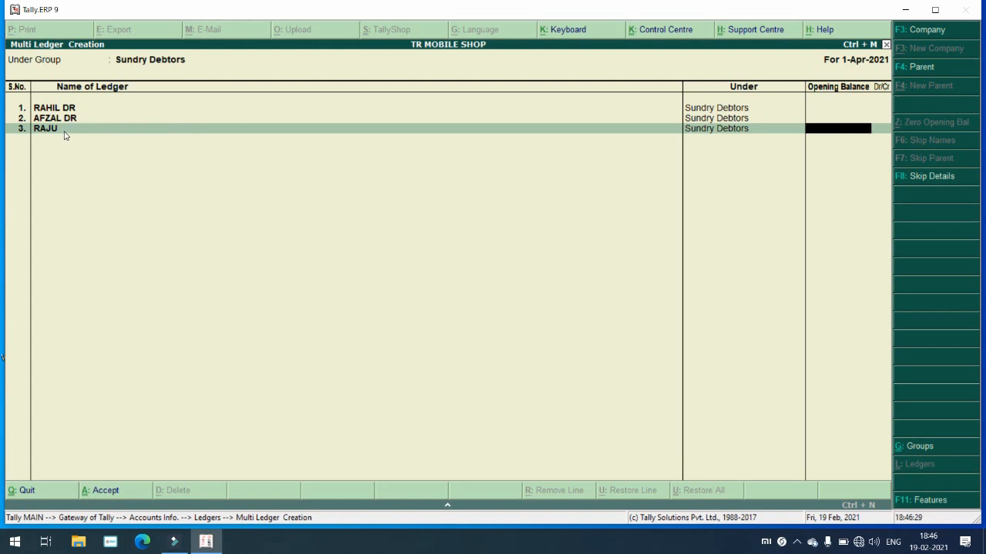
pyautogui.press('Return')
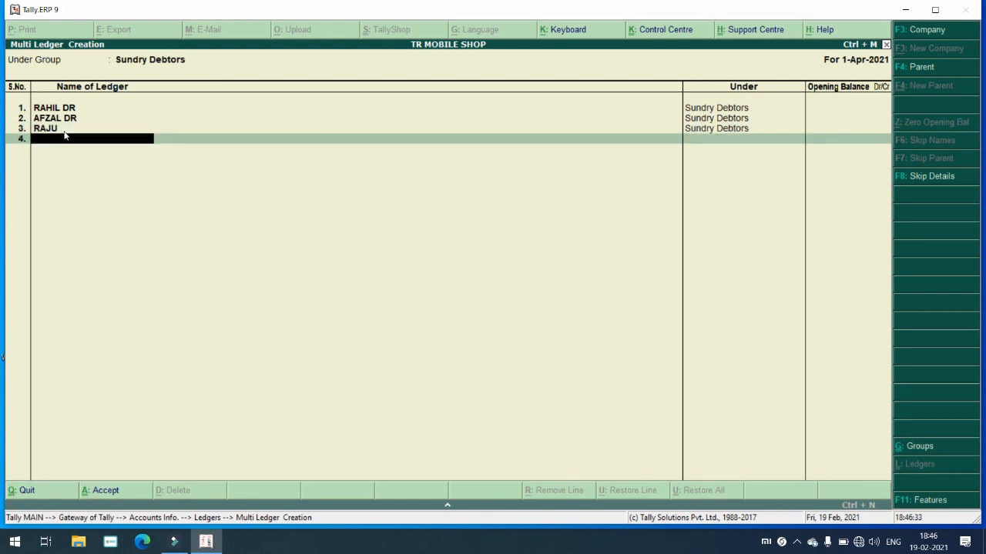
pyautogui.write('RAMESH')
pyautogui.press('Return')
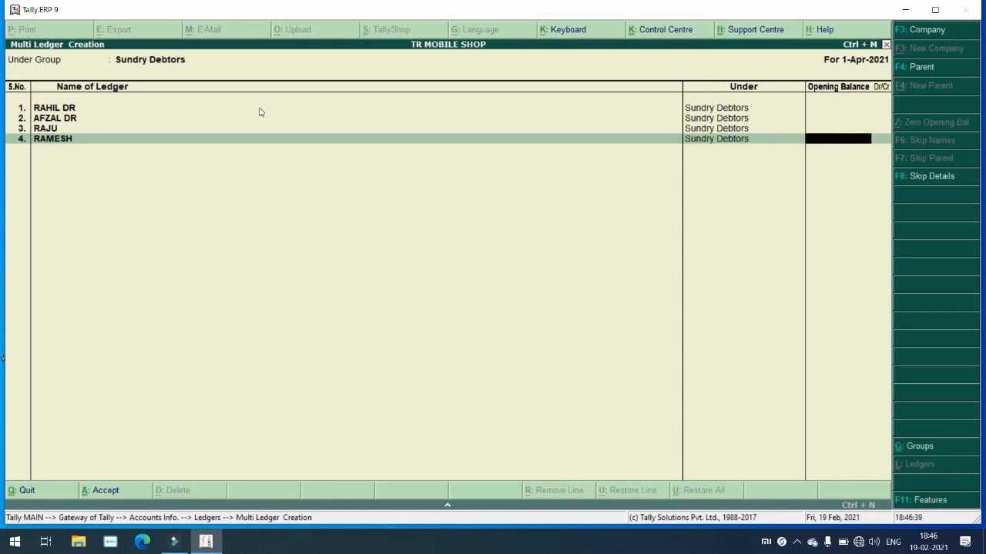
pyautogui.press('Return')
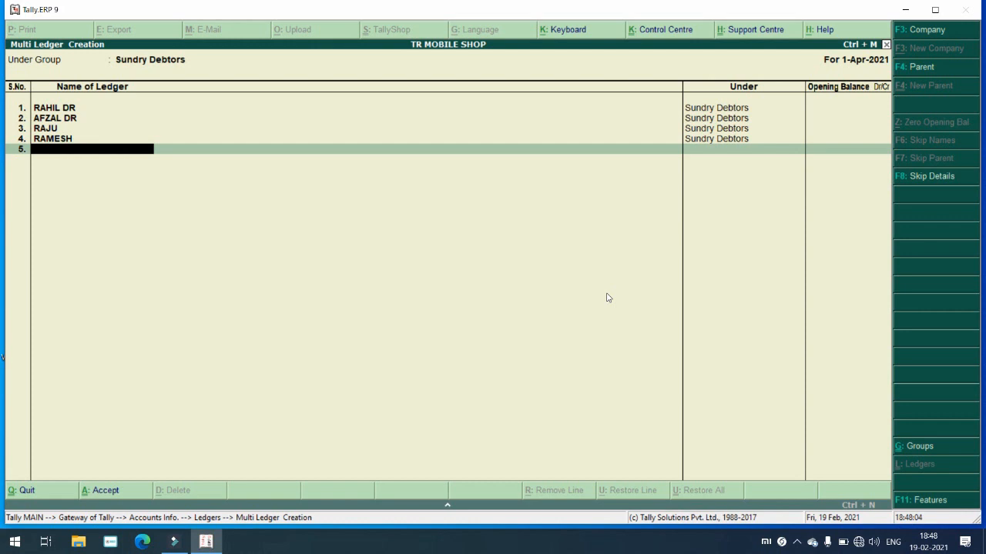
pyautogui.press('Return')
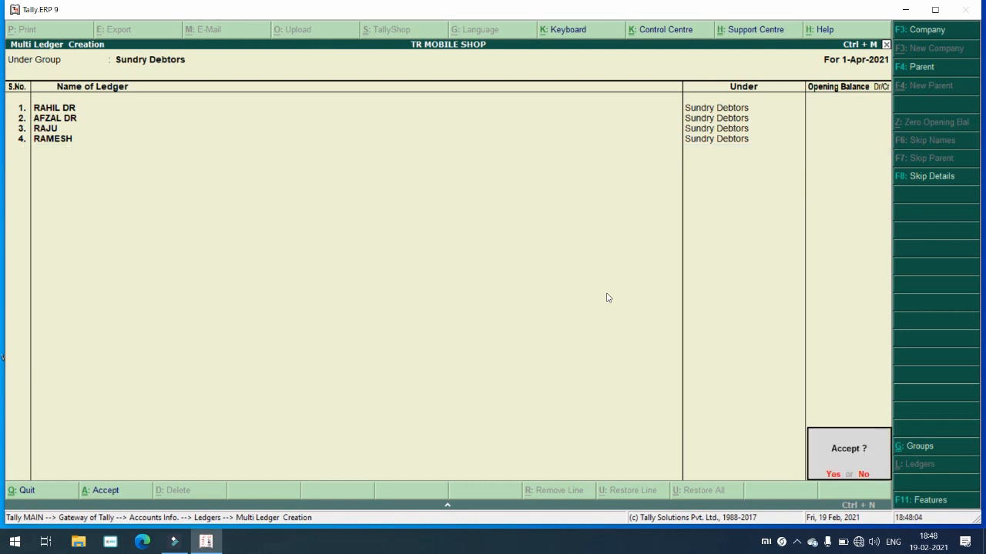
# Step: Save the four new ledgers and open the third one in Ledger Alteration
pyautogui.press('Return')
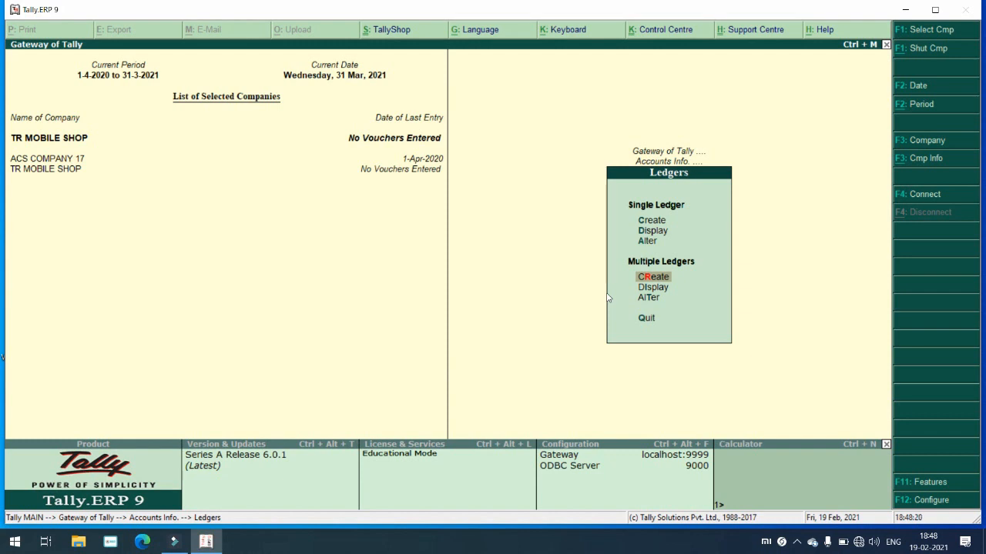
pyautogui.press('Up')
pyautogui.press('Up')
pyautogui.press('Down')
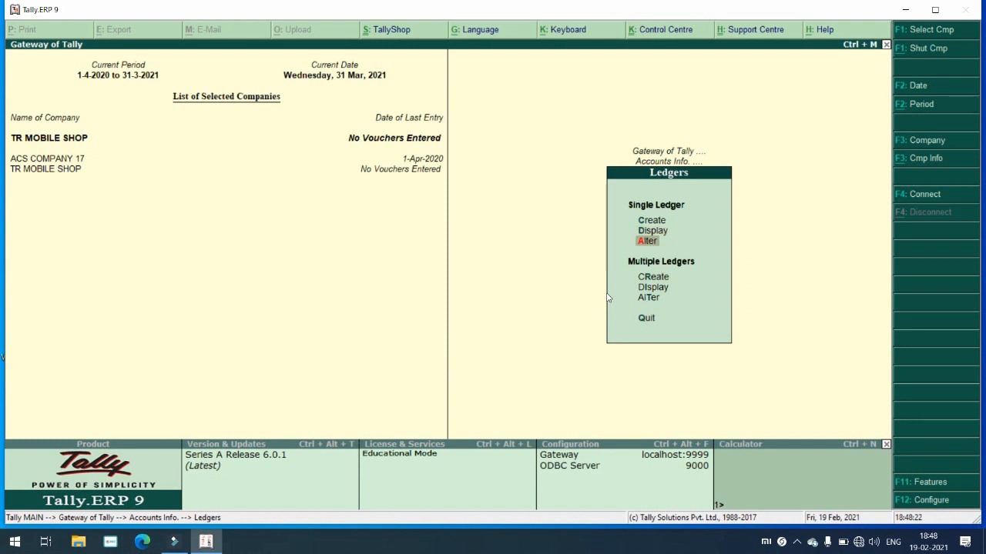
pyautogui.press('Return')
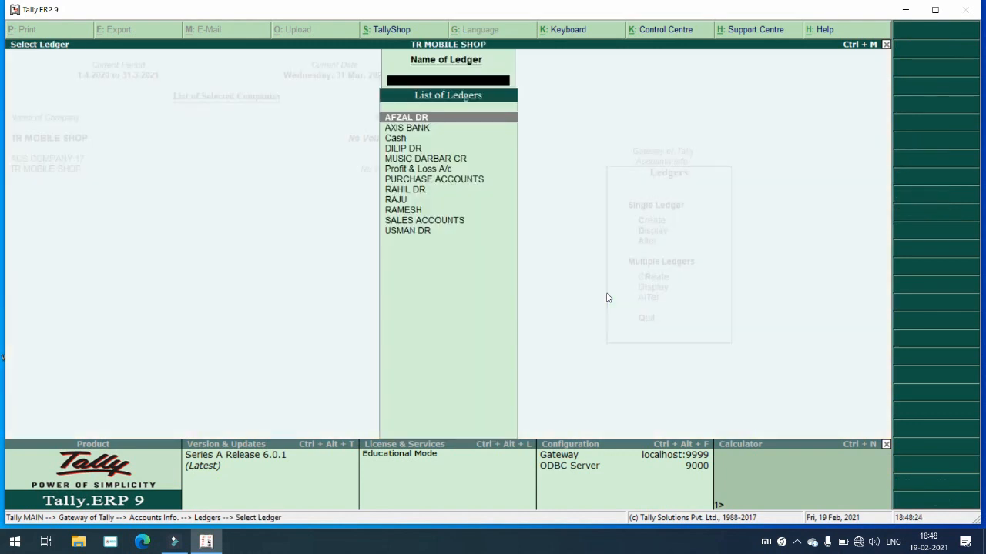
pyautogui.press('Down')
pyautogui.press('Down')
pyautogui.press('Down')
pyautogui.press('Down')
pyautogui.press('Down')
pyautogui.press('Down')
pyautogui.press('Down')
pyautogui.press('Down')
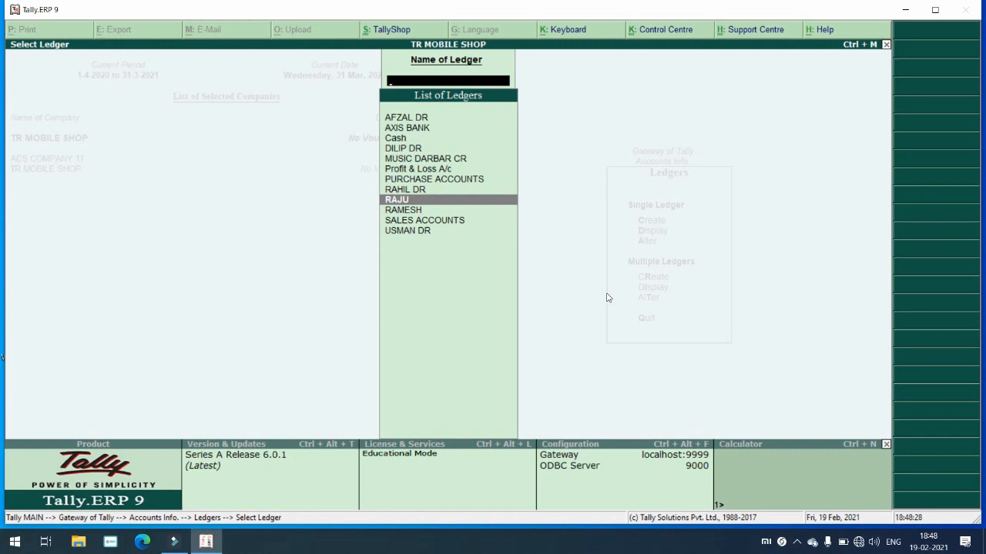
pyautogui.press('Return')
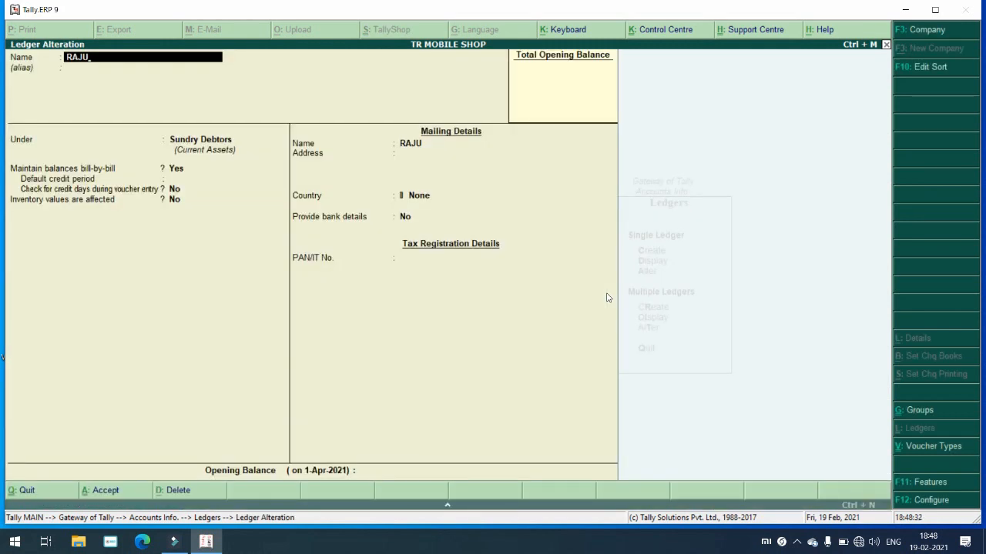
# Step: Append DR to the ledger name, set a 2-day credit period and add a phone address line
pyautogui.write('DR')
pyautogui.press('Return')
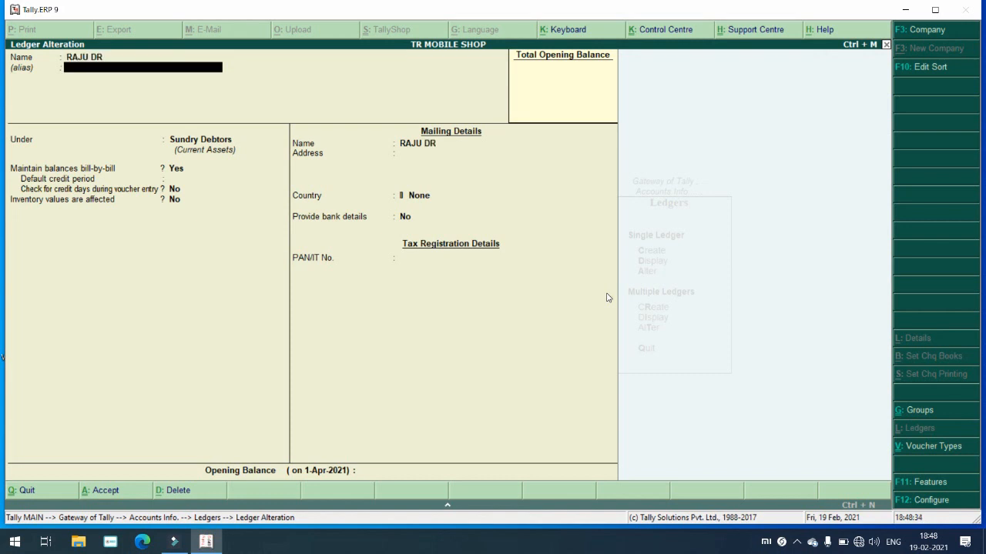
pyautogui.press('Return')
pyautogui.press('Return')
pyautogui.press('Return')
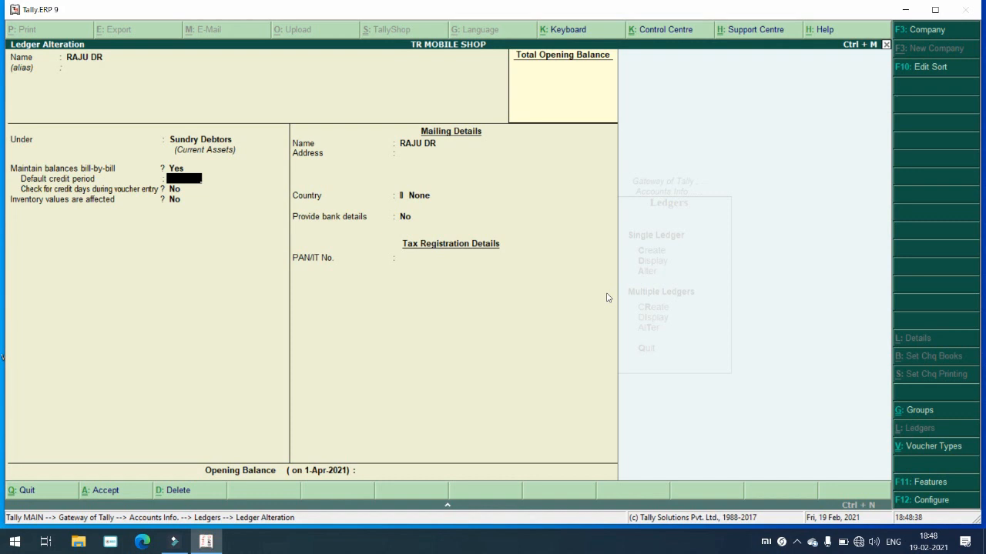
pyautogui.write('2')
pyautogui.press('Return')
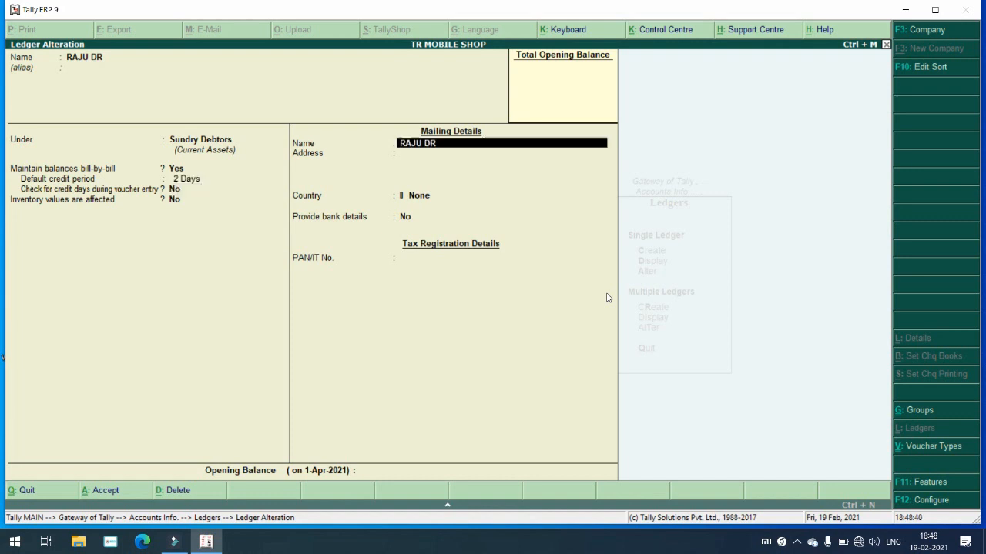
pyautogui.press('Return')
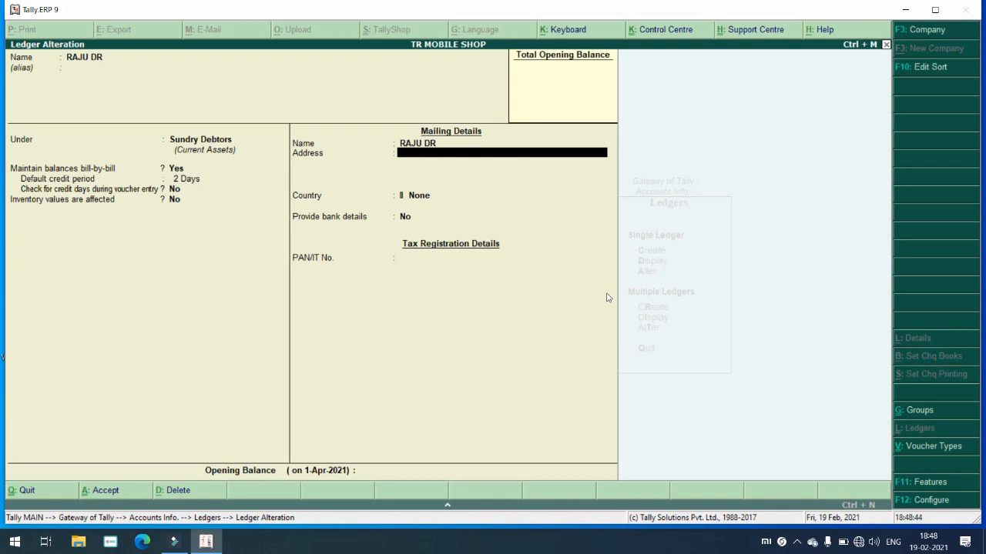
pyautogui.write('79789789789')
pyautogui.press('Return')
pyautogui.press('Return')
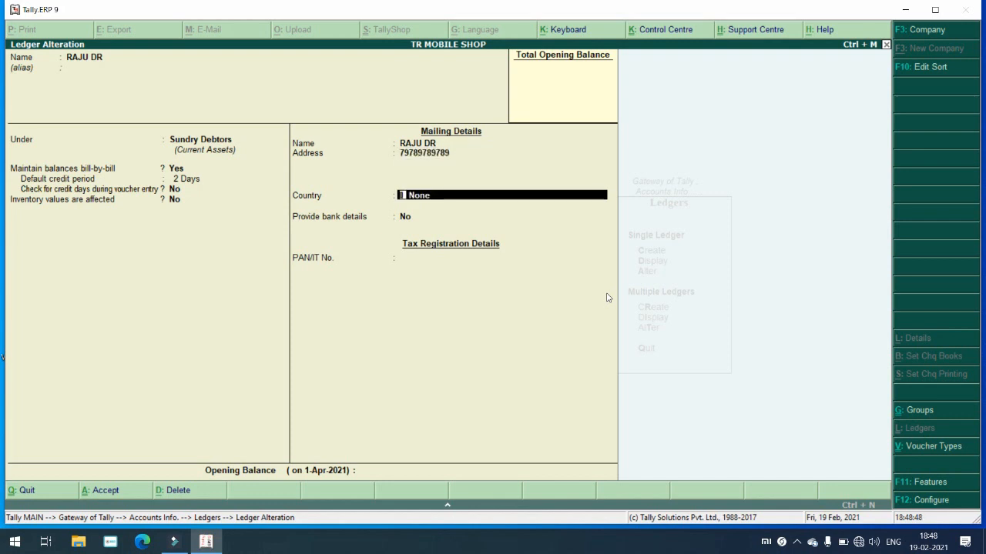
# Step: Set the ledger's country to India and state to Maharashtra
pyautogui.press('BackSpace')
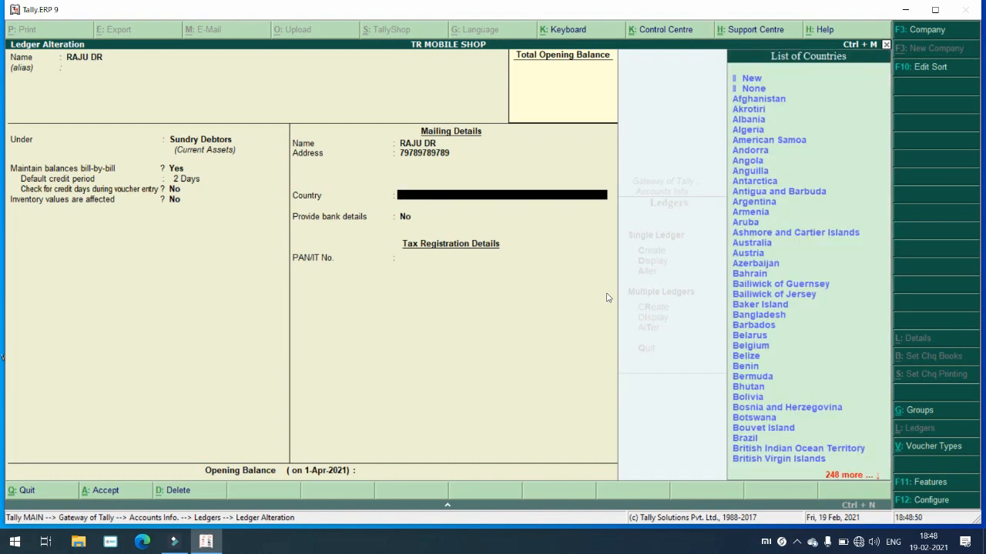
pyautogui.write('IN')
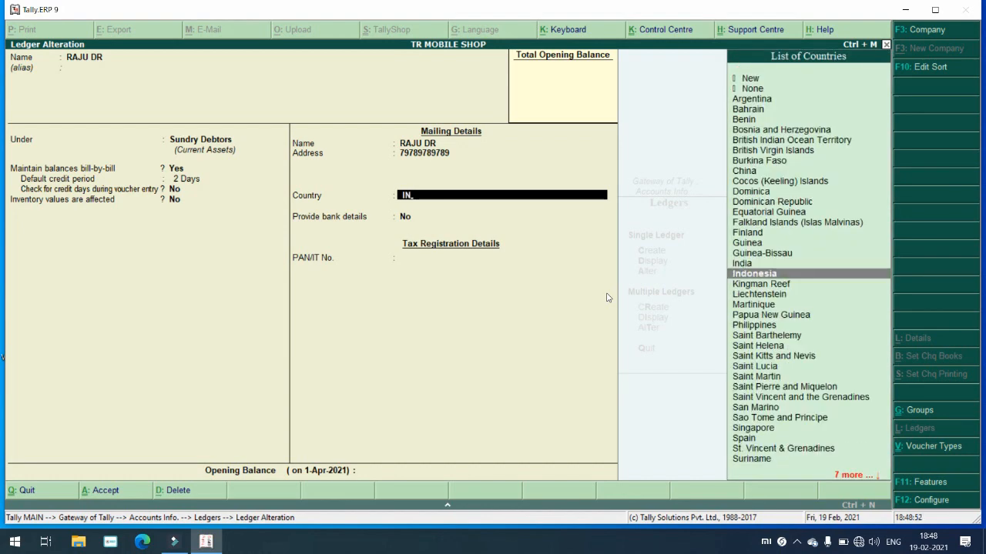
pyautogui.press('Up')
pyautogui.press('Return')
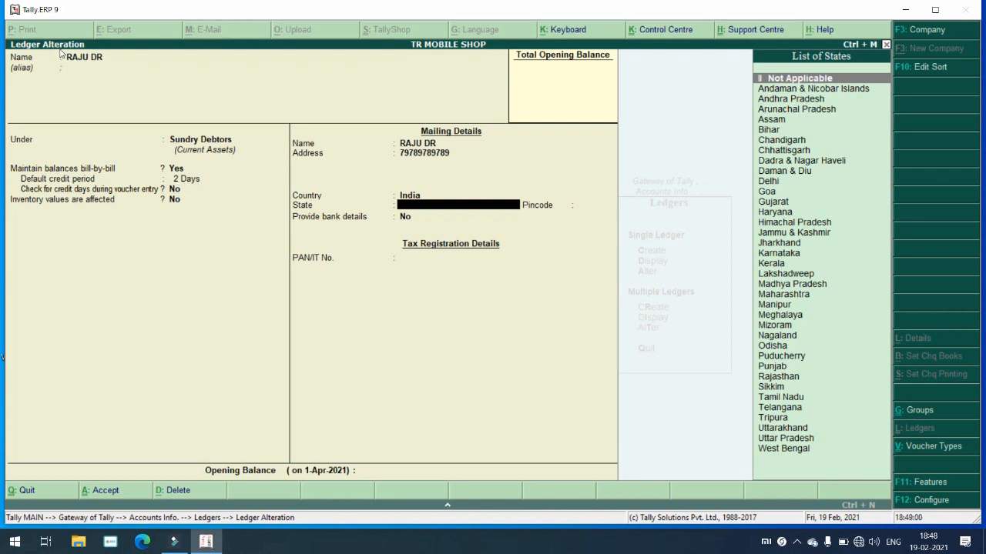
pyautogui.write('mah')
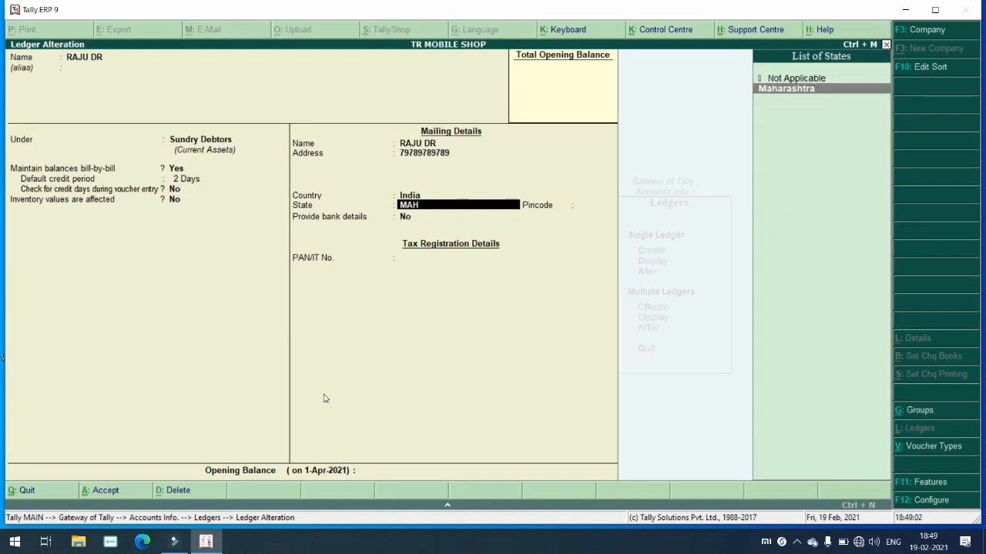
pyautogui.press('Return')
pyautogui.press('Return')
pyautogui.press('Return')
pyautogui.press('Return')
pyautogui.press('Return')
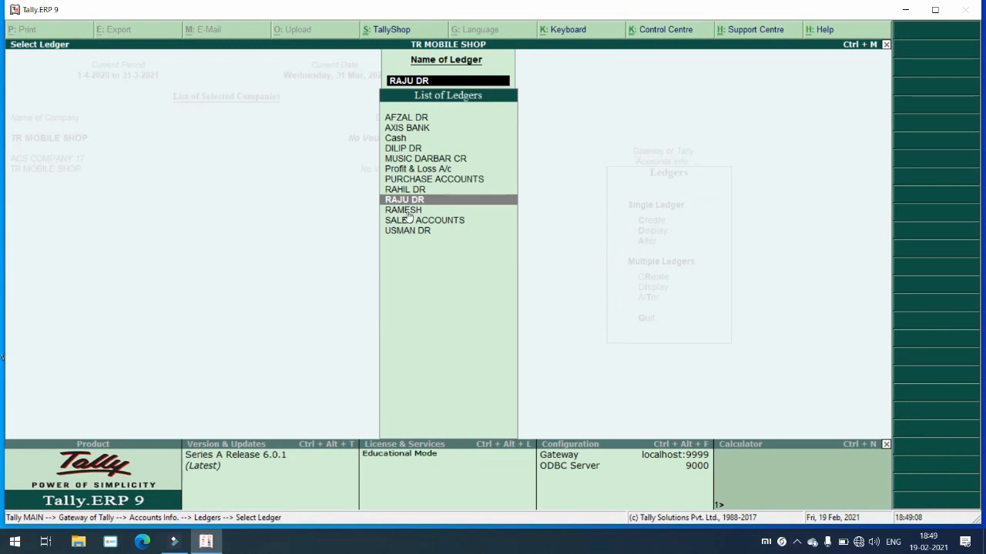
# Step: Open the fourth ledger for alteration, append DR to its name and set a 1-day credit period
pyautogui.click(406, 212)
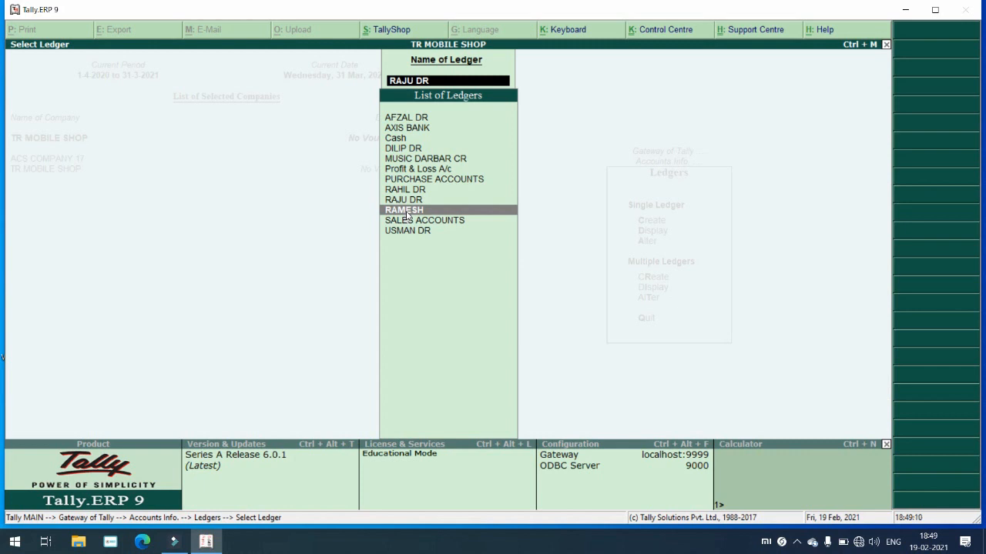
pyautogui.click(405, 216)
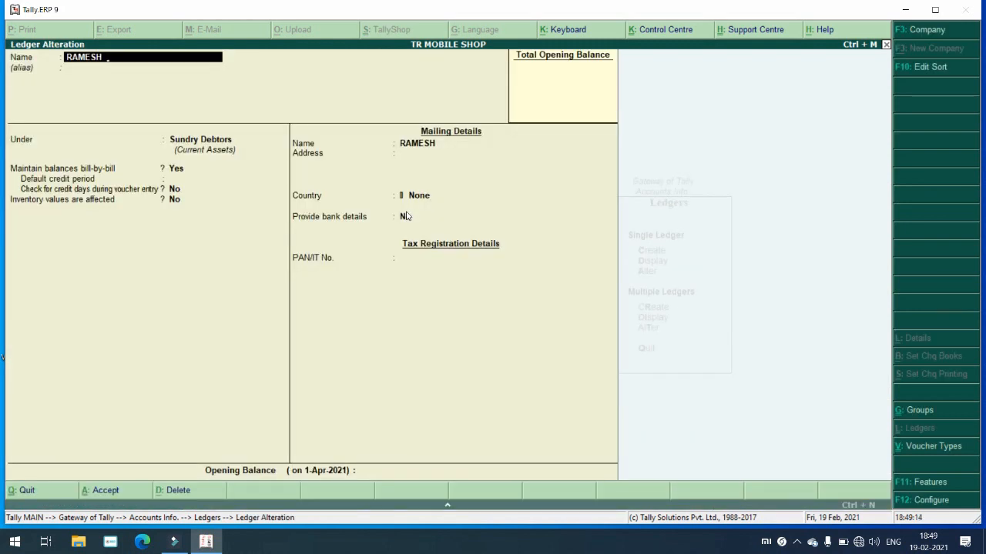
pyautogui.write('DR')
pyautogui.press('Return')
pyautogui.press('Return')
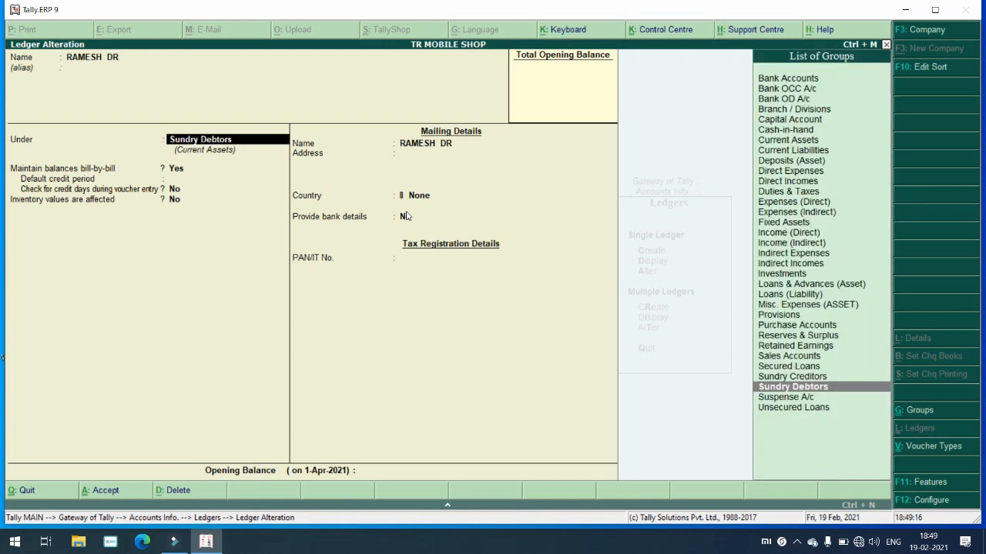
pyautogui.press('Return')
pyautogui.press('Return')
pyautogui.write('1')
pyautogui.press('Return')
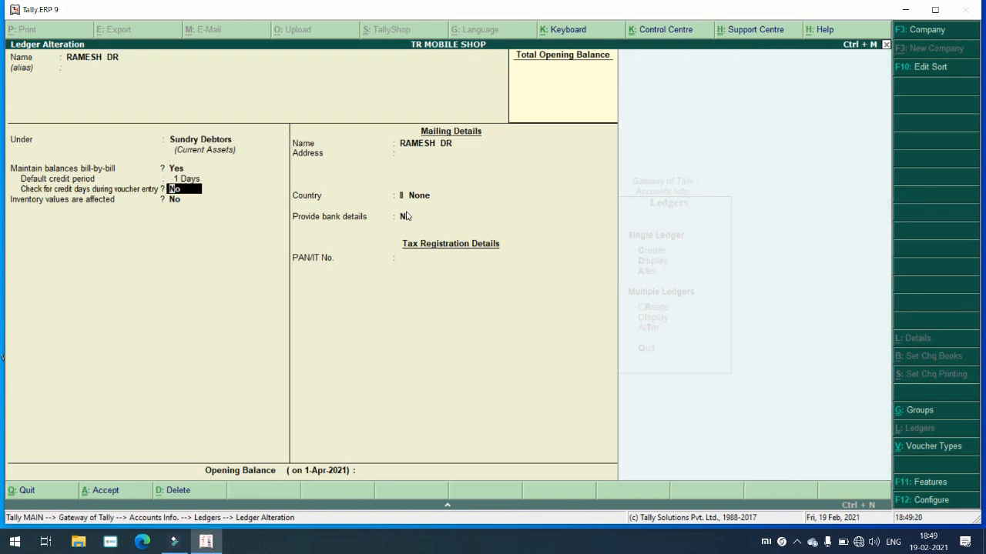
pyautogui.press('Return')
pyautogui.press('Return')
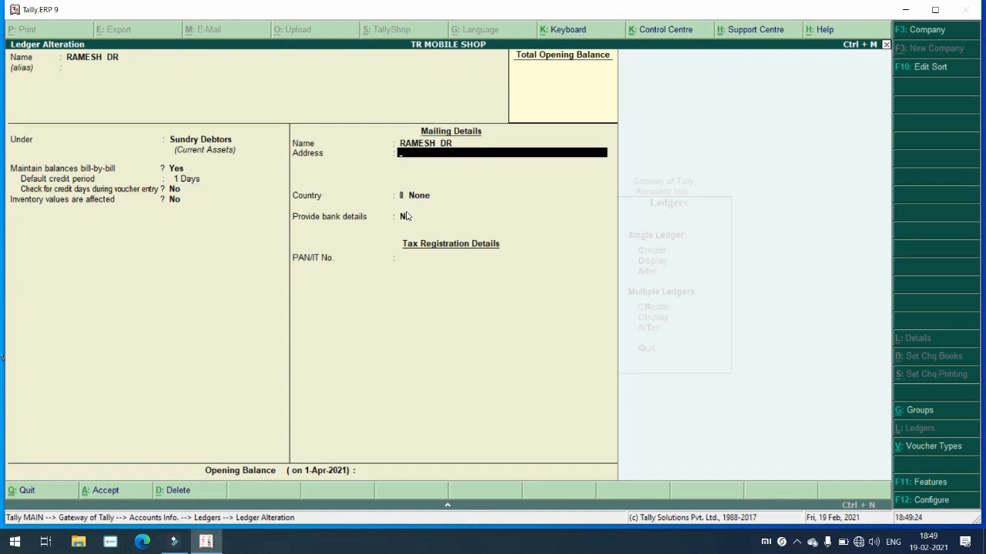
# Step: Set country India and state Maharashtra, then save the ledger
pyautogui.press('Return')
pyautogui.write('I')
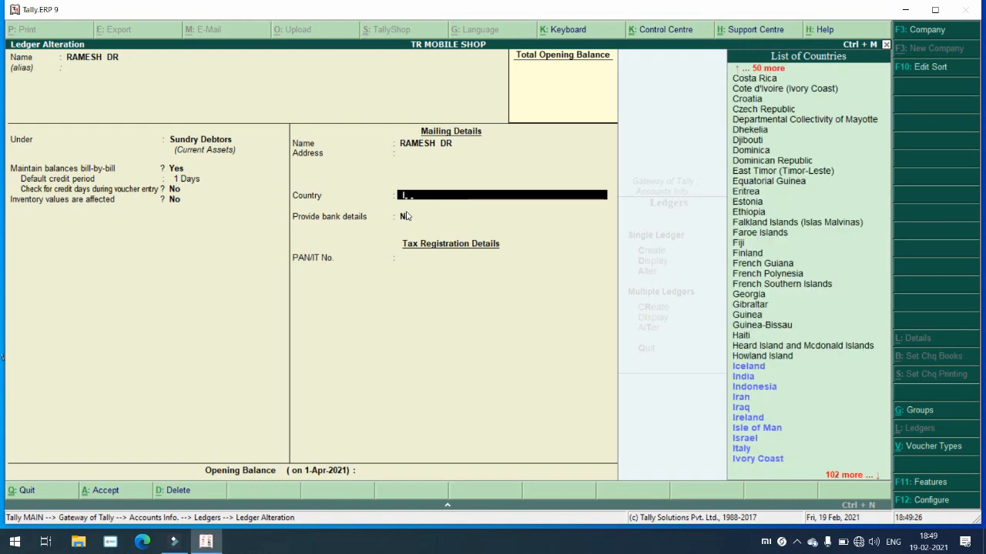
pyautogui.write('N')
pyautogui.press('Return')
pyautogui.press('Down')
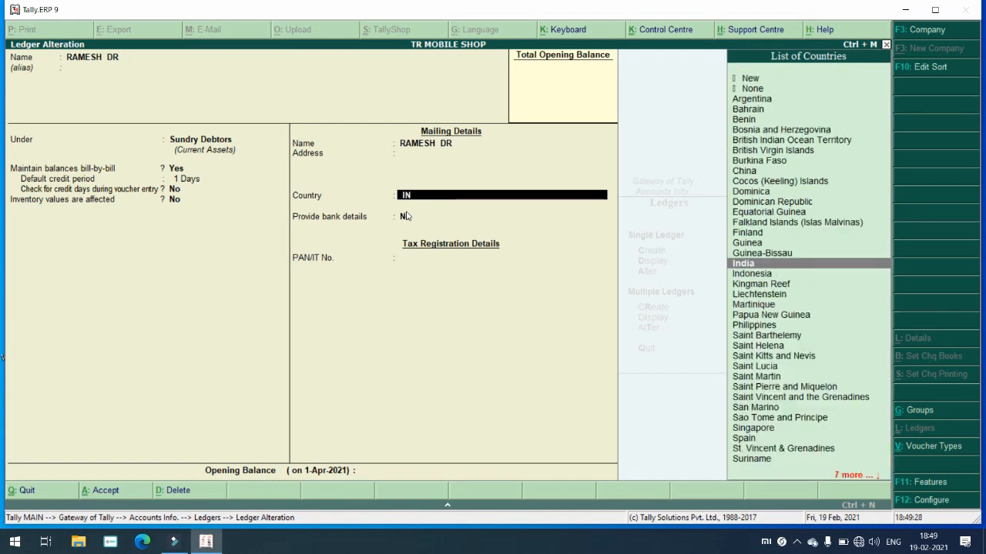
pyautogui.press('Return')
pyautogui.write('mah')
pyautogui.press('Return')
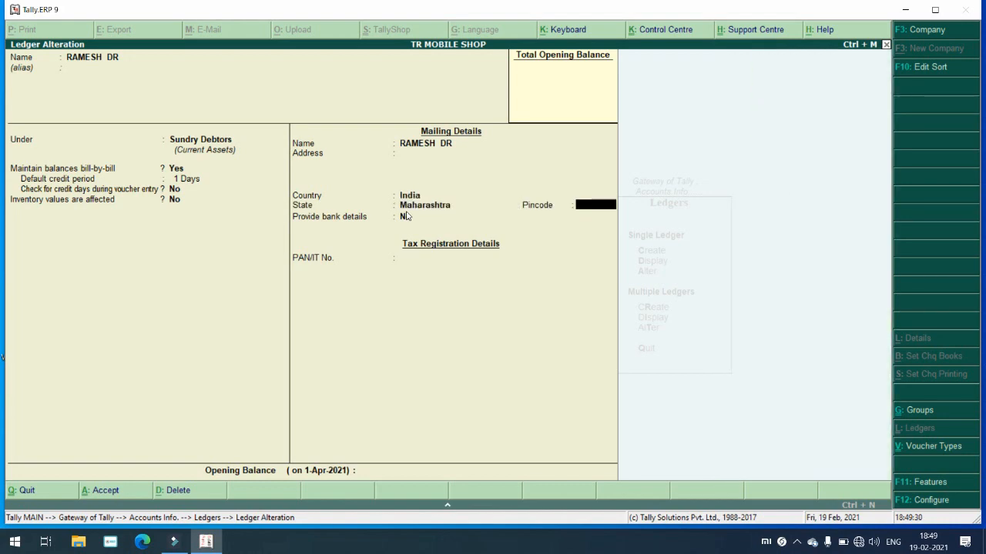
pyautogui.press('Return')
pyautogui.press('Return')
pyautogui.press('Return')
pyautogui.press('Return')
pyautogui.press('Return')
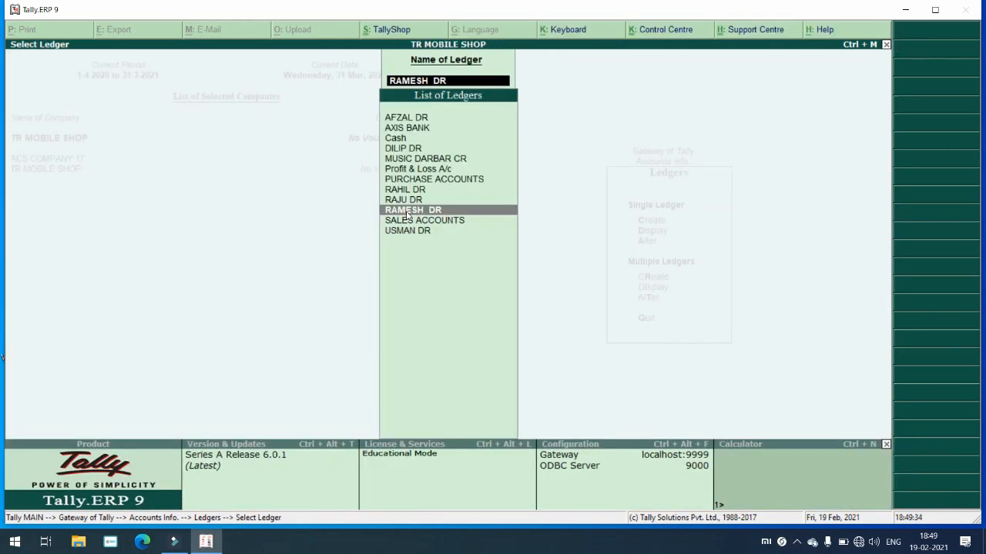
# Step: Return to Gateway of Tally and enter the Inventory Info menu
pyautogui.press('Escape')
pyautogui.press('Escape')
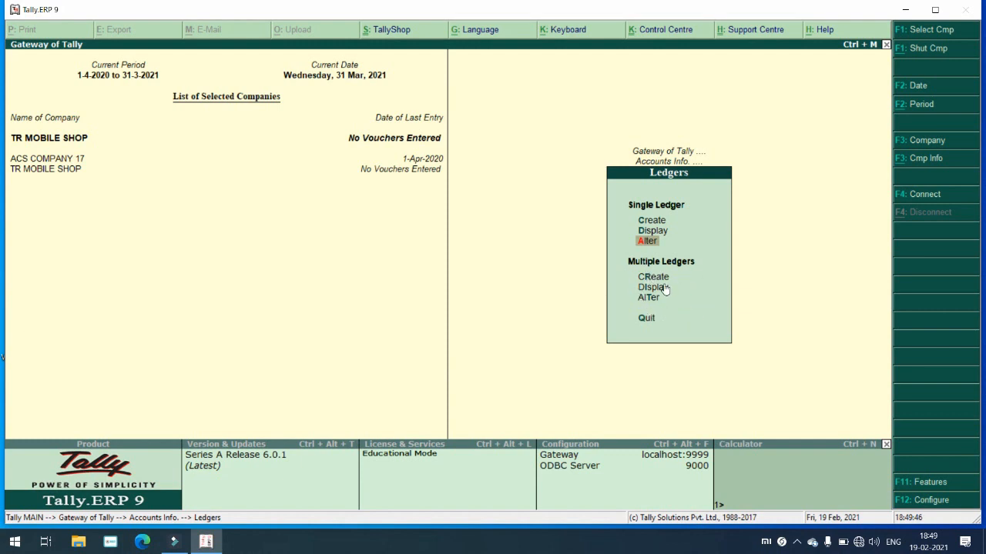
pyautogui.press('Escape')
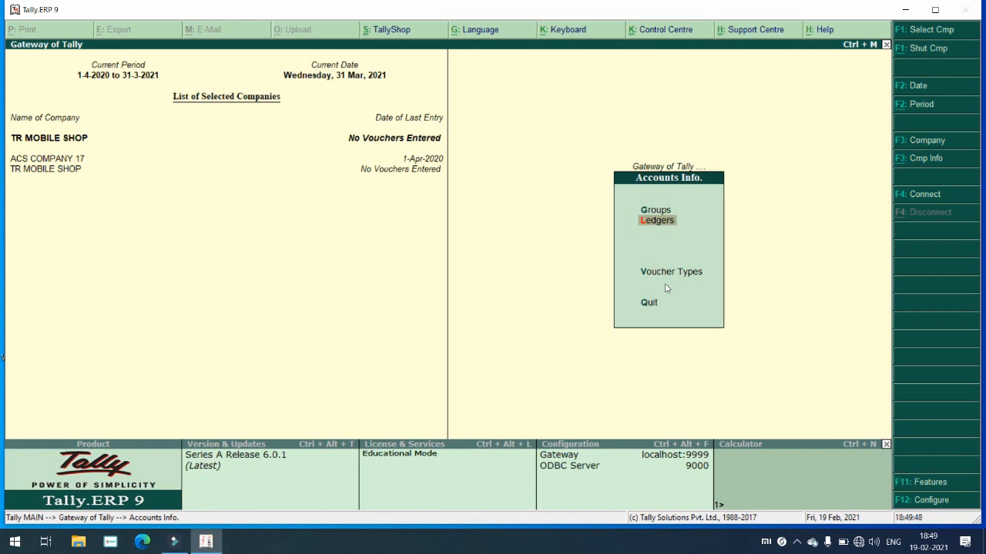
pyautogui.press('Escape')
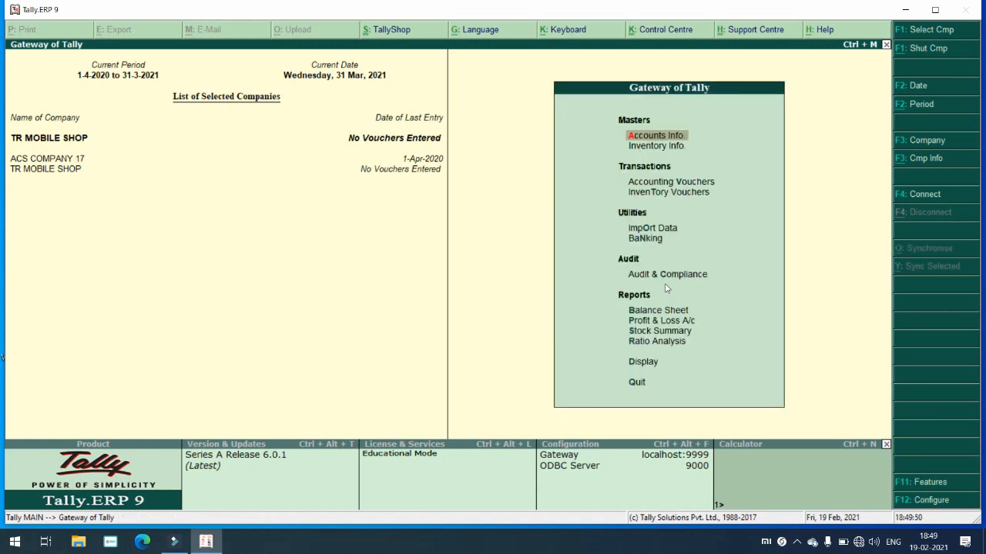
pyautogui.press('Down')
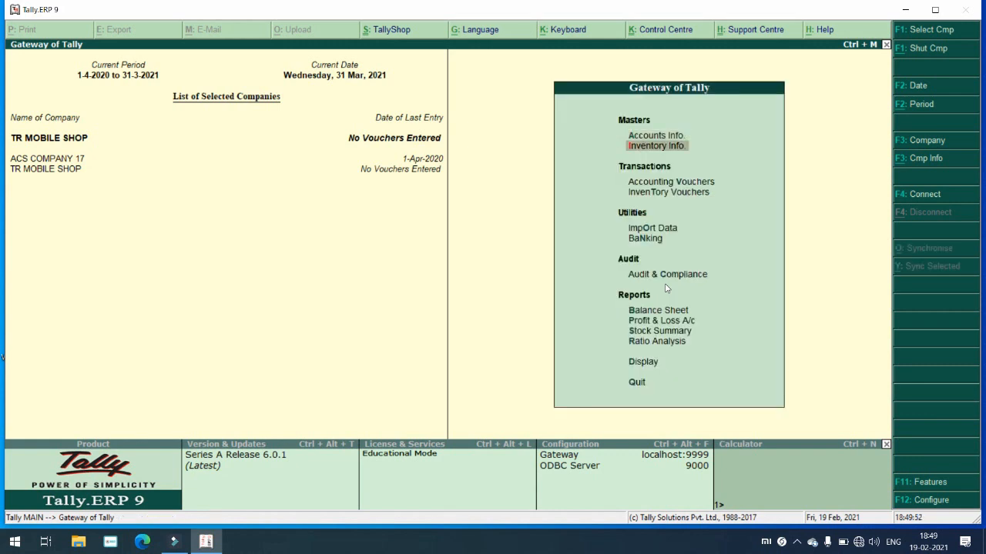
pyautogui.press('Return')
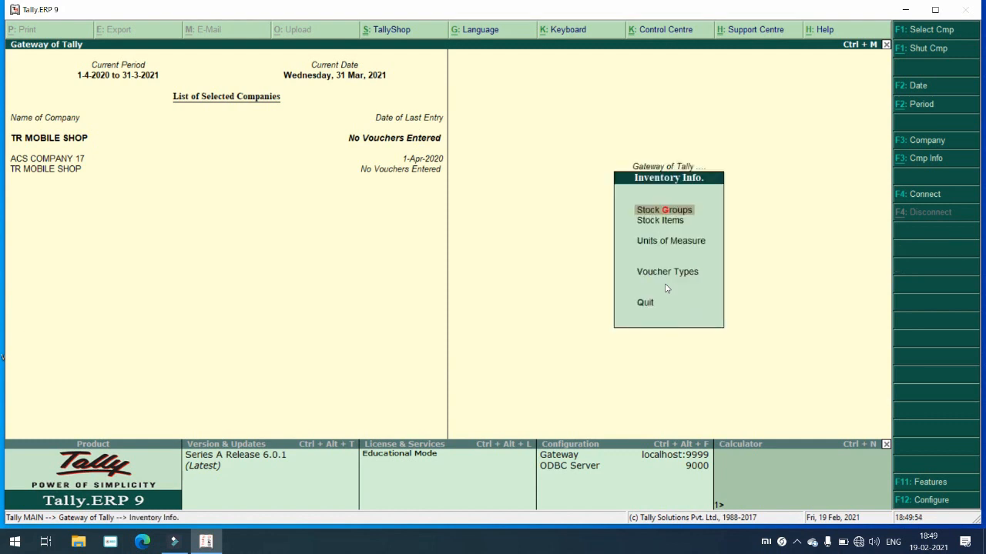
# Step: Choose Stock Groups and start creating a single new stock group
pyautogui.press('Down')
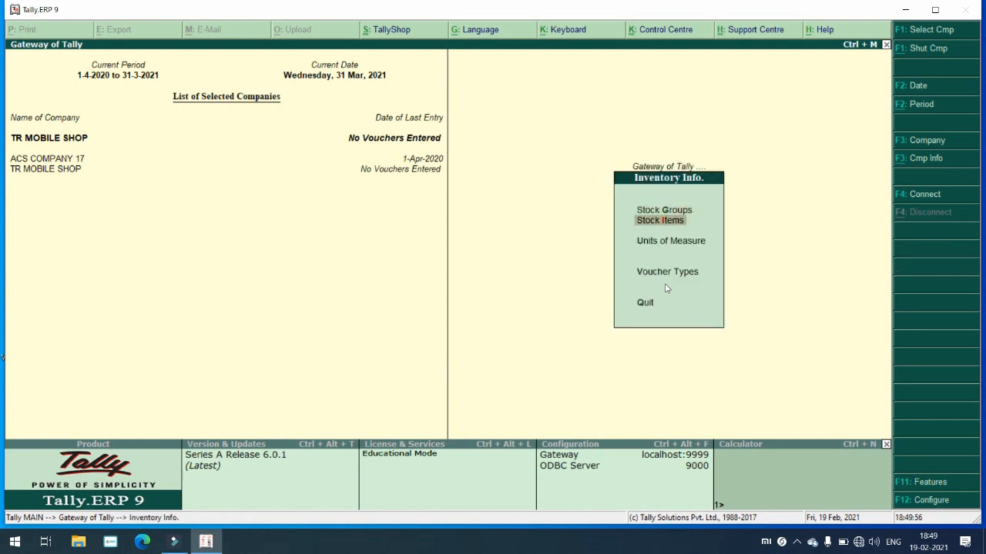
pyautogui.press('Down')
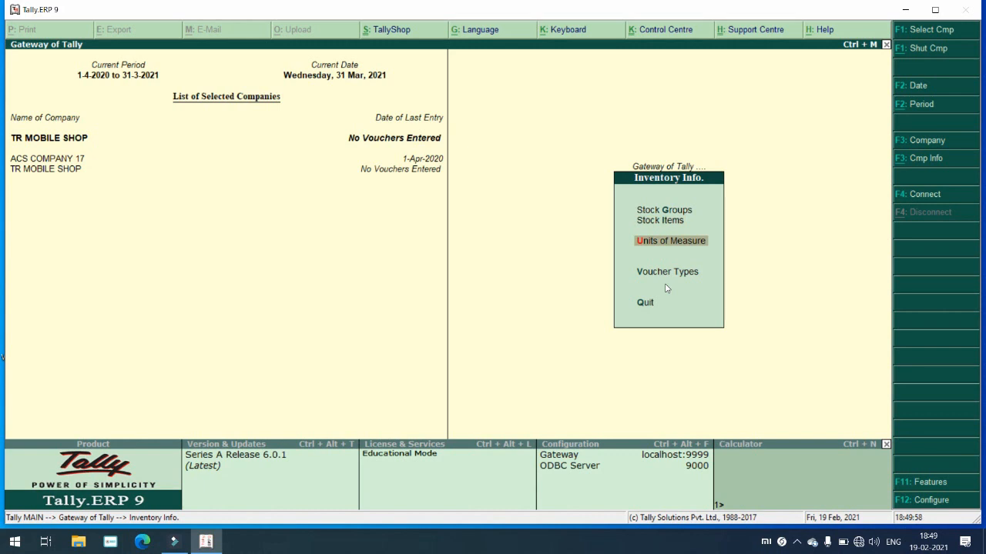
pyautogui.press('Down')
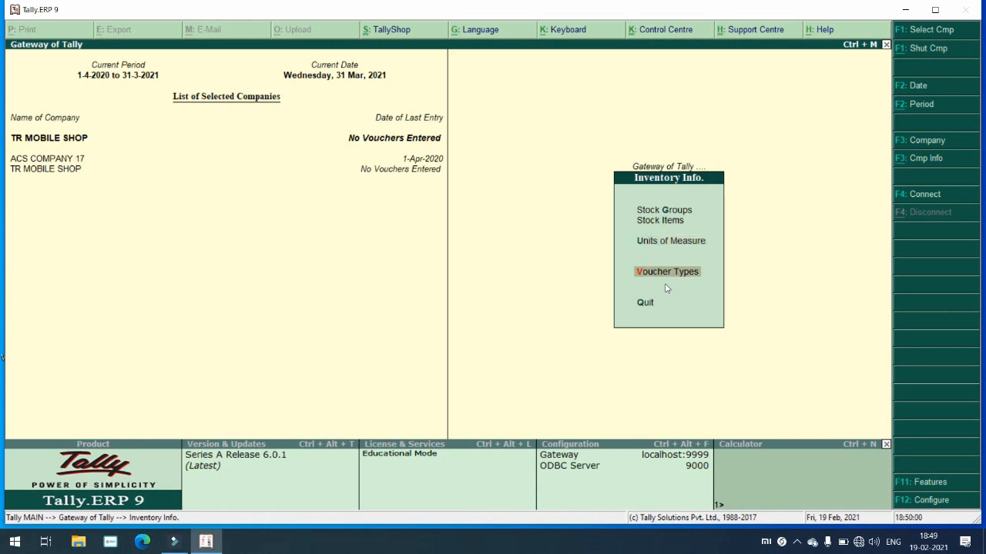
pyautogui.press('Up')
pyautogui.press('Up')
pyautogui.press('Up')
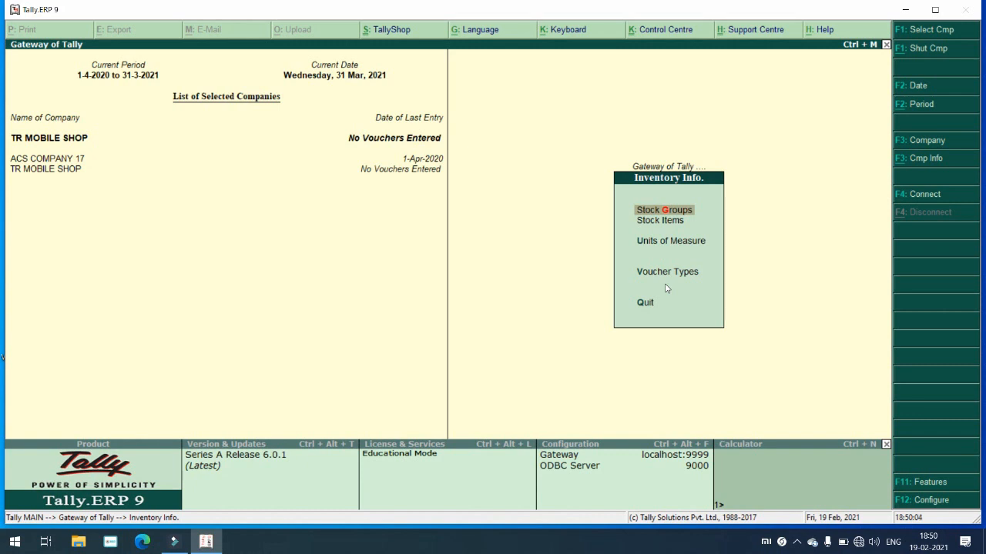
pyautogui.press('Down')
pyautogui.press('Down')
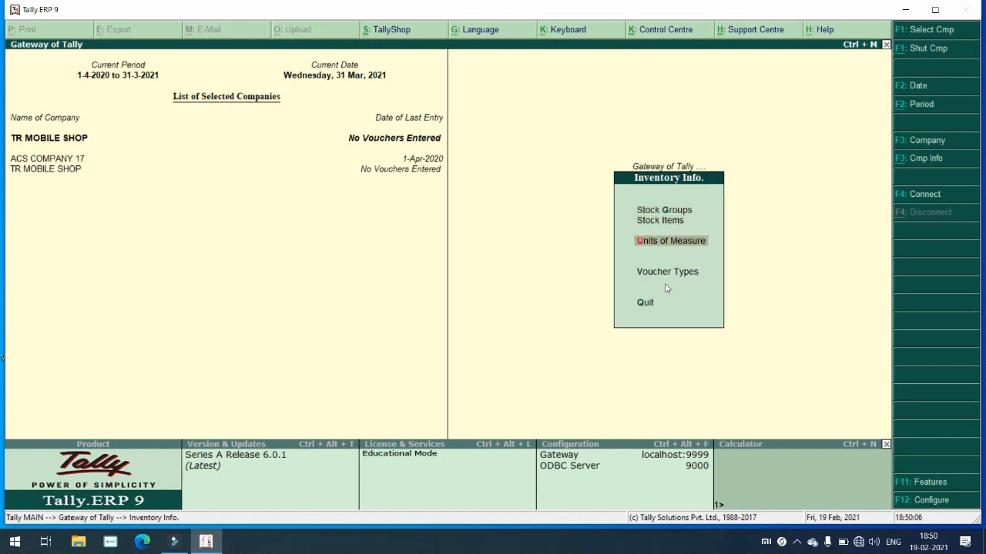
pyautogui.press('Up')
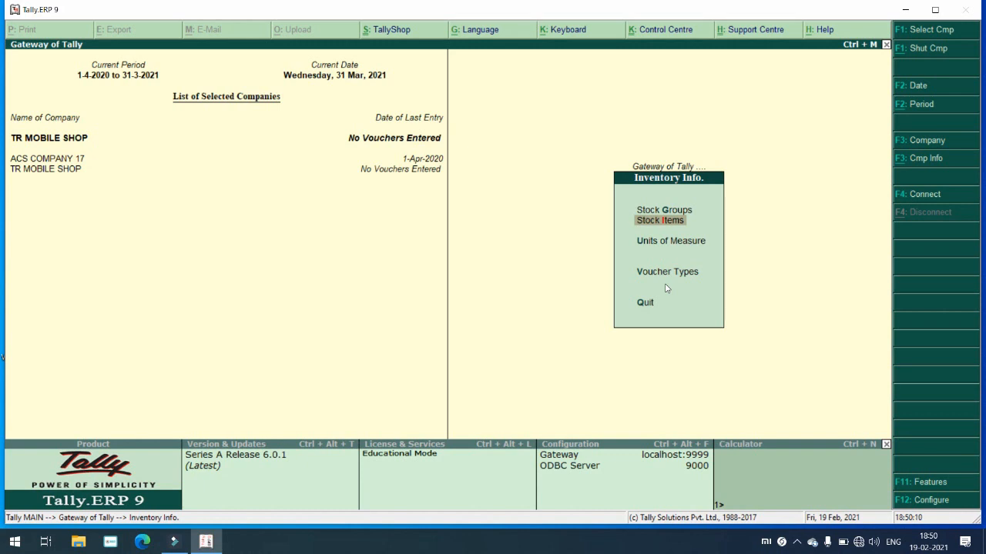
pyautogui.press('Up')
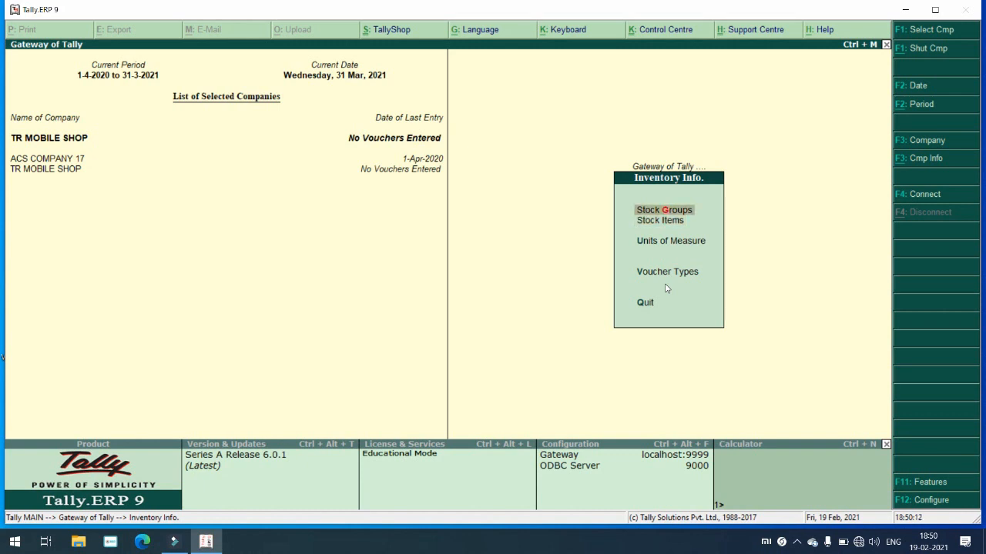
pyautogui.press('Down')
pyautogui.press('Down')
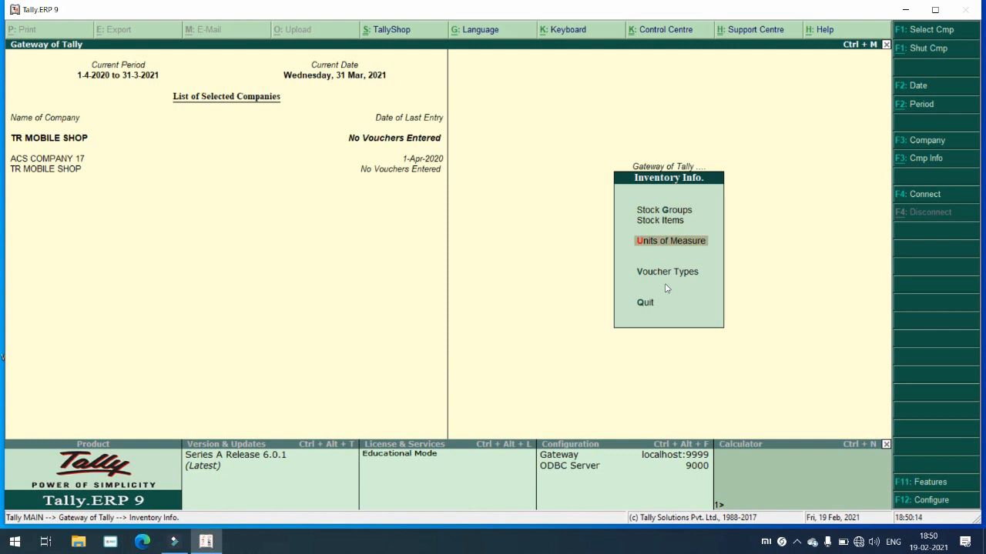
pyautogui.press('Up')
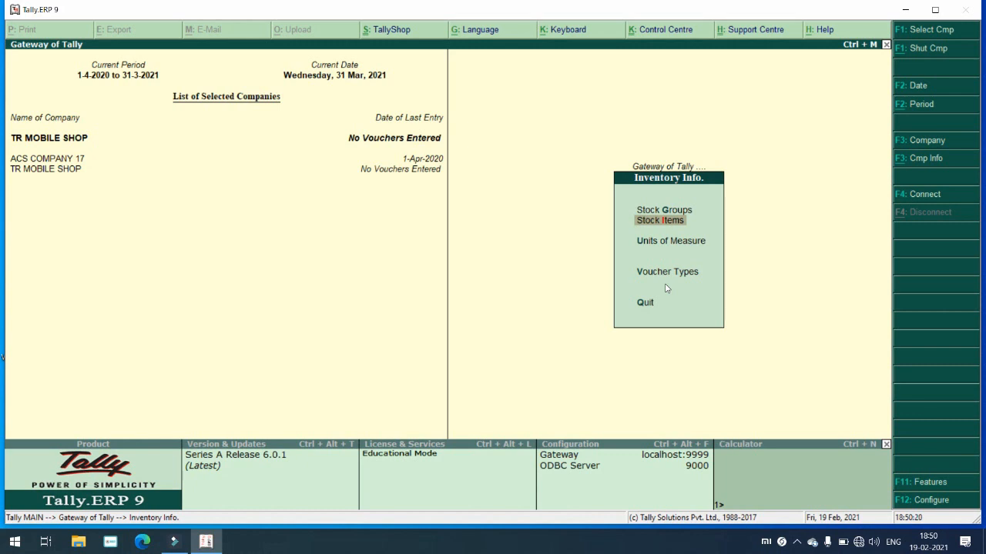
pyautogui.press('Up')
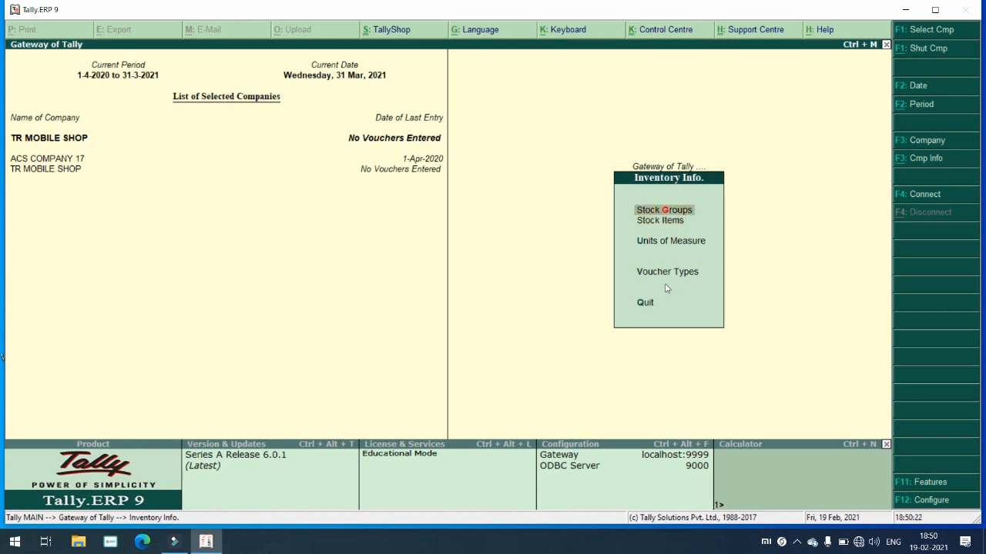
pyautogui.press('Return')
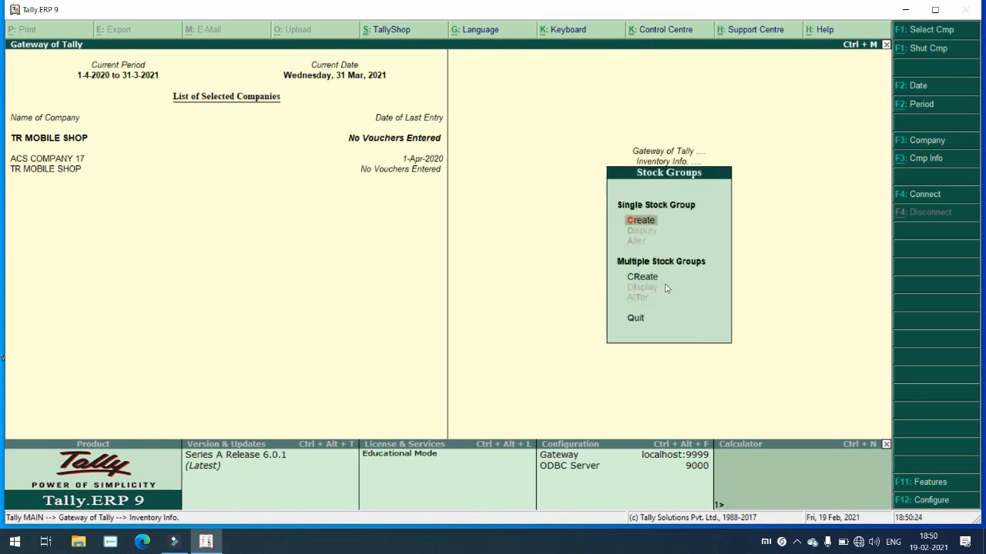
pyautogui.press('Return')
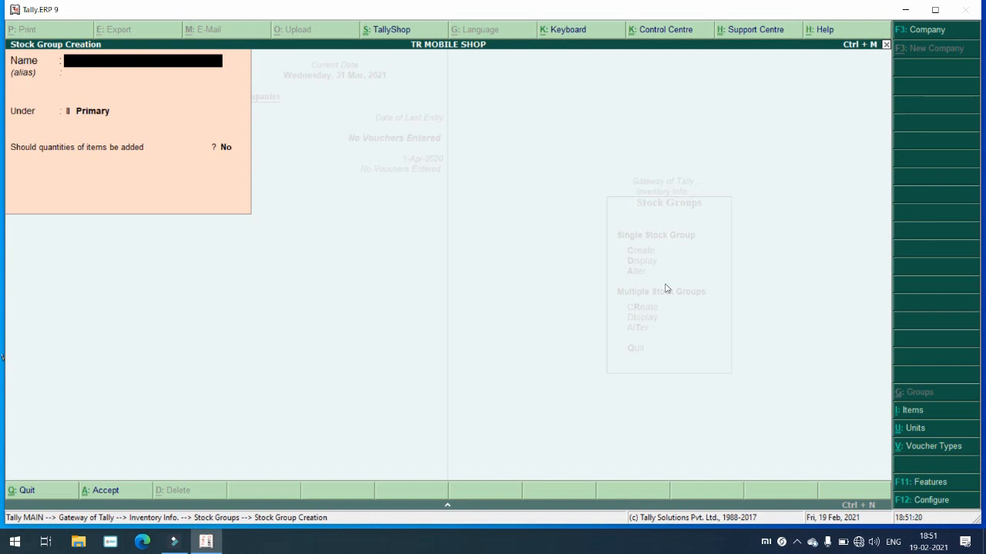
# Step: Create stock groups KIRANA GROUP and MEDICAL GROUP under Primary
pyautogui.write('Kl')
pyautogui.write('RA')
pyautogui.write('NA')
pyautogui.write(' GROUP')
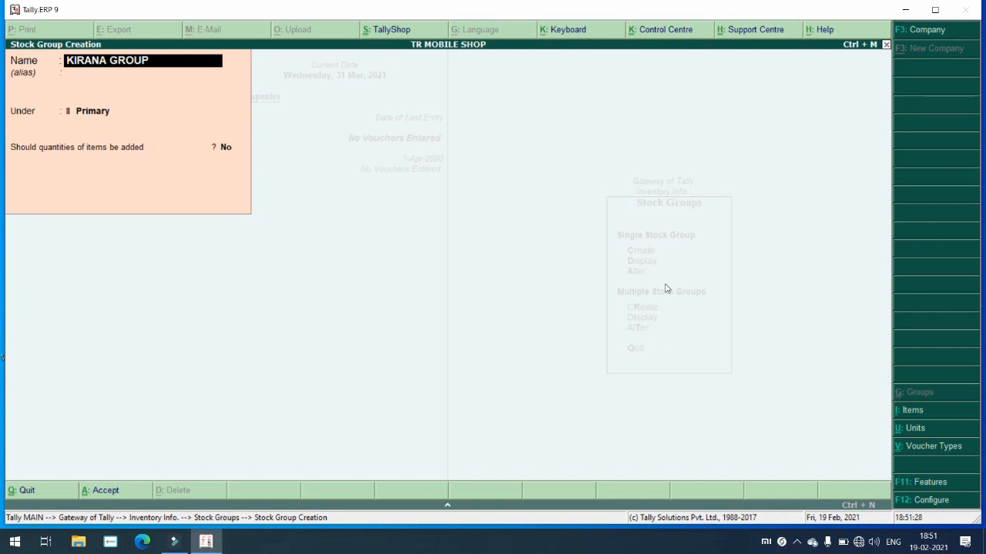
pyautogui.press('Return')
pyautogui.press('Return')
pyautogui.press('Return')
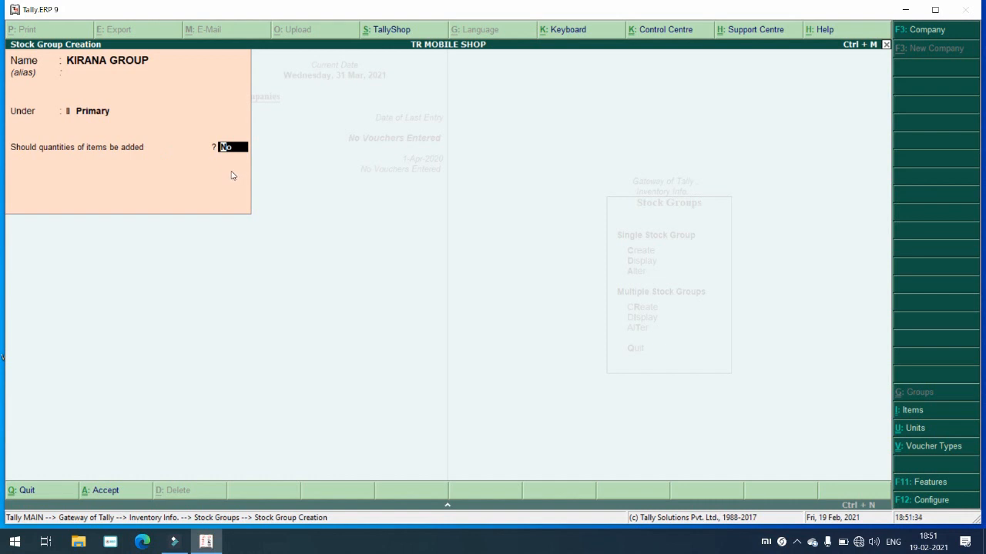
pyautogui.press('Return')
pyautogui.press('Return')
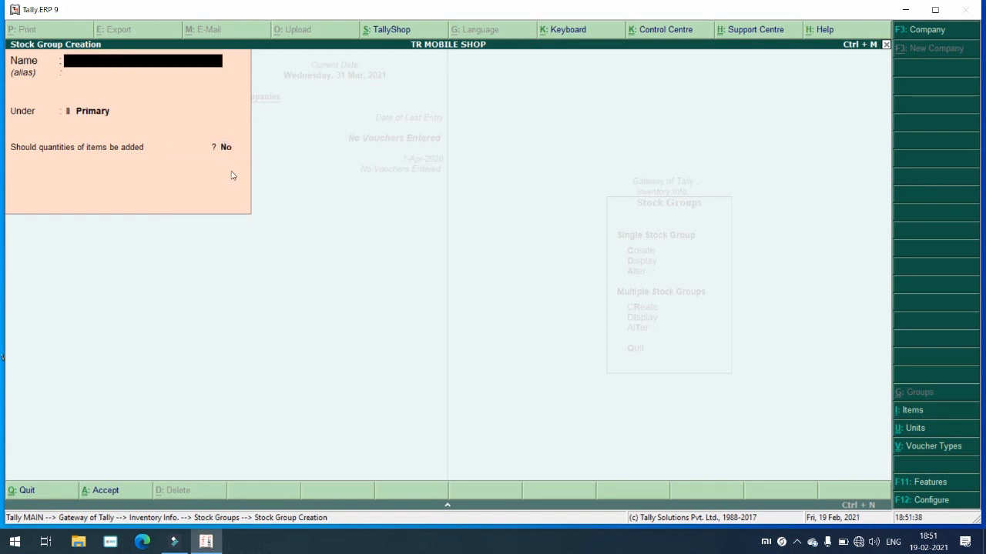
pyautogui.write('MEDICAL GROUP')
pyautogui.press('Return')
pyautogui.press('Return')
pyautogui.press('Return')
pyautogui.press('Return')
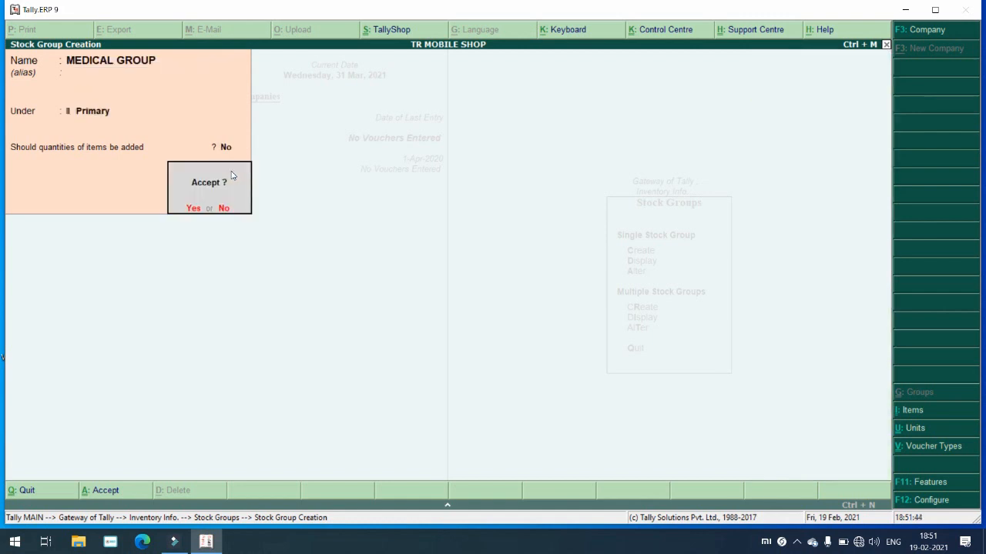
pyautogui.press('Return')
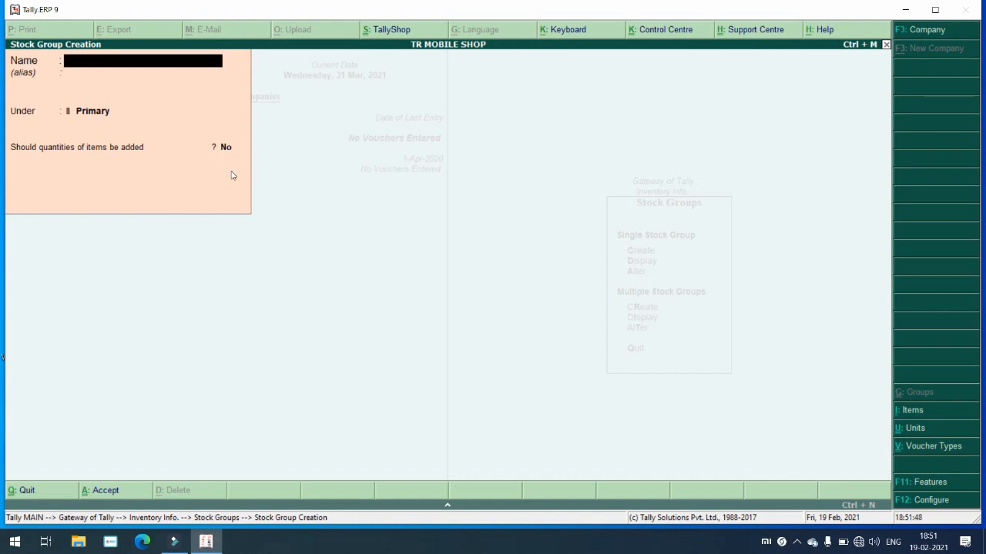
# Step: Create COMPUTER GROUP under Primary, then return to the Inventory Info menu
pyautogui.write('COMPUTER GROUP')
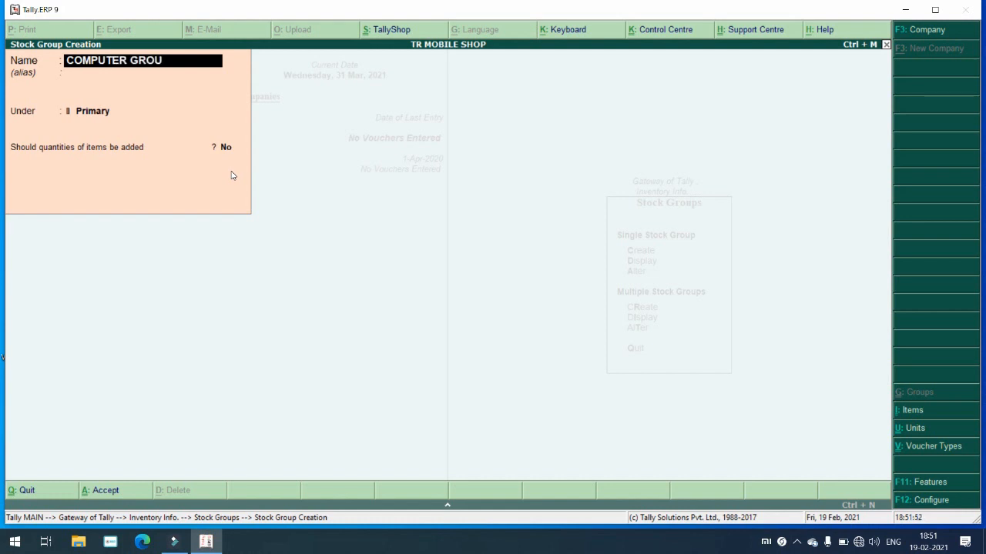
pyautogui.press('Return')
pyautogui.press('Return')
pyautogui.press('Return')
pyautogui.press('Return')
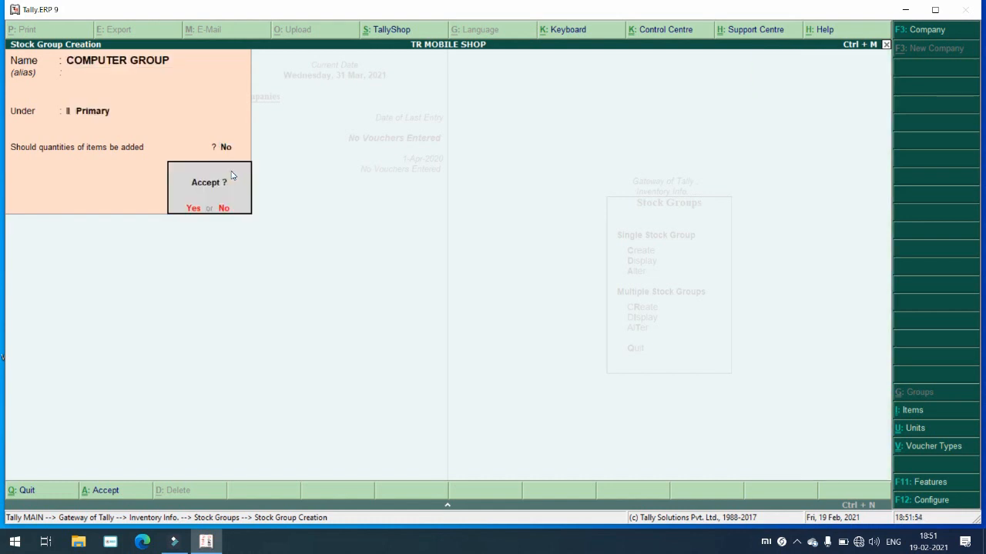
pyautogui.press('Return')
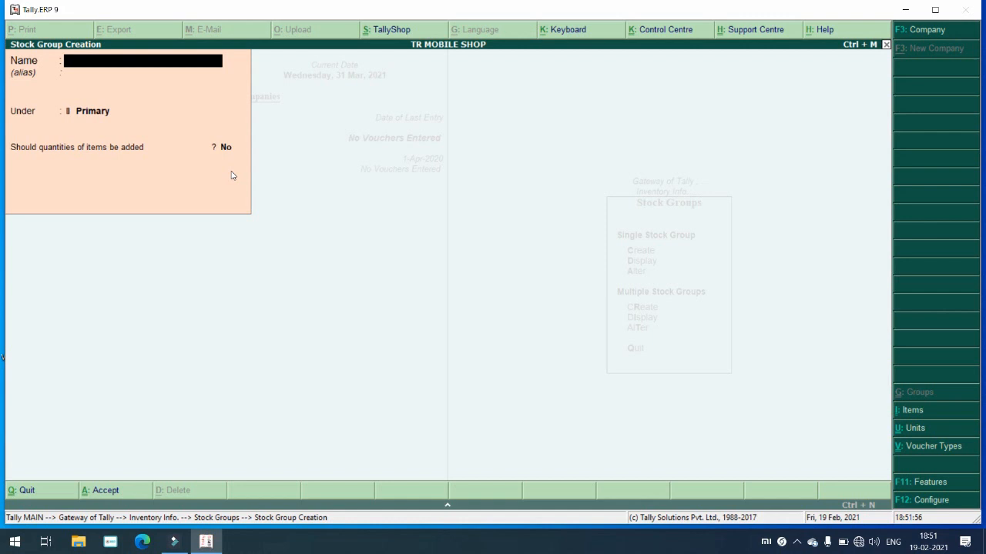
pyautogui.press('Escape')
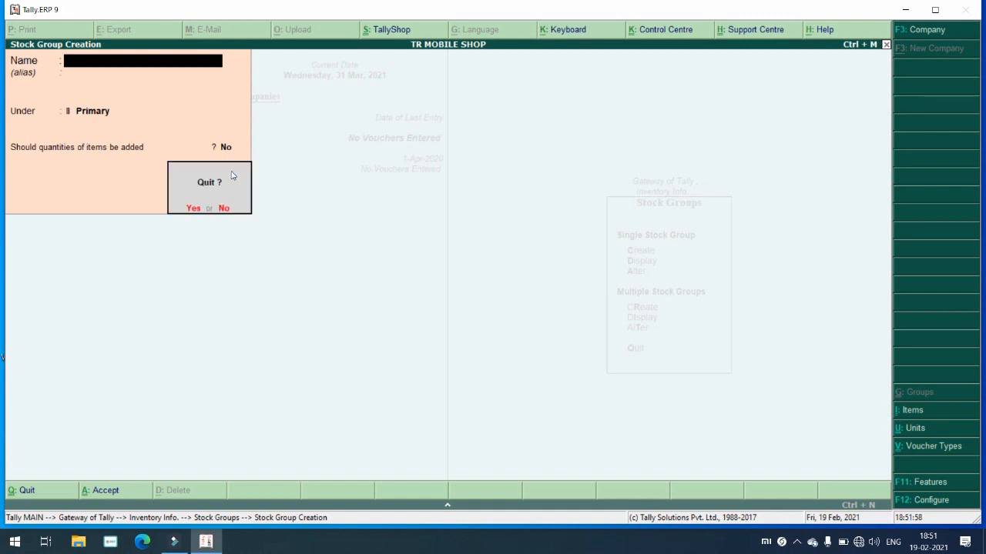
pyautogui.press('Return')
pyautogui.press('Escape')
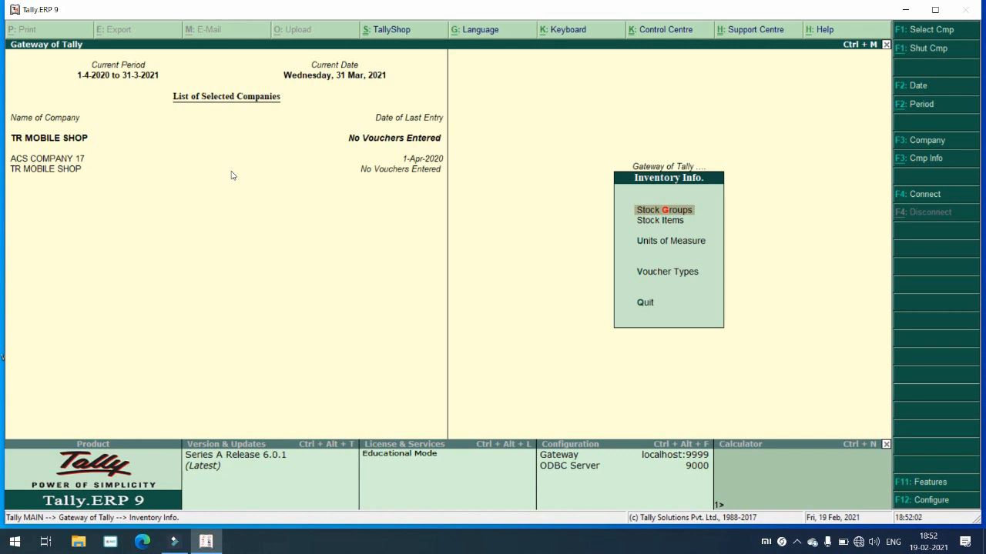
# Step: Under Units of Measure, create the simple unit Kg
pyautogui.press('Down')
pyautogui.press('Down')
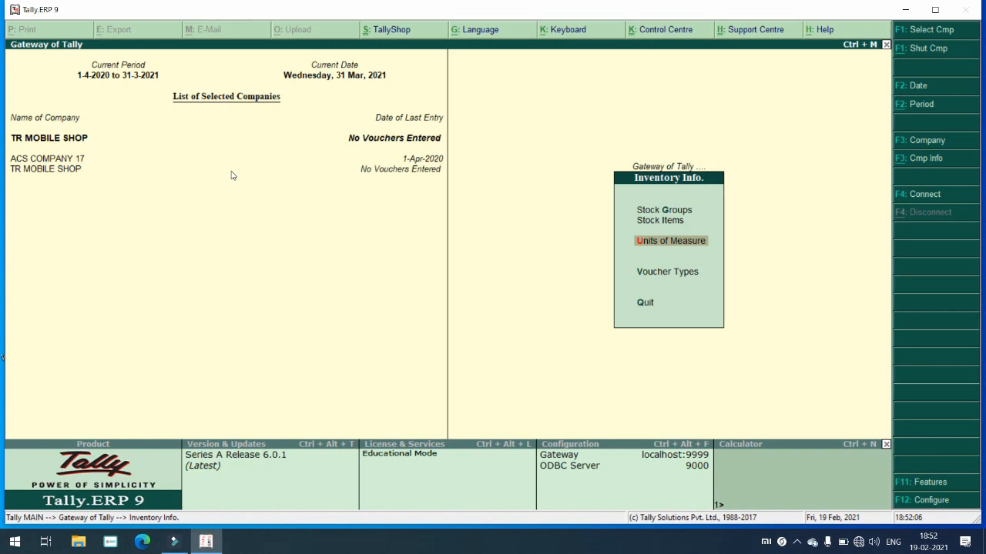
pyautogui.press('Up')
pyautogui.press('Down')
pyautogui.press('Return')
pyautogui.press('Return')
pyautogui.press('capslock')
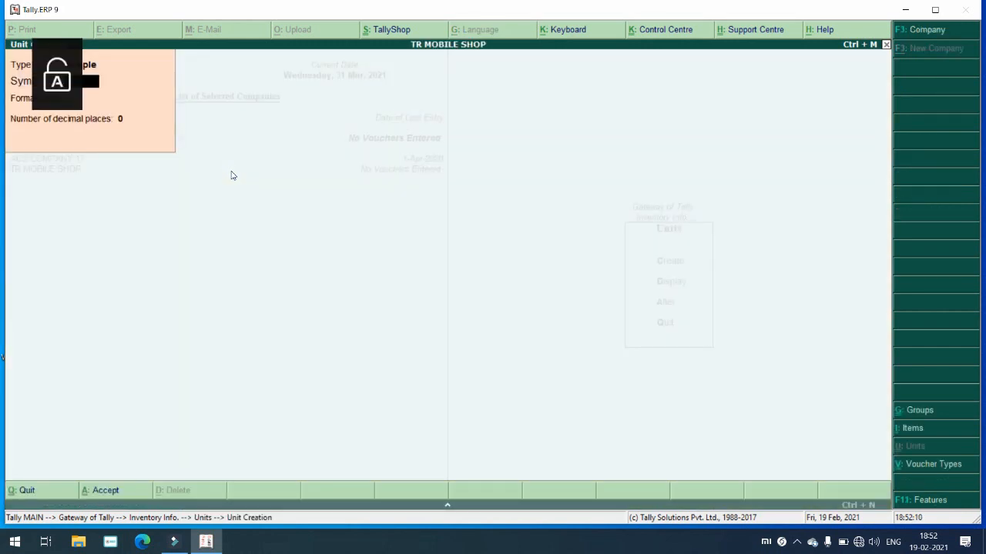
pyautogui.write('Kg')
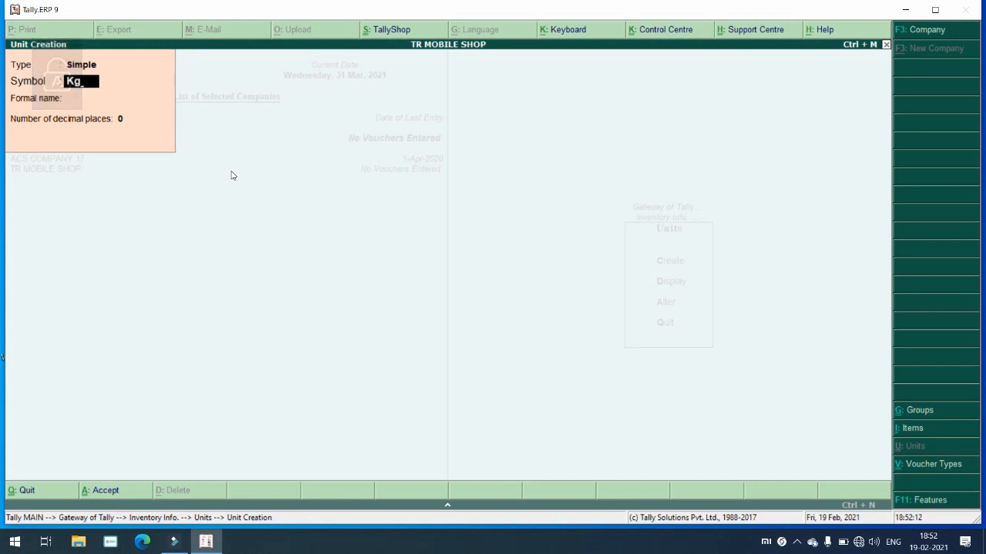
pyautogui.press('Return')
pyautogui.press('Return')
pyautogui.press('Return')
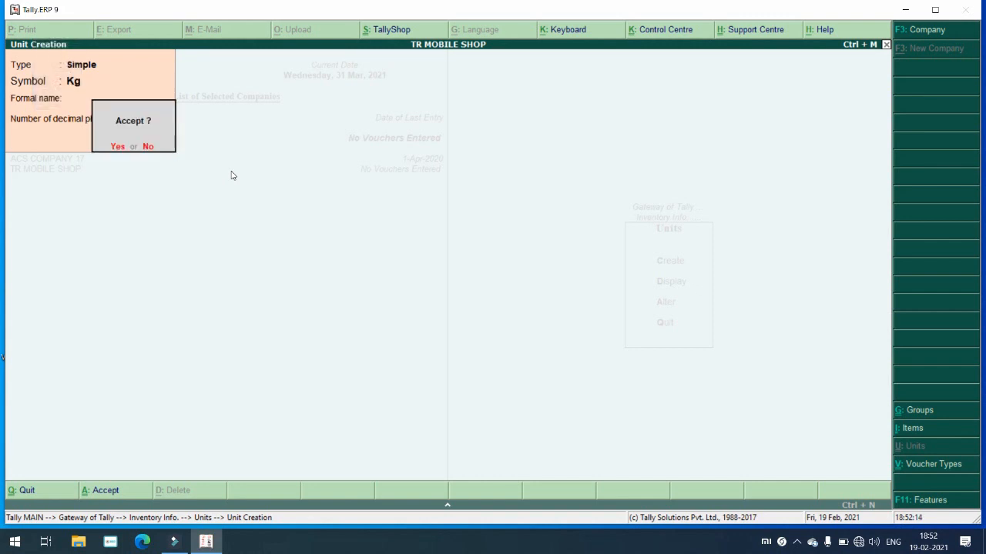
pyautogui.press('Return')
# Step: Create the simple units Pcs, Strips and Ltr
pyautogui.write('Pcs')
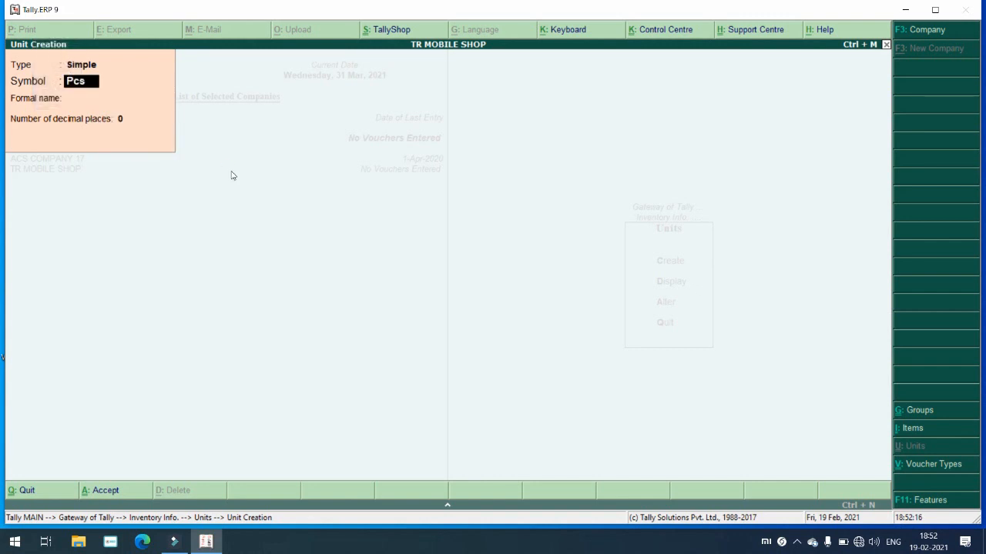
pyautogui.press('Return')
pyautogui.press('Return')
pyautogui.press('Return')
pyautogui.press('Return')
pyautogui.write('Strips')
pyautogui.press('Return')
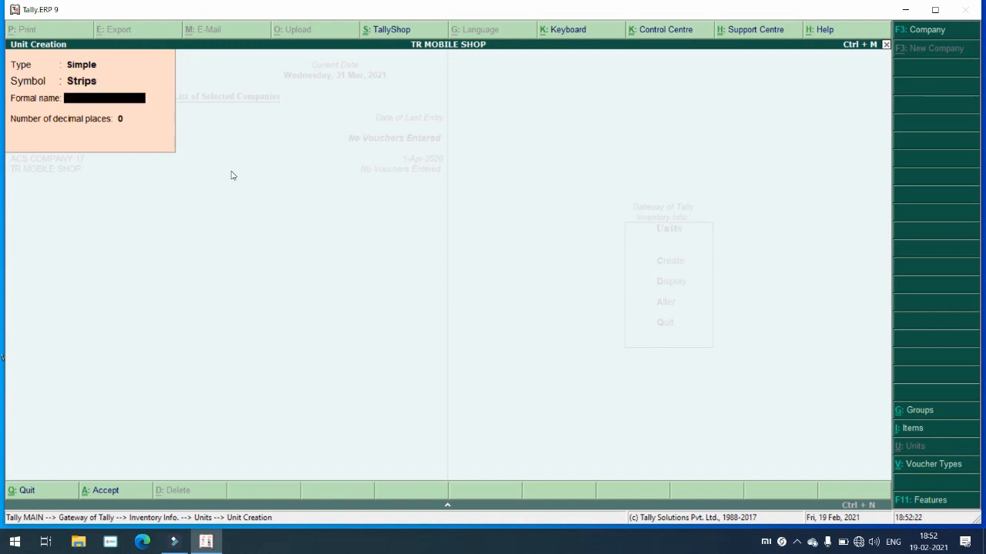
pyautogui.press('Return')
pyautogui.press('Return')
pyautogui.press('Return')
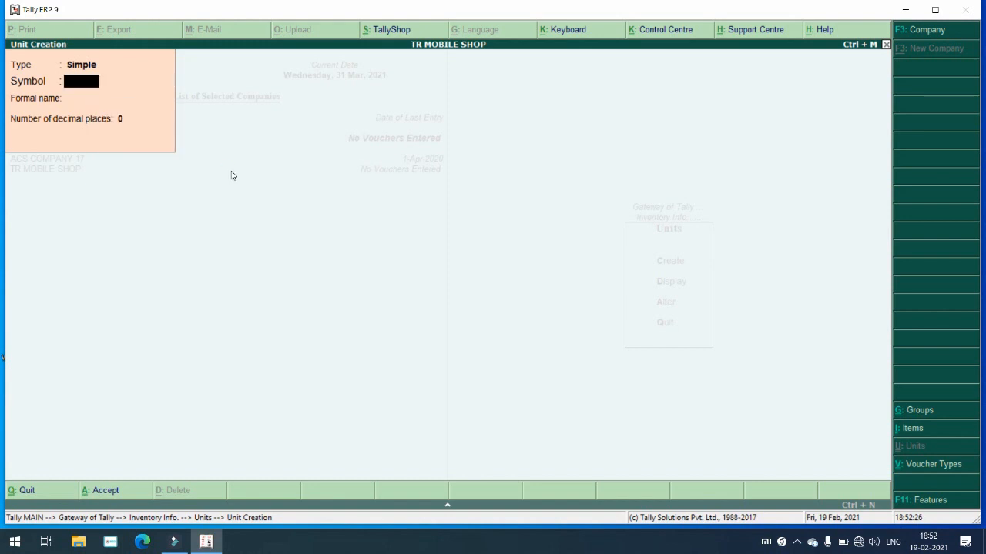
pyautogui.write('Ltr')
pyautogui.press('Return')
pyautogui.press('Return')
pyautogui.press('Return')
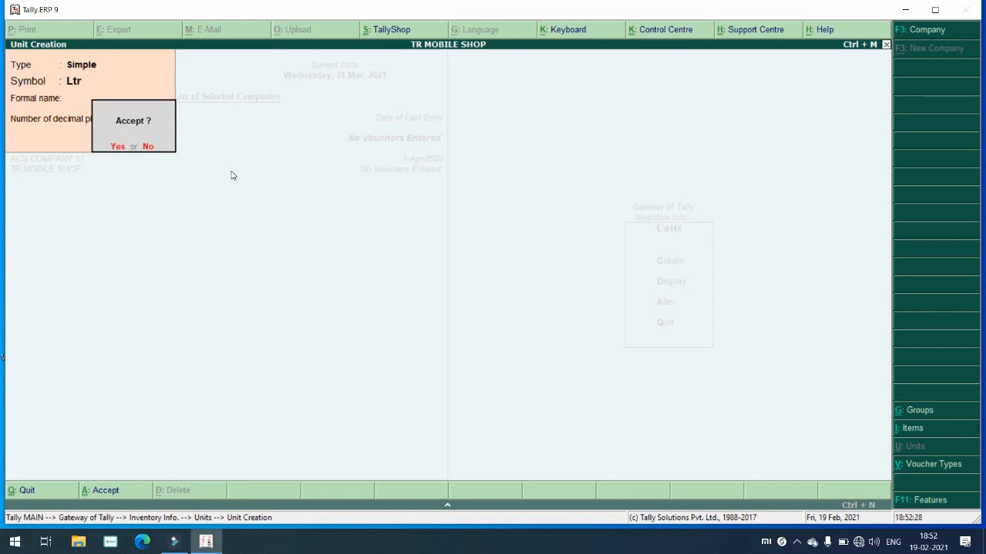
pyautogui.press('Return')
# Step: Create the Mtr unit and leave unit creation
pyautogui.write('Mtr')
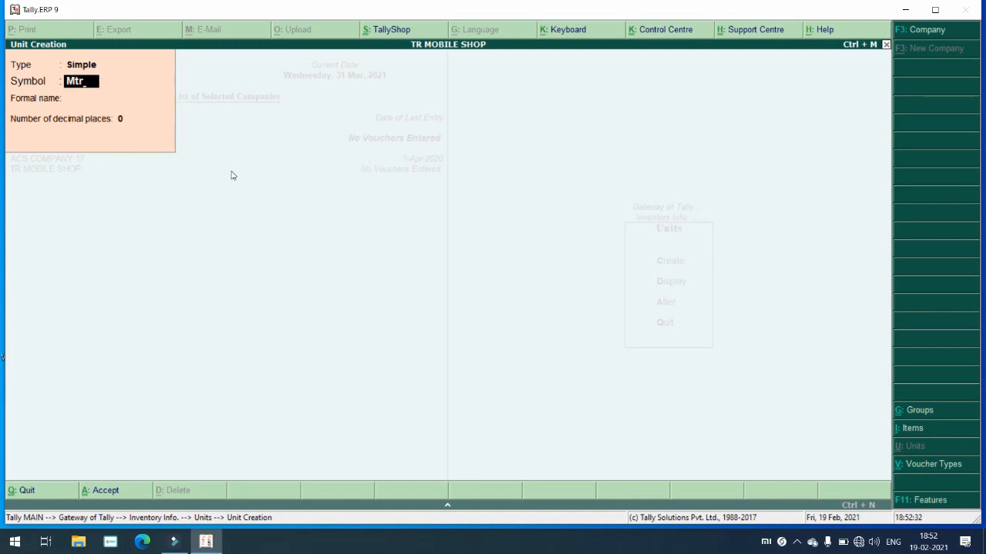
pyautogui.press('Return')
pyautogui.press('Return')
pyautogui.press('Return')
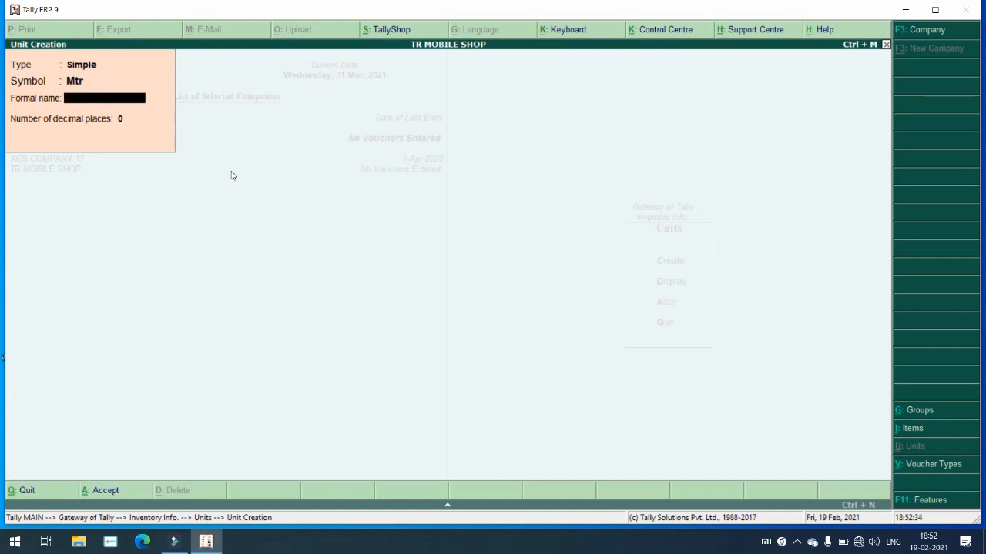
pyautogui.press('Return')
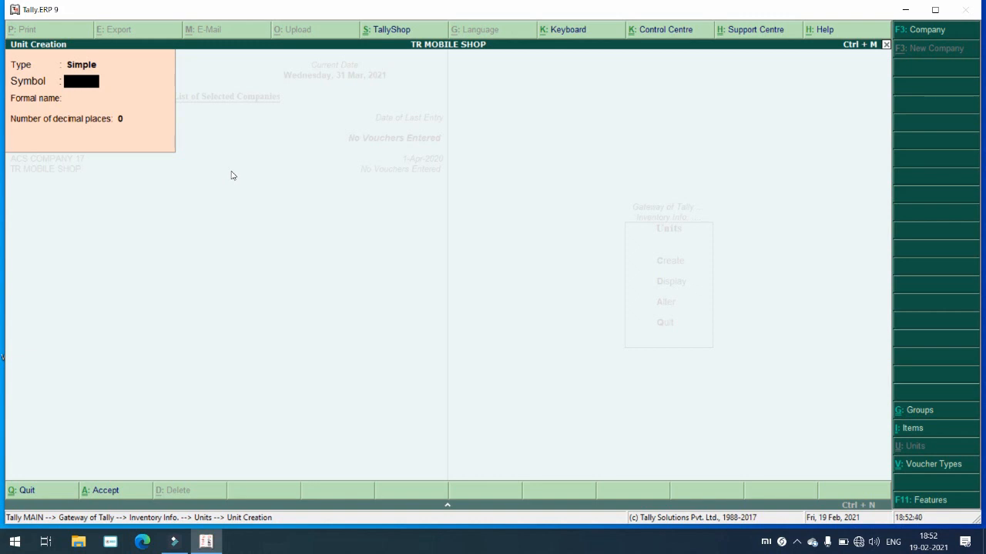
pyautogui.press('Escape')
pyautogui.press('Return')
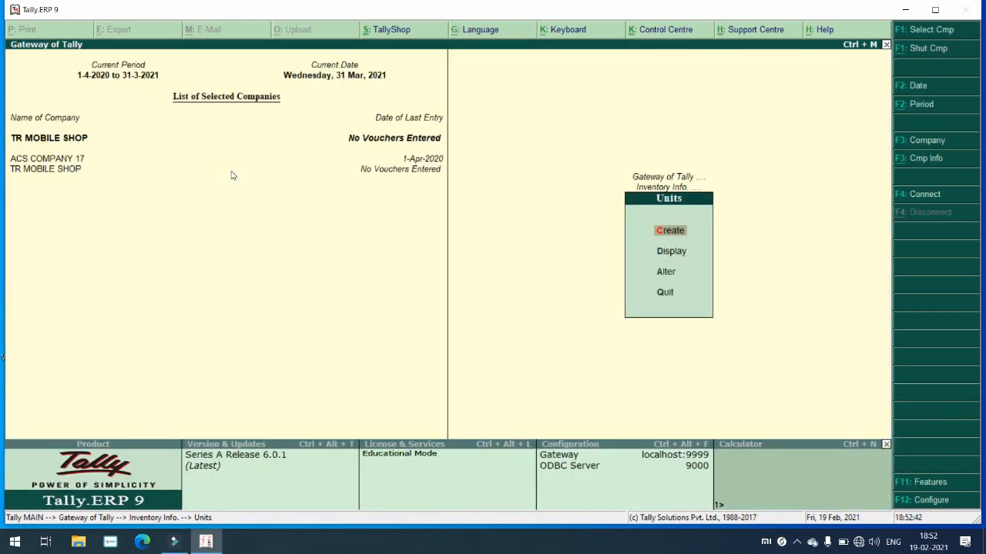
# Step: Open Stock Item Creation and enter Rice as the item name
pyautogui.press('Escape')
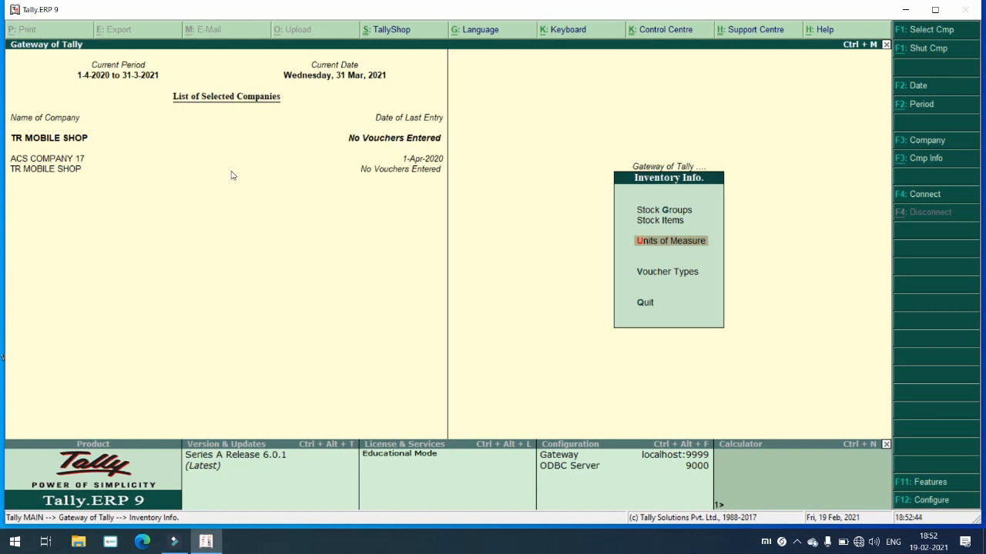
pyautogui.press('Up')
pyautogui.press('Return')
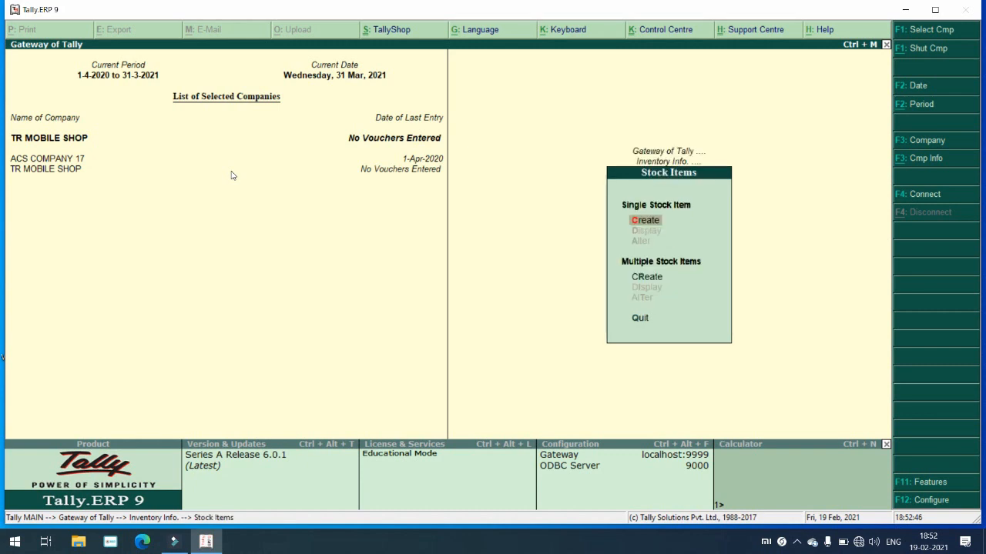
pyautogui.press('Return')
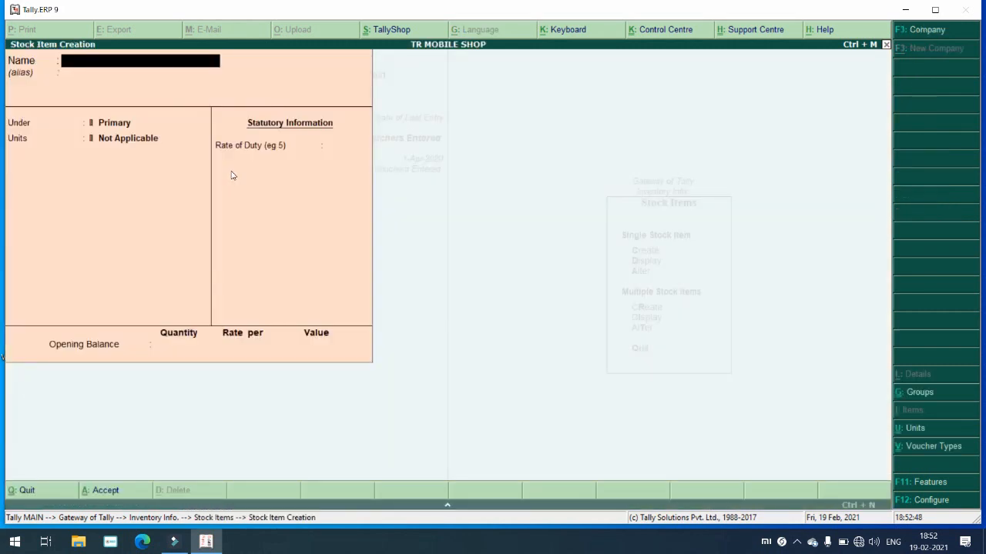
pyautogui.write('Rice')
pyautogui.press('Return')
pyautogui.press('Return')
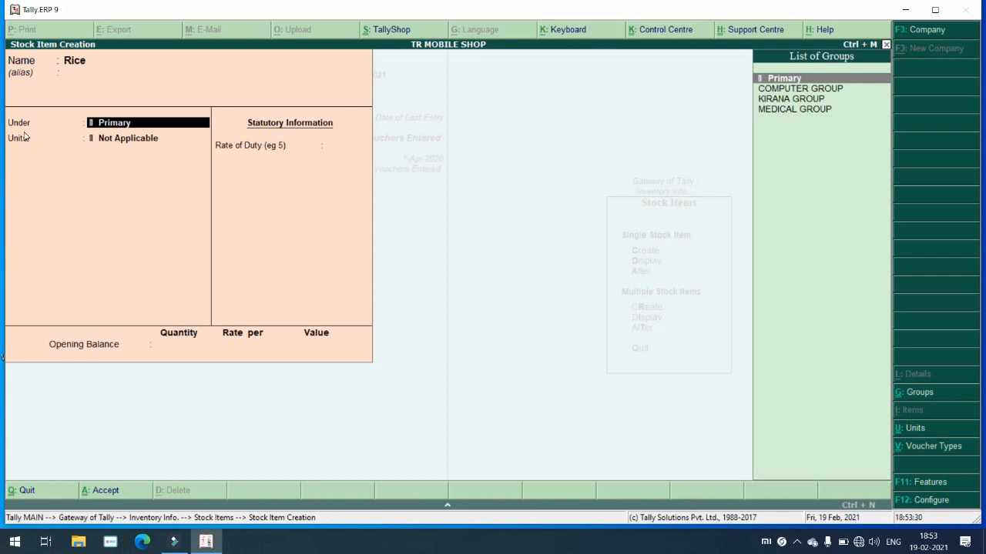
# Step: Put Rice under KIRANA GROUP with KG as its unit
pyautogui.click(813, 90)
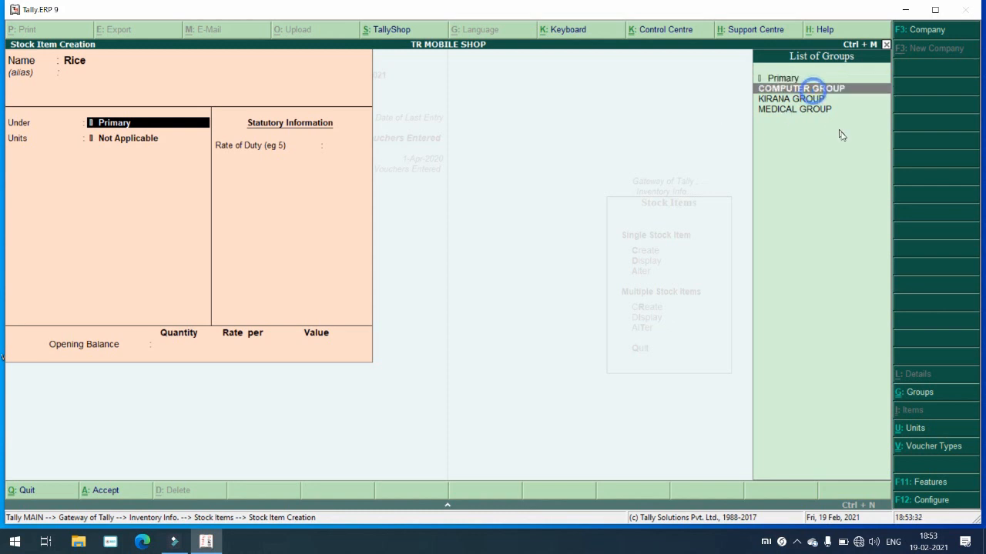
pyautogui.press('Down')
pyautogui.press('Down')
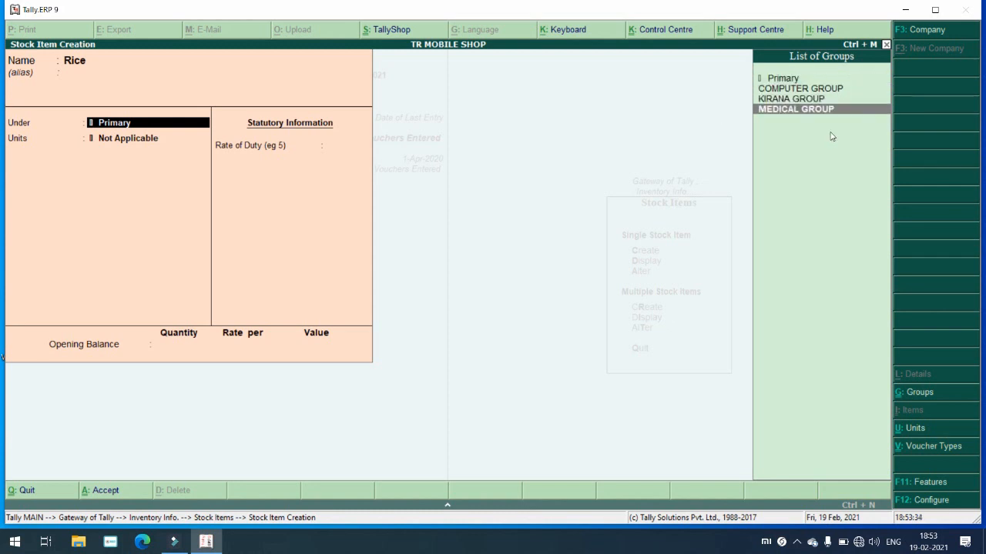
pyautogui.press('Up')
pyautogui.press('Return')
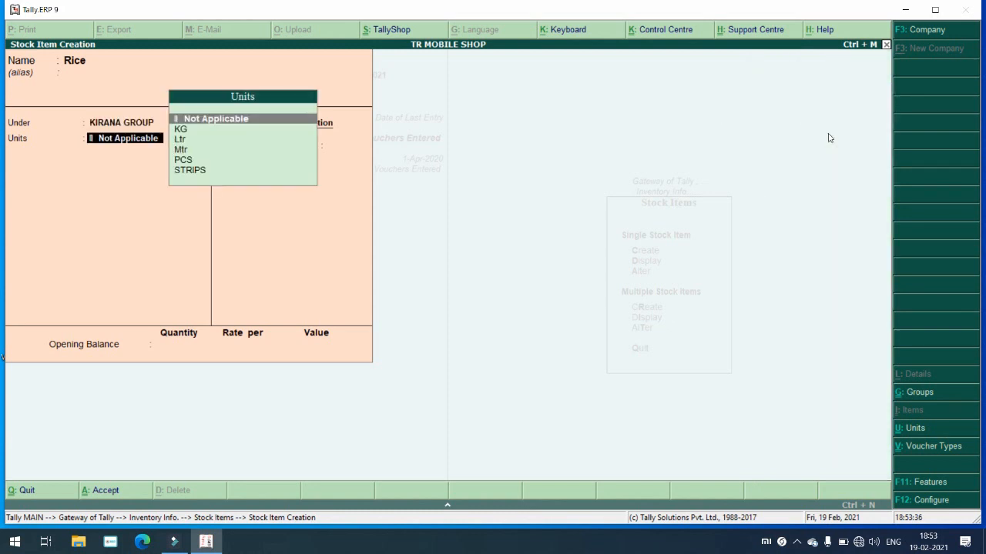
pyautogui.press('Down')
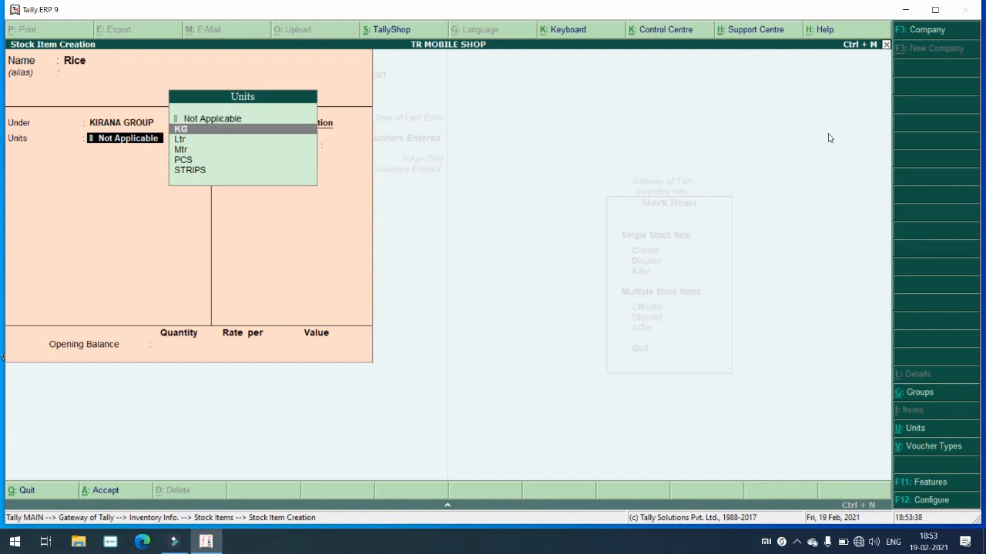
pyautogui.press('Down')
pyautogui.press('Down')
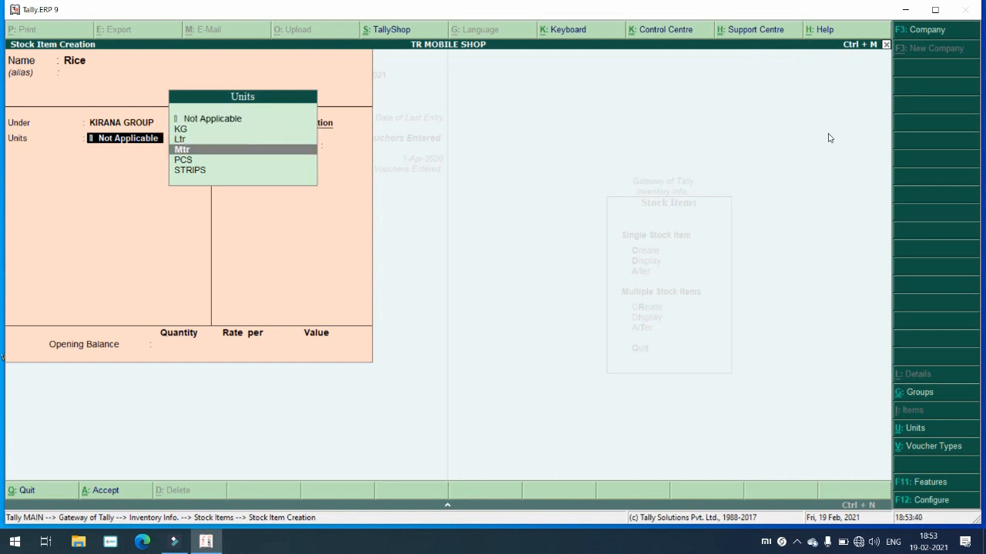
pyautogui.press('Up')
pyautogui.press('Up')
pyautogui.press('Return')
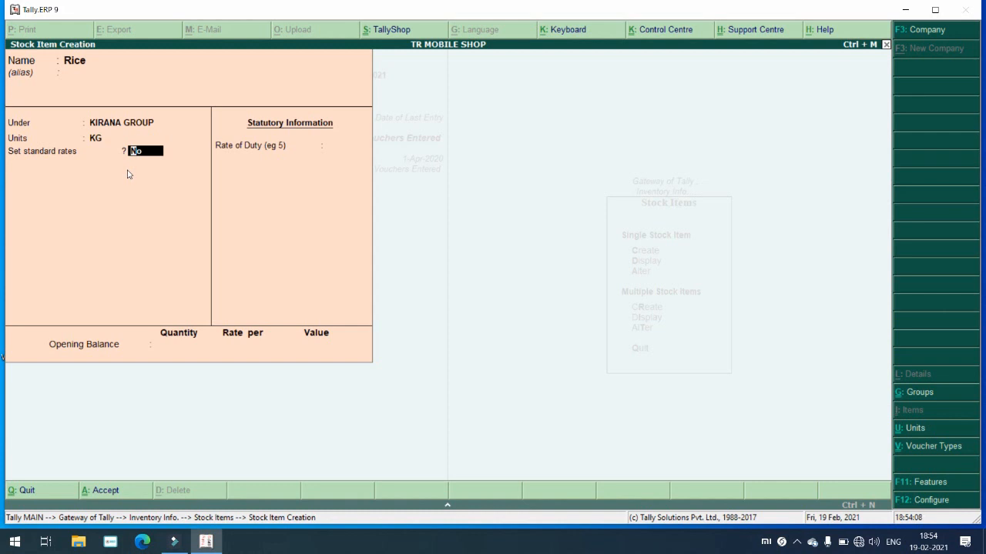
pyautogui.press('y')
pyautogui.press('Return')
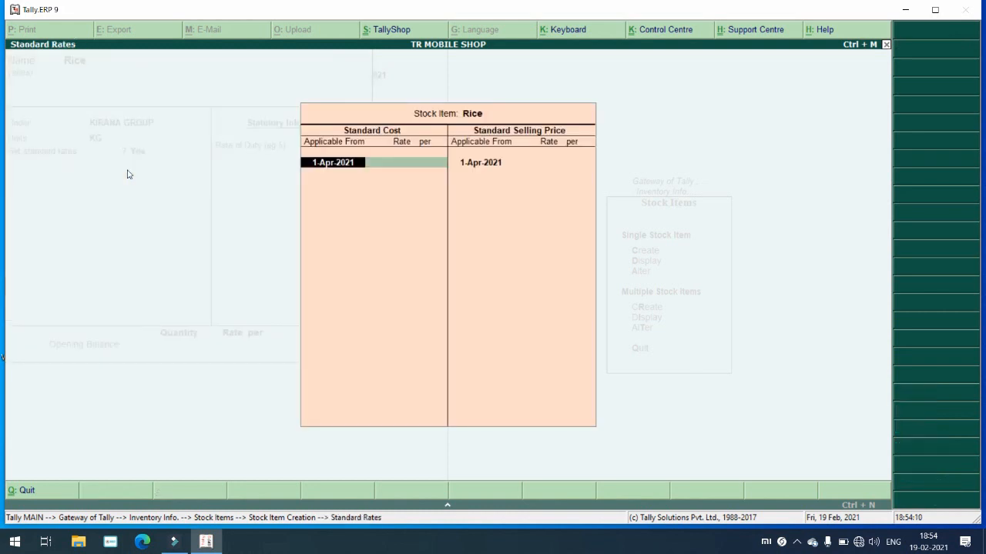
pyautogui.press('BackSpace')
pyautogui.press('Escape')
pyautogui.press('y')
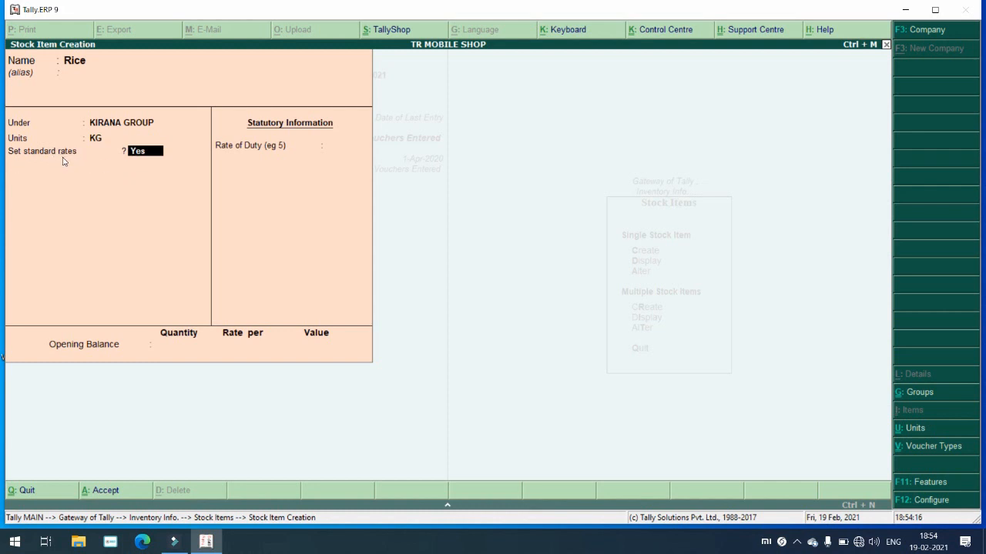
pyautogui.press('F12')
pyautogui.press('Return')
pyautogui.press('Return')
pyautogui.press('Return')
pyautogui.press('Return')
pyautogui.press('Return')
pyautogui.press('Return')
pyautogui.press('Return')
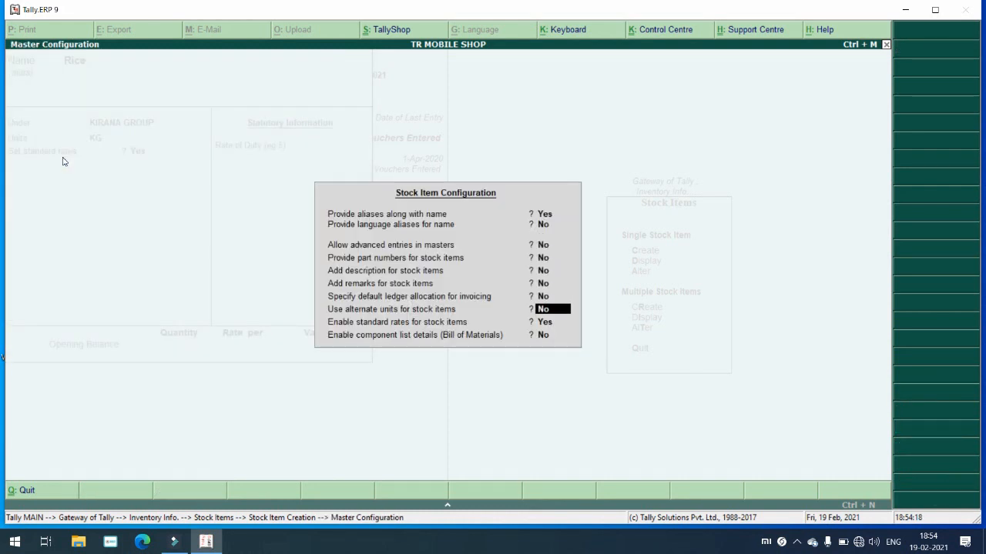
pyautogui.press('Return')
pyautogui.press('n')
pyautogui.press('Return')
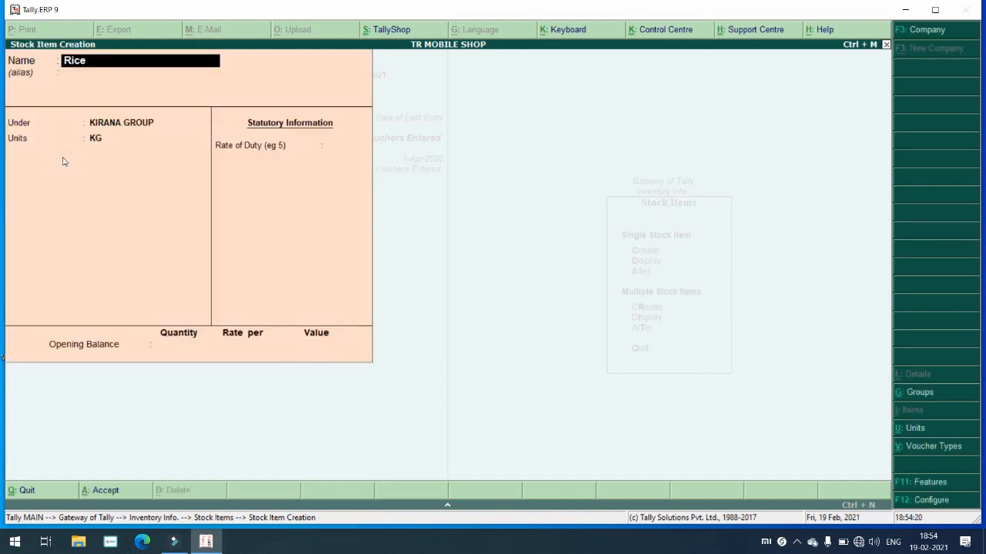
pyautogui.press('Return')
pyautogui.press('Return')
pyautogui.press('Return')
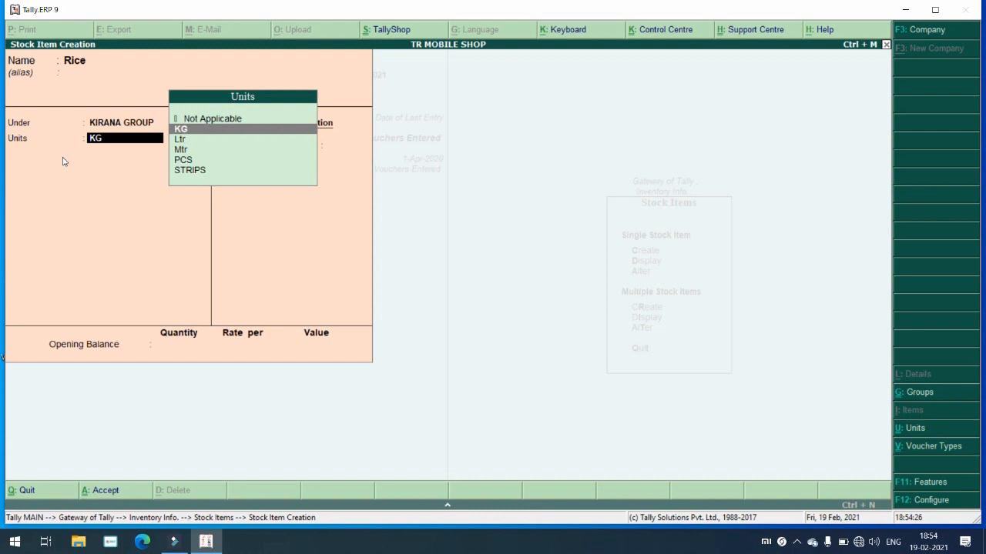
pyautogui.press('F12')
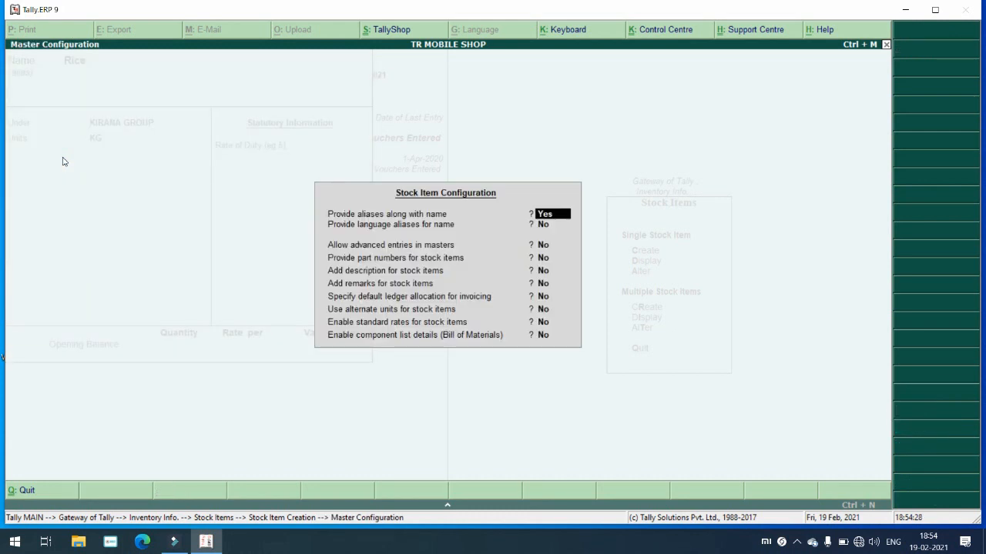
pyautogui.press('Return')
pyautogui.press('Return')
pyautogui.press('Return')
pyautogui.press('Return')
pyautogui.press('Return')
pyautogui.press('Return')
pyautogui.press('Return')
pyautogui.press('Return')
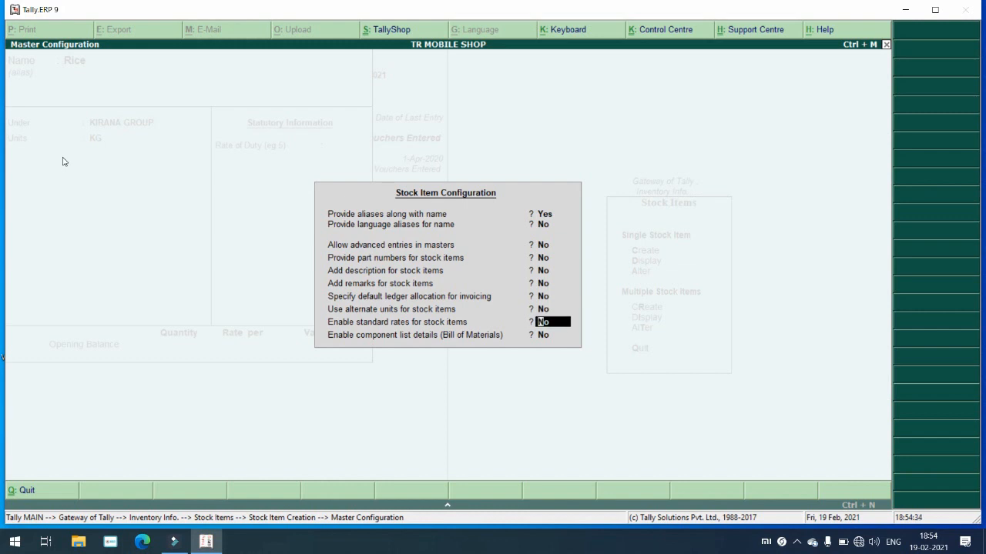
pyautogui.write('y')
pyautogui.press('Return')
pyautogui.press('Return')
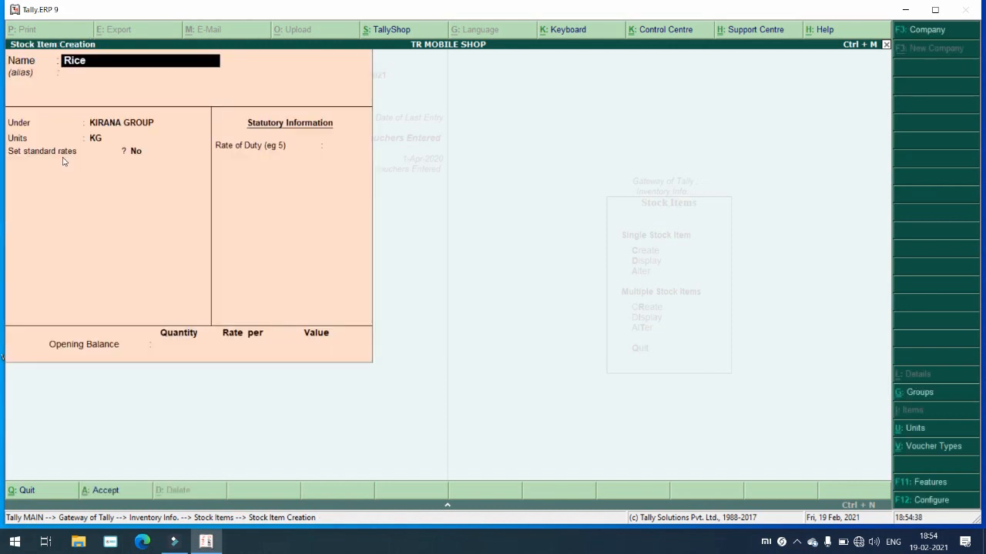
pyautogui.press('Return')
pyautogui.press('Return')
pyautogui.press('Return')
pyautogui.press('Return')
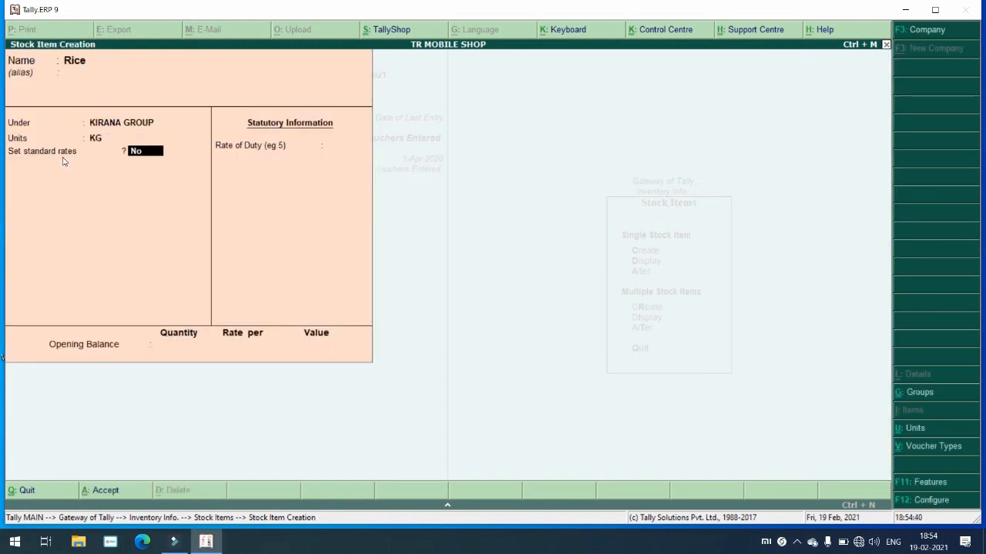
# Step: Turn on standard rates for Rice from 1-Apr-2021: cost 20 and selling 25 per KG
pyautogui.write('y')
pyautogui.press('Return')
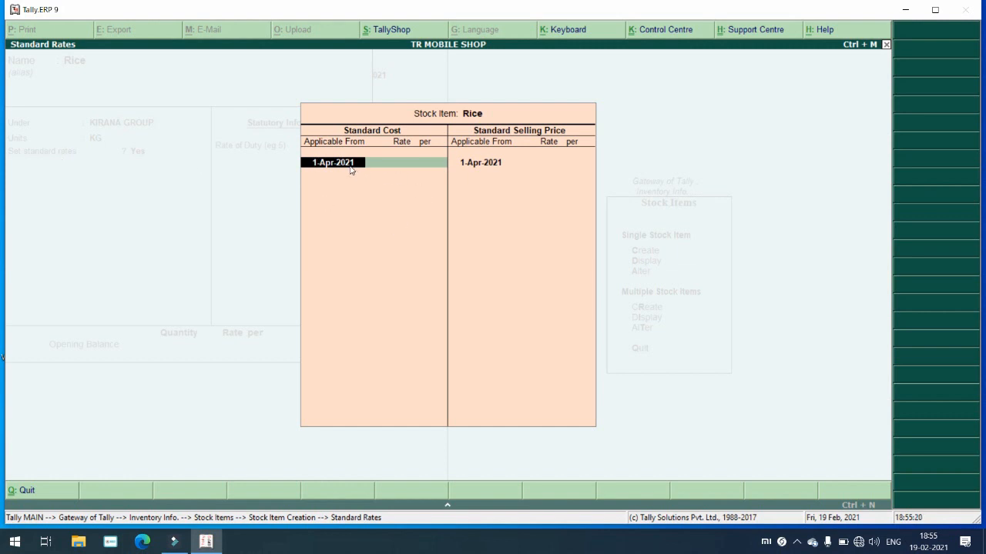
pyautogui.press('Return')
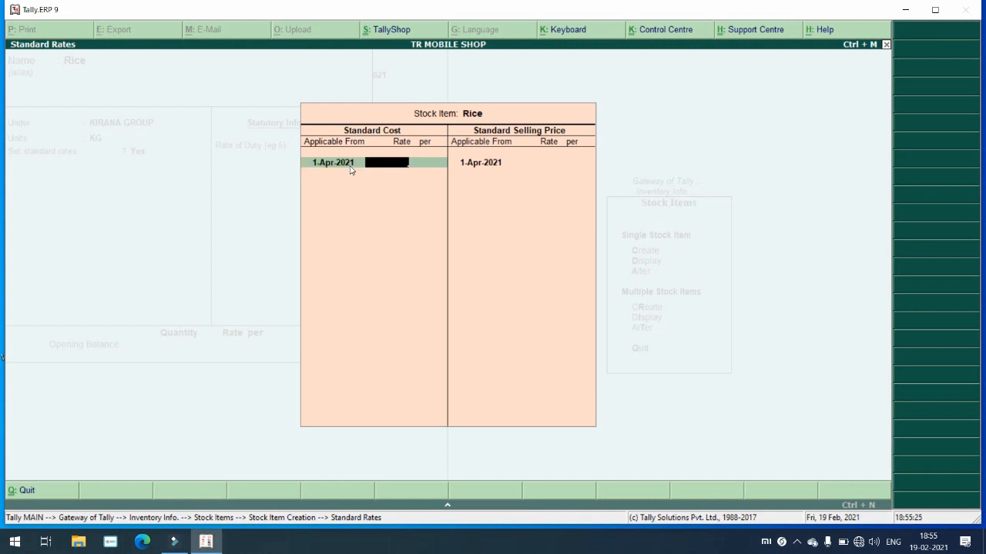
pyautogui.write('20')
pyautogui.press('Return')
pyautogui.press('Return')
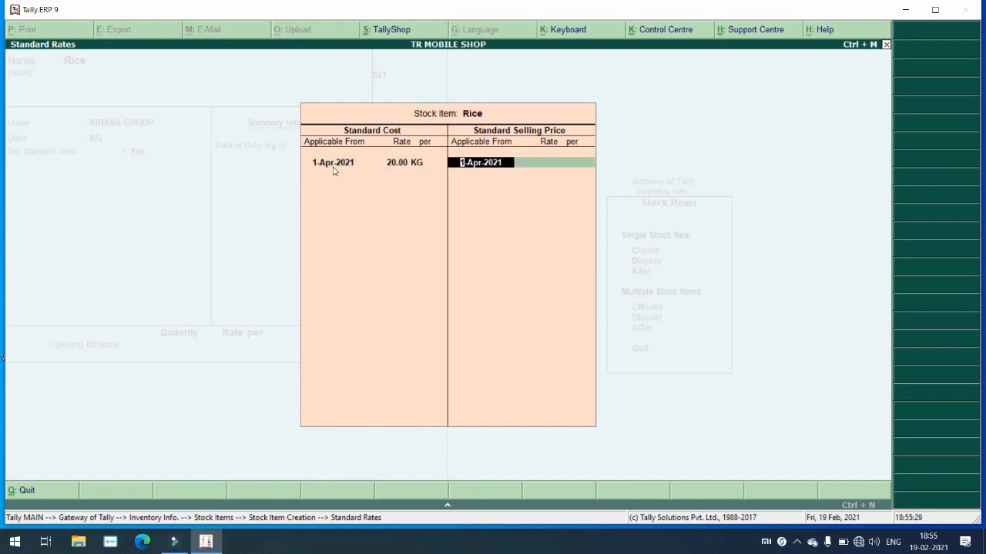
pyautogui.press('Return')
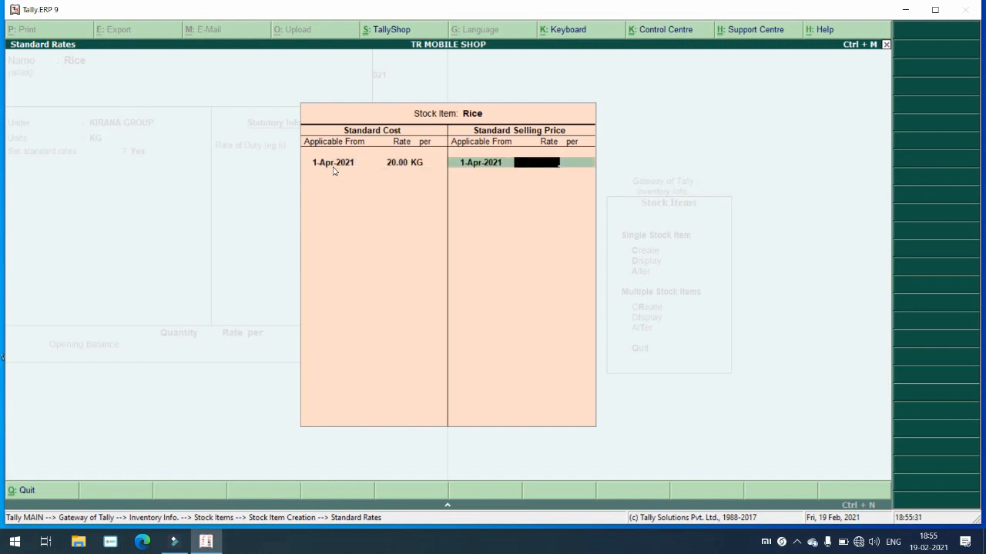
pyautogui.write('25')
pyautogui.press('Return')
pyautogui.press('Return')
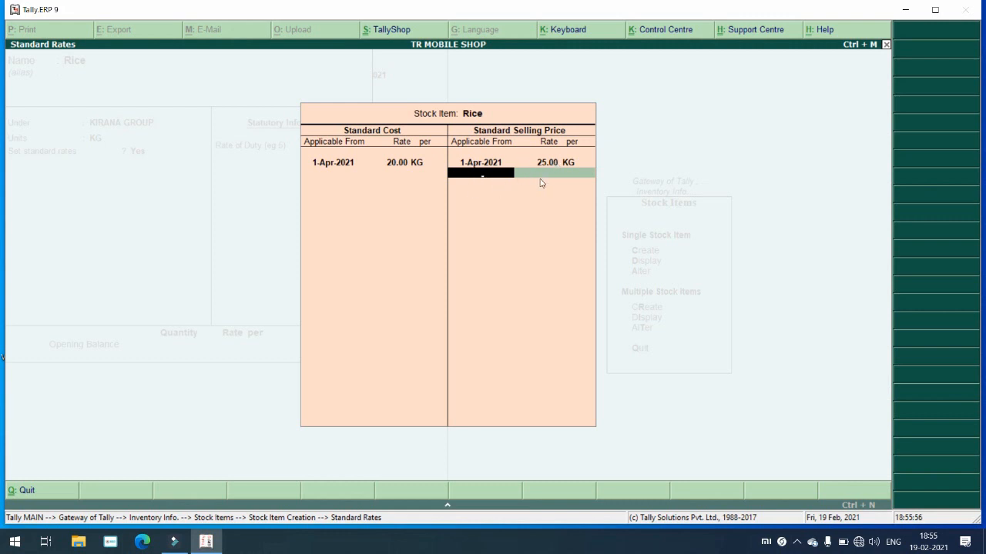
pyautogui.press('Return')
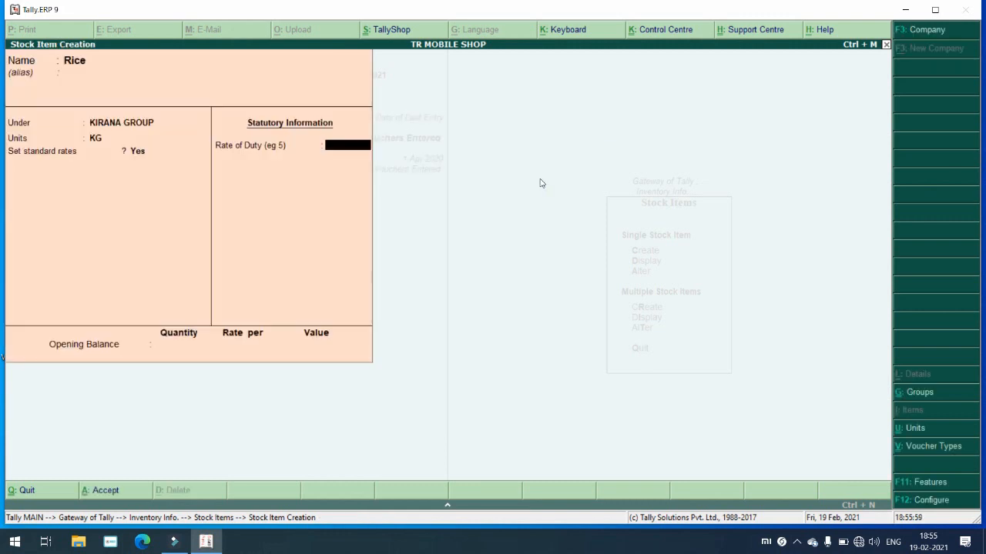
# Step: Accept a zero rate of duty and save the Rice stock item
pyautogui.press('Return')
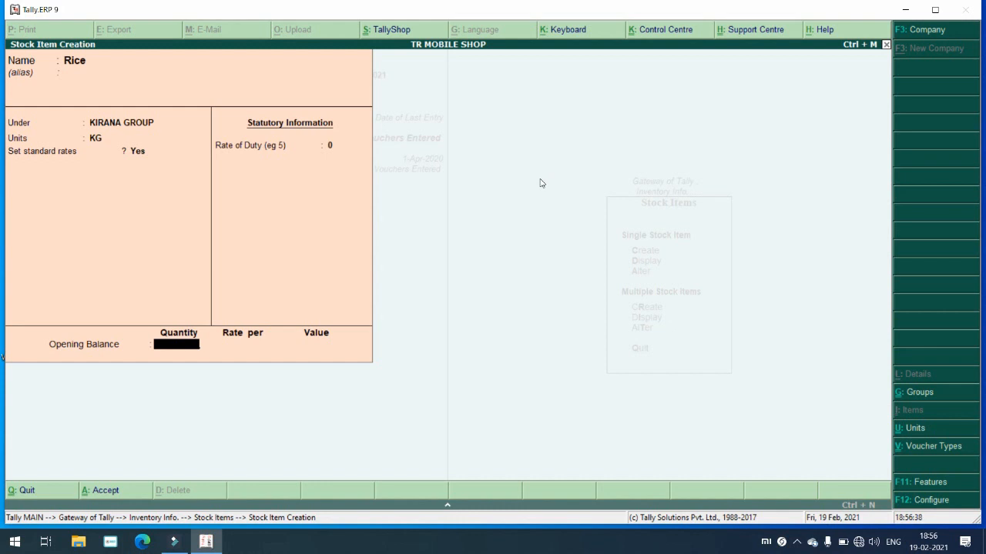
pyautogui.press('Return')
pyautogui.press('Return')
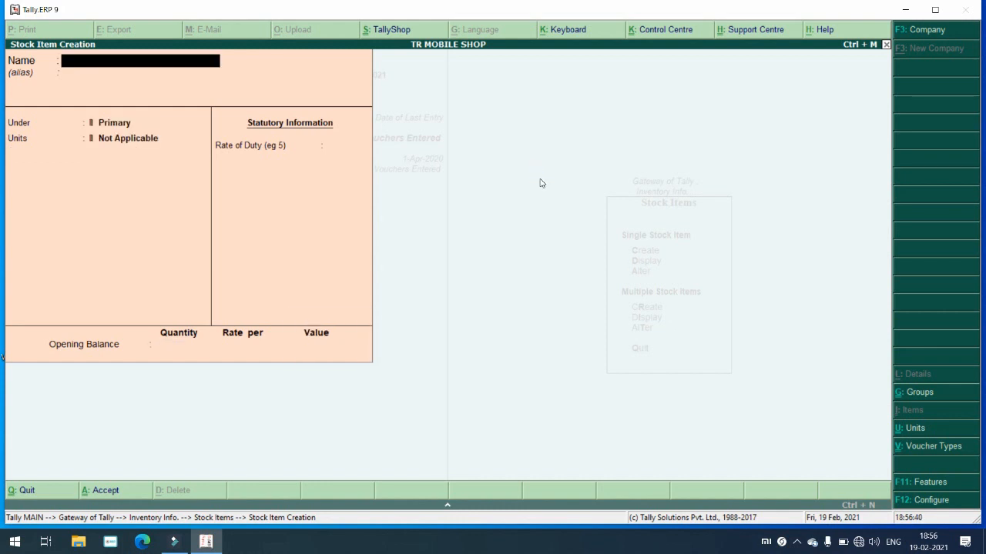
# Step: Enter a Mouse item under COMPUTER GROUP with PCS as its unit
pyautogui.write('Mouse')
pyautogui.press('Return')
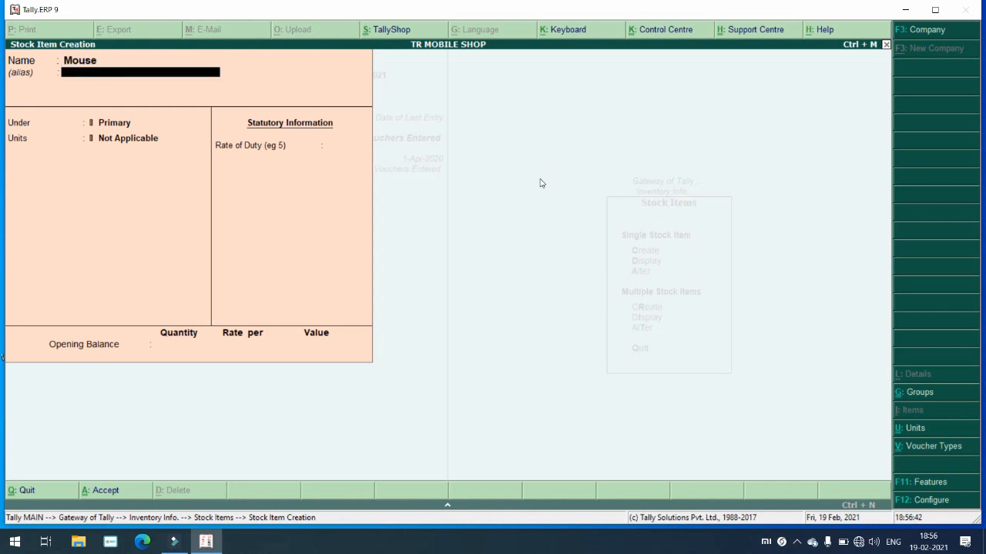
pyautogui.press('Return')
pyautogui.press('Down')
pyautogui.press('Down')
pyautogui.press('Up')
pyautogui.press('Return')
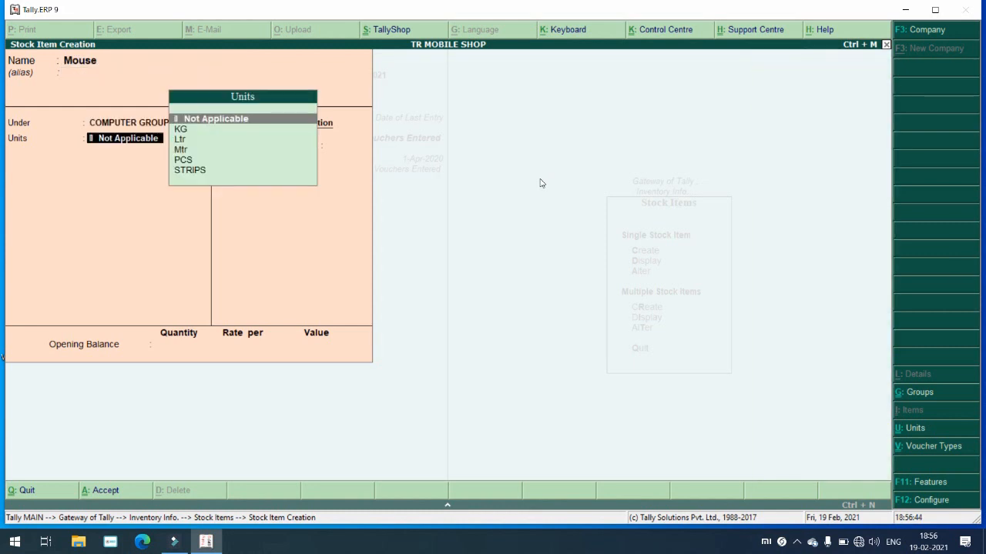
pyautogui.press('Down')
pyautogui.press('Down')
pyautogui.press('Down')
pyautogui.press('Down')
pyautogui.press('Return')
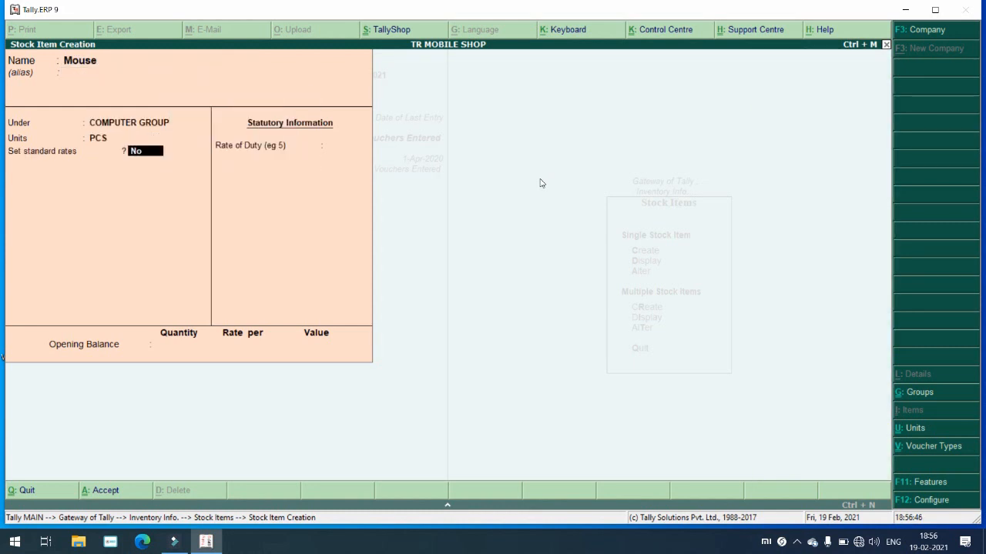
pyautogui.write('y')
# Step: Give Mouse standard rates of 120.00 cost and 150.00 selling per PCS
pyautogui.press('Return')
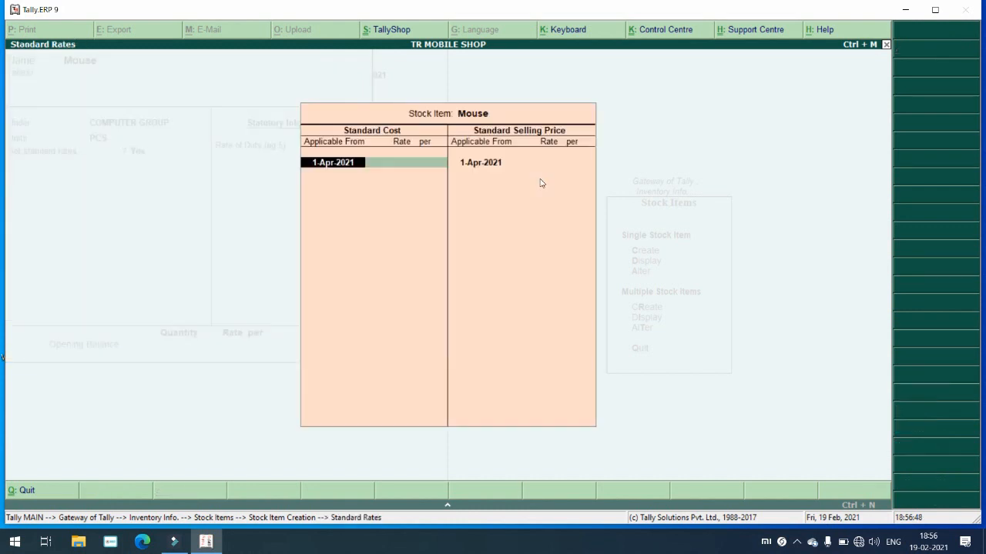
pyautogui.press('Return')
pyautogui.write('12')
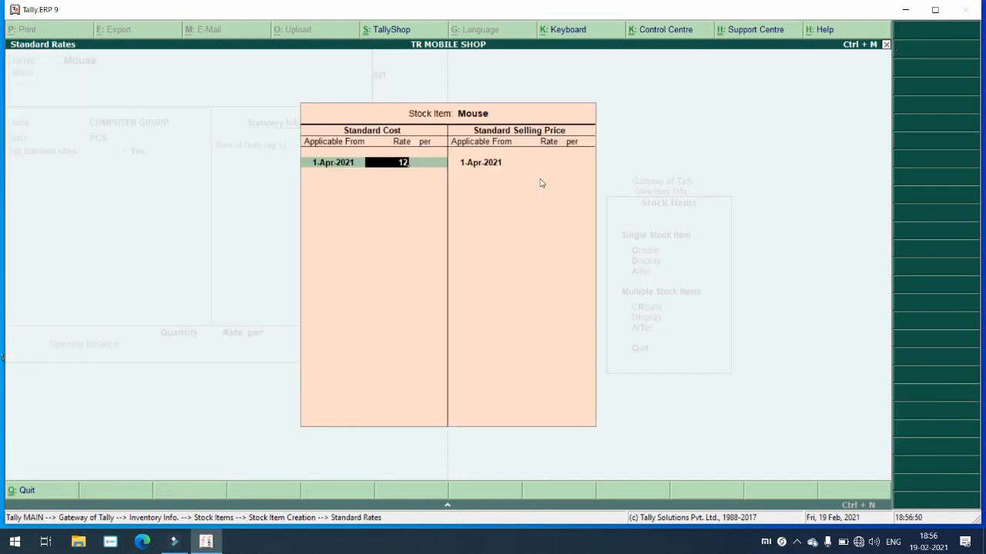
pyautogui.write('0')
pyautogui.press('Return')
pyautogui.press('Return')
pyautogui.press('Return')
pyautogui.write('1')
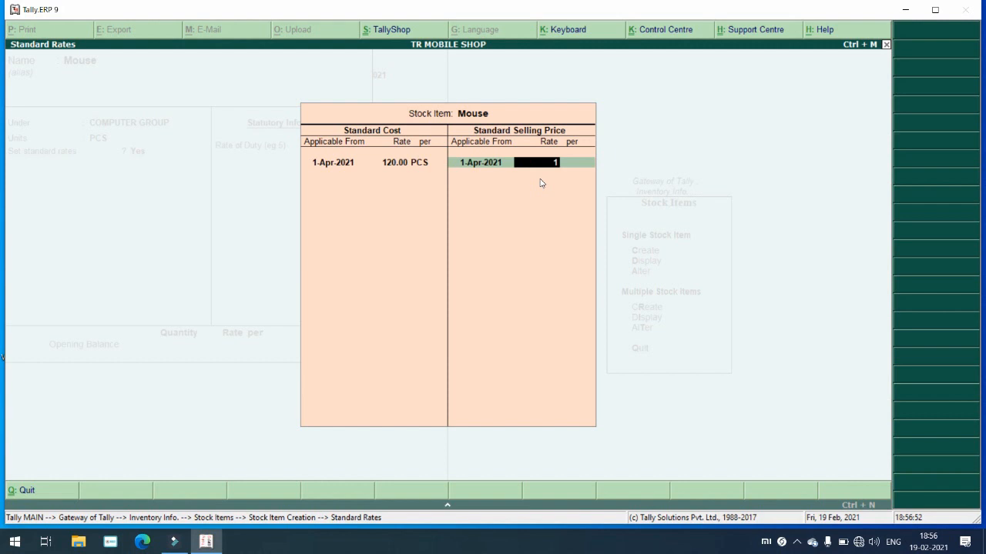
pyautogui.write('50')
pyautogui.press('Return')
pyautogui.press('Return')
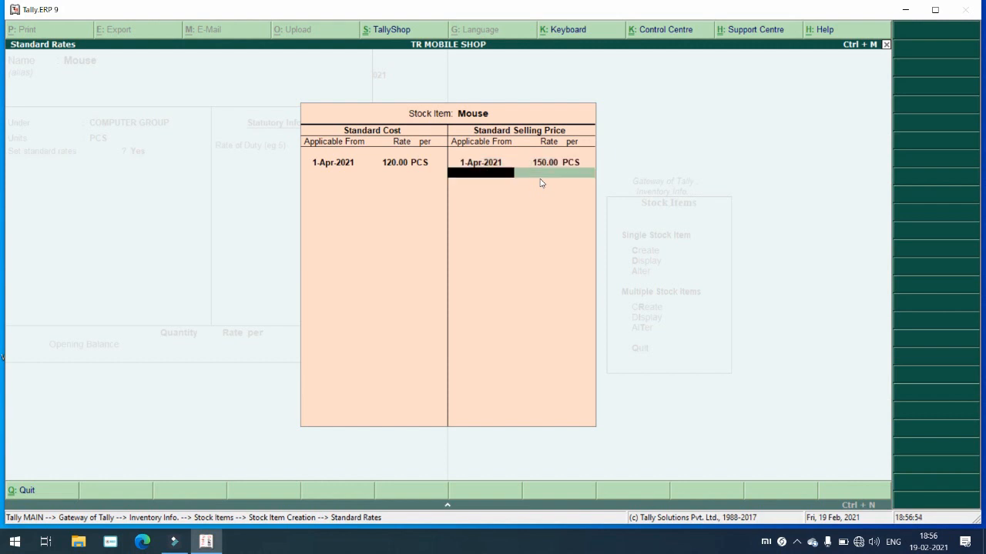
pyautogui.press('Return')
pyautogui.press('Return')
pyautogui.press('Return')
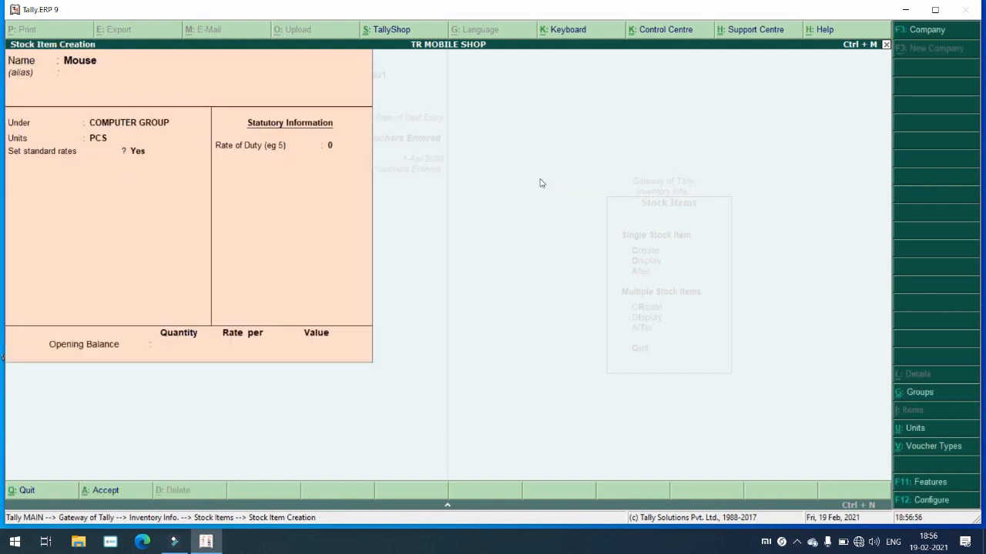
# Step: Enter a Calpol item under MEDICAL GROUP counted in STRIPS
pyautogui.write('Calpol')
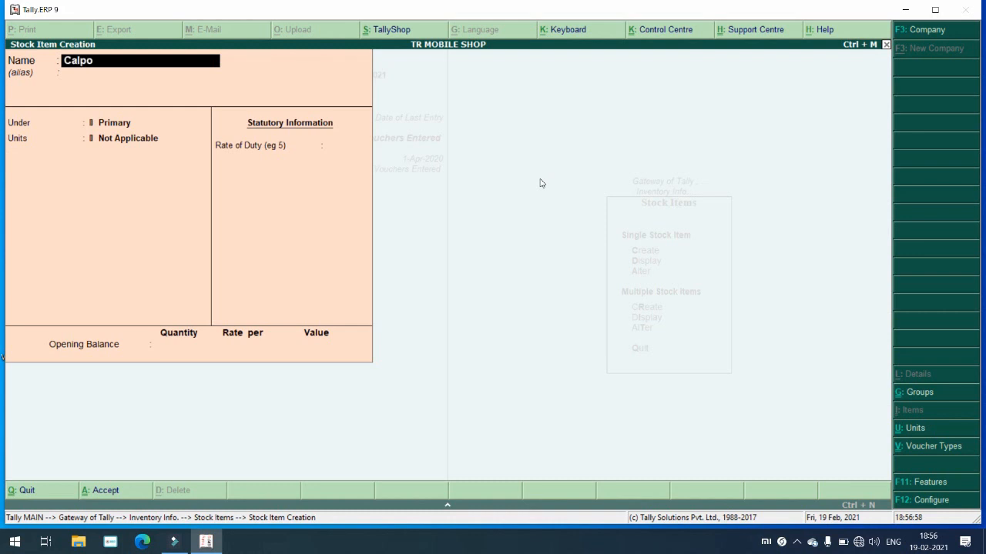
pyautogui.press('Return')
pyautogui.press('Return')
pyautogui.press('Down')
pyautogui.press('Down')
pyautogui.press('Down')
pyautogui.press('Return')
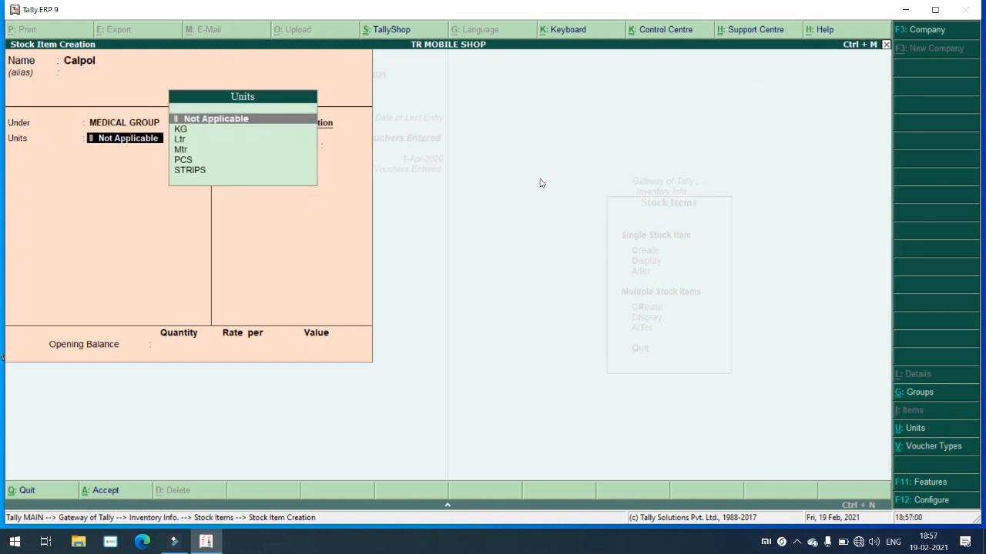
pyautogui.press('Down')
pyautogui.press('Down')
pyautogui.press('Down')
pyautogui.press('Down')
pyautogui.press('Down')
pyautogui.press('Return')
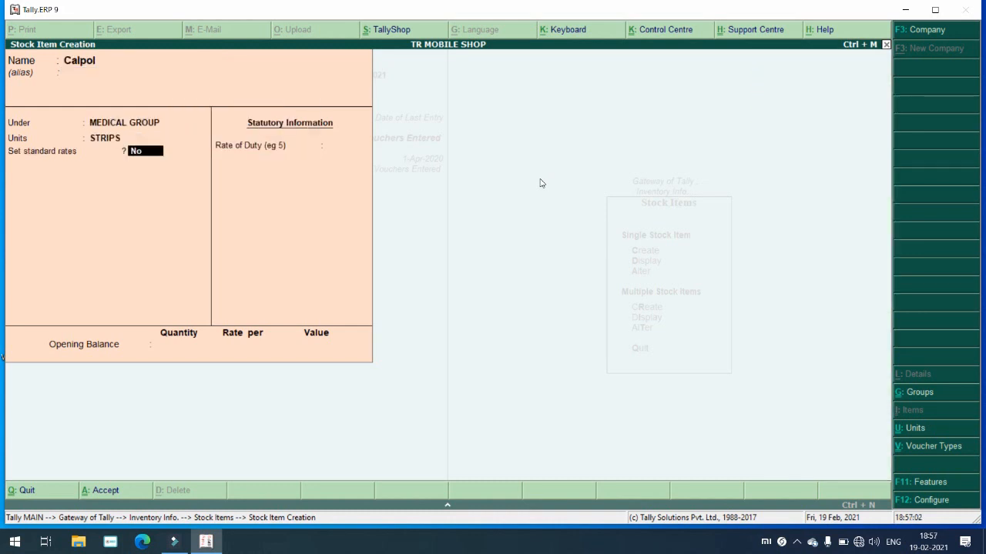
pyautogui.write('y')
pyautogui.press('Return')
pyautogui.press('Return')
# Step: Give Calpol standard rates of 8.00 cost and 10 selling per strip, then accept it
pyautogui.write('8')
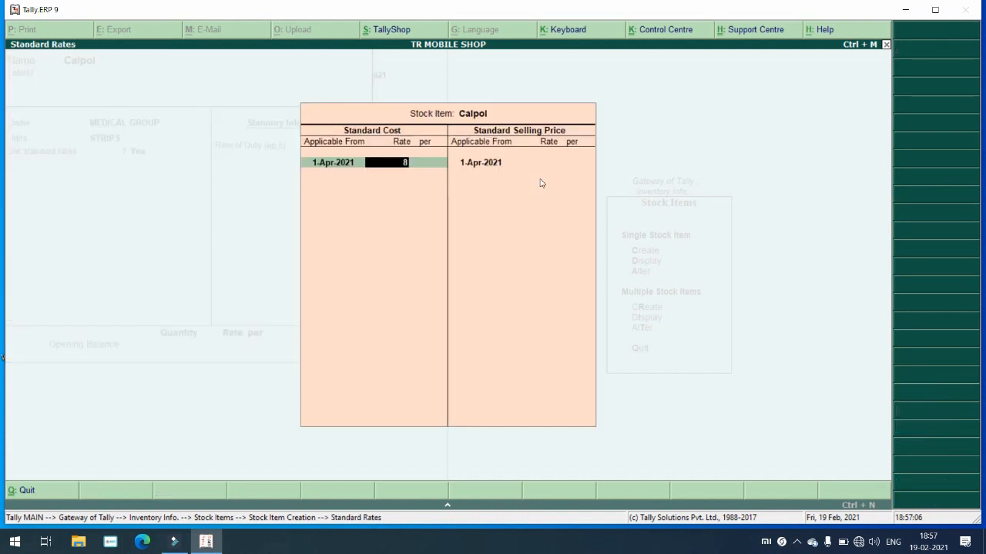
pyautogui.press('Return')
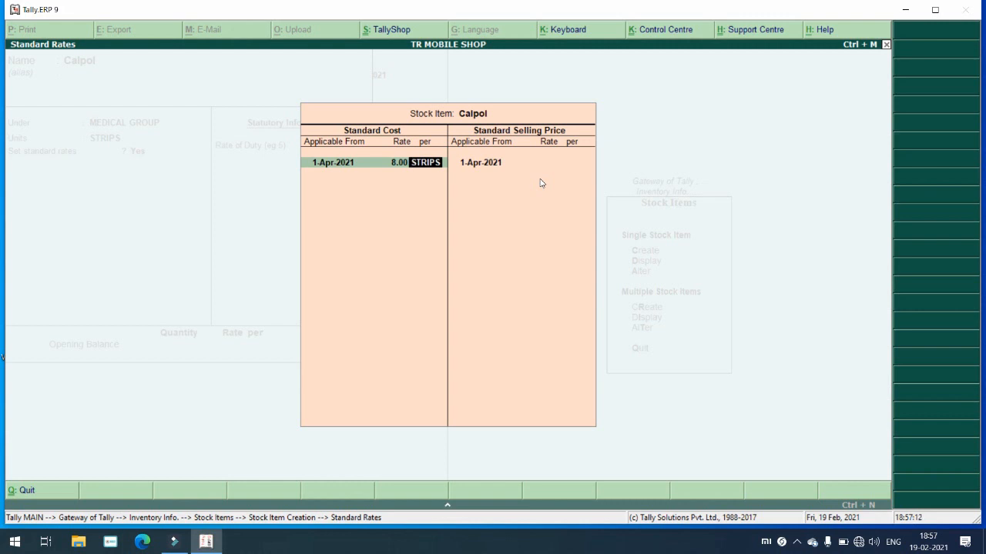
pyautogui.press('Return')
pyautogui.press('Return')
pyautogui.write('10')
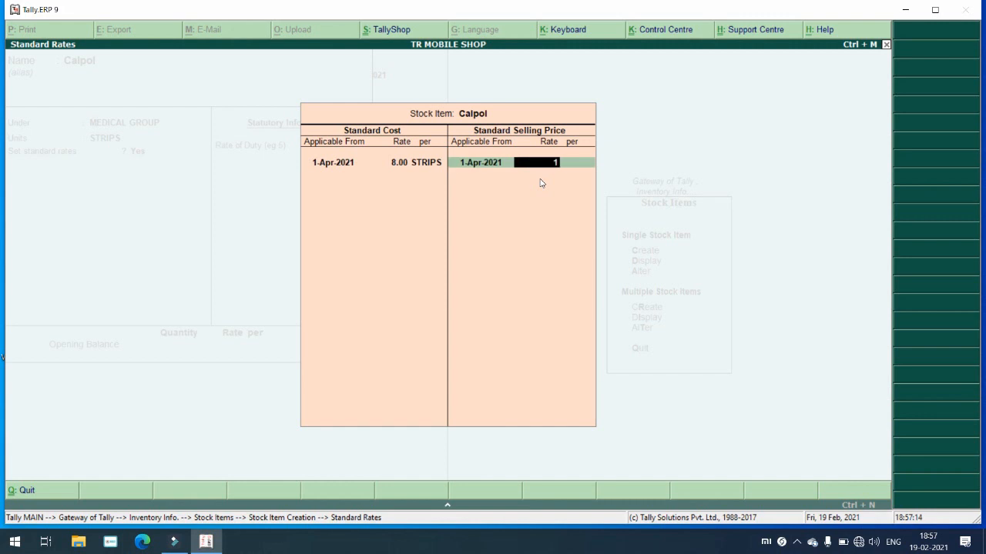
pyautogui.press('Return')
pyautogui.press('Return')
pyautogui.press('Return')
pyautogui.press('Return')
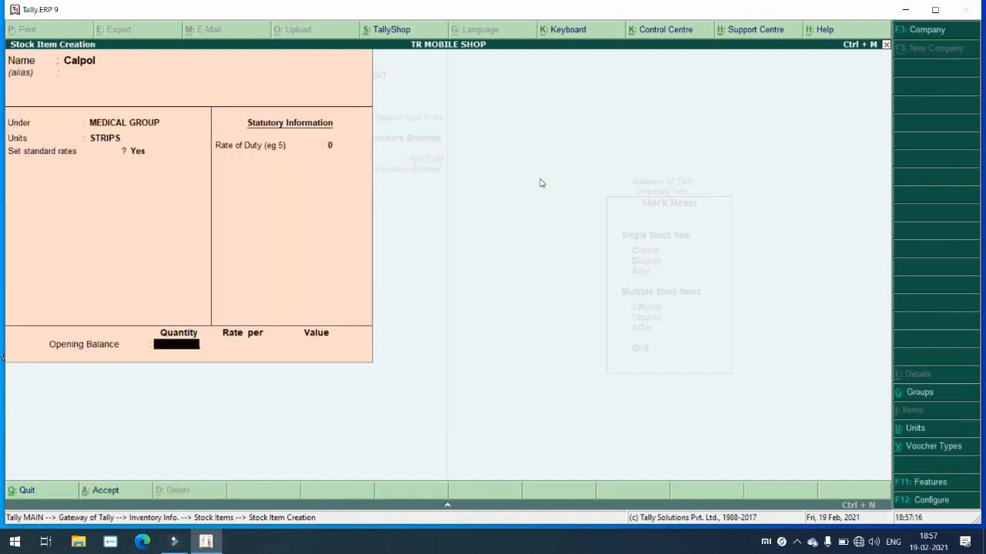
pyautogui.press('Return')
pyautogui.press('Return')
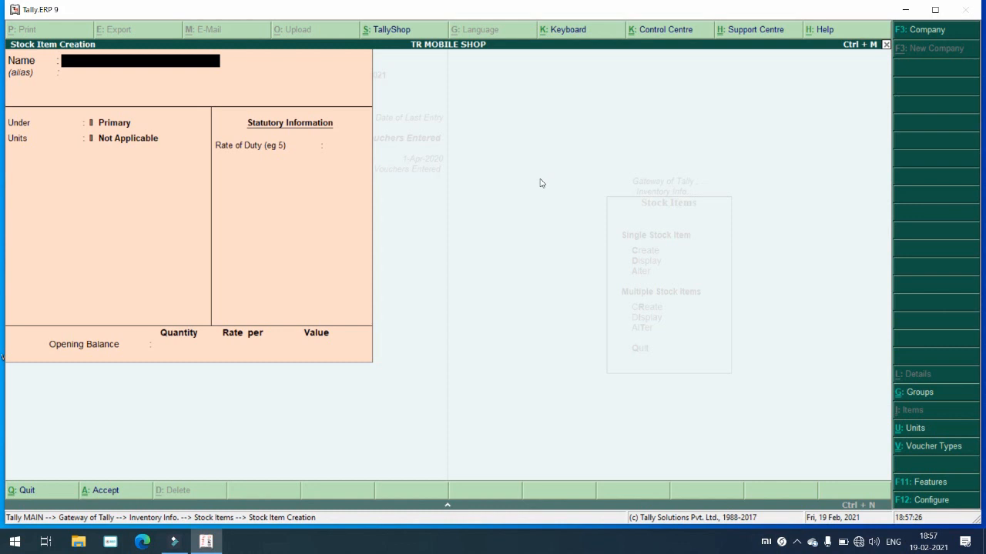
# Step: Leave the inventory masters for Gateway of Tally and open Accounting Vouchers
pyautogui.press('Escape')
pyautogui.press('Return')
pyautogui.press('Escape')
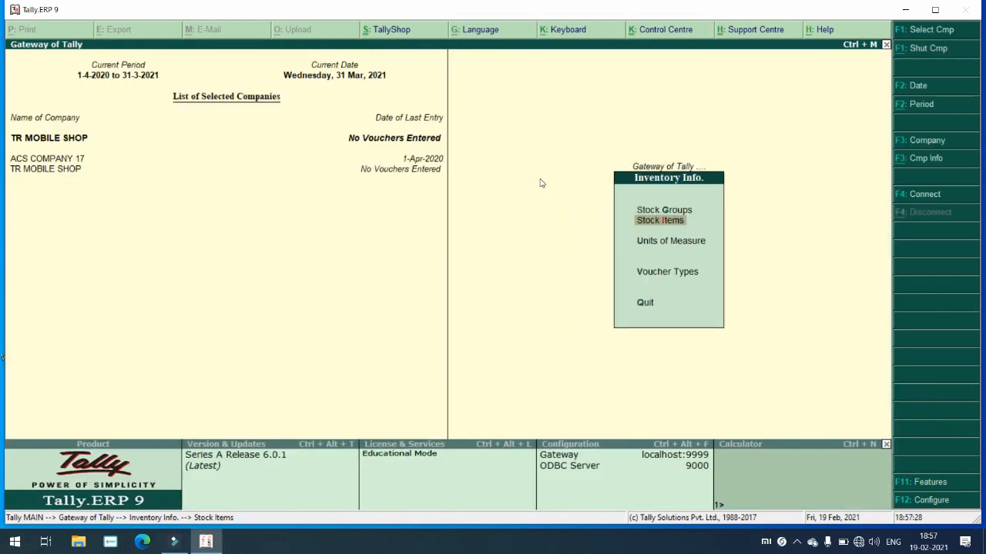
pyautogui.press('Escape')
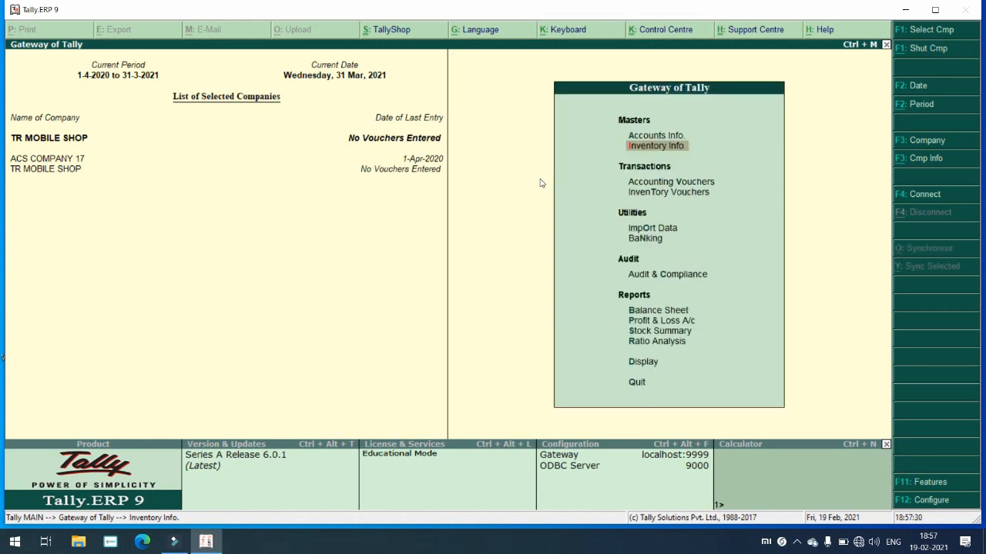
pyautogui.press('Down')
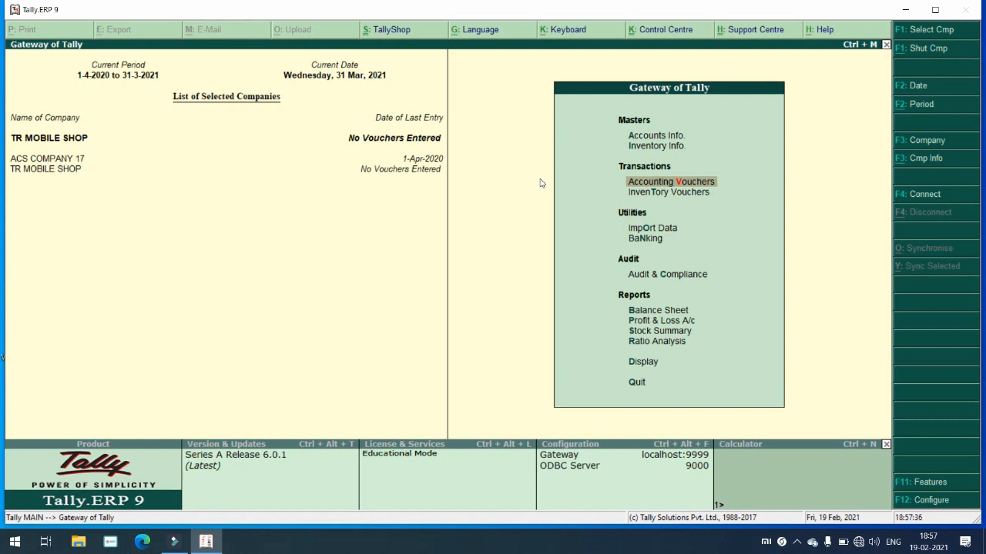
pyautogui.click(677, 143)
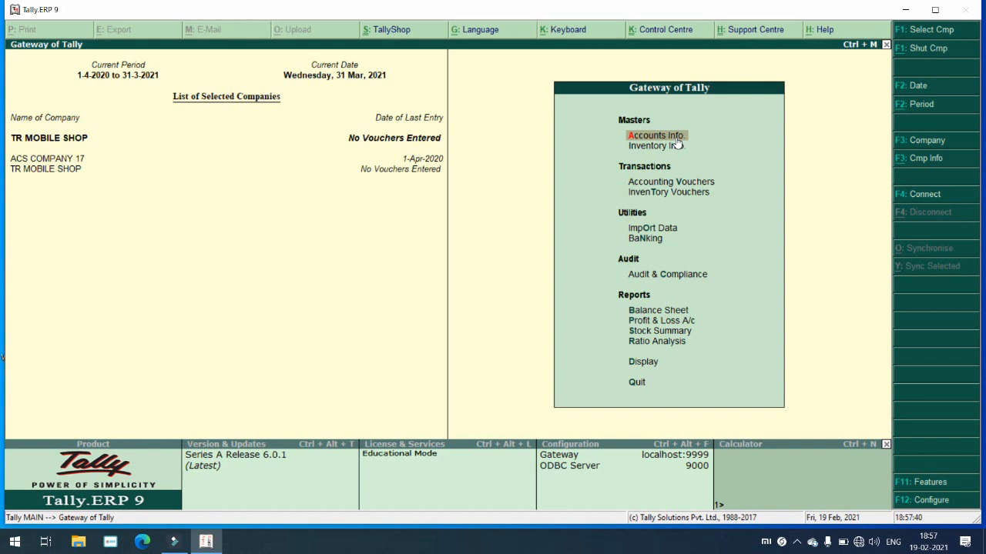
pyautogui.click(678, 146)
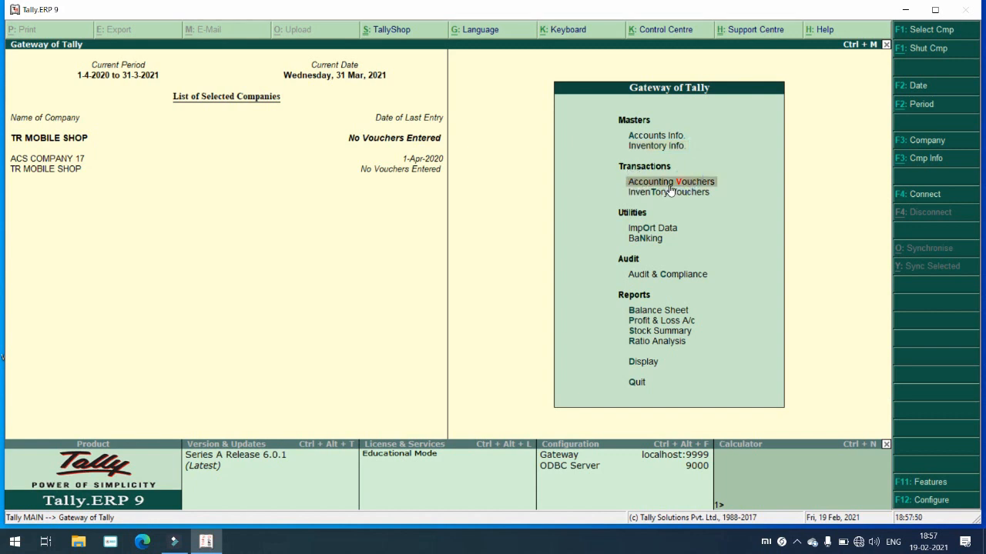
pyautogui.press('Return')
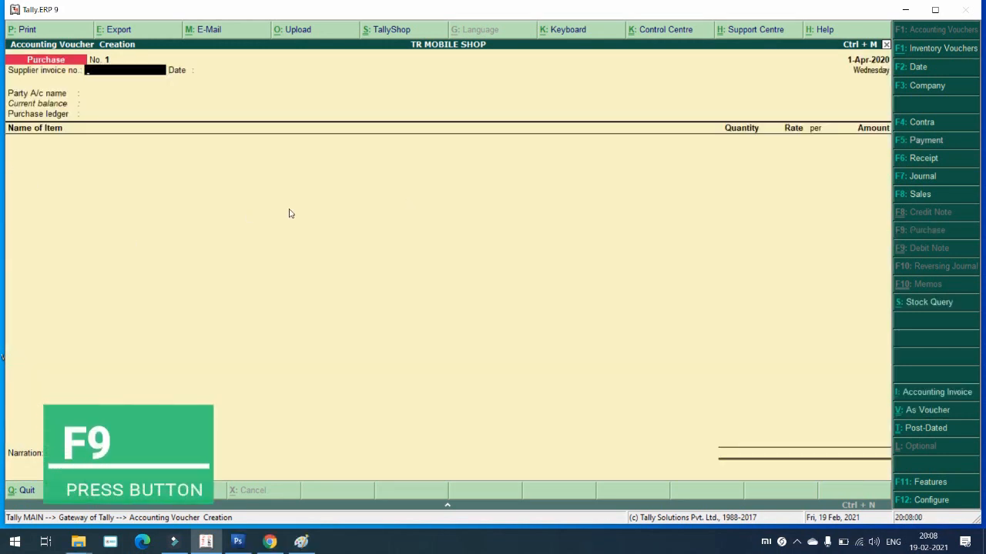
# Step: Enter supplier invoice 1, keep the 1-Apr-2020 date, and choose MUSIC DARBAR CR as party
pyautogui.write('1')
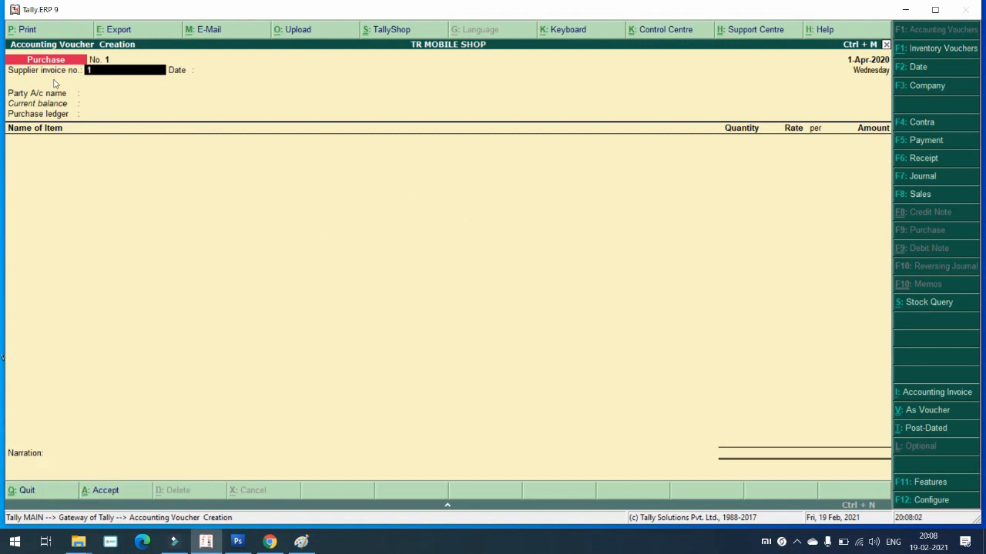
pyautogui.press('Return')
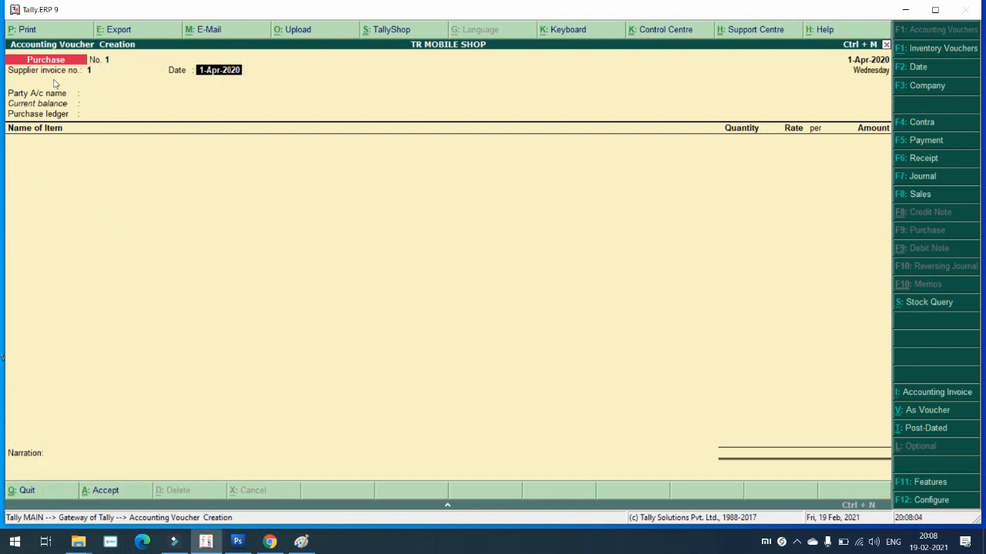
pyautogui.press('Return')
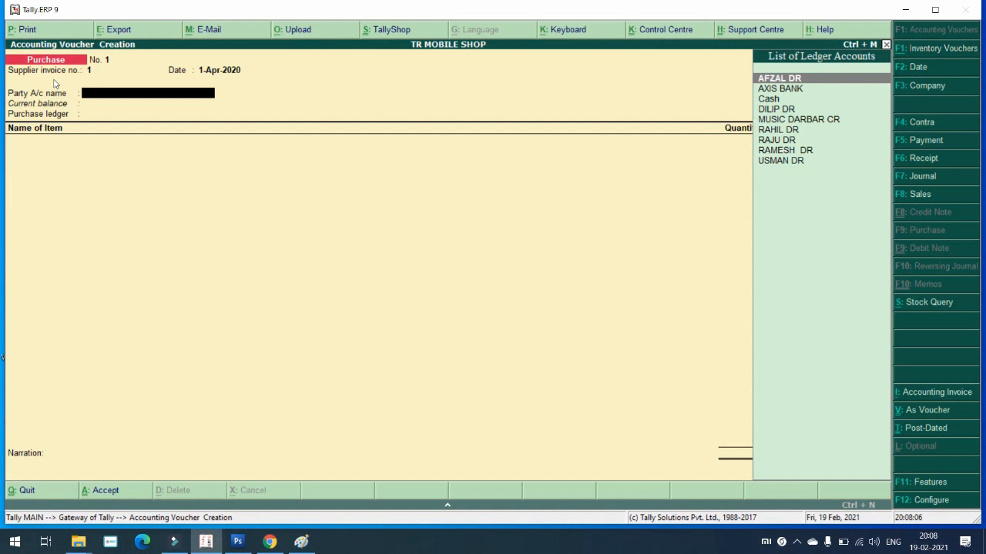
pyautogui.press('Down')
pyautogui.press('Down')
pyautogui.press('Down')
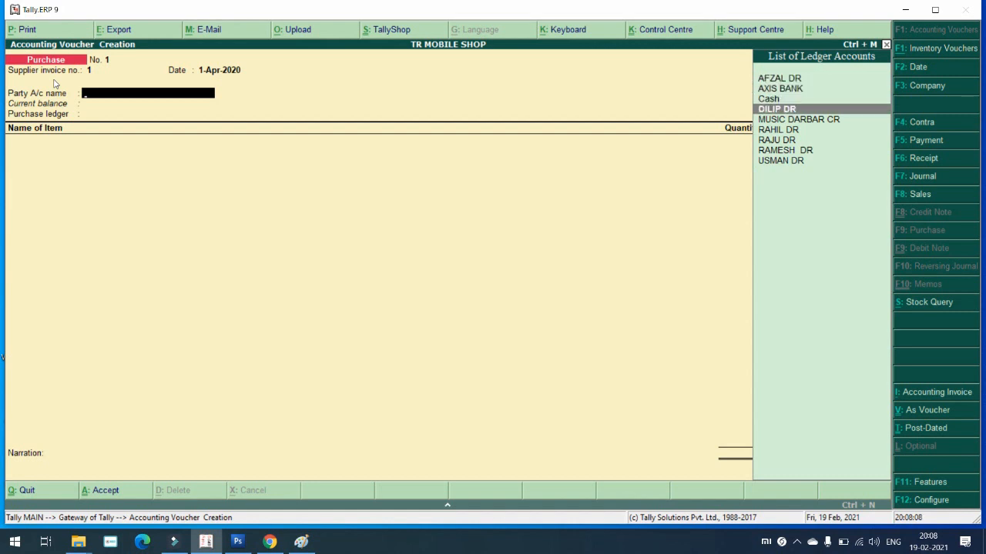
pyautogui.press('Down')
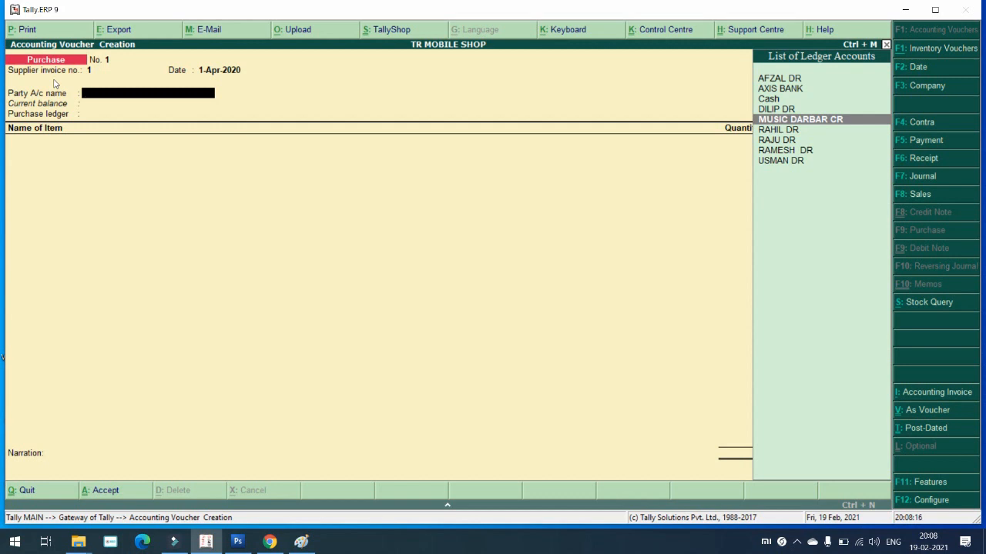
pyautogui.press('Return')
pyautogui.press('Return')
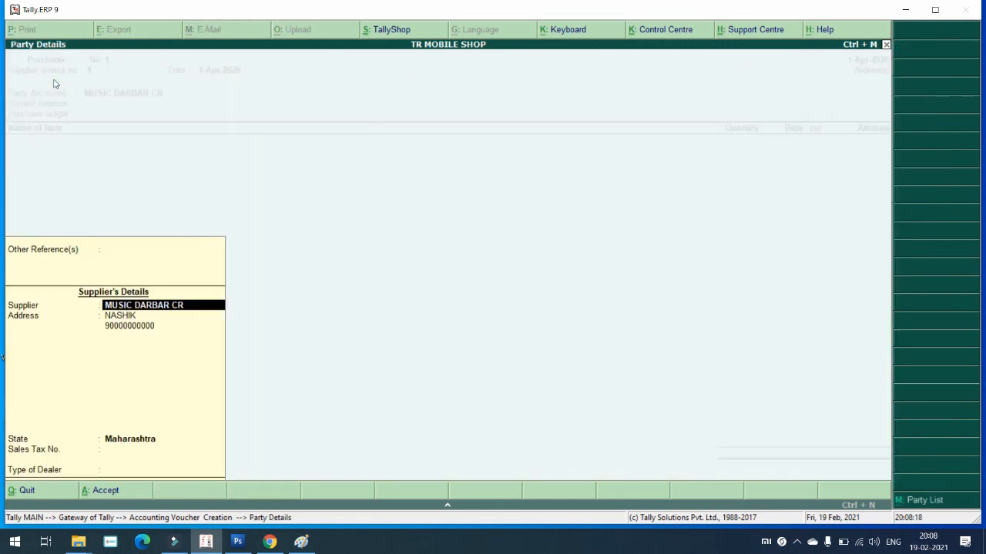
pyautogui.press('Return')
pyautogui.press('Return')
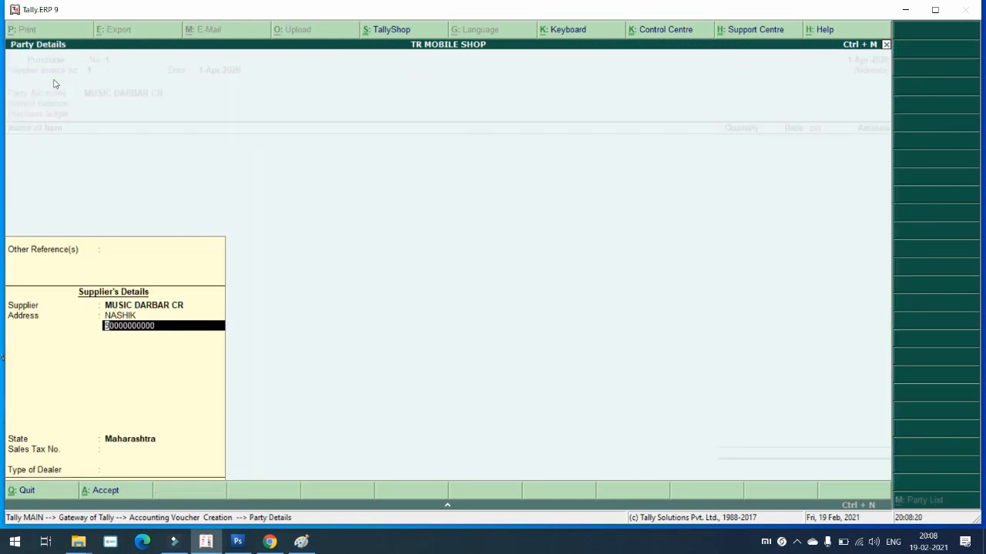
# Step: Add a contact phone number as Music Darbar's second address line and set dealer type Regular
pyautogui.press('Return')
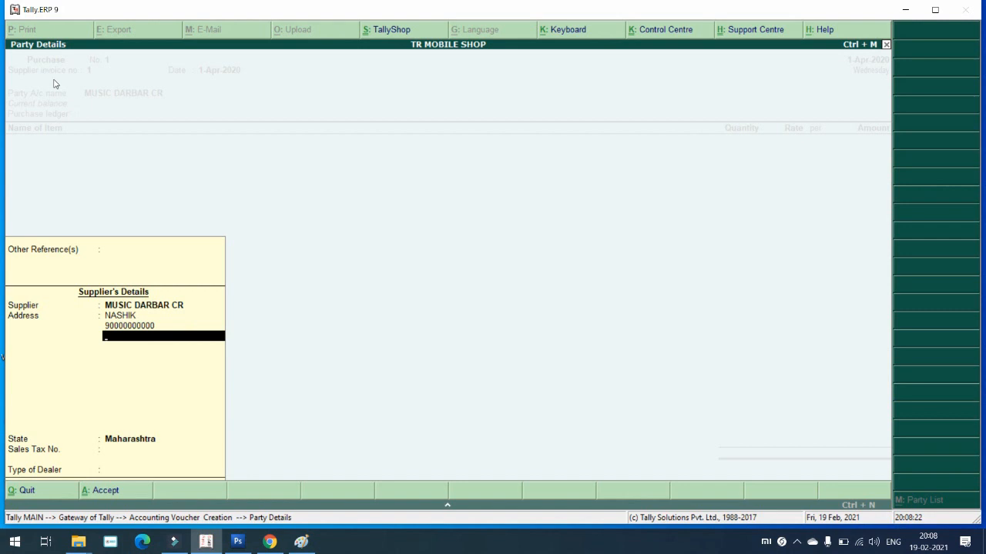
pyautogui.write('9009000000')
pyautogui.press('Return')
pyautogui.press('Return')
pyautogui.press('Return')
pyautogui.press('Return')
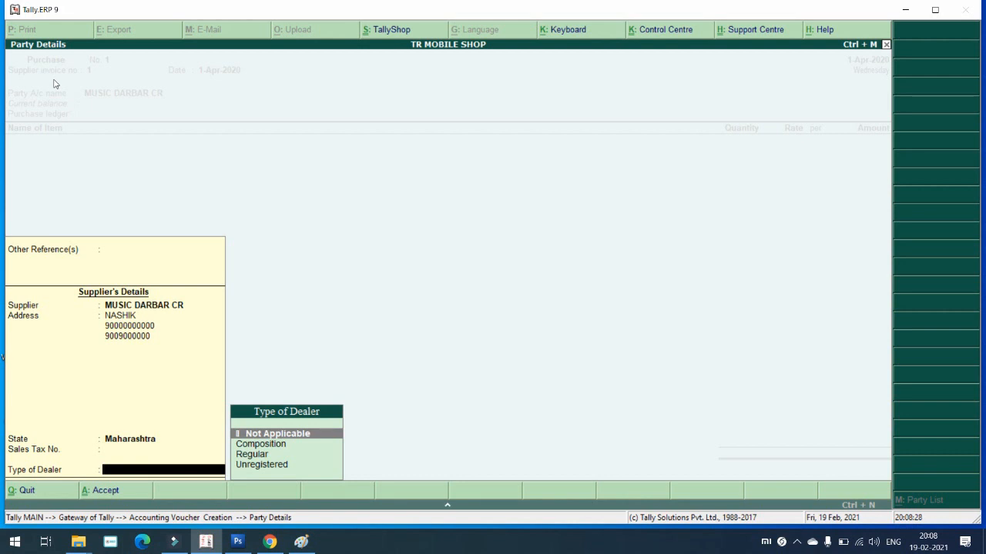
pyautogui.press('Down')
pyautogui.press('Down')
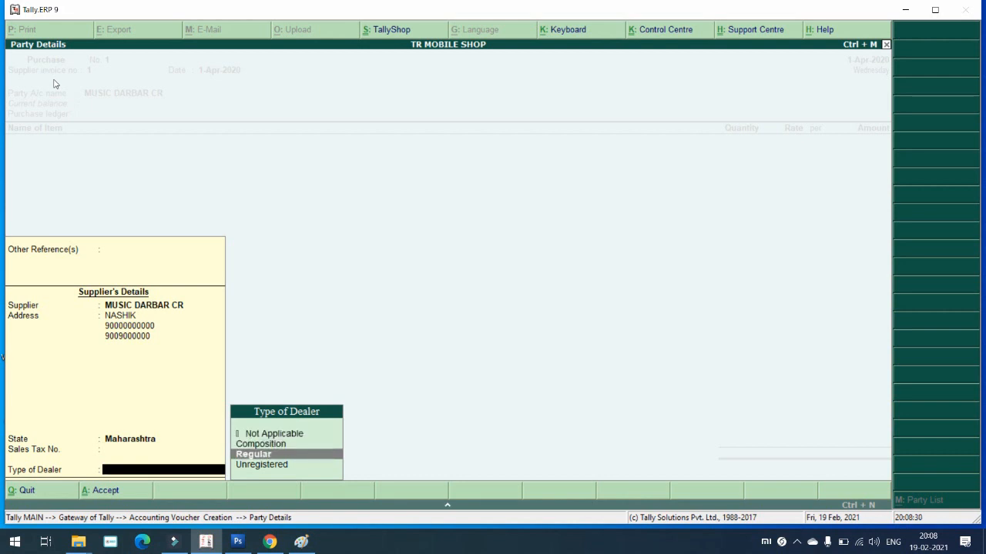
pyautogui.press('Return')
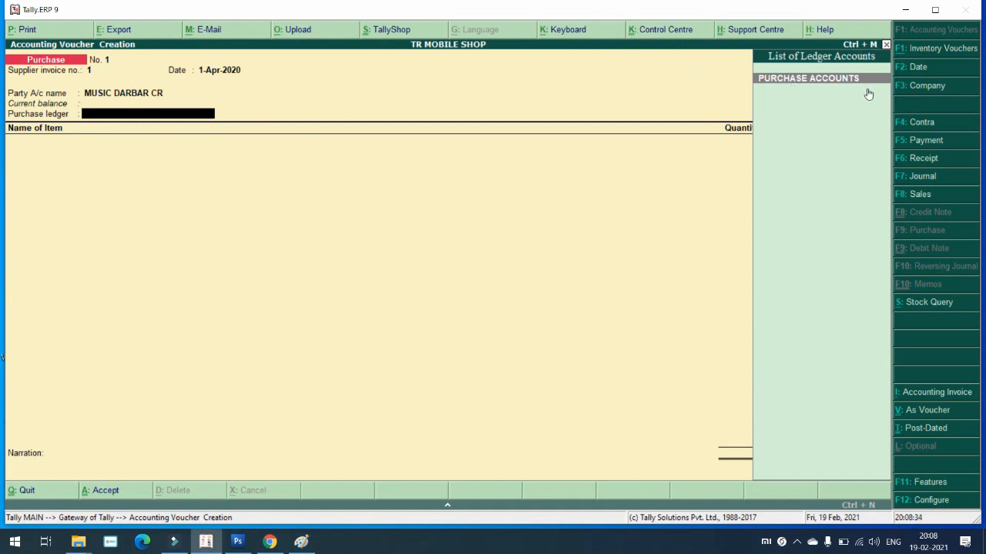
# Step: Use PURCHASE ACCOUNTS as the ledger and enter CALPOL, 100 STRIPS at 8.00
pyautogui.press('Return')
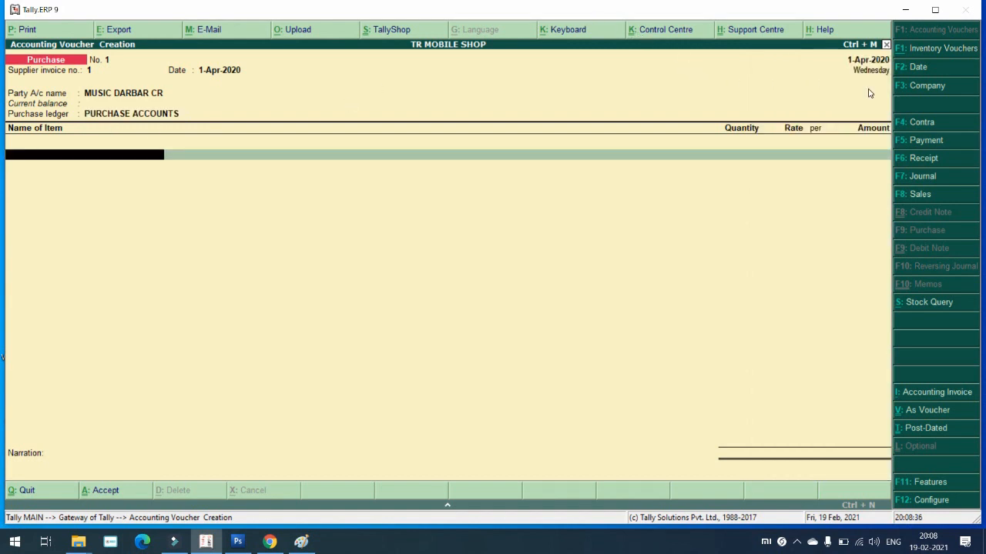
pyautogui.press('space')
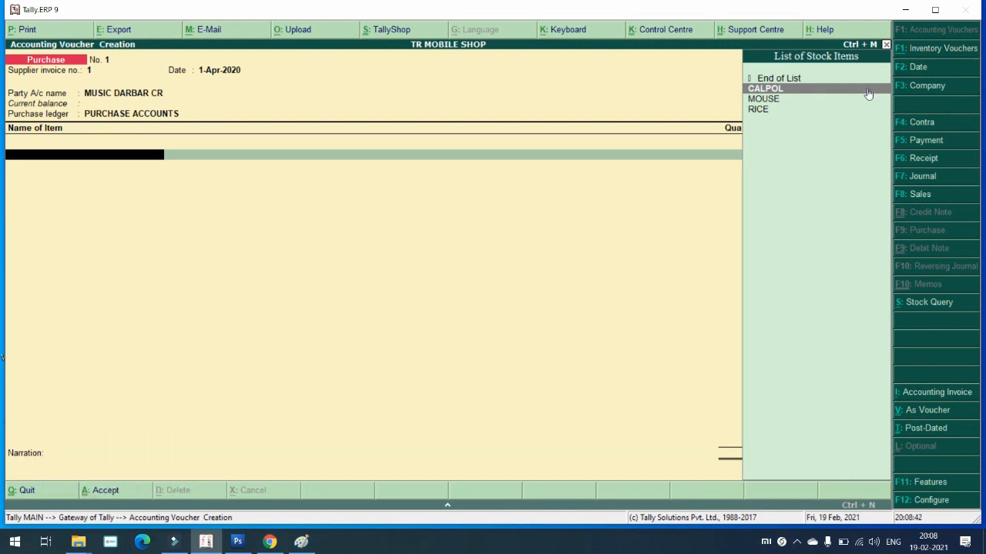
pyautogui.click(867, 90)
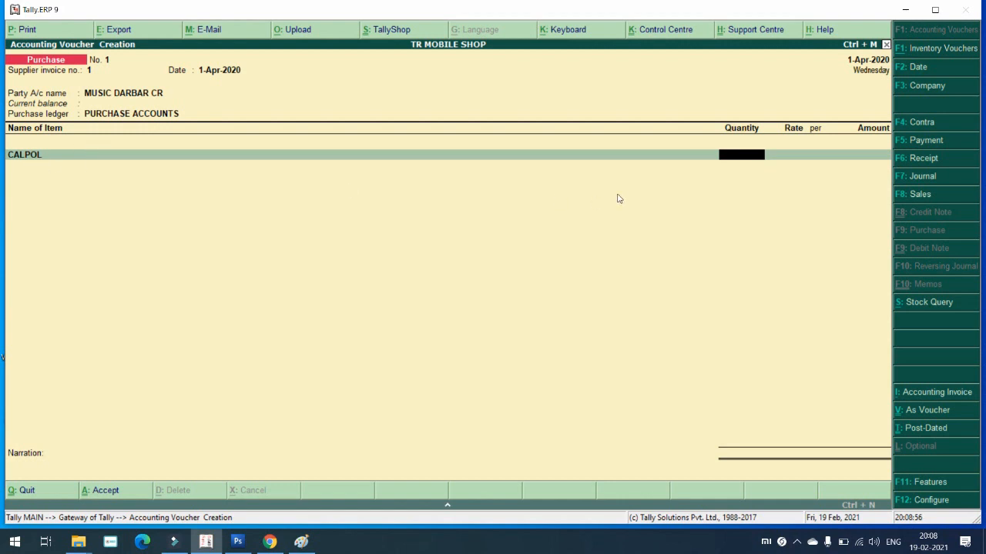
pyautogui.write('100')
pyautogui.press('Return')
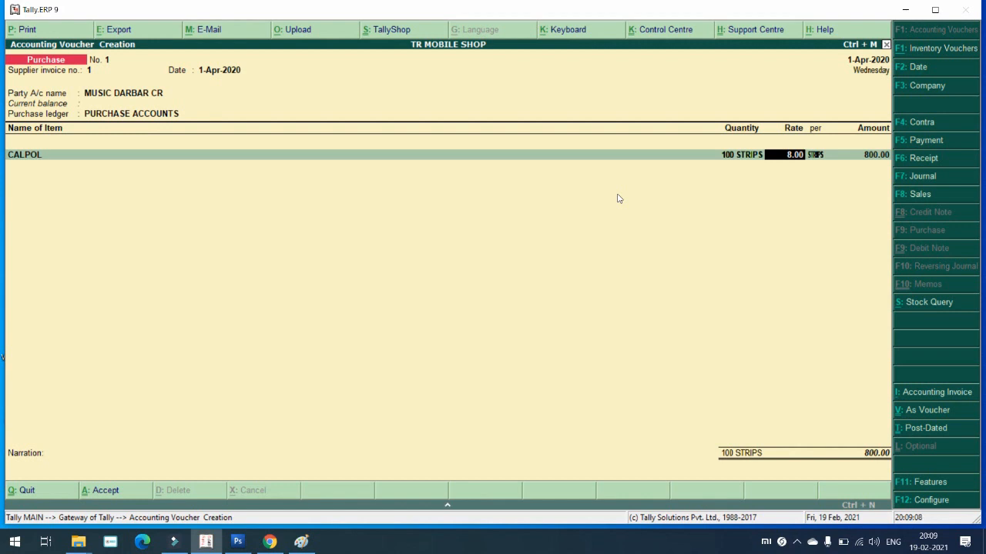
pyautogui.press('Return')
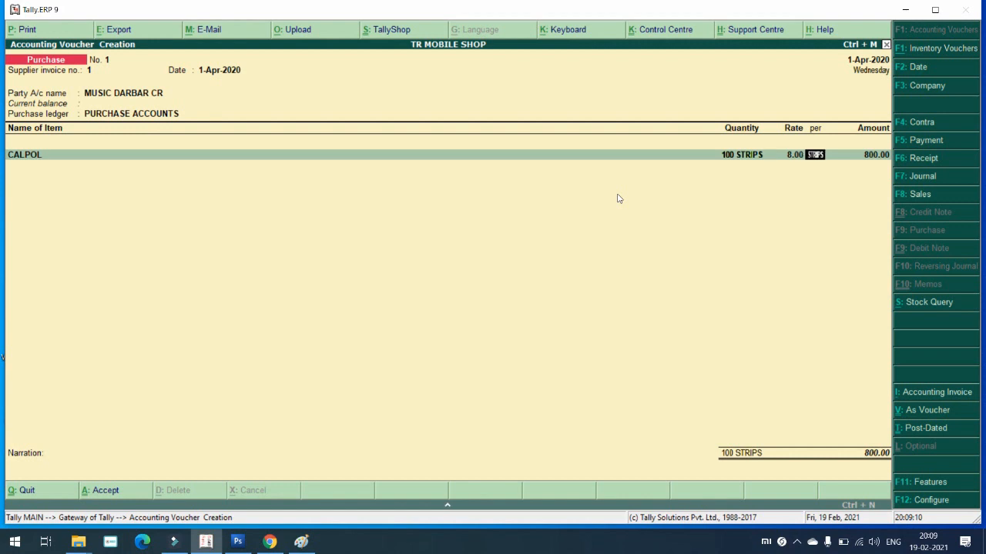
pyautogui.press('Return')
# Step: Add MOUSE as the second item, quantity 100 at 120.00
pyautogui.press('Return')
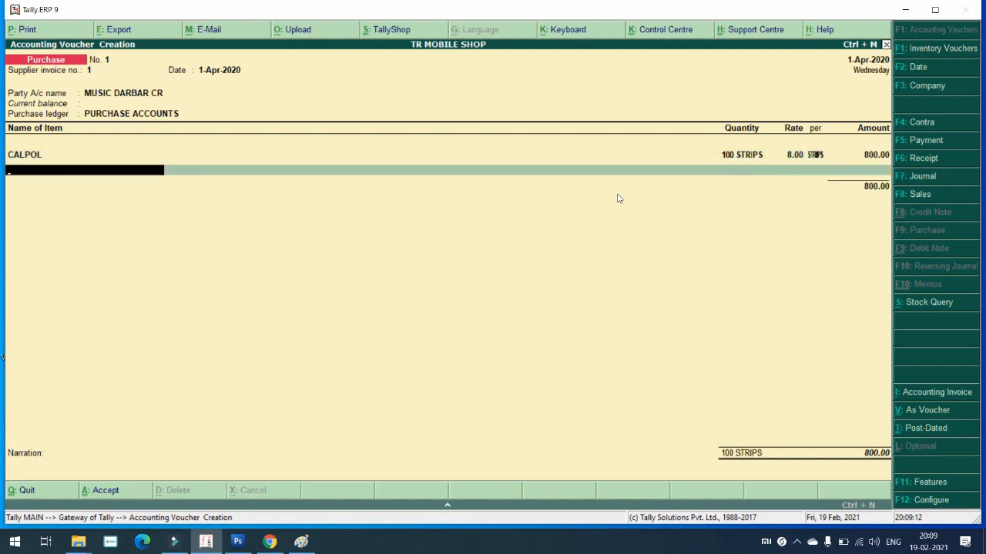
pyautogui.press('Down')
pyautogui.press('Down')
pyautogui.press('Return')
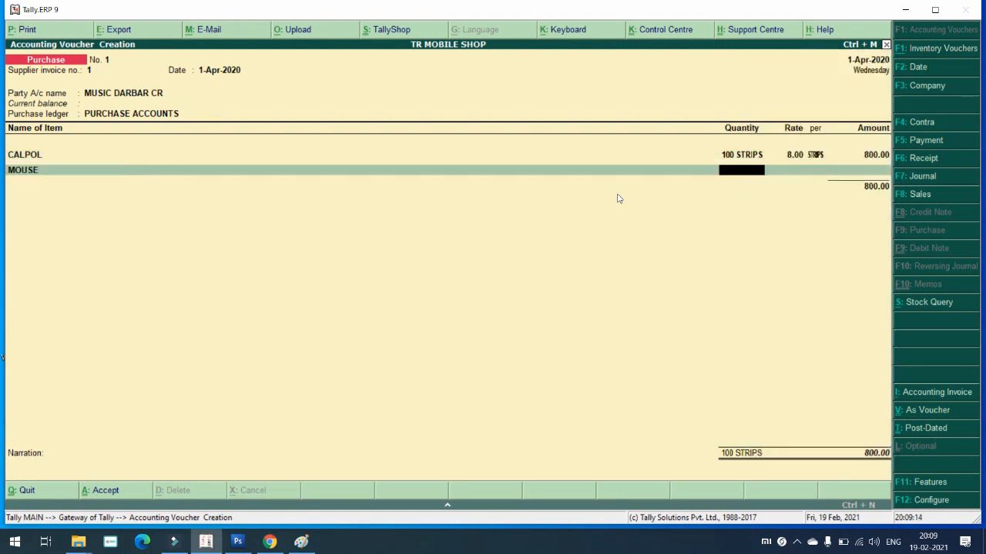
pyautogui.write('100')
pyautogui.press('Return')
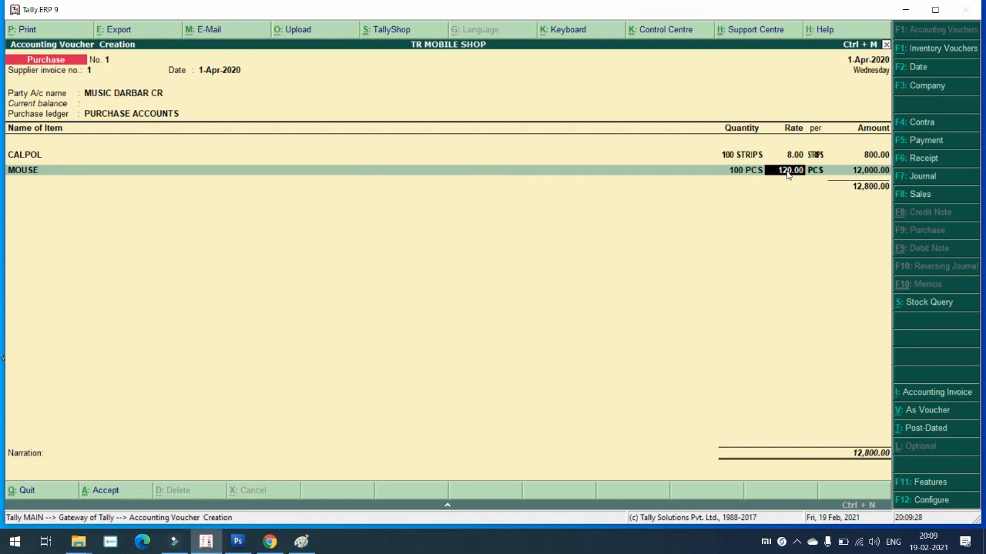
pyautogui.press('Return')
pyautogui.press('Return')
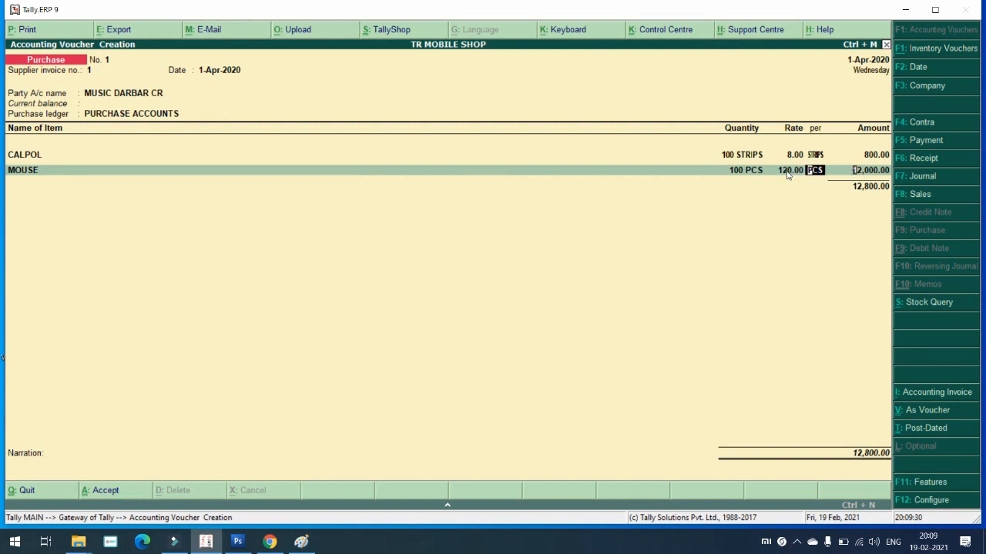
pyautogui.press('Return')
# Step: Add RICE as the third item, 100 KG at 20.00
pyautogui.press('Down')
pyautogui.press('Down')
pyautogui.press('Down')
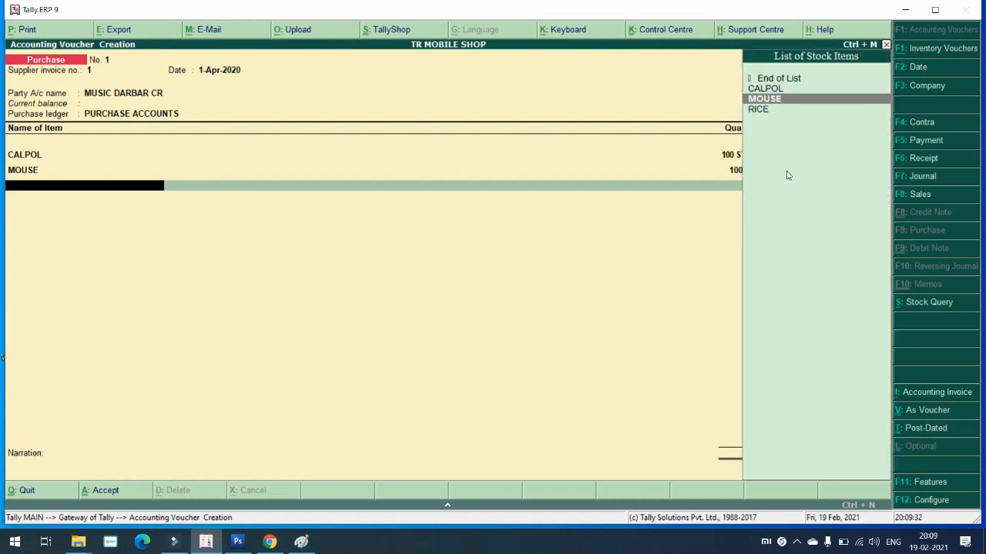
pyautogui.press('Return')
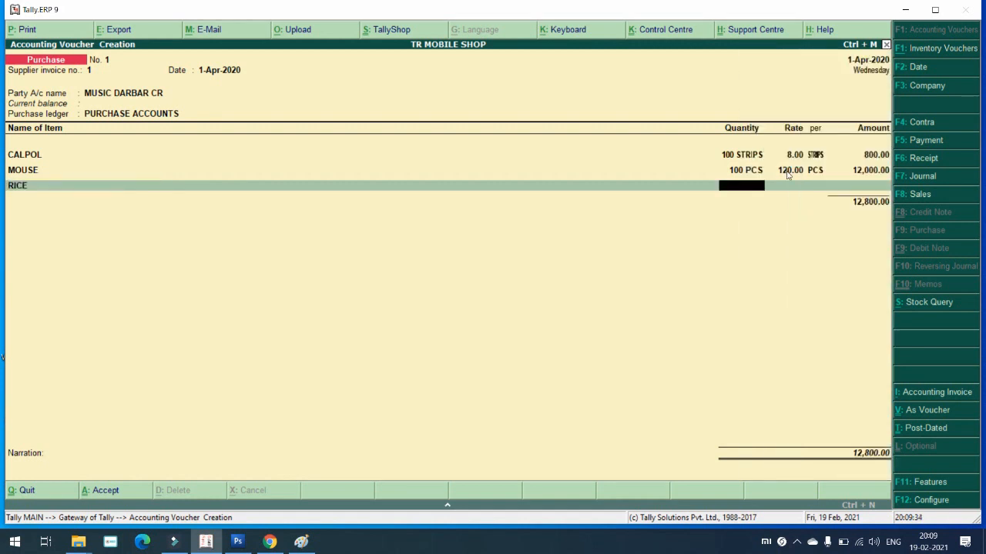
pyautogui.write('100')
pyautogui.press('Return')
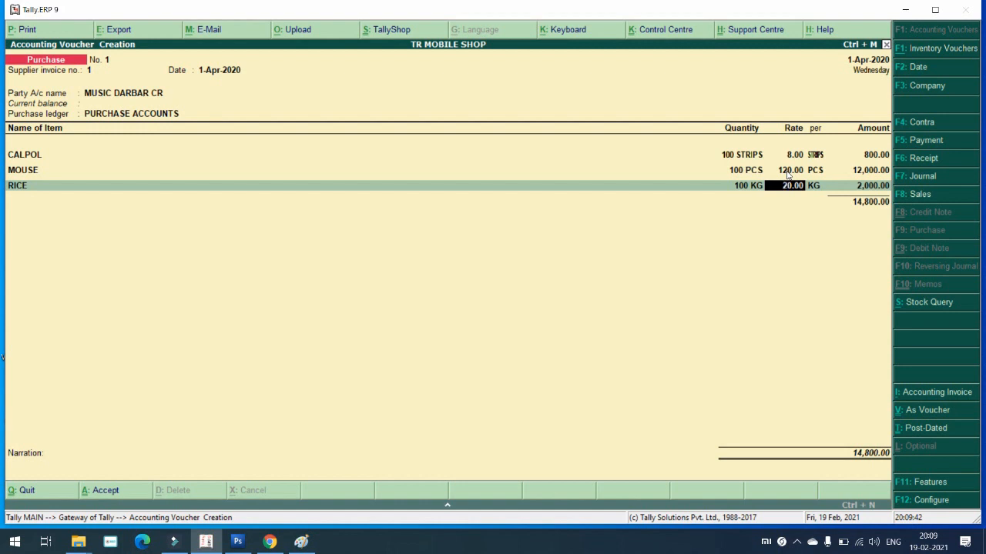
pyautogui.press('Return')
pyautogui.press('Return')
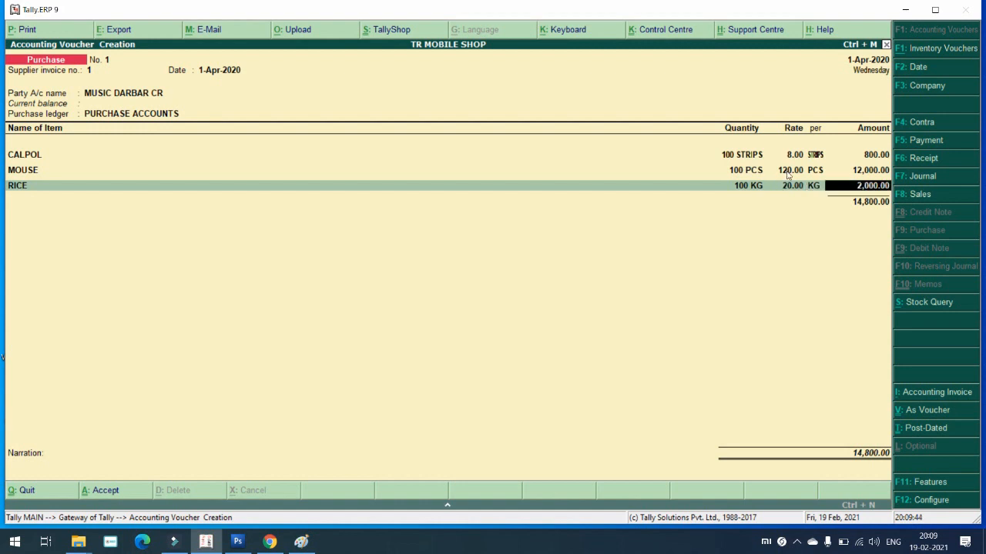
pyautogui.press('Return')
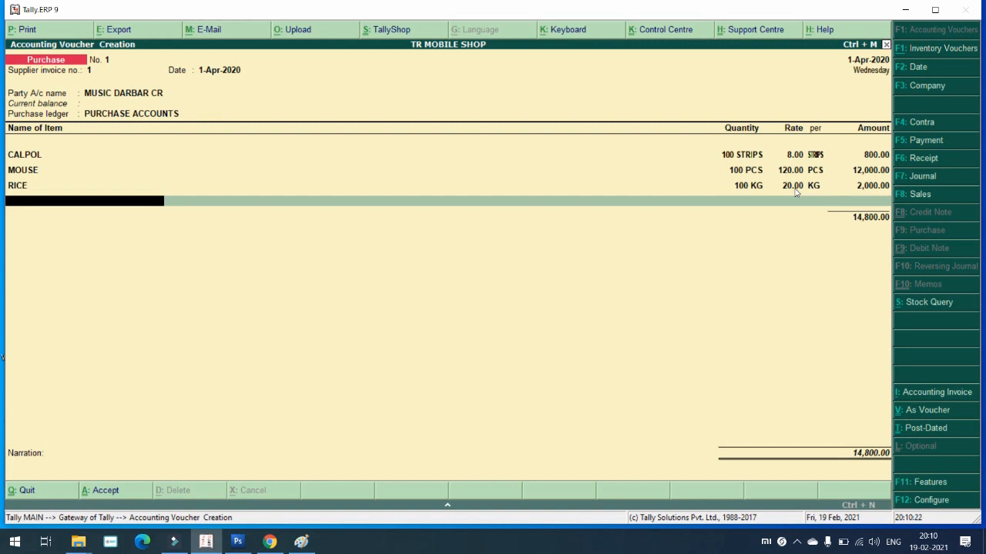
# Step: Print the purchase invoice with preview enabled to show its on-screen preview
pyautogui.hotkey('alt', 'p')
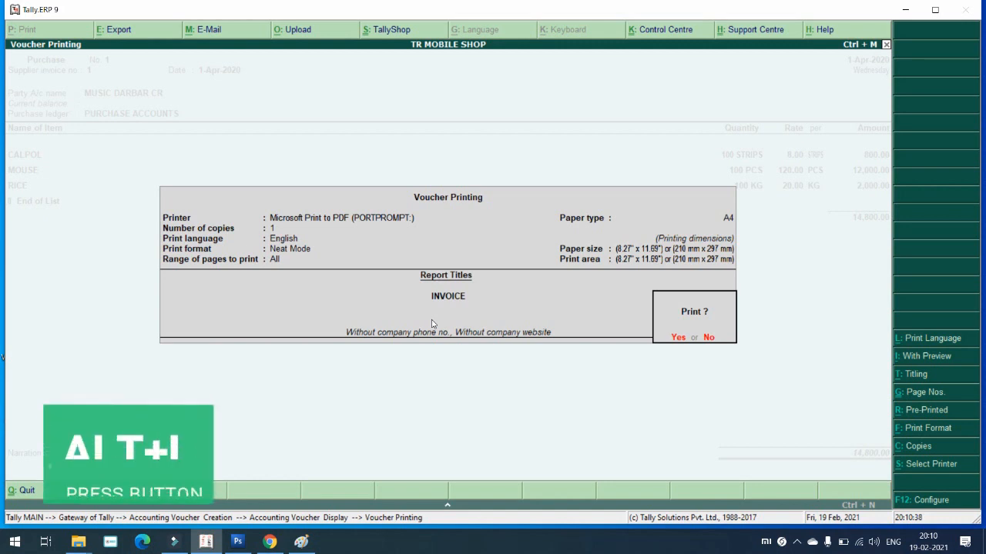
pyautogui.hotkey('alt', 'i')
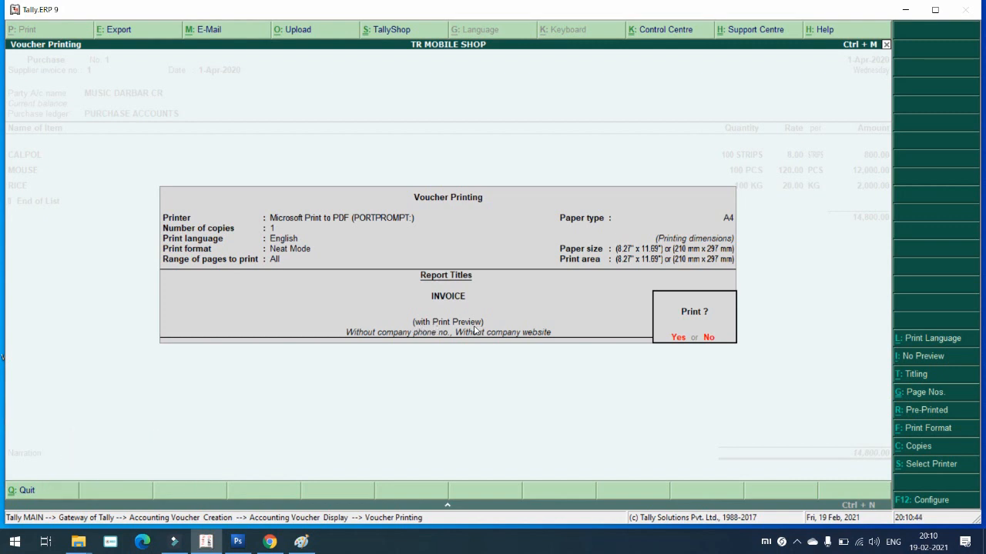
pyautogui.press('Return')
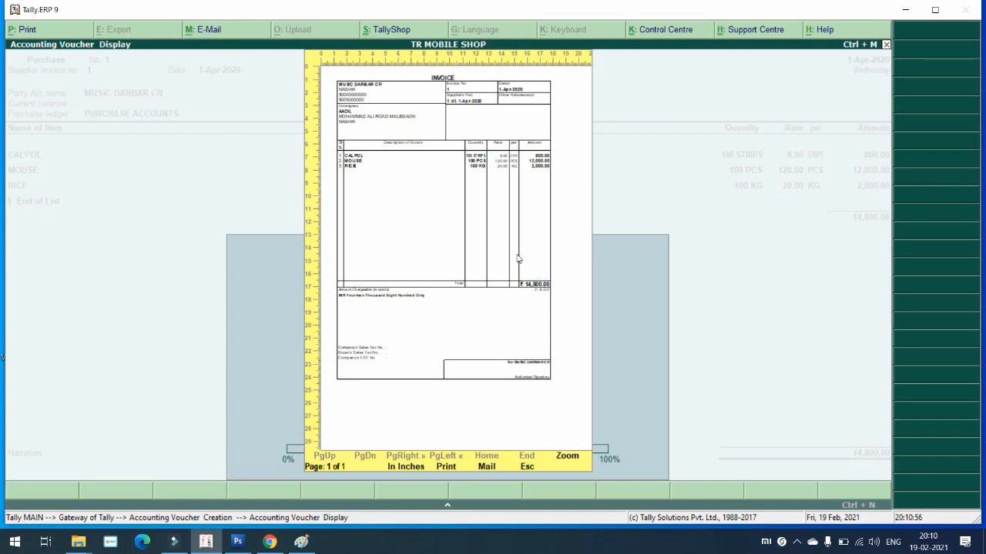
# Step: Zoom the invoice preview to full size and scroll through items, 14,800.00 total and signatory
pyautogui.hotkey('alt', 'z')
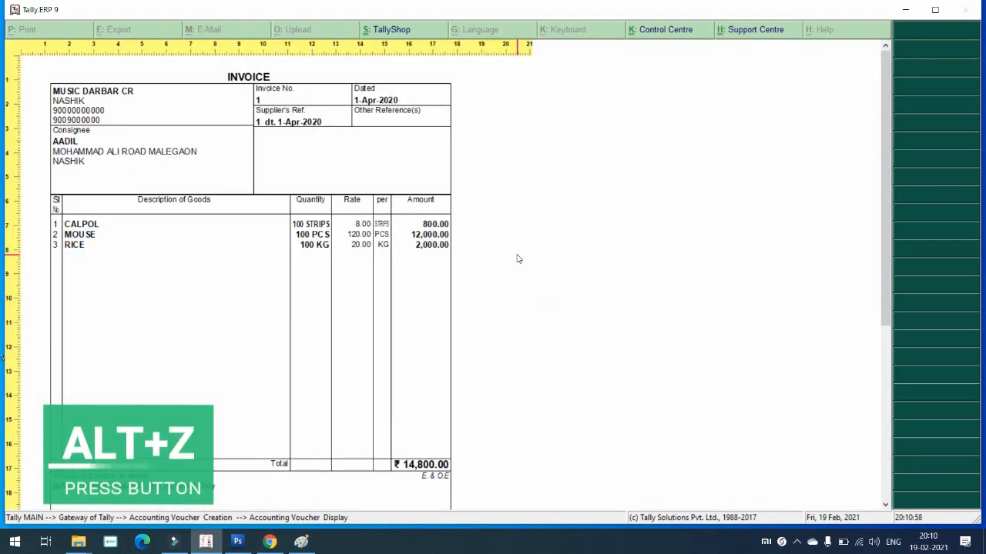
pyautogui.scroll(-6, 195, 204)
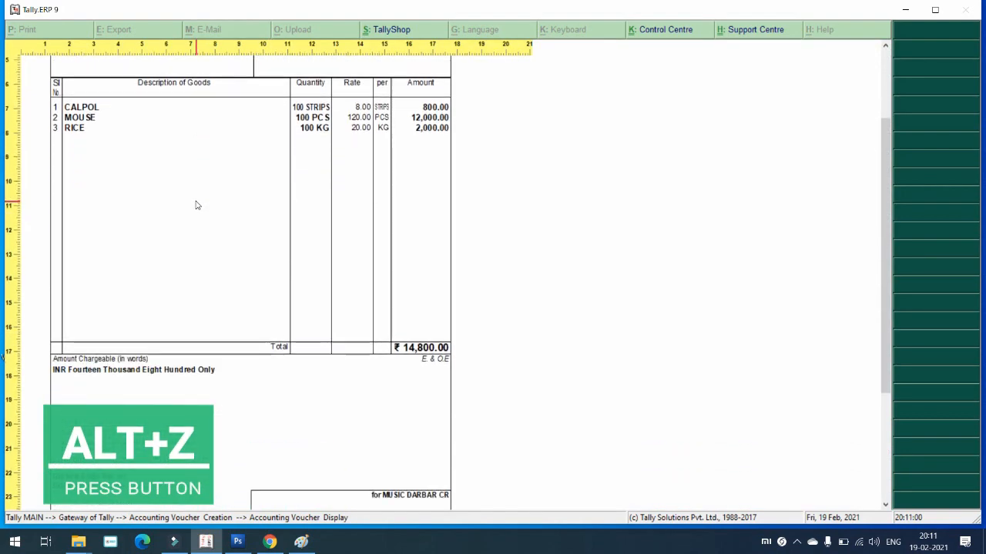
pyautogui.scroll(6, 195, 205)
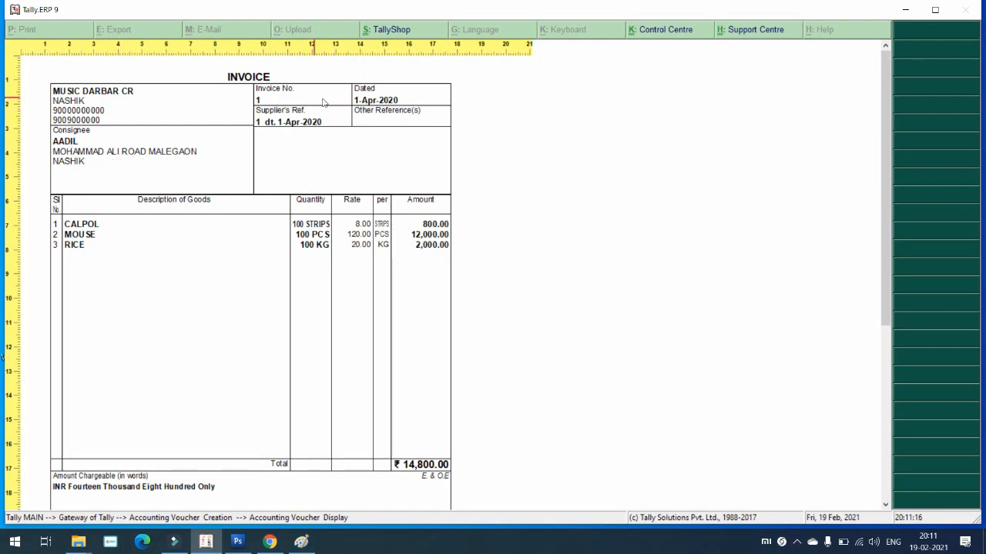
pyautogui.scroll(-2, 262, 162)
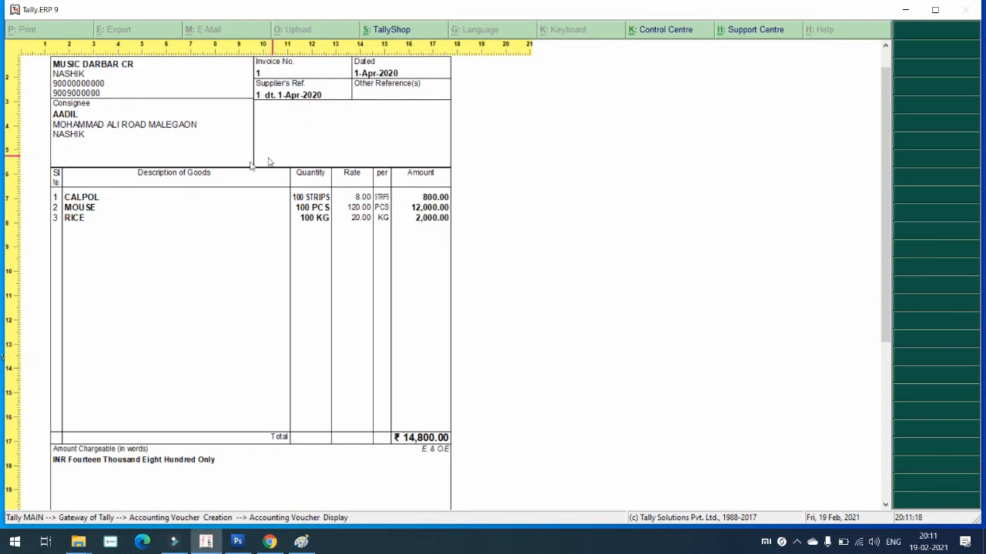
pyautogui.scroll(-1, 76, 221)
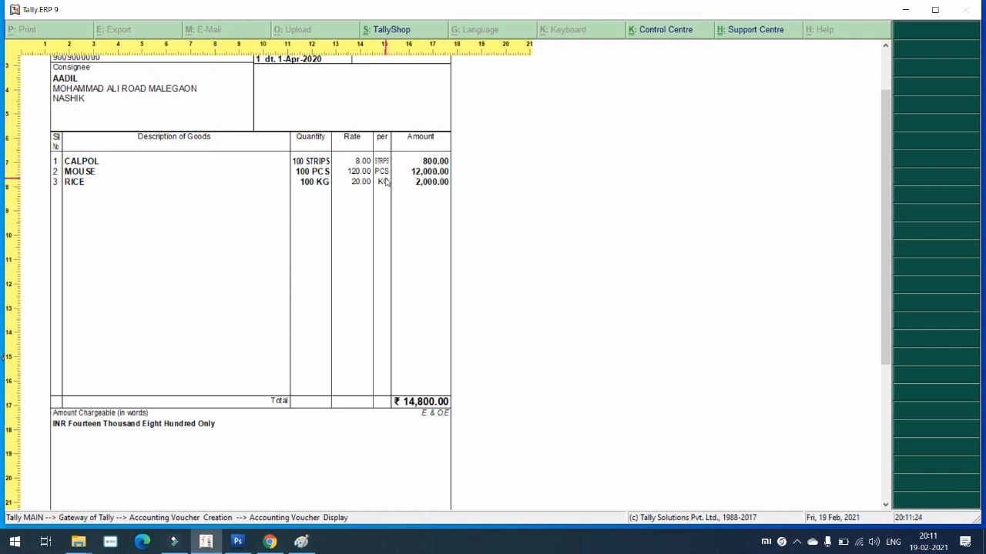
pyautogui.scroll(-5, 259, 266)
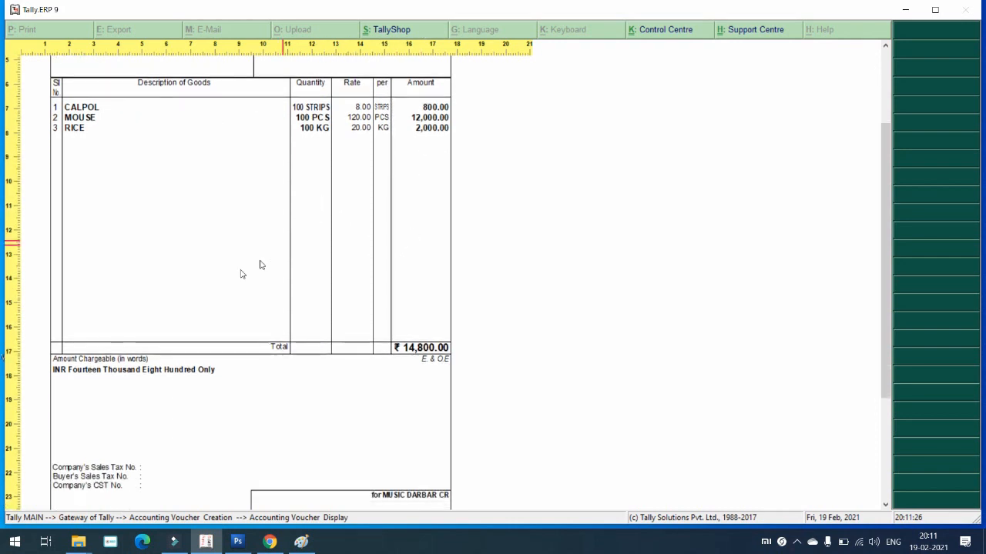
pyautogui.scroll(-4, 83, 330)
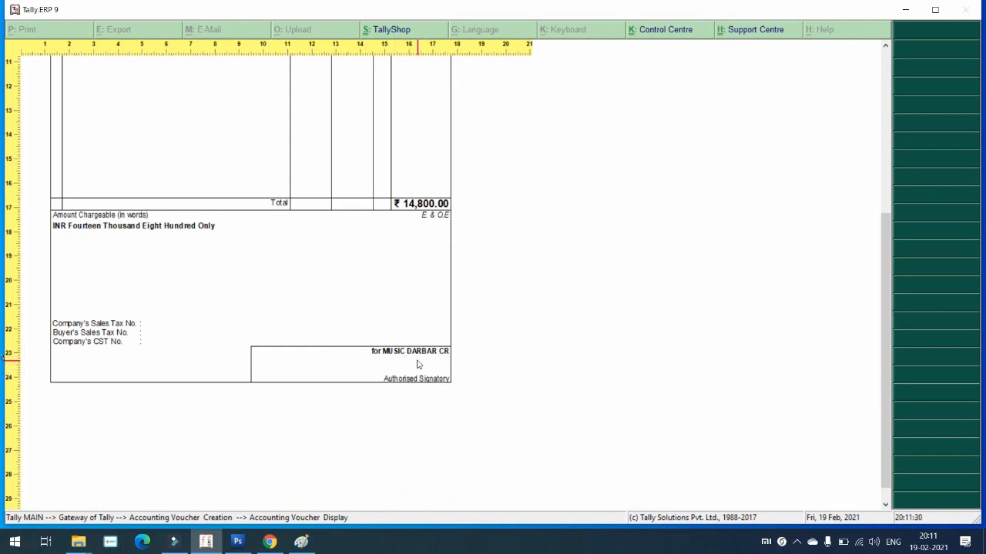
pyautogui.scroll(-1, 421, 364)
pyautogui.scroll(9, 413, 348)
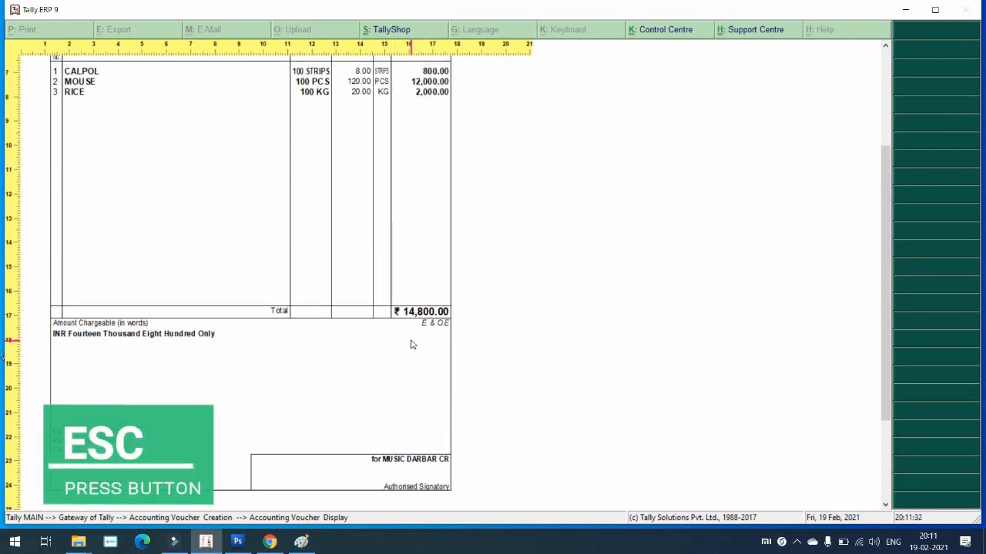
# Step: Close the invoice preview and accept the 14,800.00 purchase voucher to save it
pyautogui.press('Escape')
pyautogui.press('Escape')
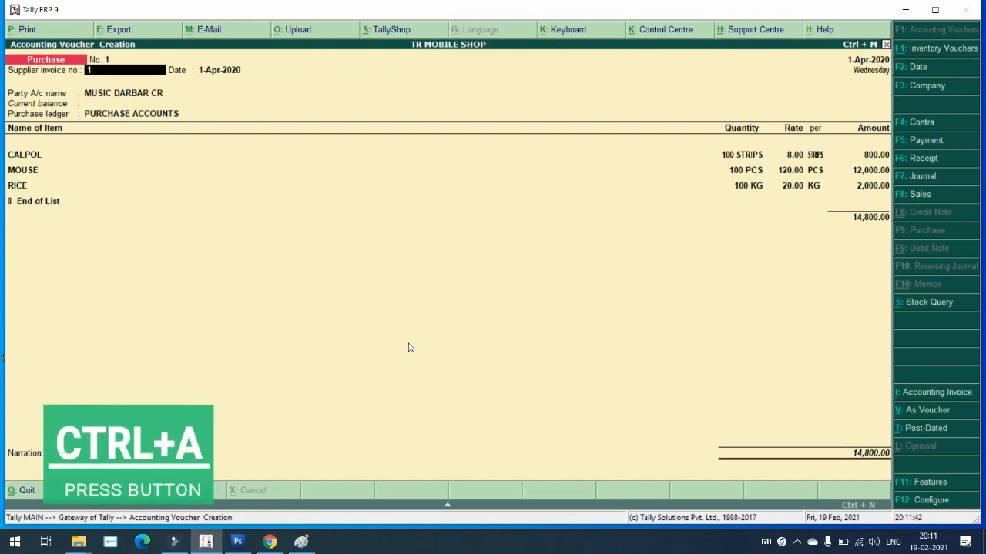
pyautogui.hotkey('ctrl', 'a')
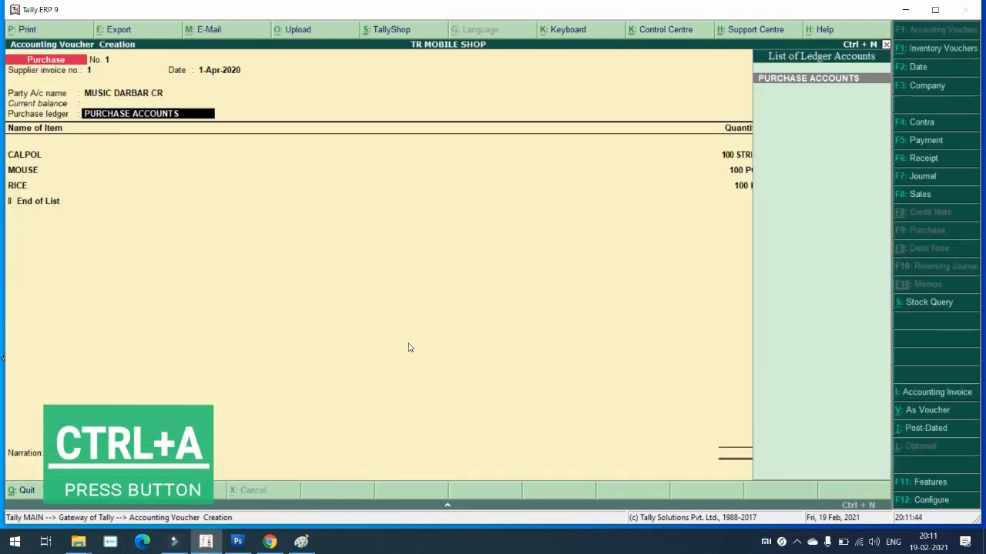
pyautogui.press('Return')
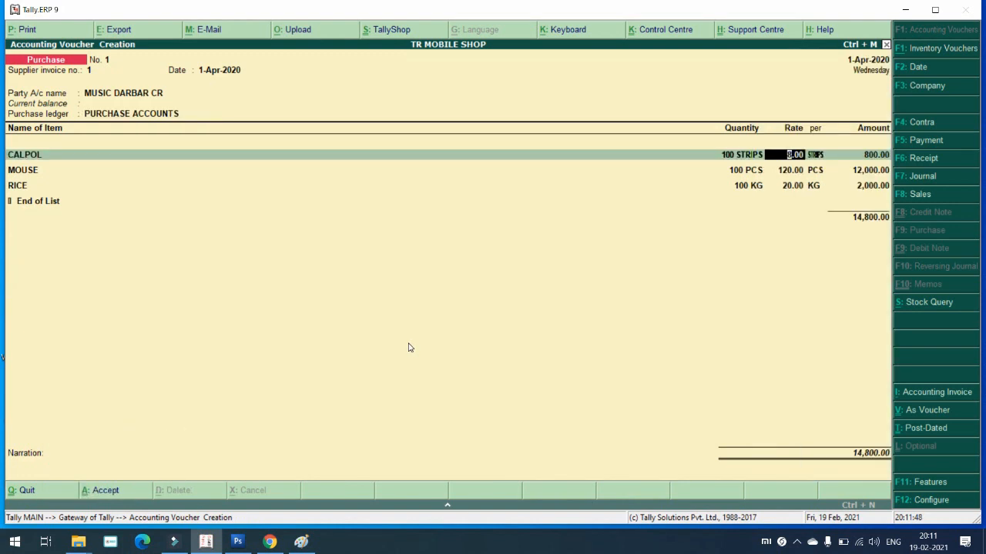
pyautogui.hotkey('ctrl', 'a')
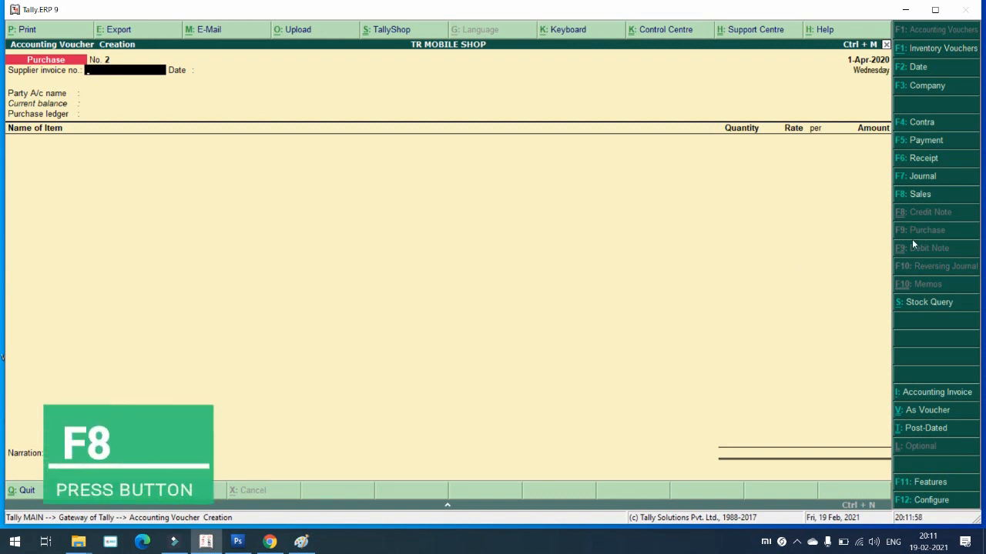
# Step: Start a sales voucher with reference 1 and choose the customer's ledger as party
pyautogui.click(903, 198)
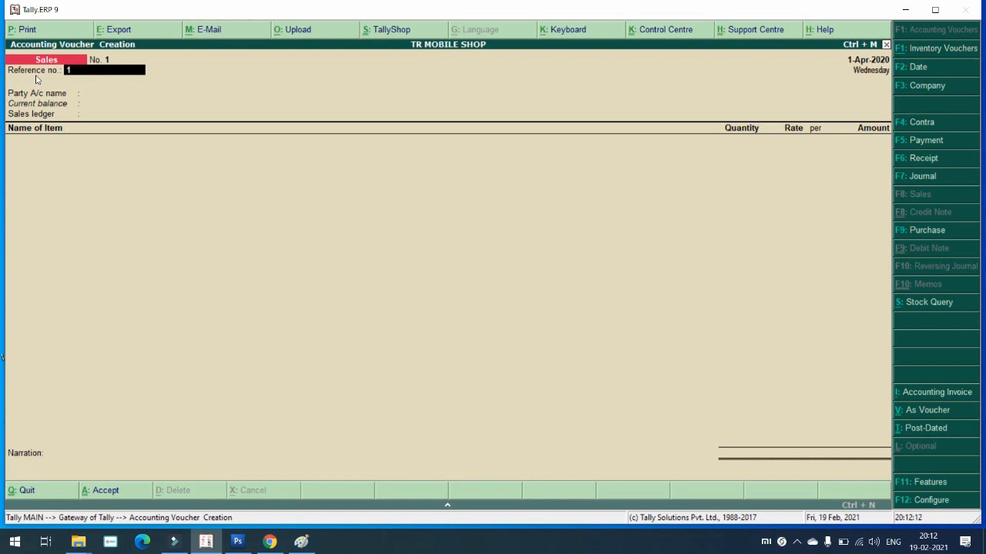
pyautogui.press('Return')
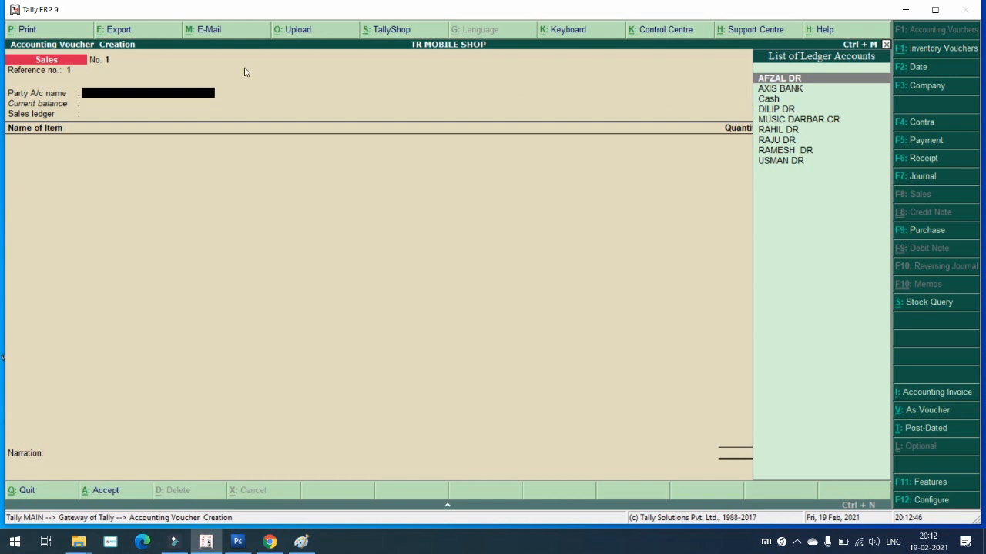
pyautogui.press('Return')
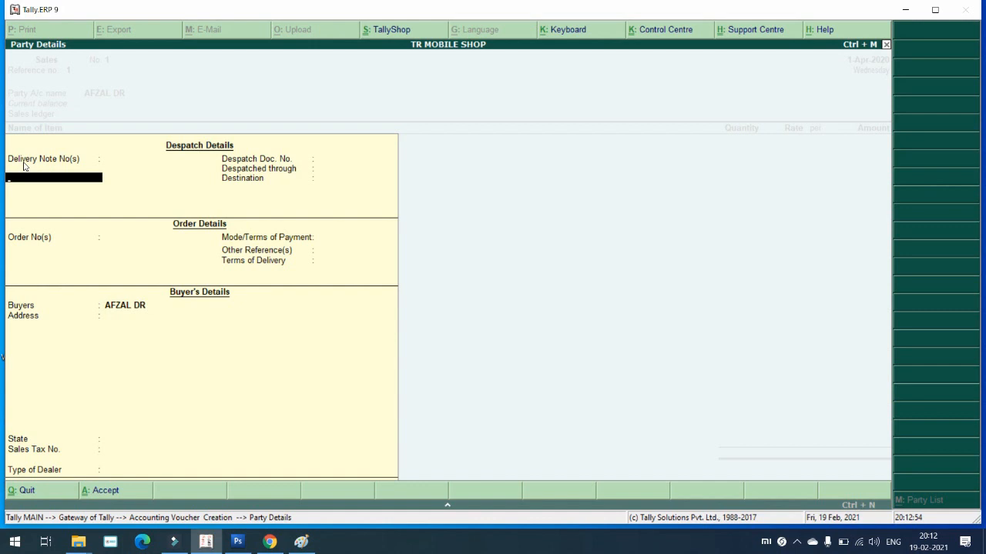
# Step: Enter delivery note 1, despatch doc MH 15 J1212, despatched through BUS to NASHIL
pyautogui.write('1')
pyautogui.press('Return')
pyautogui.press('Return')
pyautogui.press('Return')
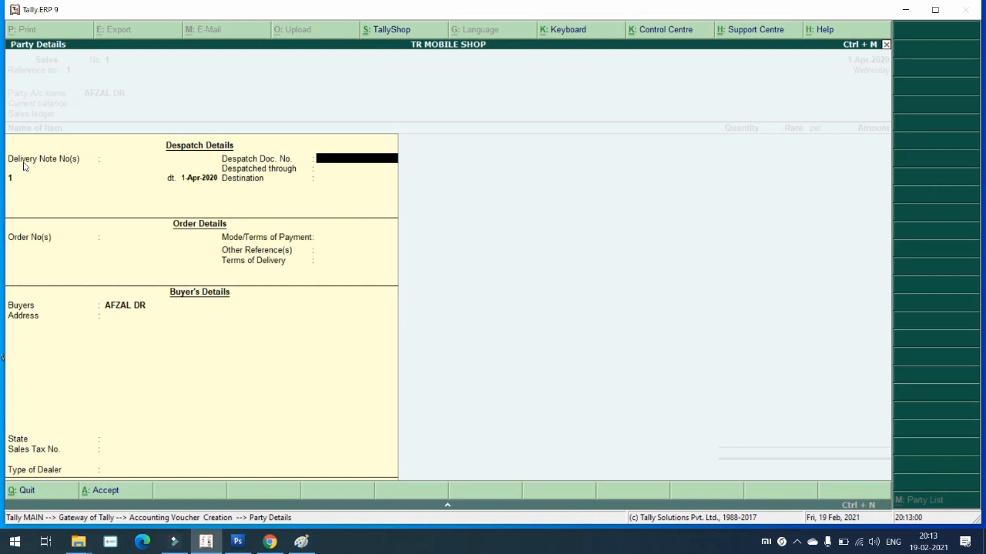
pyautogui.press('capslock')
pyautogui.write('MH 15')
pyautogui.write(' JJJ')
pyautogui.press('BackSpace')
pyautogui.press('BackSpace')
pyautogui.press('BackSpace')
pyautogui.write('1212')
pyautogui.press('Return')
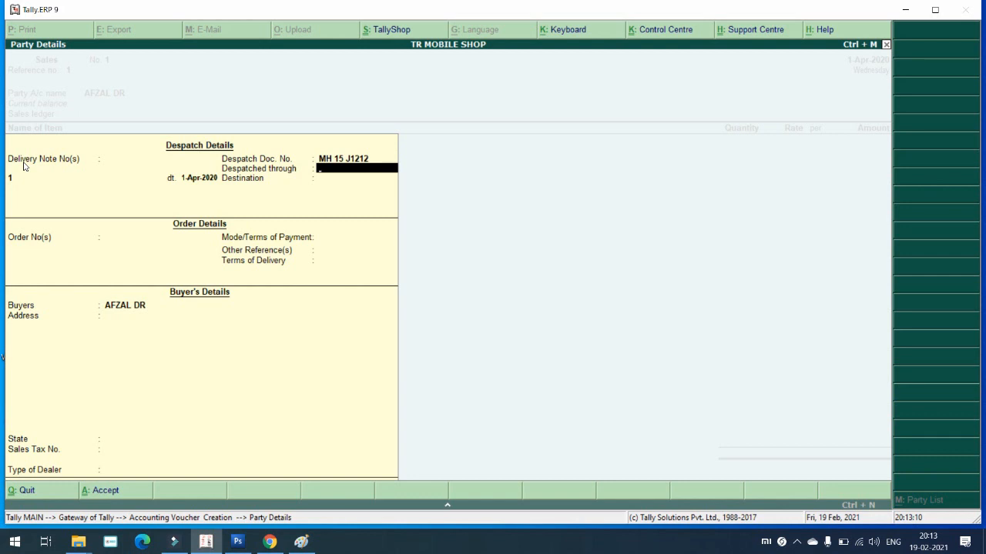
pyautogui.write('BUS')
pyautogui.press('Return')
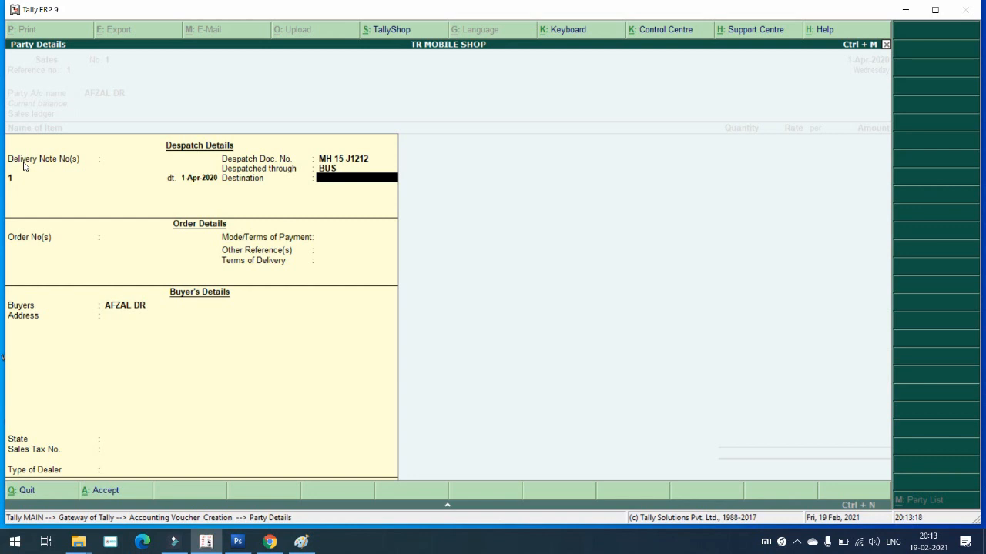
pyautogui.write('NASHILK')
pyautogui.press('BackSpace')
pyautogui.press('Return')
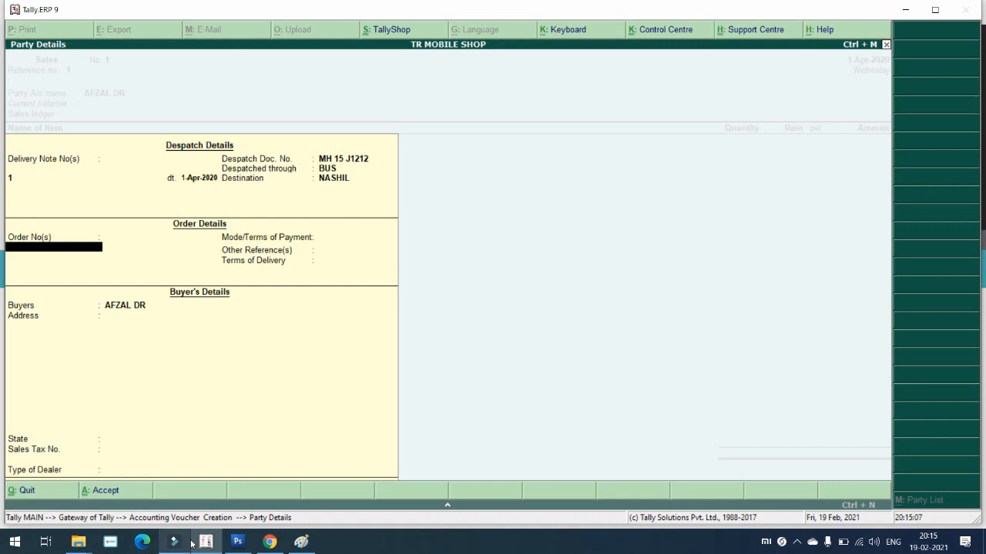
# Step: Enter order number 1, payment terms 2 and terms of delivery 1
pyautogui.press('Return')
pyautogui.press('Return')
pyautogui.press('Return')
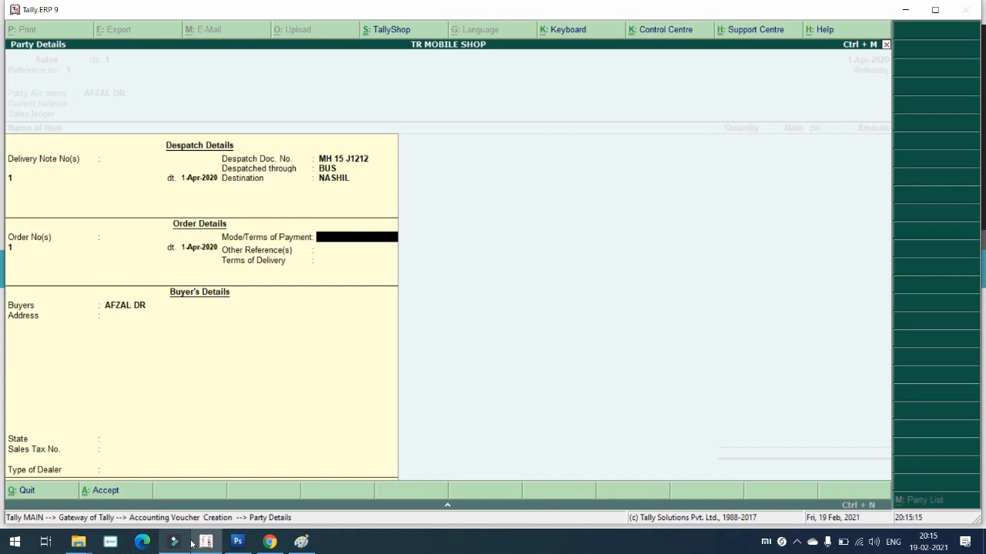
pyautogui.write('2')
pyautogui.press('Return')
pyautogui.press('Return')
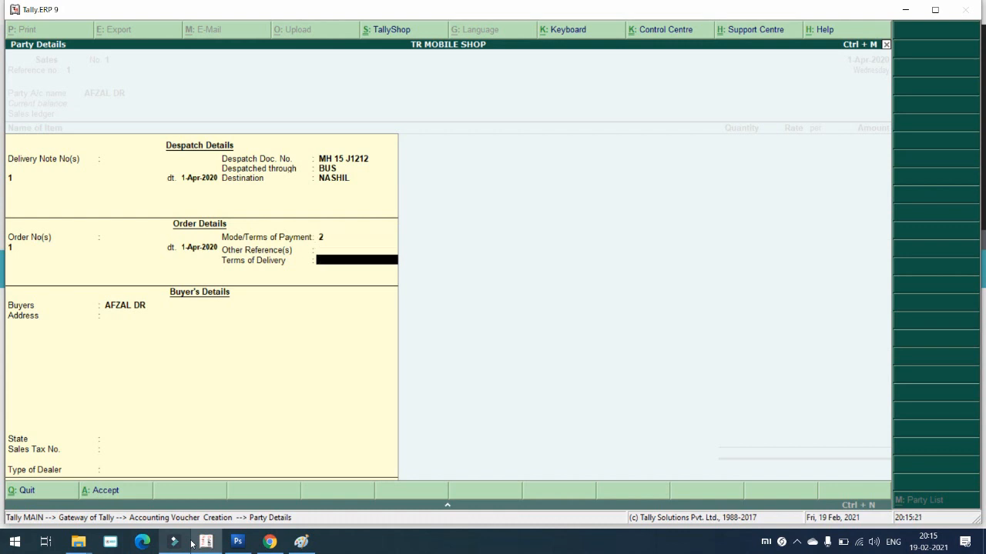
pyautogui.write('1')
pyautogui.press('Return')
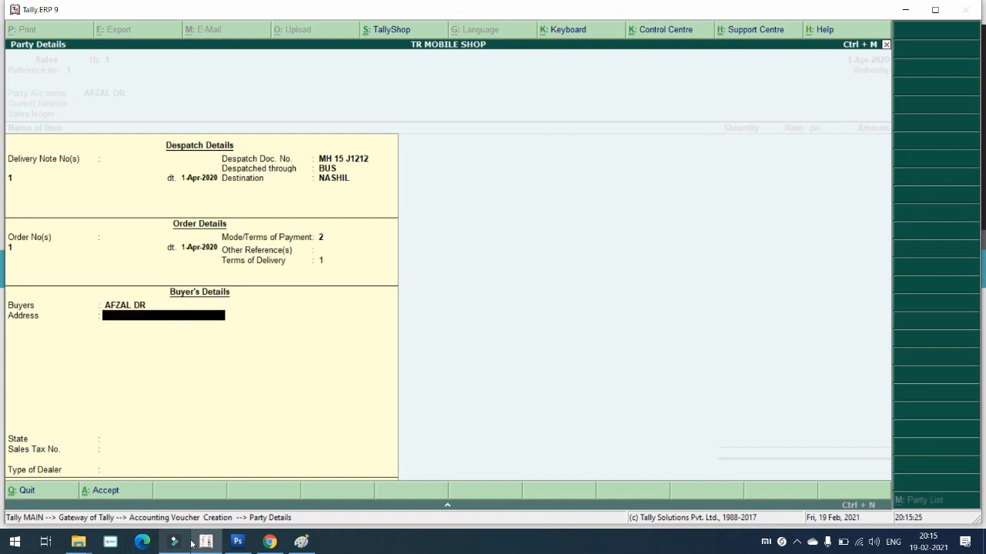
# Step: Enter the buyer's street address line and phone number
pyautogui.write('999999')
pyautogui.press('BackSpace')
pyautogui.press('BackSpace')
pyautogui.press('BackSpace')
pyautogui.press('BackSpace')
pyautogui.press('BackSpace')
pyautogui.press('BackSpace')
pyautogui.write('M')
pyautogui.press('BackSpace')
pyautogui.write('MOMINPURA  MA')
pyautogui.press('BackSpace')
pyautogui.write('ALEGAON')
pyautogui.press('Return')
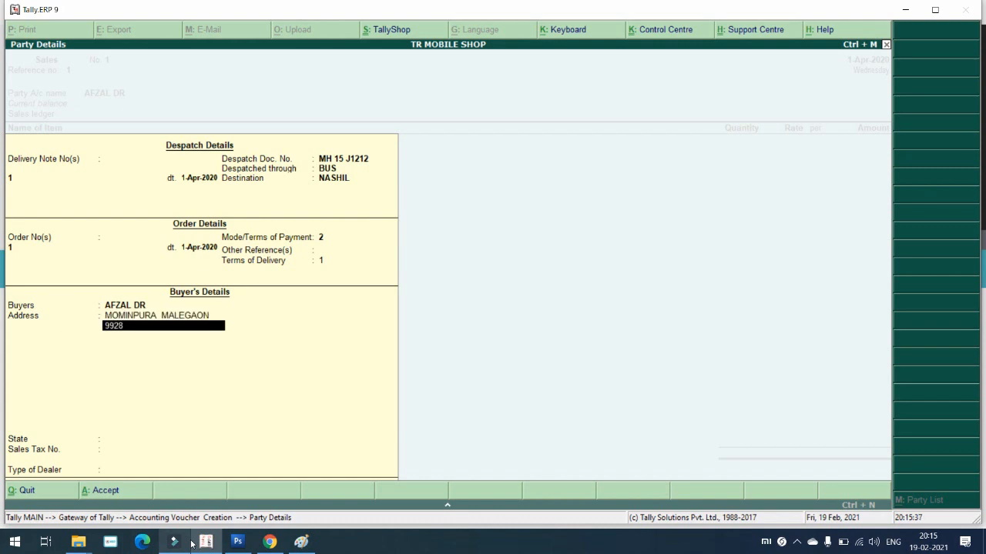
pyautogui.write('33333333333')
pyautogui.press('Return')
pyautogui.press('Return')
pyautogui.press('Return')
# Step: Set the buyer's state to Maharashtra and dealer type Regular
pyautogui.press('BackSpace')
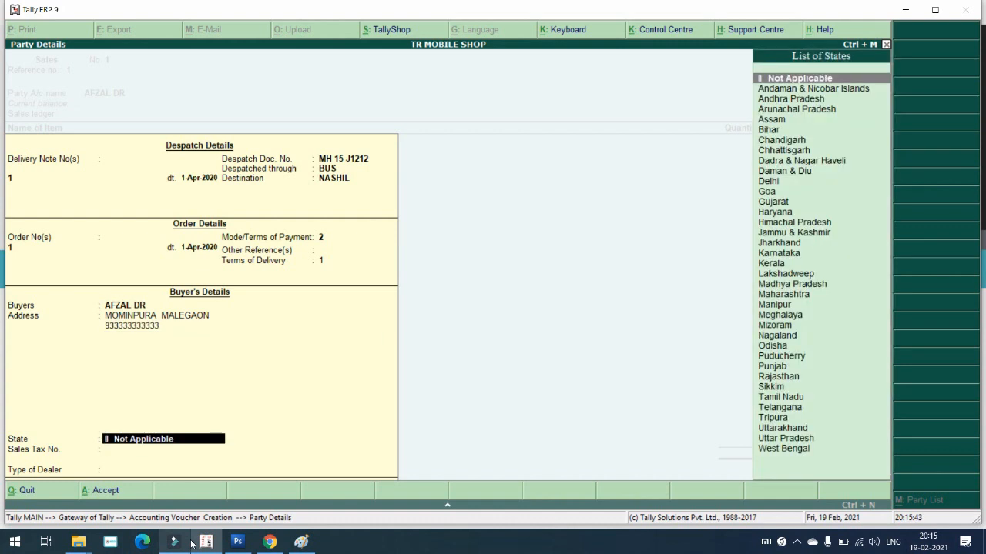
pyautogui.write('maha')
pyautogui.press('Return')
pyautogui.press('Return')
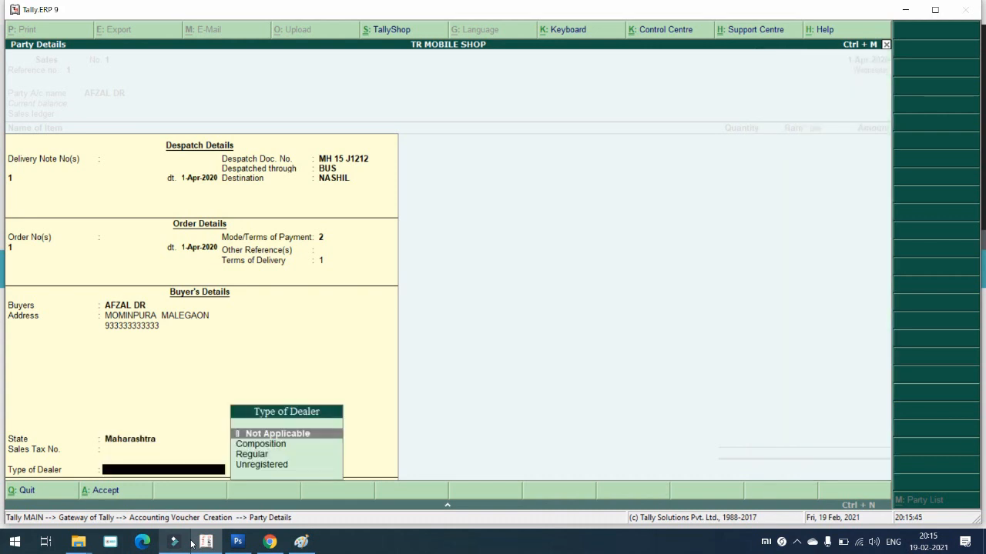
pyautogui.press('Down')
pyautogui.press('Down')
pyautogui.press('Return')
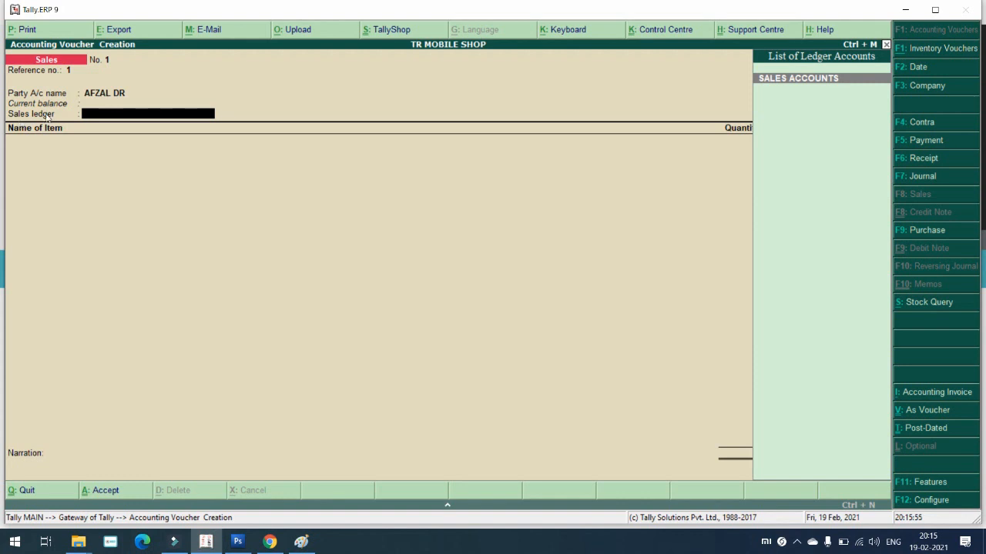
# Step: Use SALES ACCOUNTS as the ledger and bill CALPOL, 10 STRIPS at 10.00
pyautogui.press('Return')
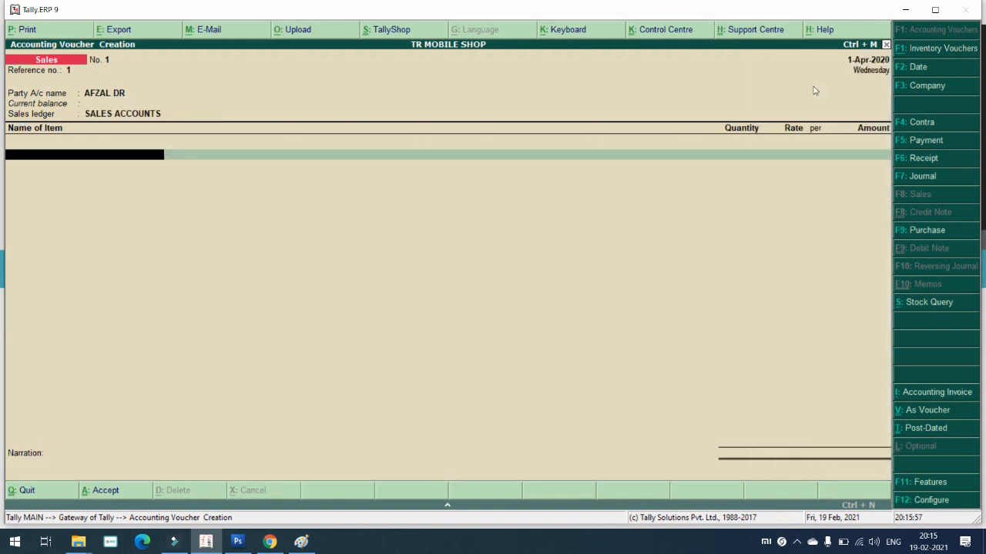
pyautogui.press('space')
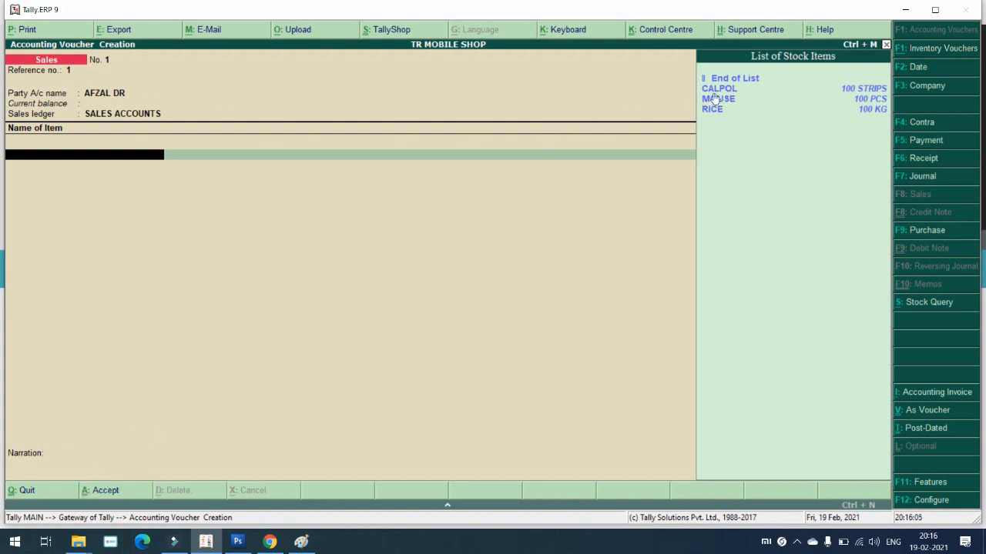
pyautogui.click(718, 90)
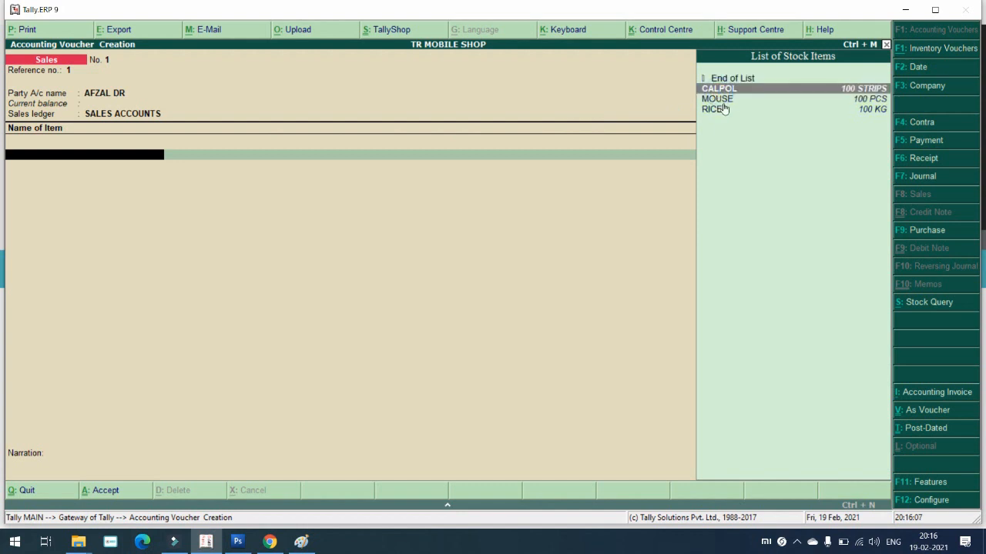
pyautogui.click(716, 99)
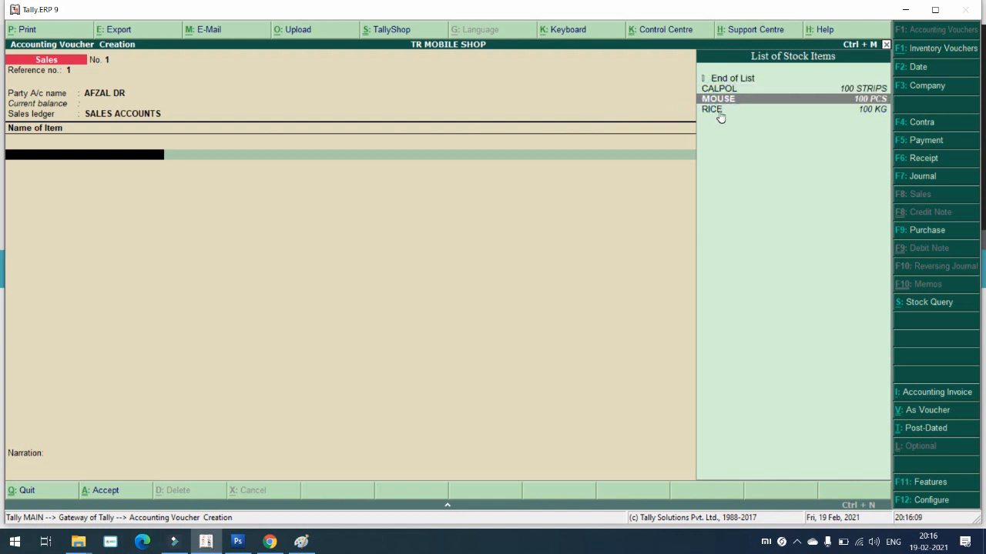
pyautogui.click(718, 111)
pyautogui.click(724, 90)
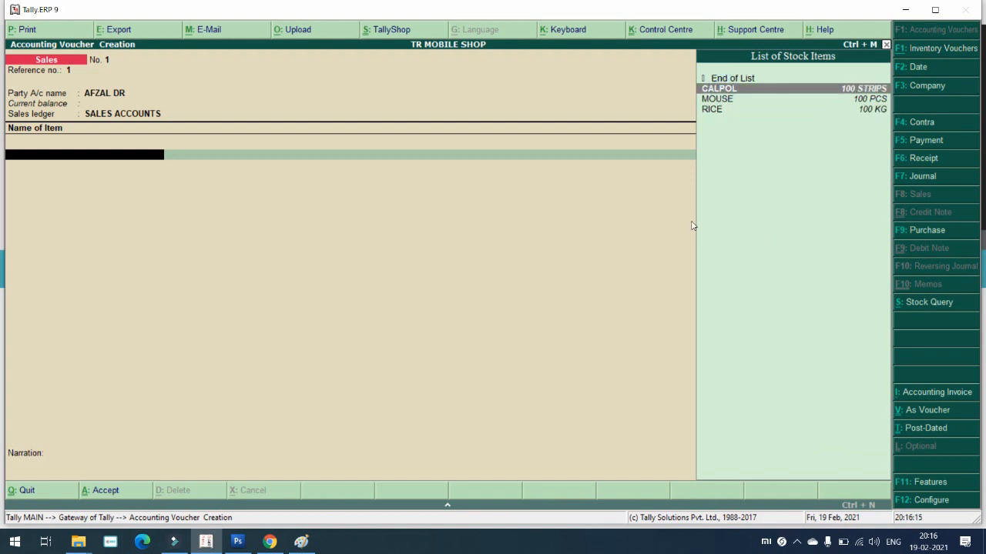
pyautogui.press('Return')
pyautogui.write('100')
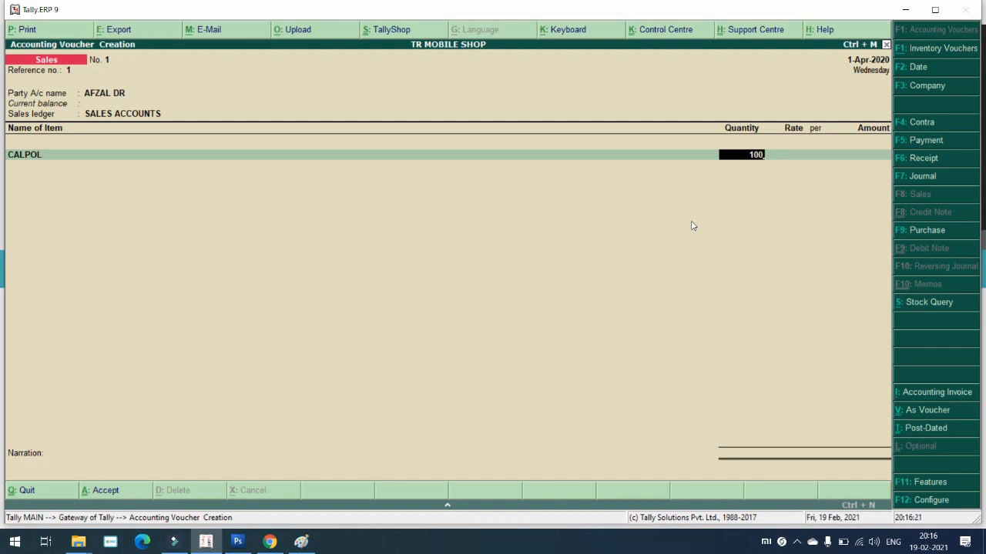
pyautogui.press('BackSpace')
pyautogui.press('Return')
pyautogui.press('Return')
pyautogui.press('Return')
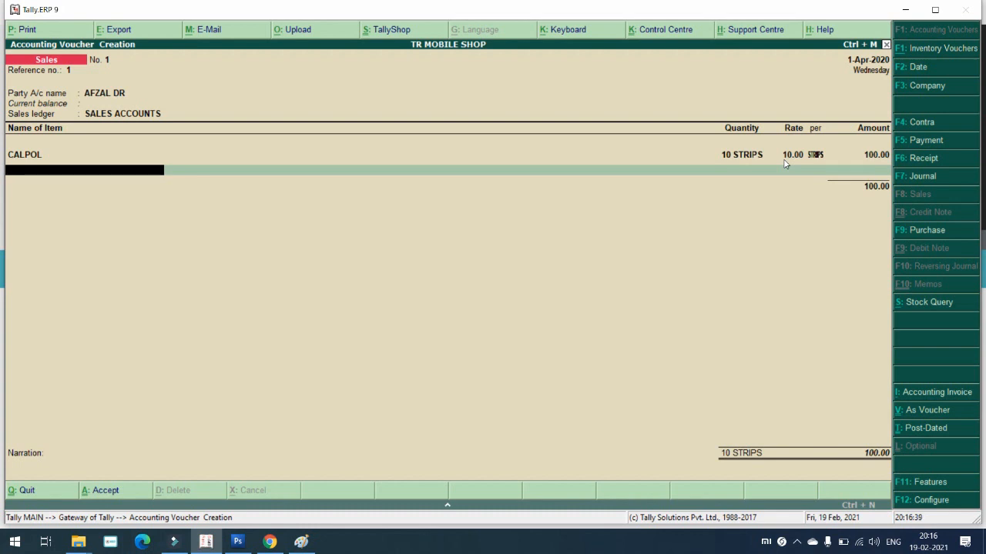
# Step: Add MOUSE, 10 PCS at 150.00 for 1,500.00
pyautogui.press('space')
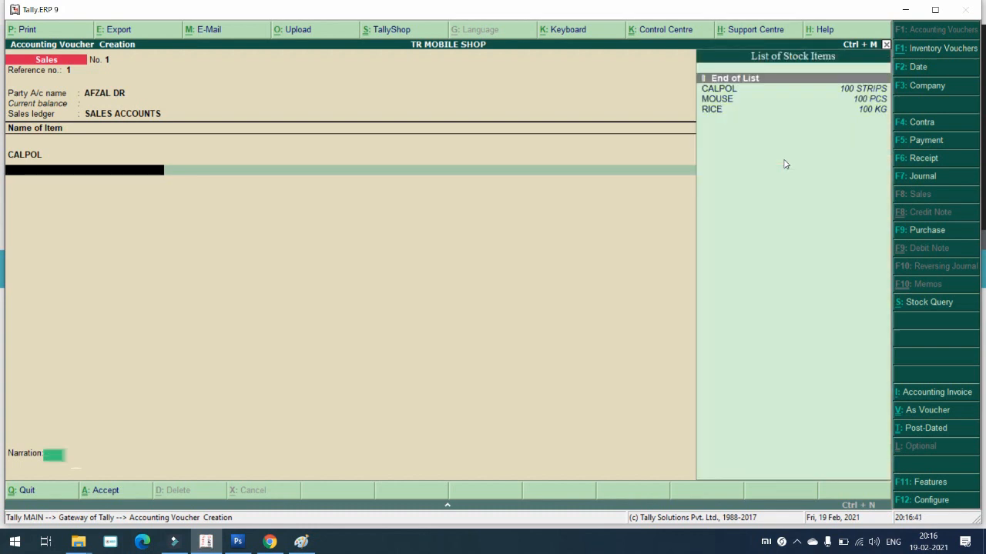
pyautogui.press('Down')
pyautogui.press('Down')
pyautogui.press('Return')
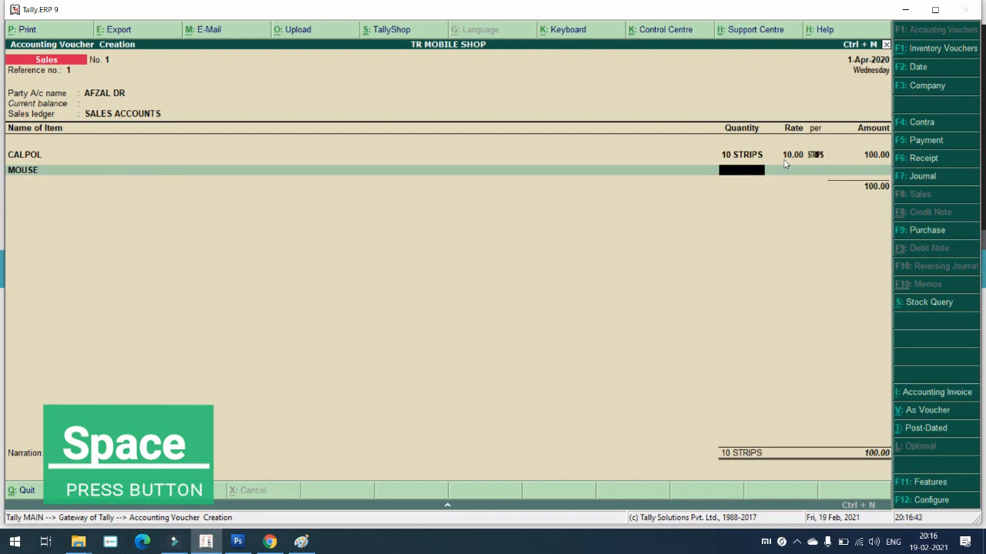
pyautogui.write('10')
pyautogui.press('Return')
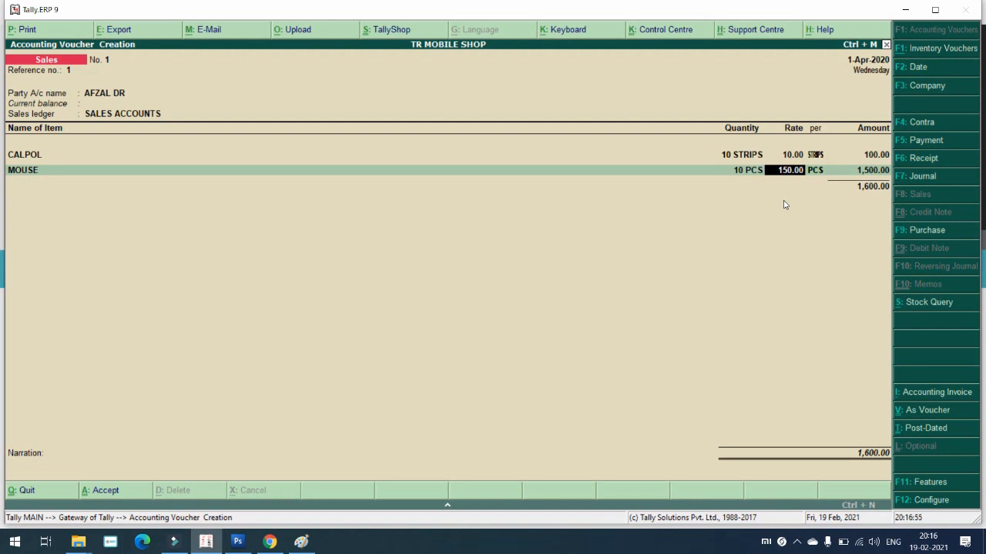
pyautogui.press('Return')
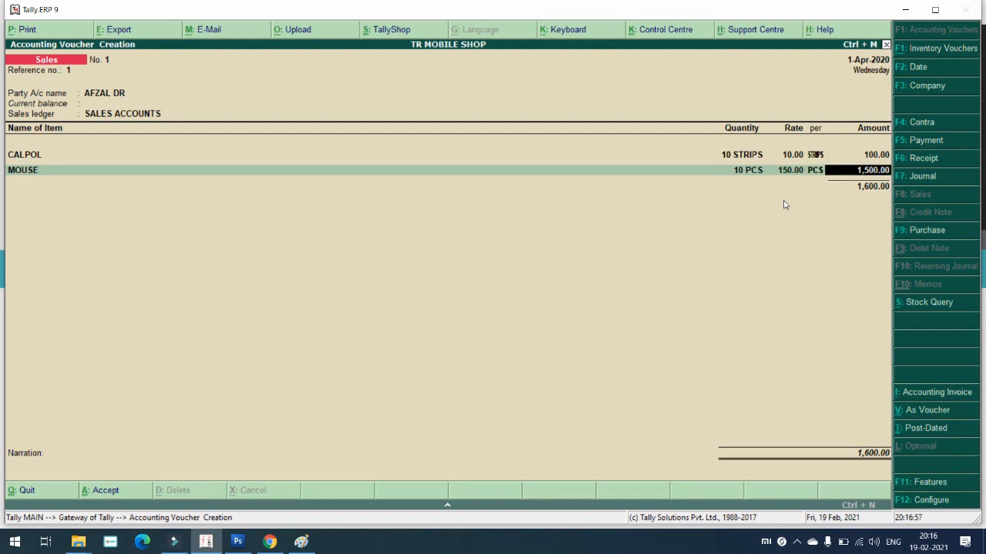
pyautogui.press('Return')
# Step: Add RICE, 10 KG at 25.00, and end the item lines
pyautogui.press('space')
pyautogui.press('Down')
pyautogui.press('Down')
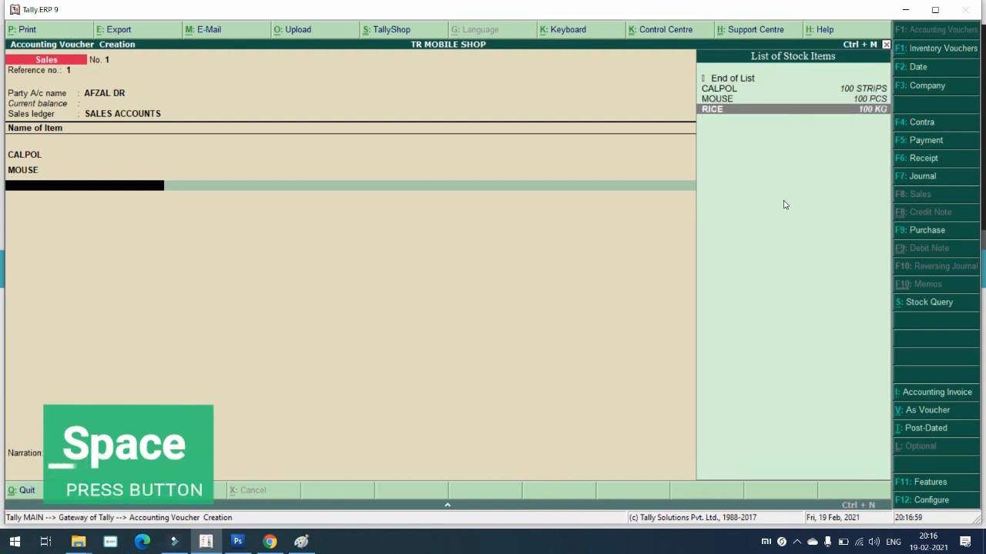
pyautogui.press('Return')
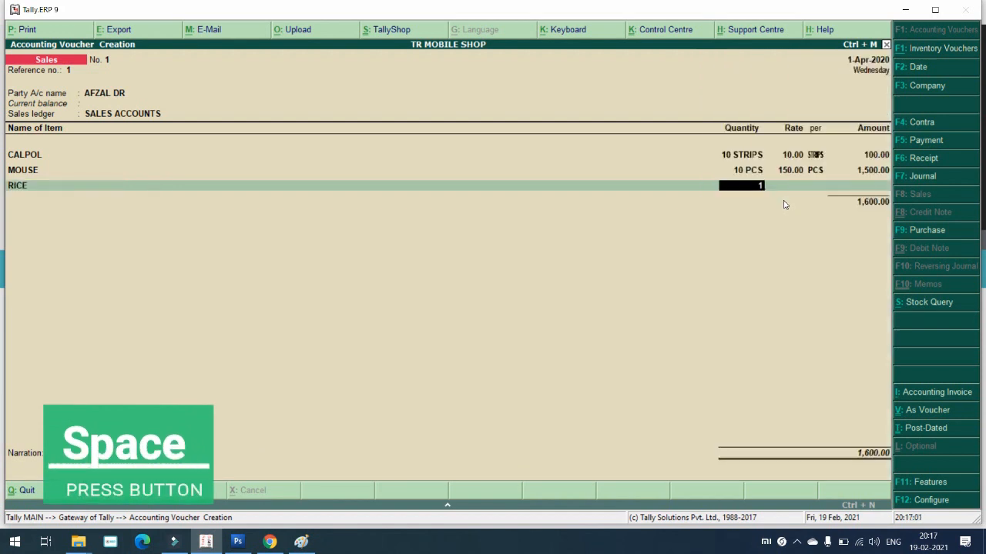
pyautogui.write('10')
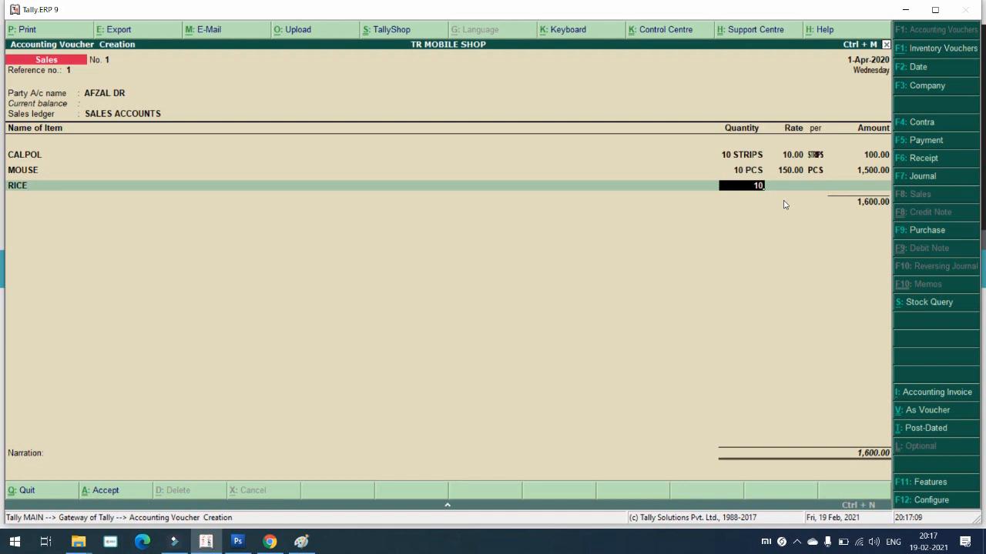
pyautogui.press('Return')
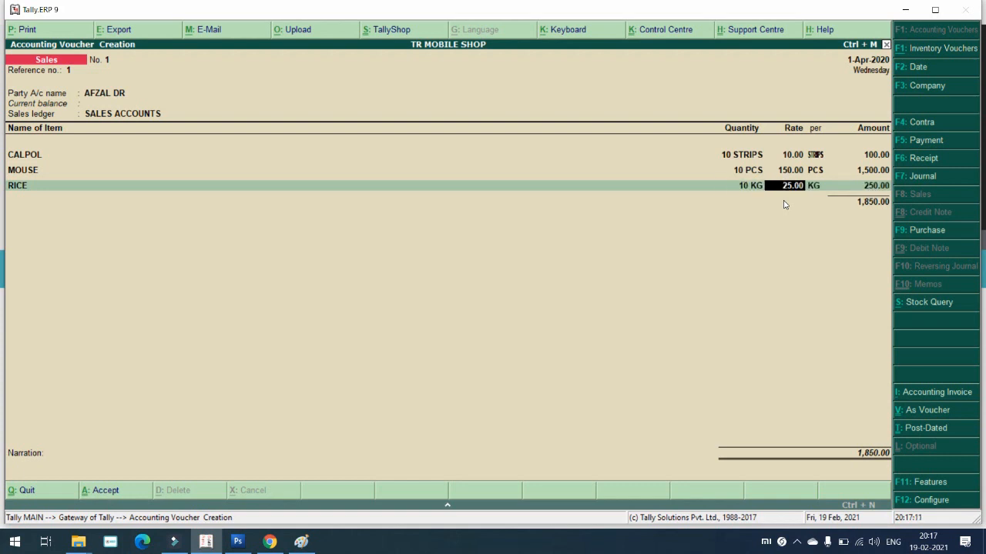
pyautogui.press('Return')
pyautogui.press('Return')
pyautogui.press('Return')
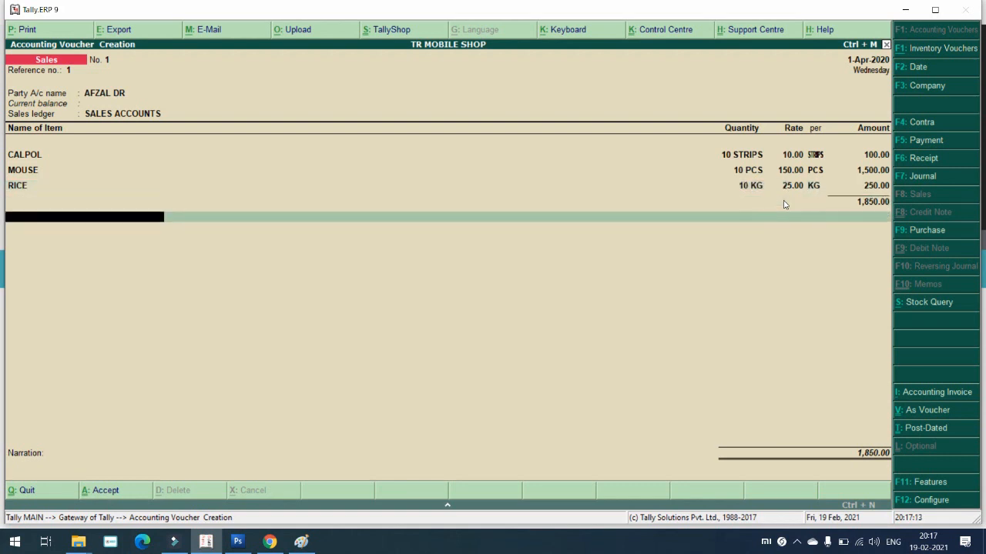
pyautogui.press('Return')
pyautogui.press('Return')
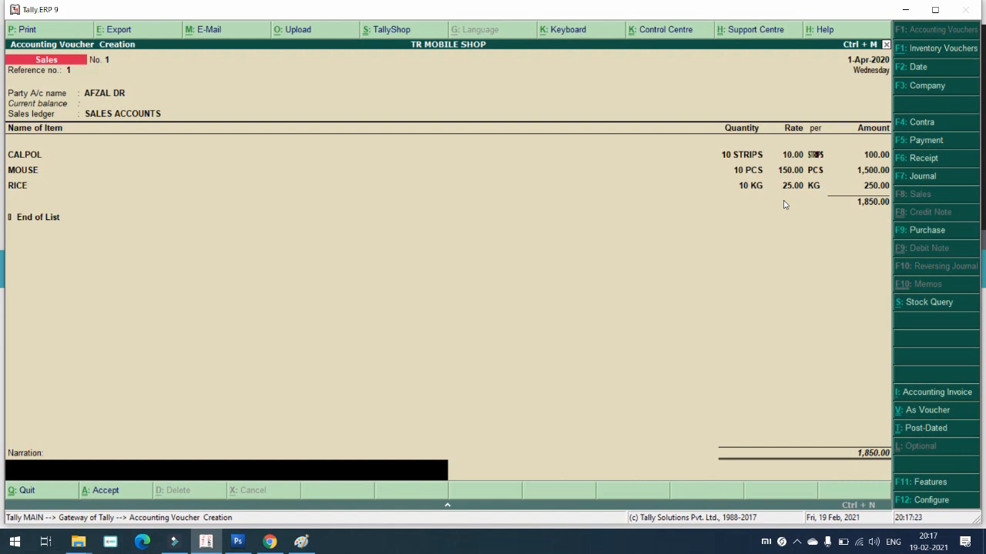
# Step: Save the sales voucher without narration, review saved voucher No. 1, then return to No. 2
pyautogui.press('Return')
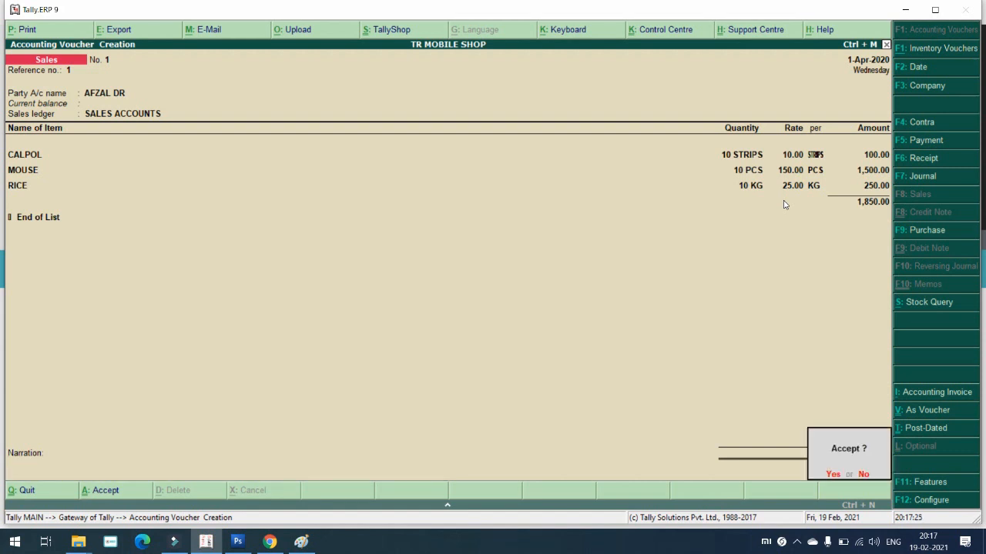
pyautogui.press('Return')
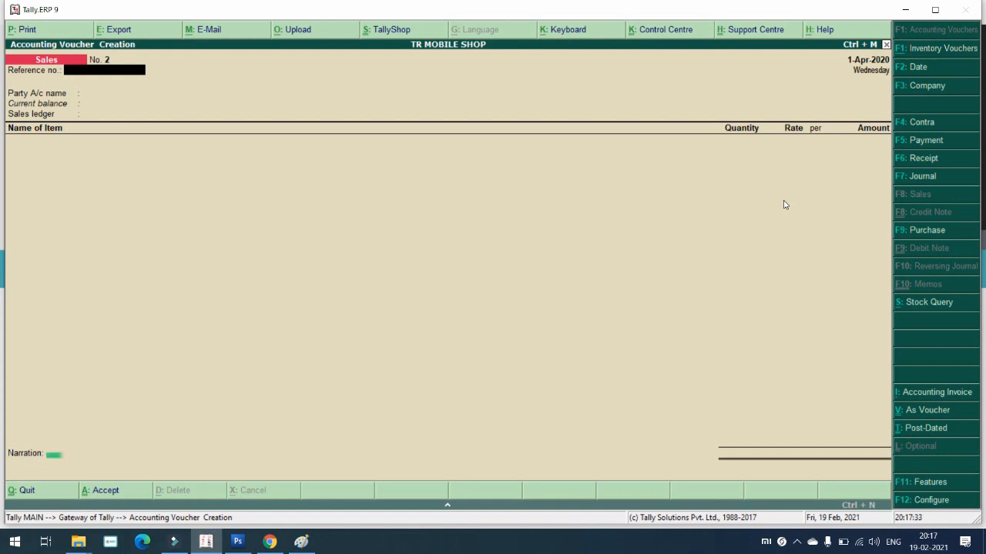
pyautogui.press('pageup')
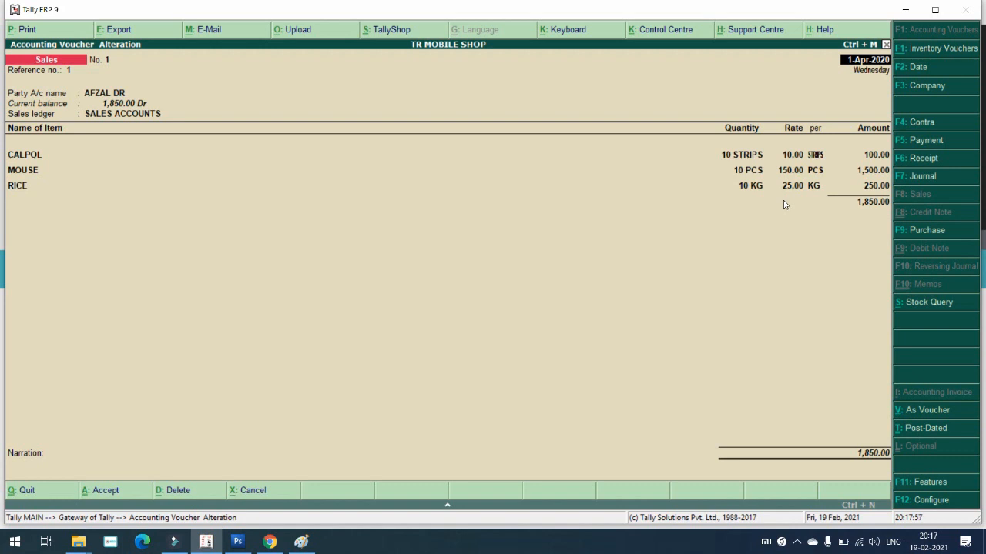
pyautogui.press('pagedown')
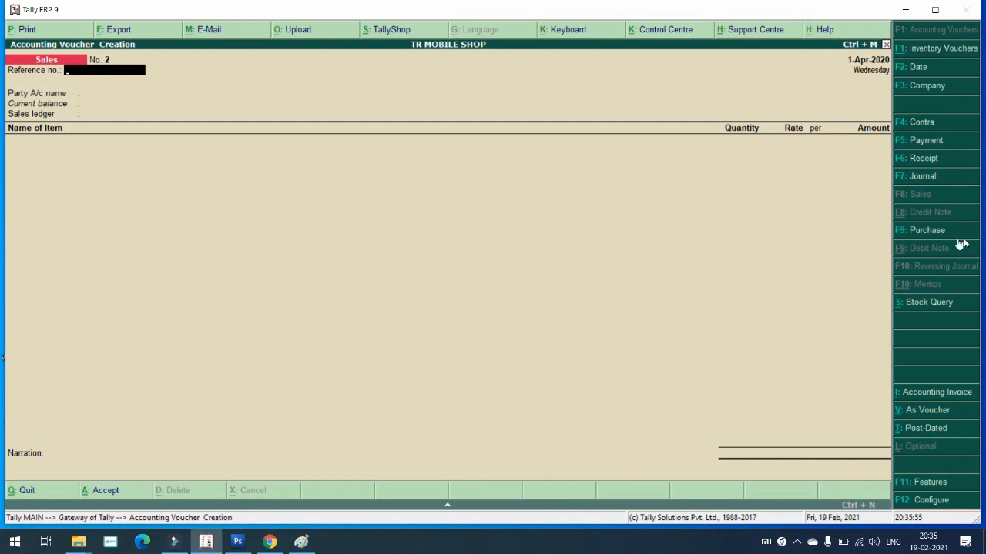
# Step: Open Receipt No. 1 and credit the customer's ledger 1,850.00, Agst Ref to pending bill 1
pyautogui.click(920, 159)
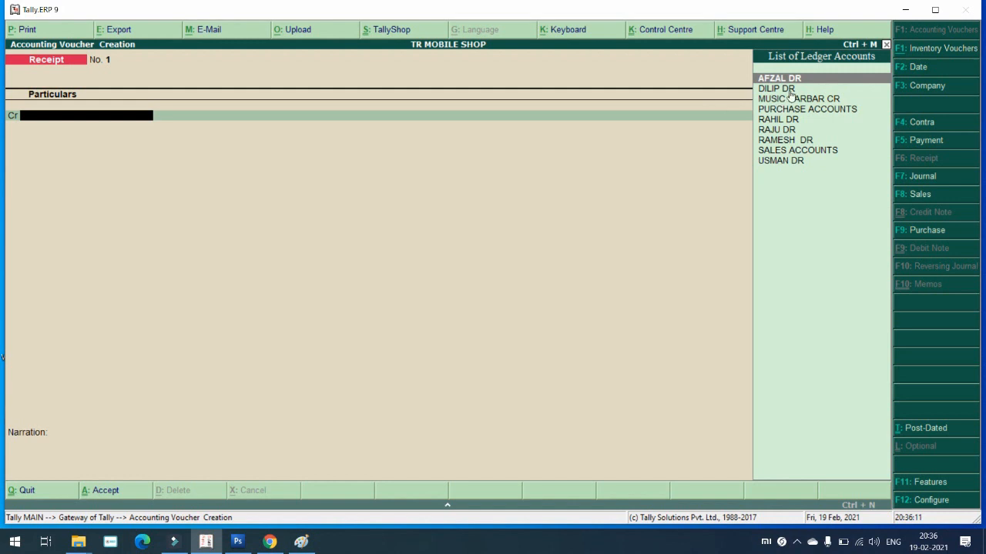
pyautogui.press('Return')
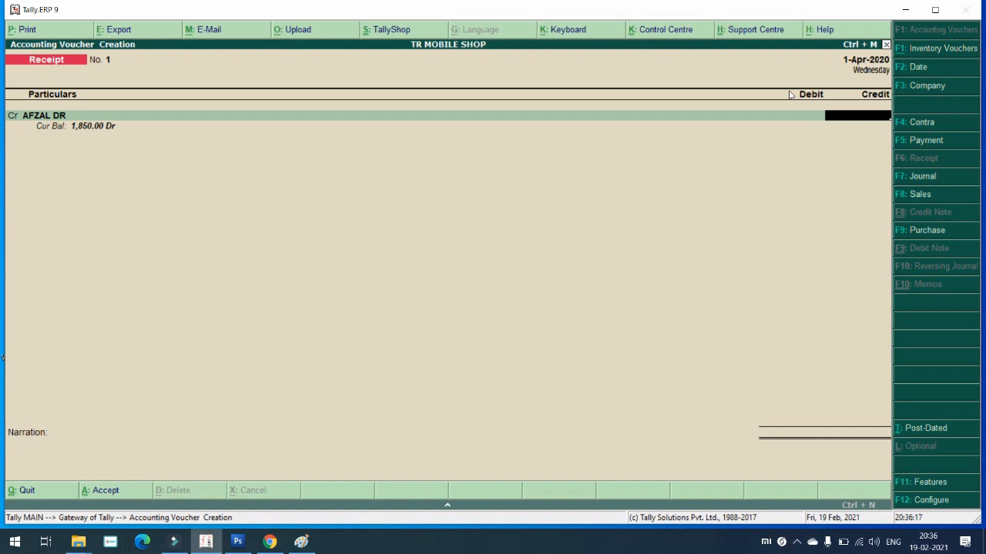
pyautogui.write('1850')
pyautogui.press('Return')
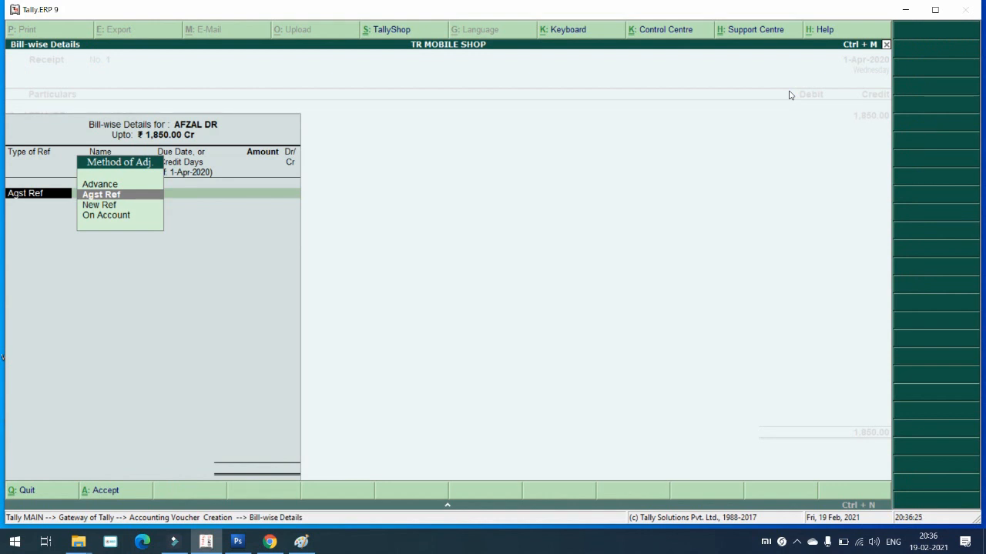
pyautogui.press('Return')
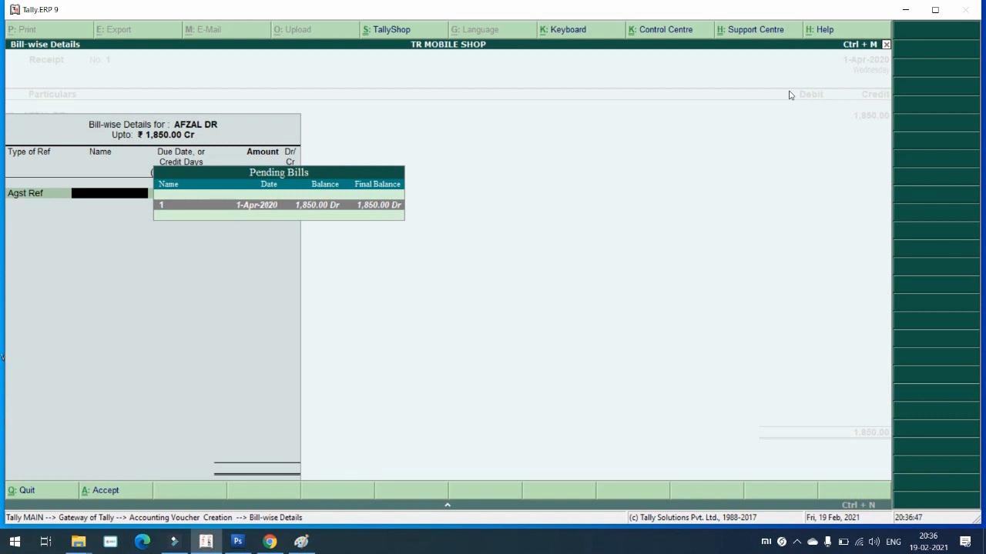
pyautogui.press('Return')
pyautogui.press('Return')
pyautogui.press('Return')
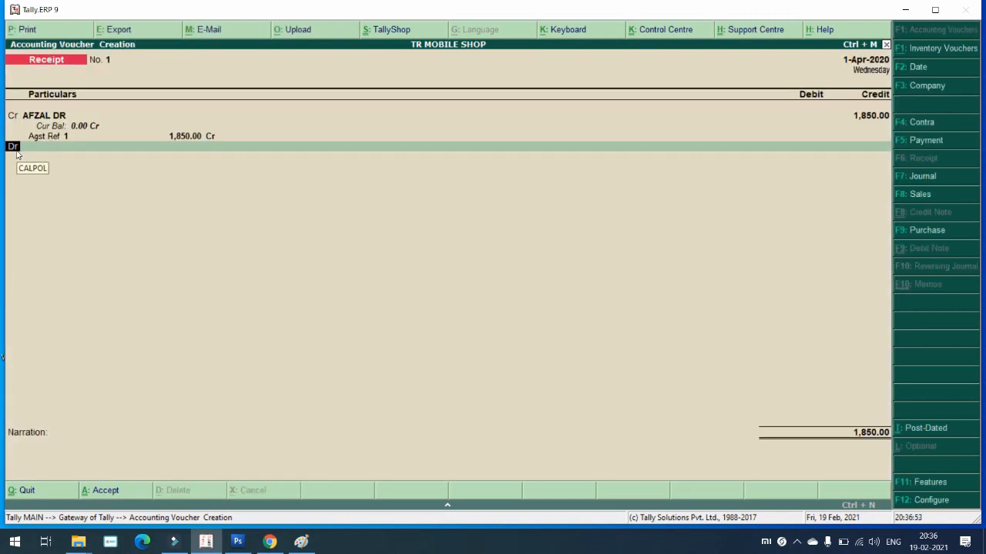
# Step: Debit the Cash ledger with 1,850.00, skip the narration and accept Receipt No. 1
pyautogui.press('Return')
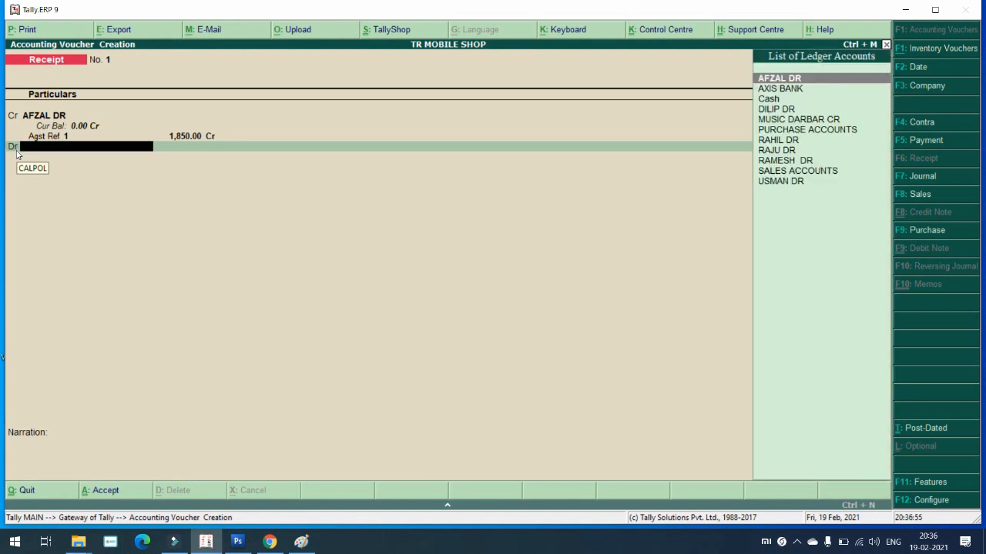
pyautogui.press('Down')
pyautogui.press('Down')
pyautogui.press('Up')
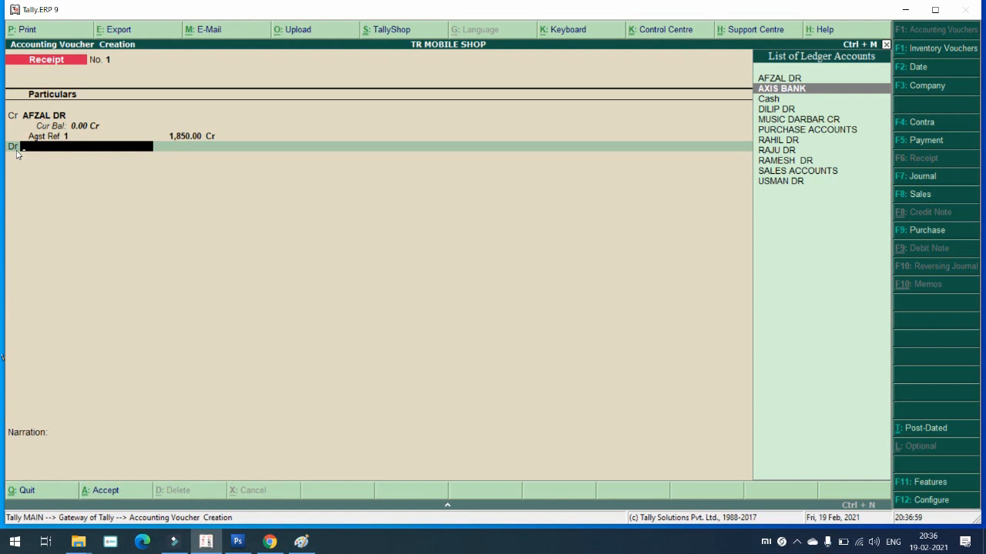
pyautogui.press('Down')
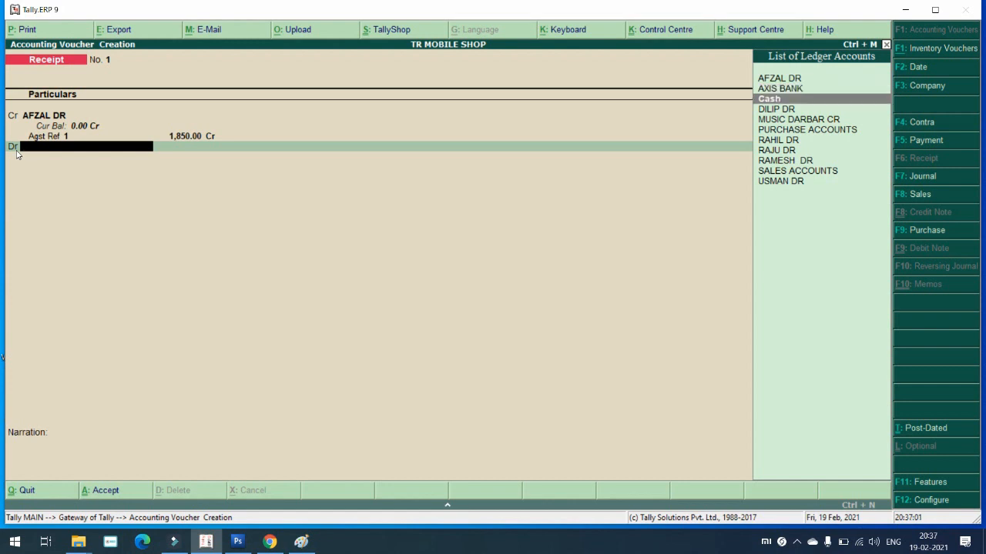
pyautogui.press('Return')
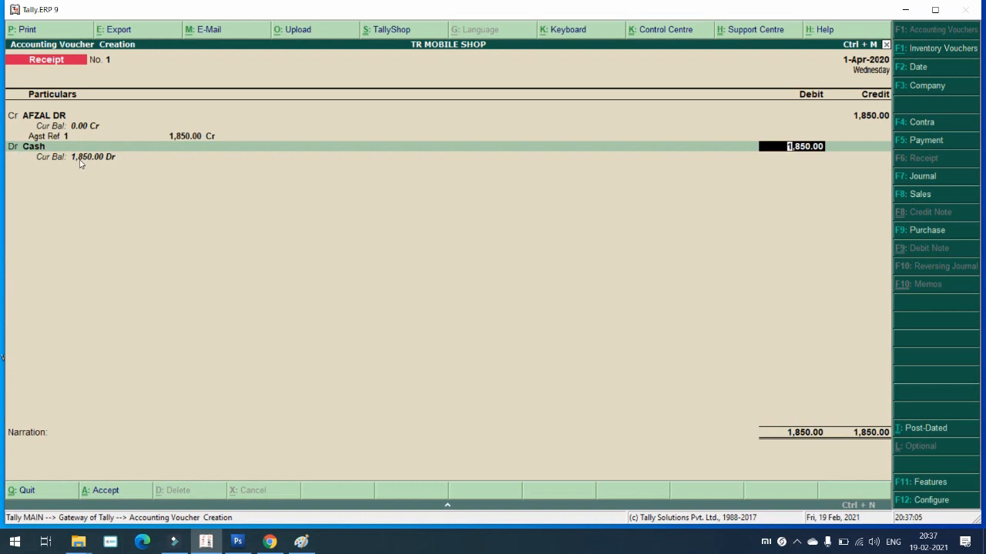
pyautogui.press('Return')
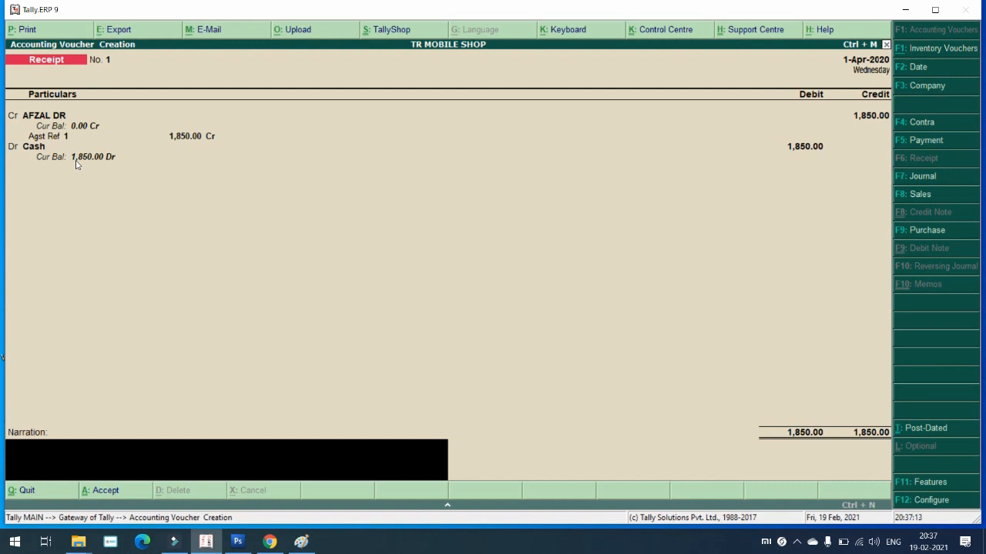
pyautogui.press('Return')
pyautogui.press('Return')
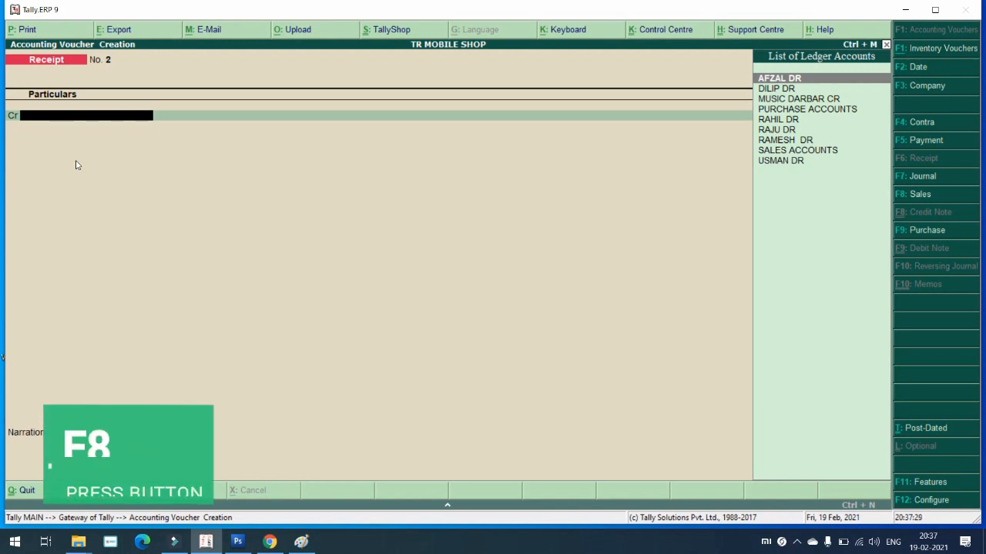
# Step: Start sales voucher No. 2 with reference 2 and choose the customer's ledger as party
pyautogui.press('F8')
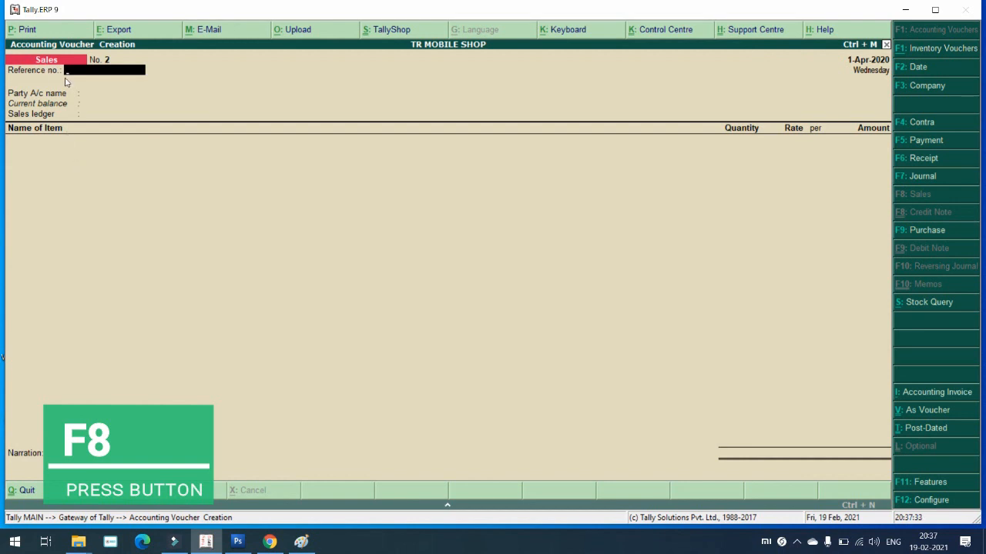
pyautogui.write('2')
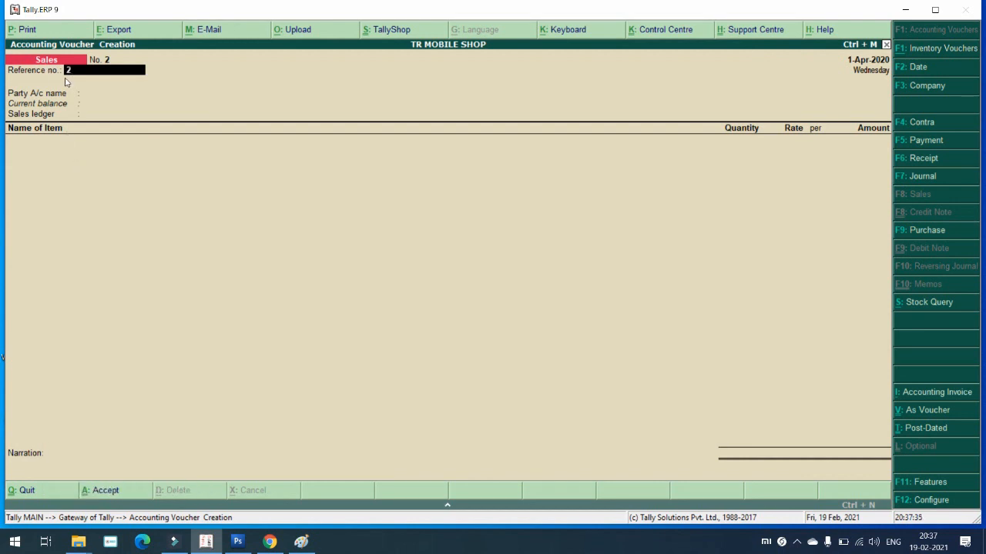
pyautogui.press('Return')
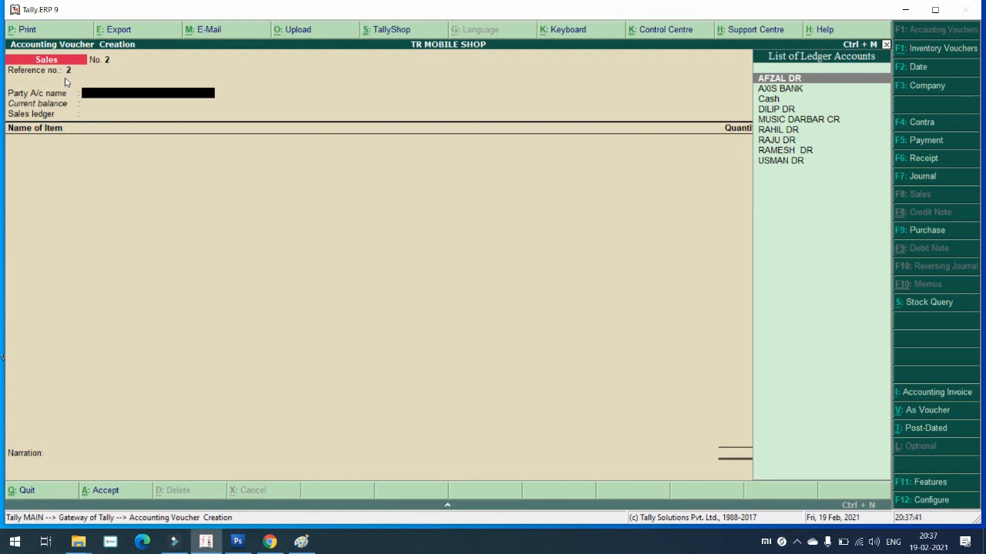
pyautogui.press('Down')
pyautogui.press('Down')
pyautogui.press('Down')
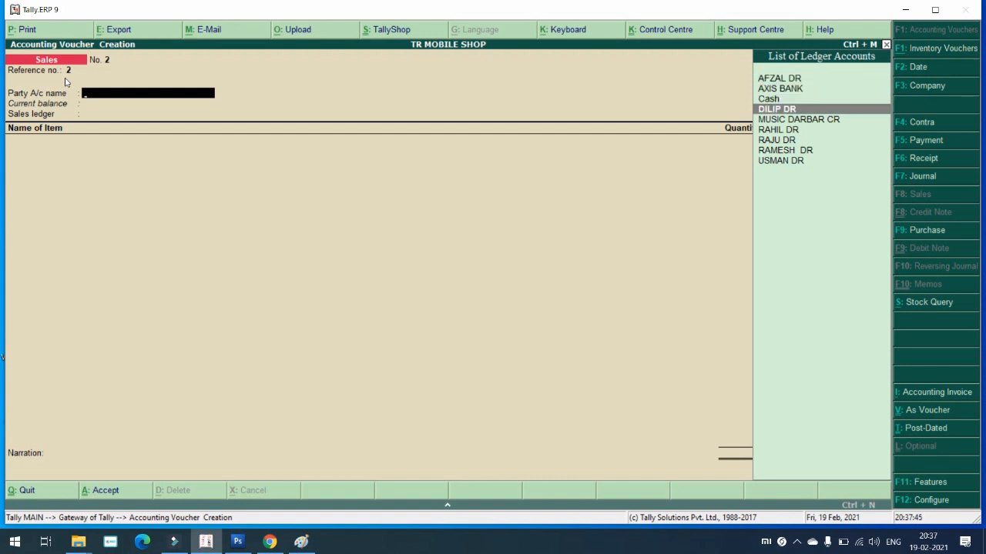
pyautogui.press('Return')
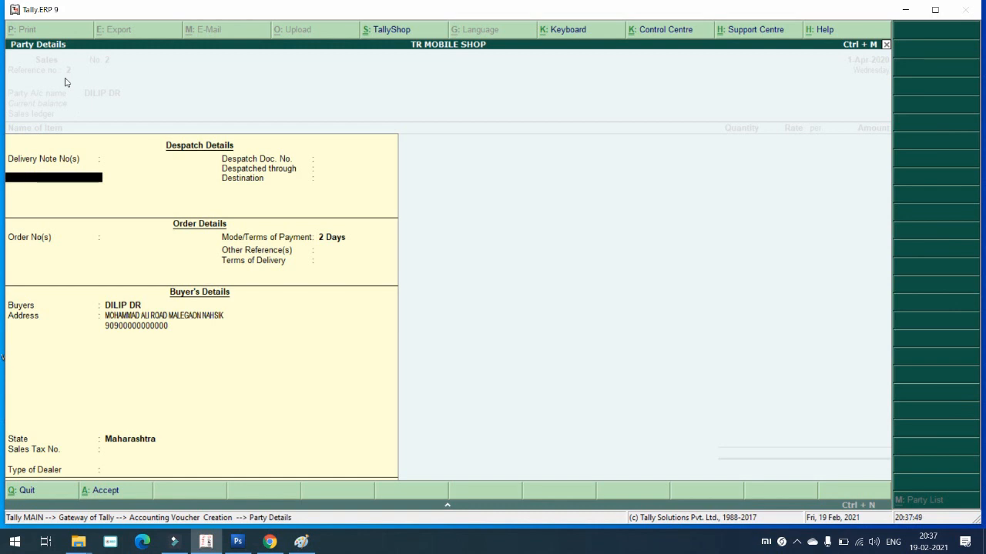
# Step: Enter despatch document MH 41 JK 1212, despatched through CAR, destination MALEGAON
pyautogui.press('Return')
pyautogui.press('Return')
pyautogui.press('Return')
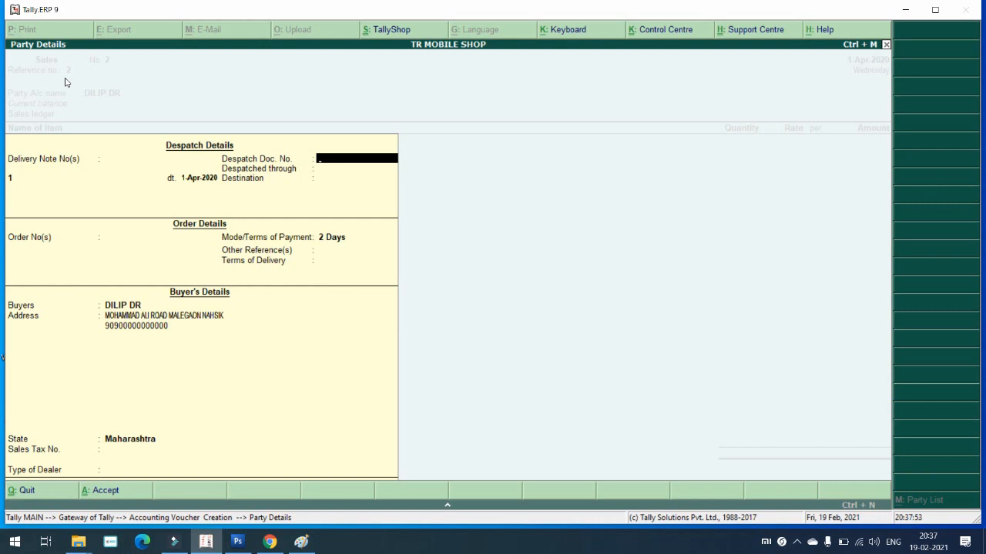
pyautogui.write('MH 41 JK 1212')
pyautogui.press('Return')
pyautogui.press('Return')
pyautogui.press('BackSpace')
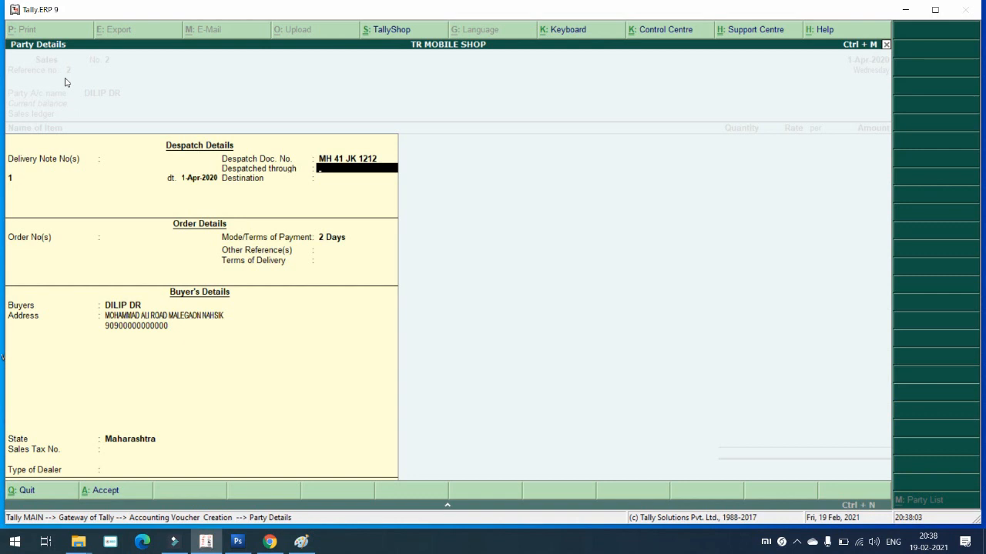
pyautogui.write('CARD')
pyautogui.press('BackSpace')
pyautogui.press('Return')
pyautogui.write('MALEGAON')
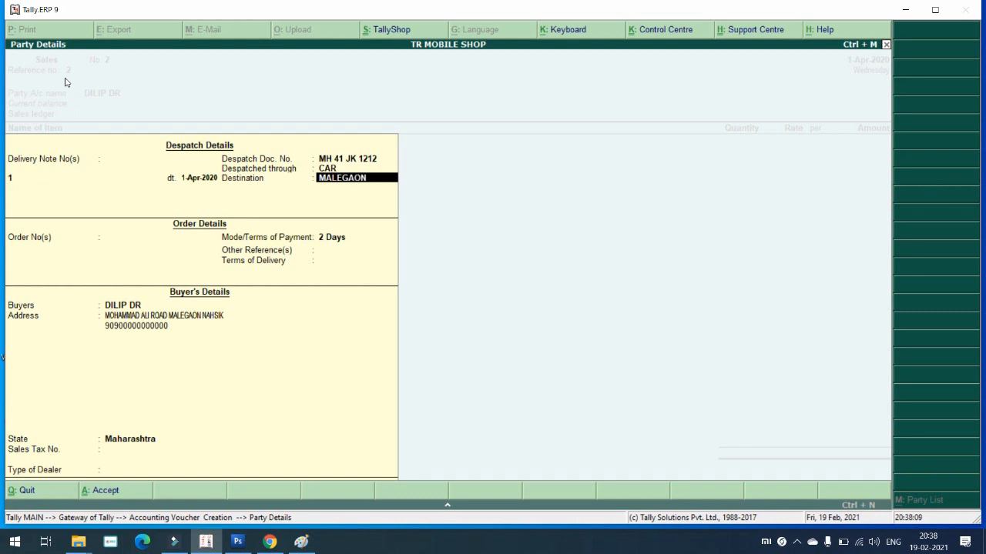
pyautogui.press('Return')
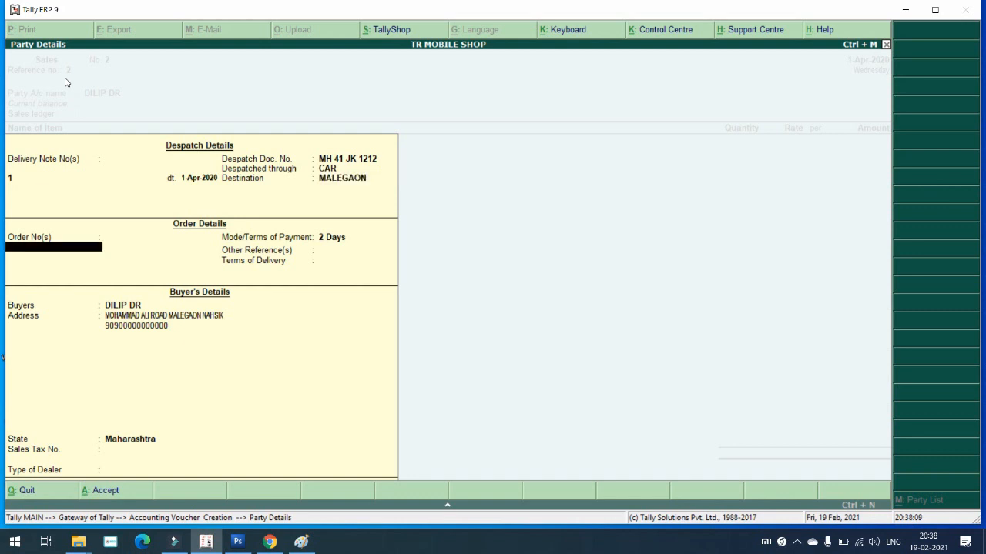
# Step: Set order number 1 dated 1-Apr-2020 and terms of delivery 1 DAYS
pyautogui.press('Return')
pyautogui.press('BackSpace')
pyautogui.write('1')
pyautogui.press('Return')
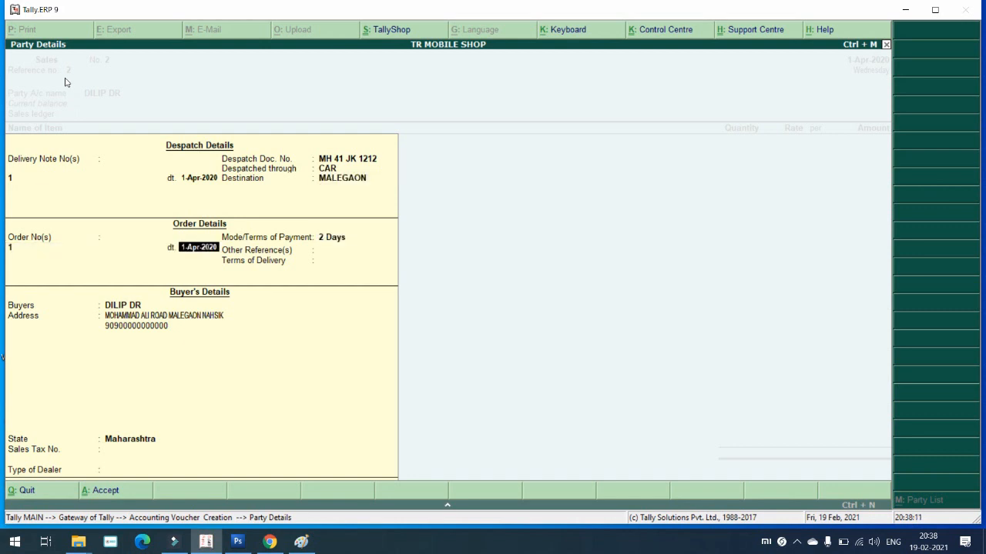
pyautogui.press('Return')
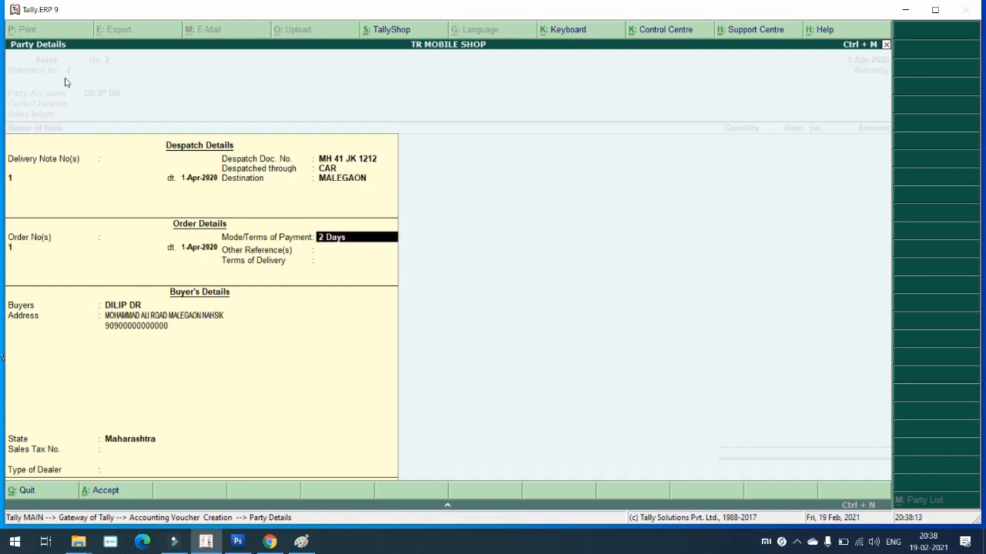
pyautogui.press('Return')
pyautogui.press('Return')
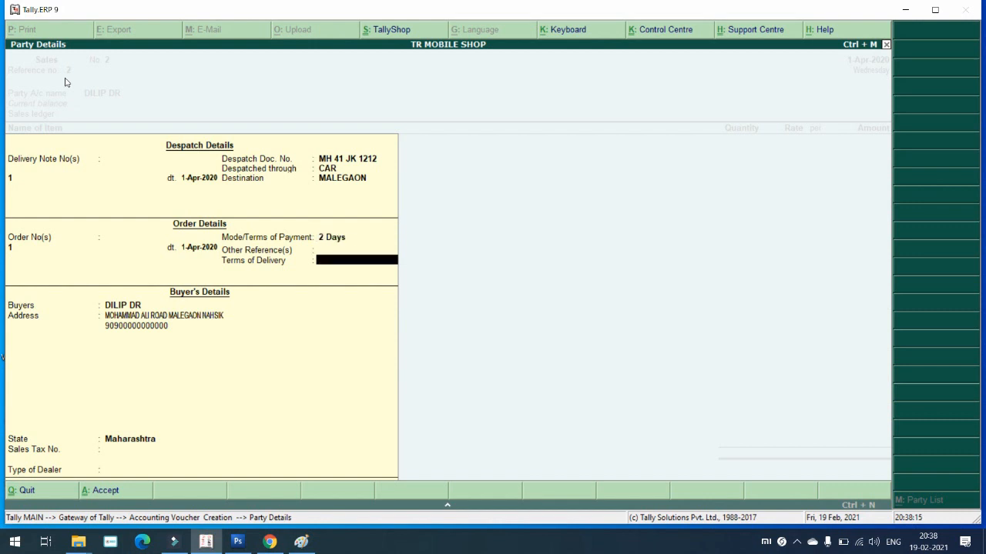
pyautogui.write('1 DAYS')
pyautogui.press('Return')
# Step: Add a contact number line to the buyer's address and accept Maharashtra as state
pyautogui.press('Return')
pyautogui.press('Return')
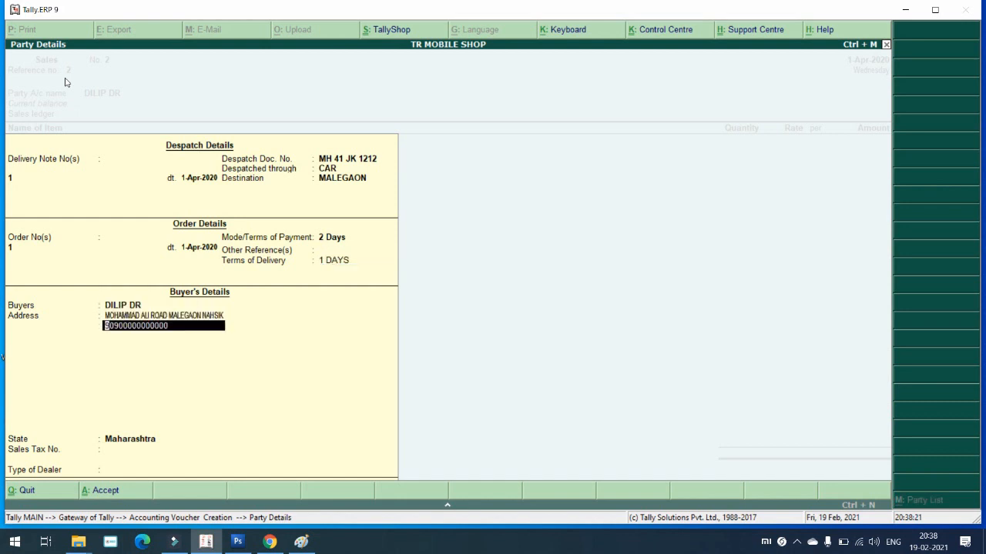
pyautogui.press('Return')
pyautogui.write('00909090900')
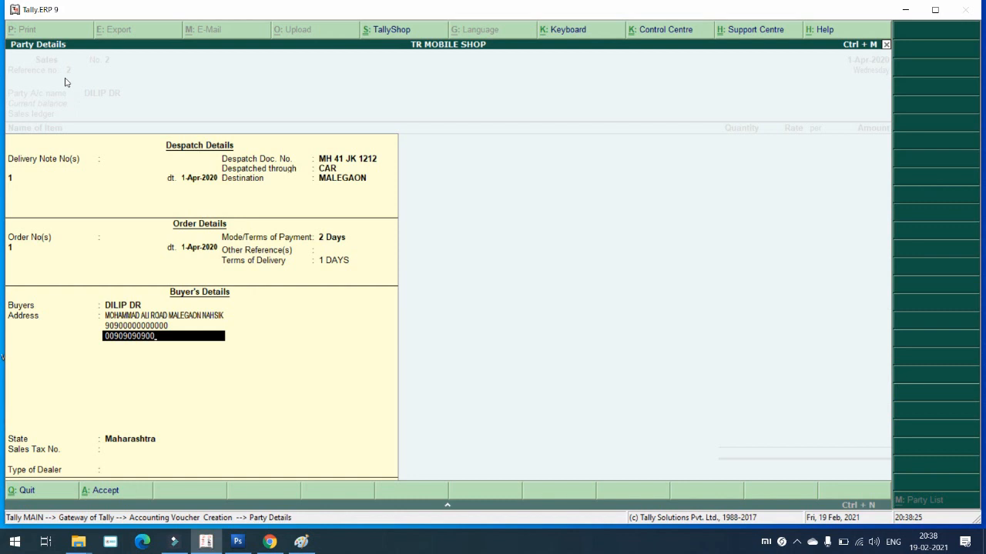
pyautogui.press('Return')
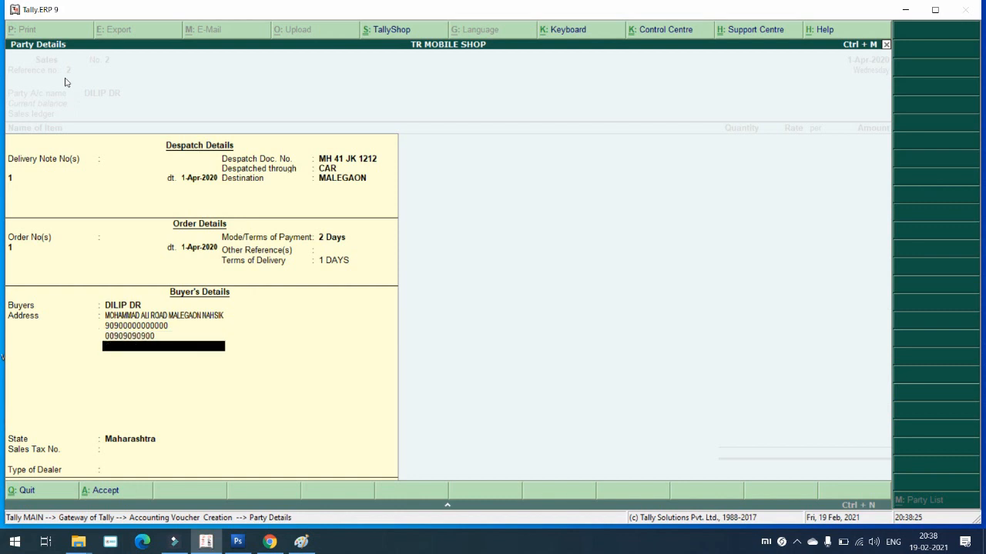
pyautogui.press('Return')
pyautogui.press('Return')
pyautogui.press('Return')
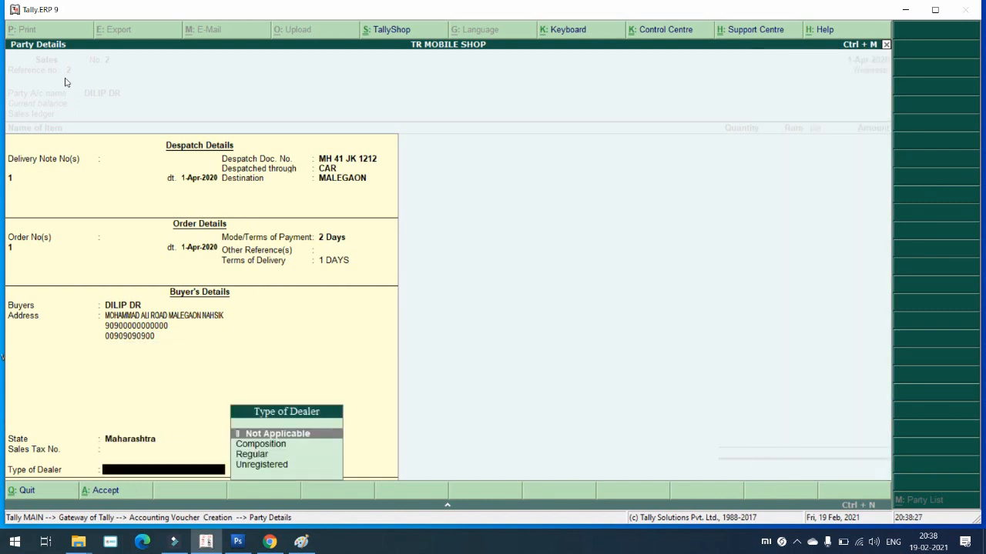
pyautogui.press('Down')
pyautogui.press('Down')
pyautogui.press('Return')
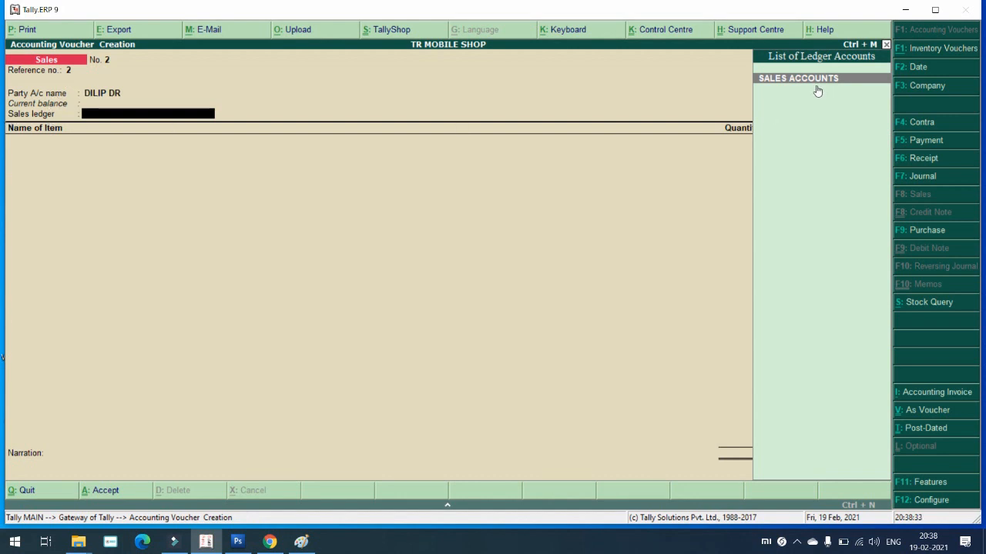
# Step: Select SALES ACCOUNTS and add 90 STRIPS of CALPOL at 10.00, totalling 900.00
pyautogui.press('Return')
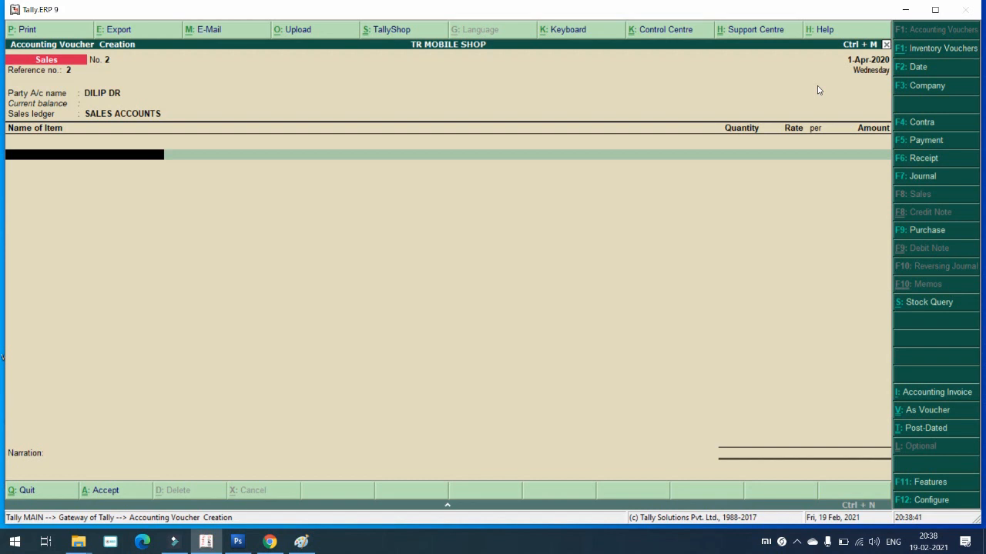
pyautogui.press('space')
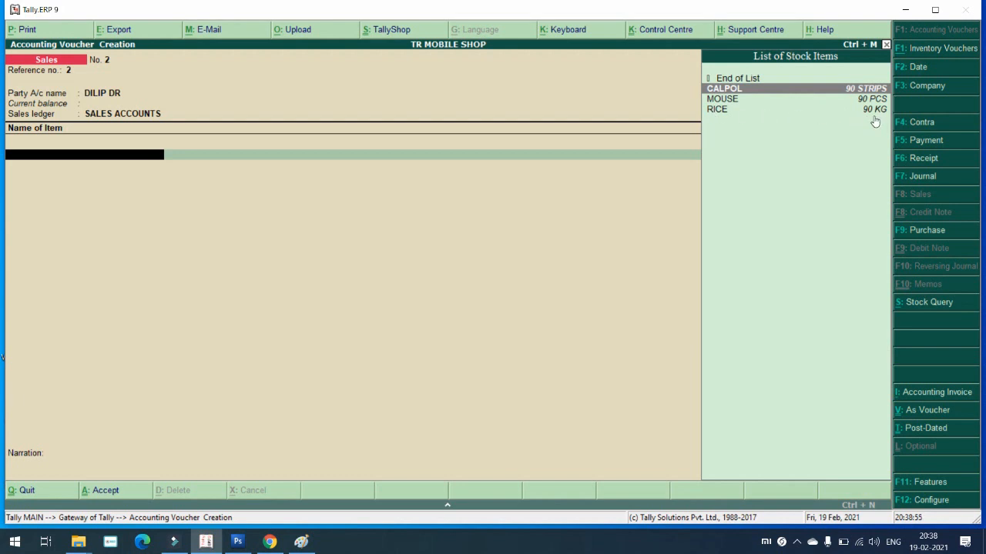
pyautogui.press('Return')
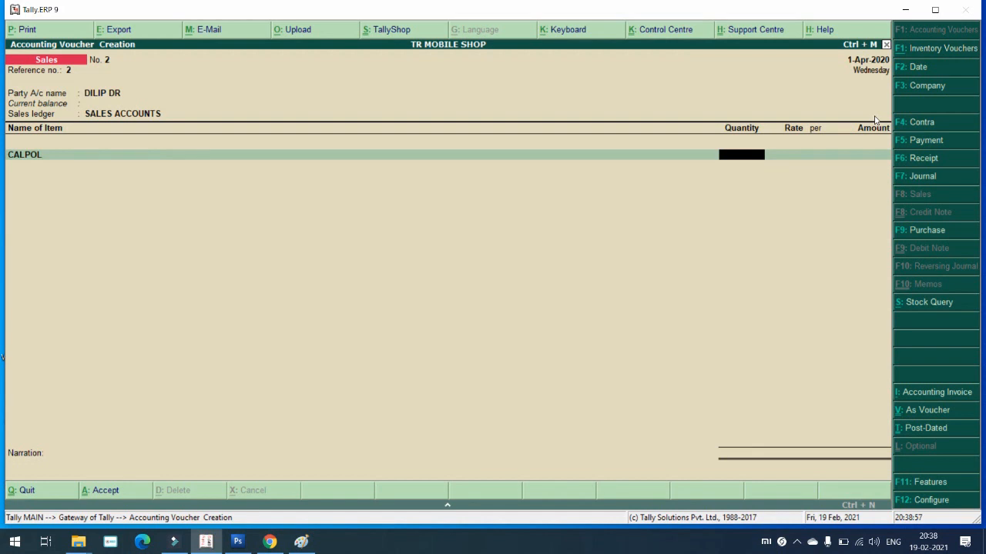
pyautogui.write('90')
pyautogui.press('Return')
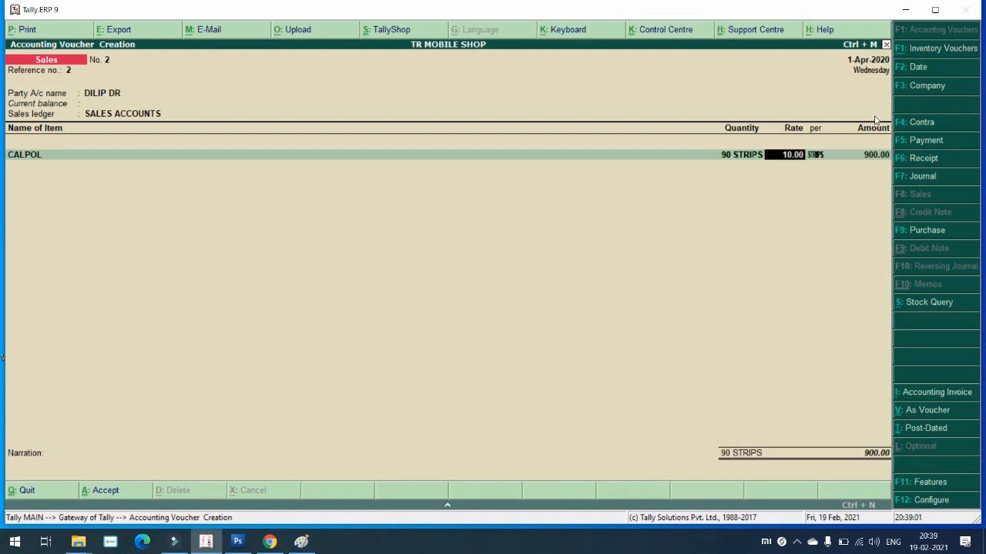
pyautogui.press('Return')
pyautogui.press('Return')
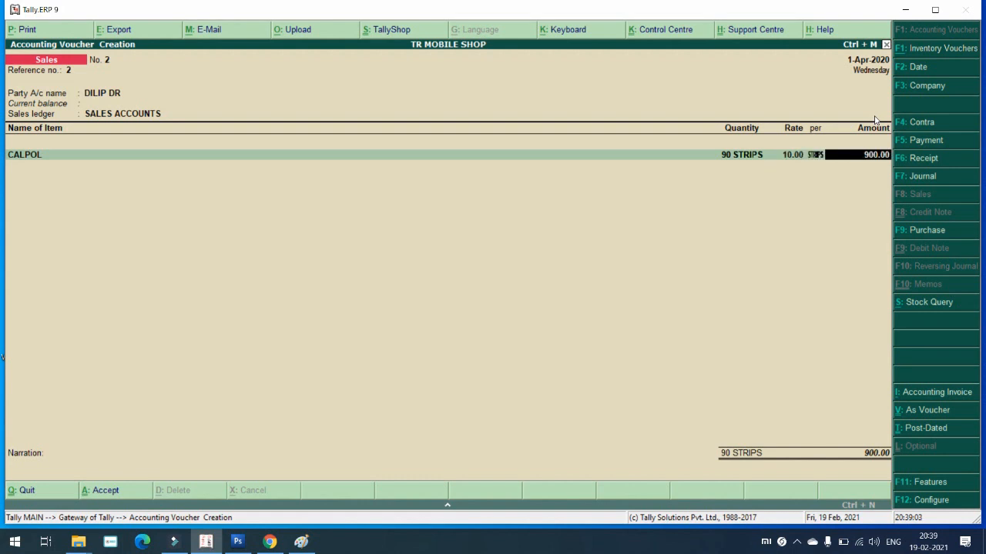
pyautogui.press('Return')
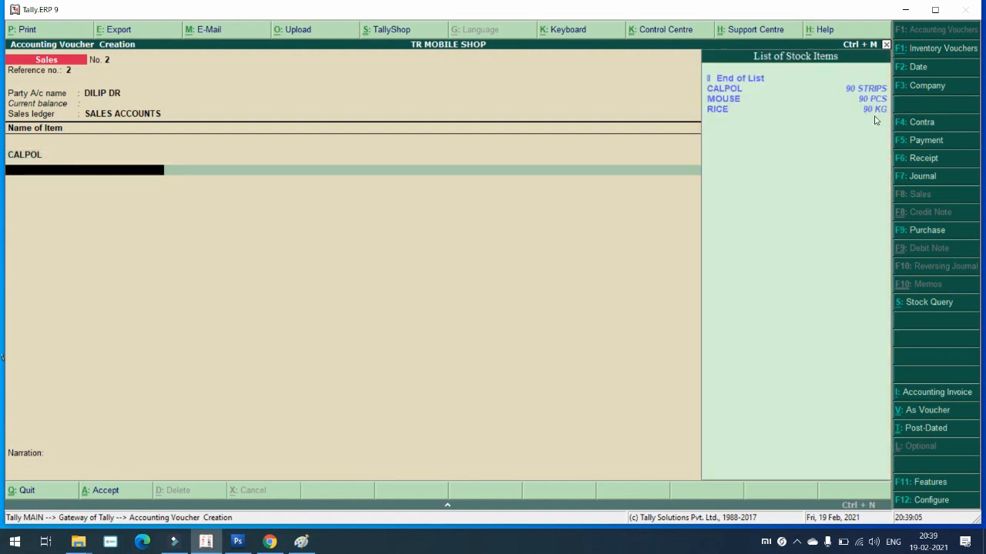
# Step: Add 90 PCS of MOUSE at 150.00 and 90 KG of RICE, closing the item list
pyautogui.press('Down')
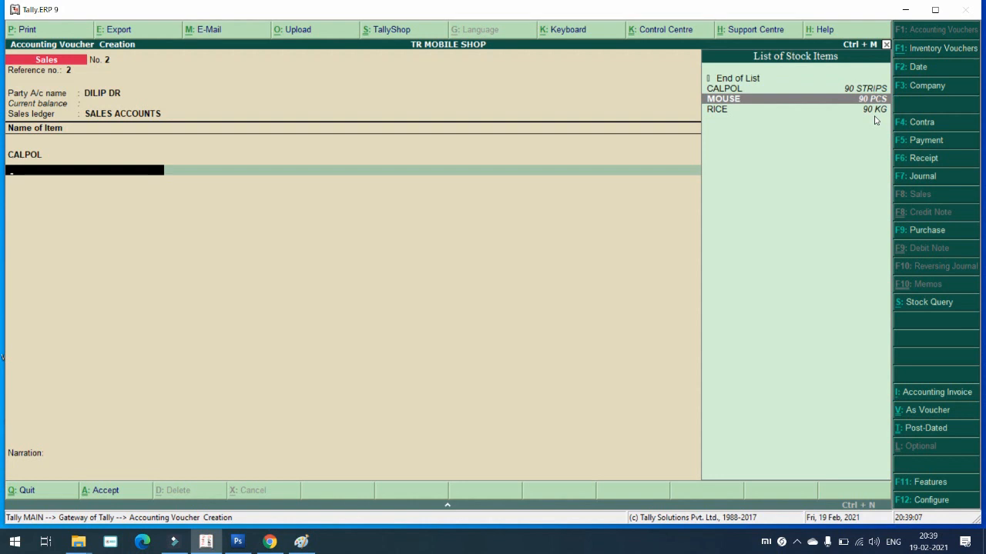
pyautogui.press('Return')
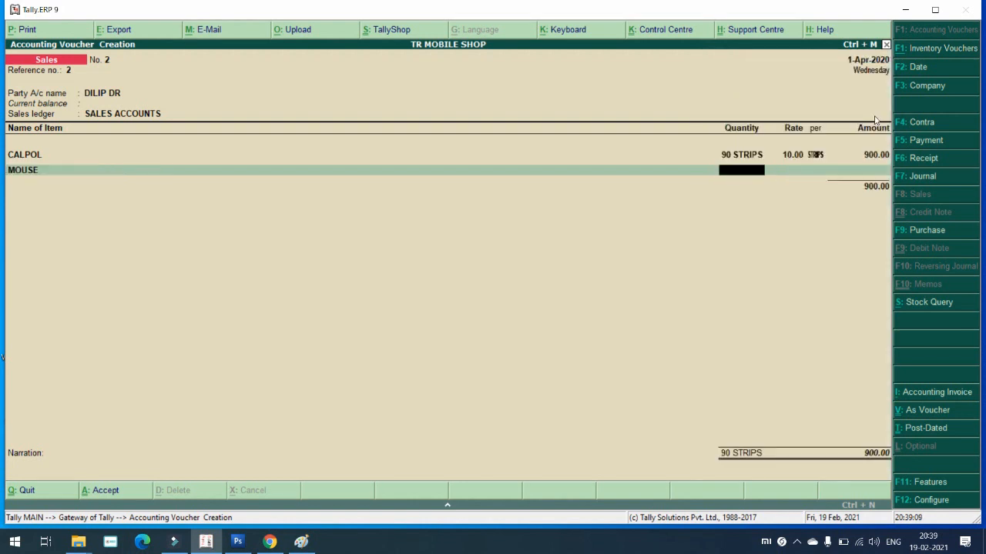
pyautogui.write('90')
pyautogui.press('Return')
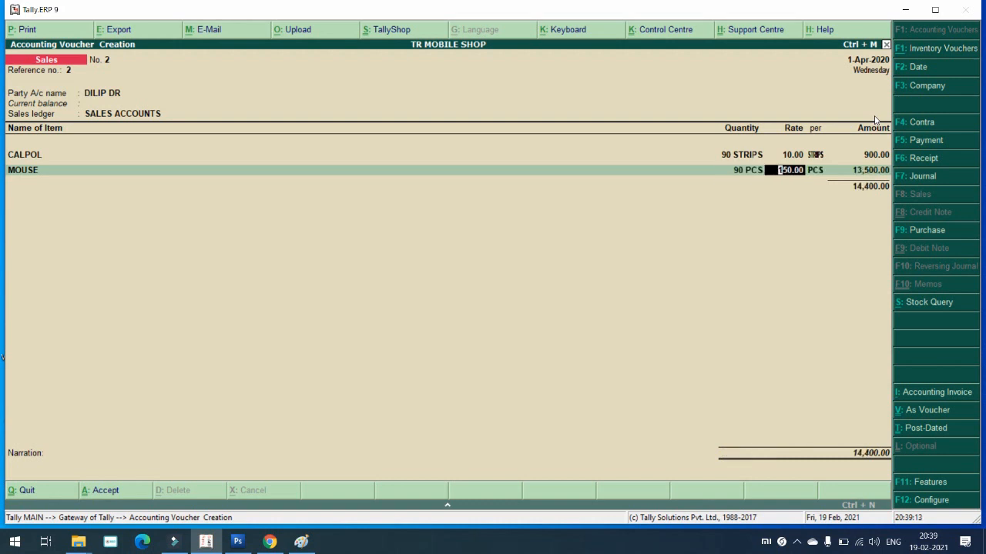
pyautogui.press('Return')
pyautogui.press('Return')
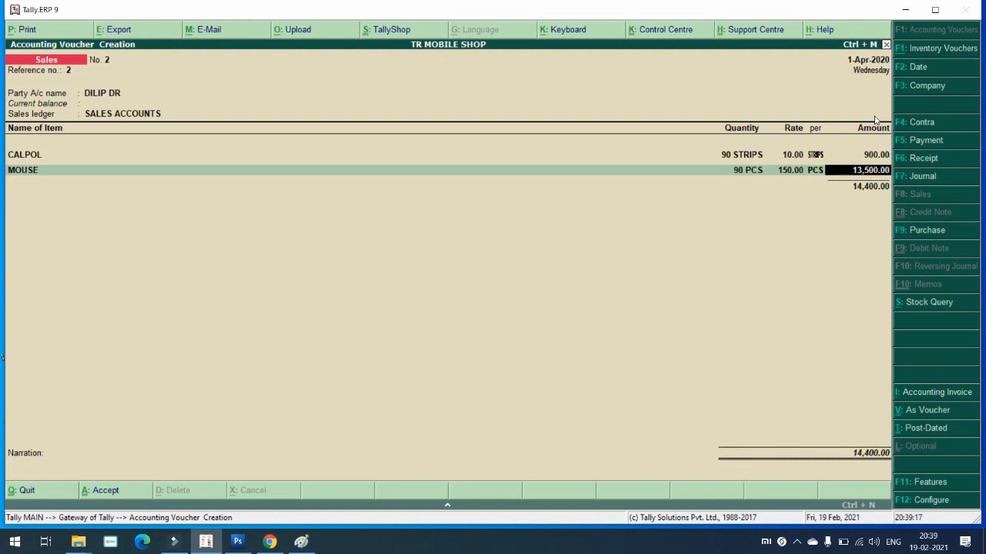
pyautogui.press('Return')
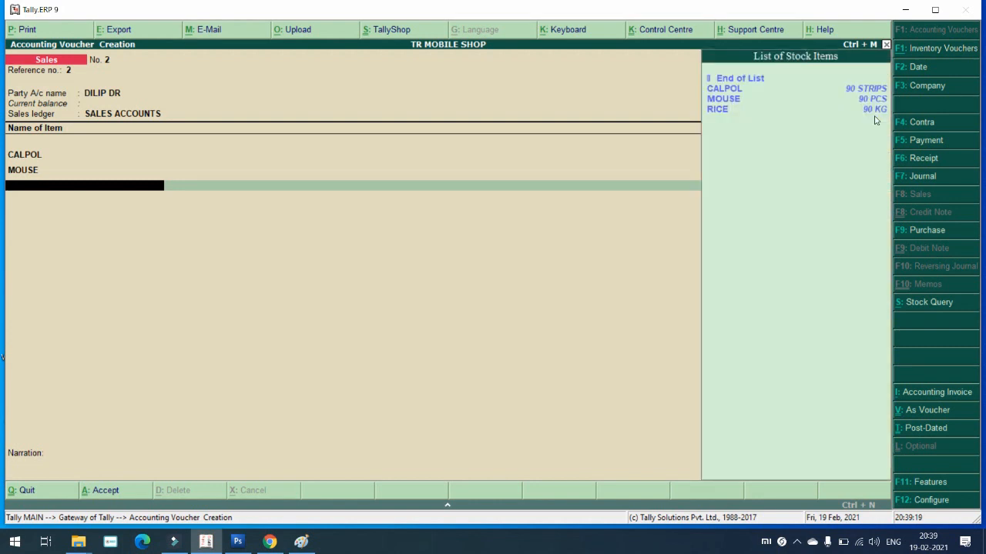
pyautogui.press('Down')
pyautogui.press('Down')
pyautogui.press('Down')
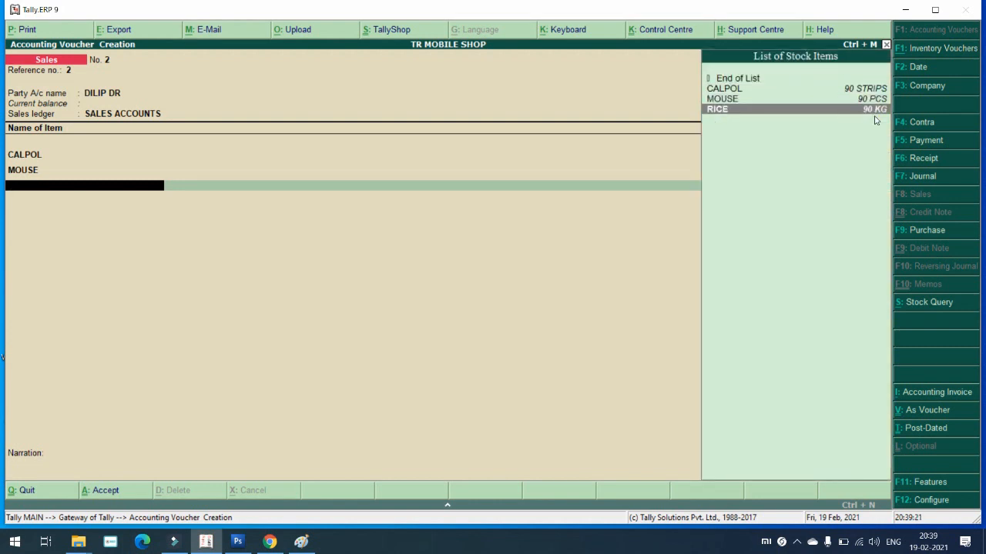
pyautogui.press('Return')
pyautogui.write('90')
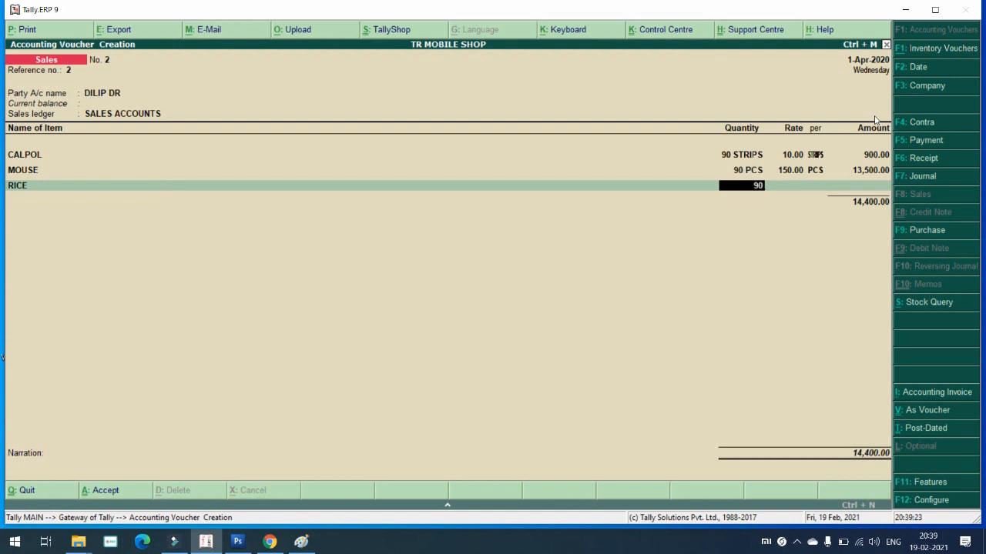
pyautogui.press('Return')
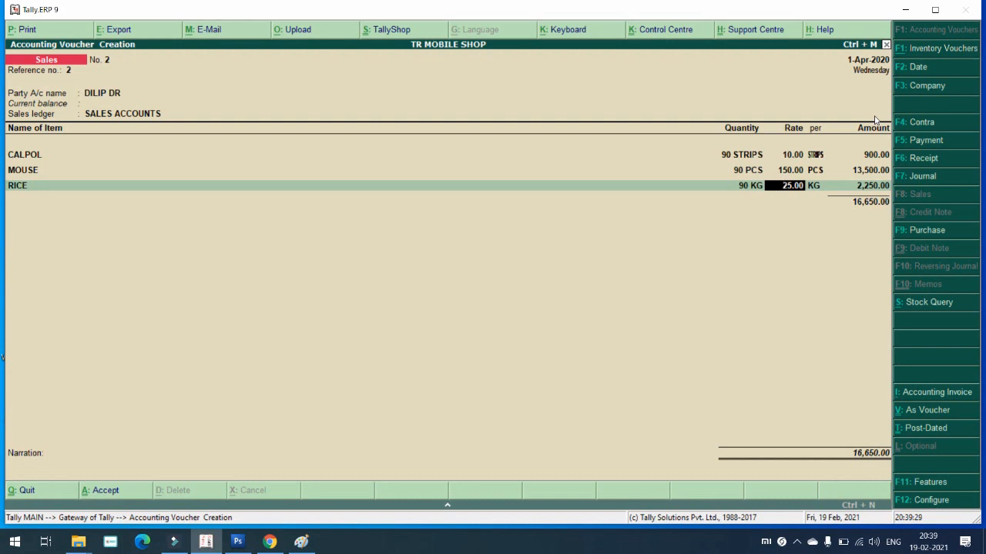
pyautogui.press('Return')
pyautogui.press('Return')
pyautogui.press('Return')
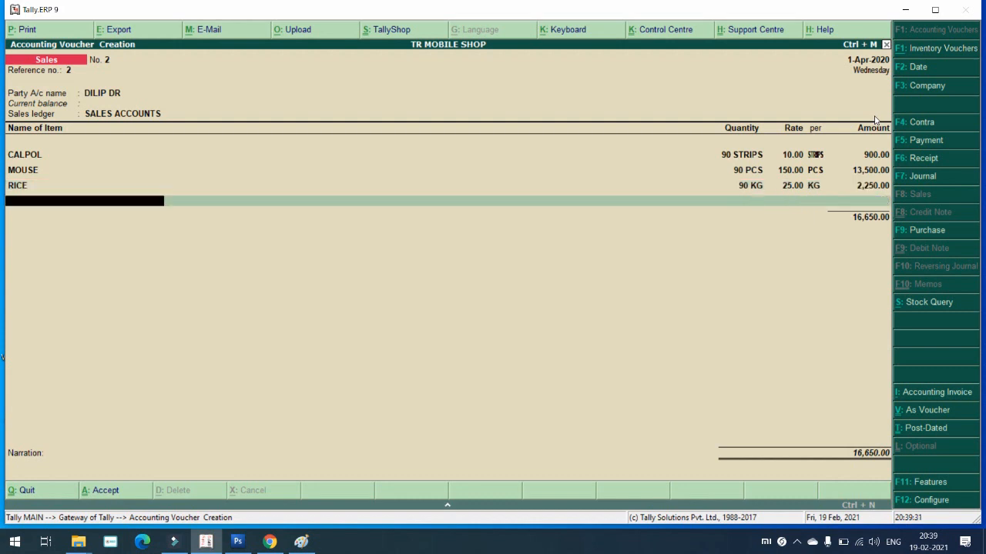
pyautogui.press('Return')
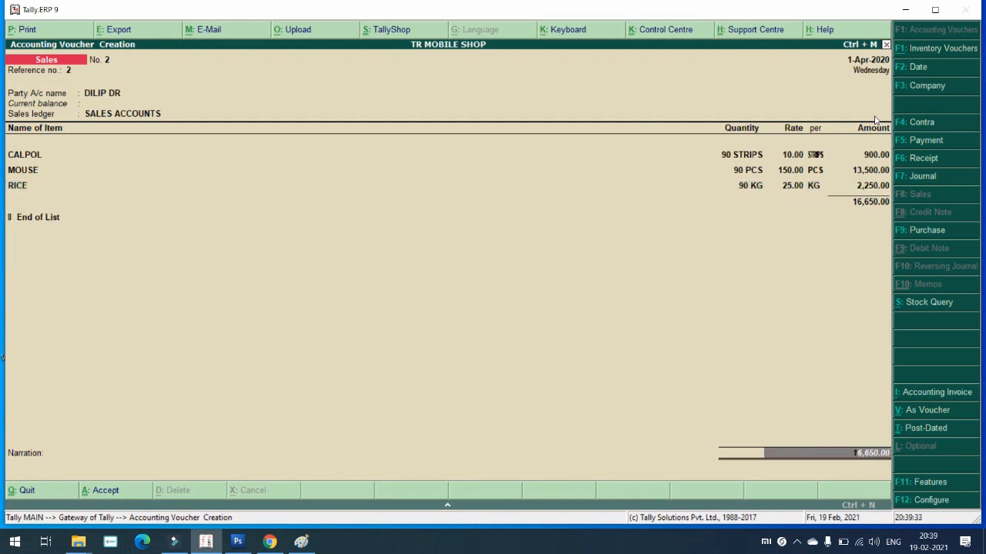
# Step: Skip the narration and accept sales voucher No. 2 for 16,650.00
pyautogui.press('Return')
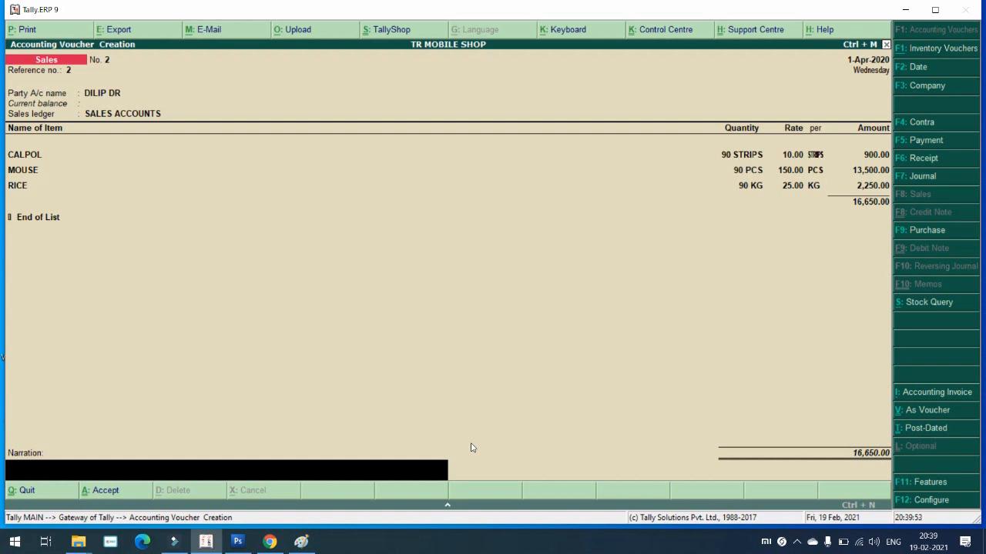
pyautogui.press('Return')
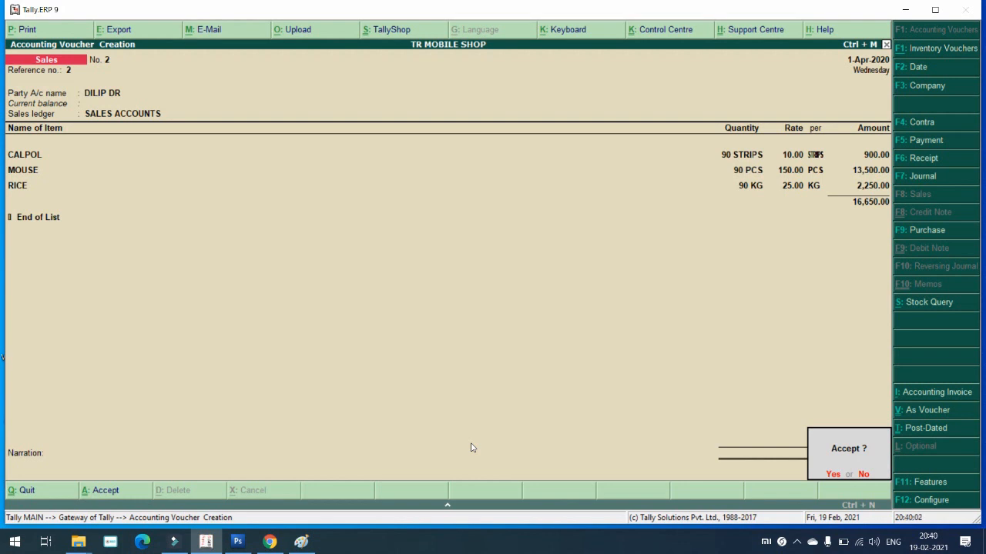
pyautogui.press('Return')
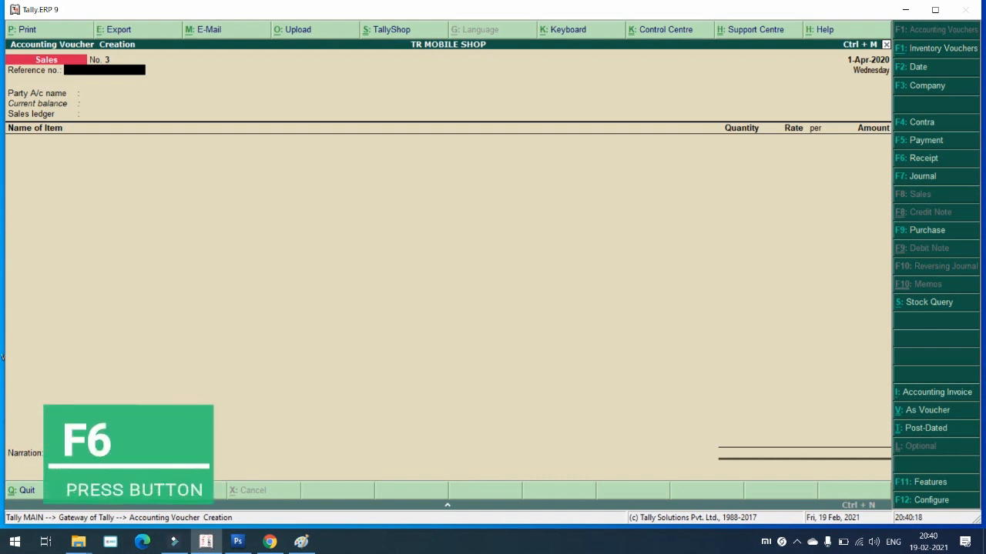
# Step: Open a receipt crediting the customer's ledger 16,650.00, Agst Ref to pending bill 2
pyautogui.press('F6')
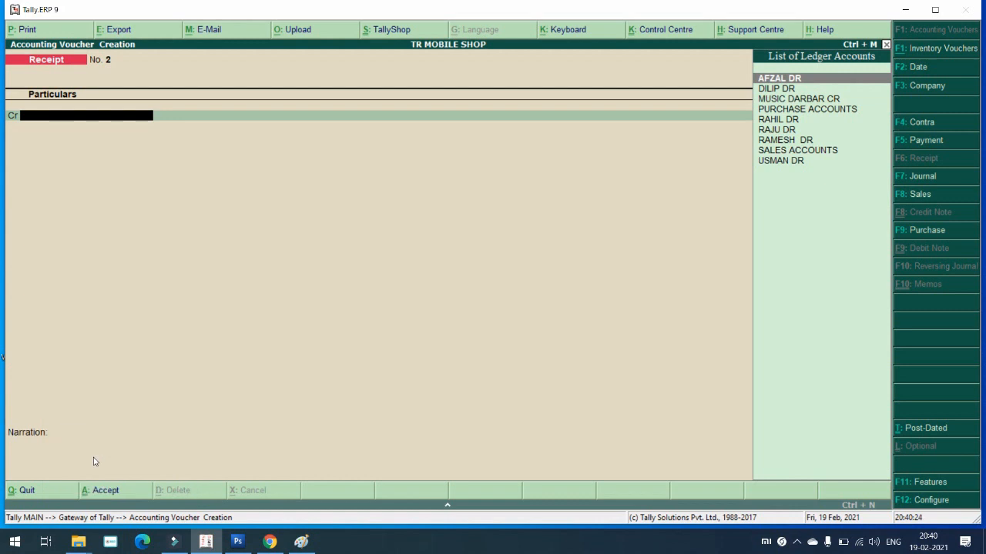
pyautogui.press('Down')
pyautogui.press('Down')
pyautogui.press('Down')
pyautogui.press('Down')
pyautogui.press('Down')
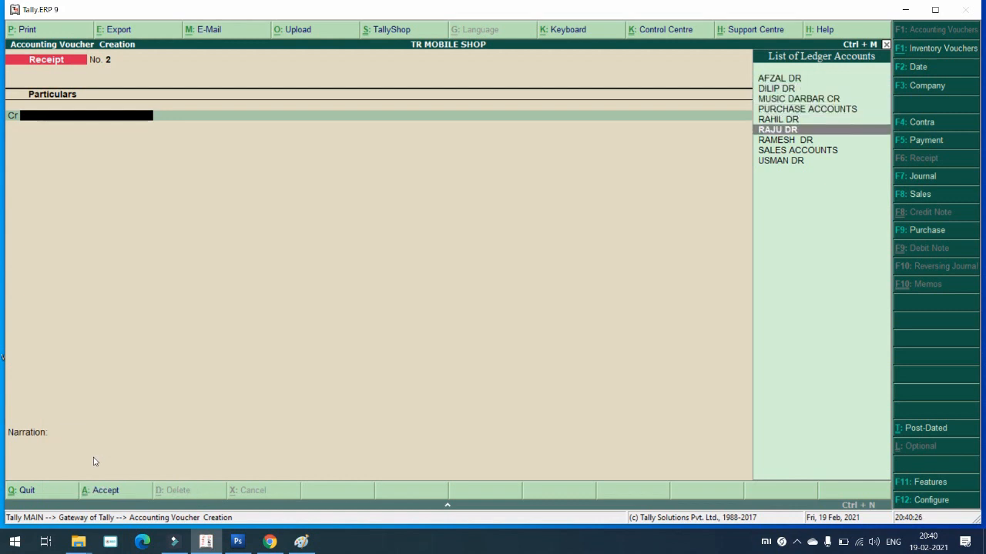
pyautogui.press('Up')
pyautogui.press('Up')
pyautogui.press('Up')
pyautogui.press('Up')
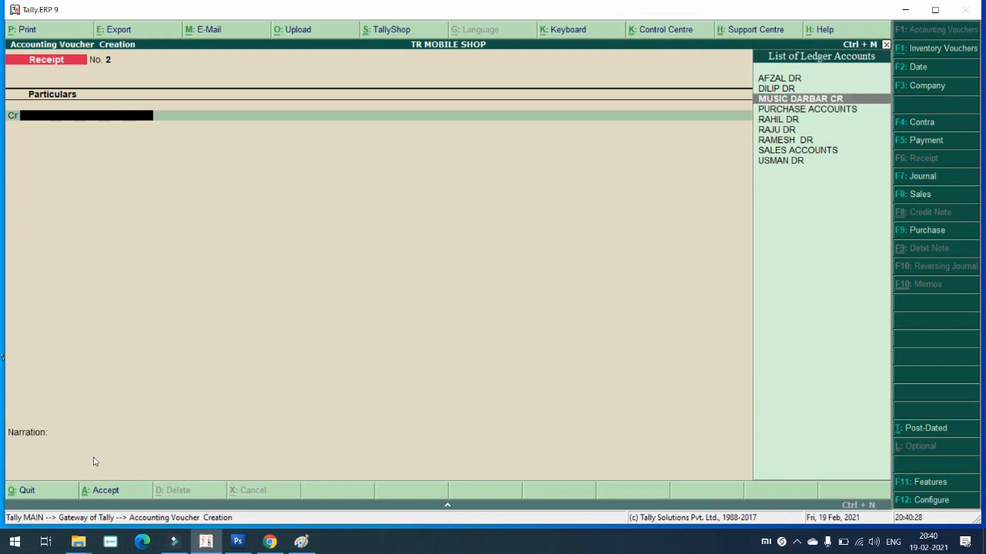
pyautogui.press('Return')
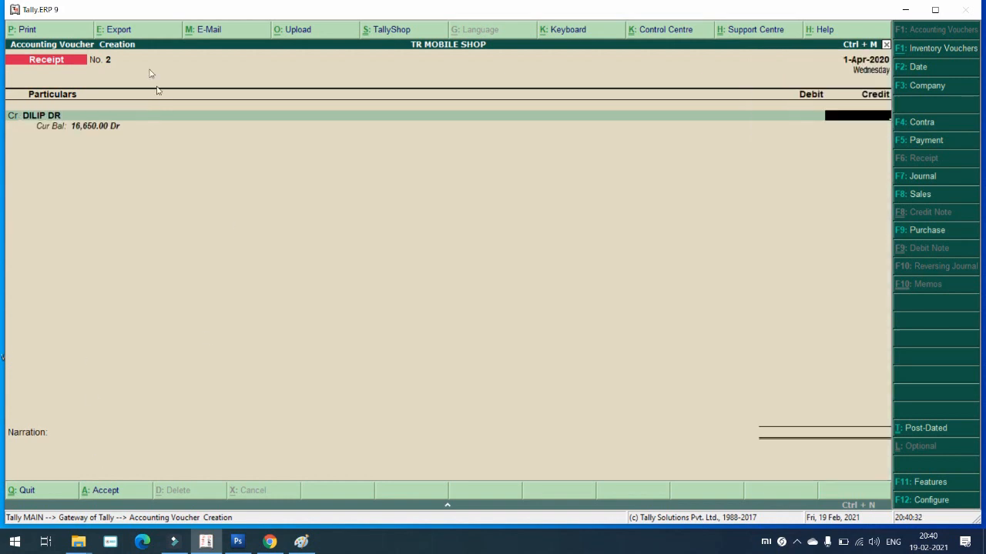
pyautogui.write('16650')
pyautogui.press('Return')
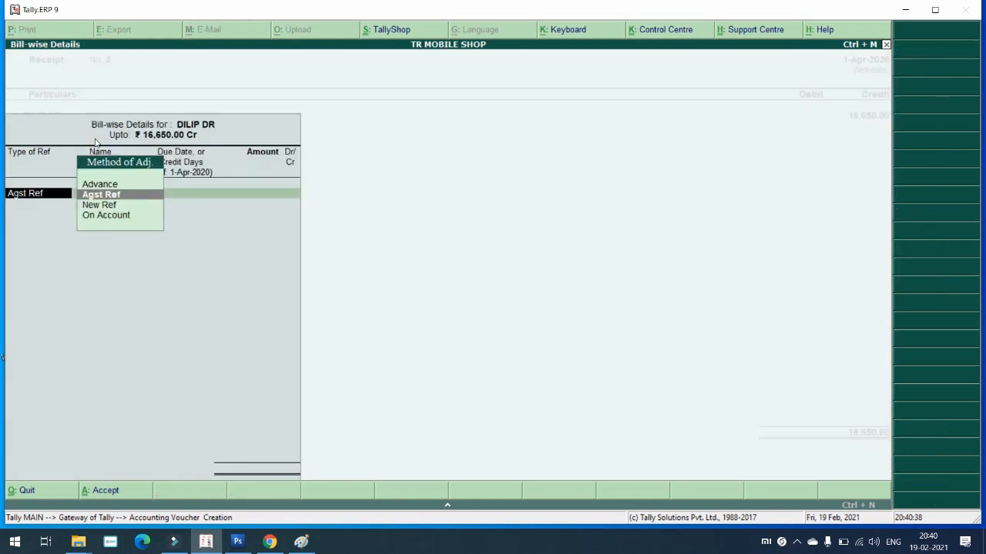
pyautogui.press('Return')
pyautogui.press('Return')
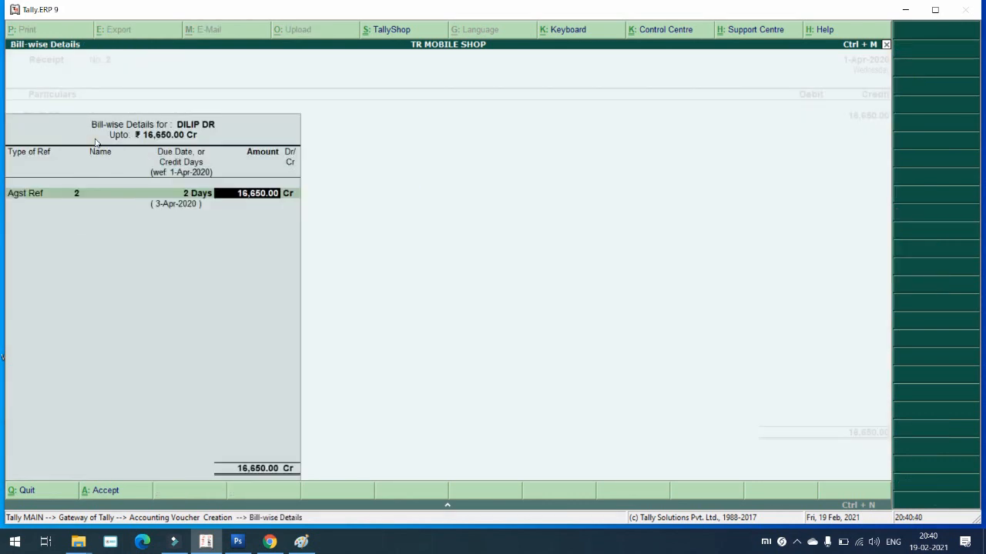
pyautogui.press('Return')
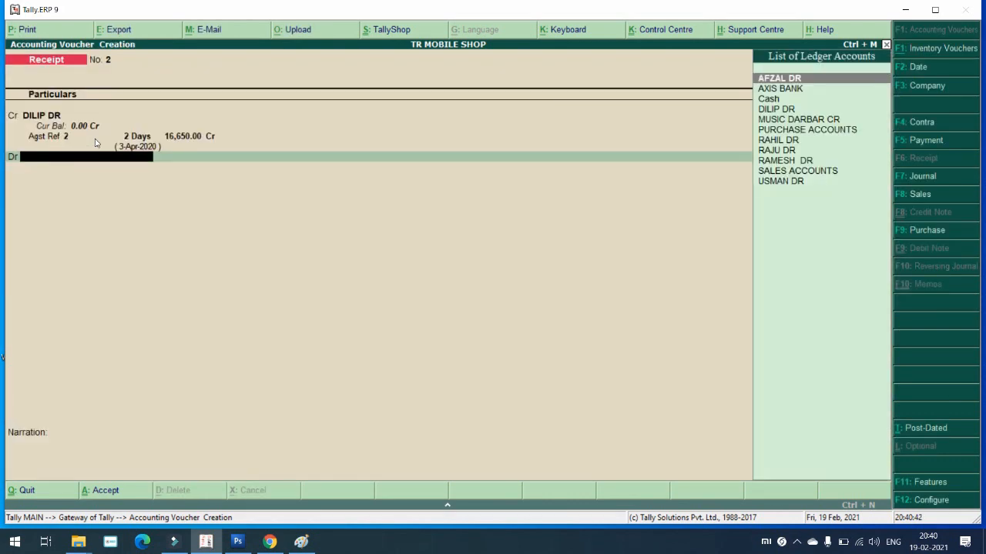
# Step: Debit Cash with 16,650.00, skip the narration and save Receipt No. 2
pyautogui.press('Down')
pyautogui.press('Down')
pyautogui.press('Down')
pyautogui.press('Up')
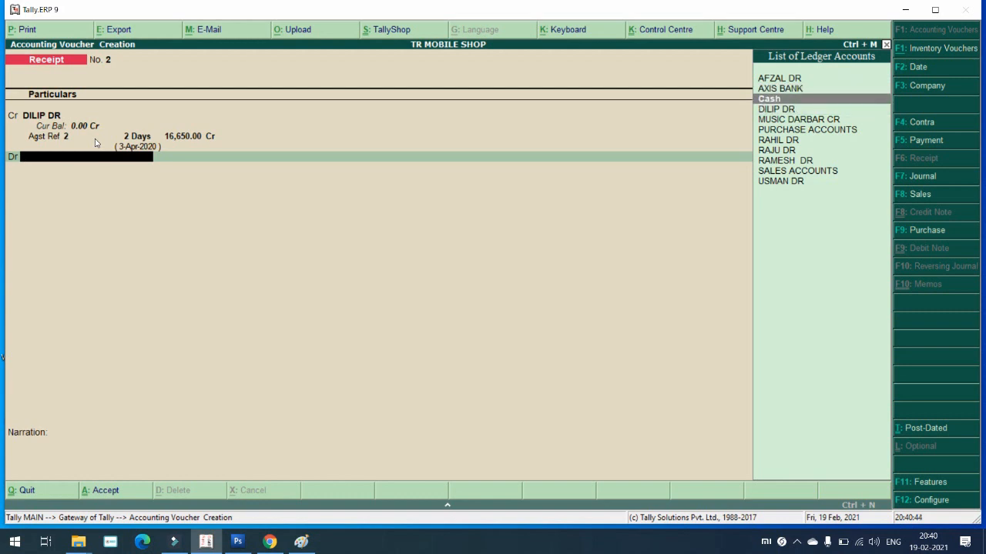
pyautogui.press('Return')
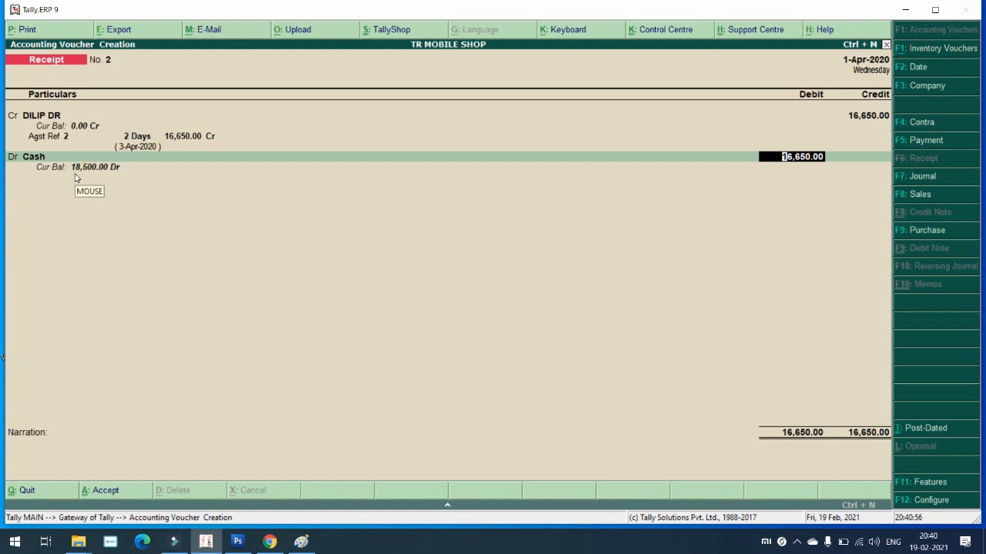
pyautogui.press('Return')
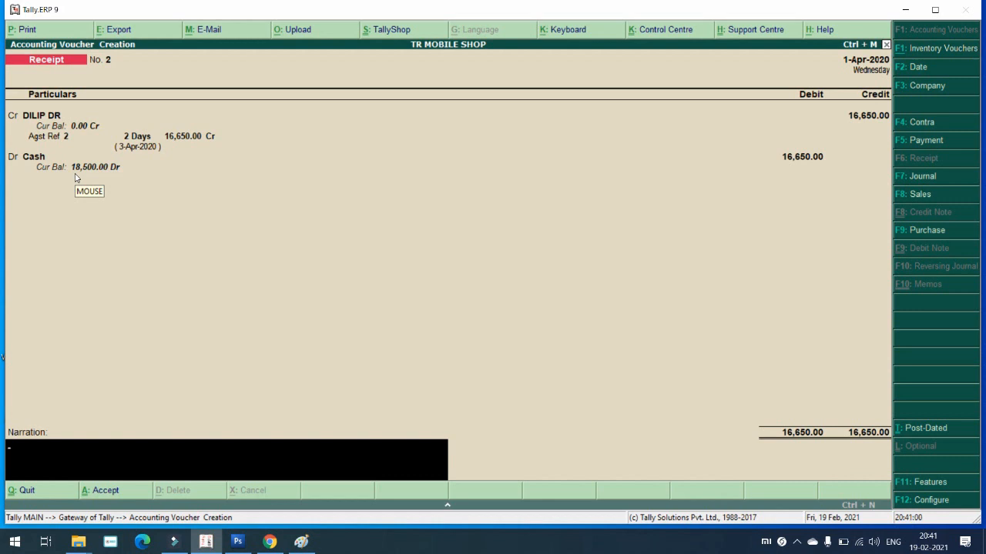
pyautogui.press('Return')
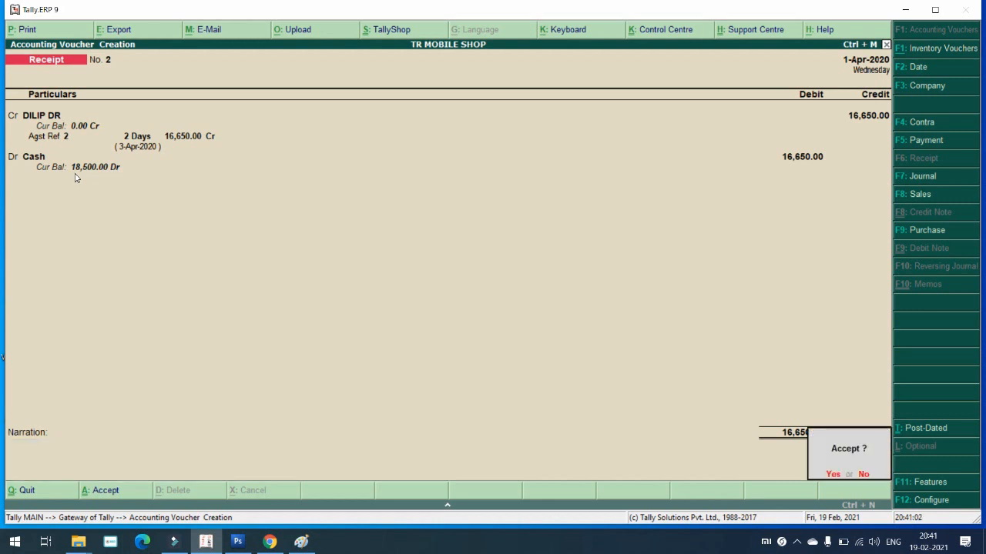
pyautogui.press('Return')
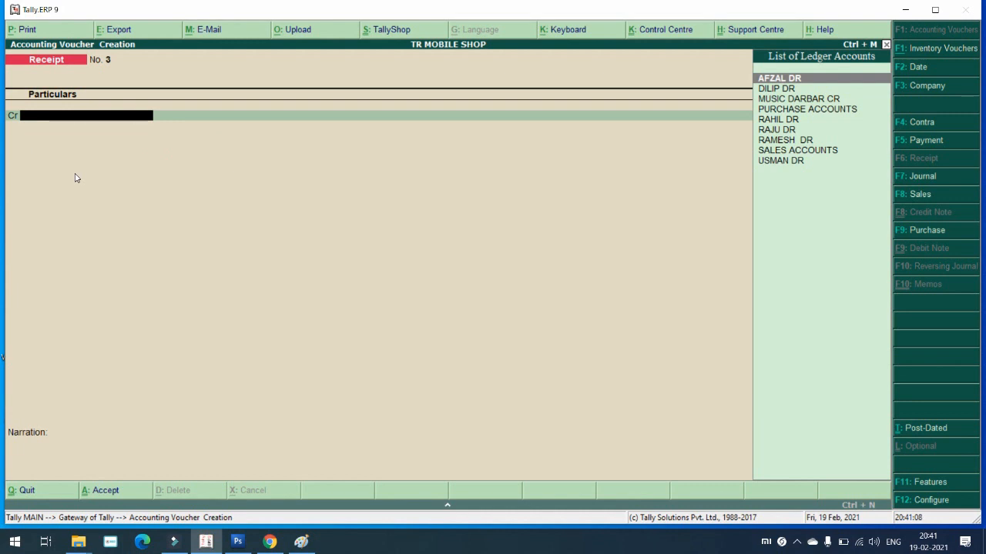
# Step: Browse the ledger list toward MUSIC DARBAR CR and switch to Payment voucher No. 1
pyautogui.press('Down')
pyautogui.press('Down')
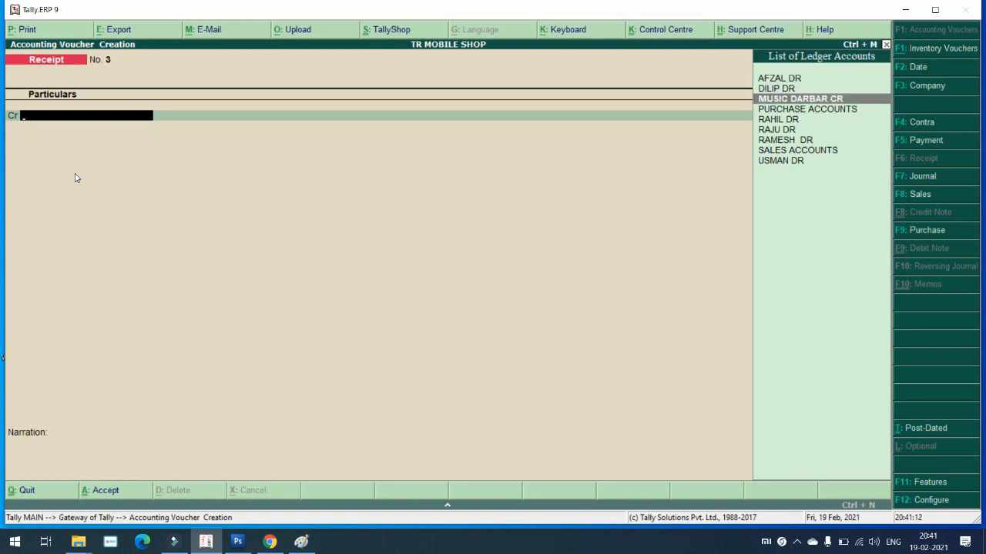
pyautogui.press('Down')
pyautogui.press('Up')
pyautogui.press('XF86MonBrightnessDown')
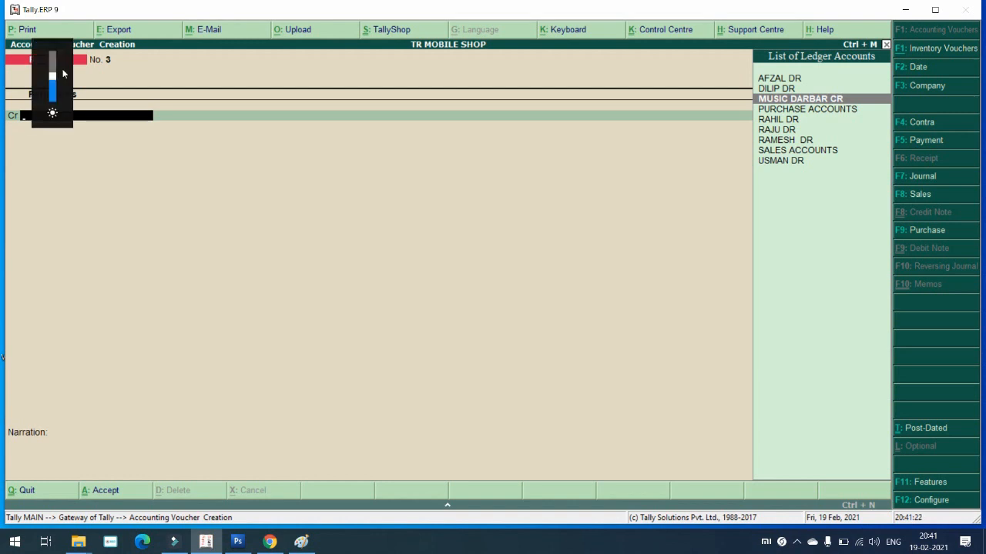
pyautogui.press('F5')
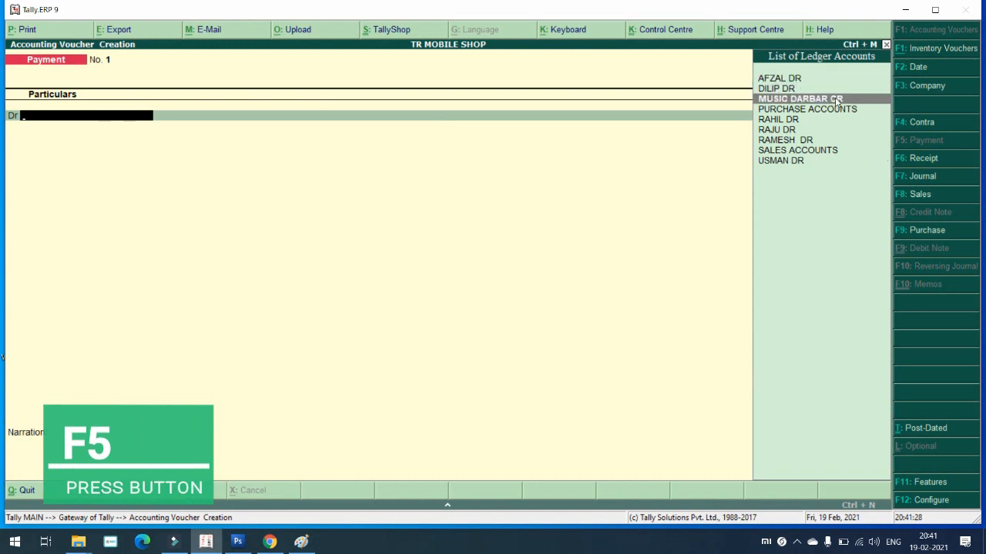
# Step: Debit MUSIC DARBAR CR with 14,800.00, Agst Ref to pending bill 1, in Payment No. 1
pyautogui.click(837, 99)
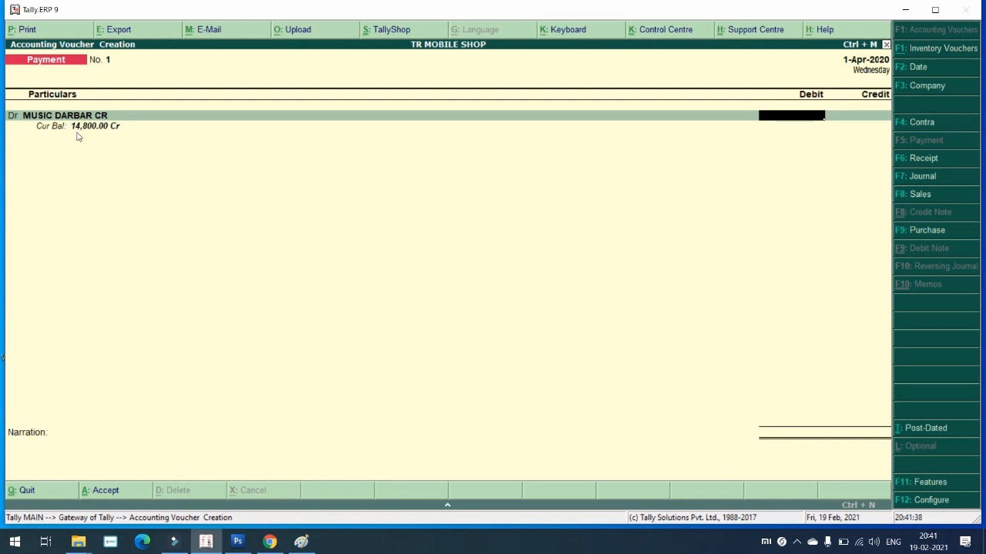
pyautogui.write('14800')
pyautogui.press('Return')
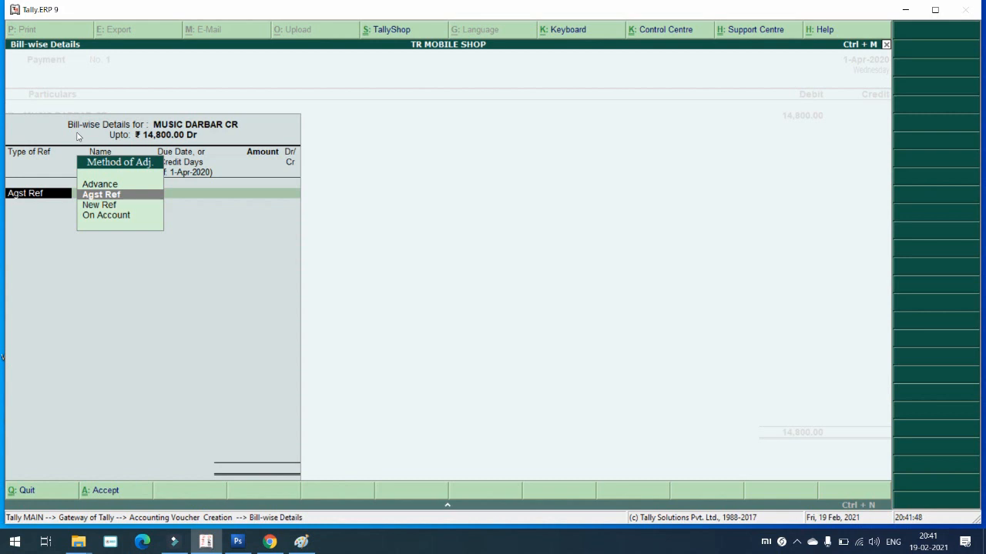
pyautogui.press('Return')
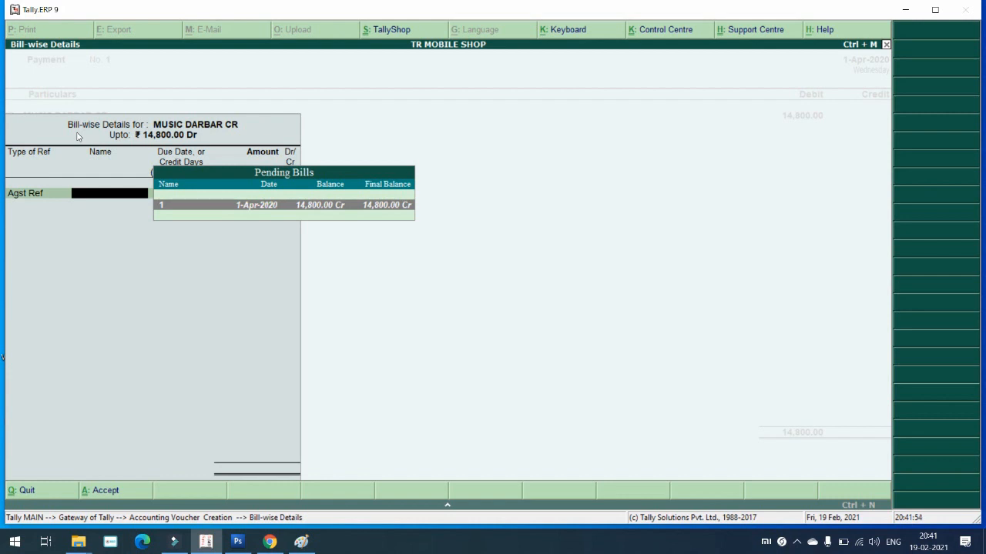
pyautogui.press('Return')
pyautogui.press('Return')
pyautogui.press('Return')
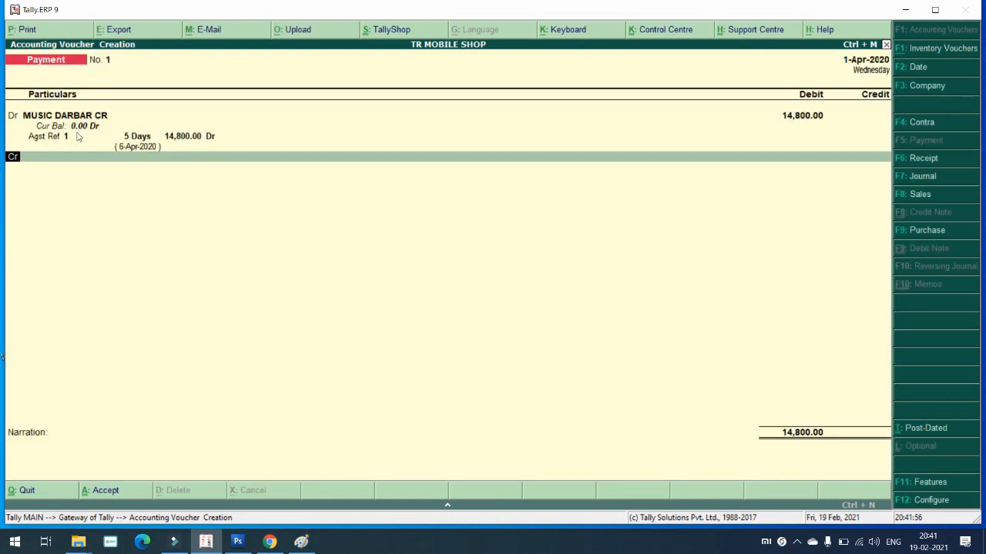
pyautogui.press('Return')
pyautogui.press('Down')
pyautogui.press('Down')
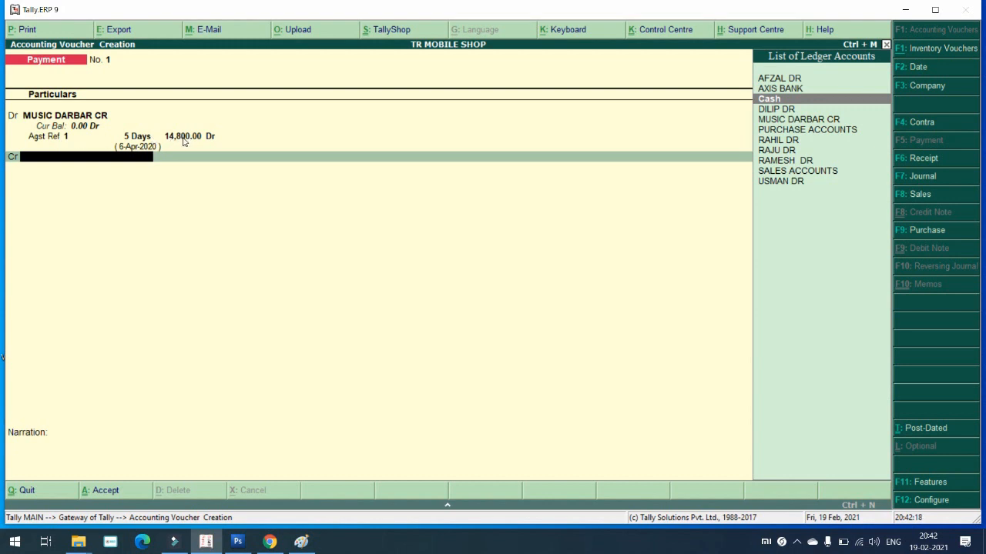
# Step: Credit Cash 14,800.00, skip the narration and accept Payment No. 1
pyautogui.press('Return')
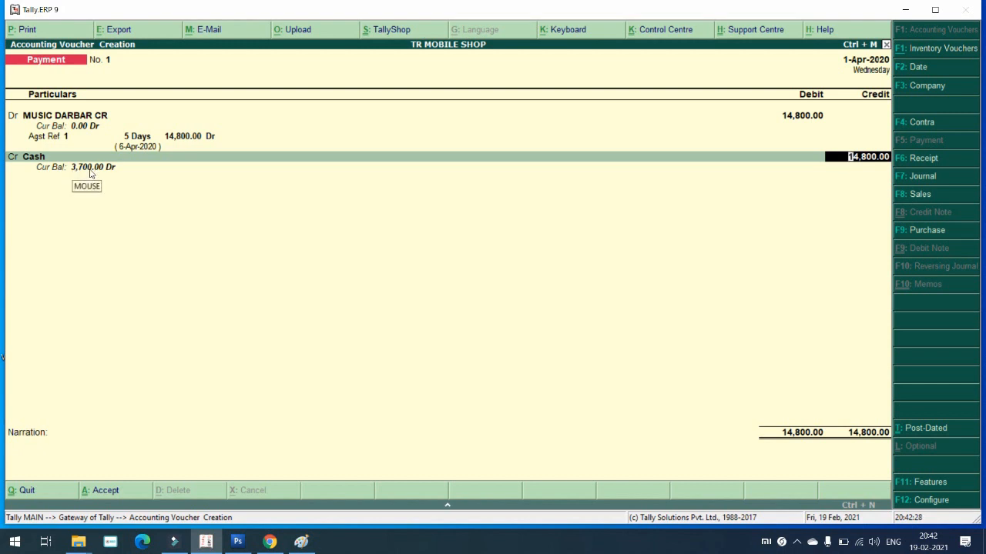
pyautogui.press('Return')
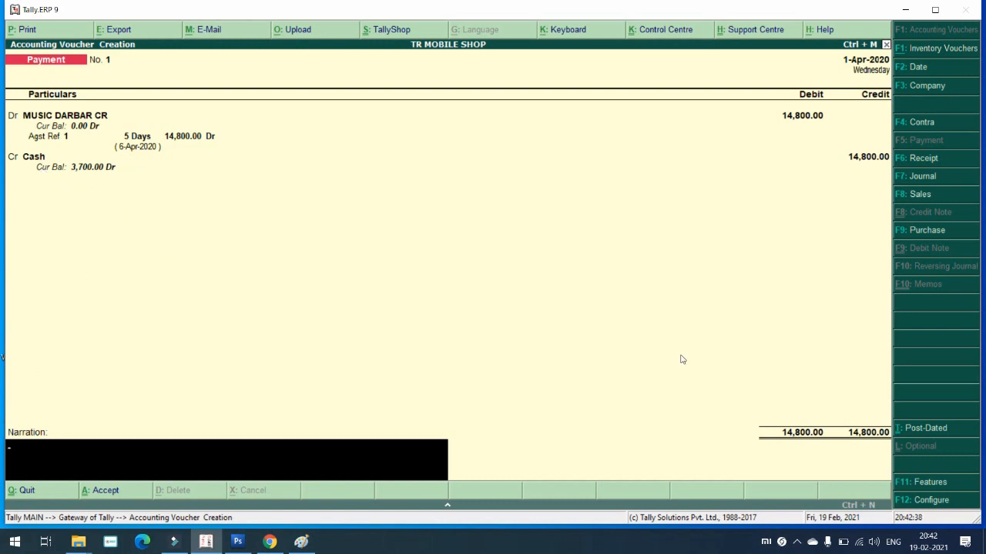
pyautogui.press('Return')
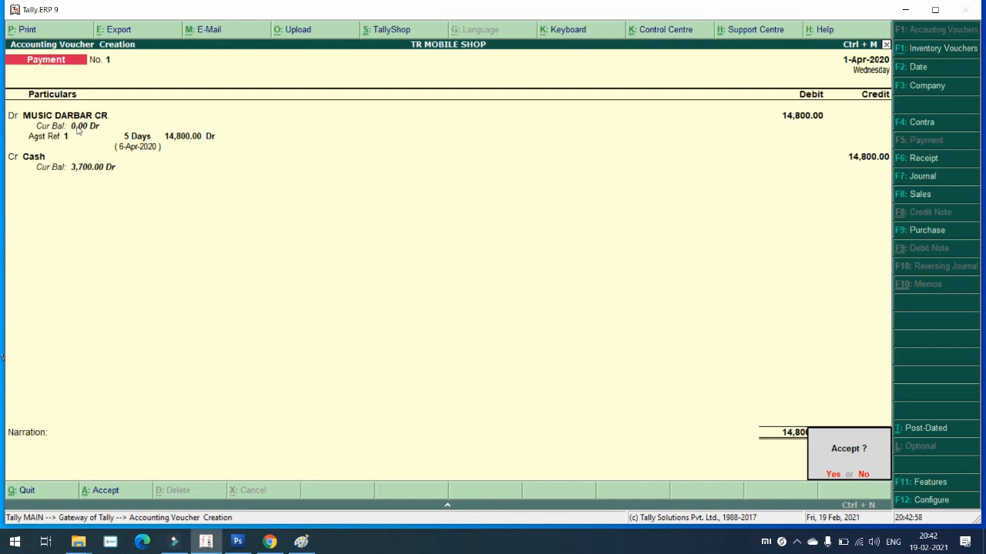
pyautogui.press('Return')
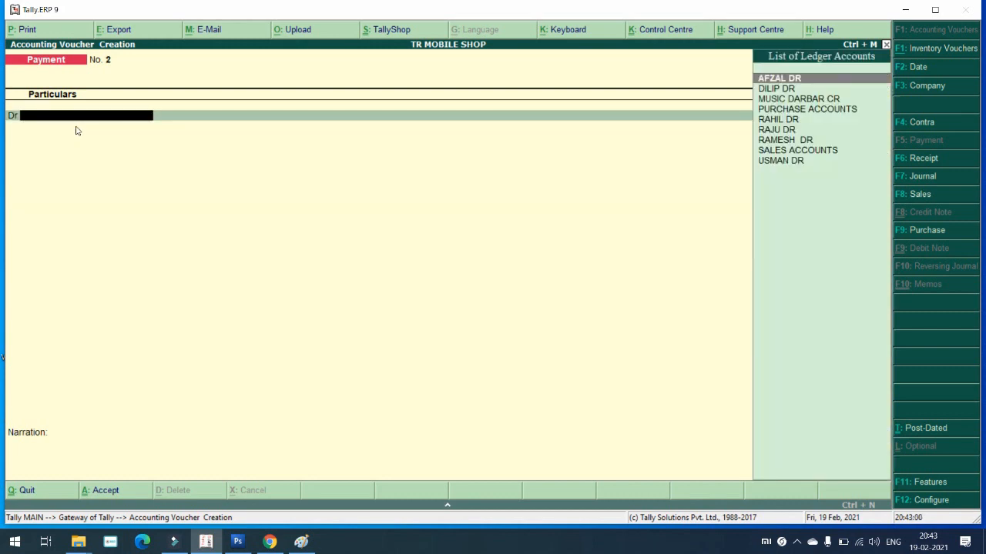
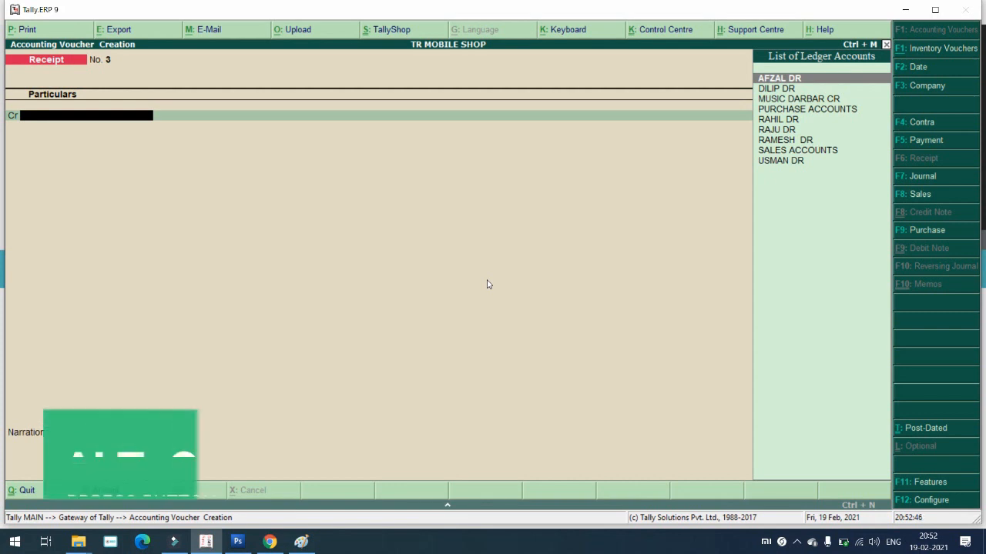
# Step: Create the RENT RECIVER ledger under Indirect Incomes with Alt+C and credit it on receipt No. 3
pyautogui.hotkey('alt', 'c')
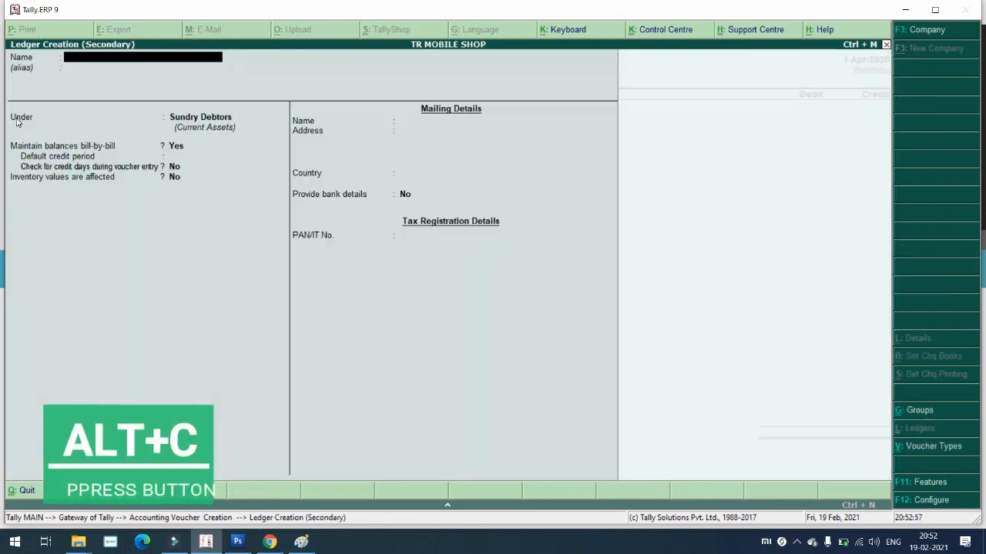
pyautogui.write('RENT RECIVER')
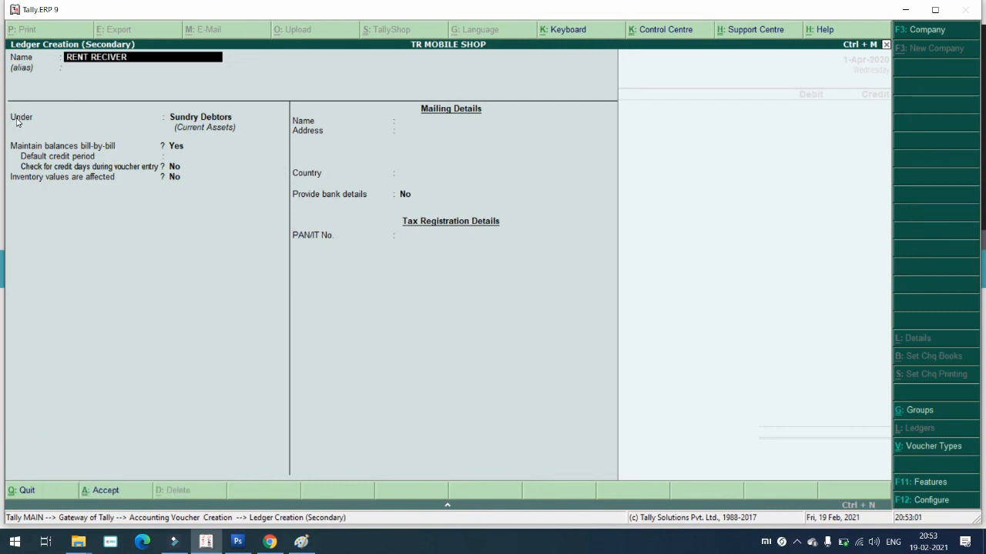
pyautogui.press('Return')
pyautogui.press('Return')
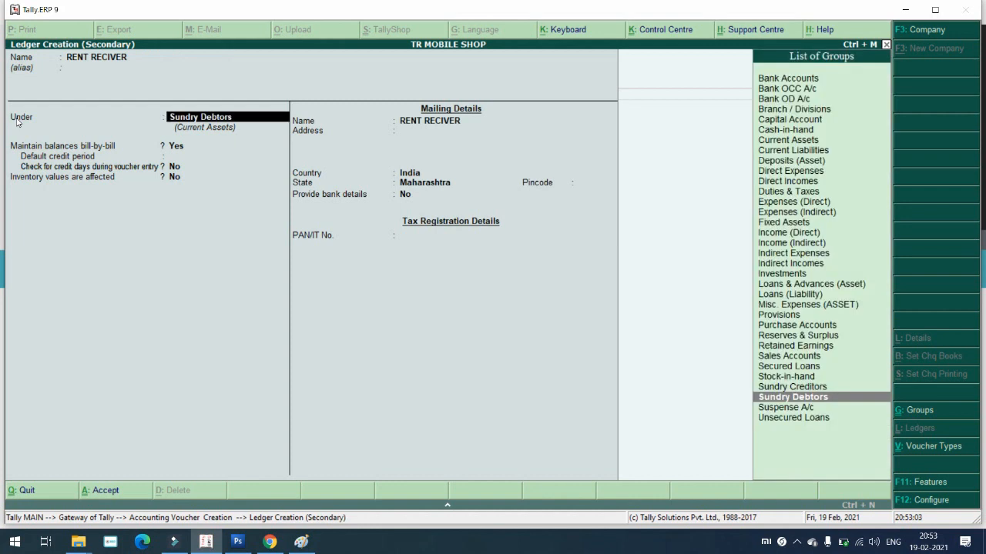
pyautogui.write('IN')
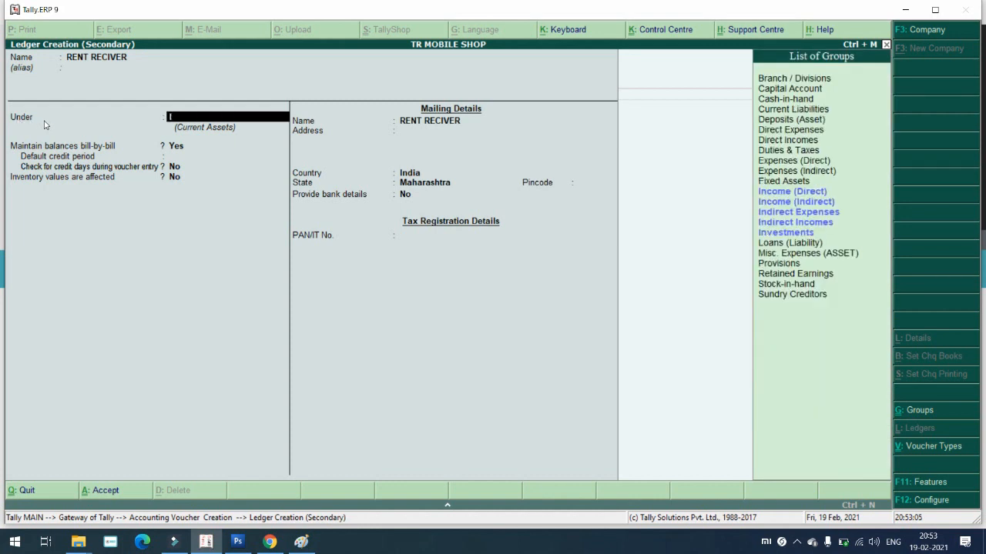
pyautogui.press('Down')
pyautogui.press('Down')
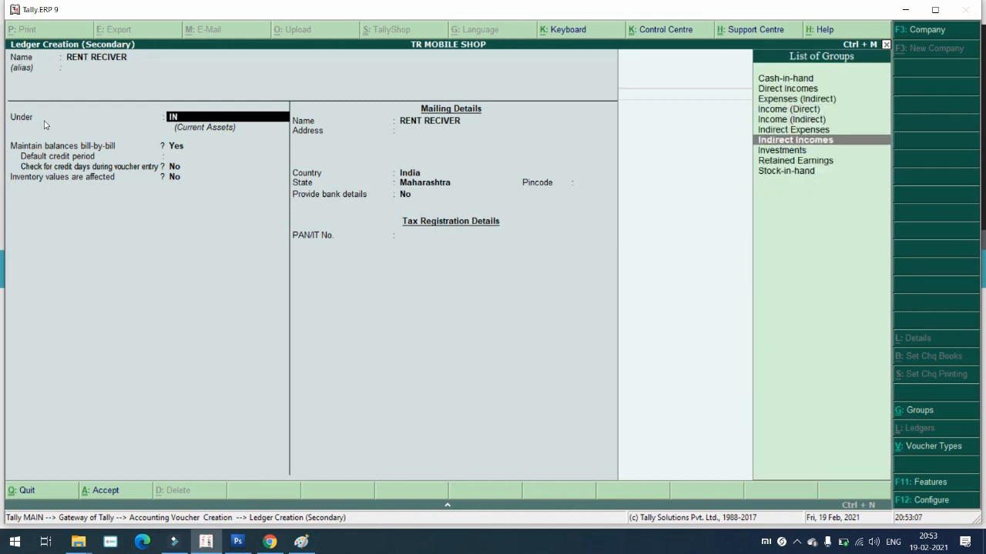
pyautogui.press('Return')
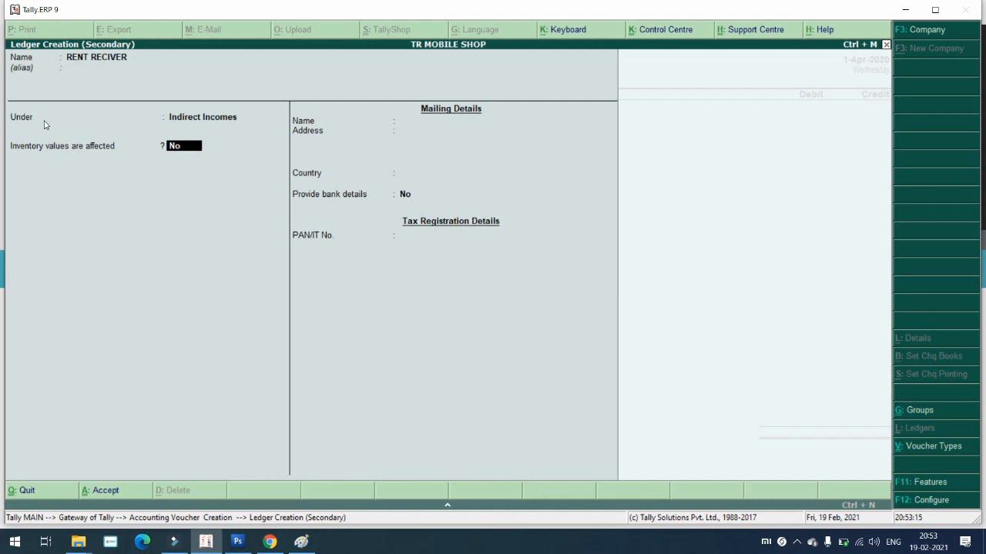
pyautogui.press('Return')
pyautogui.press('Return')
pyautogui.press('Return')
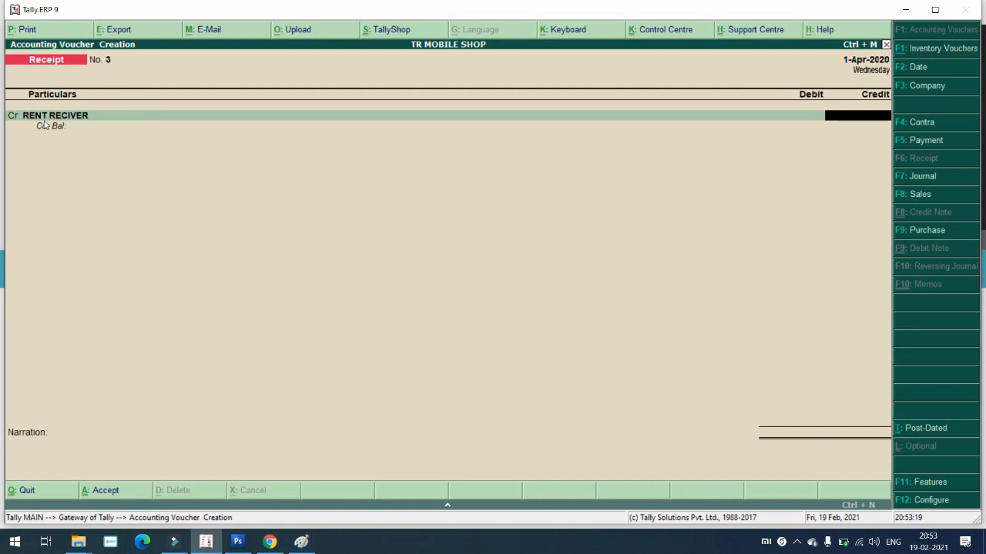
# Step: Enter the credit as 8,000 (corrected from 20,000), debit Cash, and save receipt No. 3
pyautogui.write('20000')
pyautogui.press('Return')
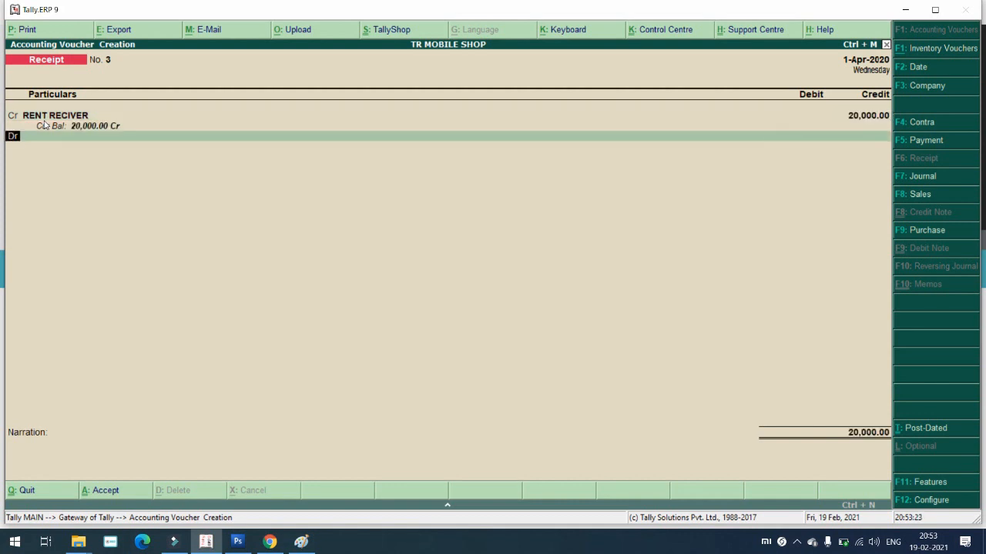
pyautogui.press('BackSpace')
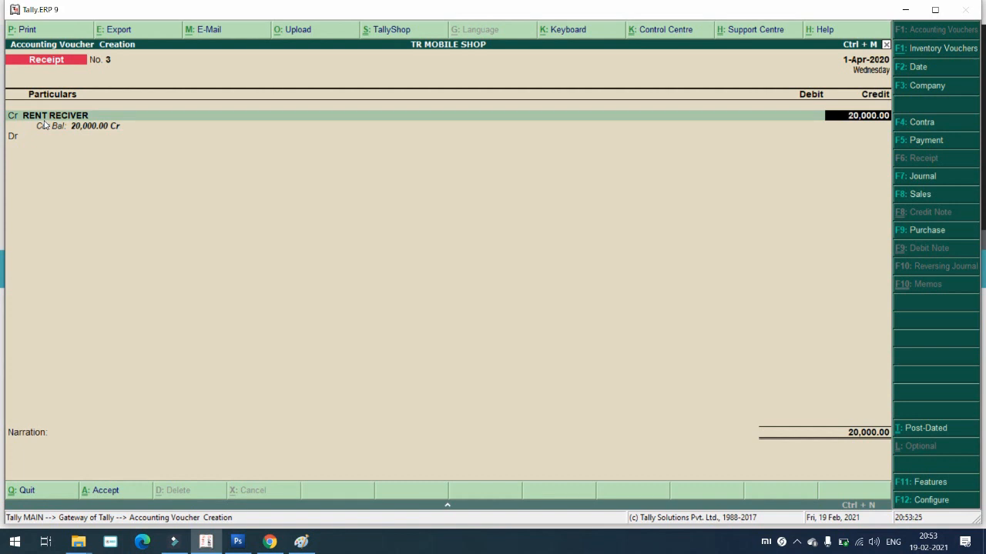
pyautogui.write('8000')
pyautogui.press('Return')
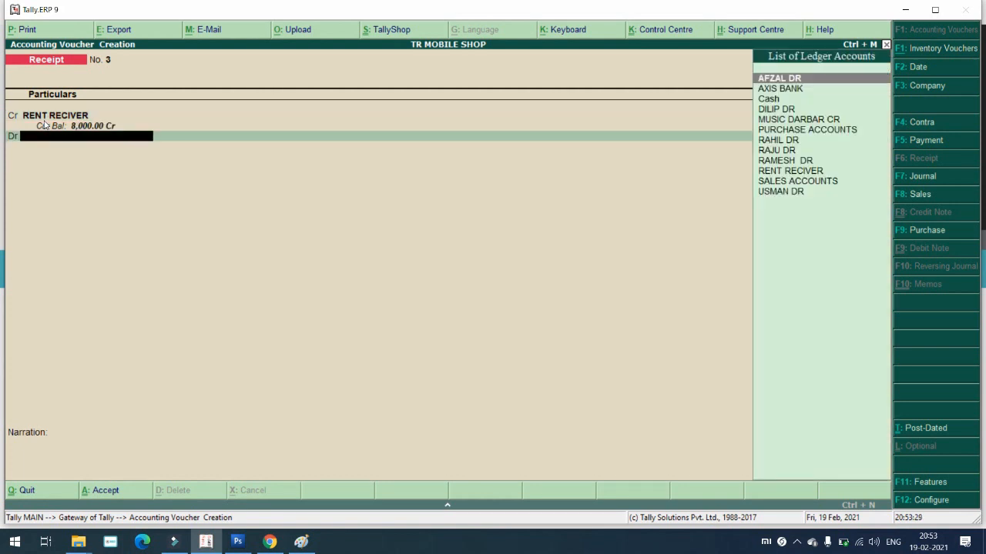
pyautogui.press('Down')
pyautogui.press('Down')
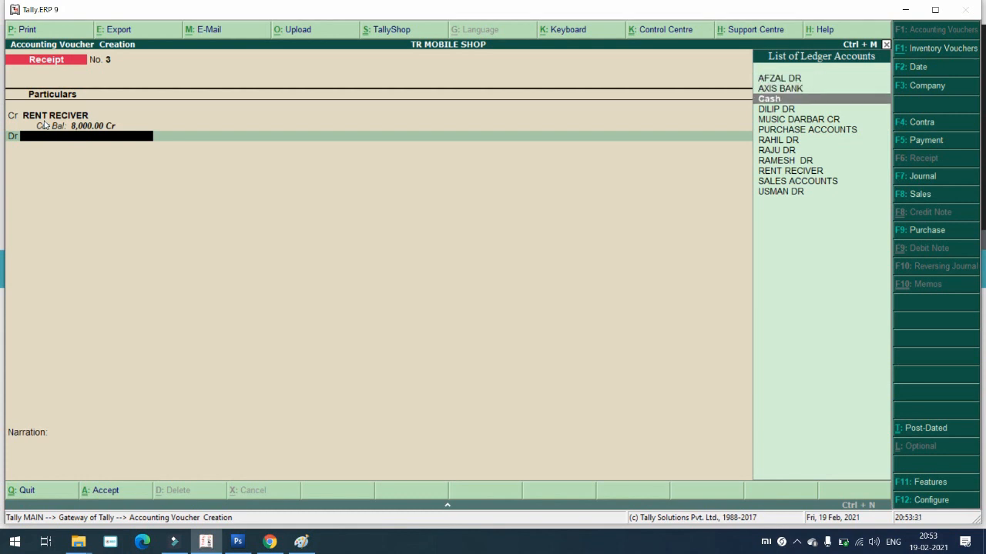
pyautogui.press('Return')
pyautogui.press('Return')
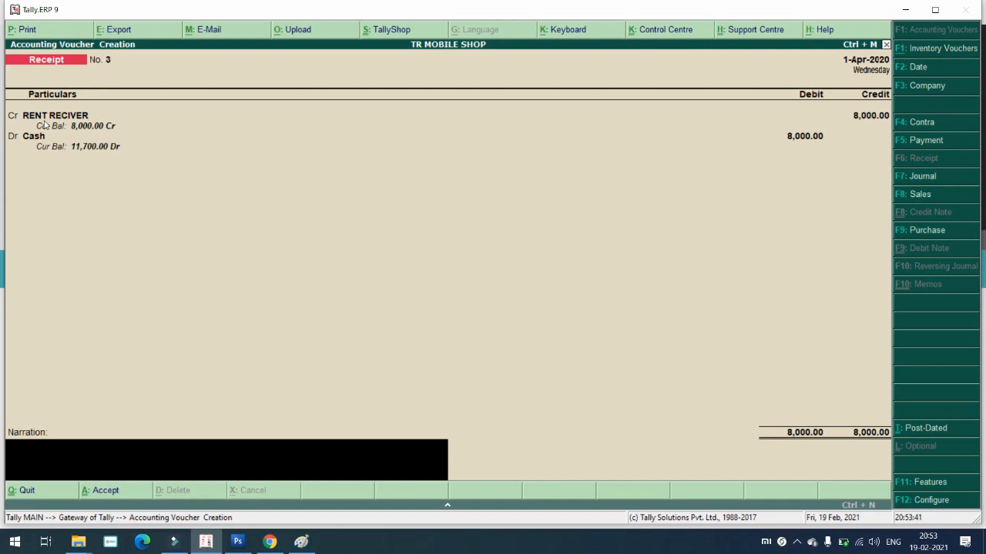
pyautogui.press('Return')
pyautogui.press('Return')
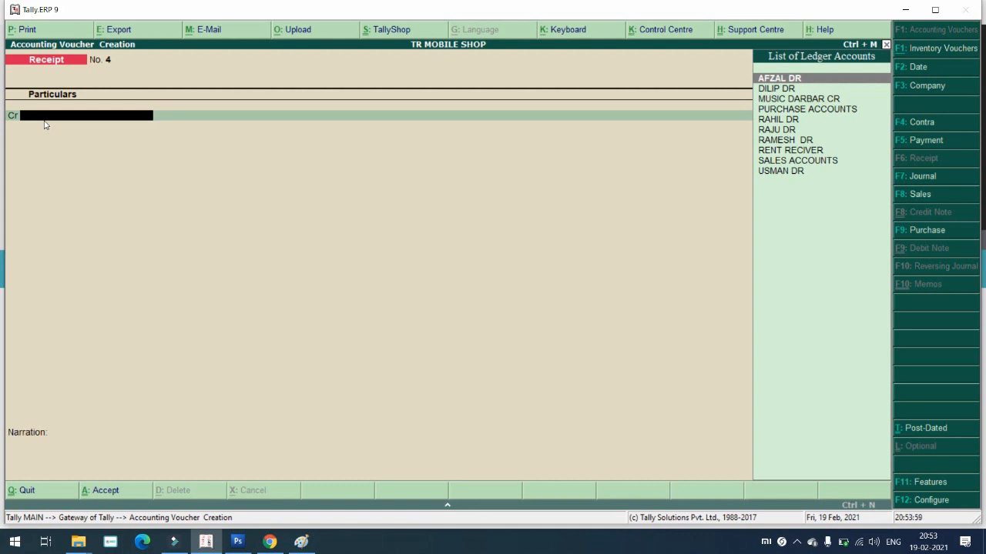
# Step: Credit receipt No. 4 to the RENT RECIVER ledger
pyautogui.press('Down')
pyautogui.press('Down')
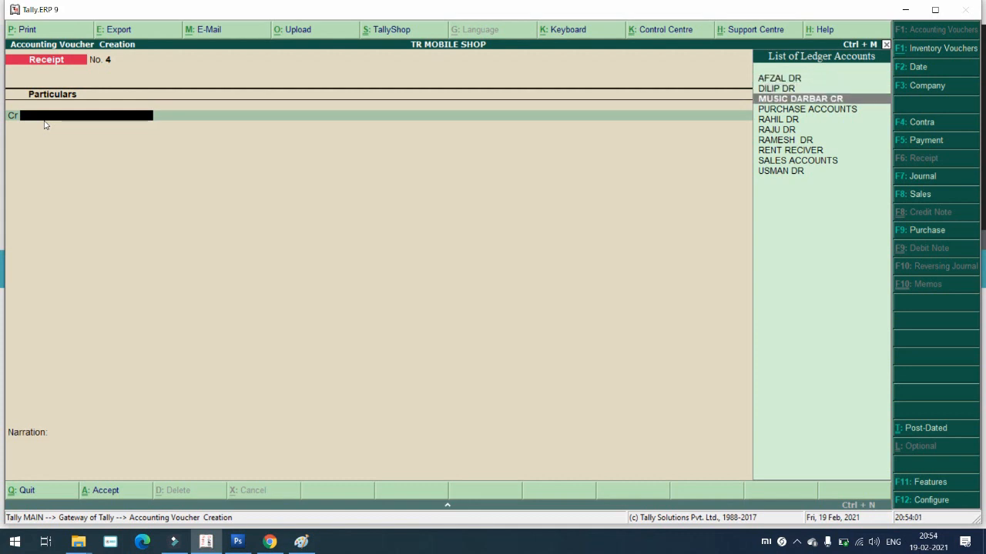
pyautogui.press('Down')
pyautogui.press('Down')
pyautogui.press('Down')
pyautogui.press('Down')
pyautogui.press('Down')
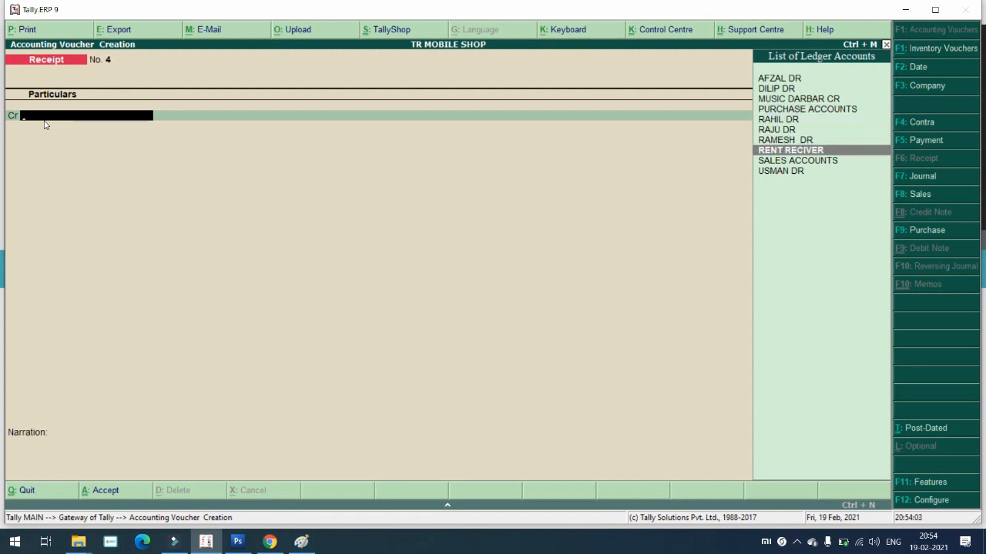
pyautogui.press('Return')
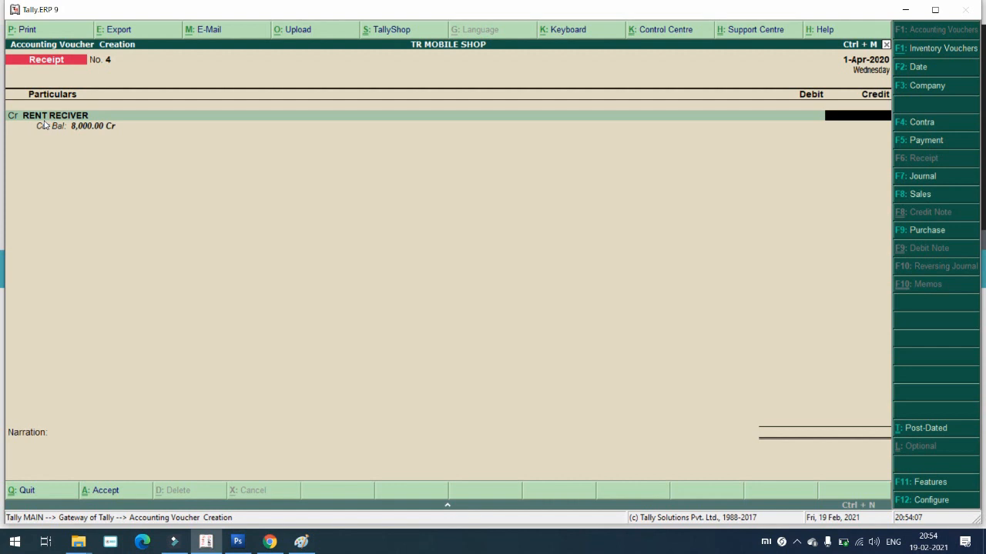
# Step: Set Maintain cost centres to Yes in the F11 accounting features and accept
pyautogui.press('F11')
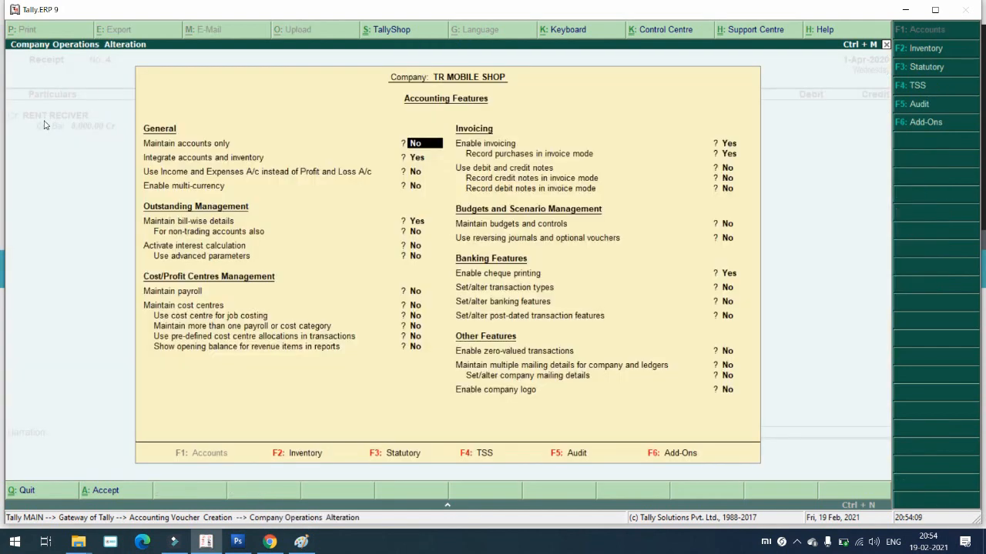
pyautogui.press('Return')
pyautogui.press('Return')
pyautogui.press('Return')
pyautogui.press('Return')
pyautogui.press('Return')
pyautogui.press('Return')
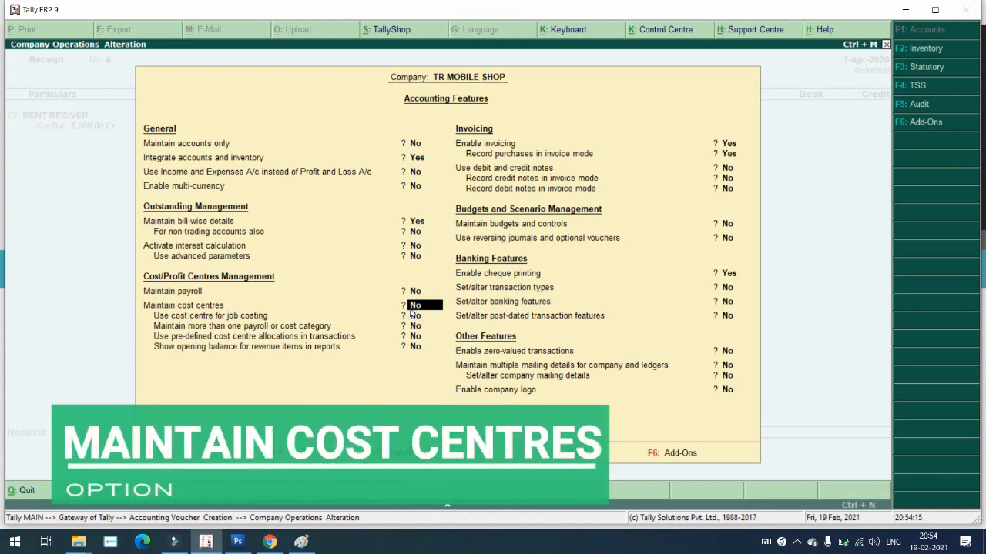
pyautogui.write('y')
pyautogui.press('Return')
pyautogui.press('Return')
pyautogui.press('Return')
pyautogui.press('Return')
pyautogui.press('Return')
pyautogui.press('Return')
pyautogui.press('Return')
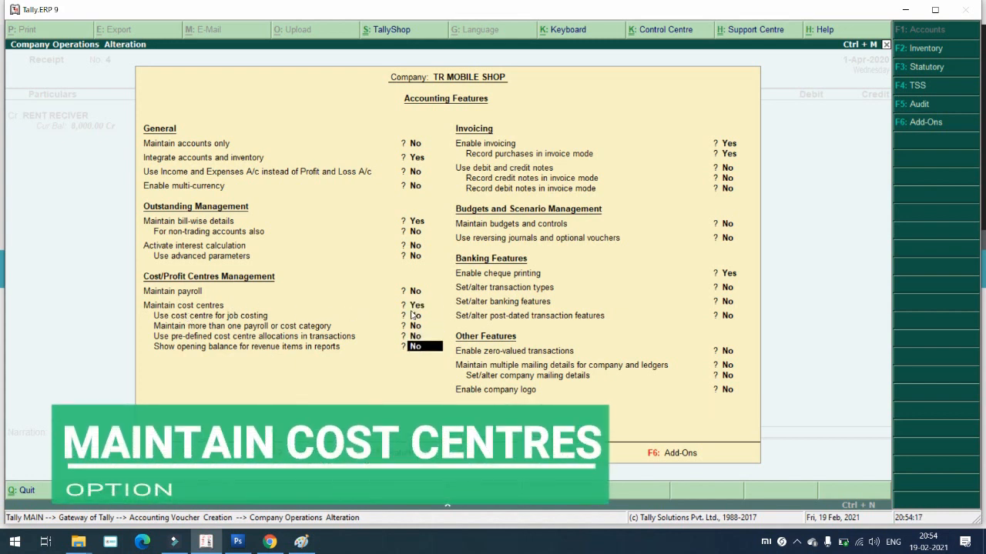
pyautogui.press('Return')
pyautogui.press('Return')
pyautogui.press('Return')
pyautogui.press('Return')
pyautogui.press('Return')
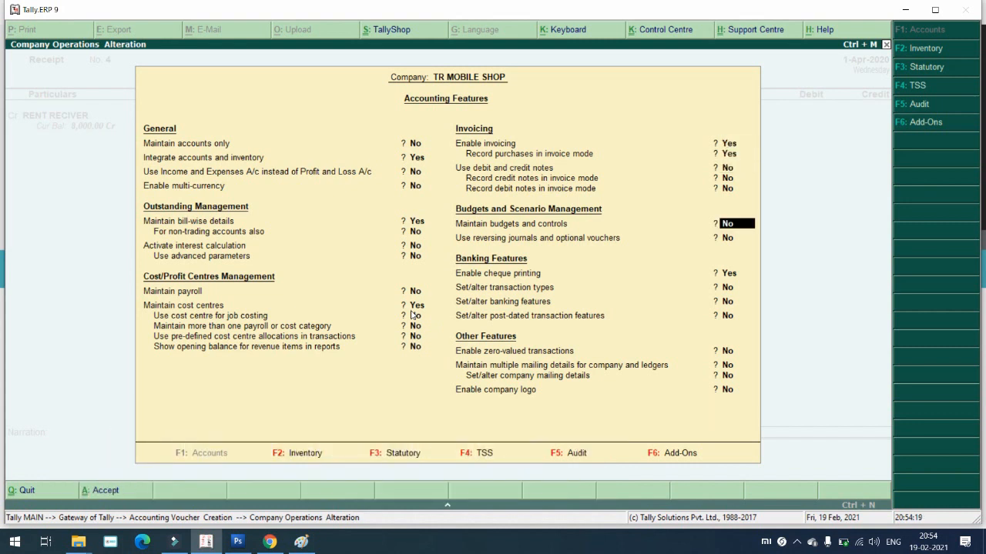
pyautogui.press('Return')
pyautogui.press('Return')
pyautogui.press('Return')
pyautogui.press('Return')
pyautogui.press('Return')
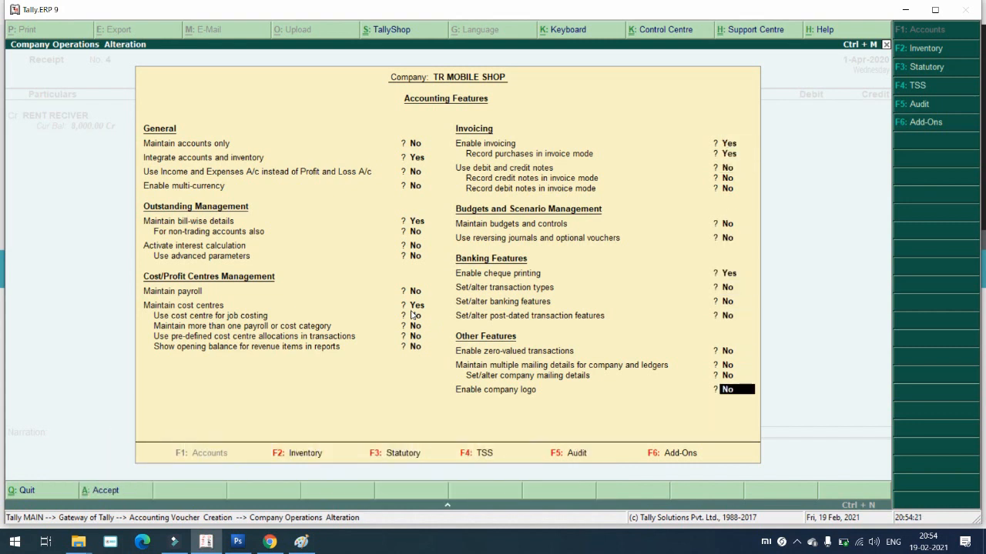
pyautogui.press('Return')
pyautogui.press('Return')
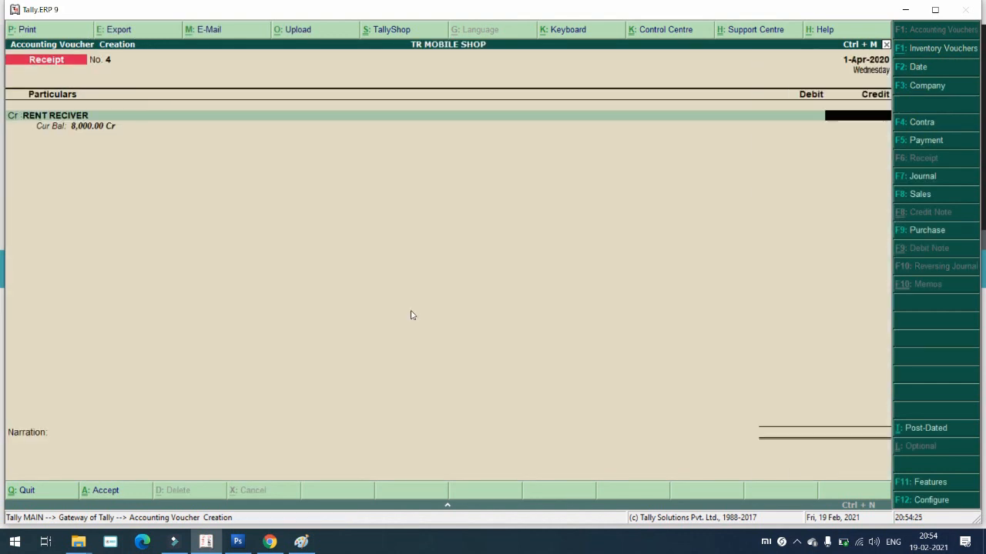
# Step: Enter the 8,000 credit, create cost centre HOME NO.1 and allocate 2,000 to it
pyautogui.write('8000')
pyautogui.press('Return')
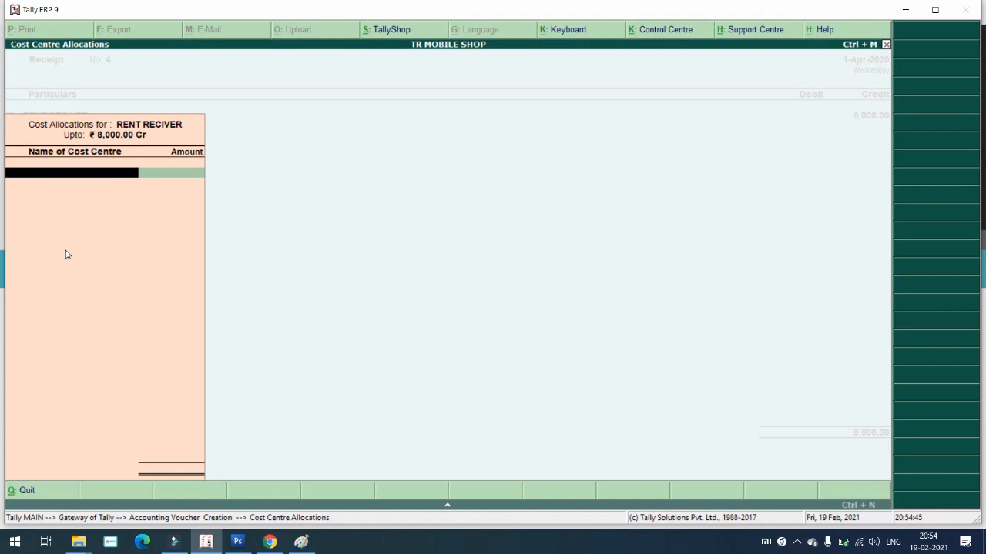
pyautogui.hotkey('alt', 'c')
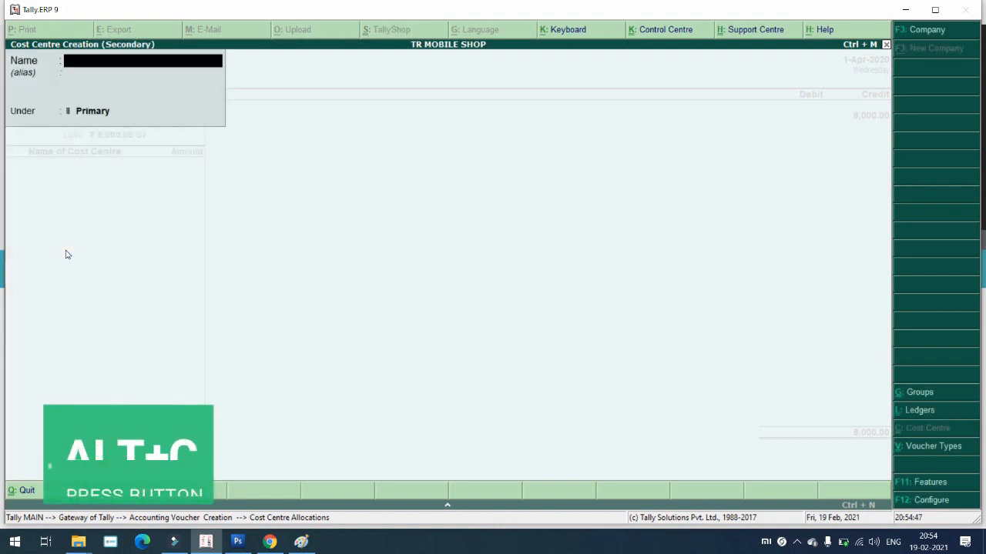
pyautogui.write('HOME')
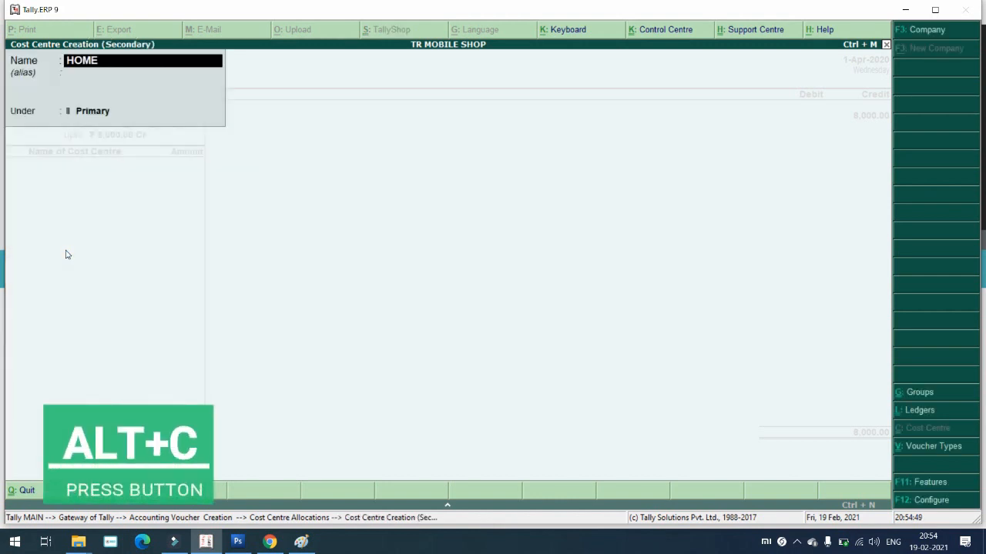
pyautogui.write(' NO.1')
pyautogui.press('Return')
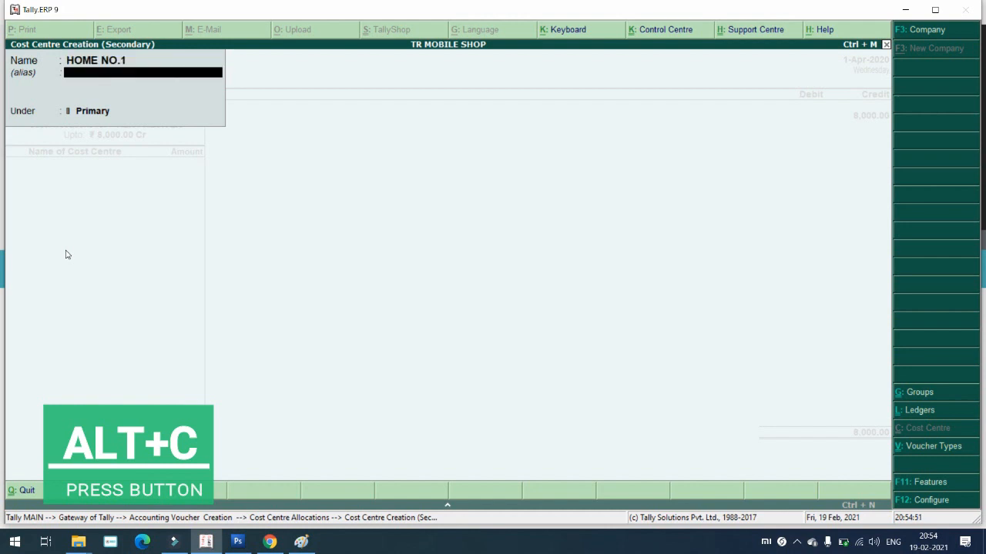
pyautogui.press('Return')
pyautogui.press('Return')
pyautogui.press('Return')
pyautogui.write('20')
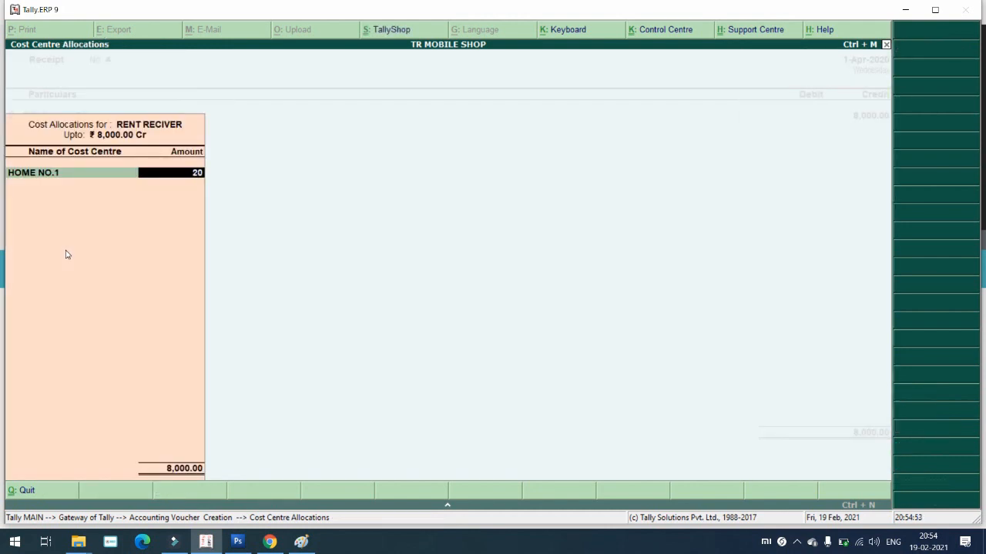
pyautogui.write('00')
pyautogui.press('Return')
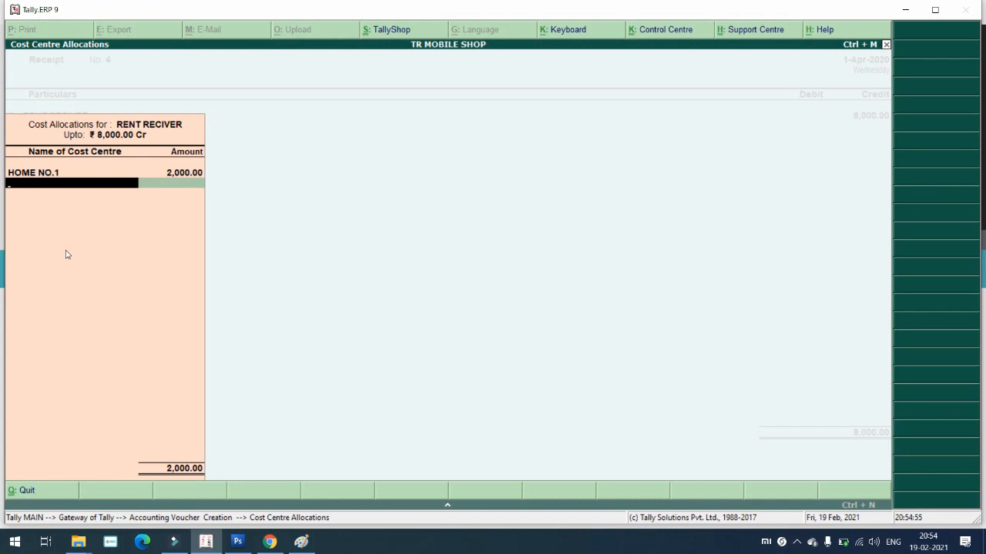
# Step: Create cost centre HOME NO.2 and allocate 2,000 to it
pyautogui.hotkey('alt', 'c')
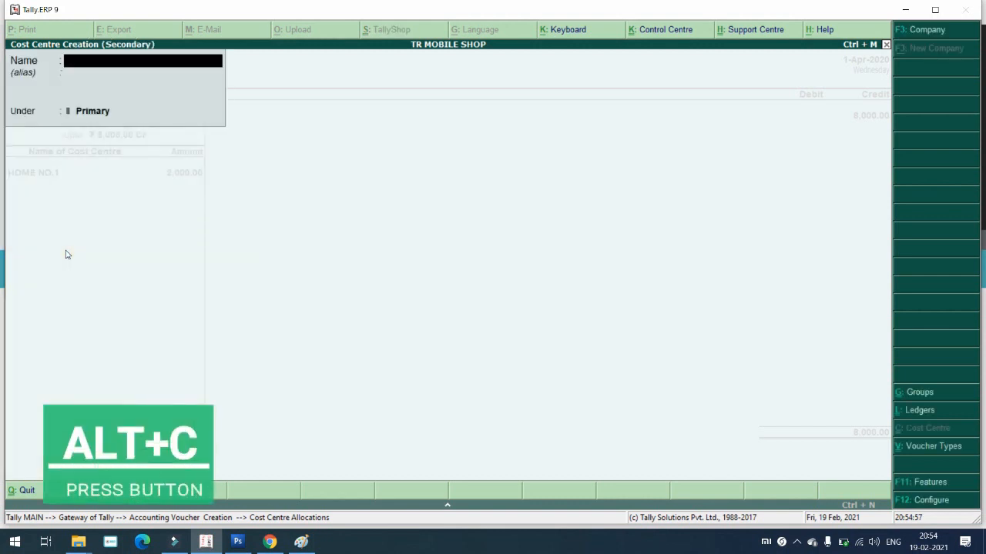
pyautogui.write('HOME')
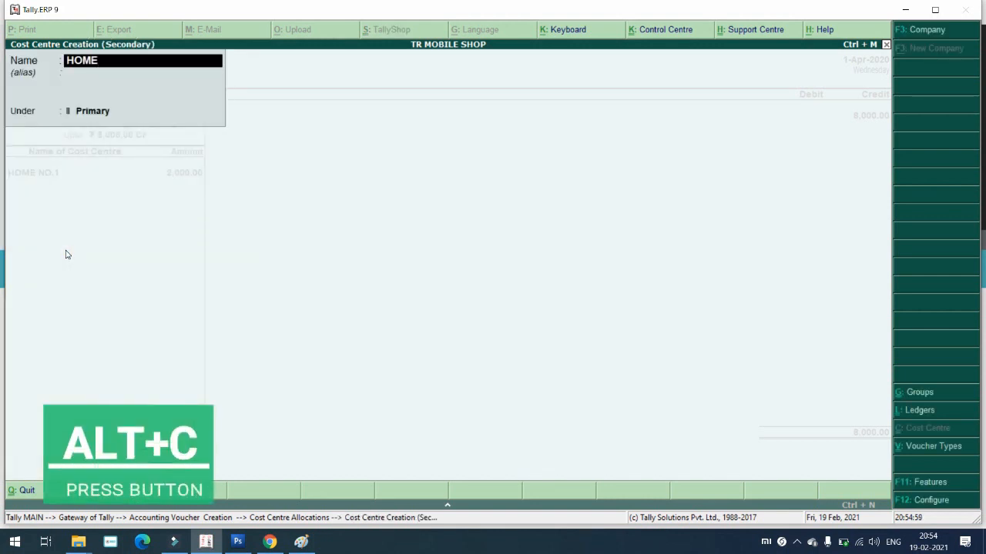
pyautogui.write(' NO.2')
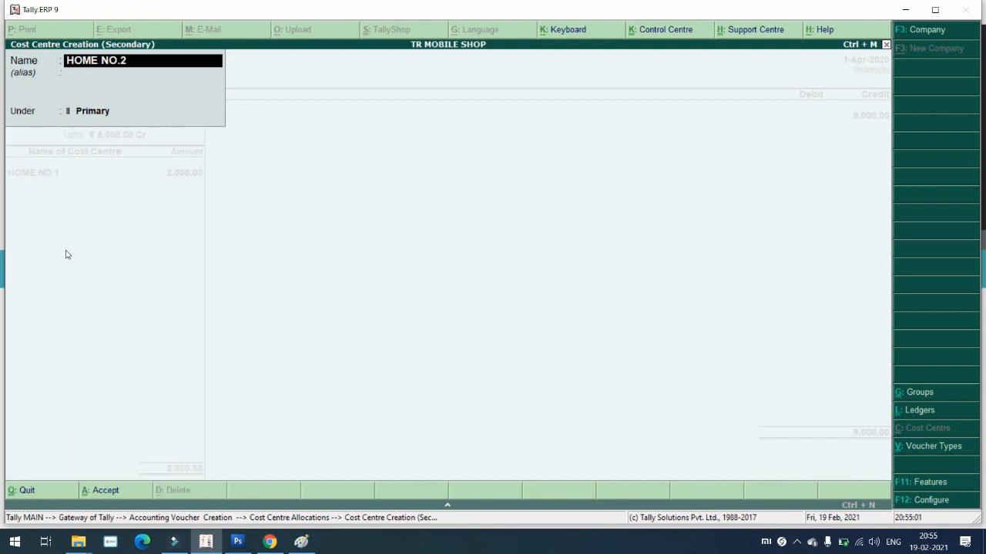
pyautogui.press('Return')
pyautogui.press('Return')
pyautogui.press('Return')
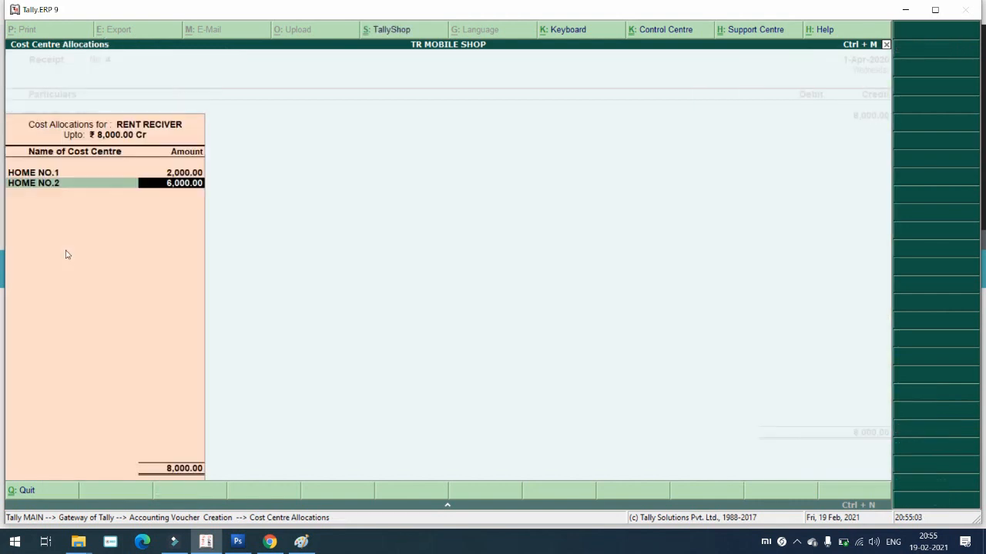
pyautogui.write('2000')
pyautogui.press('Return')
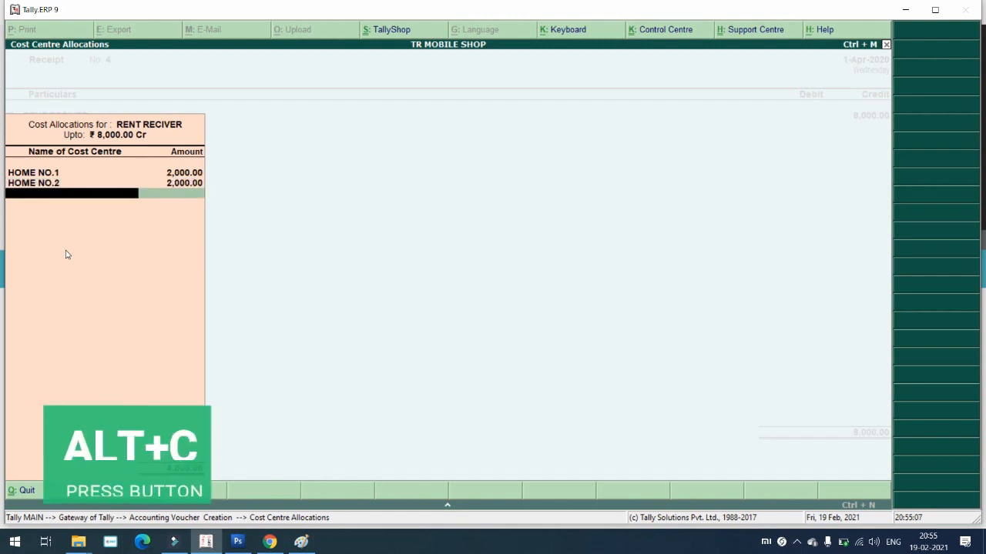
# Step: Create cost centre HOME NO.3 under Primary, recalling the last name with Ctrl+R, and allocate 2,000
pyautogui.hotkey('alt', 'c')
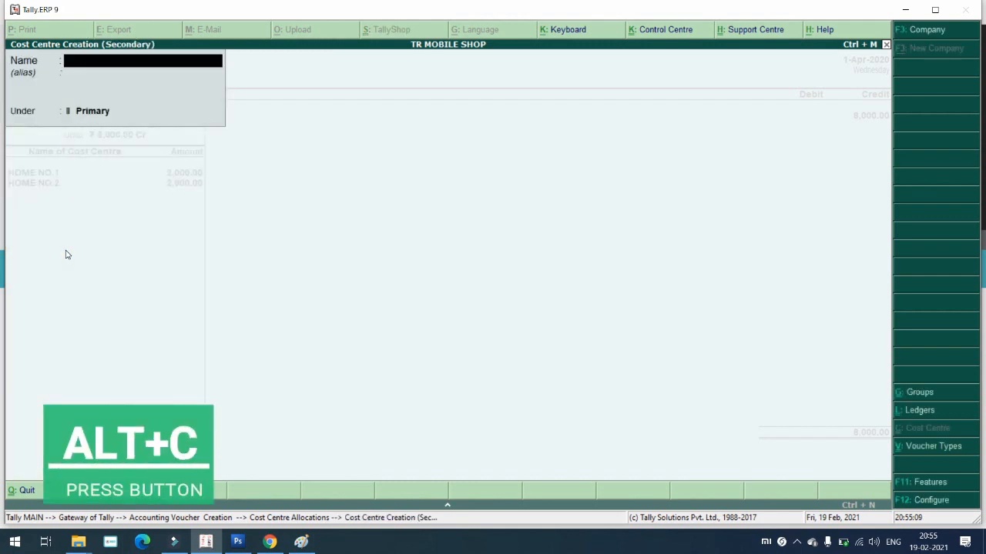
pyautogui.hotkey('ctrl', 'r')
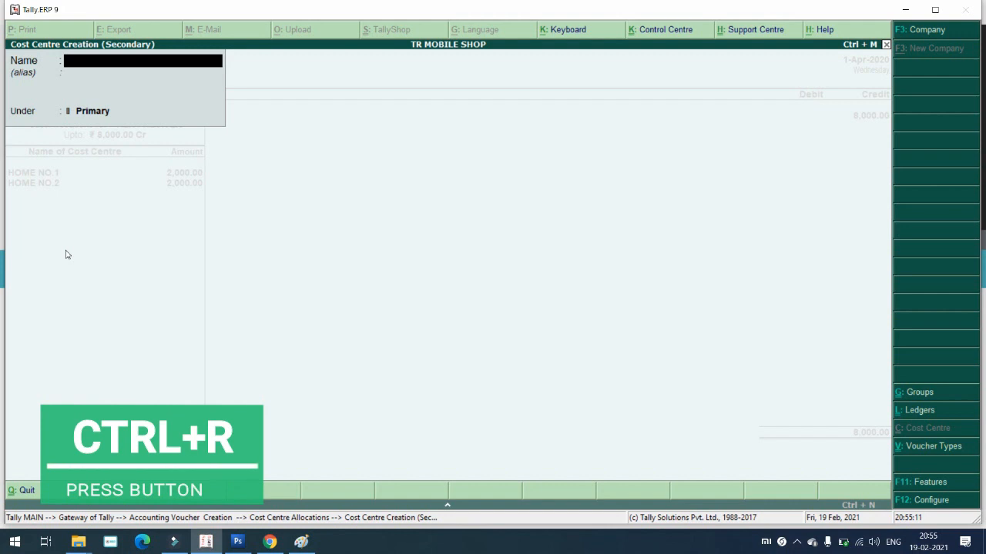
pyautogui.hotkey('ctrl', 'r')
pyautogui.press('BackSpace')
pyautogui.write('3')
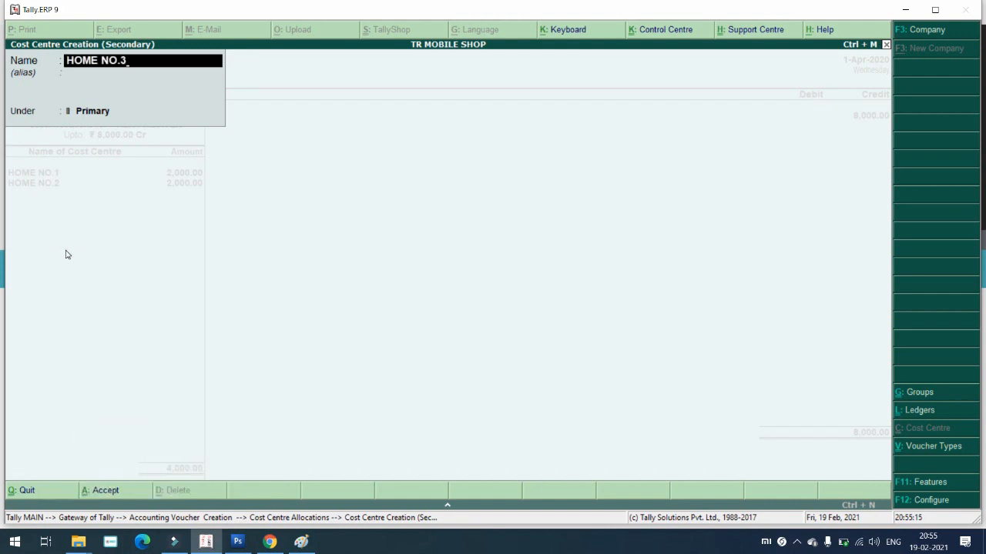
pyautogui.press('Return')
pyautogui.press('Return')
pyautogui.press('Return')
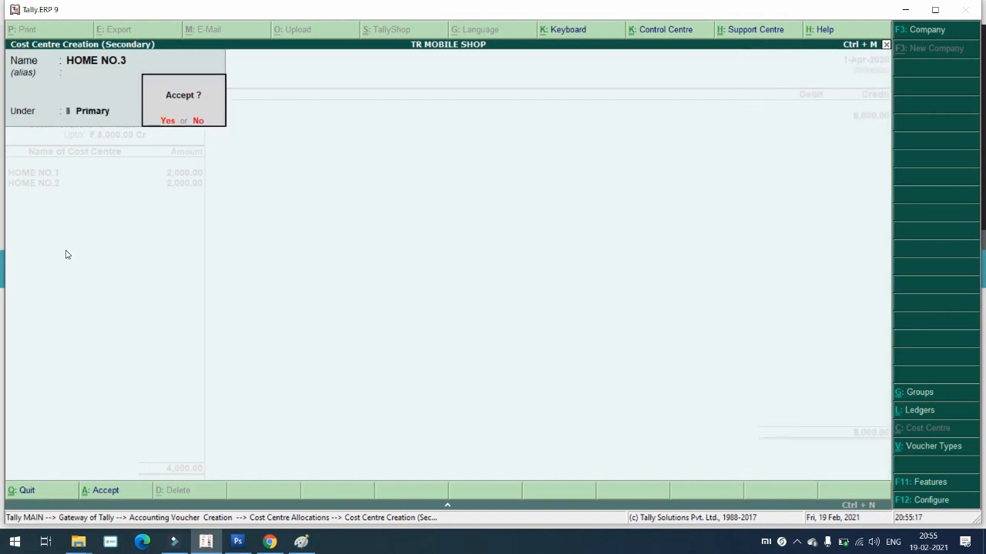
pyautogui.press('Return')
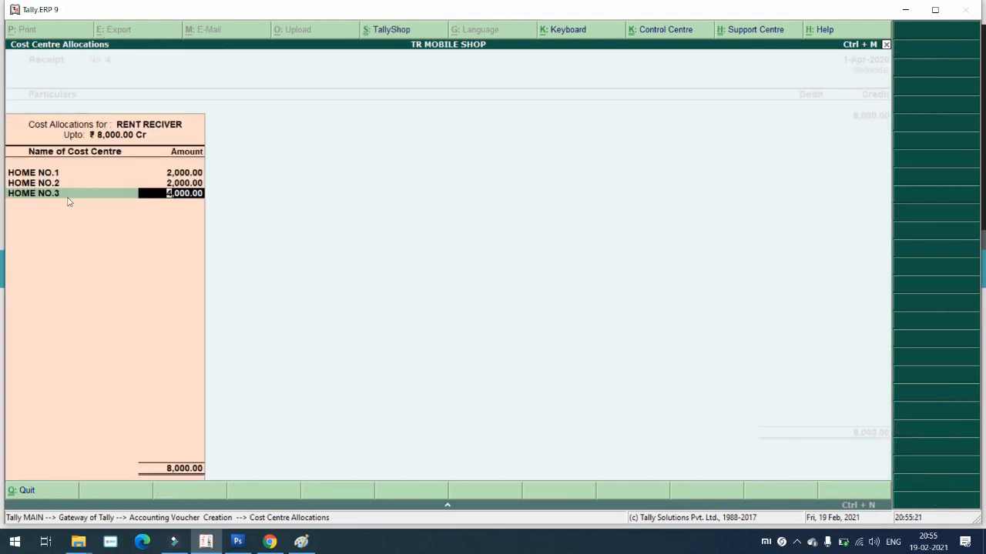
pyautogui.write('2000')
pyautogui.press('Return')
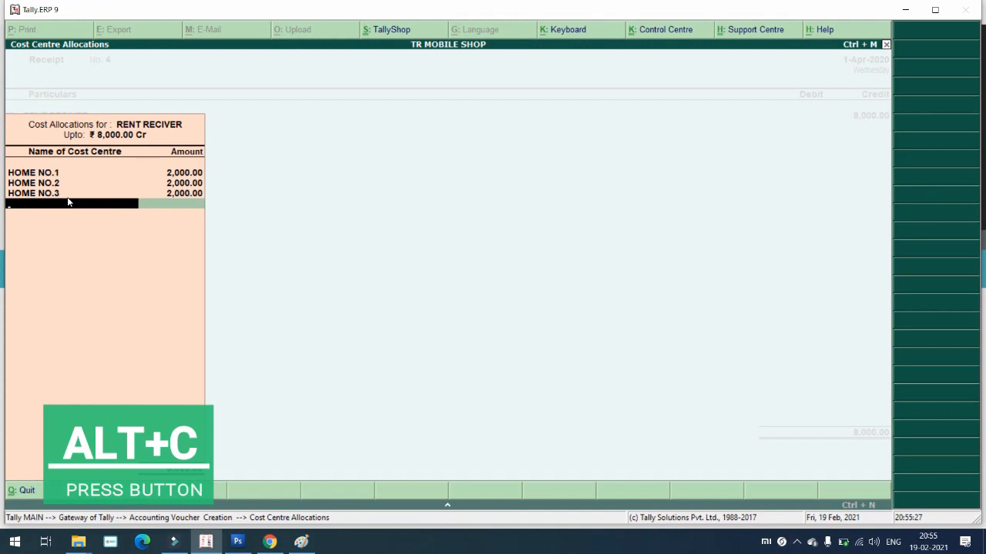
pyautogui.hotkey('alt', 'c')
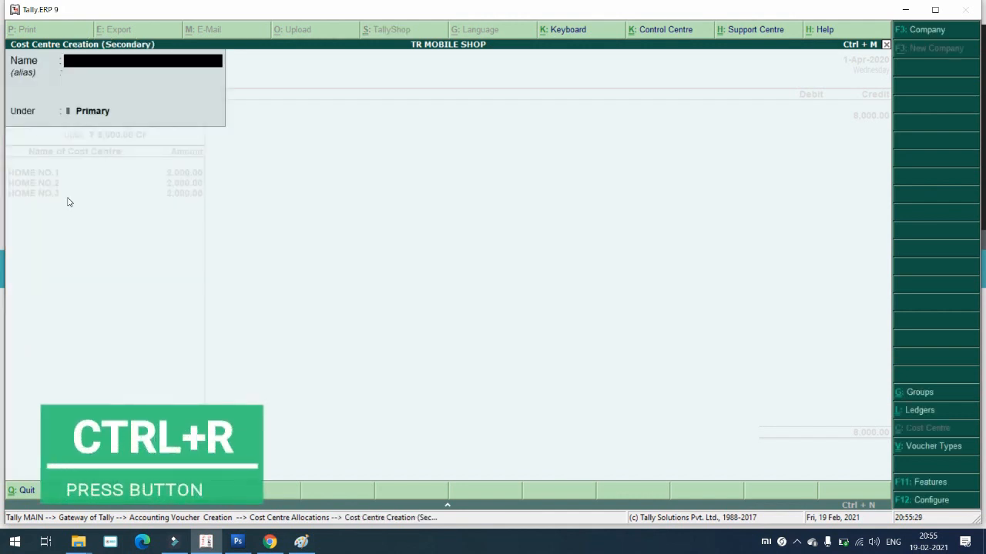
# Step: Create cost centre HOME NO.5 from the recalled name and close the rent allocations
pyautogui.hotkey('ctrl', 'r')
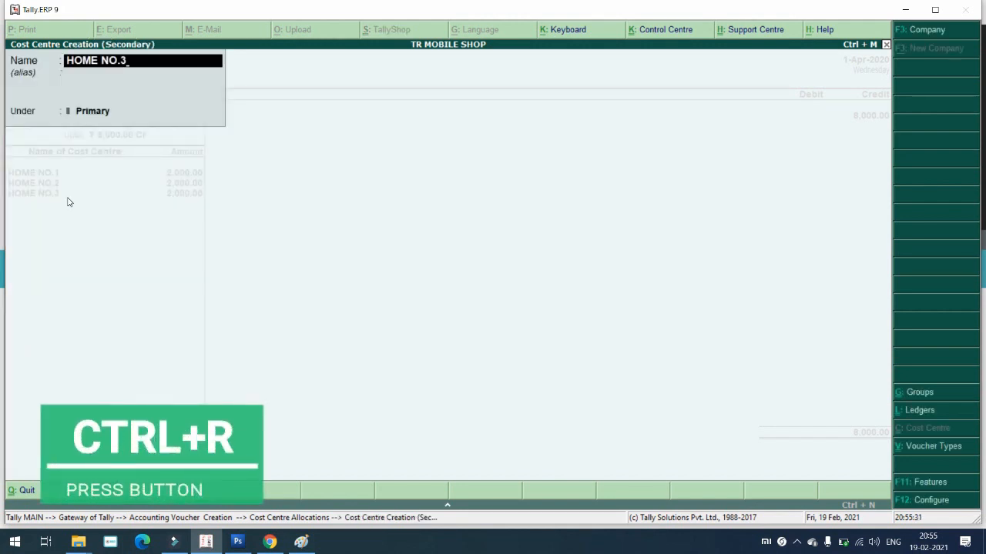
pyautogui.press('BackSpace')
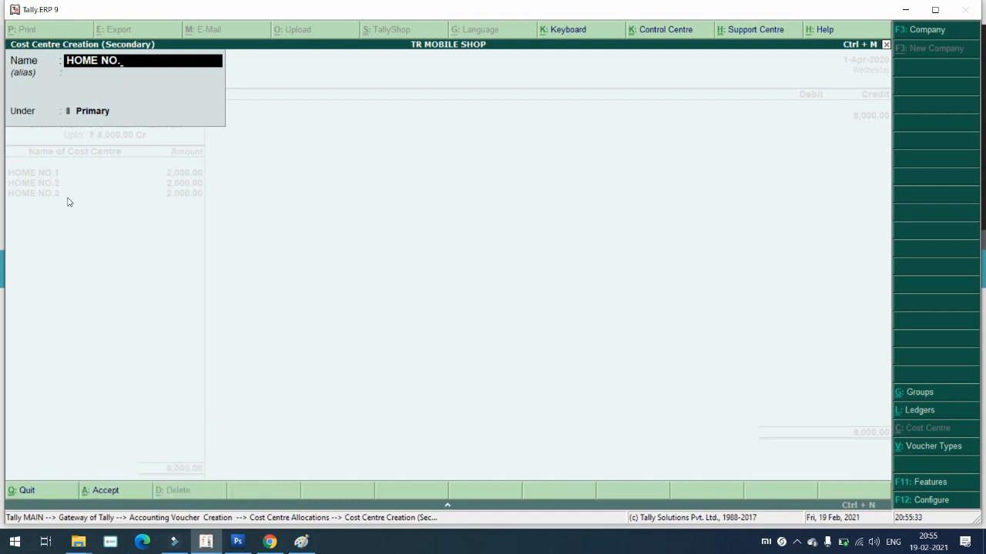
pyautogui.write('5')
pyautogui.press('Return')
pyautogui.press('Return')
pyautogui.press('Return')
pyautogui.press('Return')
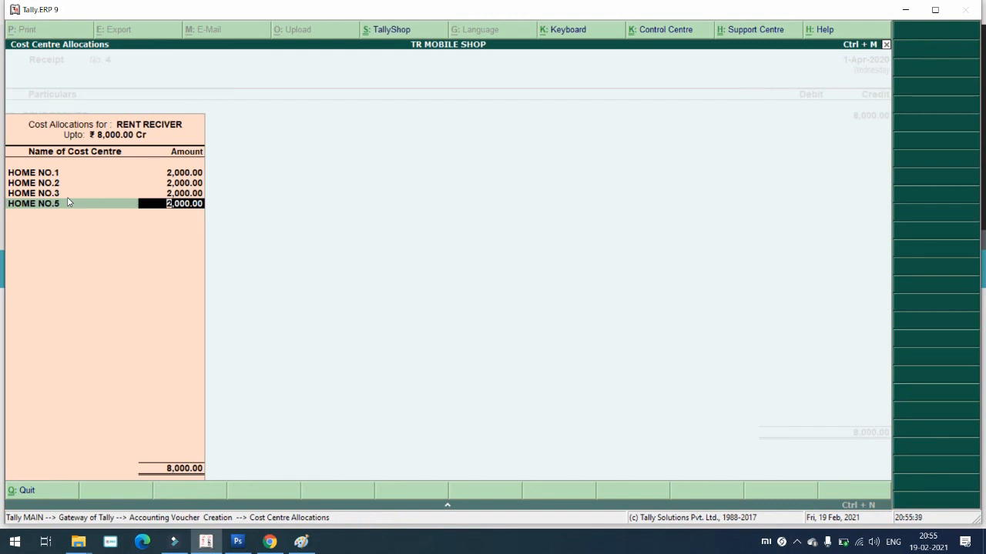
pyautogui.press('Return')
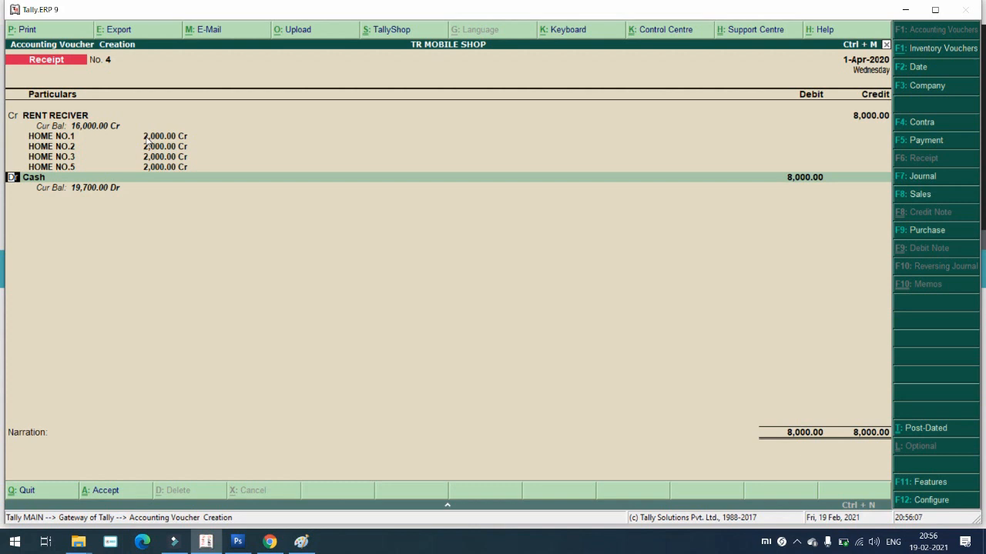
# Step: Debit Cash 8,000, leave the narration empty and save Receipt No. 4
pyautogui.press('Return')
pyautogui.press('Return')
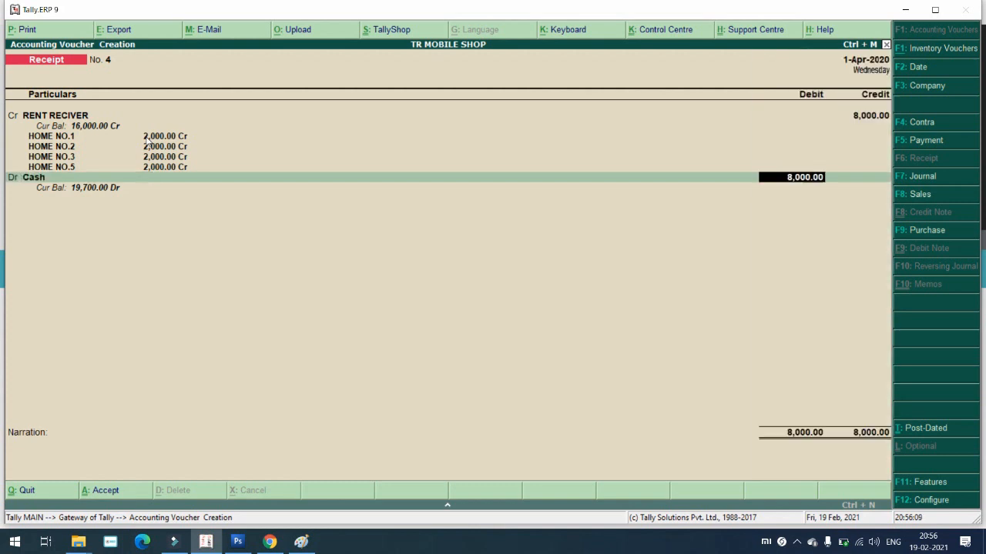
pyautogui.press('Return')
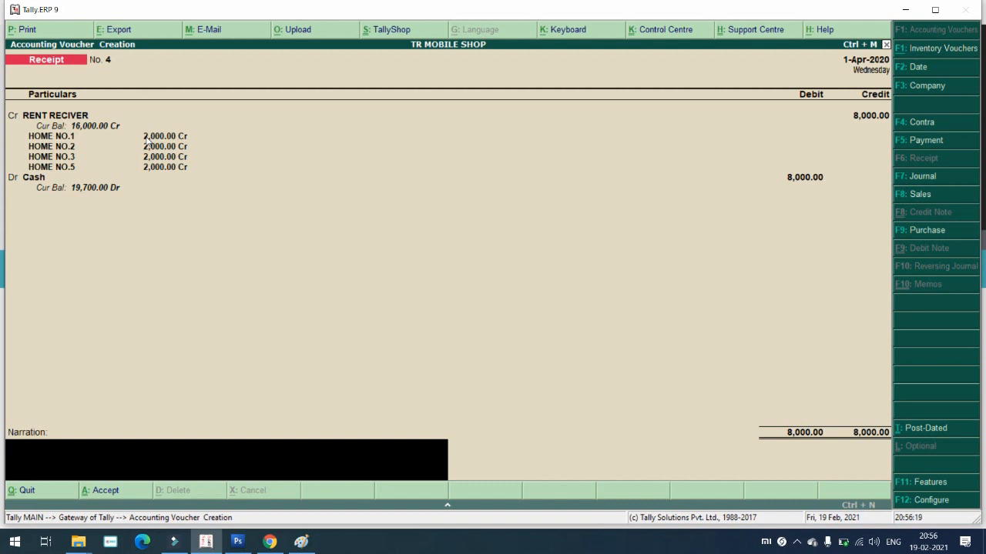
pyautogui.press('Return')
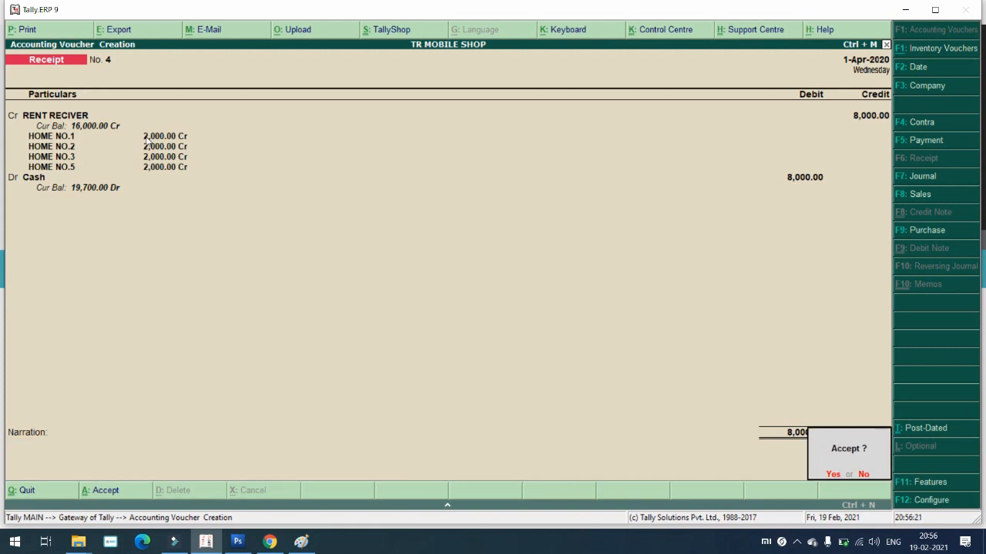
pyautogui.press('Return')
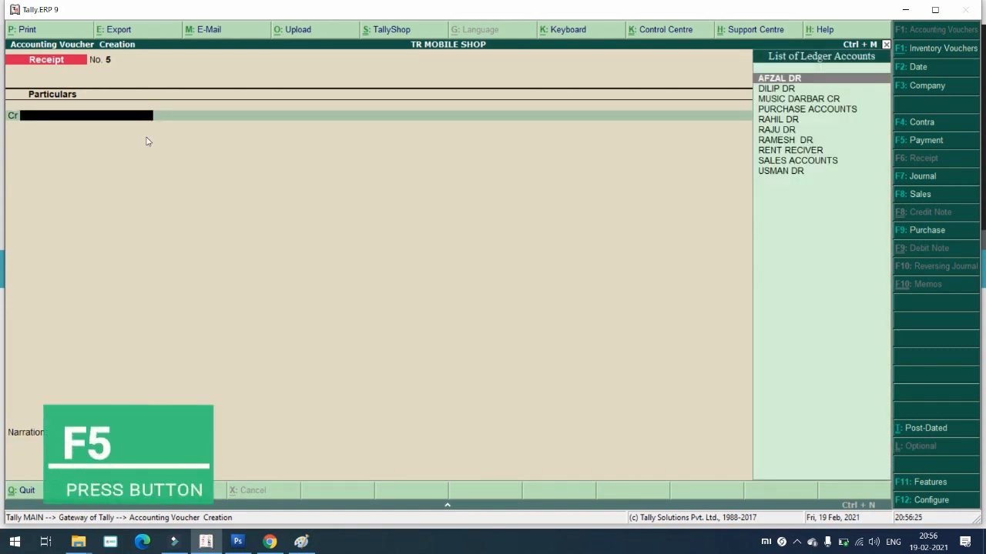
# Step: In a Payment voucher, create ledger RENT GIVER under Indirect Expenses with cost centres applicable
pyautogui.press('F5')
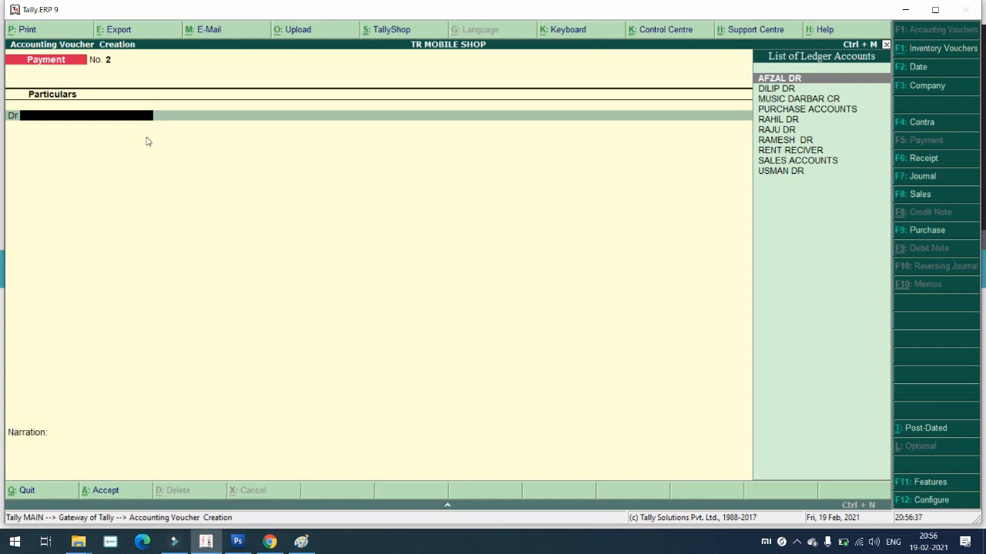
pyautogui.hotkey('alt', 'c')
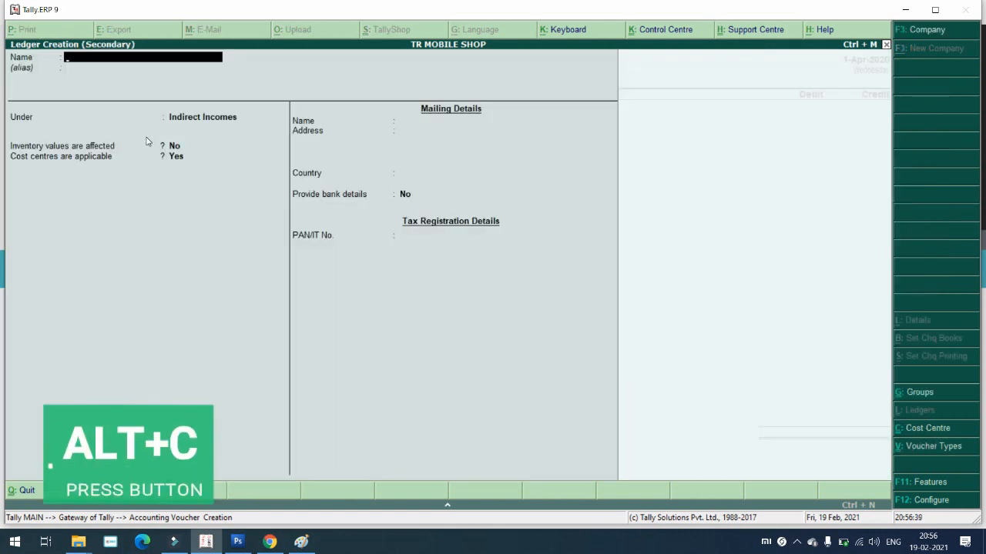
pyautogui.write('RENT')
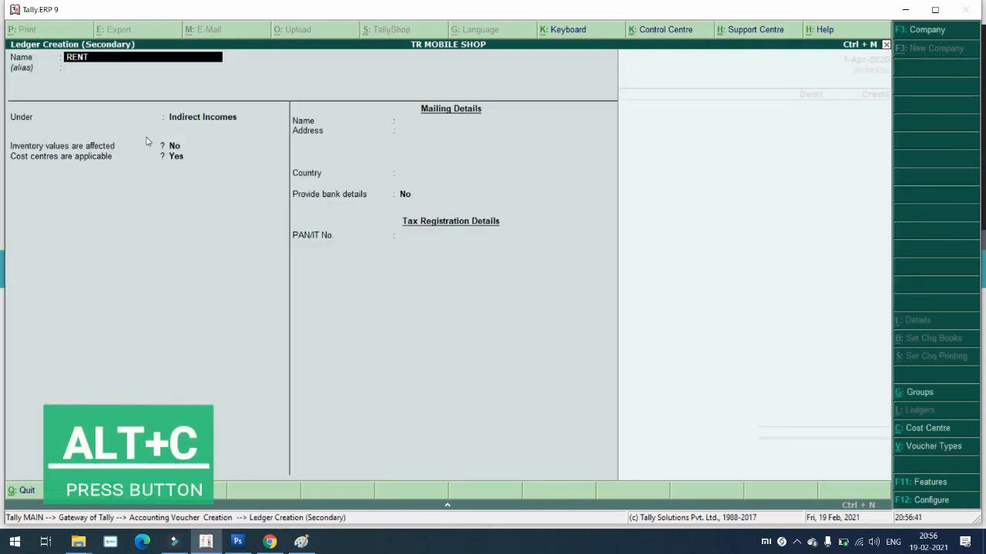
pyautogui.write(' GIVER')
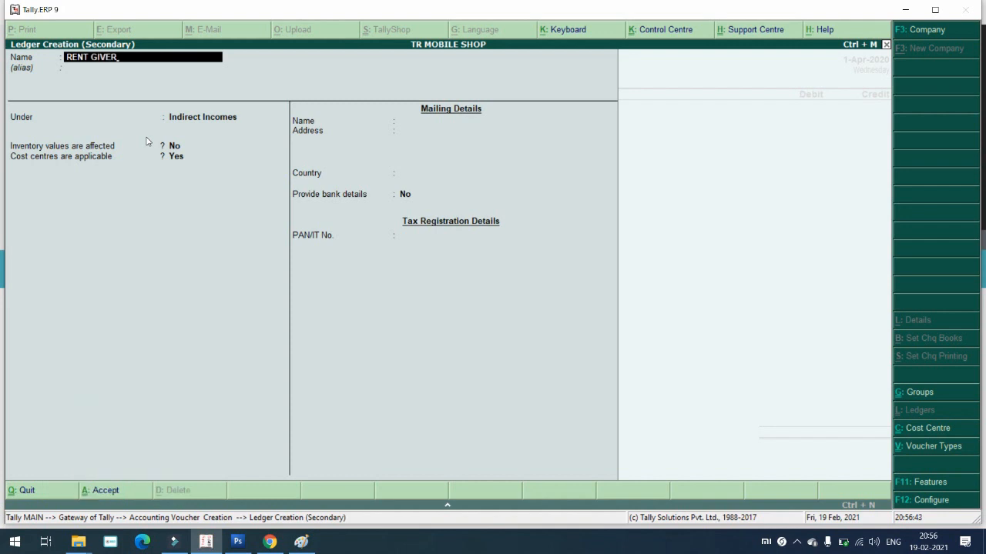
pyautogui.press('Return')
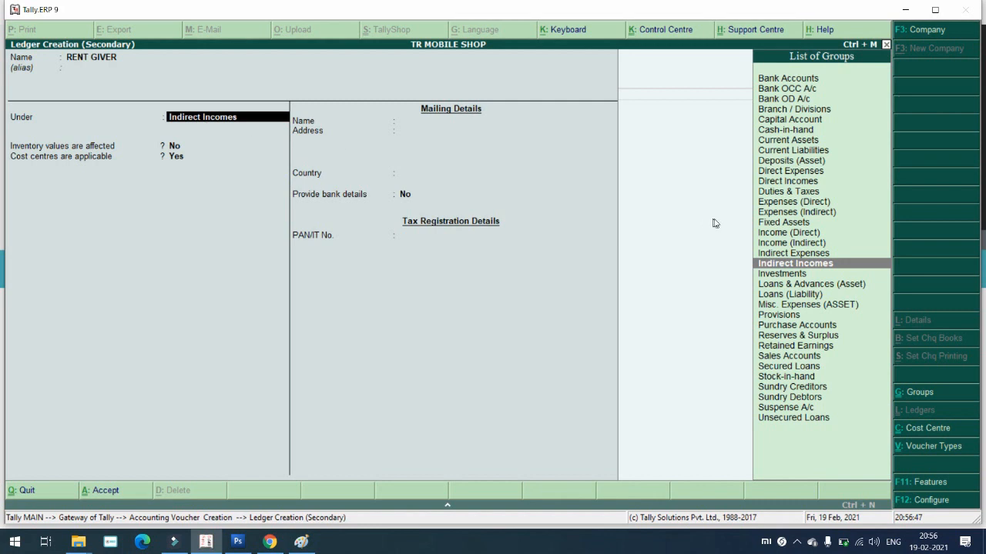
pyautogui.click(801, 255)
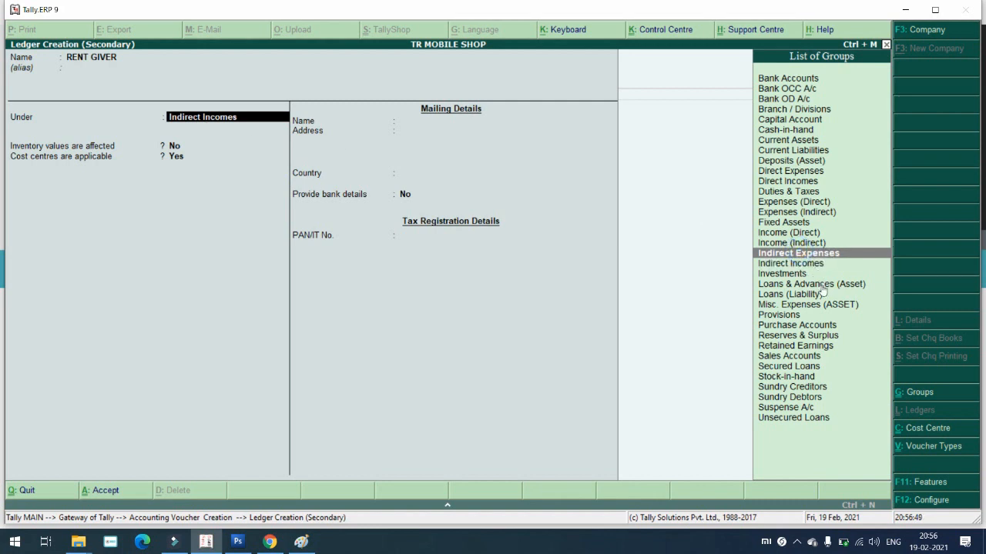
pyautogui.press('Return')
pyautogui.press('Return')
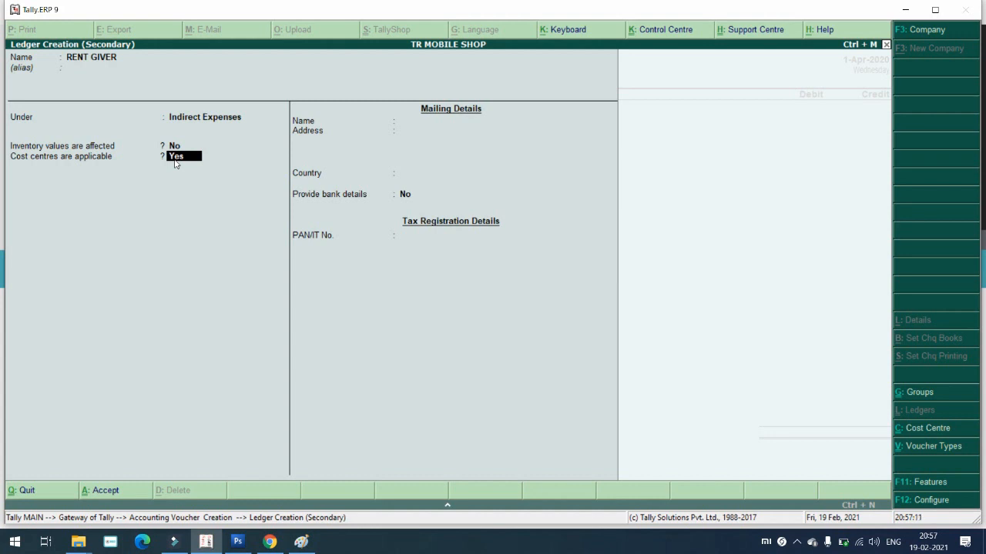
pyautogui.press('Return')
pyautogui.press('Return')
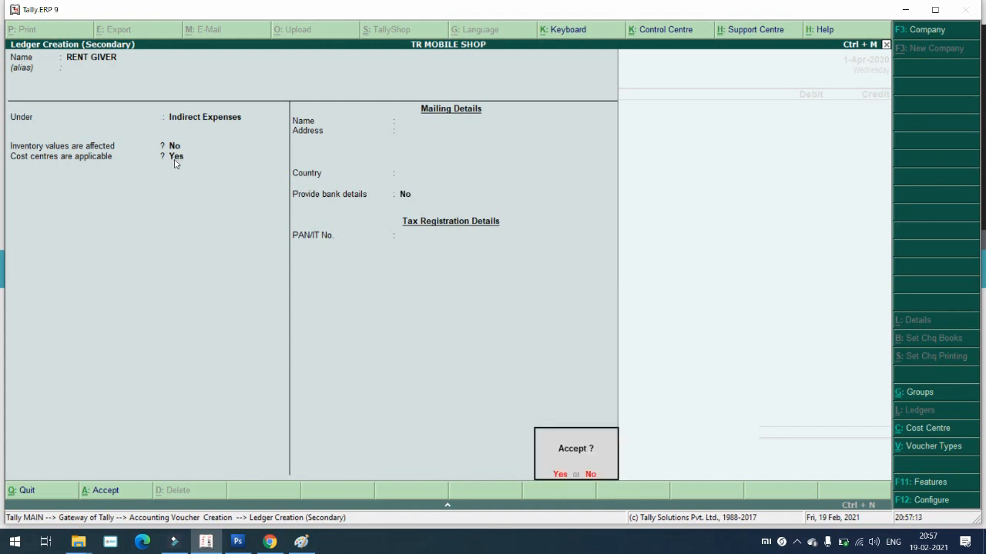
pyautogui.press('Return')
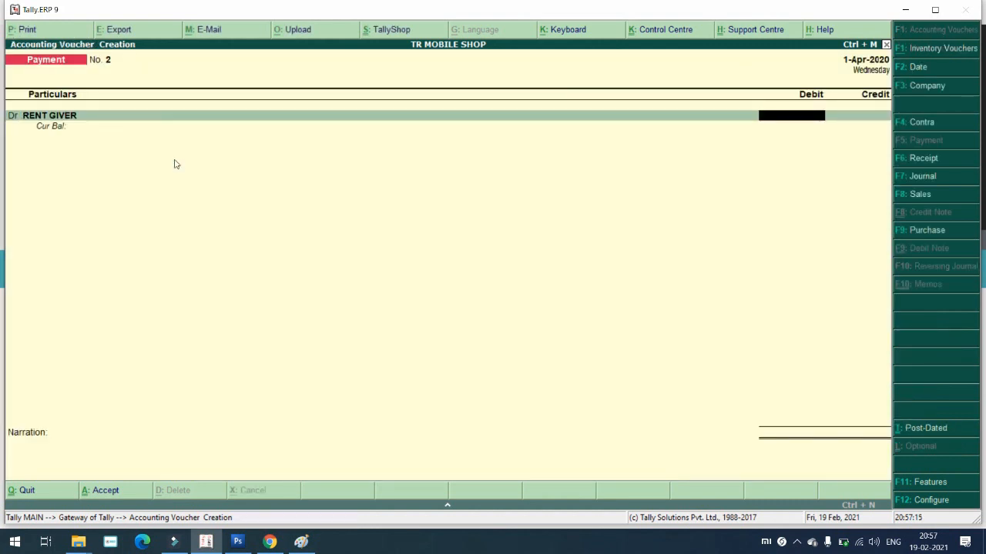
# Step: Debit RENT GIVER 8,000 and allocate 2,000 each to HOME NO.1 and HOME NO.2
pyautogui.write('8000')
pyautogui.press('Return')
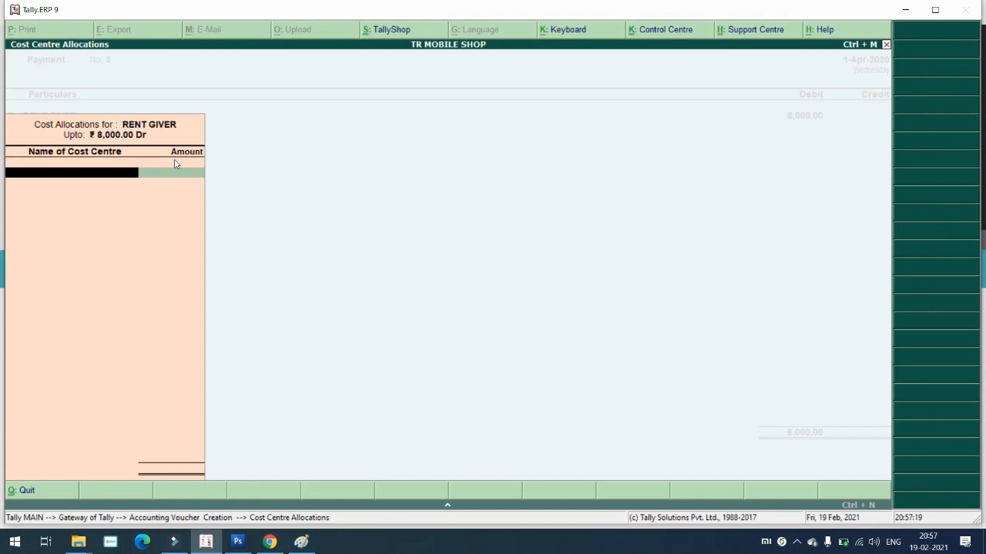
pyautogui.press('Return')
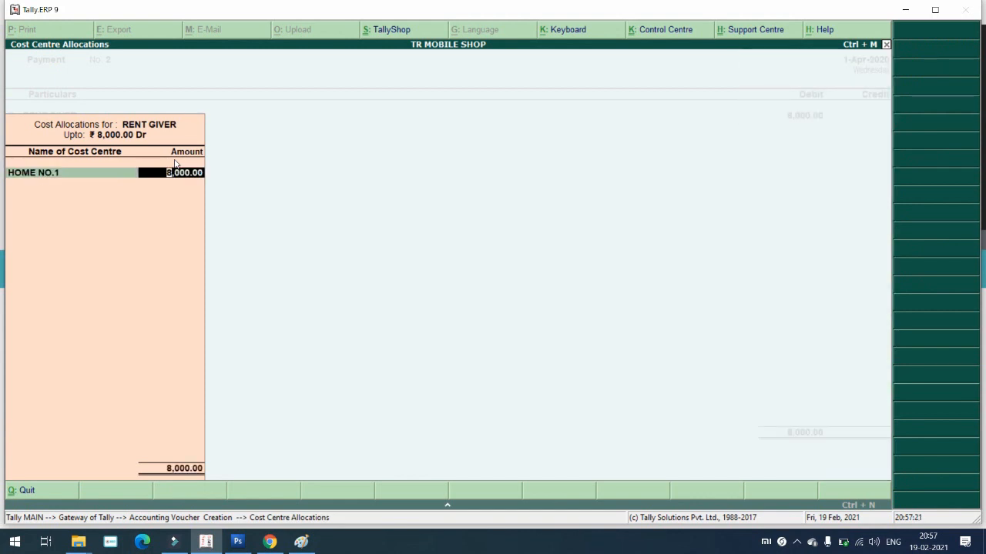
pyautogui.write('2000')
pyautogui.press('Return')
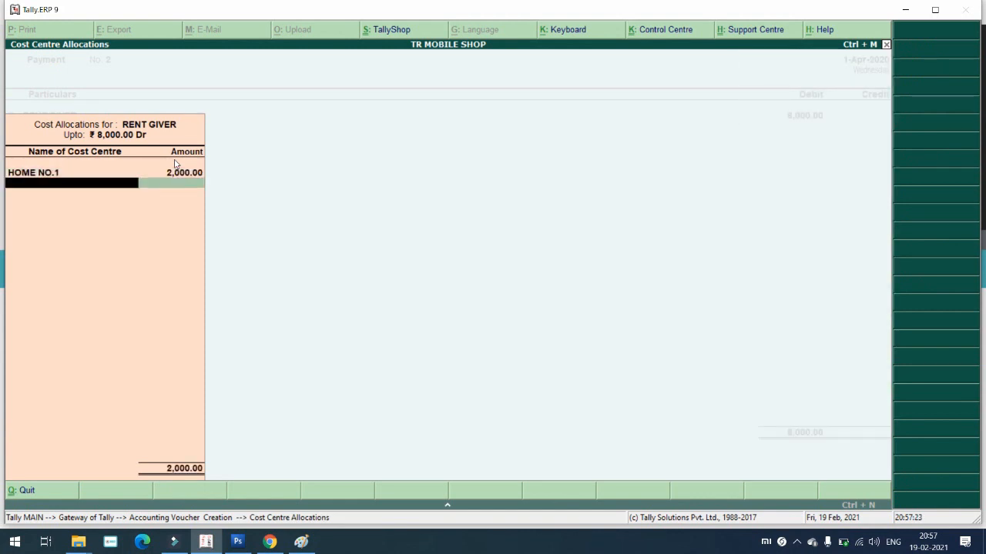
pyautogui.press('space')
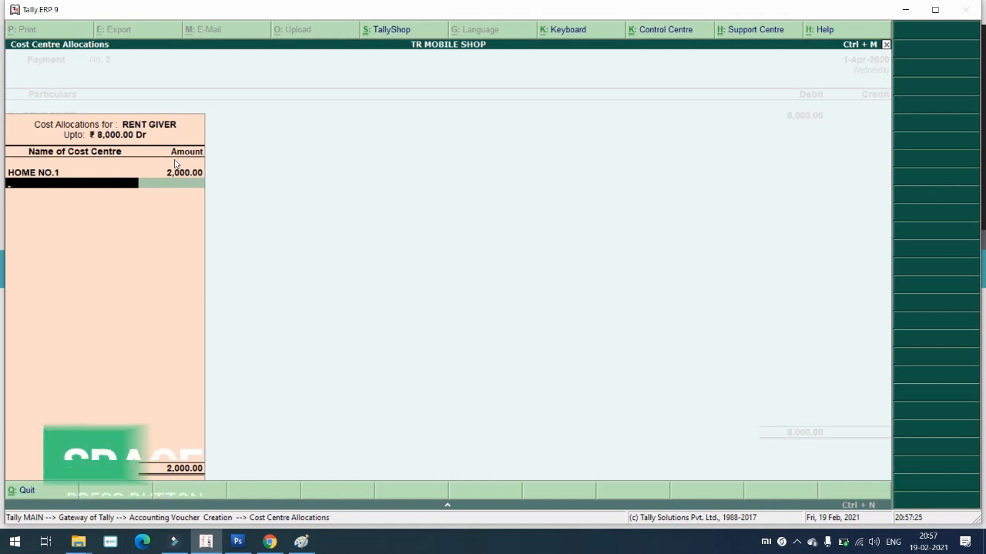
pyautogui.press('Return')
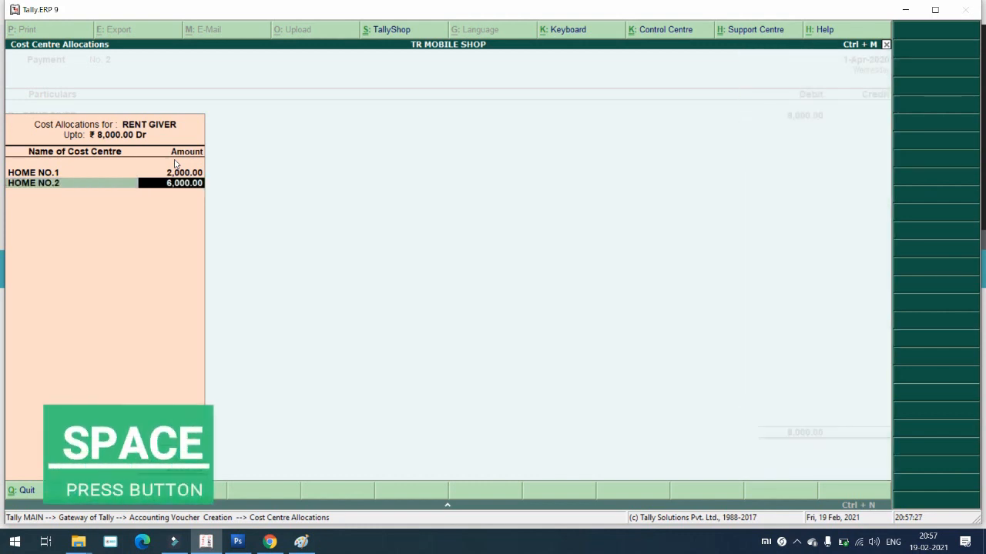
pyautogui.write('2000')
pyautogui.press('Return')
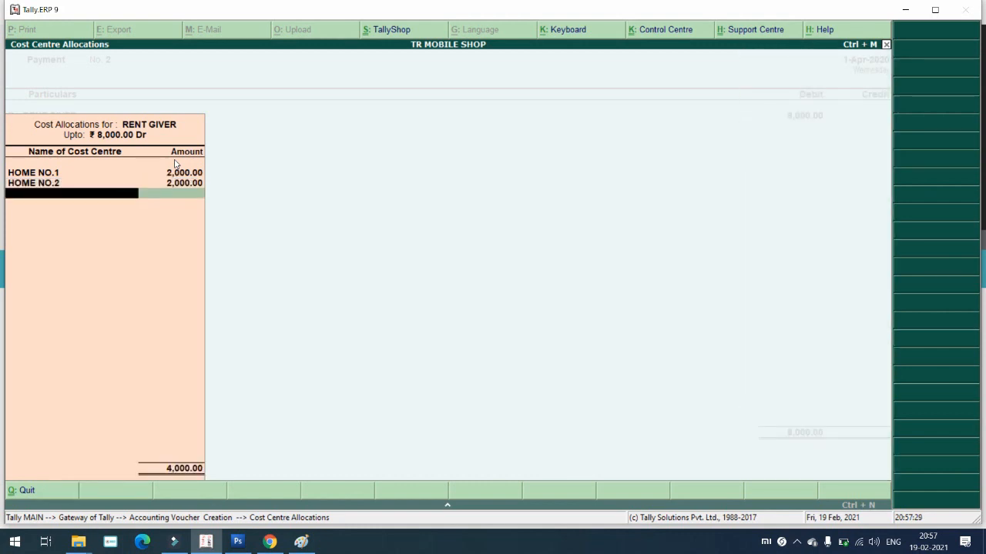
# Step: Allocate 2,000 each to HOME NO.3 and HOME NO.5 and close the cost allocations
pyautogui.press('space')
pyautogui.press('Up')
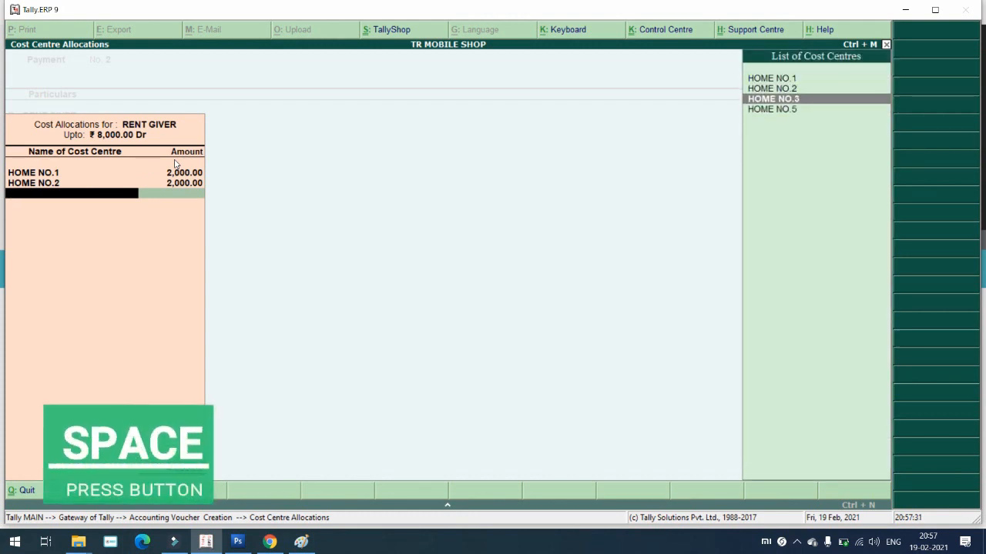
pyautogui.press('Return')
pyautogui.write('3')
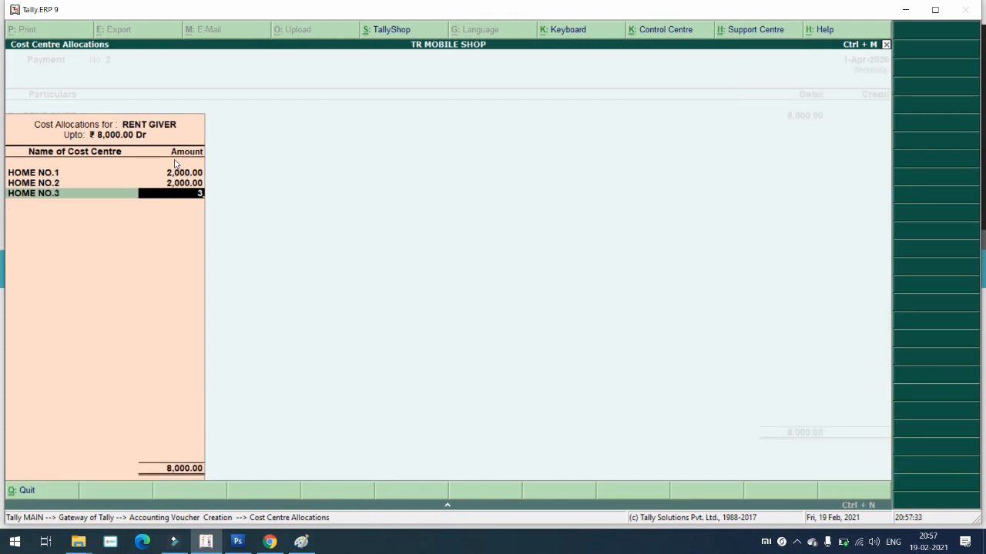
pyautogui.press('BackSpace')
pyautogui.write('2000')
pyautogui.press('Return')
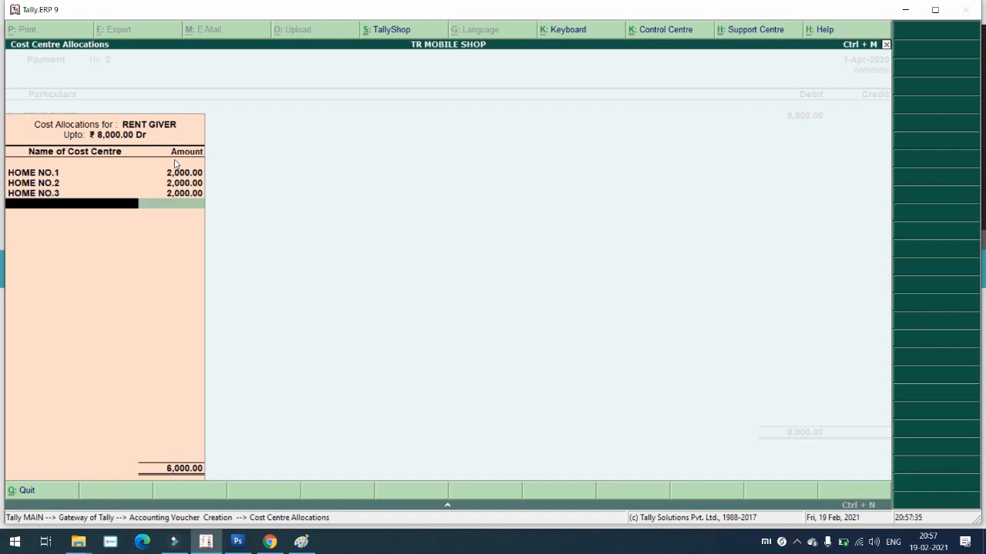
pyautogui.press('space')
pyautogui.press('Down')
pyautogui.press('Down')
pyautogui.press('Down')
pyautogui.press('Return')
pyautogui.write('2000')
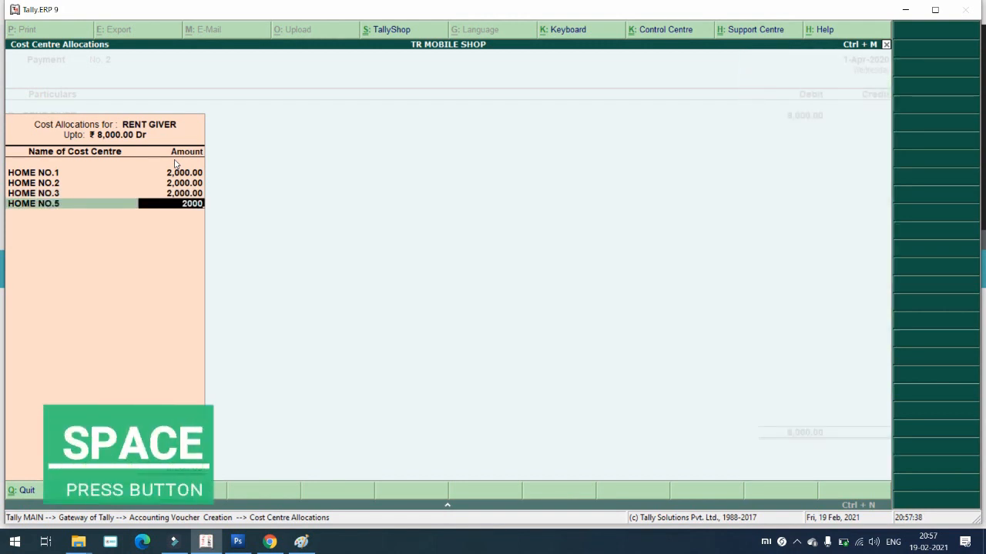
pyautogui.press('Return')
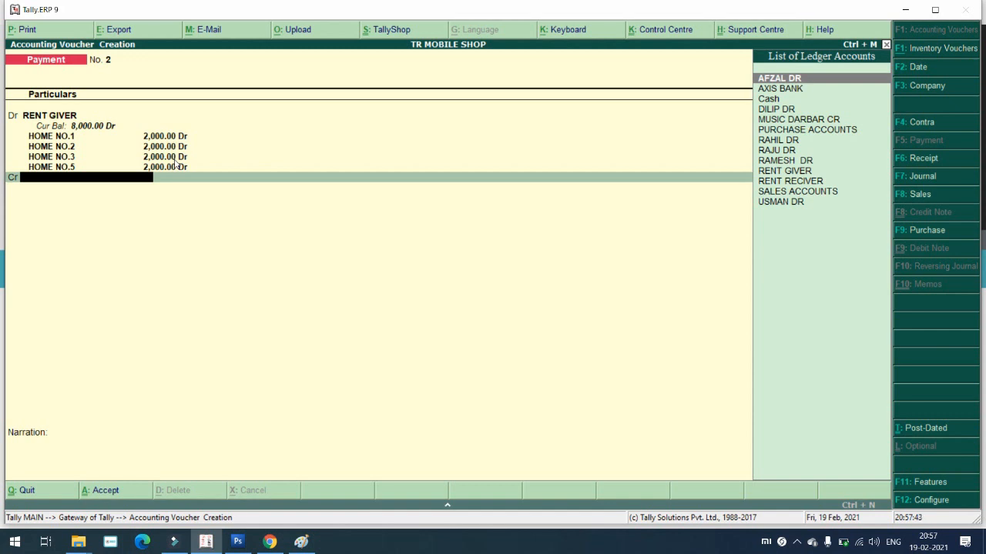
# Step: Credit Cash 8,000, skip the narration and save Payment No. 2
pyautogui.press('Down')
pyautogui.press('Down')
pyautogui.press('Return')
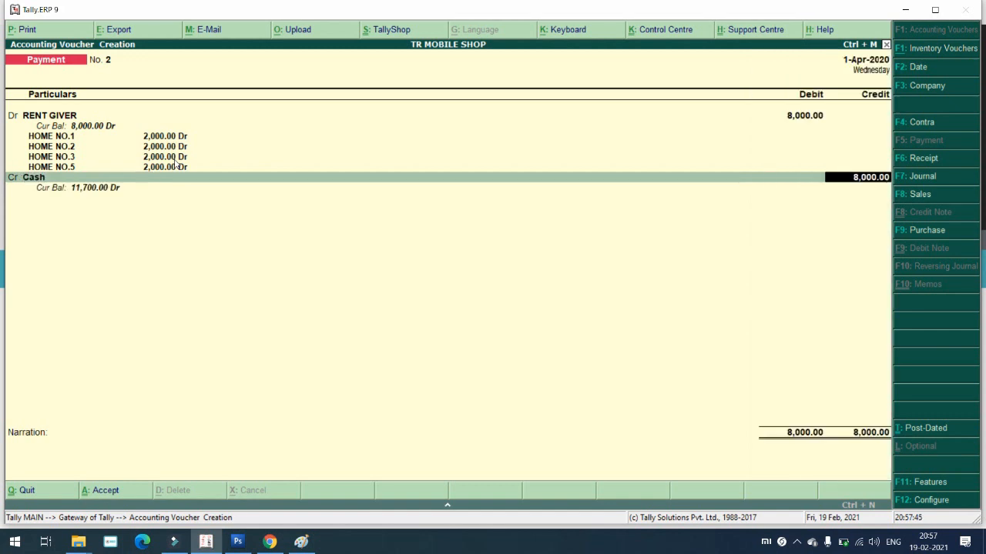
pyautogui.press('Return')
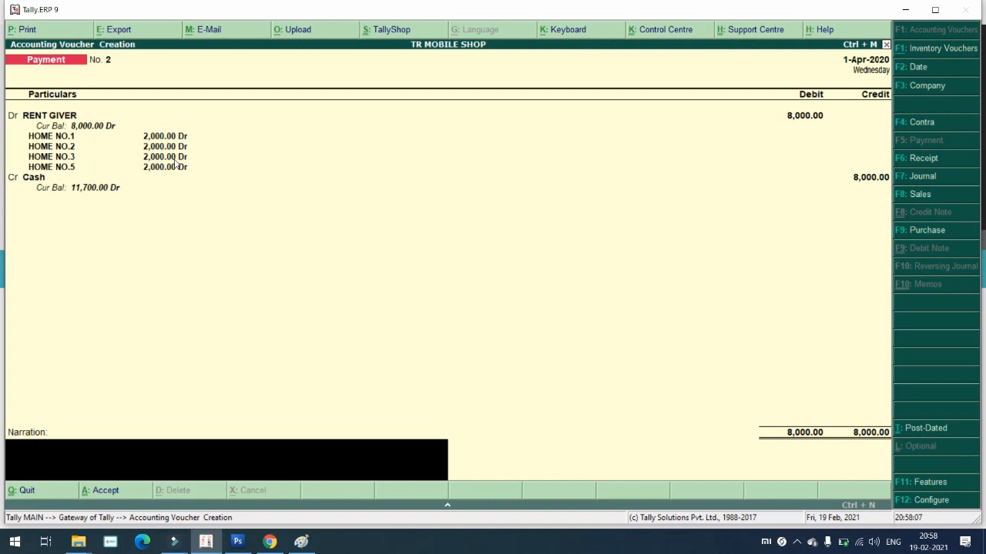
pyautogui.press('Return')
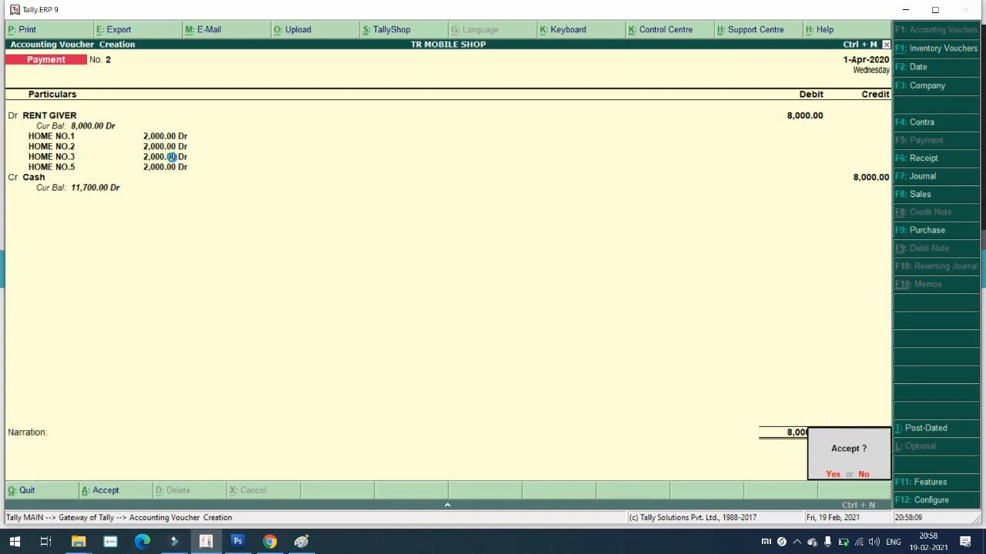
pyautogui.press('Return')
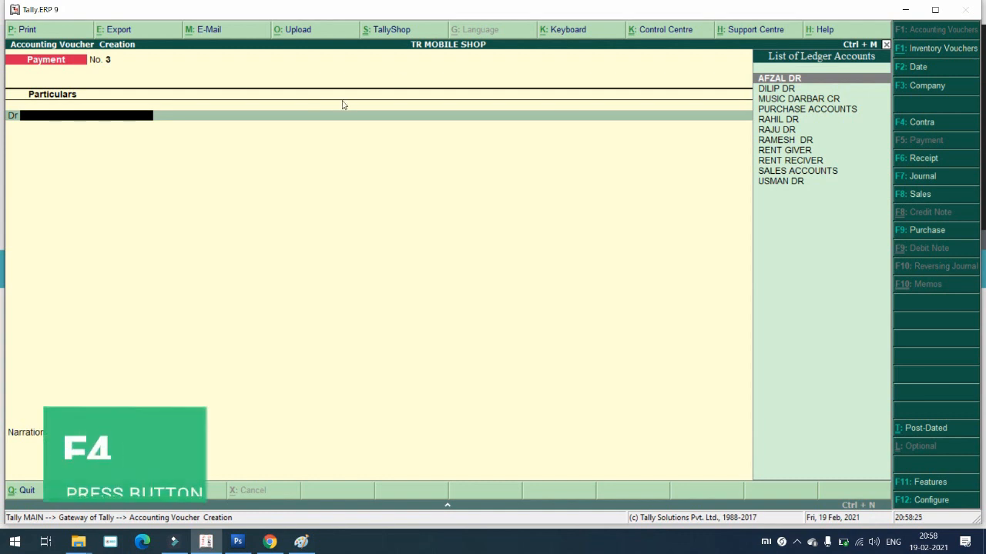
# Step: In Contra No. 1, credit Cash 10,000 and debit AXIS BANK, reaching bank allocations
pyautogui.press('F4')
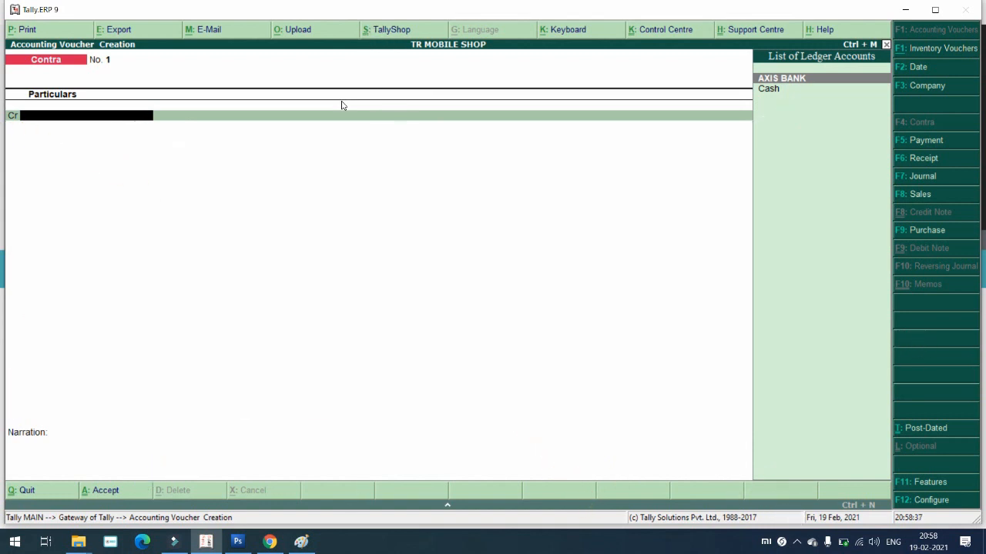
pyautogui.press('Down')
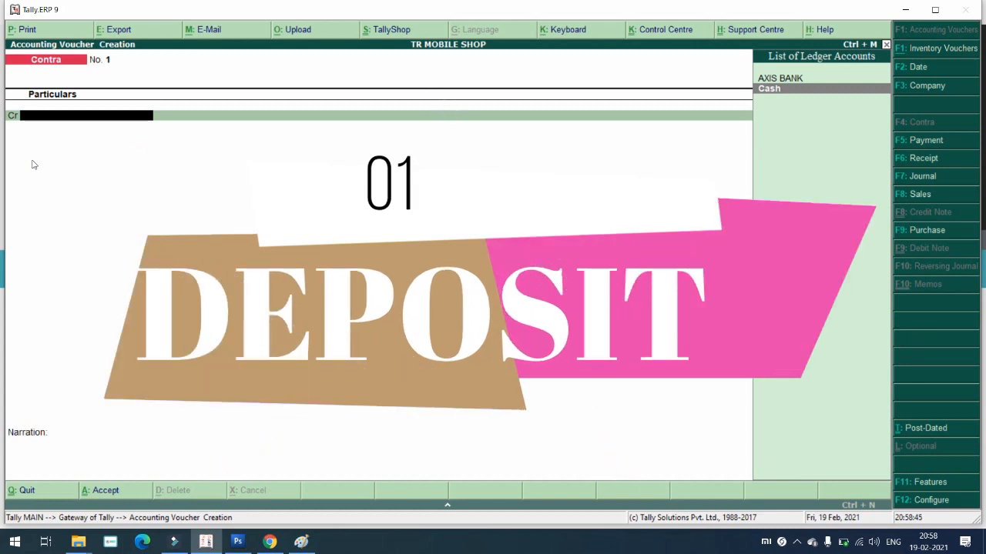
pyautogui.press('Return')
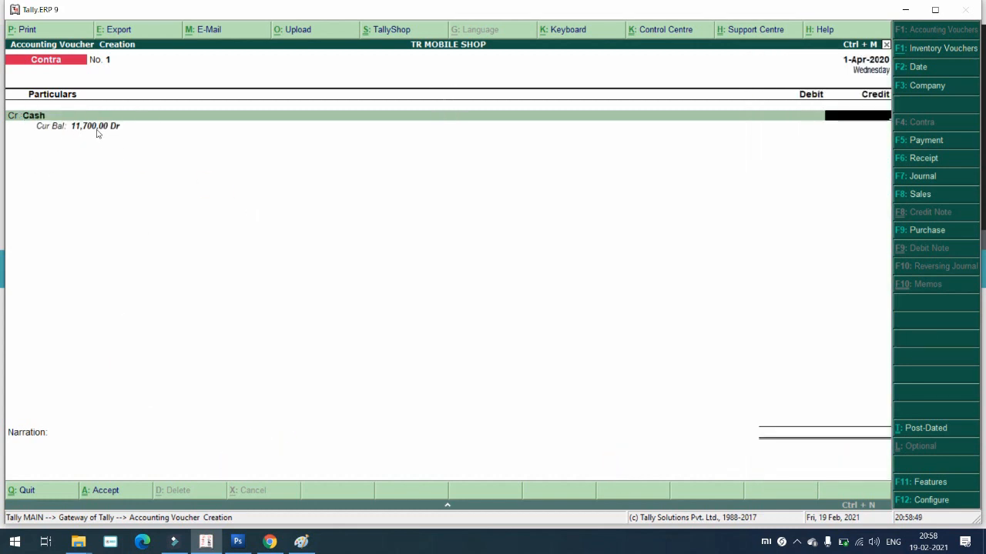
pyautogui.write('10000')
pyautogui.press('Return')
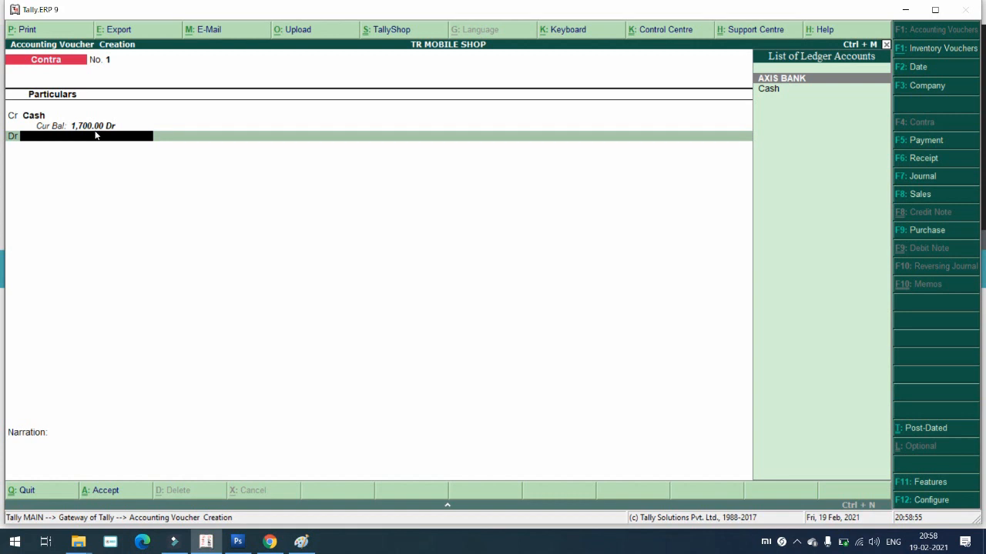
pyautogui.press('Return')
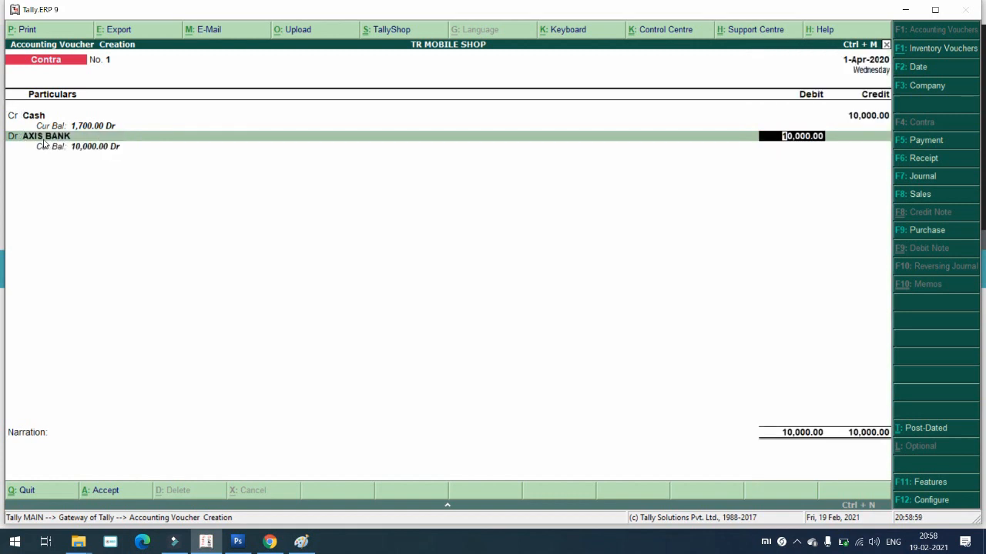
pyautogui.press('Return')
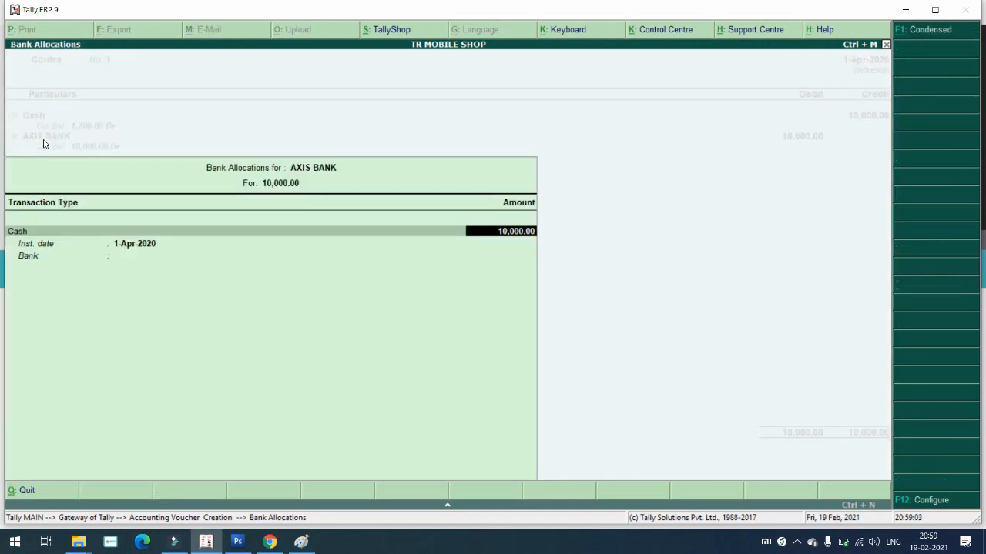
# Step: Enter cash denominations 2×2000, 6×500 and 30×100 totalling 10,000, then save Contra No. 1
pyautogui.press('Return')
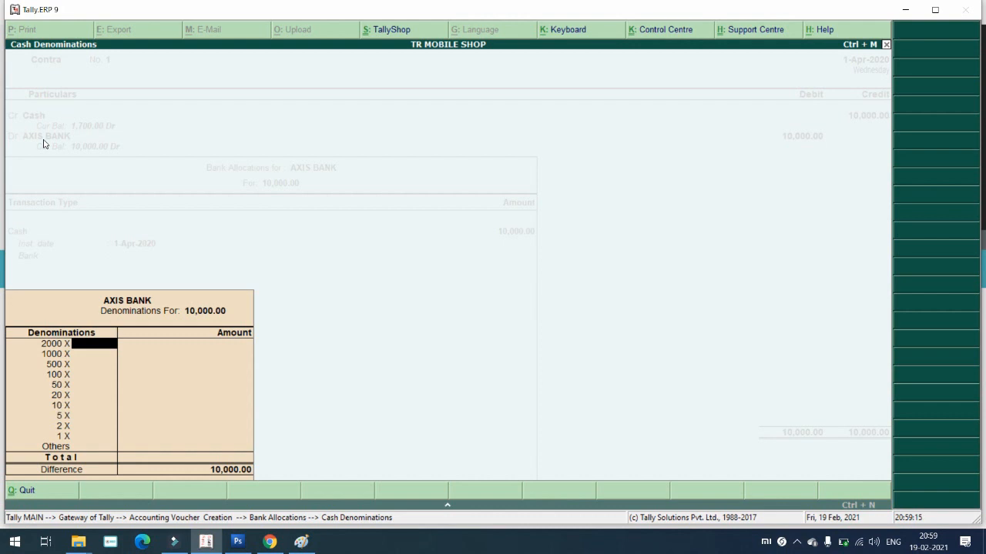
pyautogui.write('2')
pyautogui.press('Return')
pyautogui.press('Return')
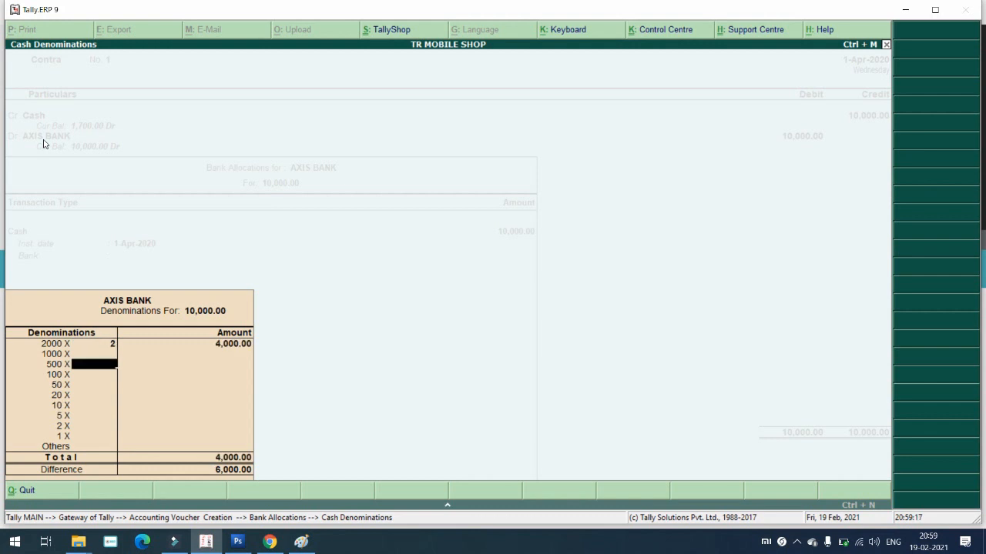
pyautogui.write('6')
pyautogui.press('Return')
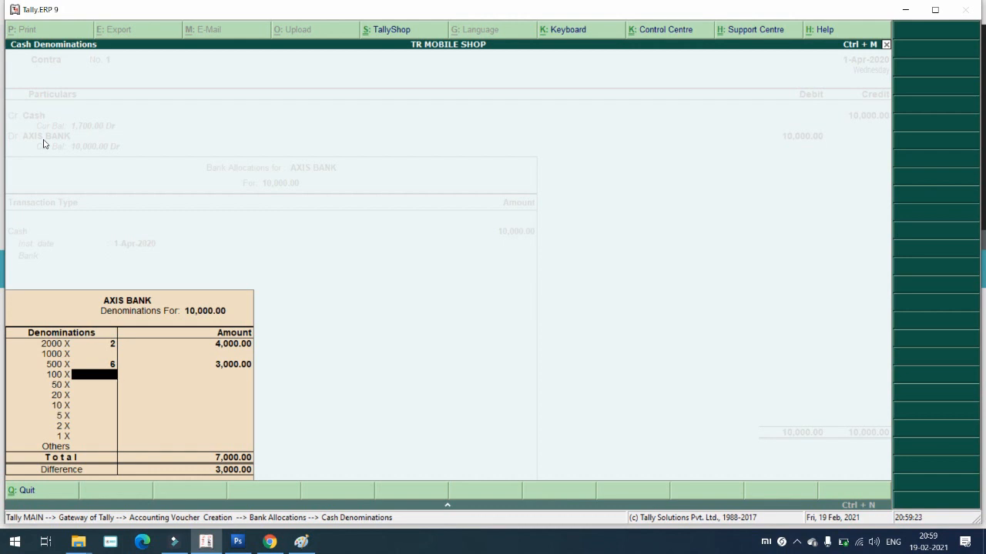
pyautogui.write('30')
pyautogui.press('Return')
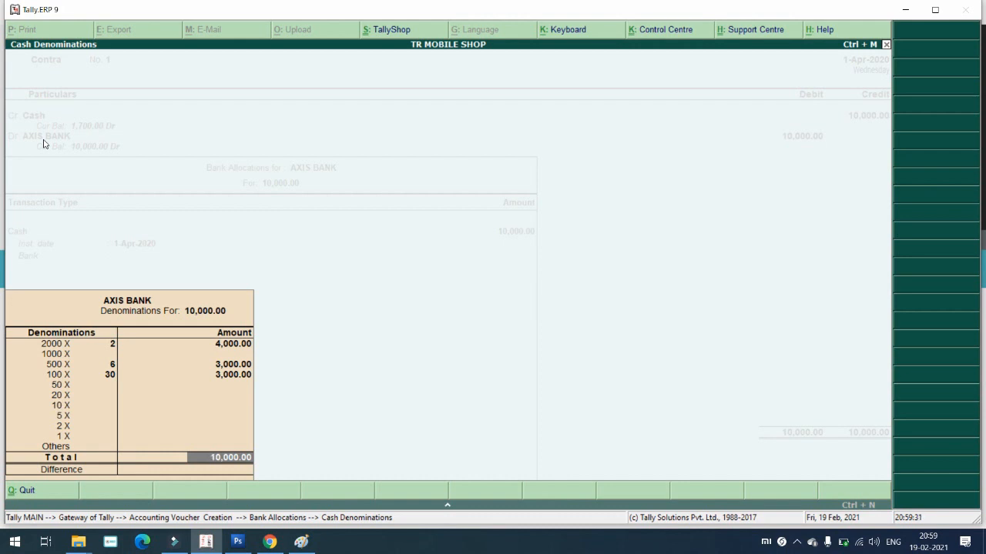
pyautogui.press('Return')
pyautogui.press('Return')
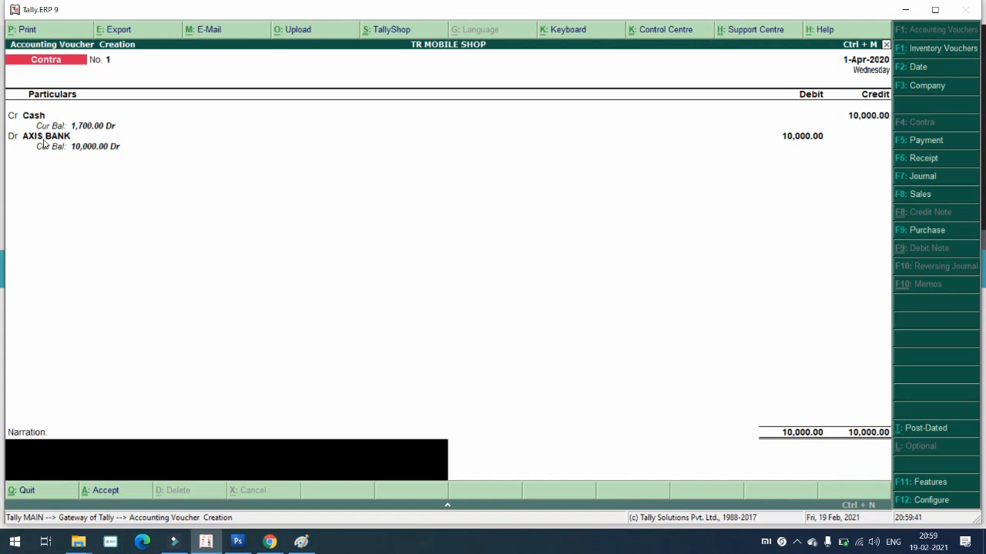
pyautogui.press('Return')
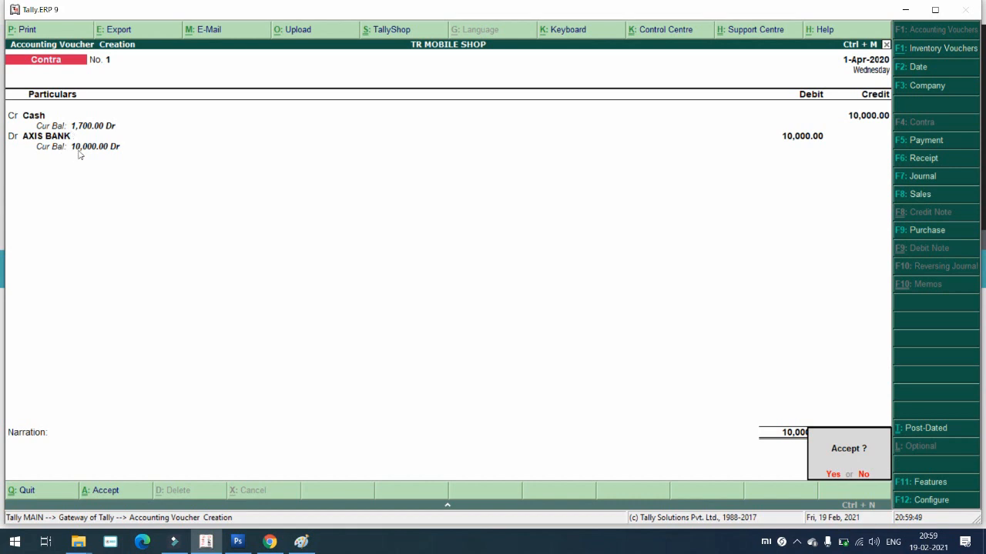
pyautogui.press('Return')
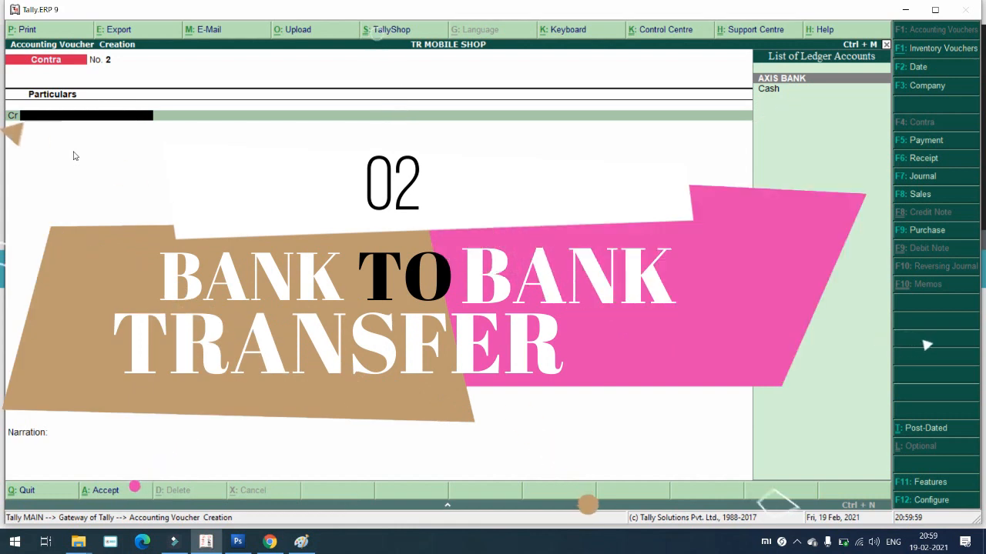
# Step: Credit AXIS BANK 2,000 as a cheque in Contra No. 2 and begin a new debit-side ledger
pyautogui.press('Return')
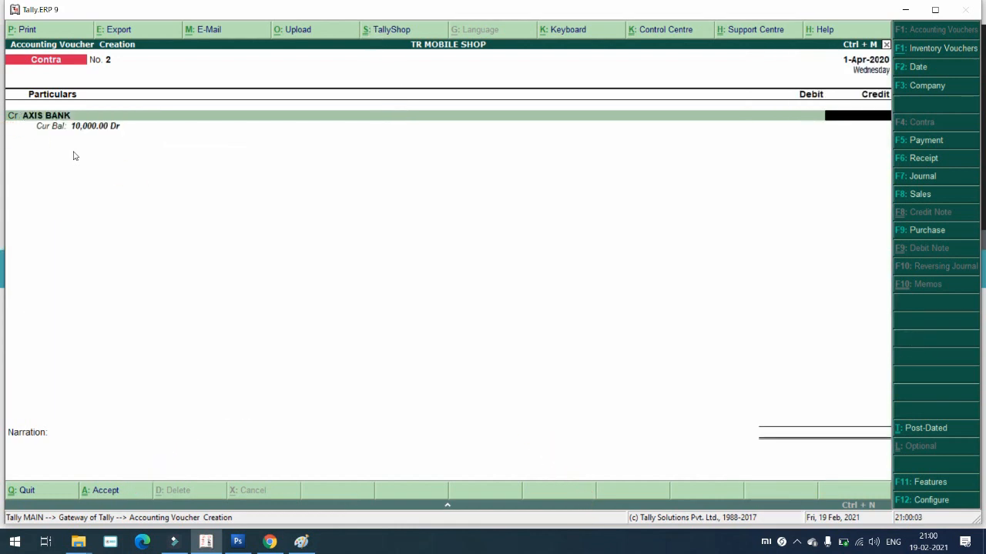
pyautogui.write('2000')
pyautogui.press('Return')
pyautogui.press('Return')
pyautogui.press('Return')
pyautogui.press('Return')
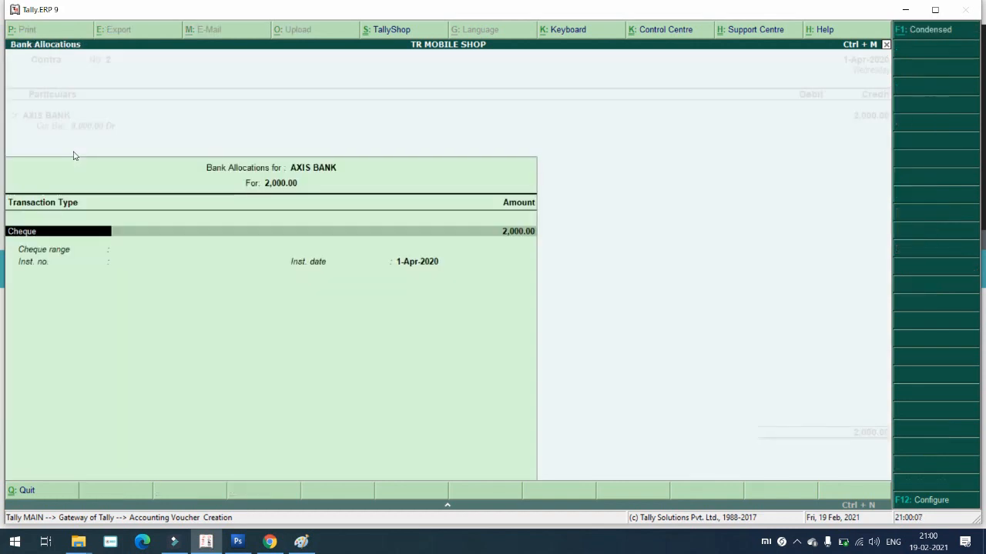
pyautogui.press('Return')
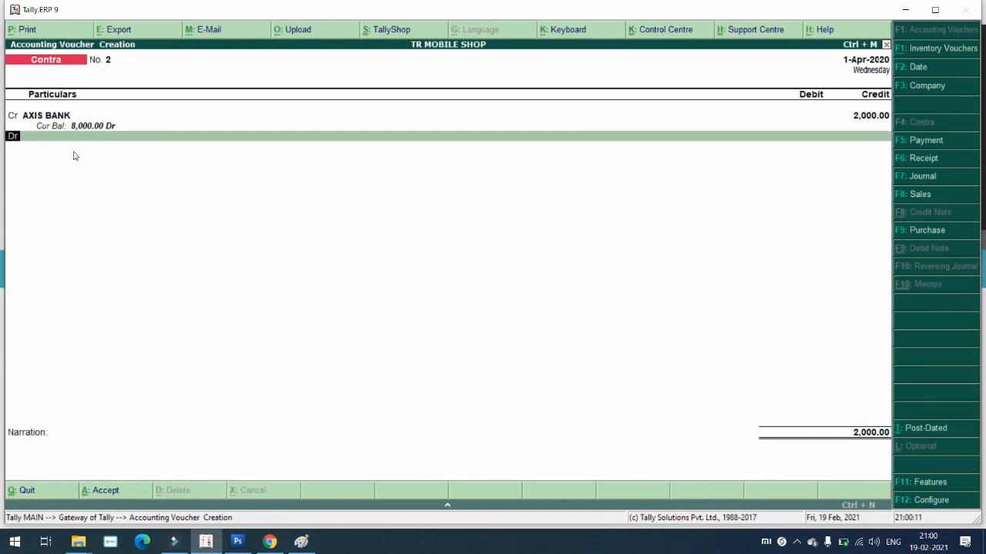
pyautogui.press('Return')
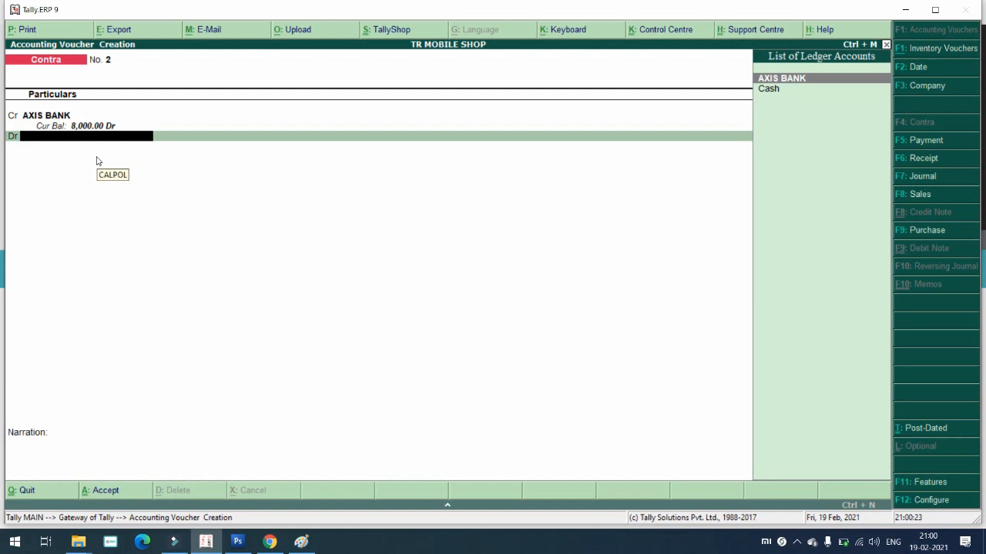
pyautogui.hotkey('alt', 'c')
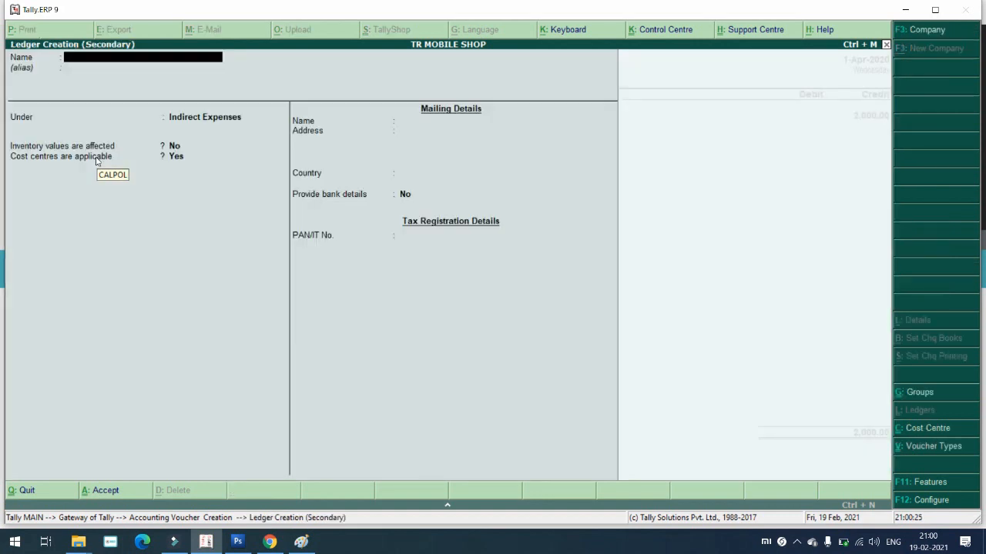
# Step: Name the new ledger STATE BANK and place it under Bank Accounts
pyautogui.write('A')
pyautogui.press('BackSpace')
pyautogui.write('STATE BANK')
pyautogui.press('Return')
pyautogui.press('Return')
pyautogui.write('BAN')
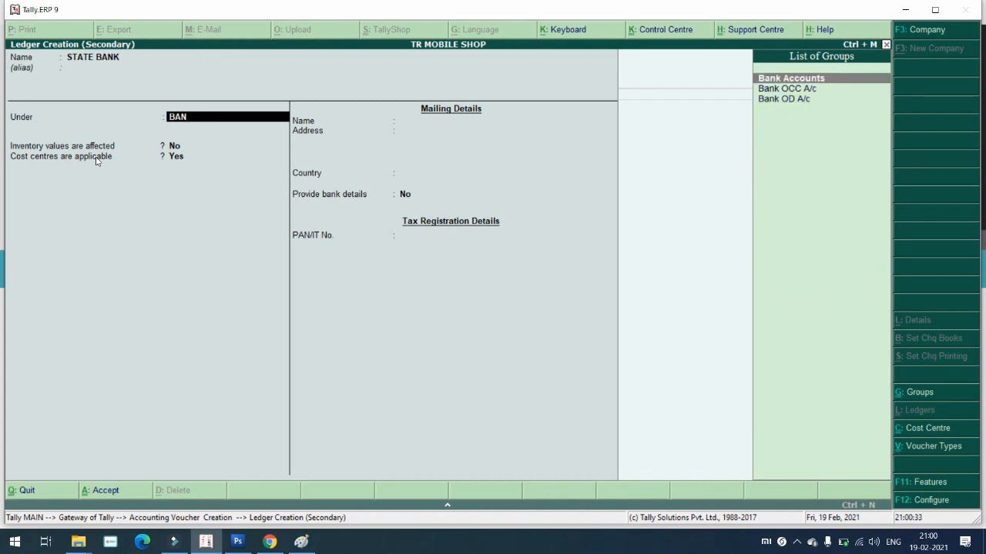
pyautogui.press('Return')
pyautogui.press('Return')
pyautogui.press('Return')
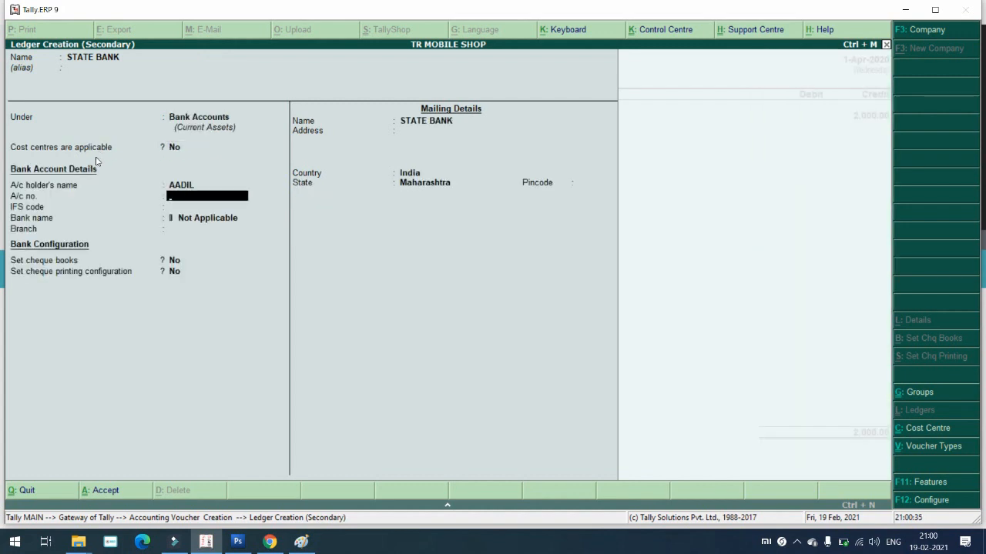
# Step: Fill in the bank account number and mailing pincode, then save the STATE BANK ledger
pyautogui.press('Return')
pyautogui.press('Up')
pyautogui.press('Return')
pyautogui.press('Return')
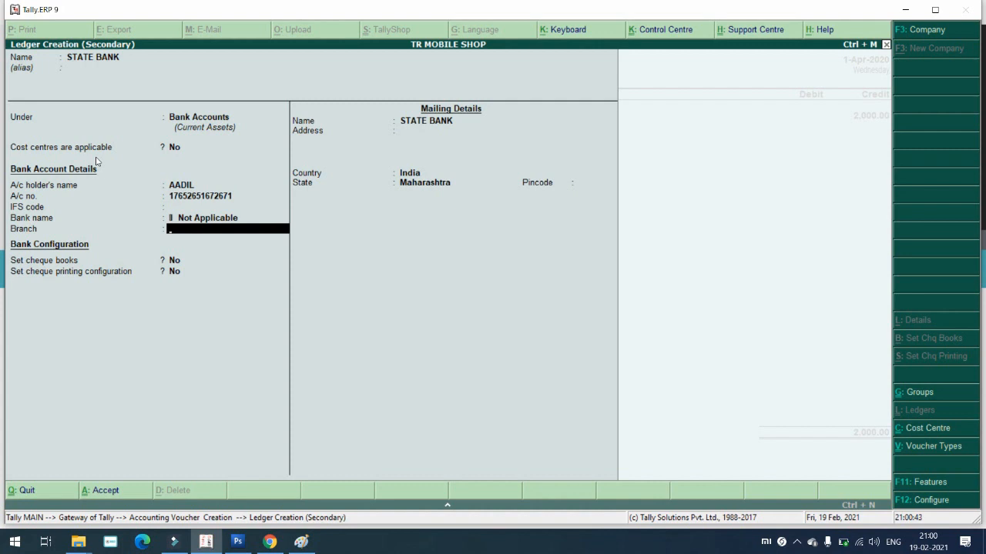
pyautogui.press('Return')
pyautogui.press('Return')
pyautogui.press('Return')
pyautogui.press('Return')
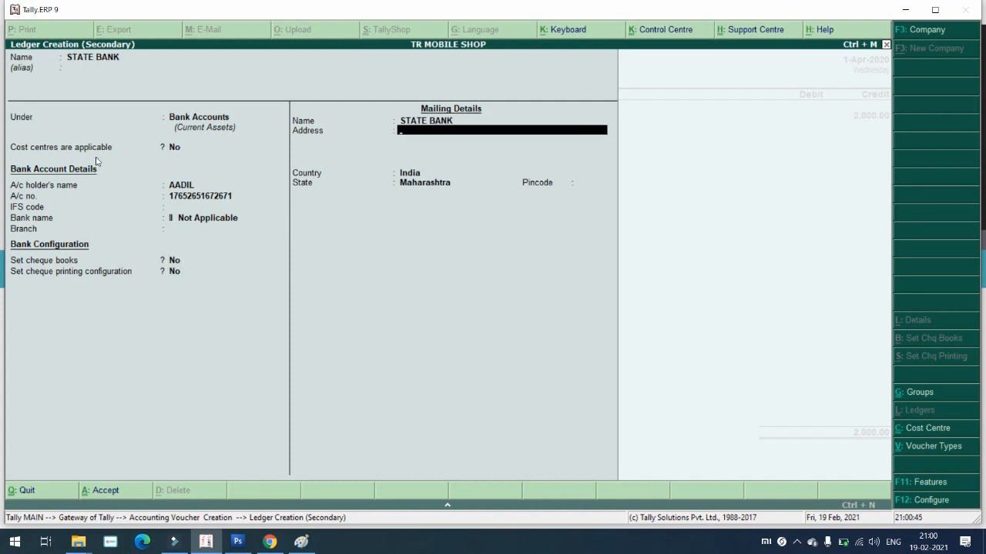
pyautogui.press('Return')
pyautogui.press('Return')
pyautogui.press('Return')
pyautogui.write('423203')
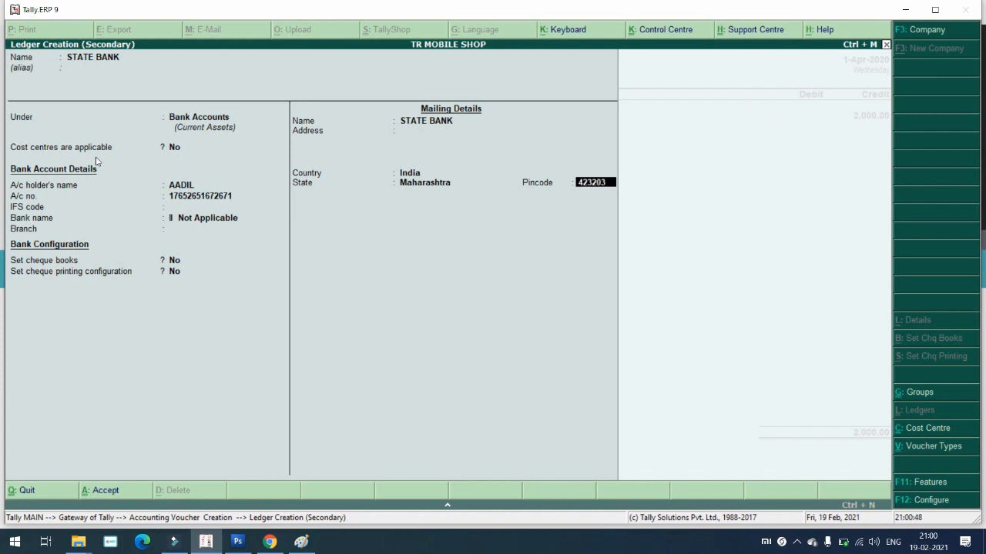
pyautogui.press('Return')
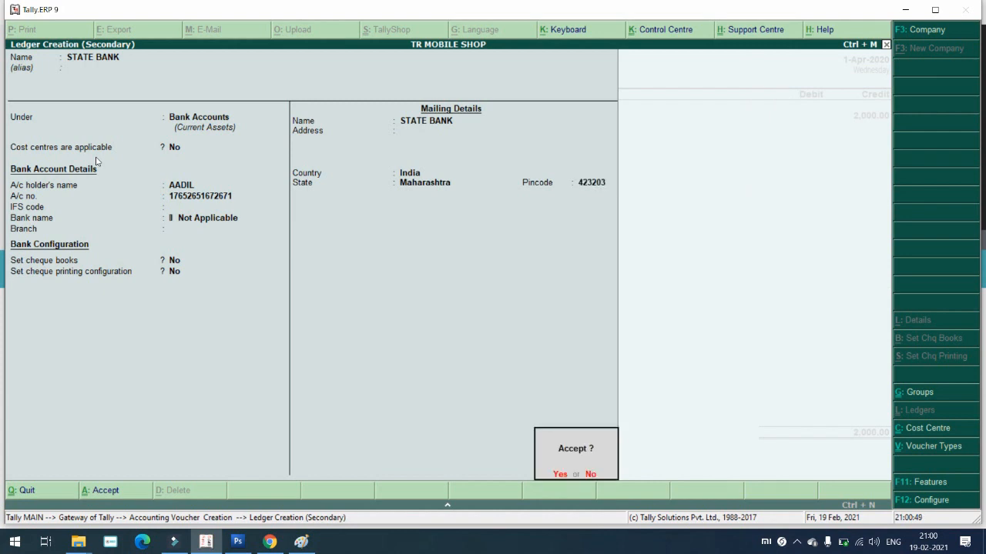
pyautogui.press('Return')
pyautogui.press('Return')
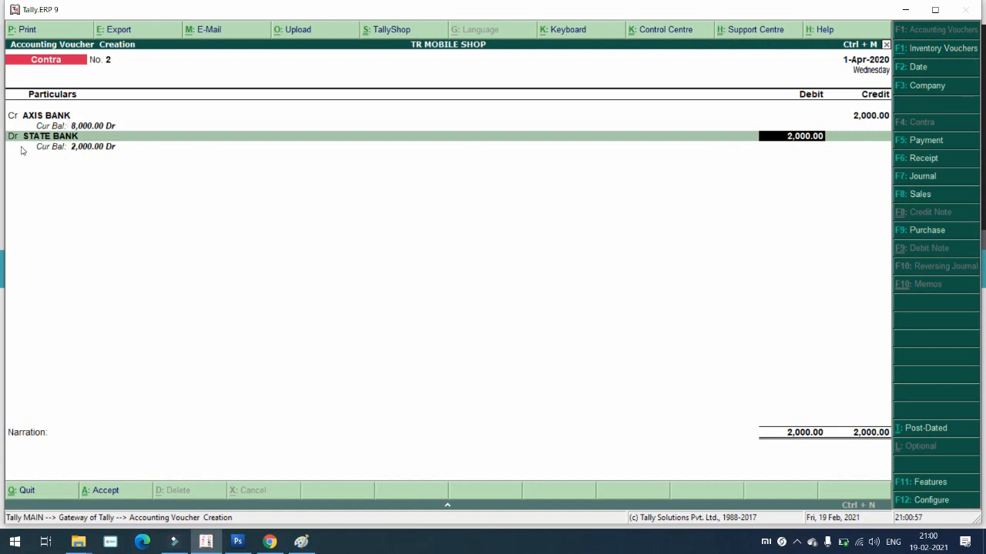
# Step: Debit STATE BANK 2,000.00 with instrument date 1-Apr-2020, skip narration and save Contra No. 2
pyautogui.press('Return')
pyautogui.press('Return')
pyautogui.press('Return')
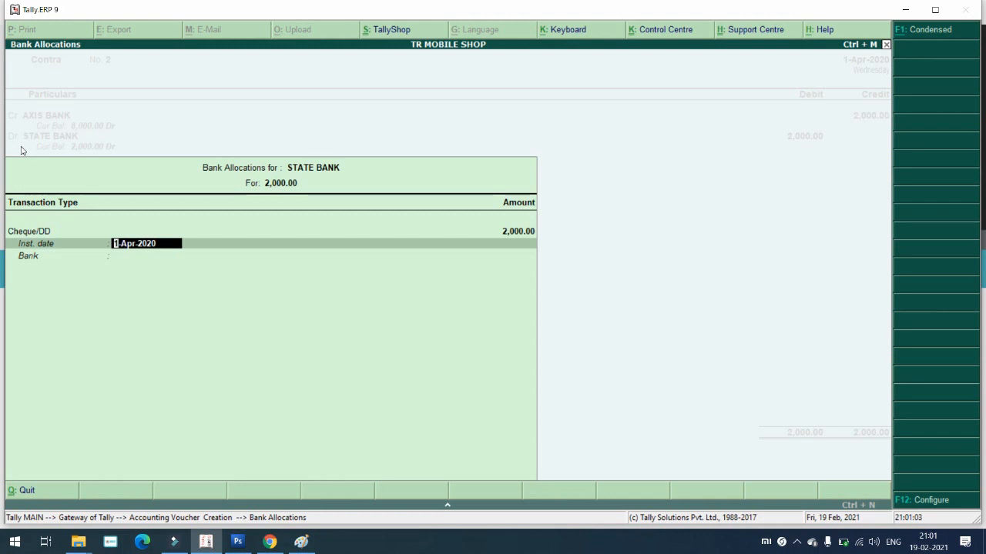
pyautogui.press('Return')
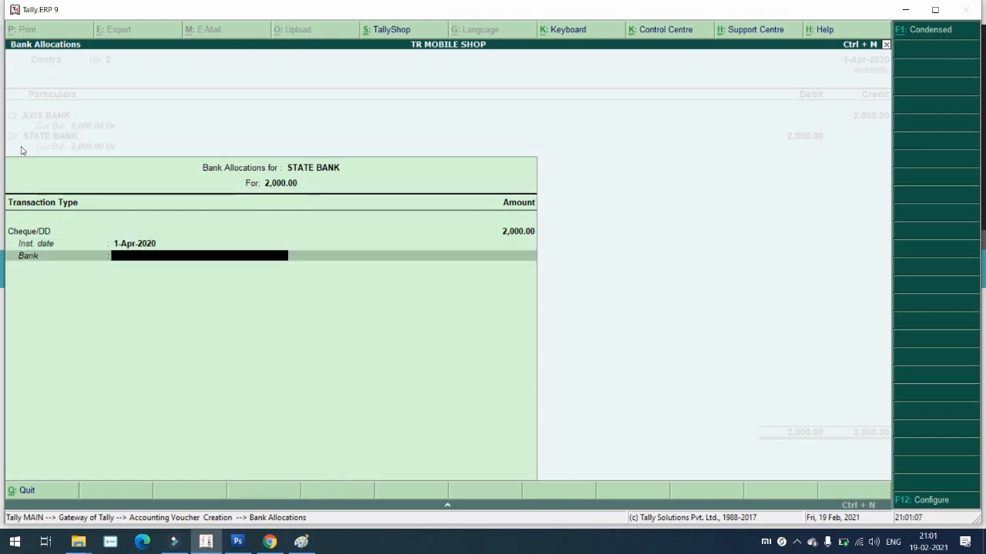
pyautogui.press('Return')
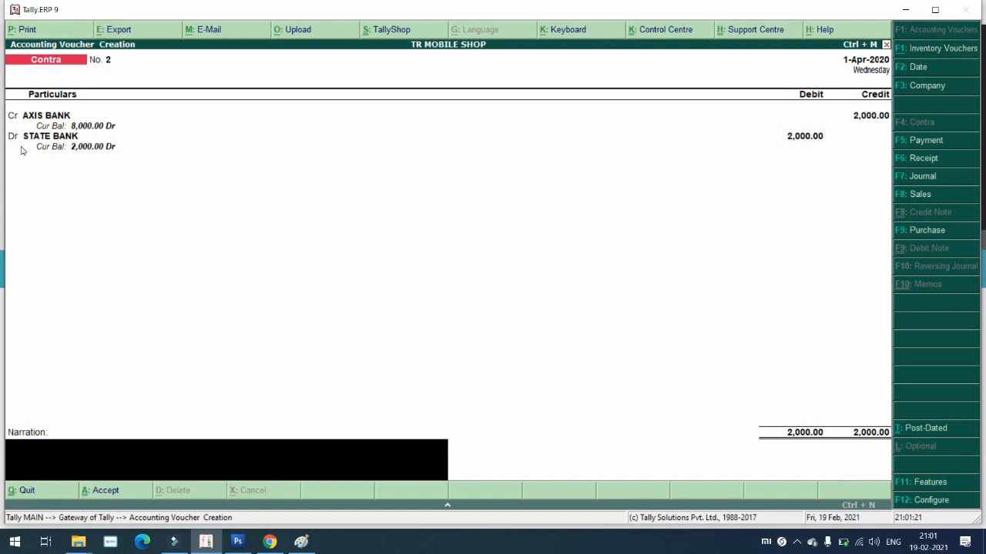
pyautogui.press('Return')
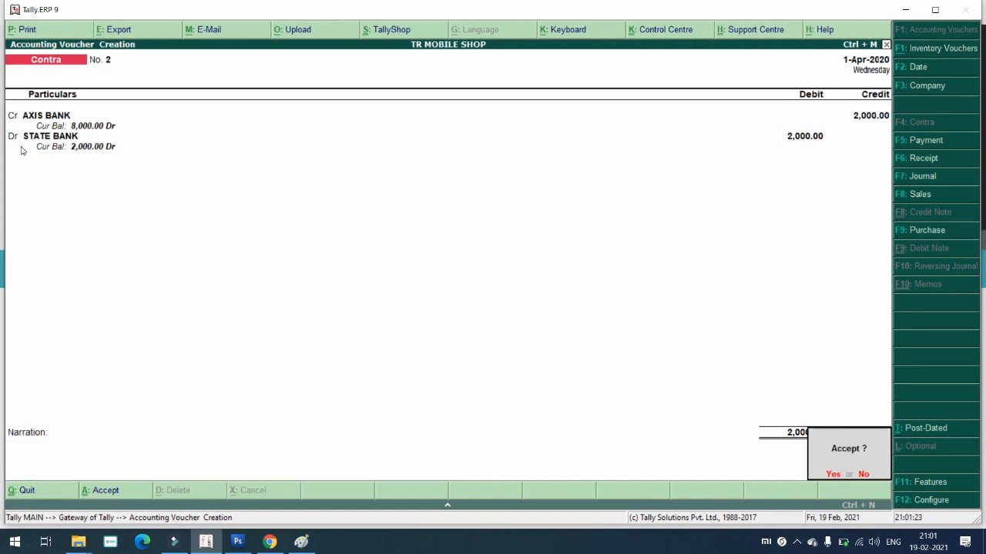
pyautogui.press('Return')
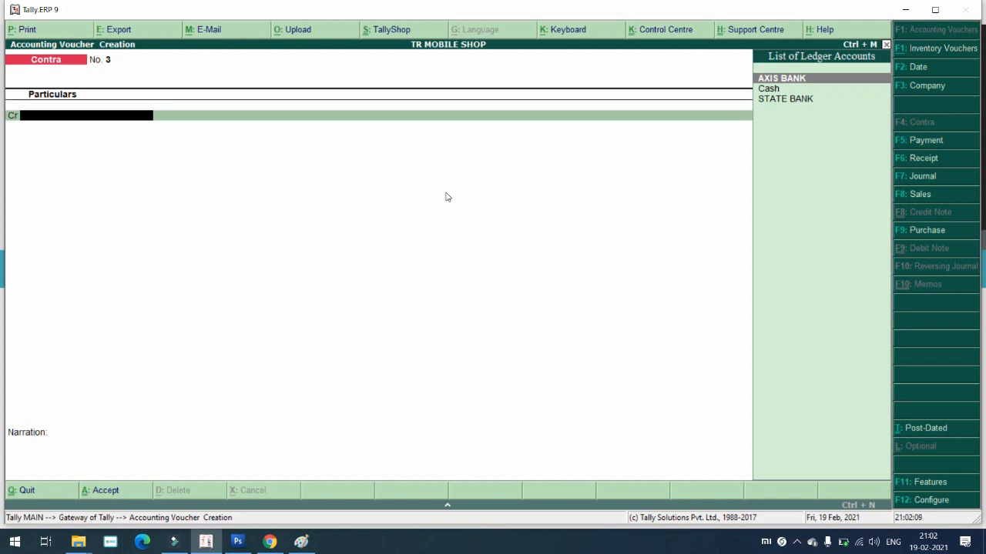
# Step: Credit AXIS BANK 8,000 by cheque, debit Cash 8,000.00, and save Contra No. 3
pyautogui.press('Return')
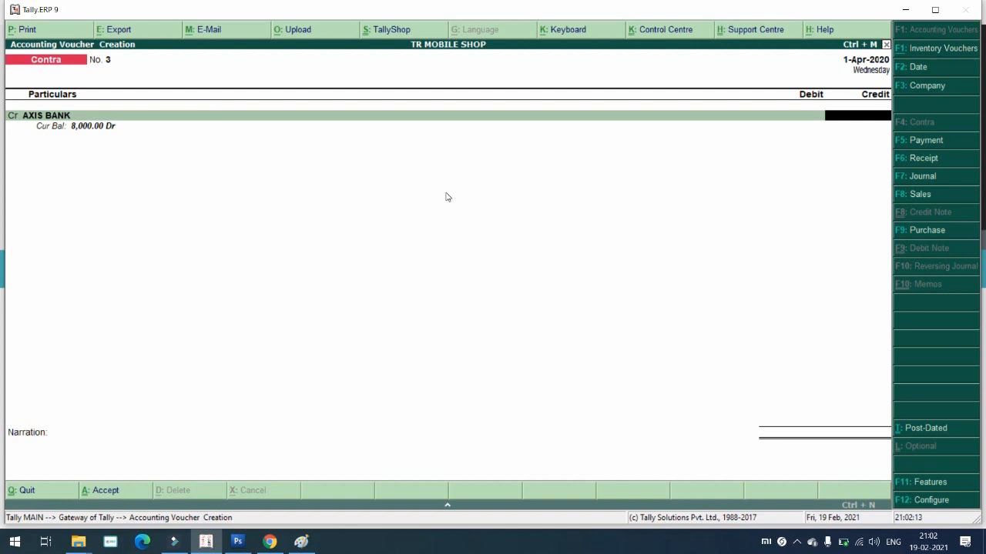
pyautogui.write('8000')
pyautogui.press('Return')
pyautogui.press('Return')
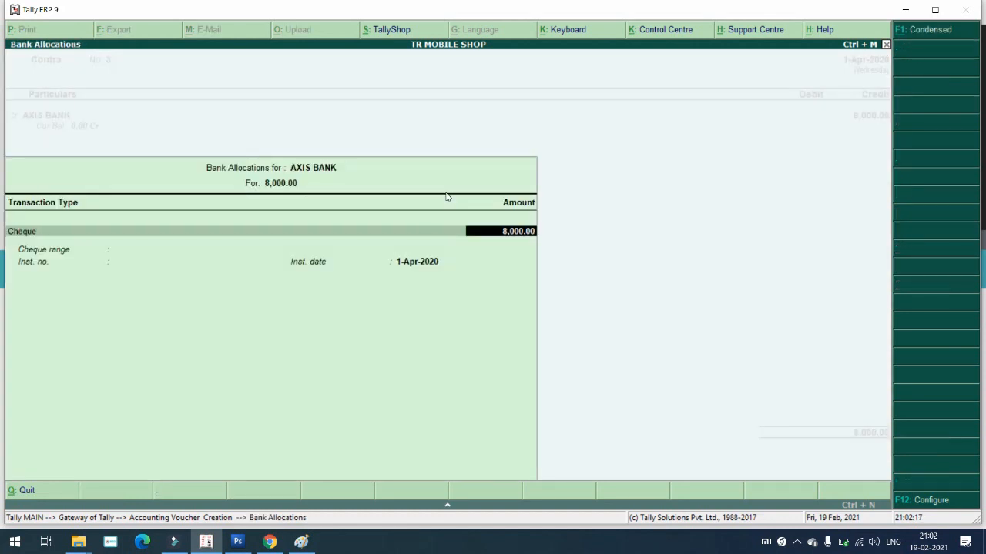
pyautogui.press('Return')
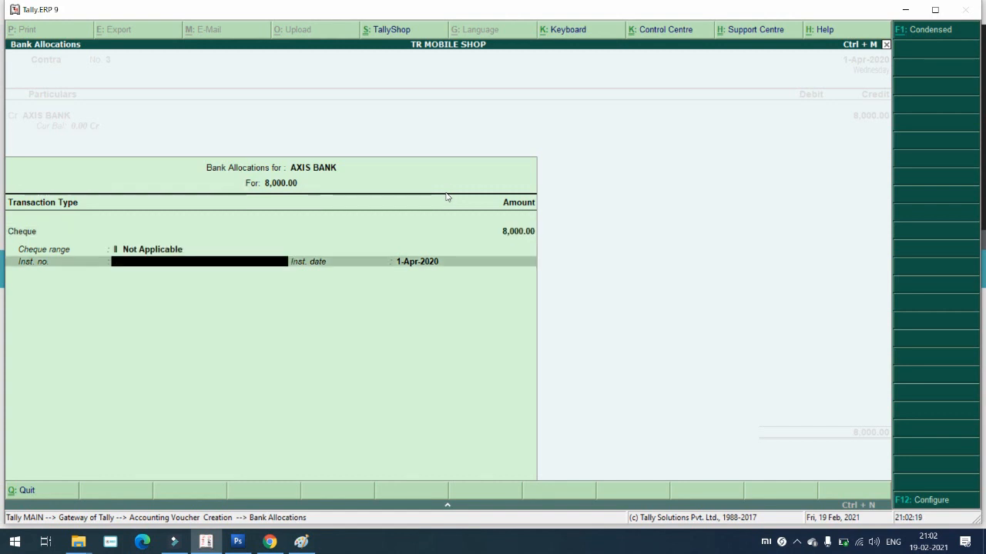
pyautogui.press('Return')
pyautogui.press('Return')
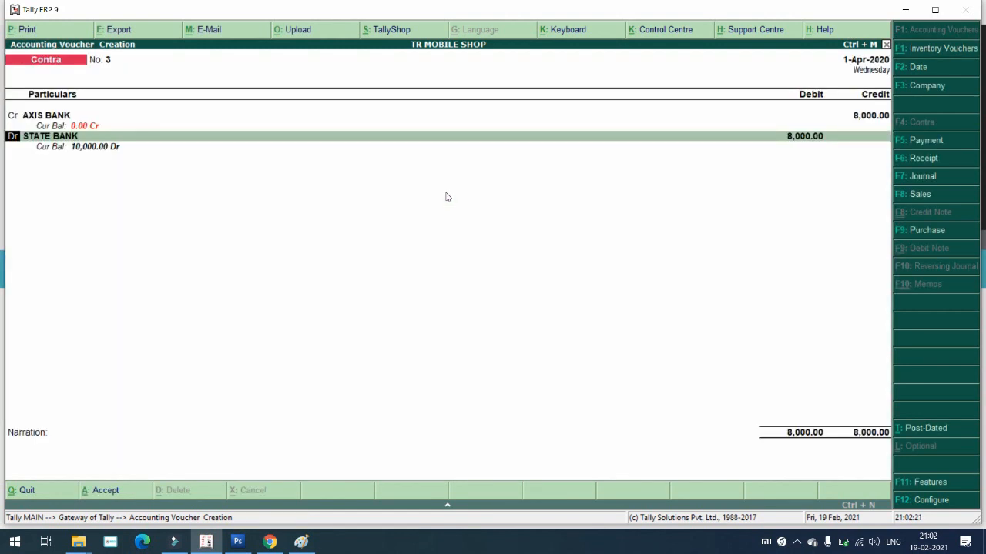
pyautogui.press('Return')
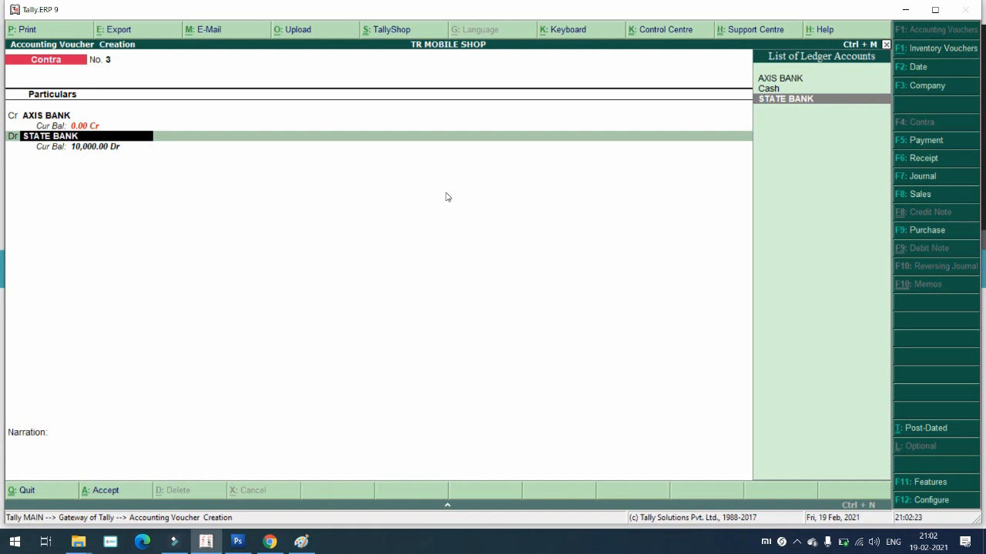
pyautogui.press('Up')
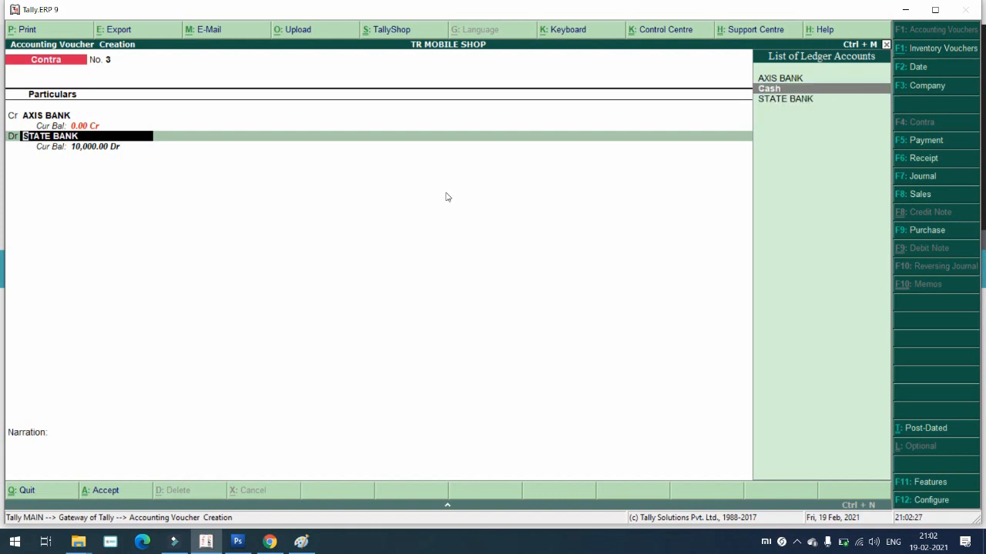
pyautogui.press('Return')
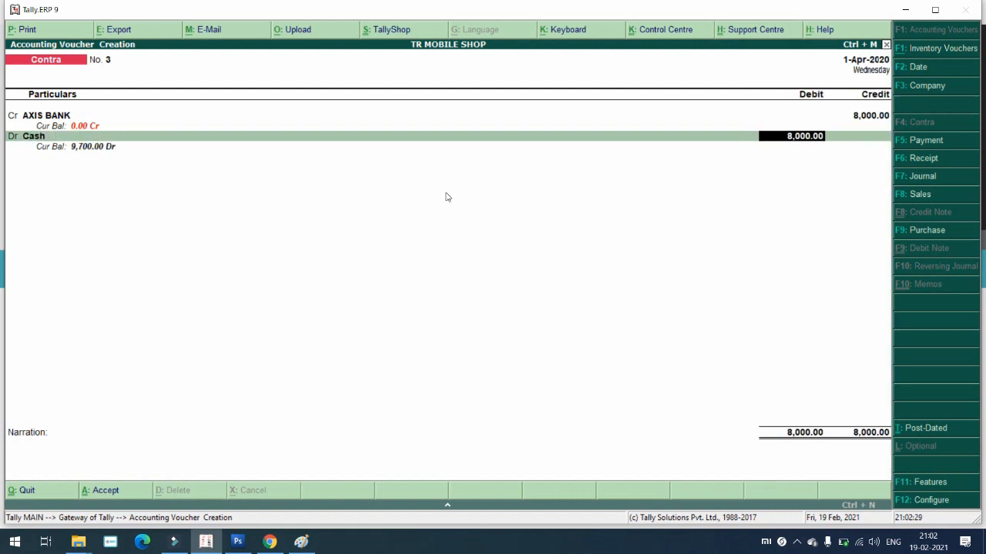
pyautogui.press('Return')
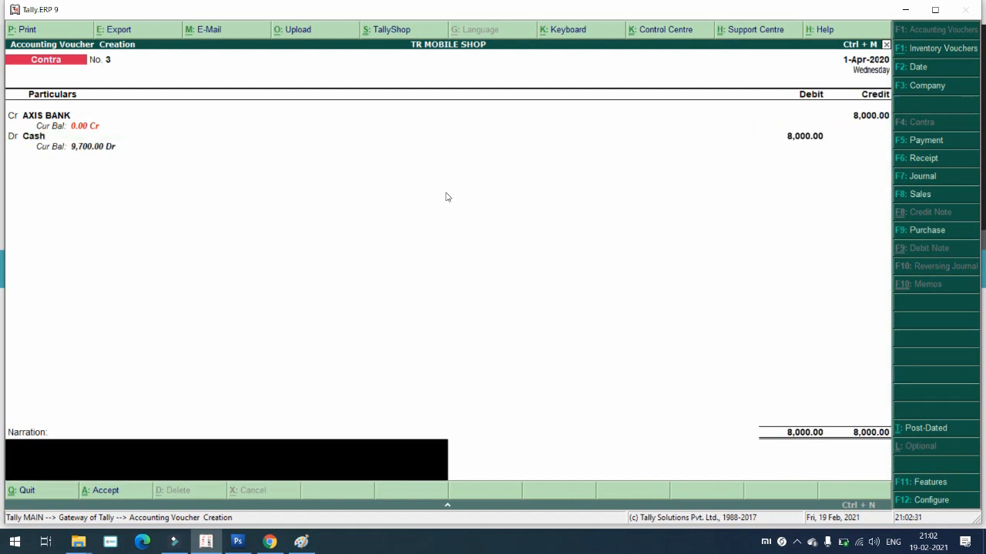
pyautogui.press('Return')
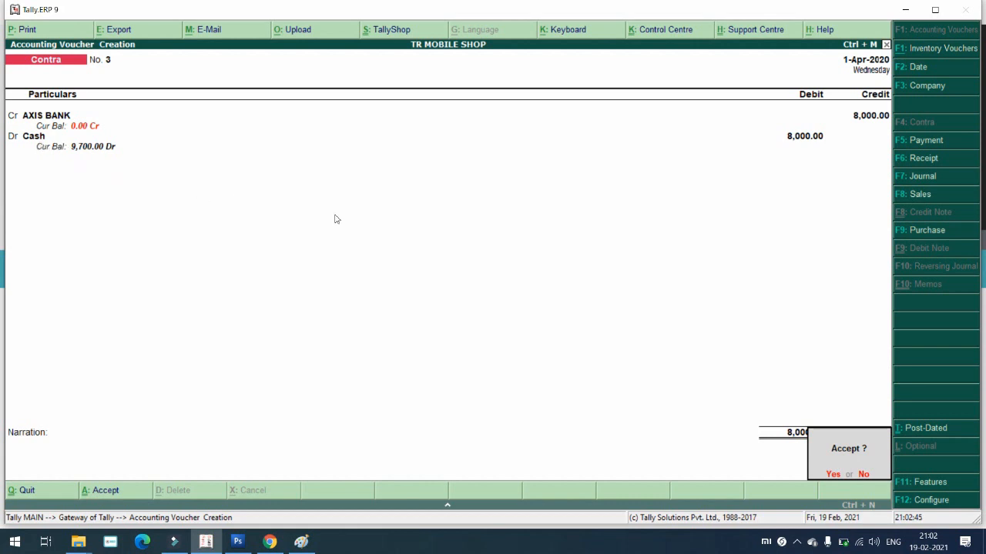
pyautogui.press('Return')
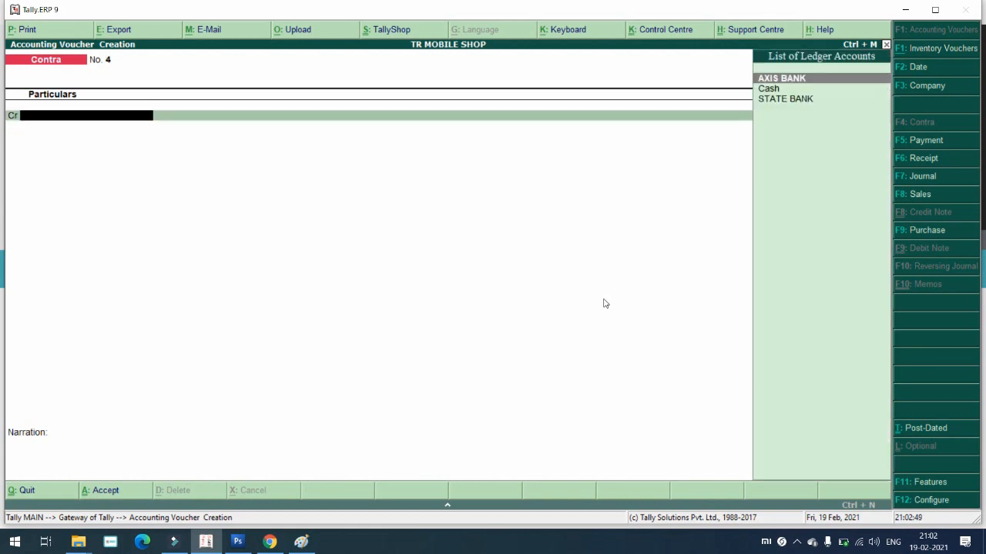
# Step: Credit STATE BANK 2,000 by cheque, debit Cash 2,000.00, and save Contra No. 4
pyautogui.press('Down')
pyautogui.press('Down')
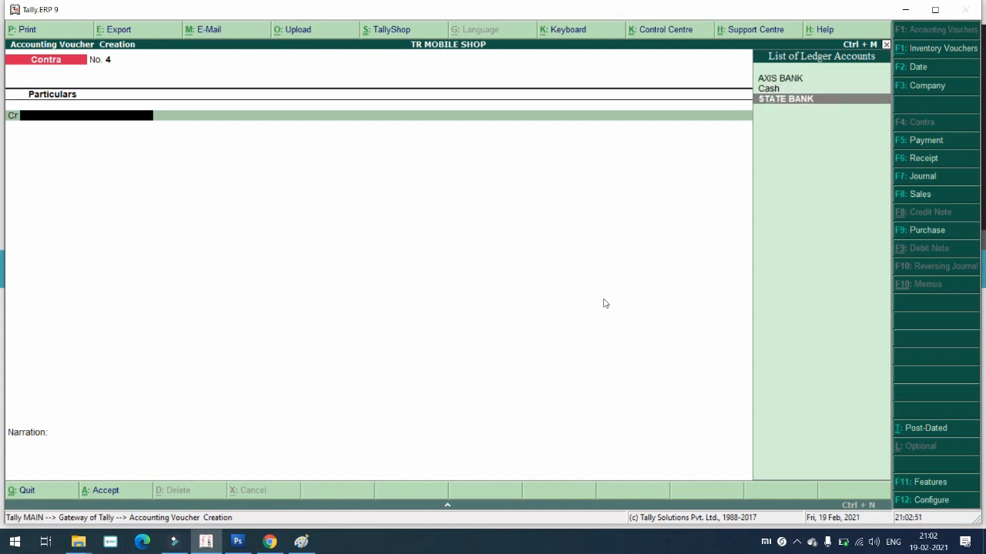
pyautogui.press('Return')
pyautogui.write('2000')
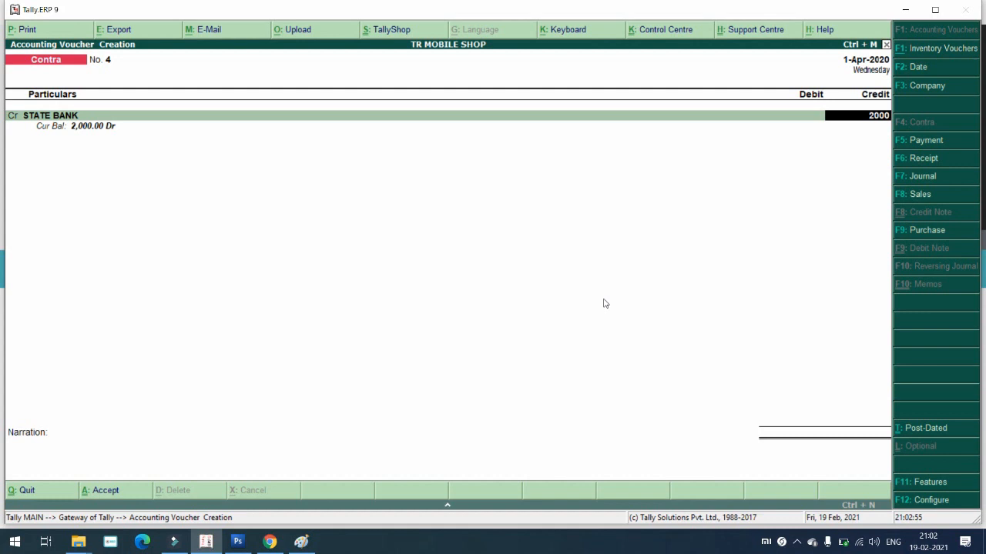
pyautogui.press('Return')
pyautogui.press('Return')
pyautogui.press('Return')
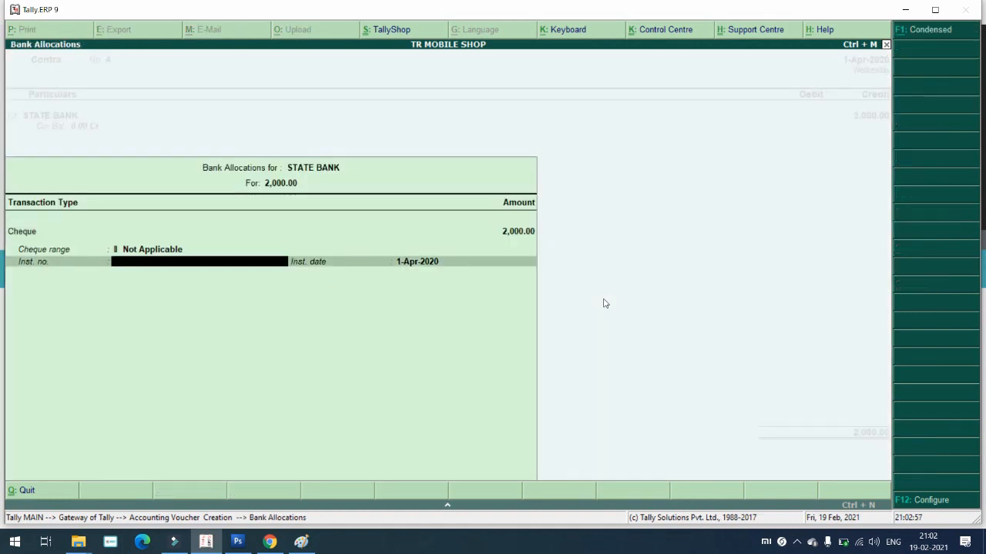
pyautogui.press('Return')
pyautogui.press('Return')
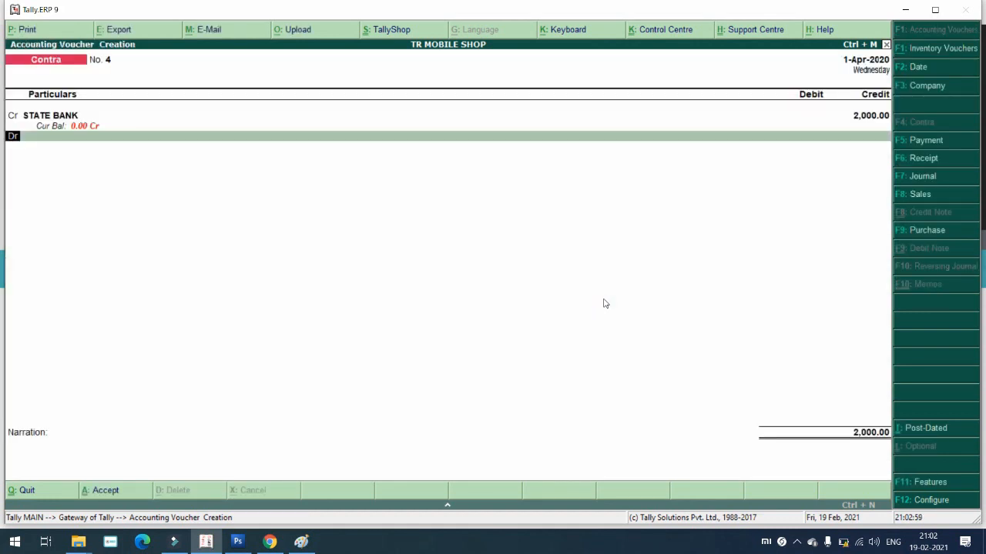
pyautogui.press('Down')
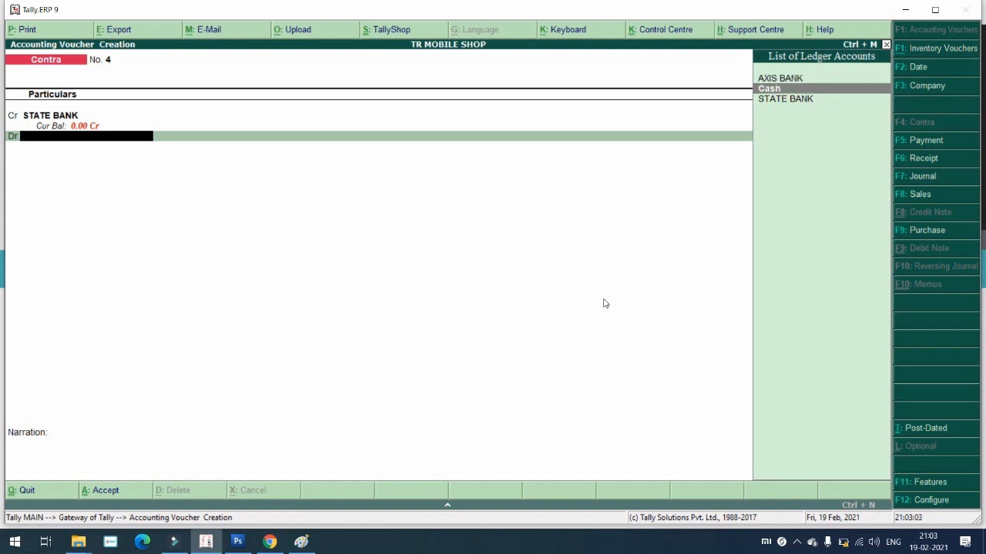
pyautogui.press('Return')
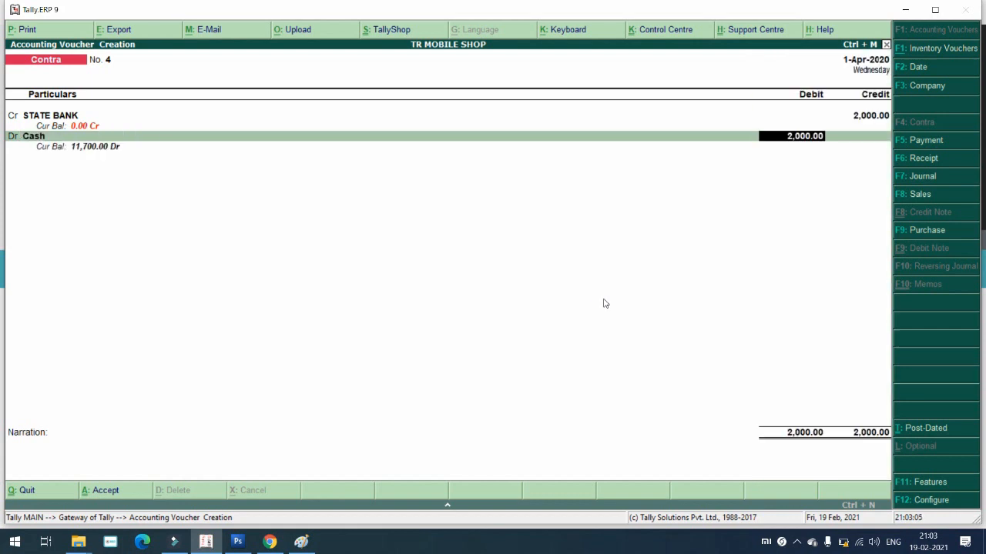
pyautogui.press('Return')
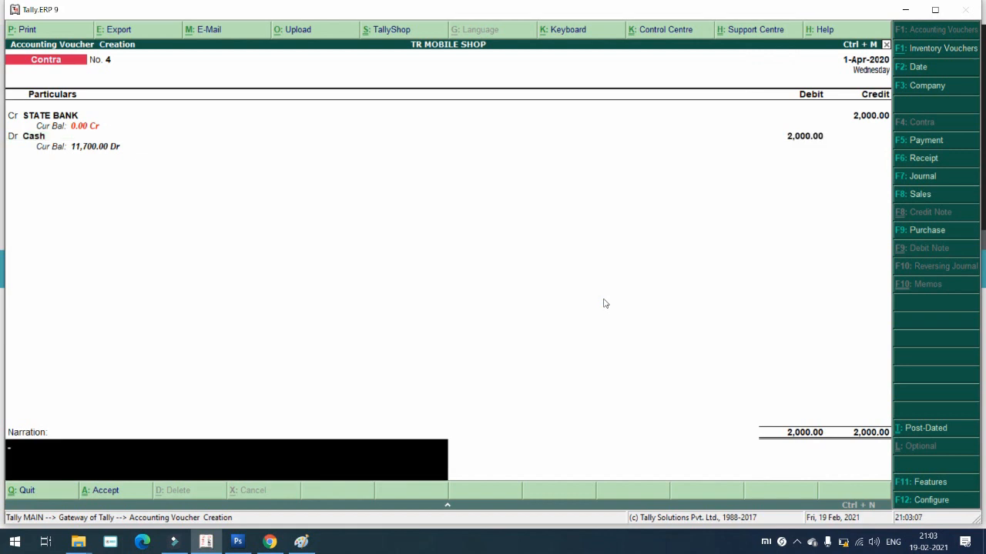
pyautogui.press('Return')
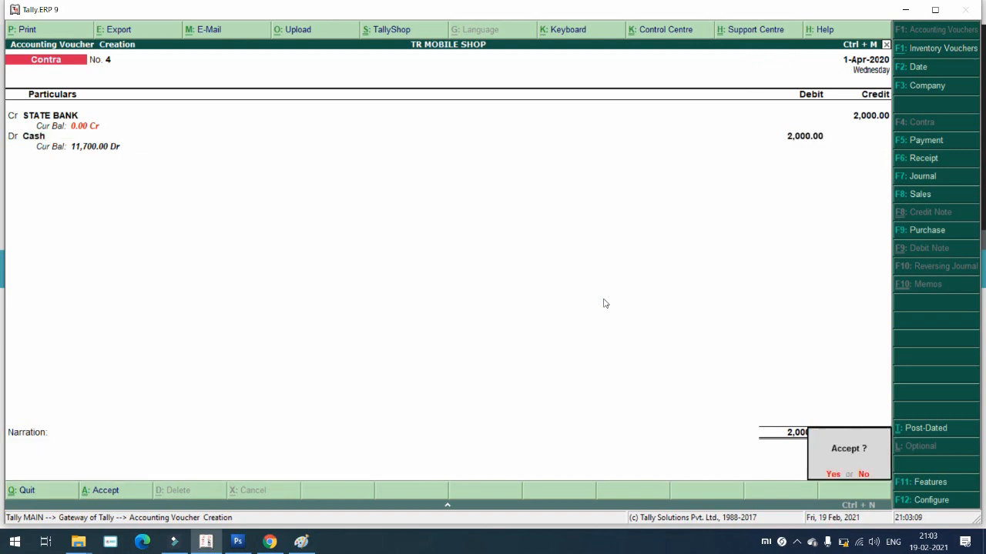
pyautogui.press('Return')
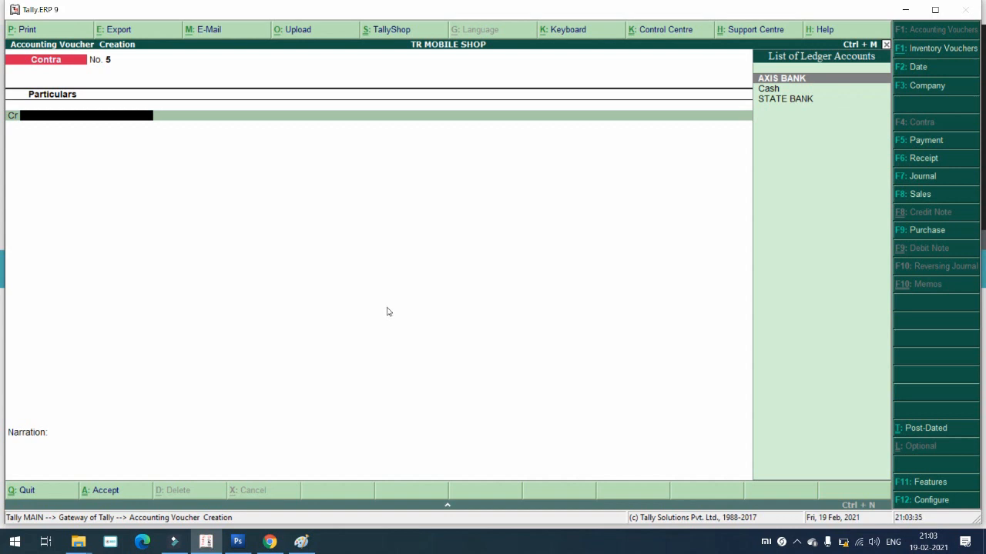
# Step: Switch to a new Journal voucher using F7: Journal
pyautogui.click(924, 178)
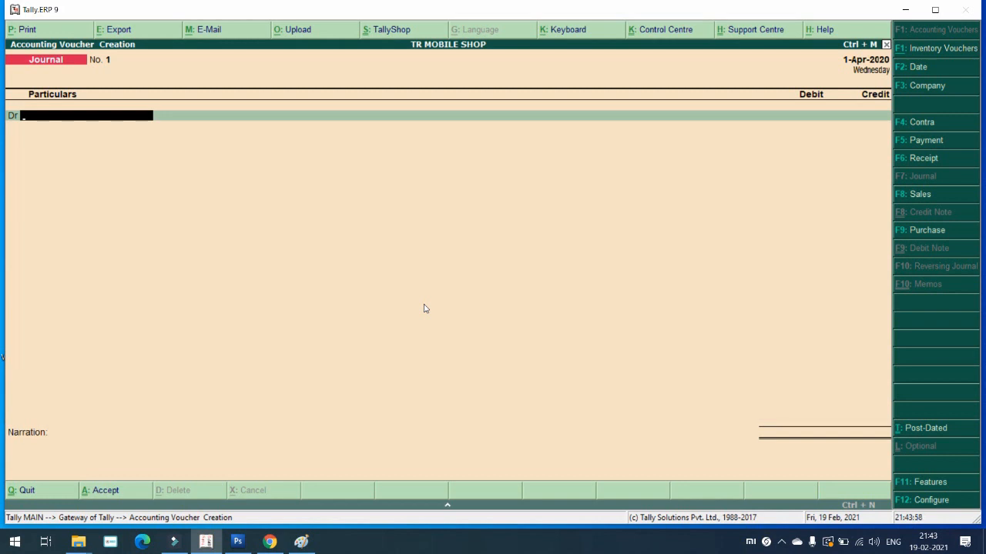
# Step: Start a Purchase voucher and create a new party ledger named with the supplier's name
pyautogui.click(917, 230)
pyautogui.press('Return')
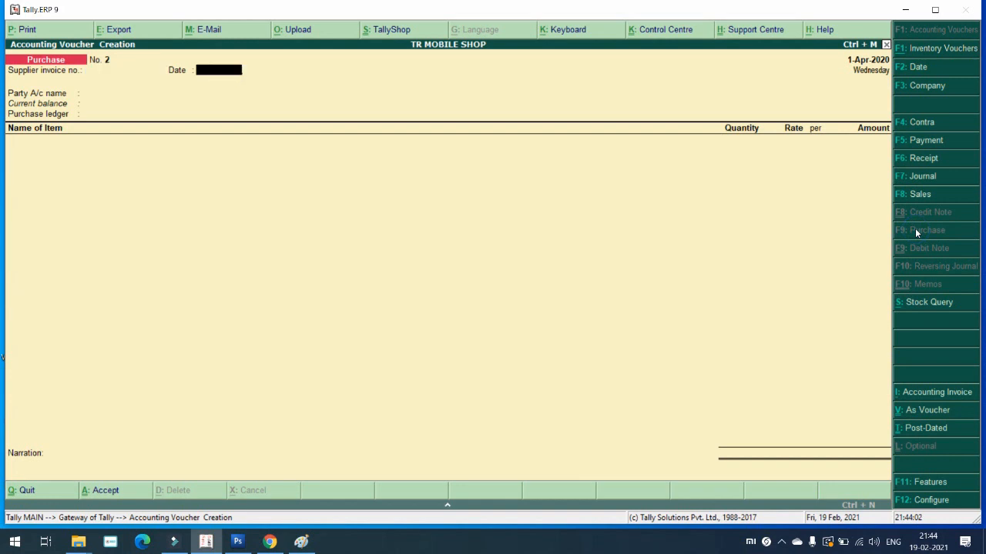
pyautogui.press('Return')
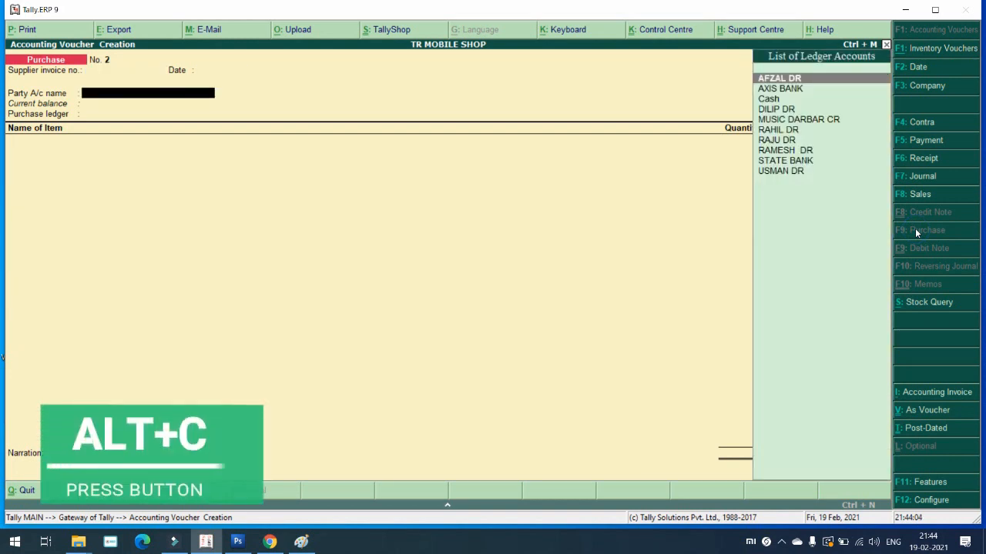
pyautogui.hotkey('alt', 'c')
pyautogui.write('Mano')
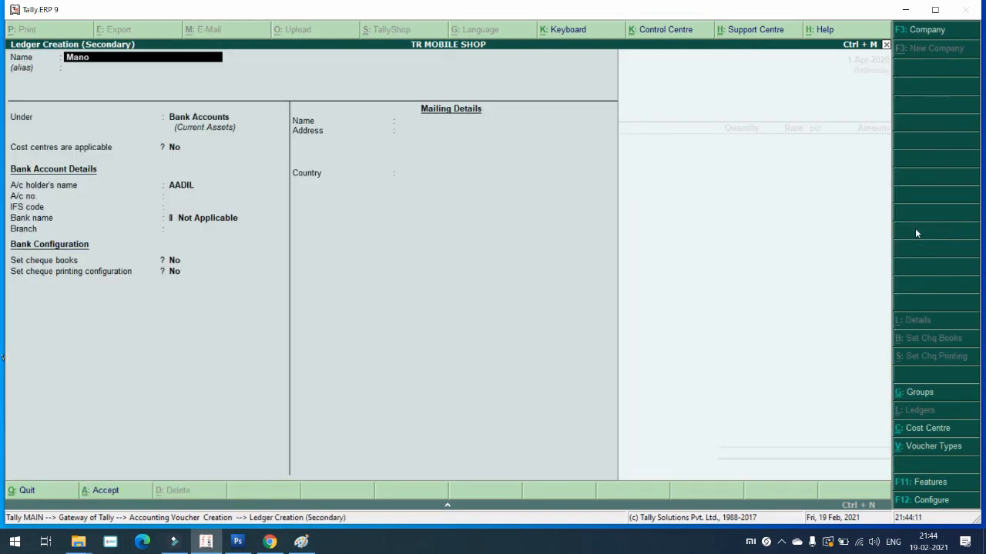
pyautogui.write('j cr')
pyautogui.press('Return')
# Step: Put the ledger under Sundry Creditors with bill-by-bill, 2-day credit period and pincode, then save
pyautogui.write('Su')
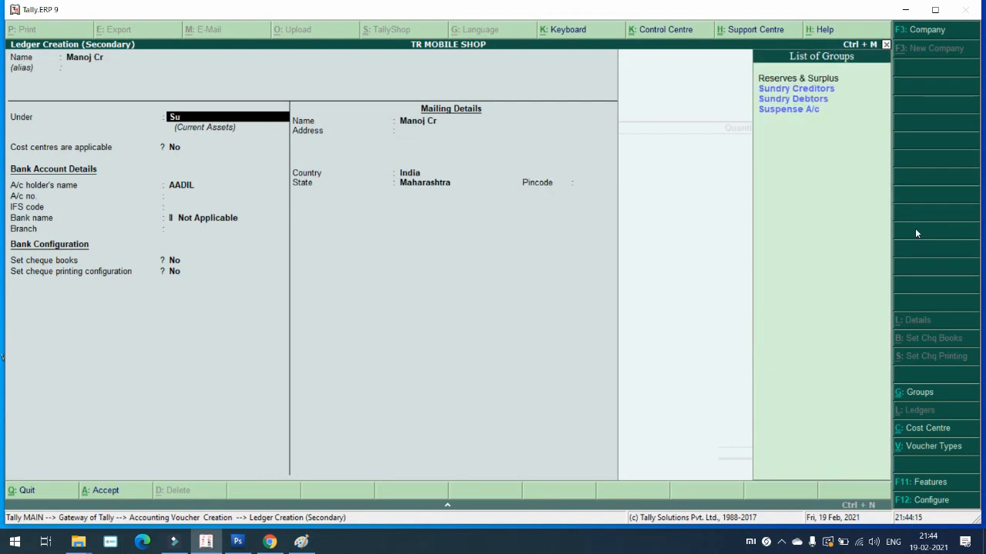
pyautogui.press('Down')
pyautogui.press('Return')
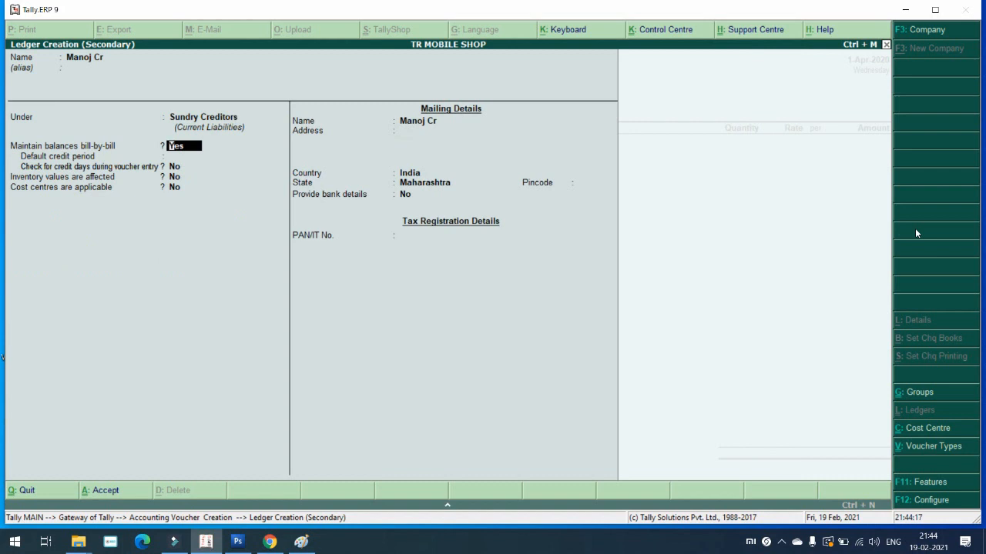
pyautogui.press('Return')
pyautogui.write('2')
pyautogui.press('Return')
pyautogui.press('Return')
pyautogui.press('Return')
pyautogui.press('Return')
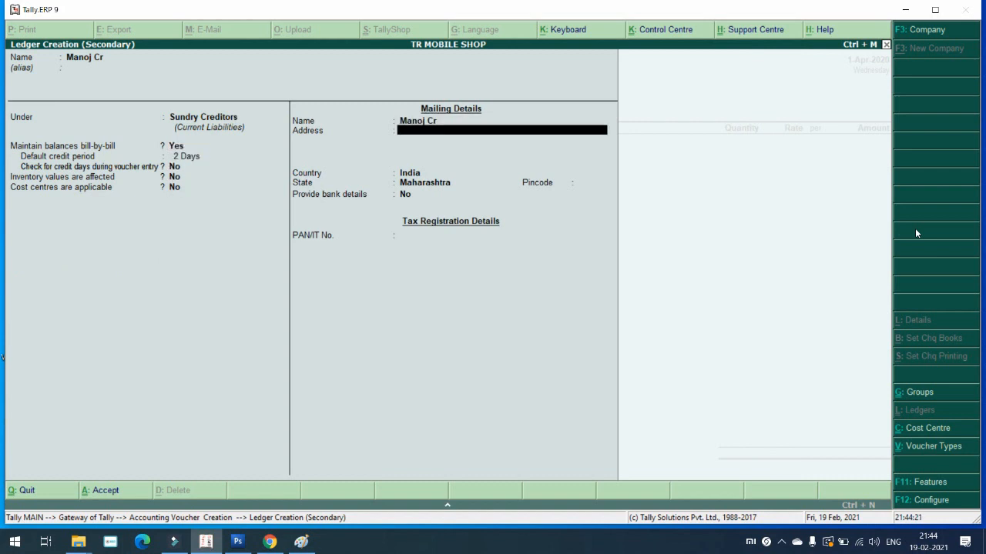
pyautogui.press('Return')
pyautogui.press('Return')
pyautogui.press('Return')
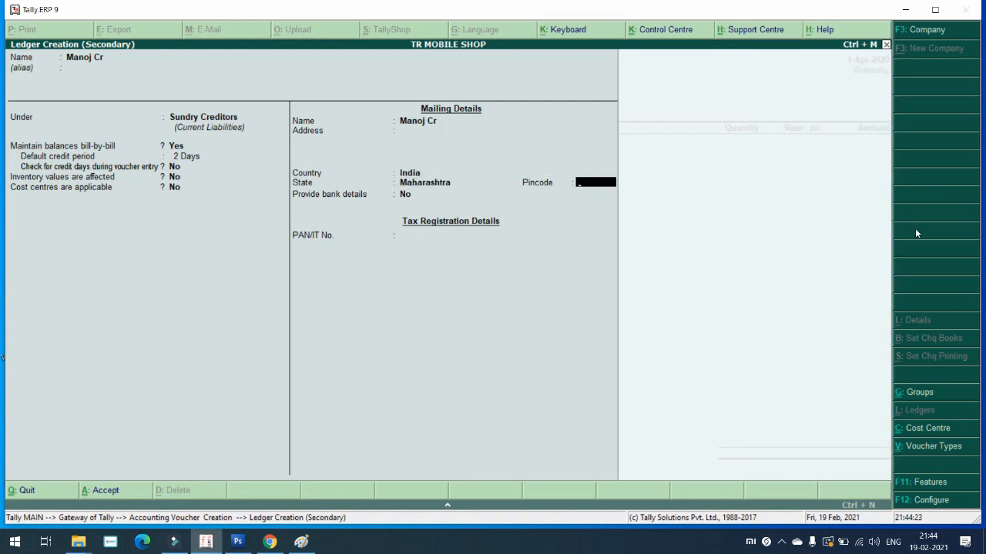
pyautogui.write('423203')
pyautogui.press('Return')
pyautogui.press('Return')
pyautogui.press('Return')
pyautogui.press('Return')
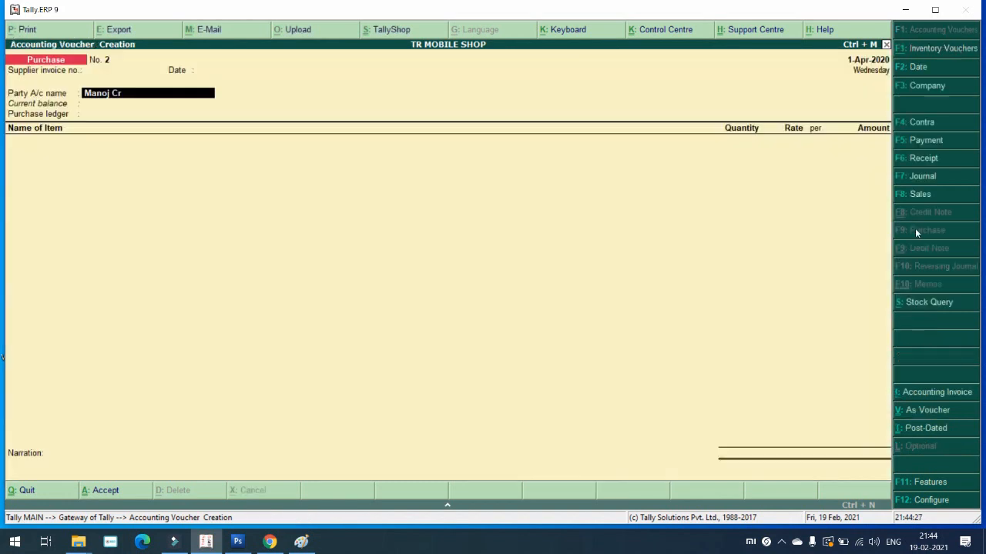
pyautogui.press('Return')
pyautogui.press('Return')
pyautogui.press('Return')
# Step: Set state Maharashtra and dealer type Composition, buy 5 PCS of MOUSE, and save Purchase No. 2
pyautogui.press('Return')
pyautogui.press('Return')
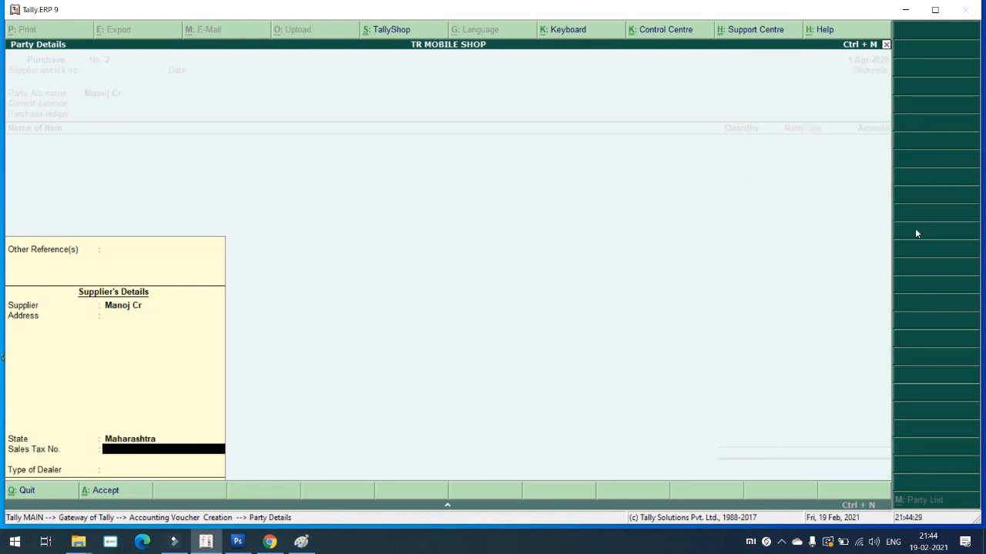
pyautogui.press('Return')
pyautogui.press('Down')
pyautogui.press('Return')
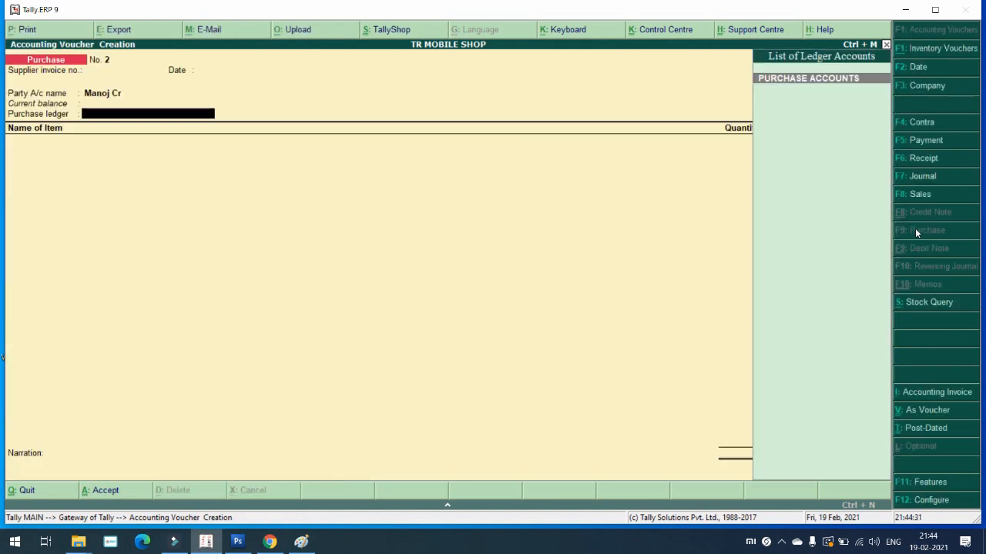
pyautogui.press('Return')
pyautogui.press('Return')
pyautogui.write('5')
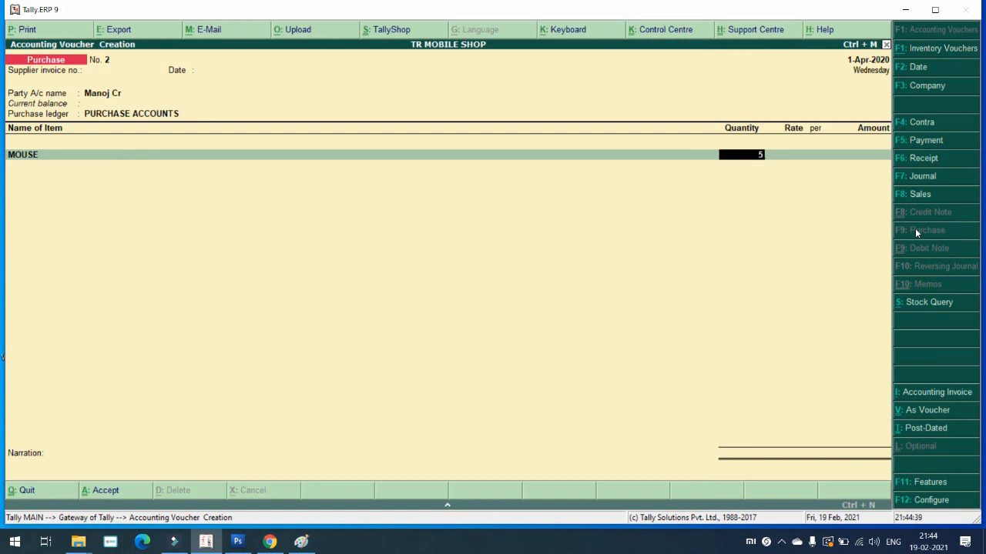
pyautogui.press('Return')
pyautogui.press('Return')
pyautogui.press('Return')
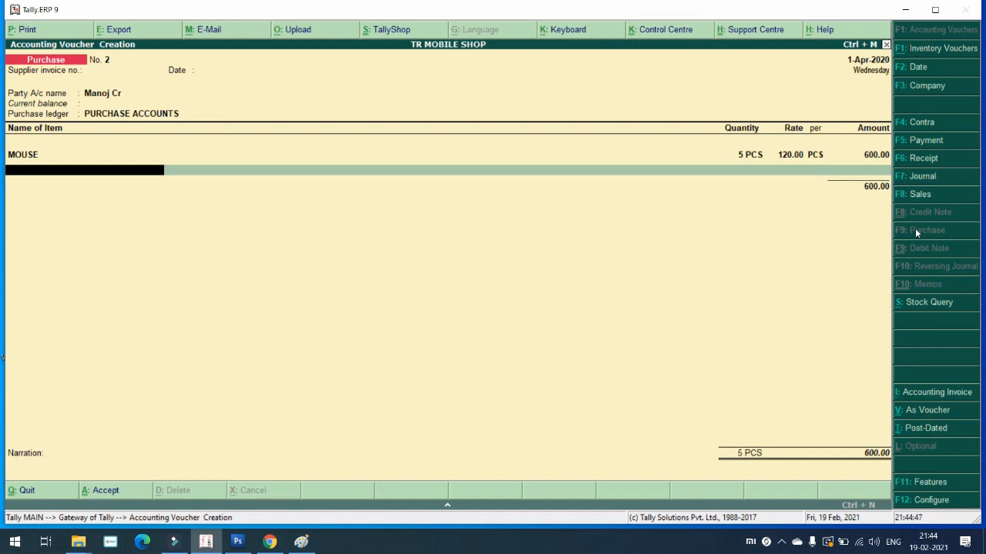
pyautogui.press('Return')
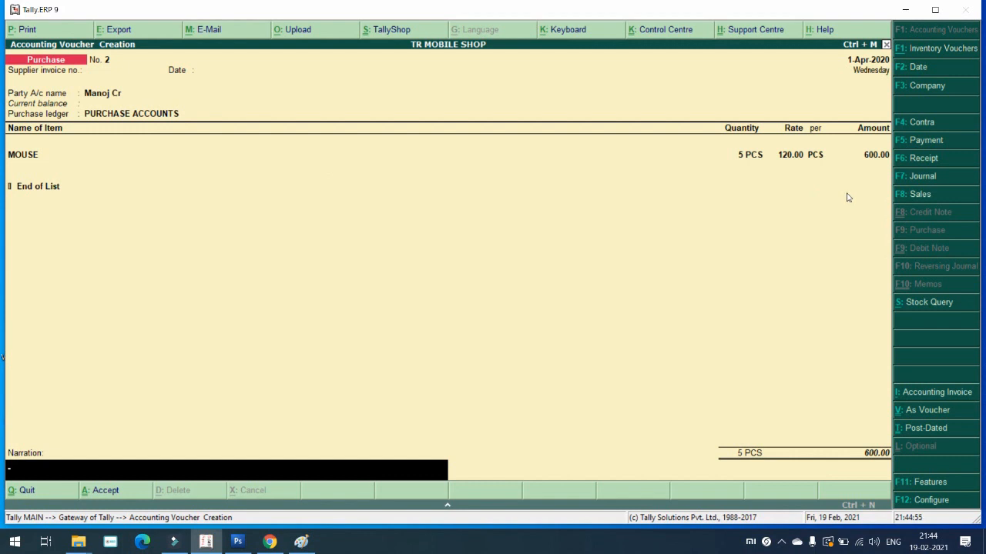
pyautogui.press('Return')
pyautogui.press('Return')
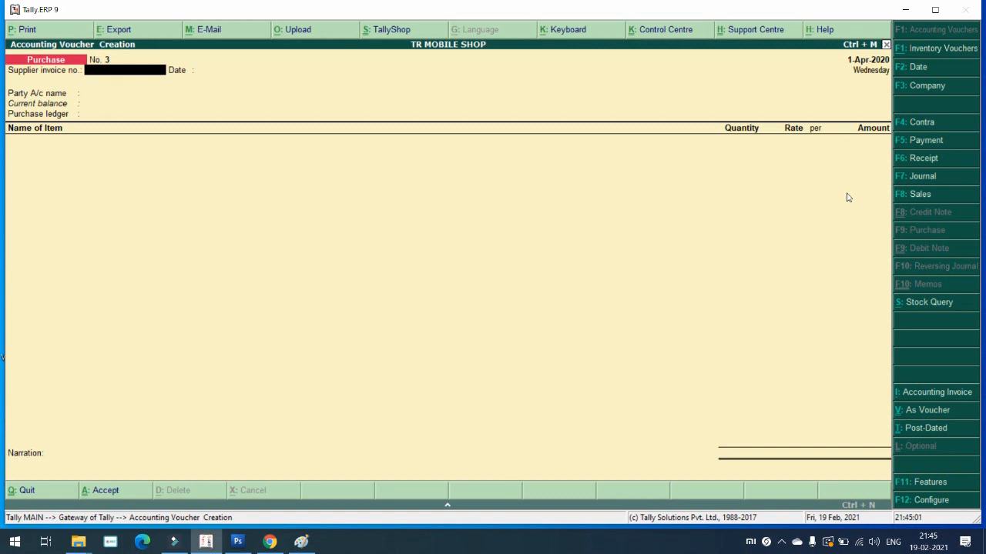
# Step: Start sales voucher reference 3 for the existing debtor, state Maharashtra, dealer type Regular
pyautogui.press('F8')
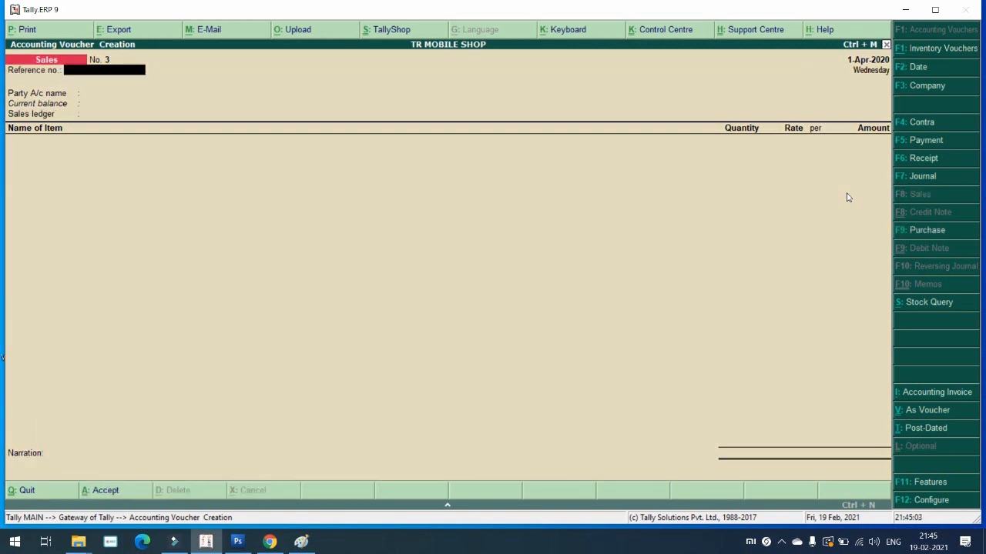
pyautogui.write('3')
pyautogui.press('Return')
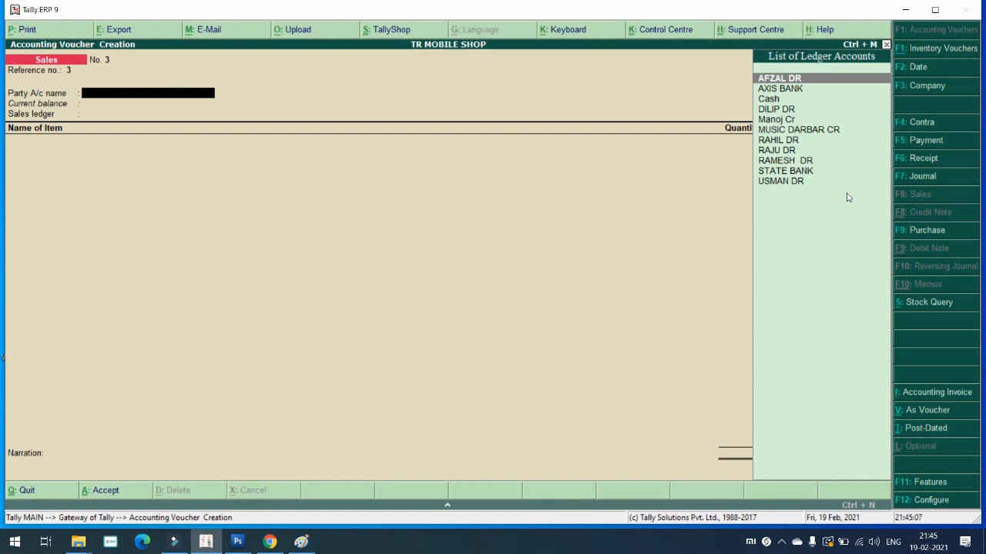
pyautogui.press('Return')
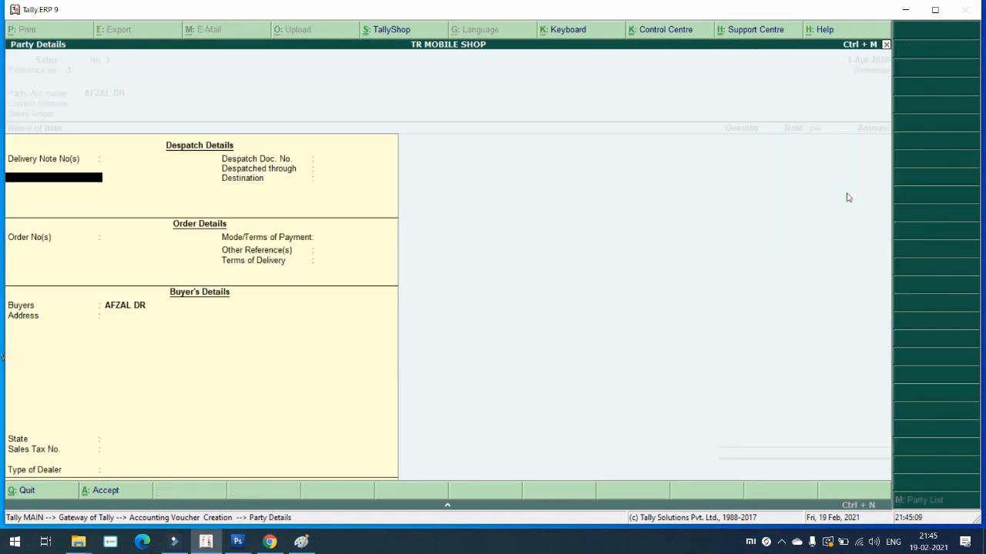
pyautogui.press('Return')
pyautogui.press('Return')
pyautogui.press('Return')
pyautogui.press('Return')
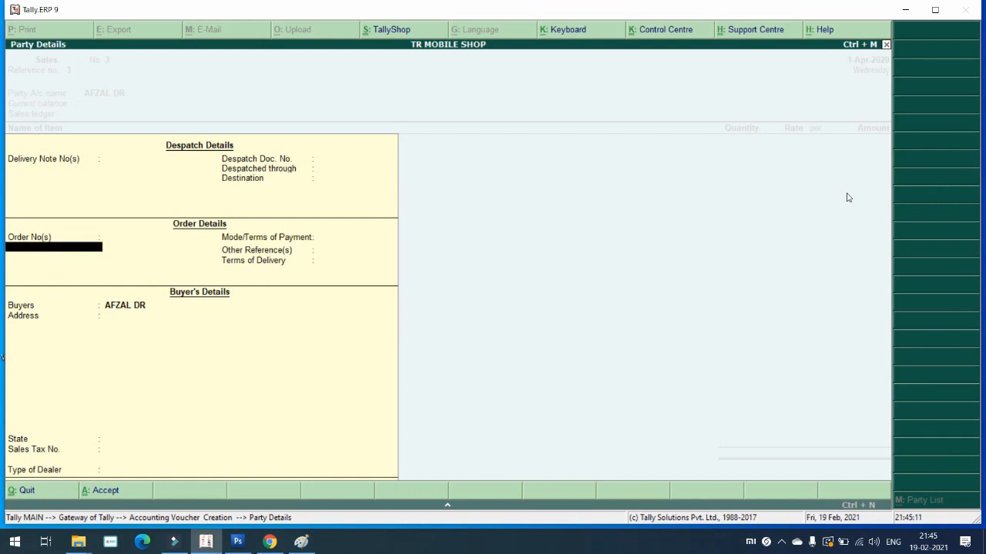
pyautogui.press('Return')
pyautogui.press('Return')
pyautogui.press('Return')
pyautogui.press('Return')
pyautogui.press('Return')
pyautogui.press('Return')
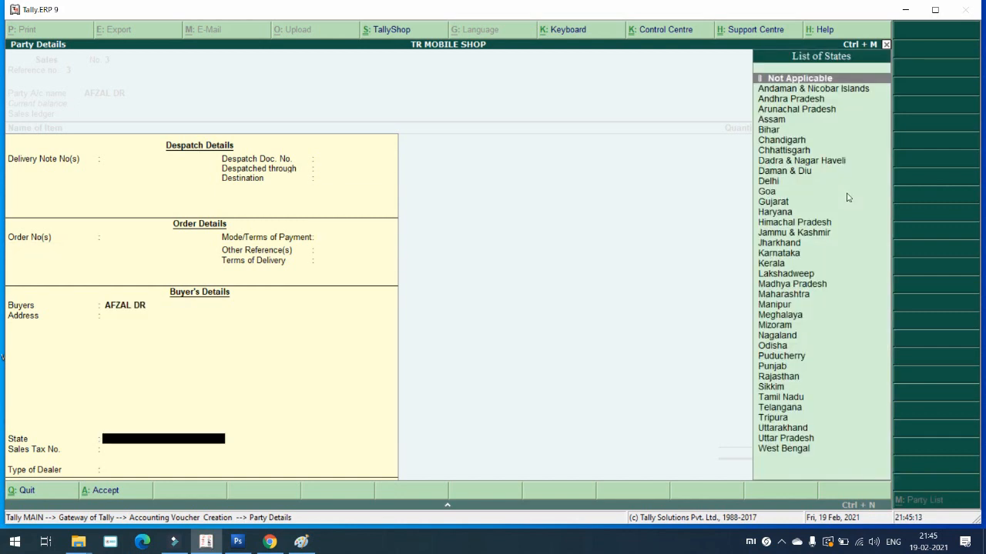
pyautogui.press('Return')
pyautogui.press('Return')
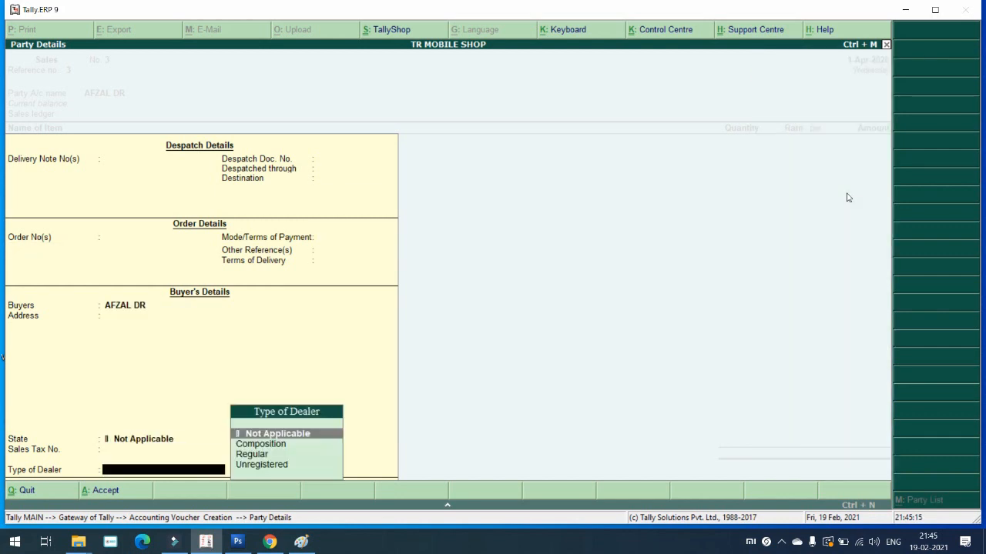
pyautogui.press('BackSpace')
pyautogui.press('BackSpace')
pyautogui.write('Mah')
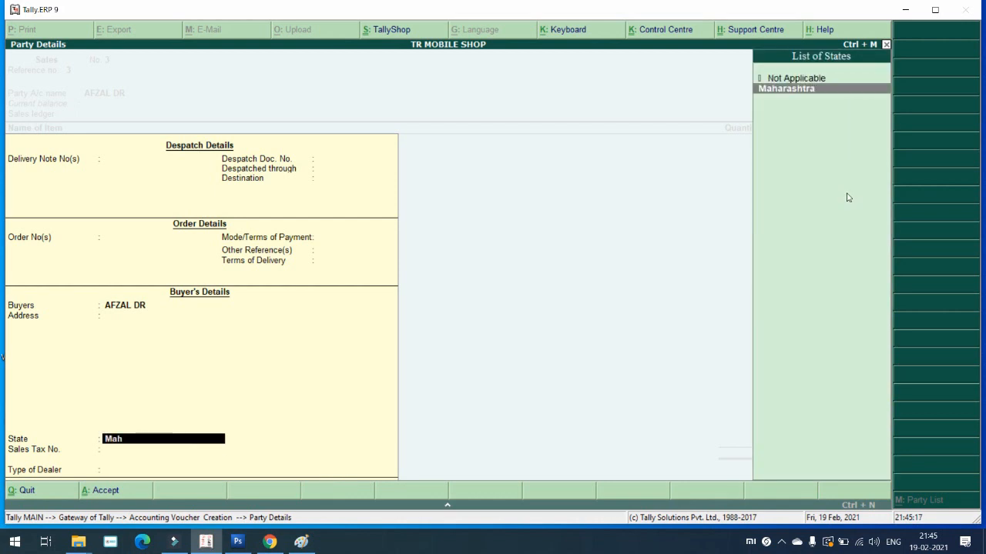
pyautogui.press('Return')
pyautogui.press('Return')
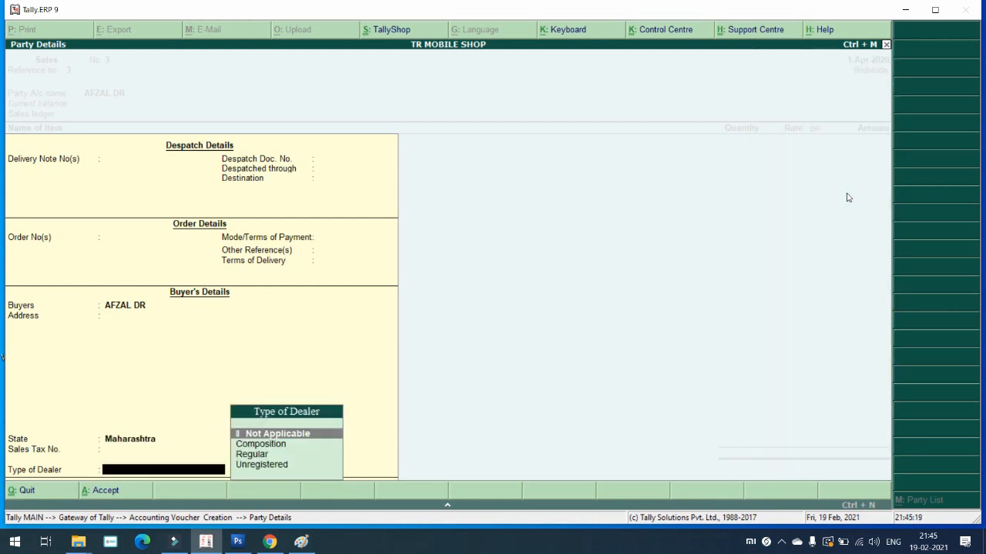
pyautogui.press('Down')
pyautogui.press('Down')
pyautogui.press('Return')
pyautogui.press('Return')
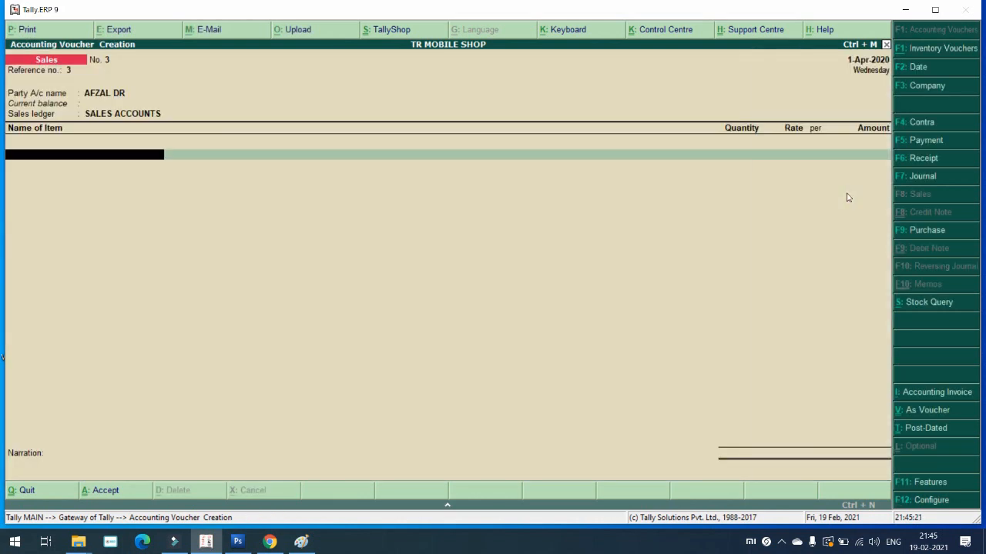
# Step: Sell 5 PCS of MOUSE at 150.00 for 750.00 under SALES ACCOUNTS and save
pyautogui.press('Down')
pyautogui.press('Down')
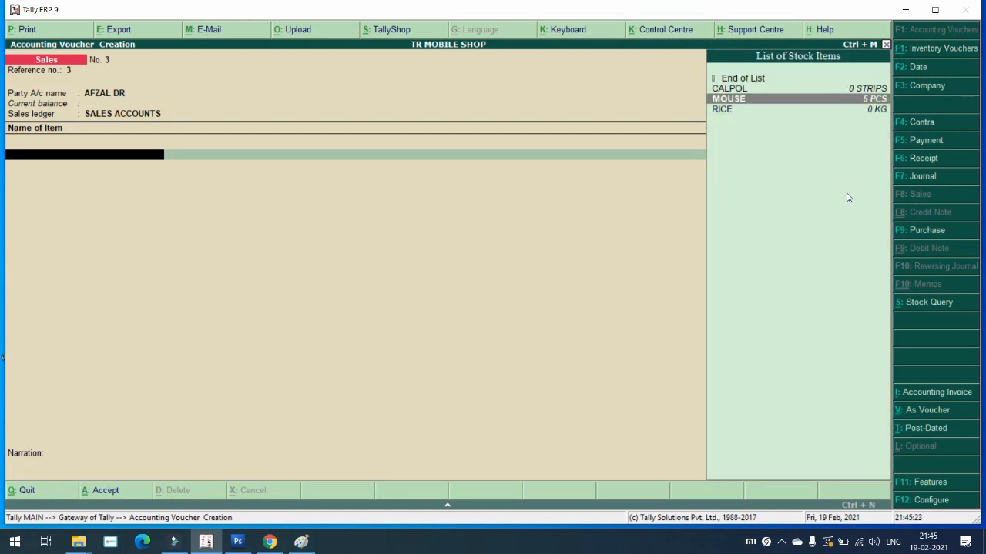
pyautogui.press('Return')
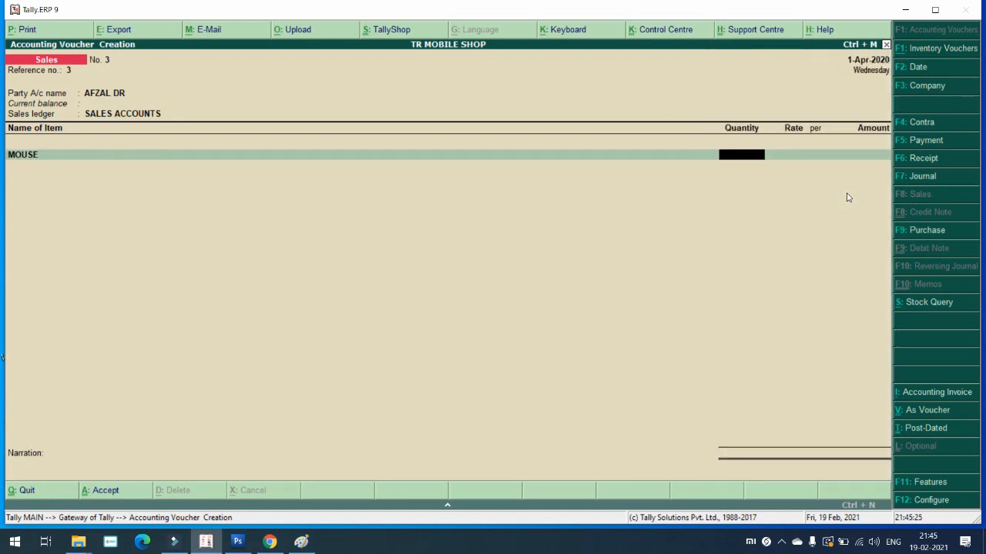
pyautogui.write('5')
pyautogui.press('Return')
pyautogui.press('Return')
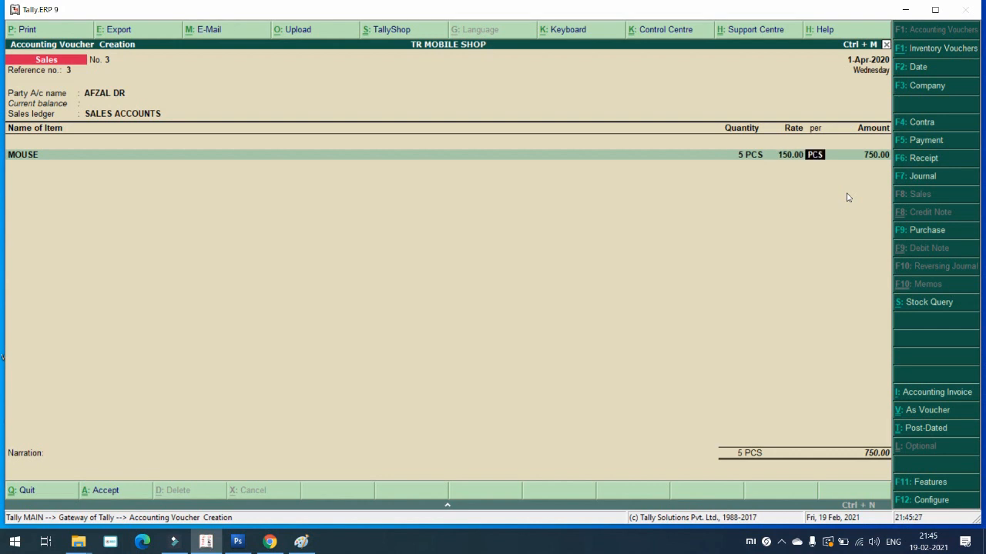
pyautogui.press('Return')
pyautogui.press('Return')
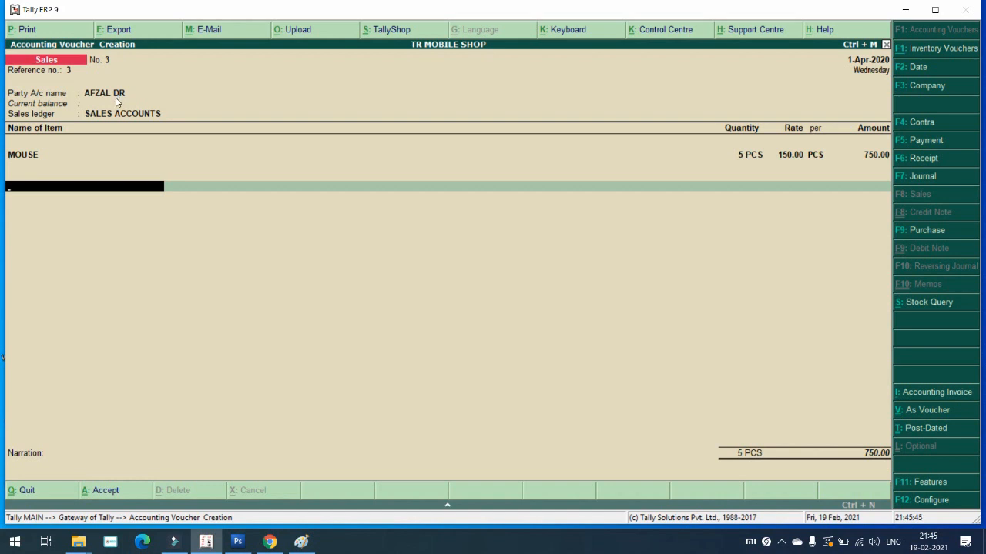
pyautogui.press('Return')
pyautogui.press('Return')
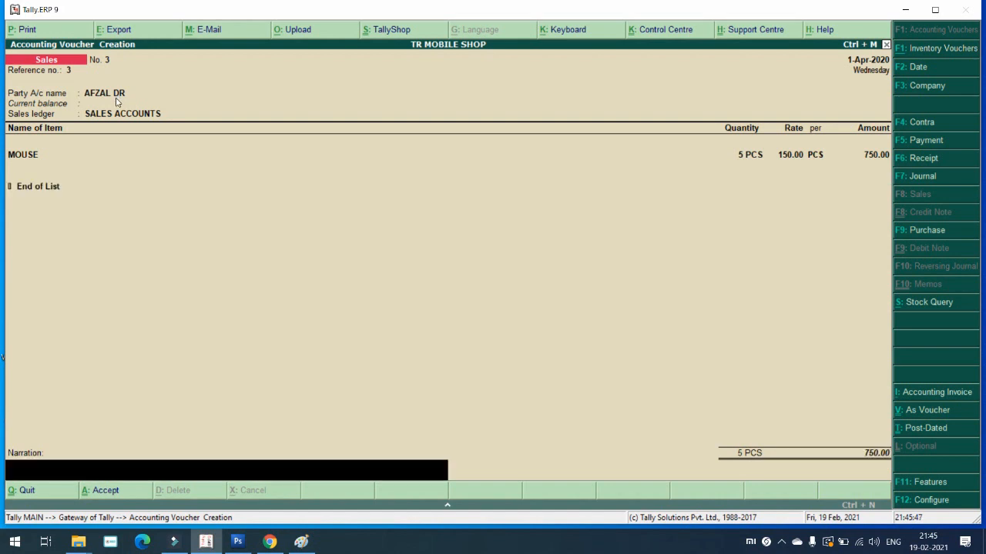
pyautogui.press('Return')
pyautogui.press('Return')
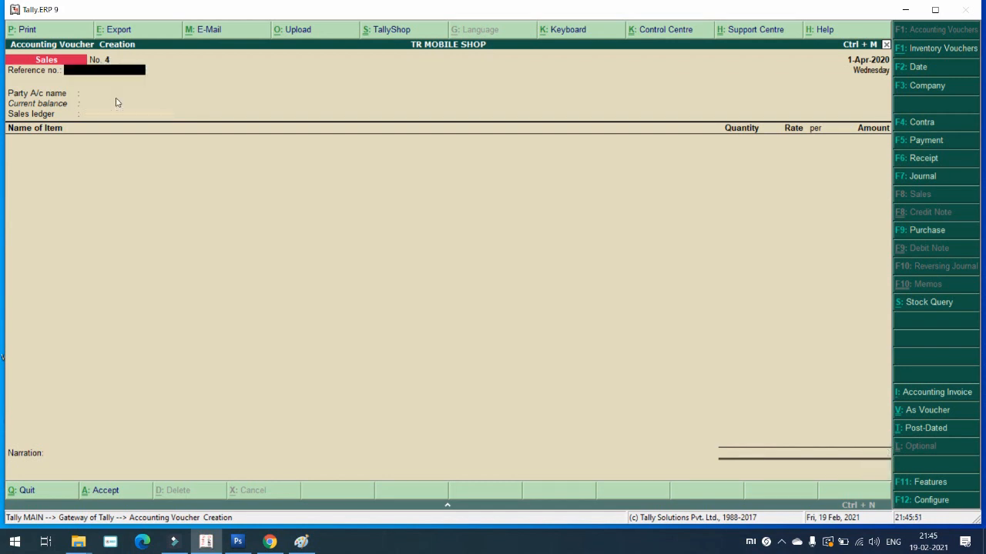
# Step: Switch the blank Sales voucher to Journal voucher No. 1 with F7
pyautogui.press('F7')
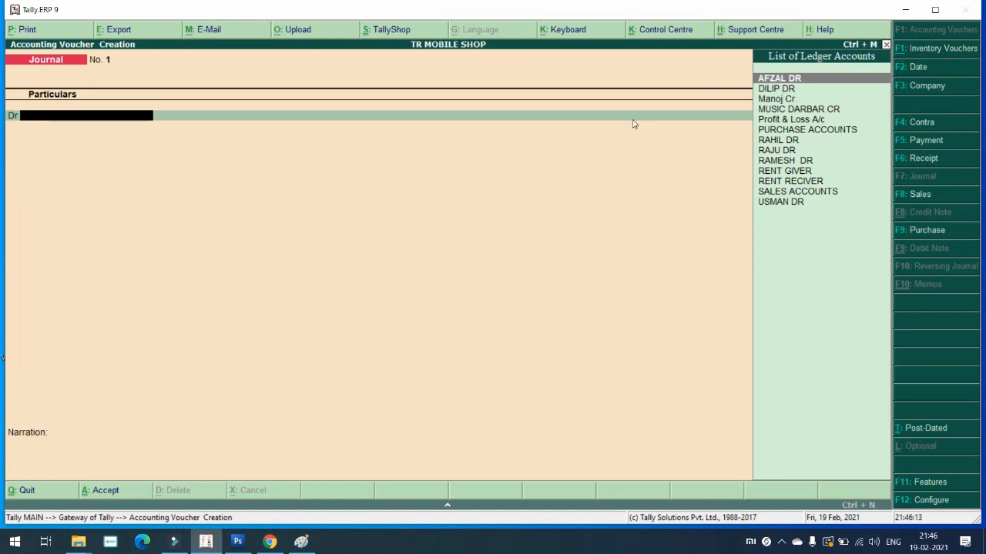
# Step: Debit the first party ledger 600 against pending bill reference 2
pyautogui.press('Down')
pyautogui.press('Down')
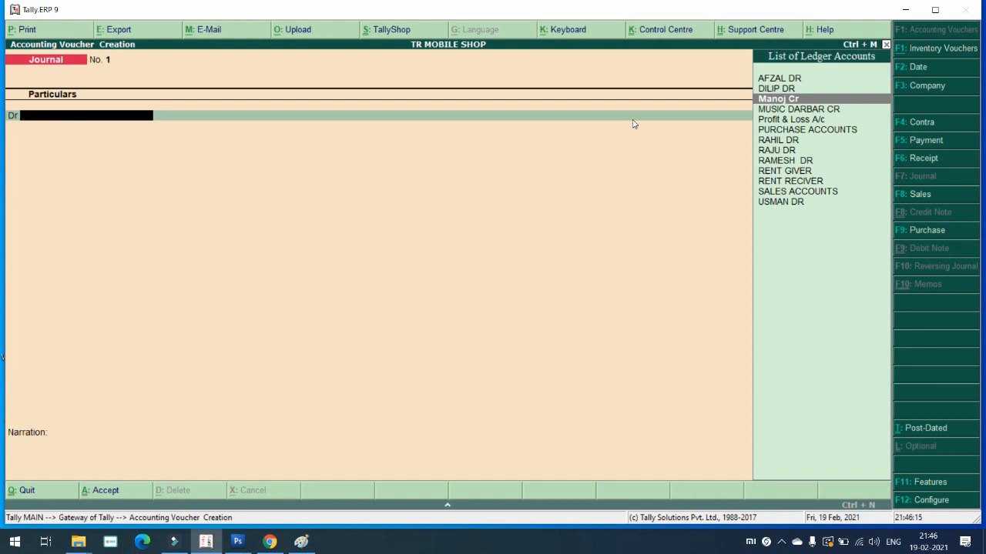
pyautogui.press('Return')
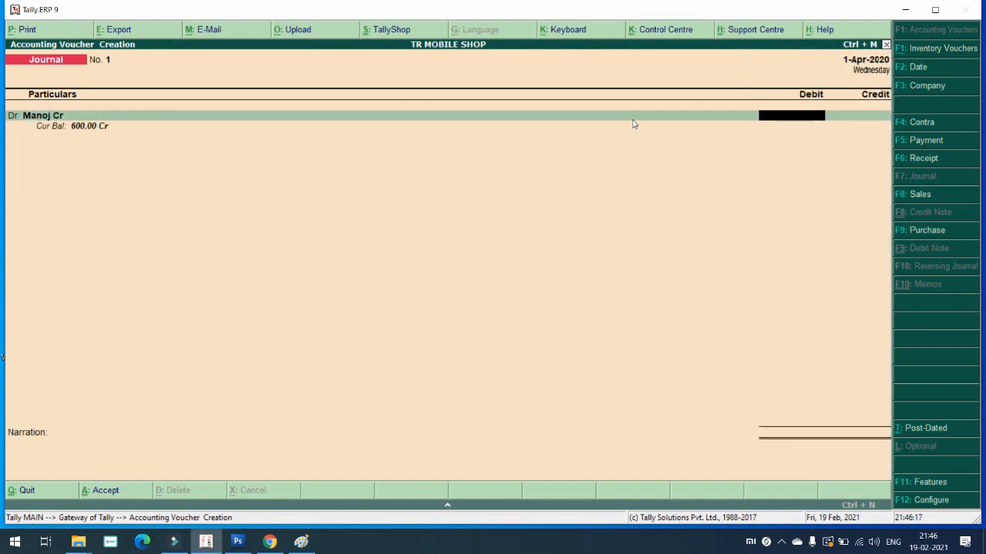
pyautogui.write('600')
pyautogui.press('Return')
pyautogui.press('Return')
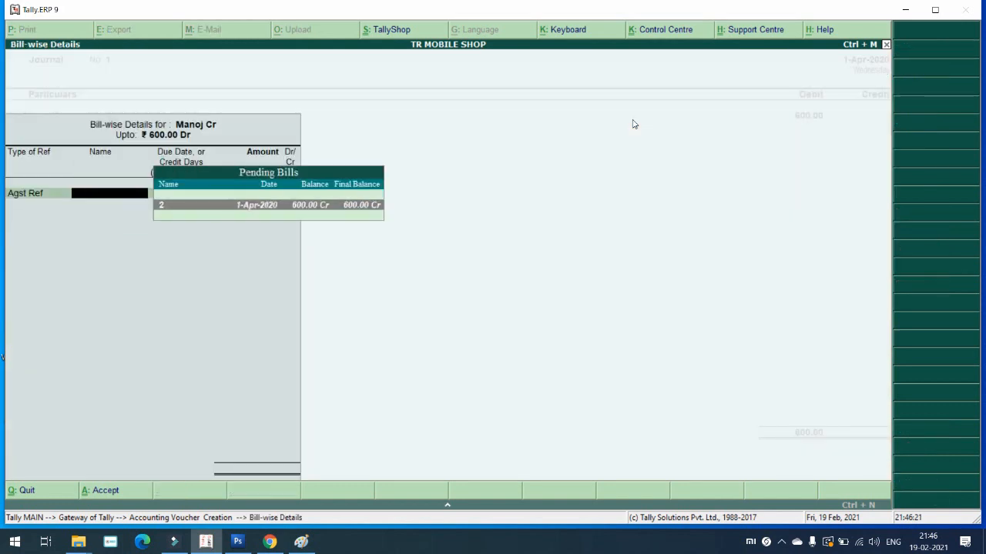
pyautogui.press('Return')
pyautogui.press('Return')
pyautogui.press('Return')
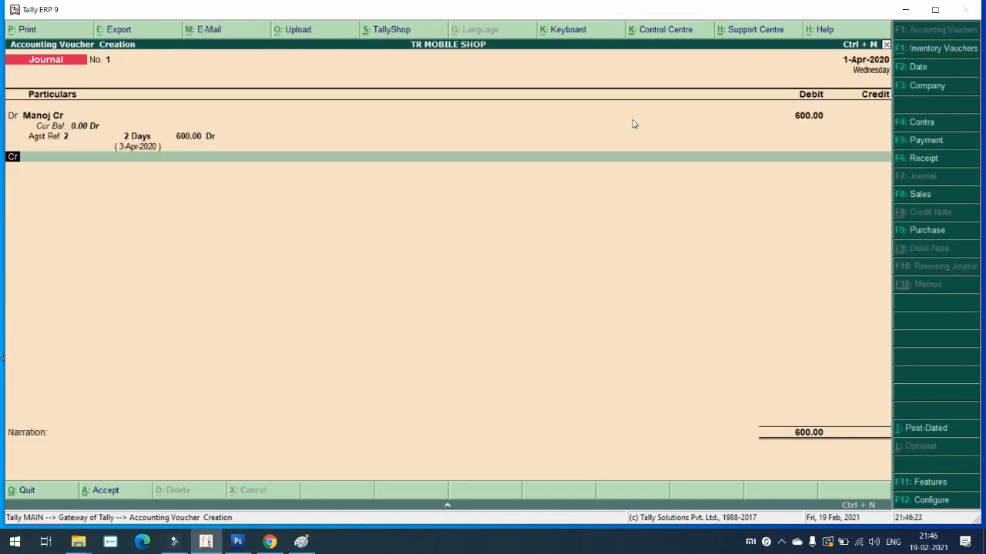
# Step: Credit the second party 600 against bill reference 3 and save the journal
pyautogui.press('Return')
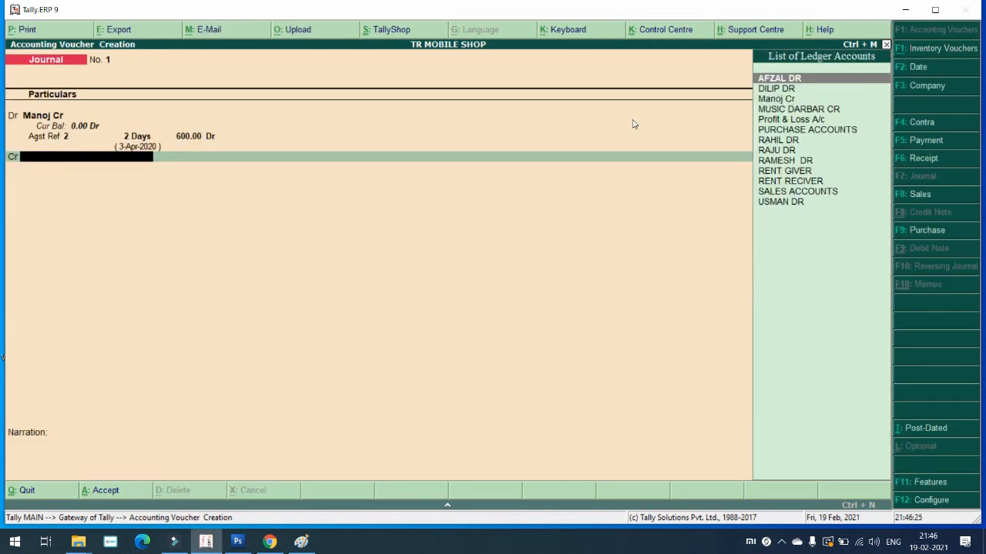
pyautogui.press('Return')
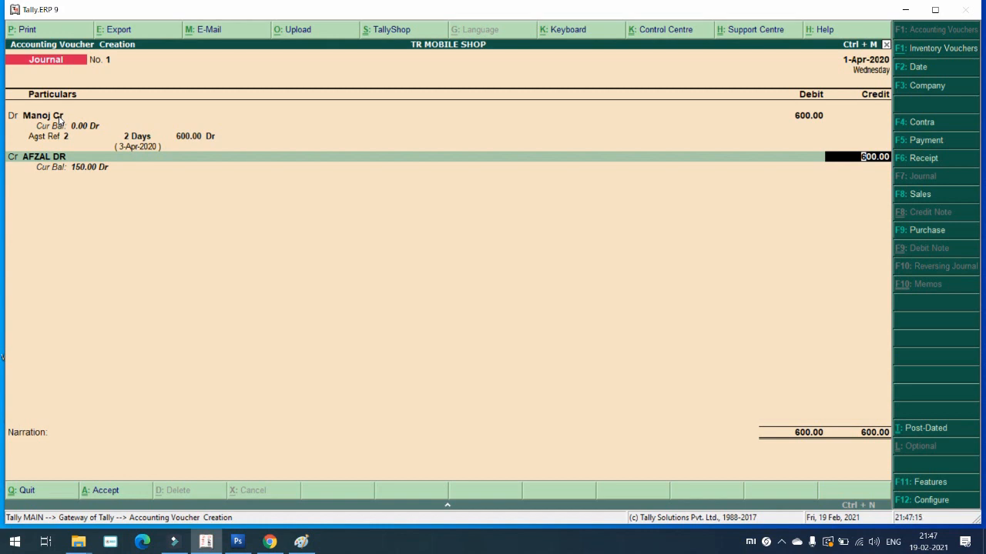
pyautogui.press('Return')
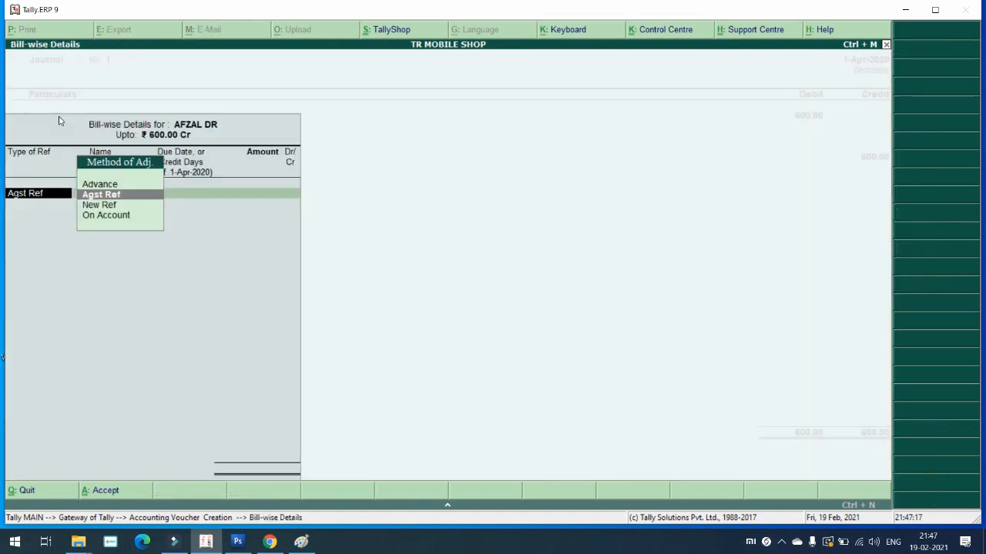
pyautogui.press('Return')
pyautogui.press('Return')
pyautogui.press('Return')
pyautogui.press('Return')
pyautogui.press('Return')
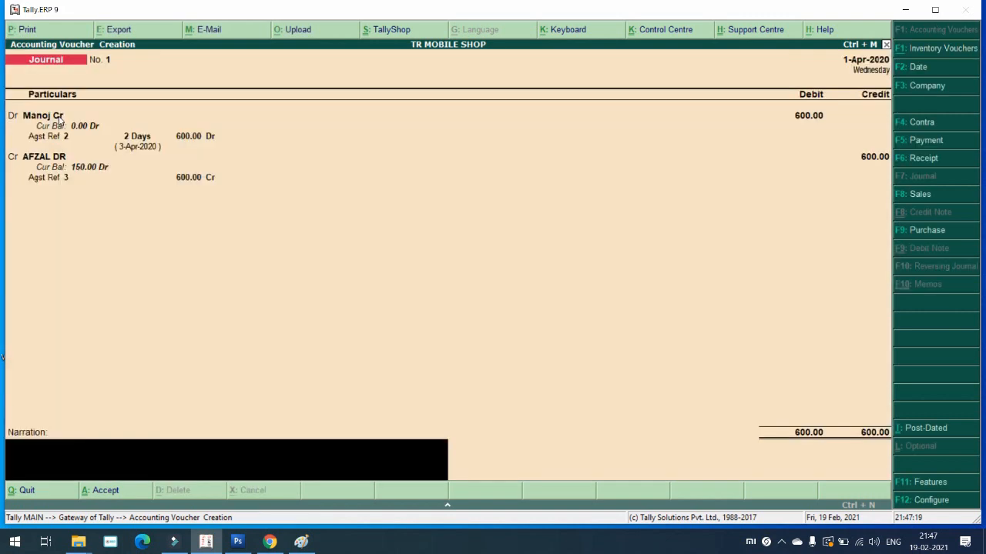
pyautogui.press('Return')
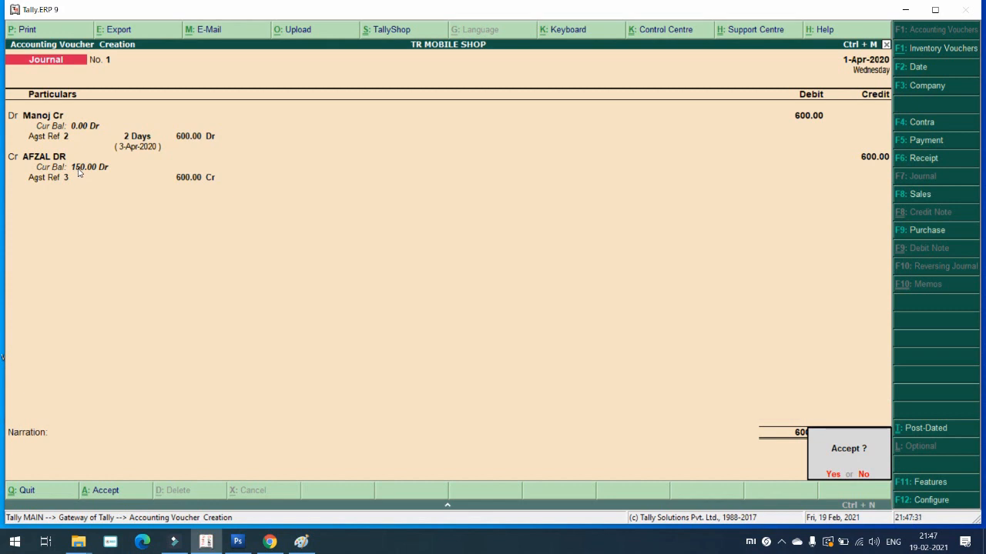
pyautogui.press('Return')
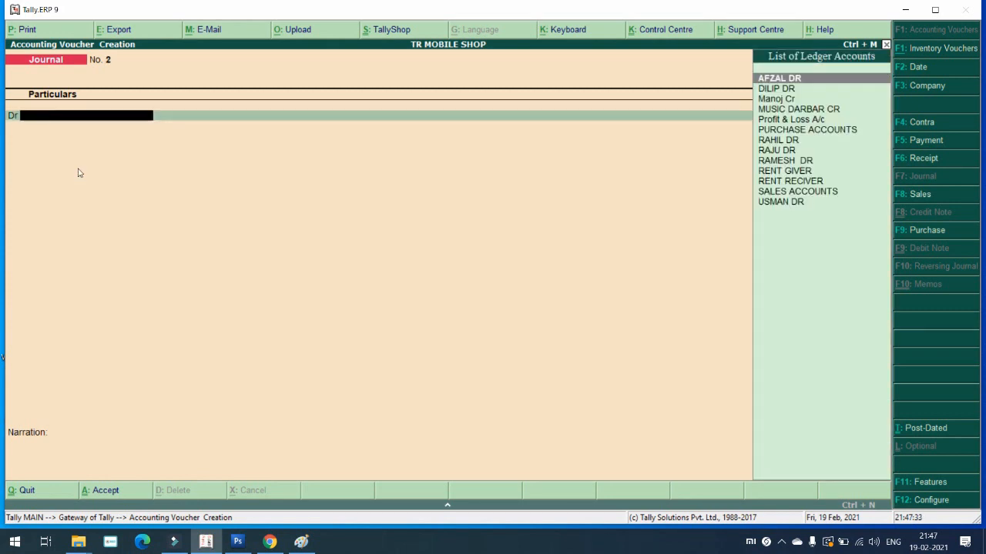
pyautogui.press('F6')
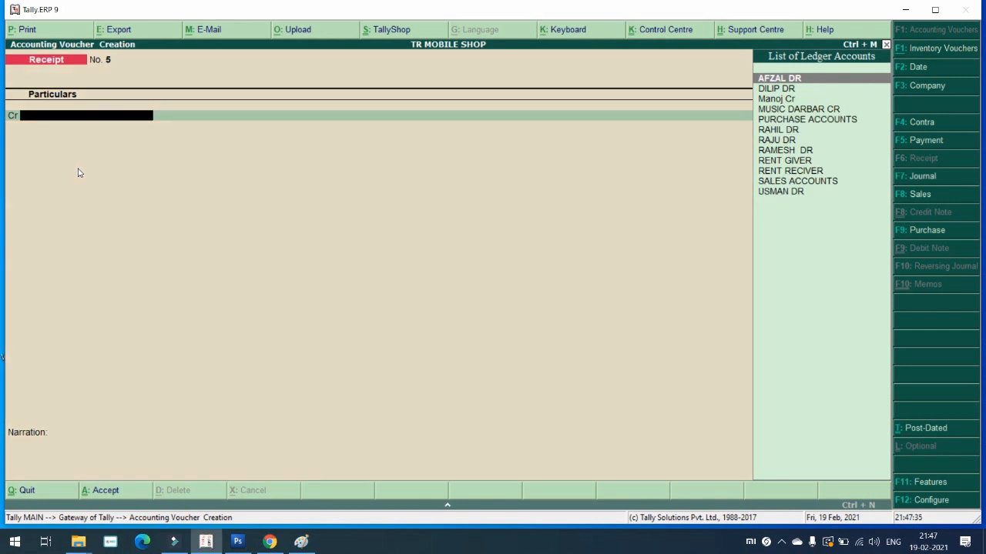
# Step: Credit the party 150 against bill 3 with Cash debited, then quit to Gateway of Tally
pyautogui.press('Return')
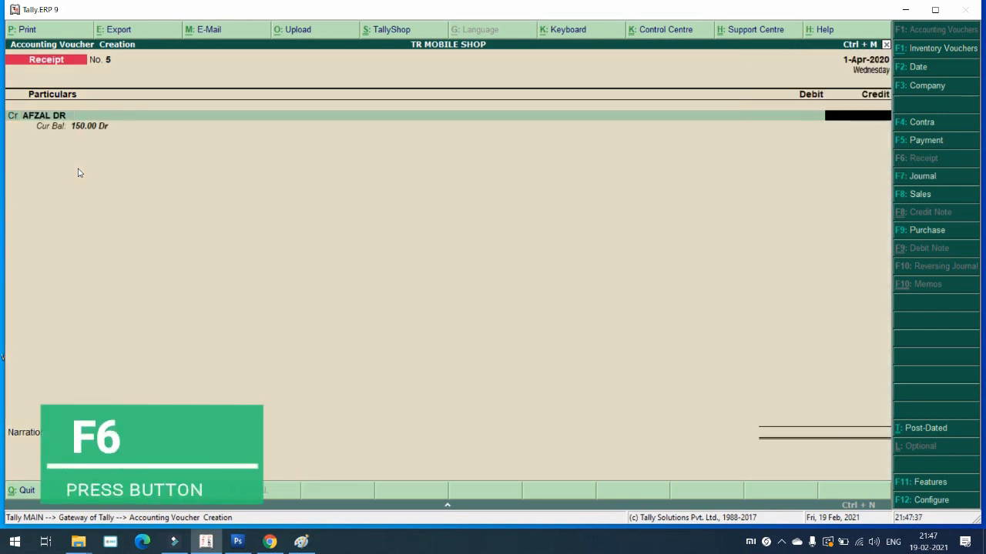
pyautogui.write('150')
pyautogui.press('Return')
pyautogui.press('Return')
pyautogui.press('Return')
pyautogui.press('Return')
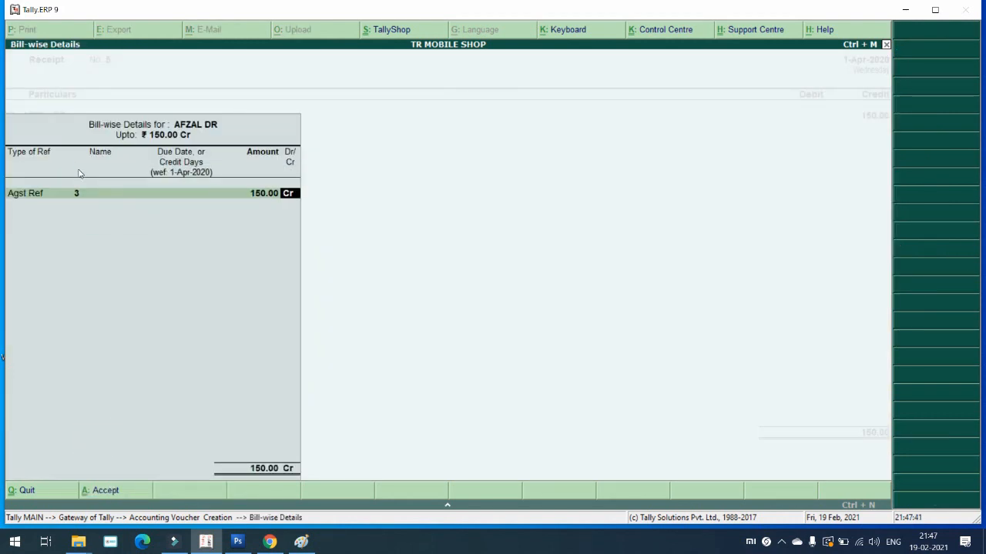
pyautogui.press('Return')
pyautogui.press('Return')
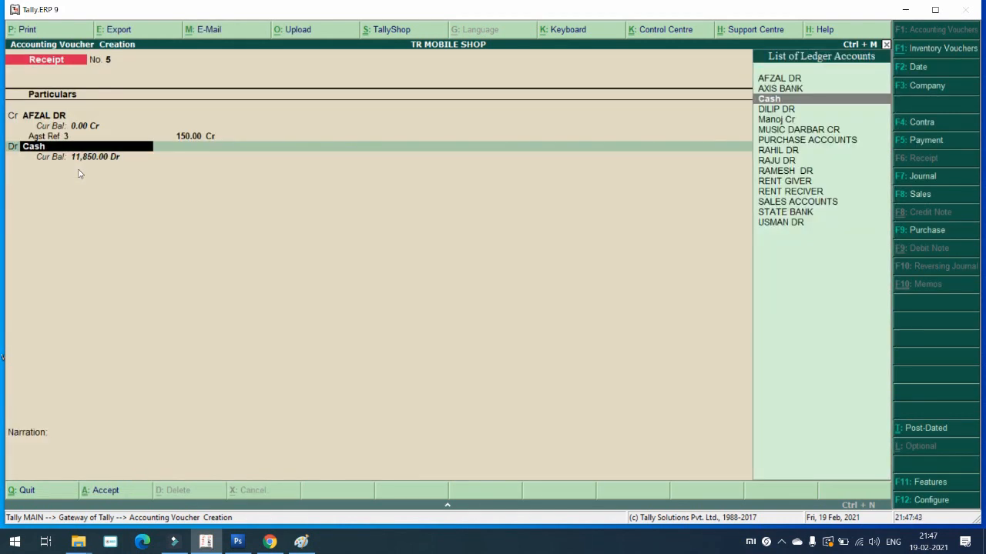
pyautogui.press('Return')
pyautogui.press('Return')
pyautogui.press('Return')
pyautogui.press('Return')
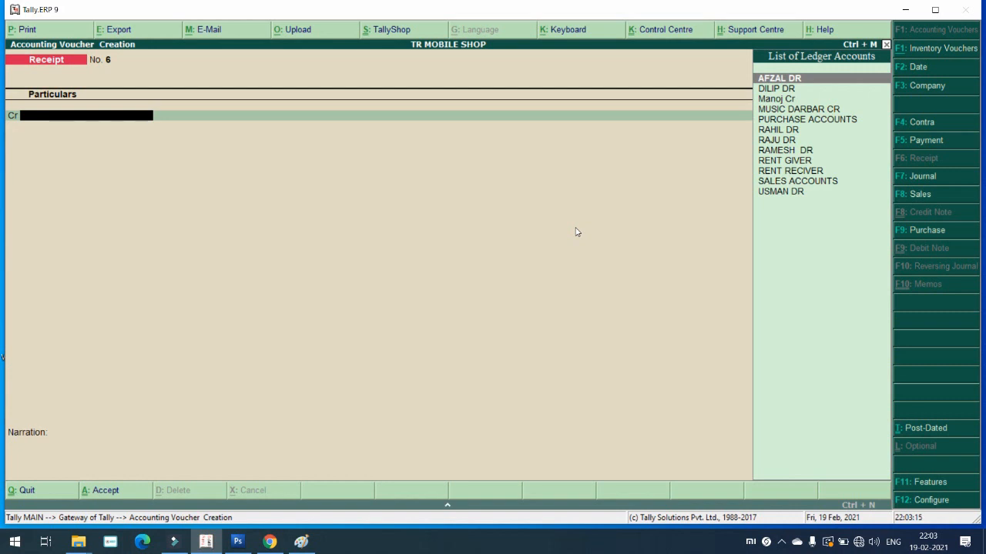
pyautogui.press('Escape')
pyautogui.press('Return')
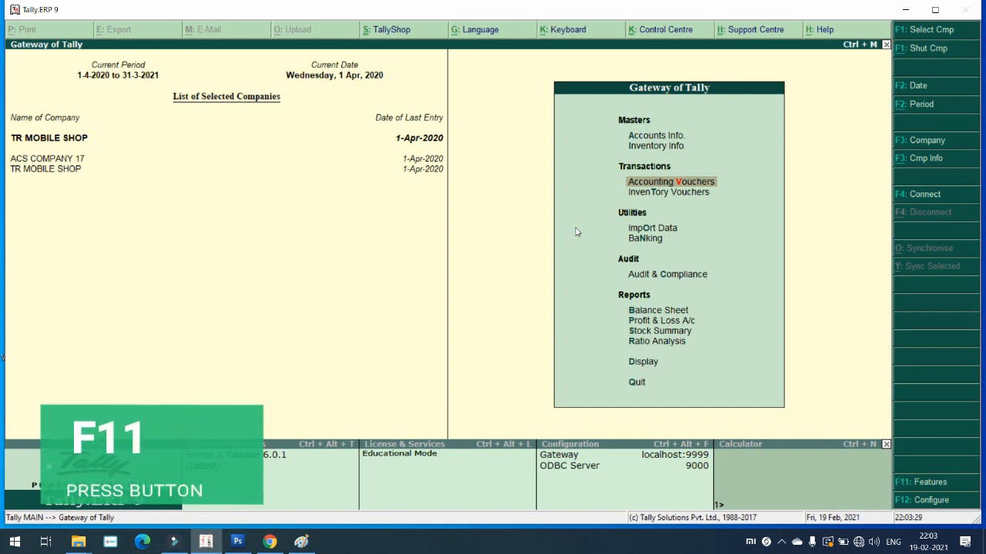
# Step: Set Maintain multiple Locations to Yes in F11 Inventory Features and accept
pyautogui.press('F11')
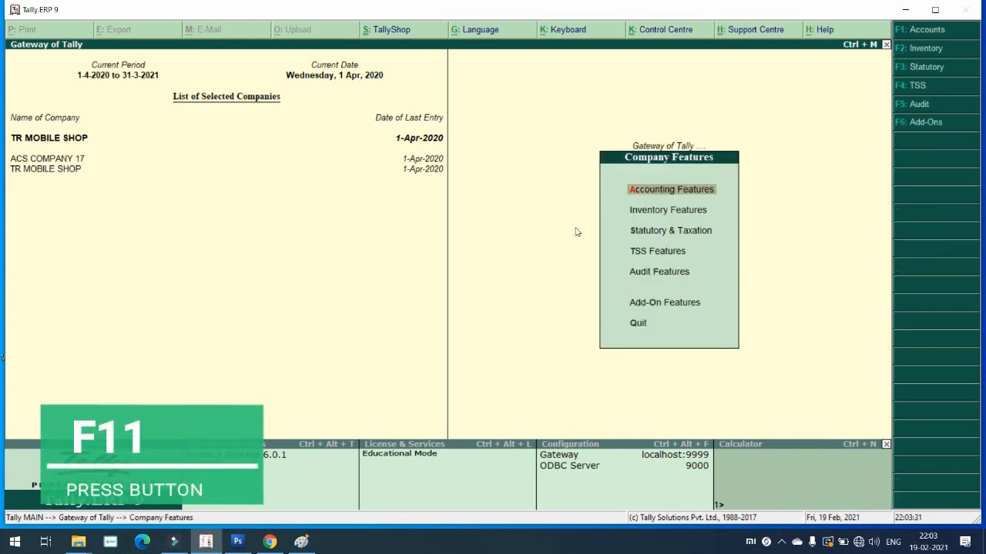
pyautogui.press('F2')
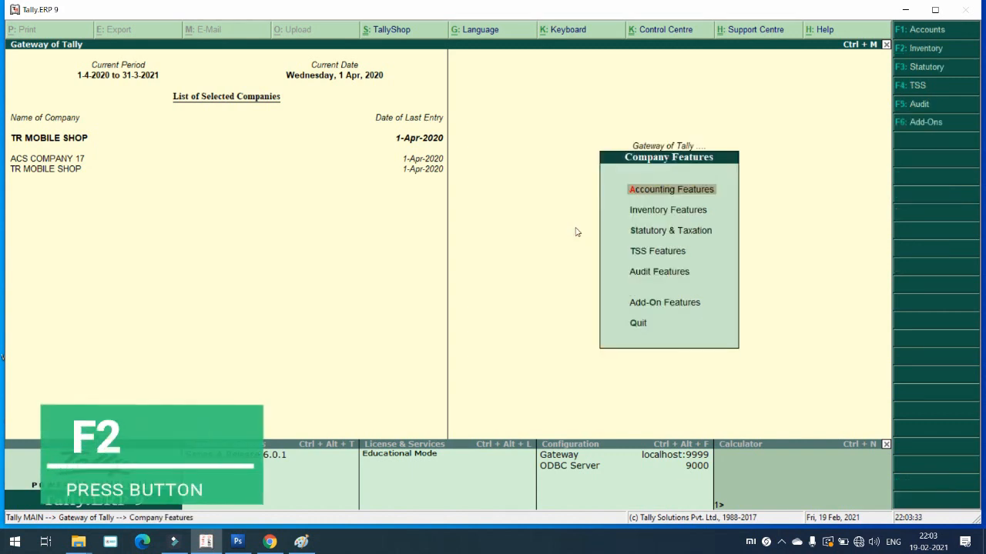
pyautogui.press('F2')
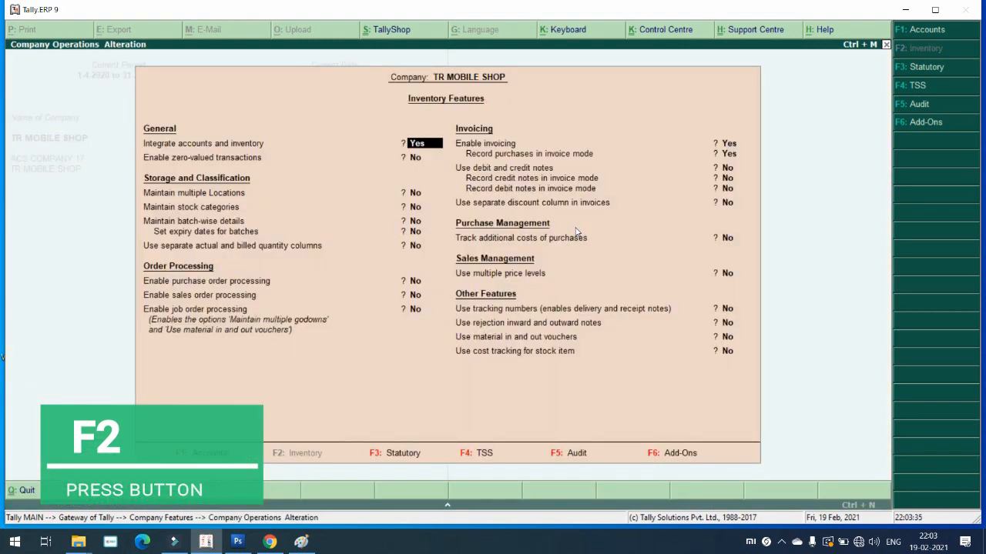
pyautogui.press('Return')
pyautogui.press('Return')
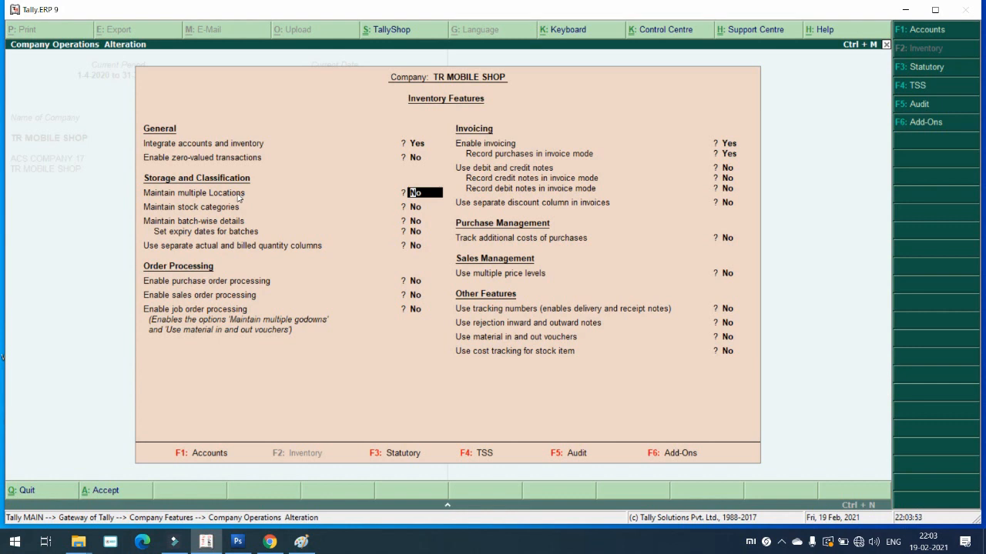
pyautogui.write('YES')
pyautogui.press('Return')
pyautogui.press('Return')
pyautogui.press('Return')
pyautogui.press('Return')
pyautogui.press('Return')
pyautogui.press('Return')
pyautogui.press('Return')
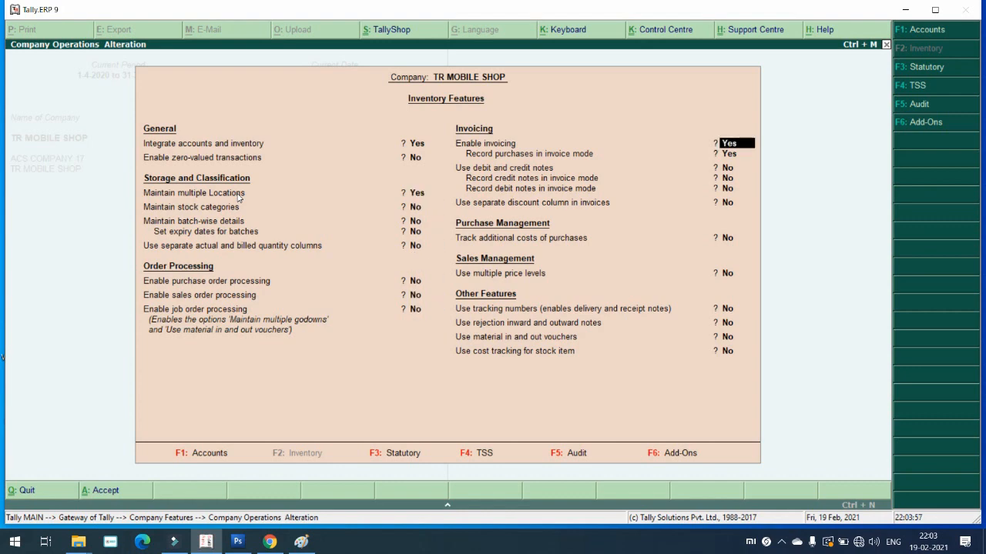
pyautogui.press('Return')
pyautogui.press('Return')
pyautogui.press('Return')
pyautogui.press('Return')
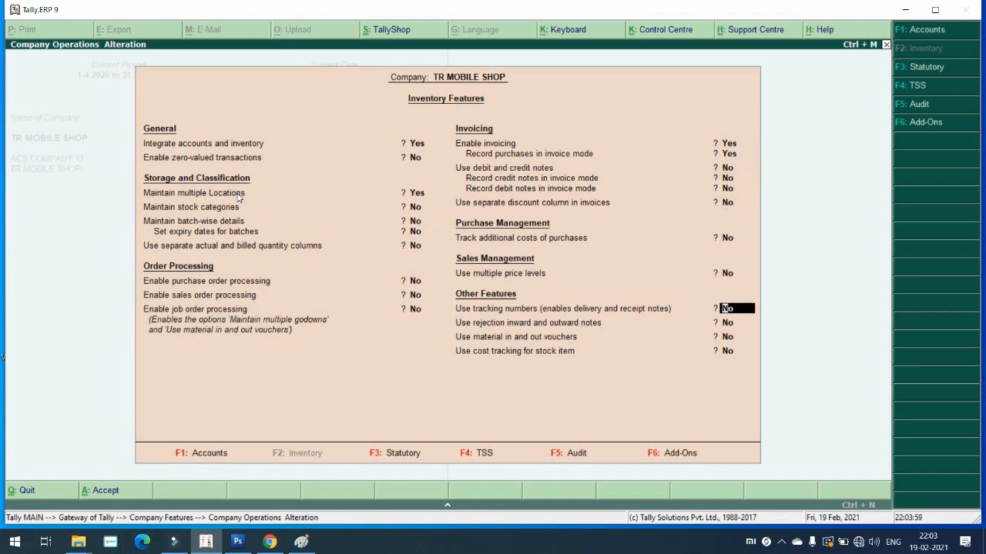
pyautogui.hotkey('ctrl', 'a')
pyautogui.press('Escape')
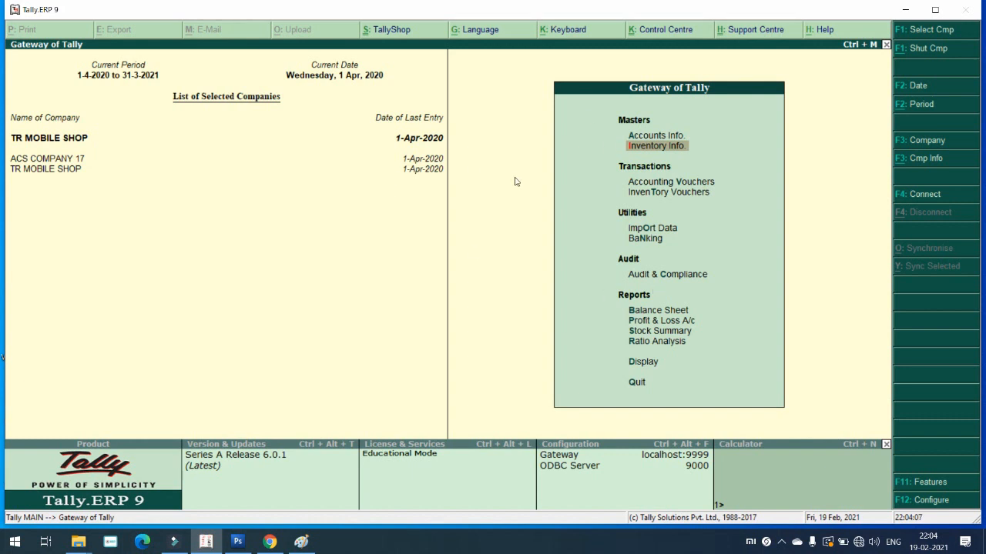
# Step: Create the ACS GODOWN location under the inventory Locations masters
pyautogui.press('Return')
pyautogui.press('Down')
pyautogui.press('Down')
pyautogui.press('Down')
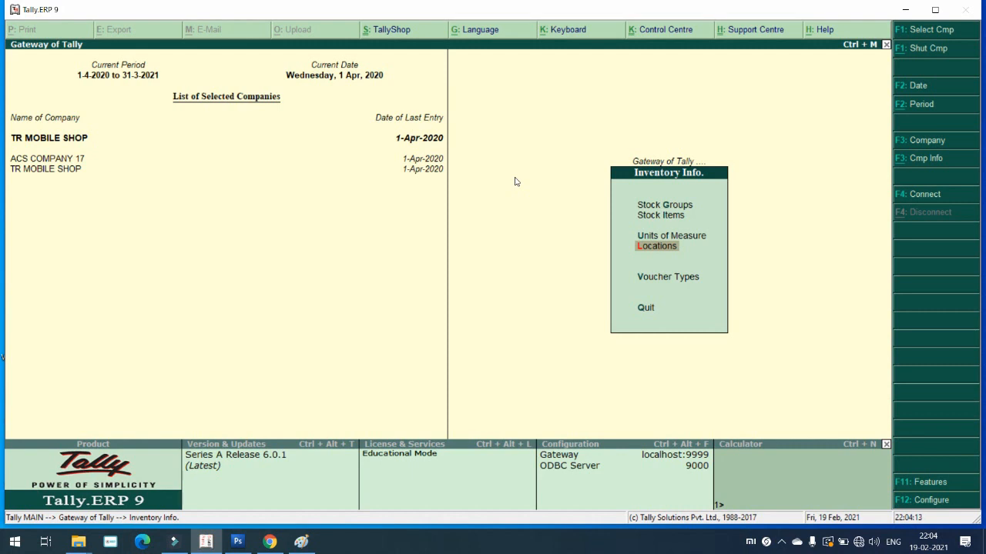
pyautogui.press('Return')
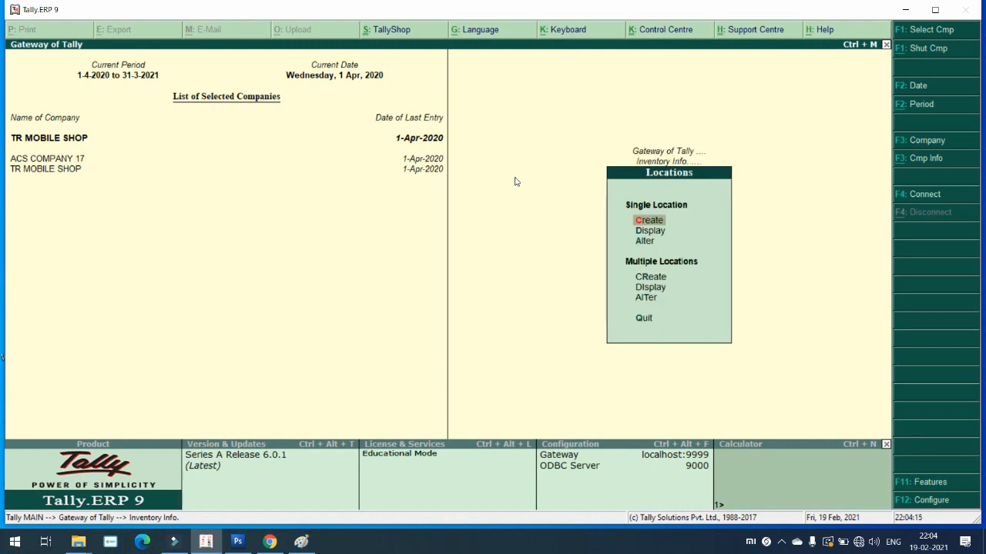
pyautogui.press('Return')
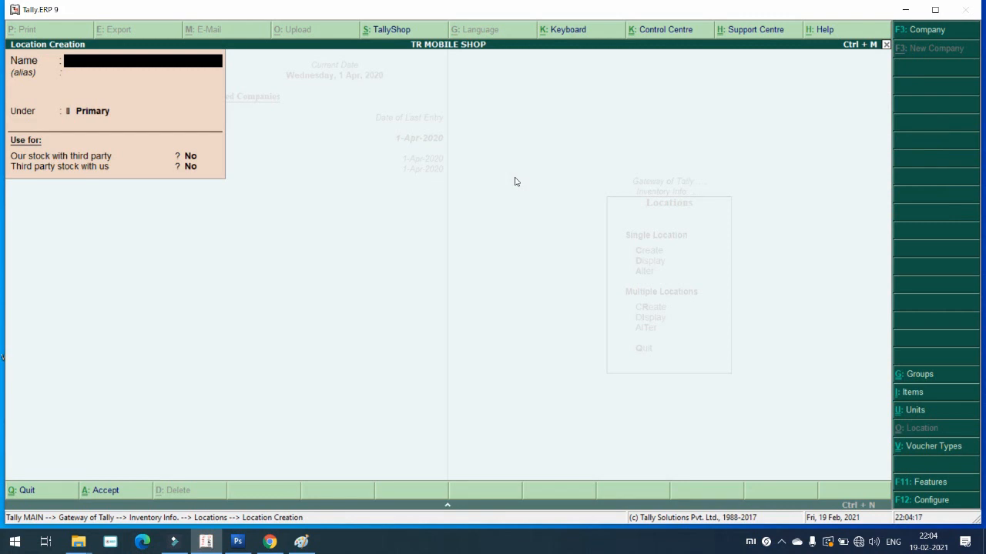
pyautogui.write('ACS GODOWN')
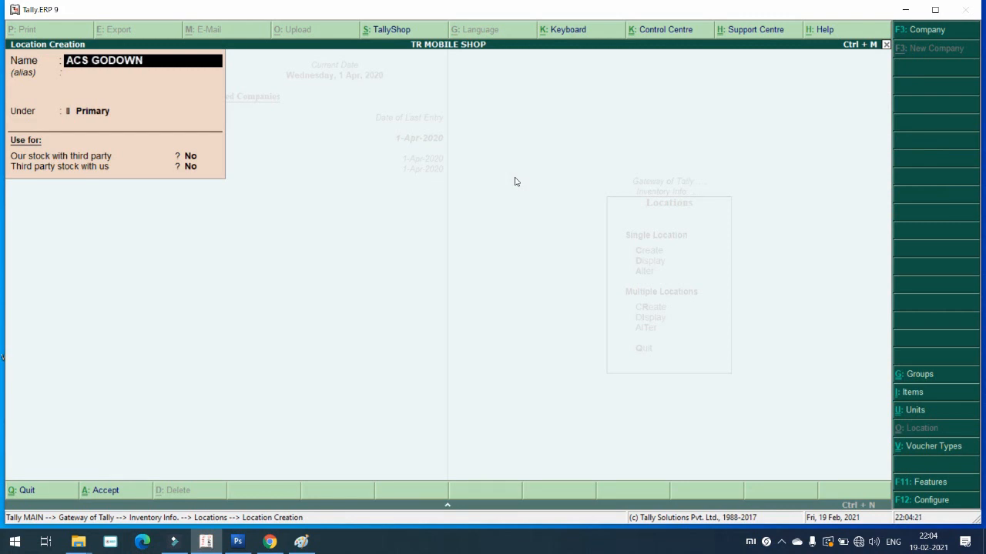
pyautogui.press('Return')
pyautogui.press('Return')
pyautogui.press('Return')
pyautogui.press('Return')
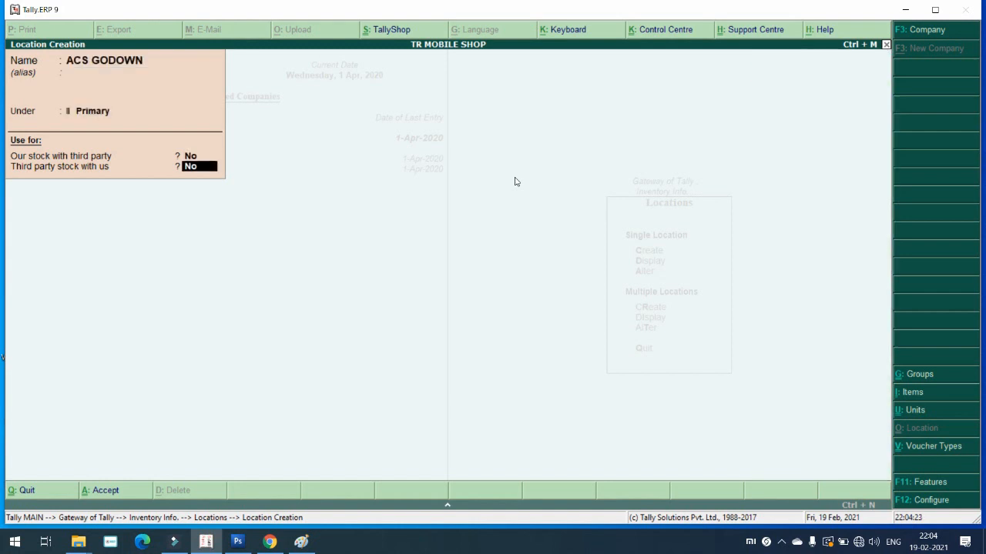
pyautogui.press('Return')
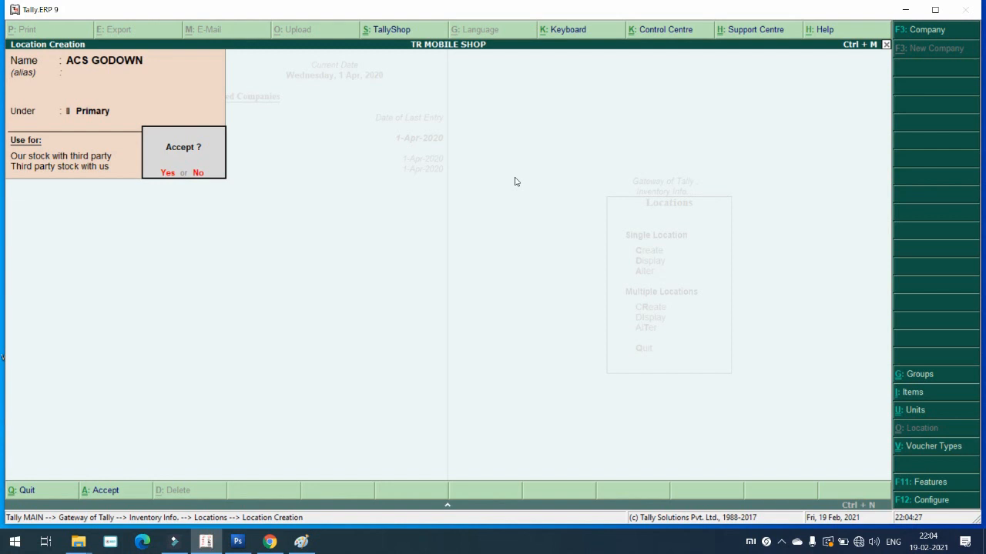
pyautogui.press('Escape')
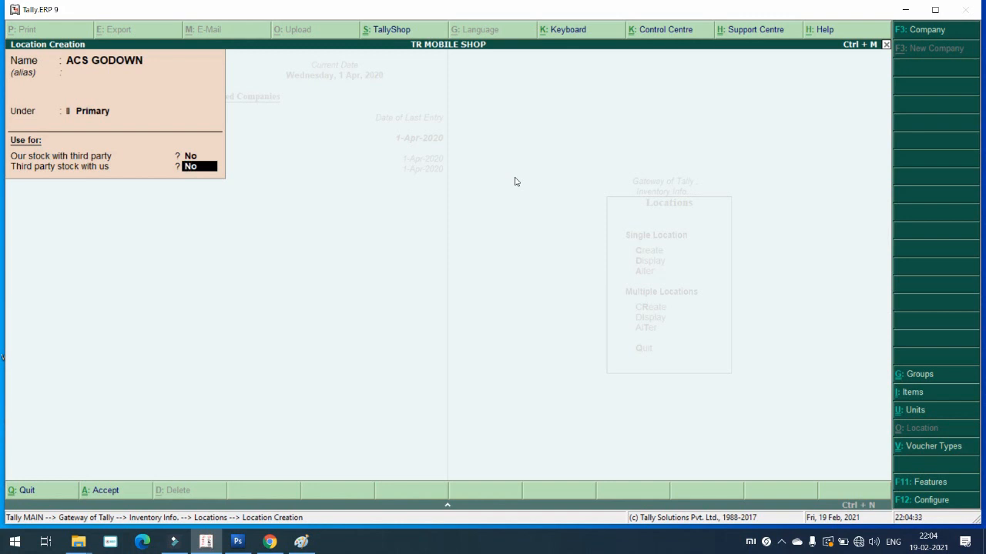
pyautogui.press('Return')
pyautogui.press('Return')
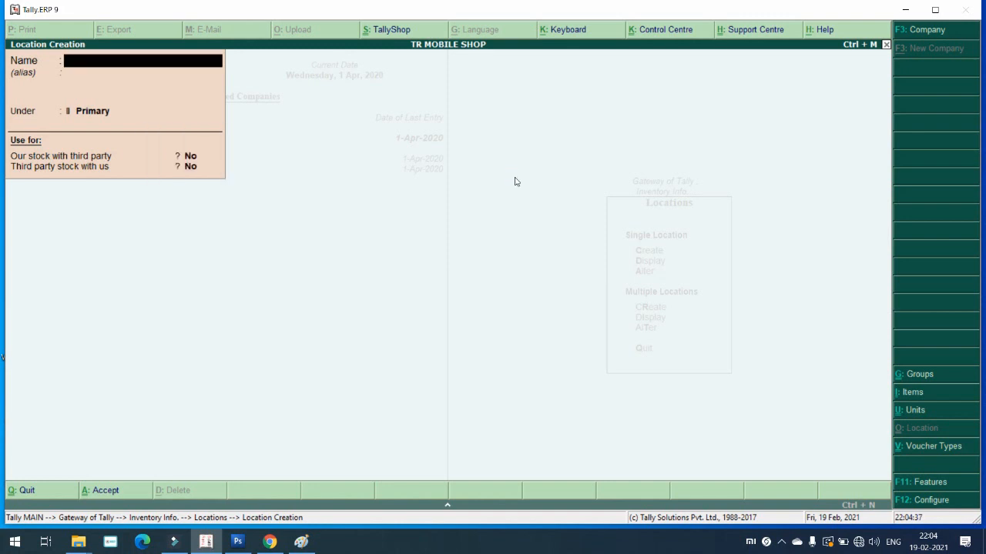
# Step: Create the BHARAT GODWON and NAVNEET GODWON locations, then return to the Gateway
pyautogui.write('BHARAT GOS')
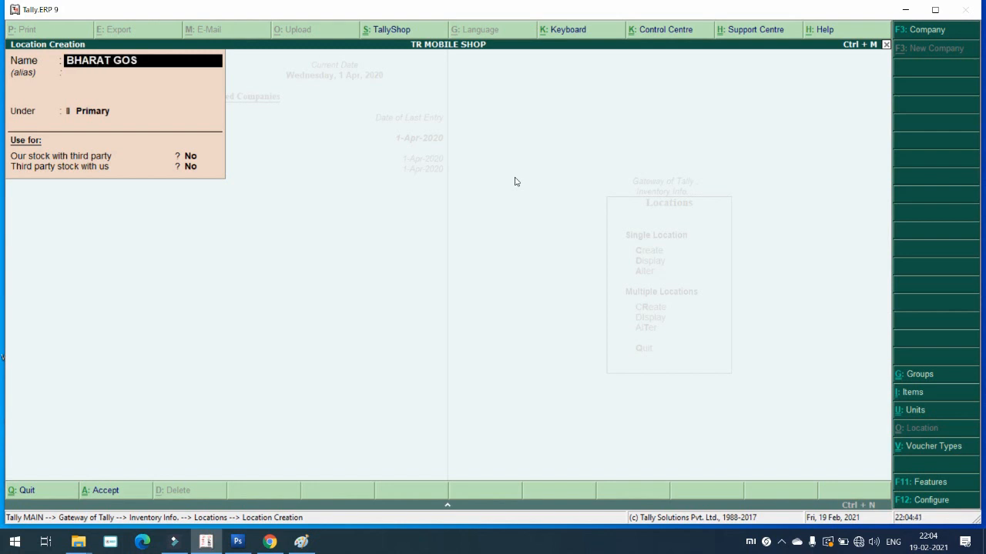
pyautogui.press('BackSpace')
pyautogui.write('DWON')
pyautogui.press('Return')
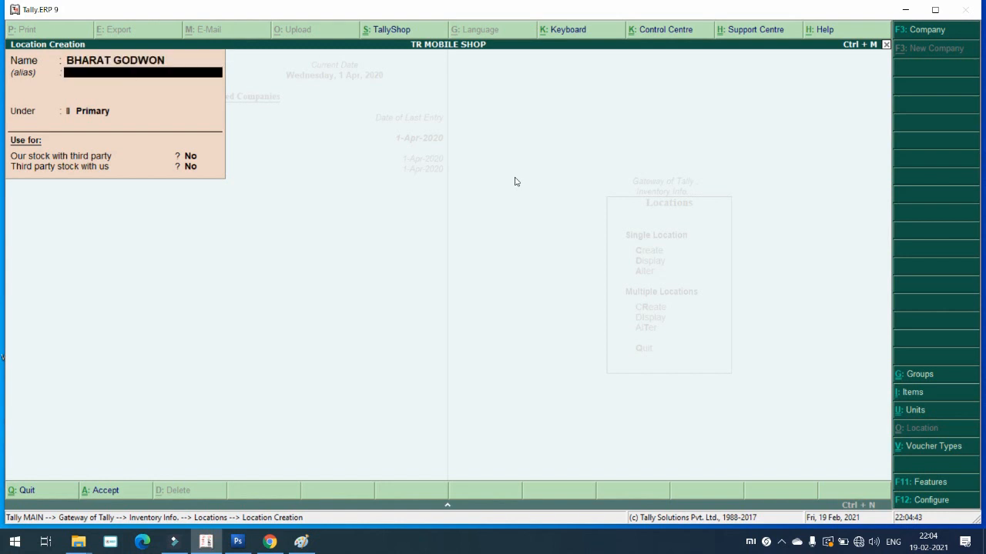
pyautogui.press('Return')
pyautogui.press('Return')
pyautogui.press('Return')
pyautogui.press('Return')
pyautogui.press('Return')
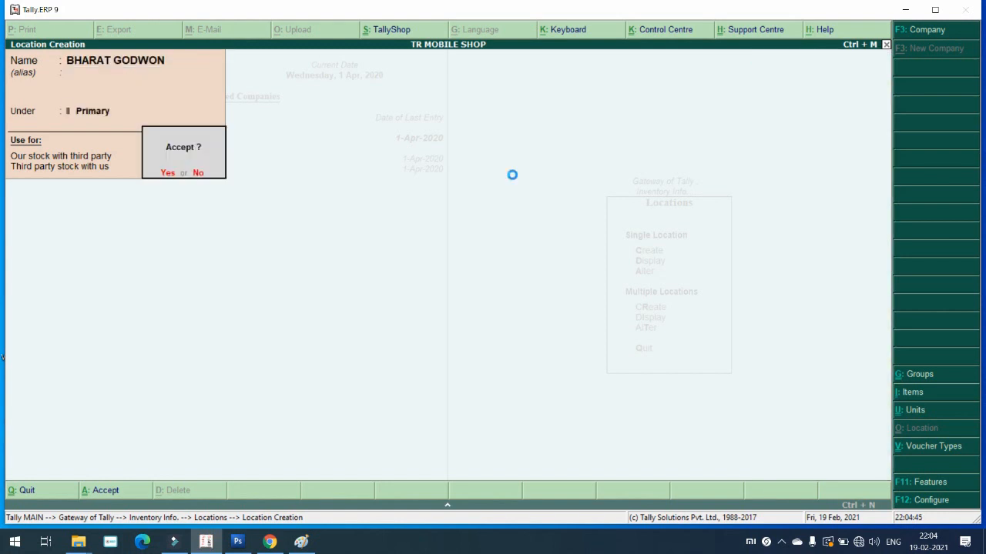
pyautogui.write('NAV')
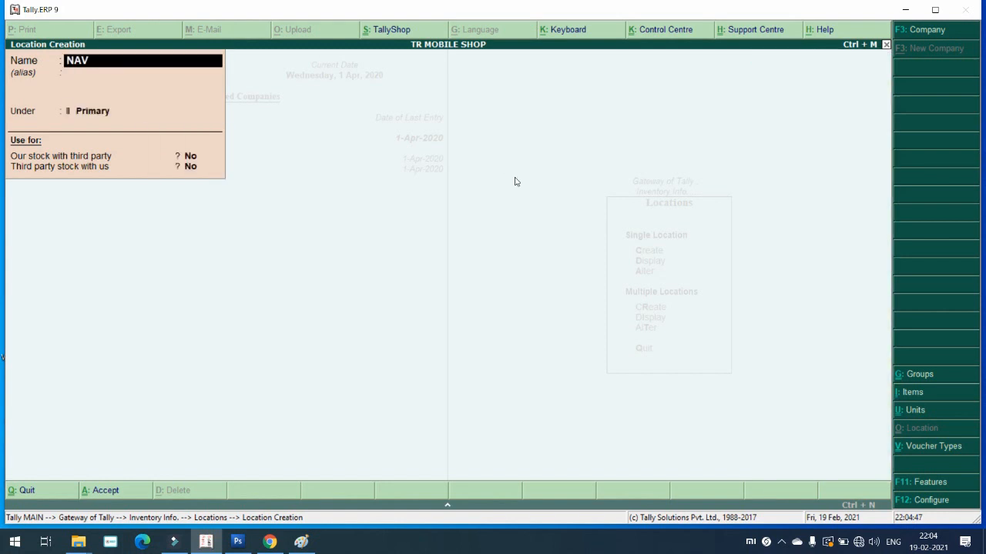
pyautogui.write('NEET GODWON')
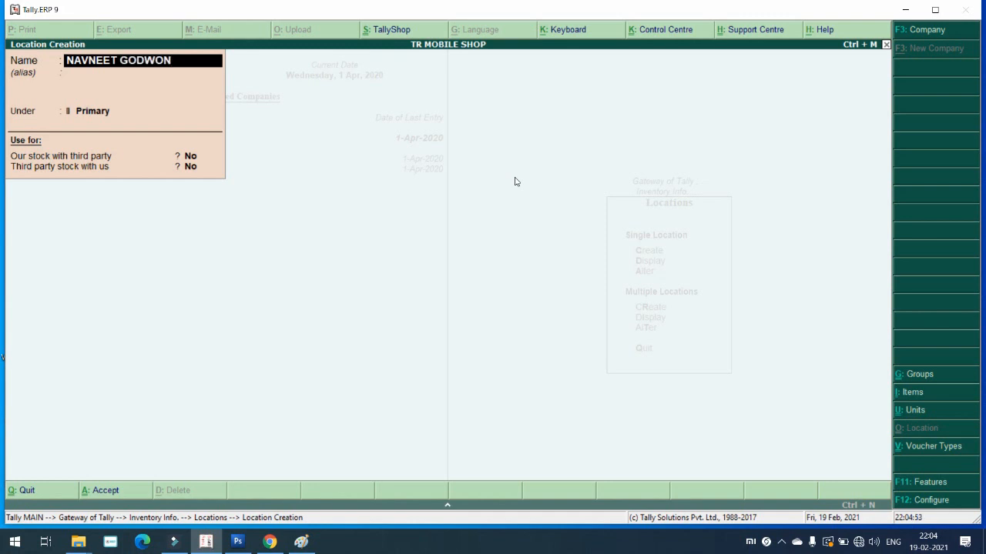
pyautogui.press('Return')
pyautogui.press('Return')
pyautogui.press('Return')
pyautogui.press('Return')
pyautogui.press('Return')
pyautogui.press('Return')
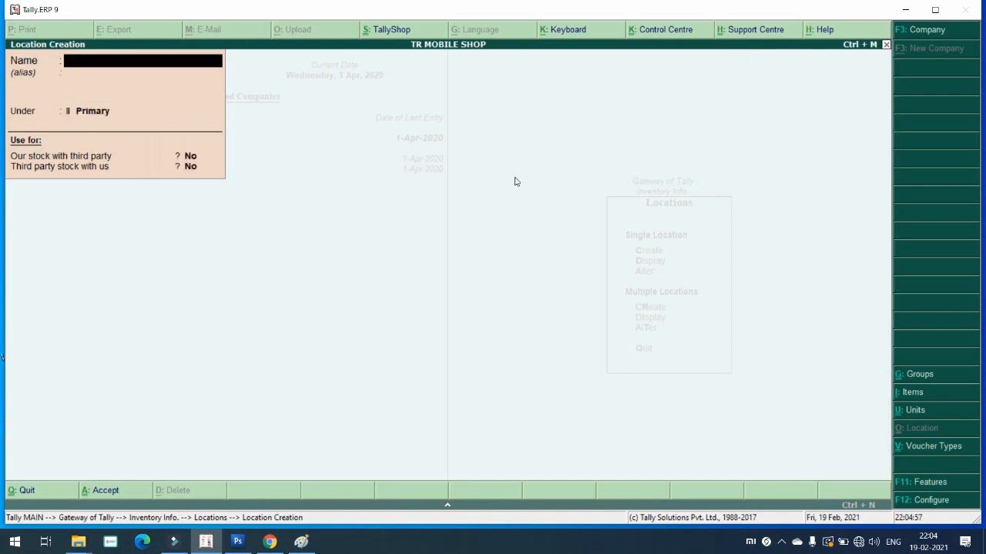
pyautogui.press('Escape')
pyautogui.press('Escape')
pyautogui.press('Escape')
pyautogui.press('Escape')
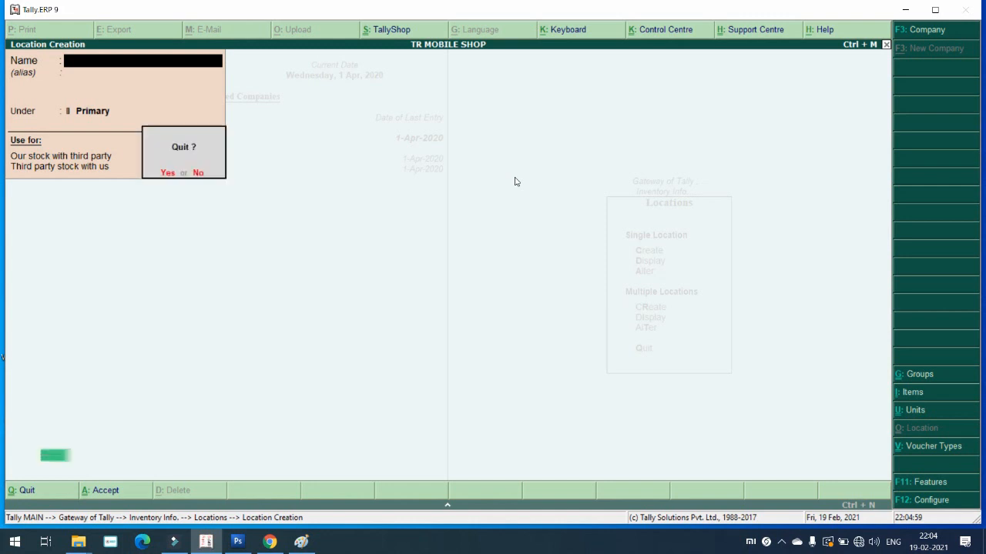
pyautogui.press('Down')
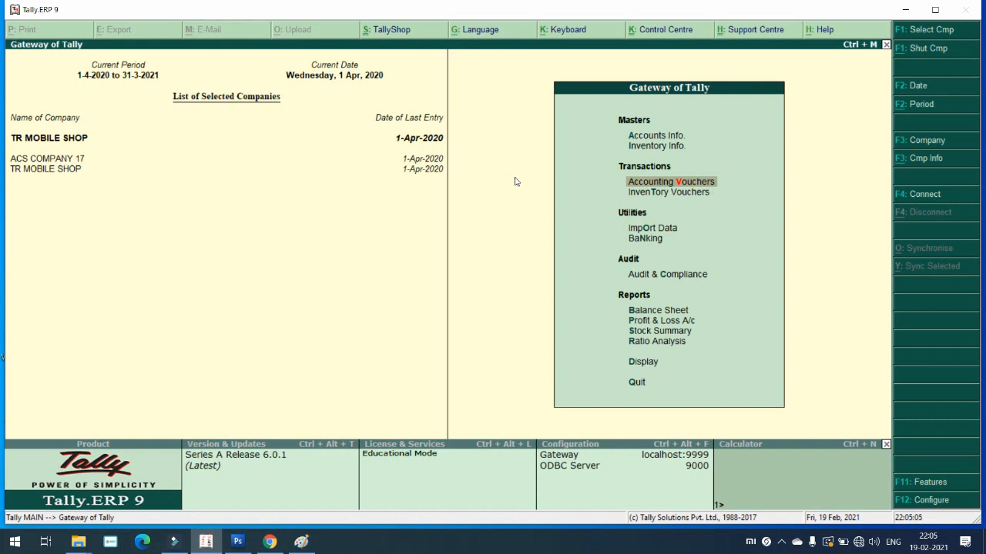
# Step: Start a Purchase voucher with supplier invoice 1 and the supplier as party
pyautogui.press('Return')
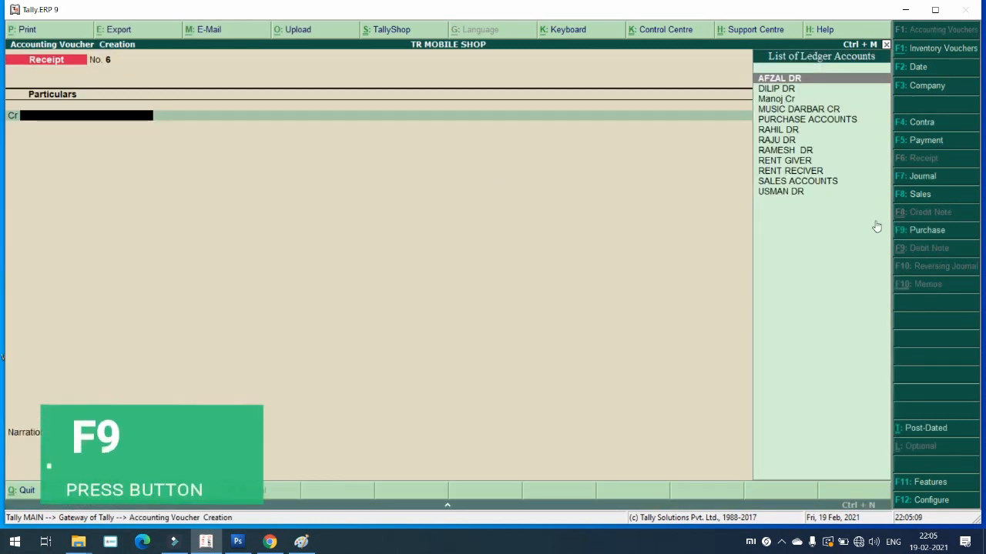
pyautogui.click(935, 234)
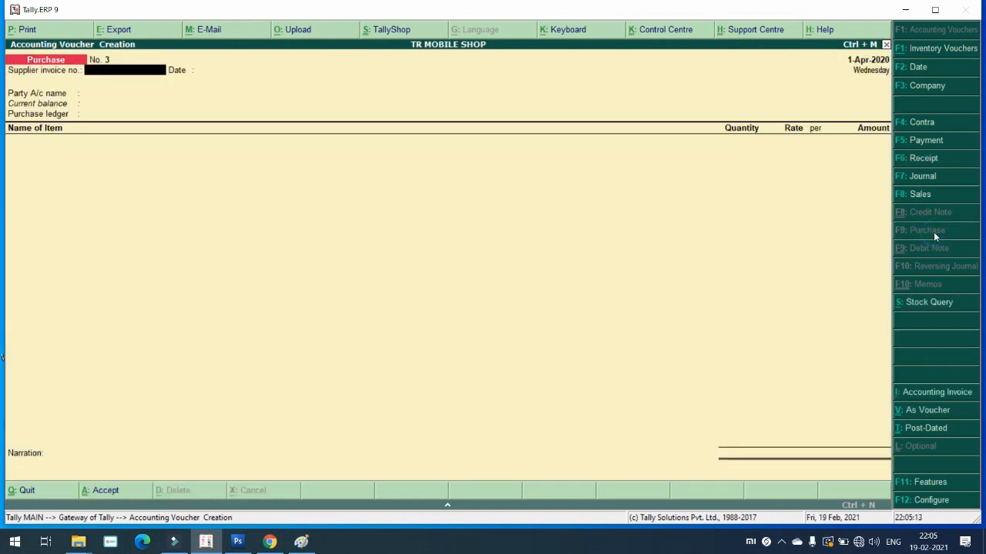
pyautogui.write('1')
pyautogui.press('Return')
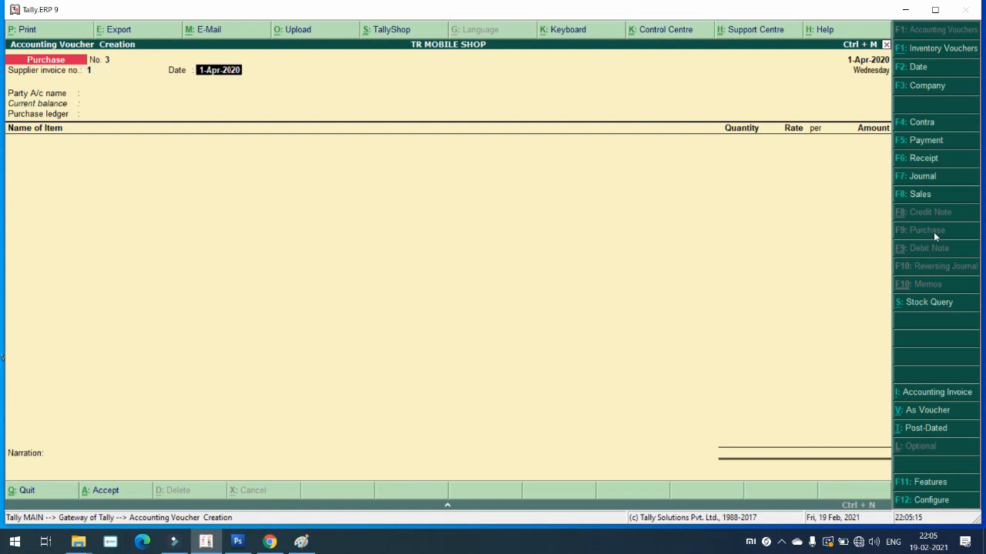
pyautogui.press('Return')
pyautogui.press('Down')
pyautogui.press('Down')
pyautogui.press('Down')
pyautogui.press('Down')
pyautogui.press('Down')
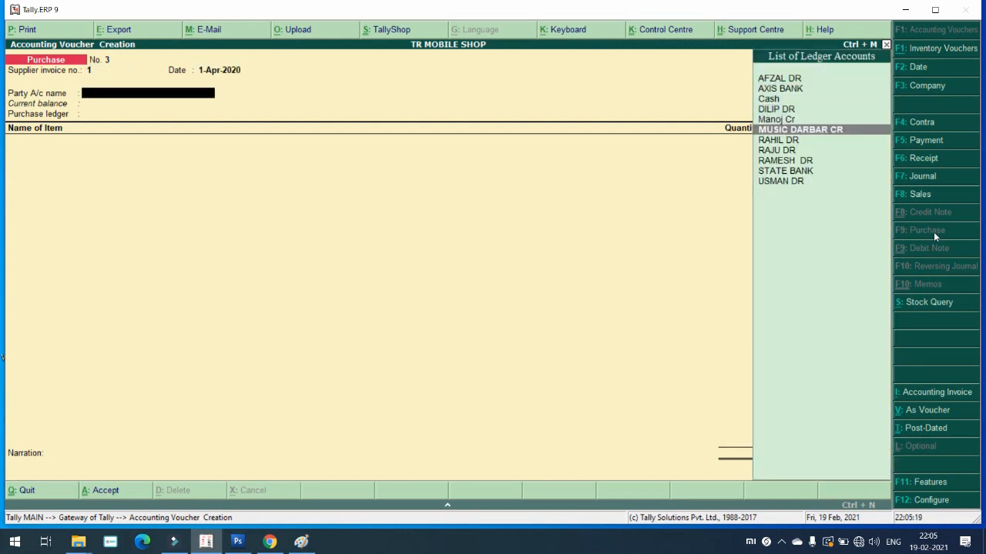
pyautogui.press('Up')
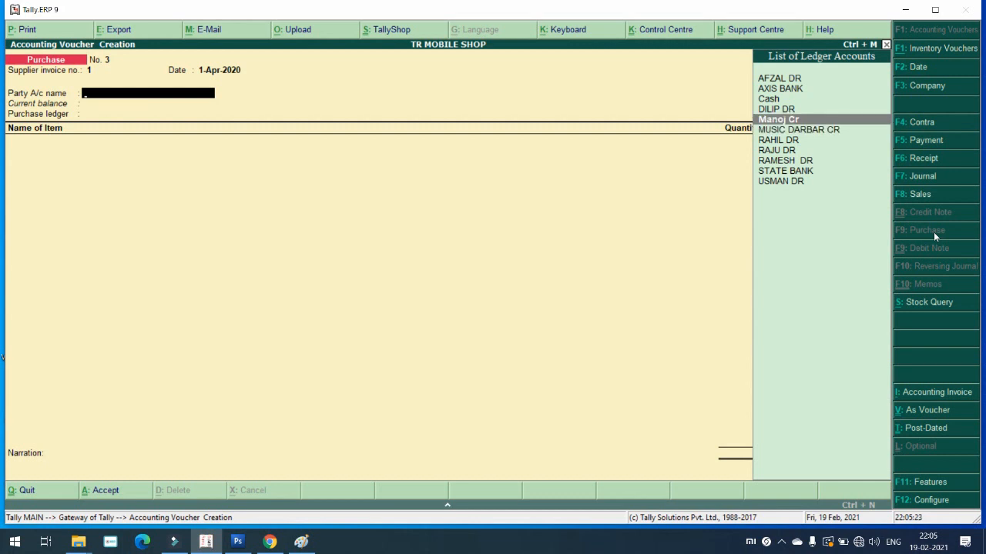
pyautogui.press('Return')
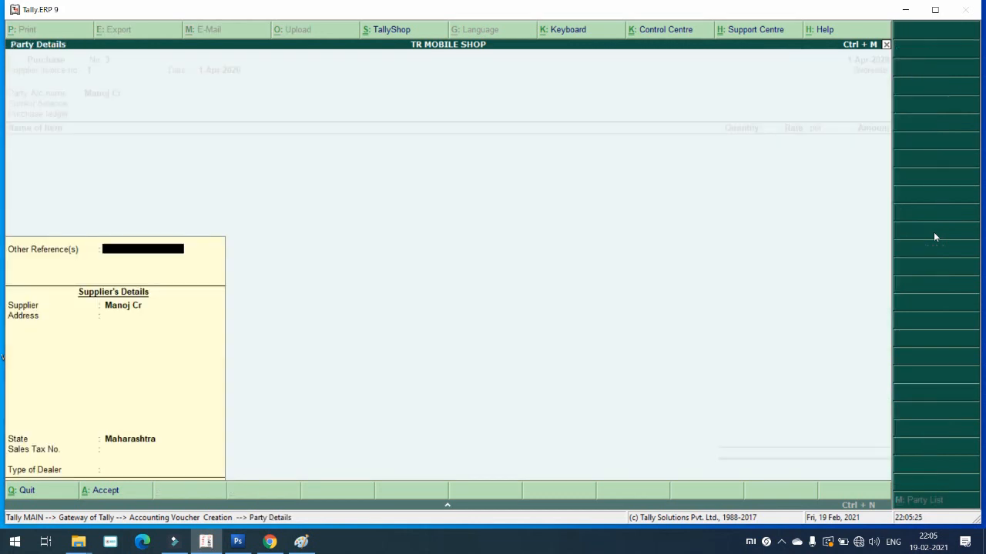
# Step: Fill the supplier's party details with address and phone number, dealer type Regular
pyautogui.press('Return')
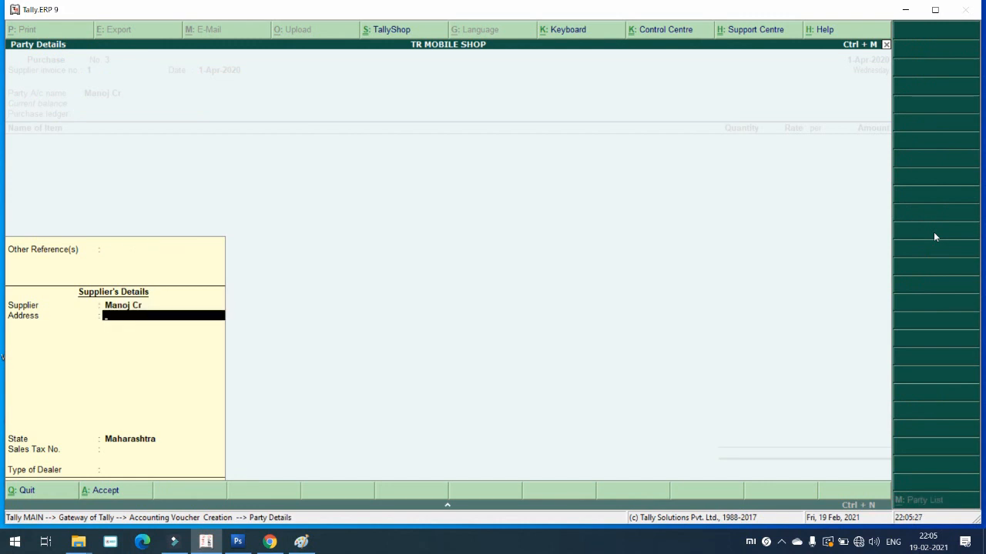
pyautogui.write('XYZ')
pyautogui.press('Return')
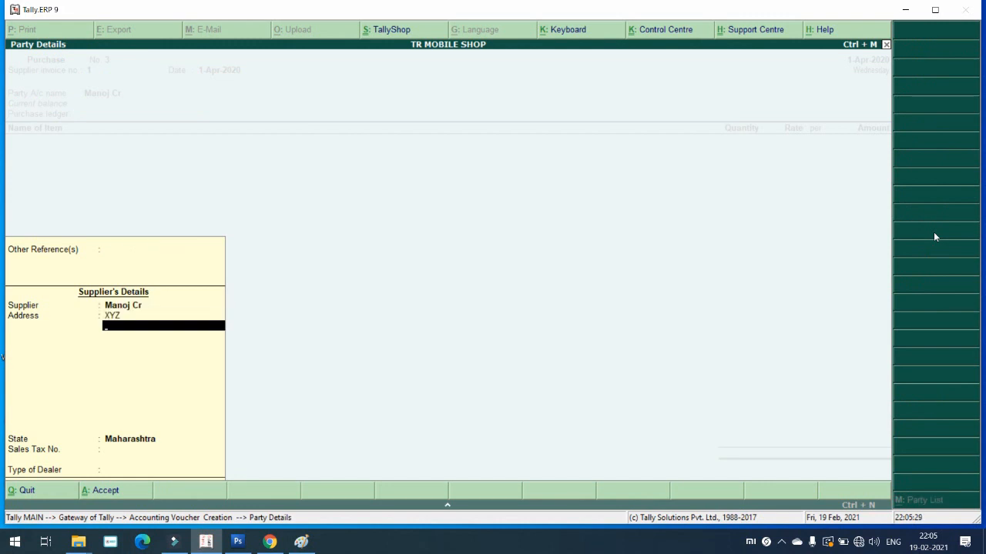
pyautogui.write('99882222222222')
pyautogui.press('Return')
pyautogui.press('Return')
pyautogui.press('Return')
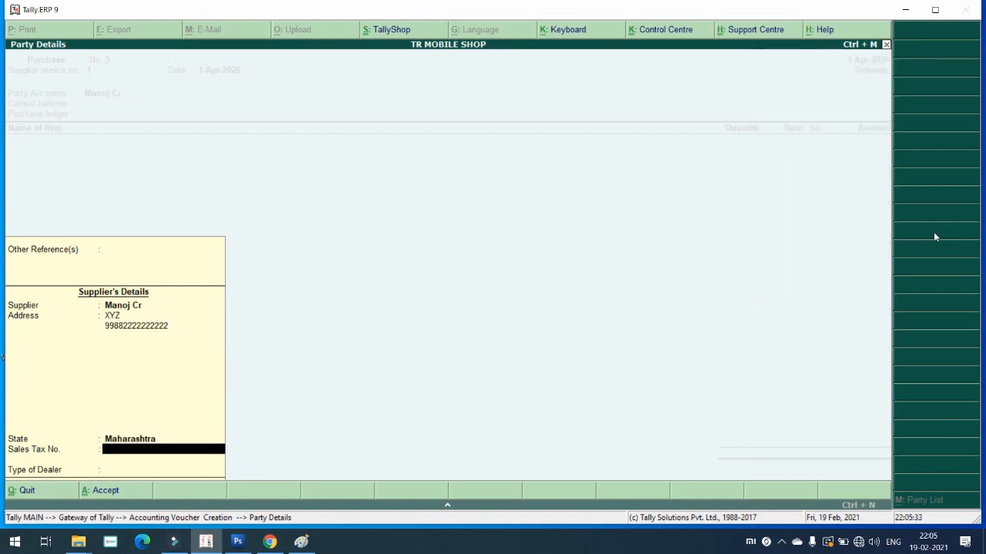
pyautogui.press('Return')
pyautogui.press('Down')
pyautogui.press('Down')
pyautogui.press('Return')
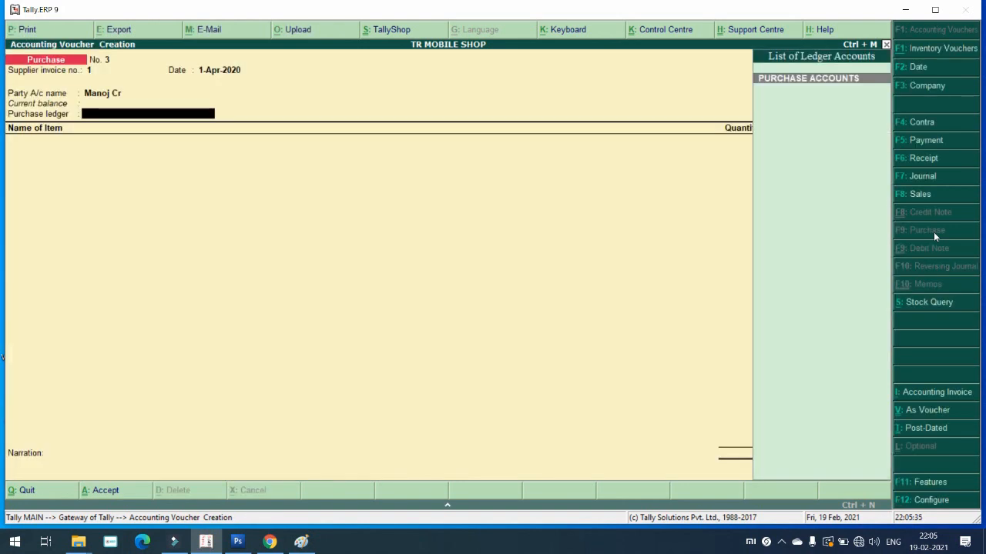
pyautogui.press('Return')
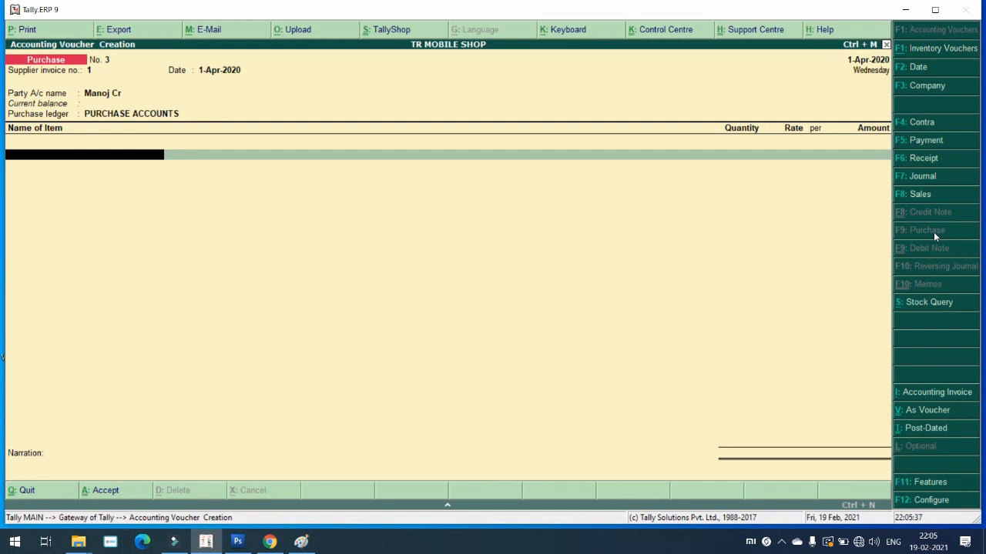
# Step: Add 100 PCS MOUSE at 120.00 into NAVNEET GODWON, totalling 12,000.00
pyautogui.press('Down')
pyautogui.press('Down')
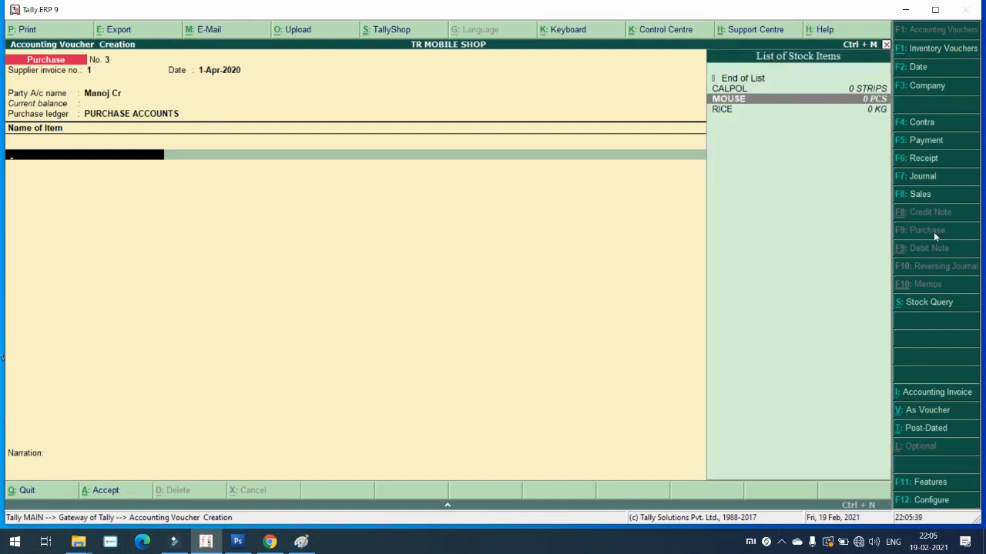
pyautogui.press('Down')
pyautogui.press('Up')
pyautogui.press('Return')
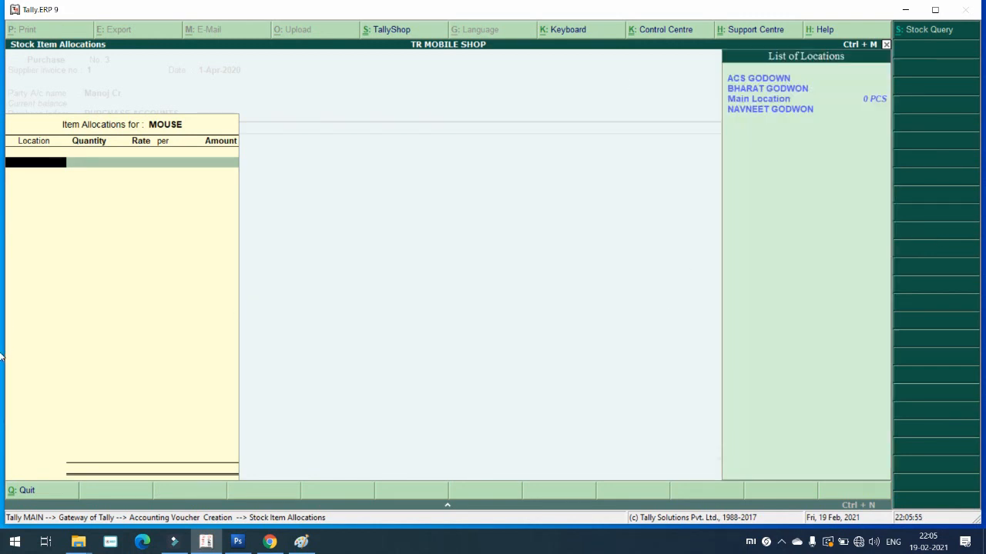
pyautogui.press('Down')
pyautogui.press('Down')
pyautogui.press('Down')
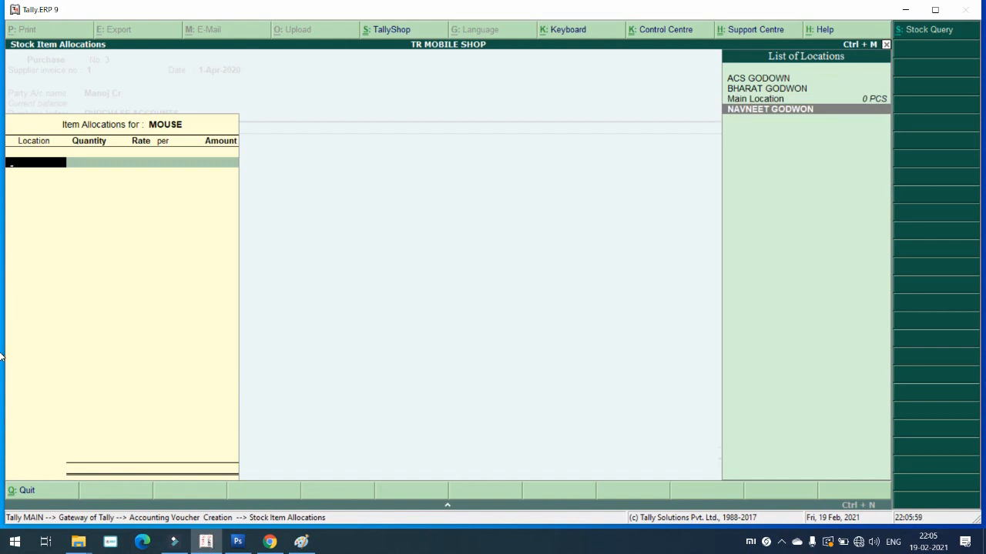
pyautogui.press('Return')
pyautogui.write('100')
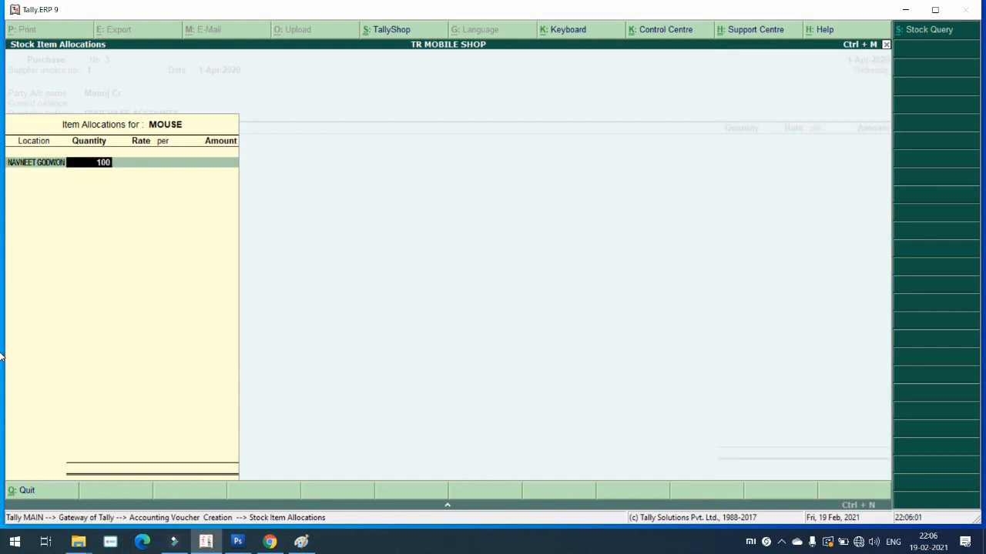
pyautogui.press('Return')
pyautogui.press('Return')
pyautogui.press('Return')
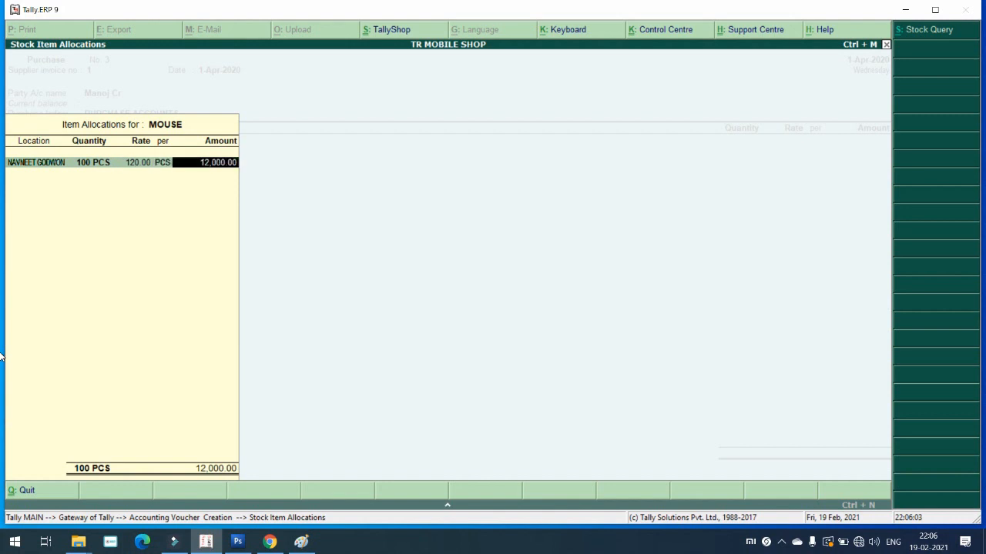
pyautogui.press('Return')
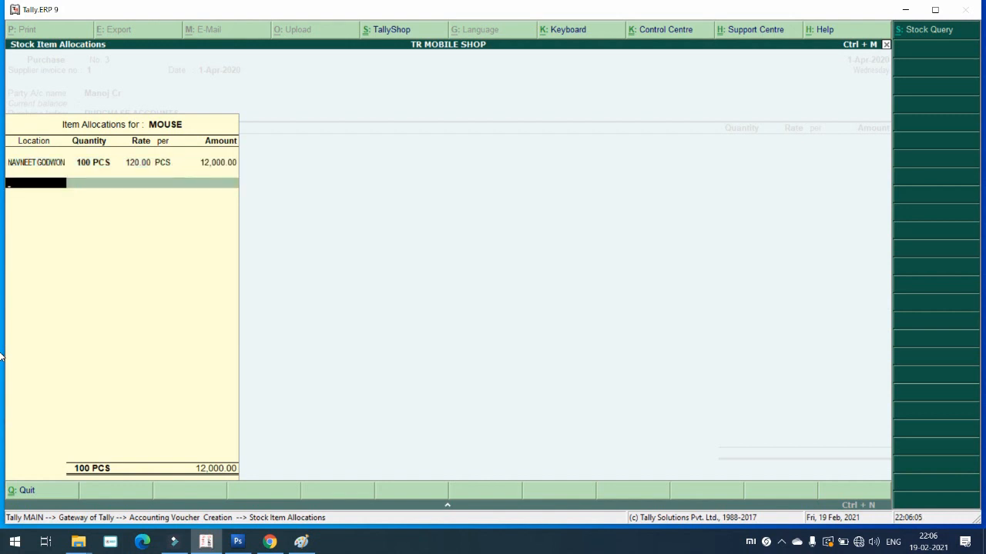
pyautogui.press('Return')
pyautogui.press('Return')
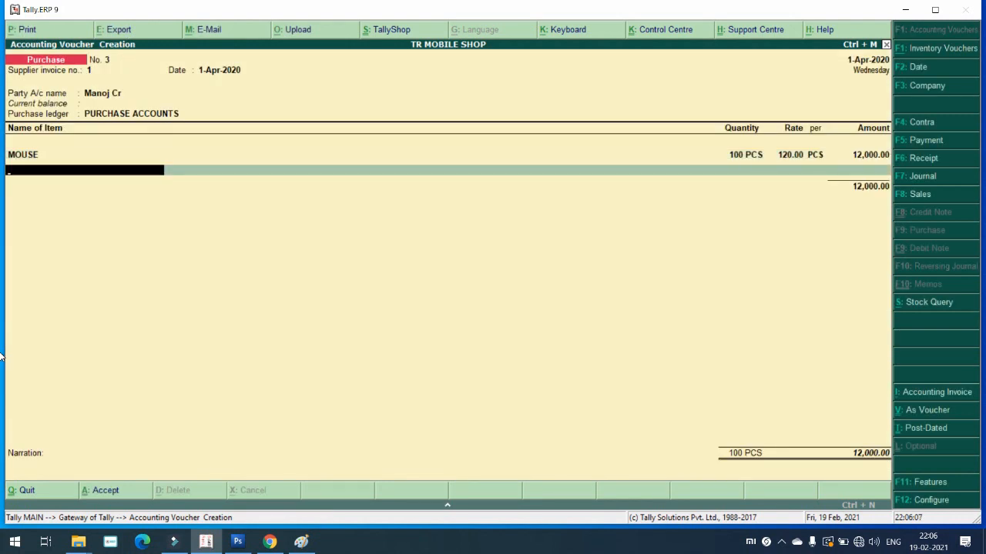
# Step: Add 100 KG RICE at 20.00 into BHARAT GODWON and reach the Accept prompt
pyautogui.press('Down')
pyautogui.press('Down')
pyautogui.press('Down')
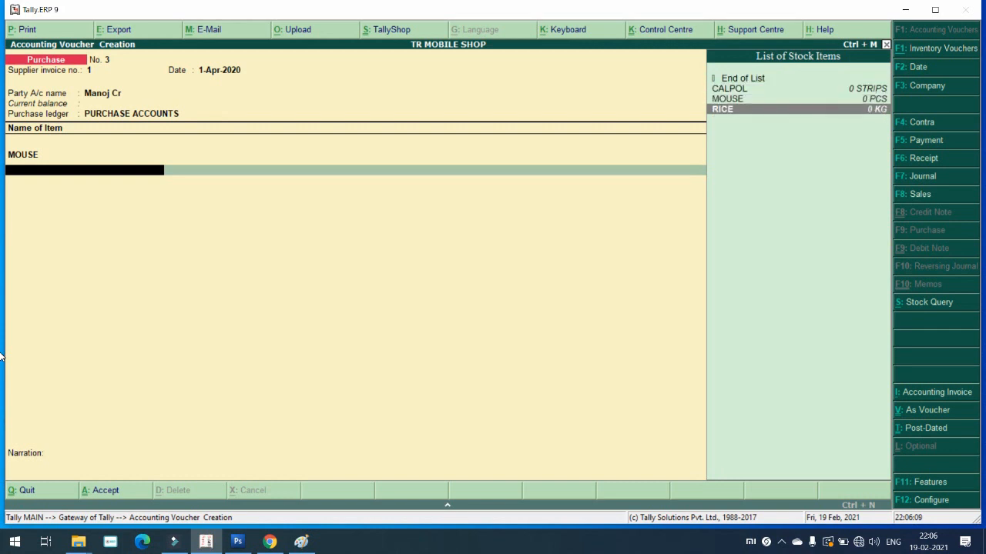
pyautogui.press('Return')
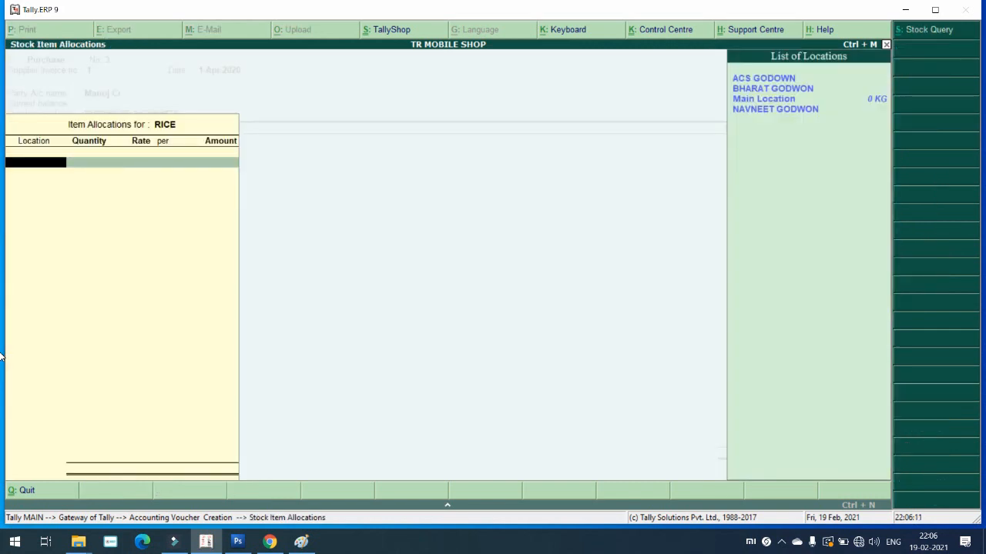
pyautogui.press('Down')
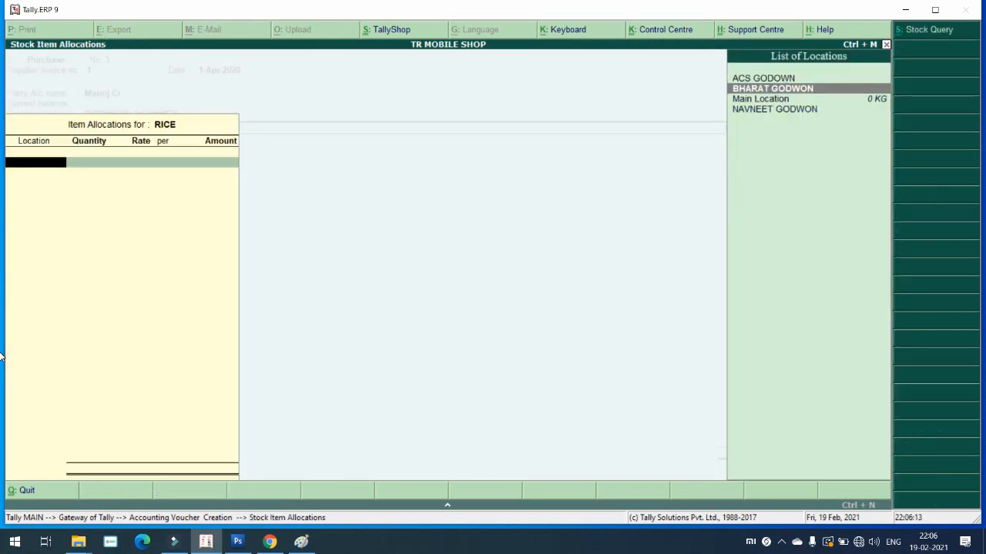
pyautogui.press('Return')
pyautogui.write('100')
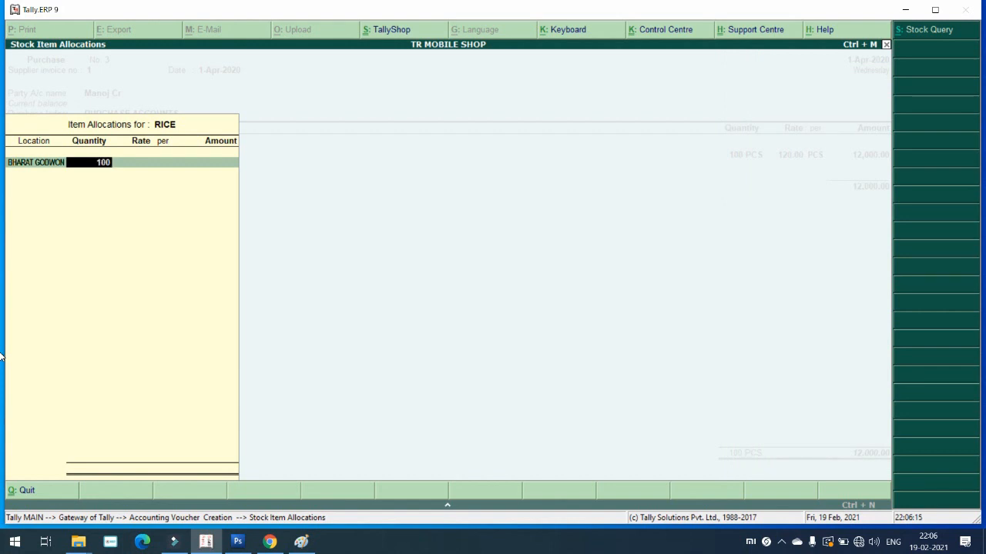
pyautogui.press('Return')
pyautogui.press('Return')
pyautogui.press('Return')
pyautogui.press('Return')
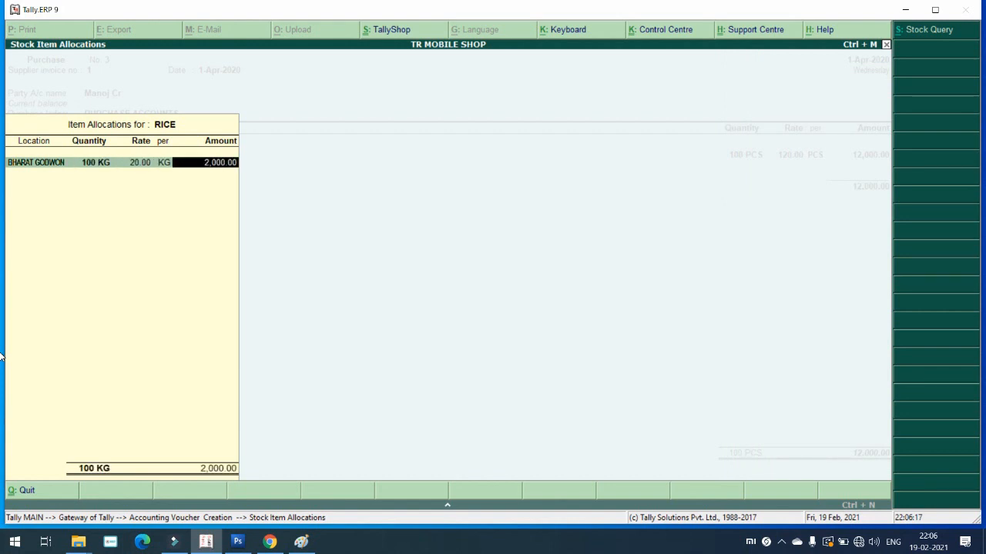
pyautogui.press('Return')
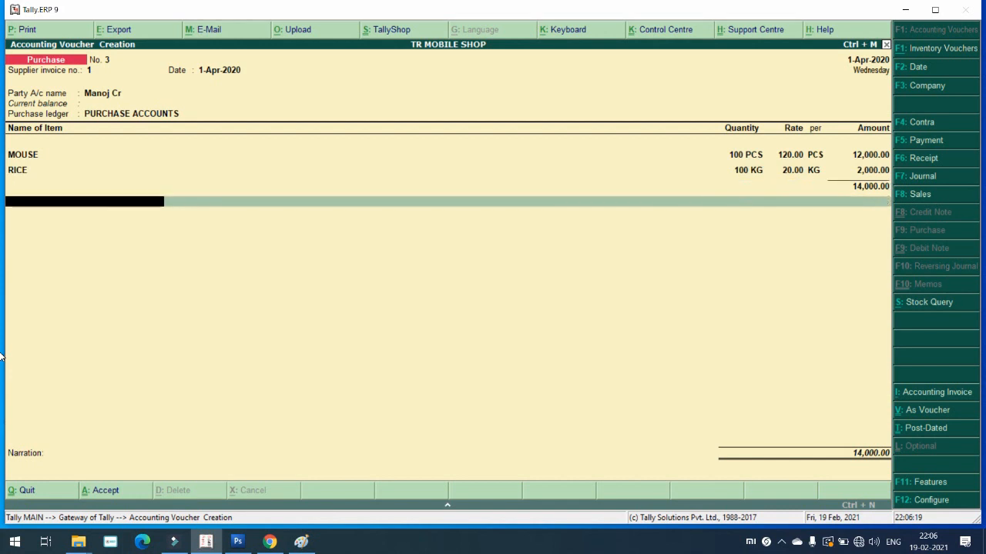
pyautogui.press('Return')
pyautogui.press('Return')
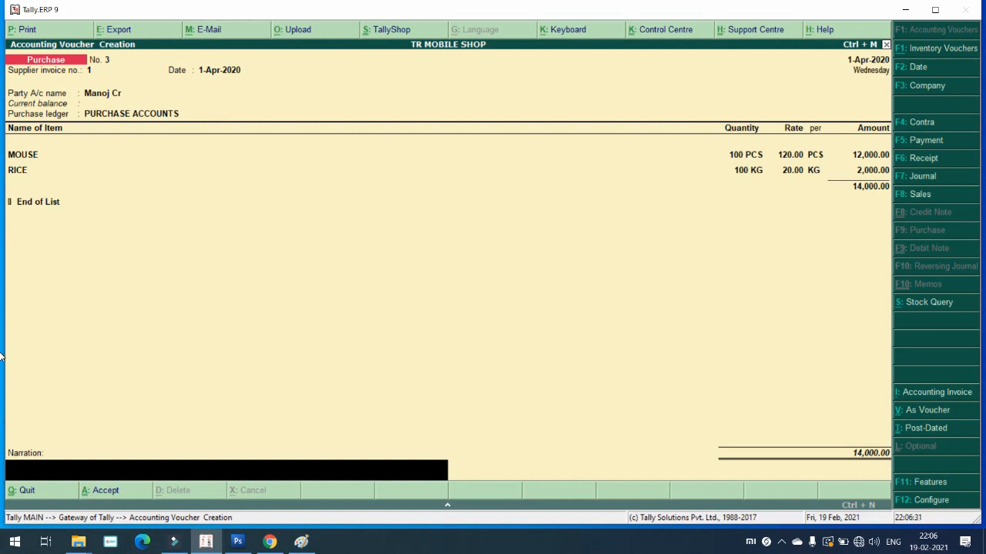
pyautogui.press('Return')
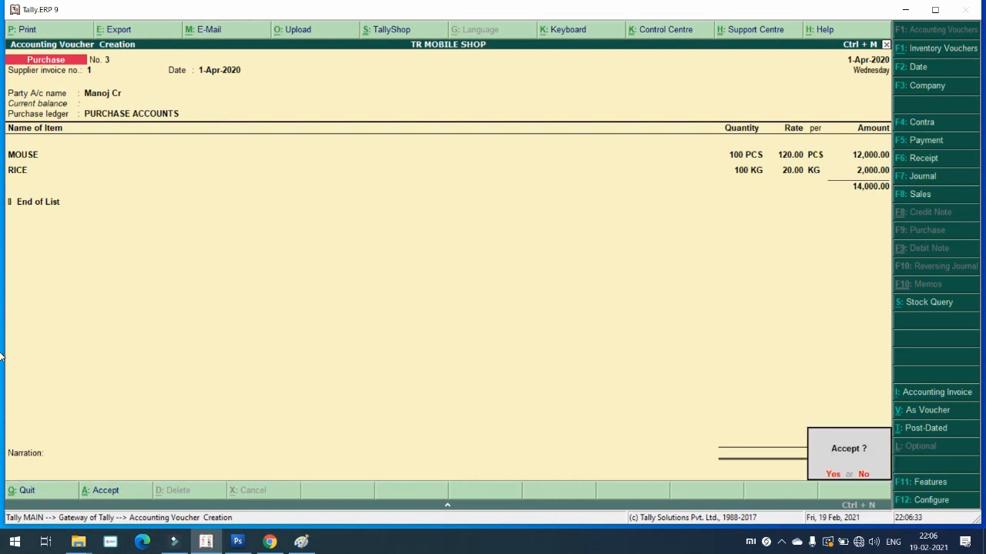
# Step: Save purchase voucher No. 3 and begin a Sales voucher with reference 2
pyautogui.press('Return')
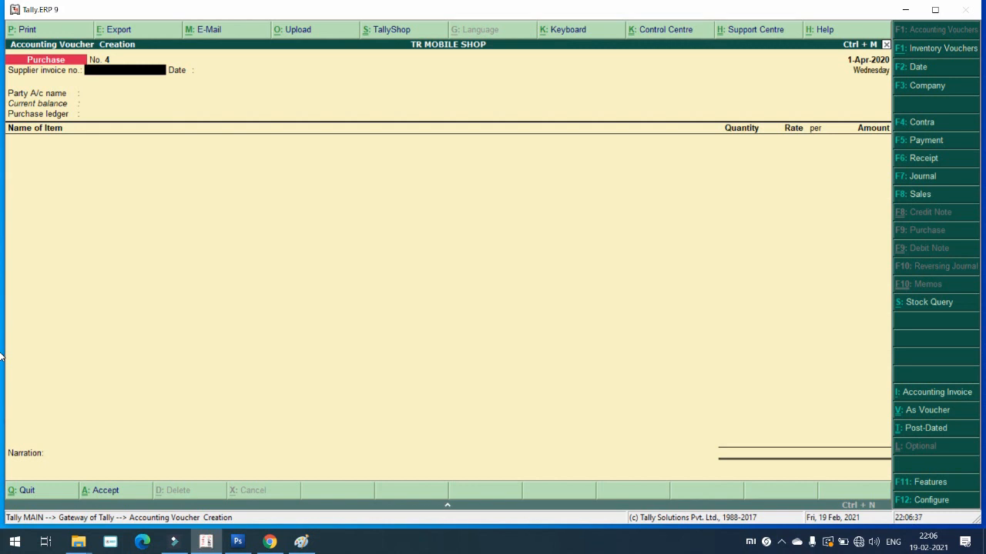
pyautogui.press('F8')
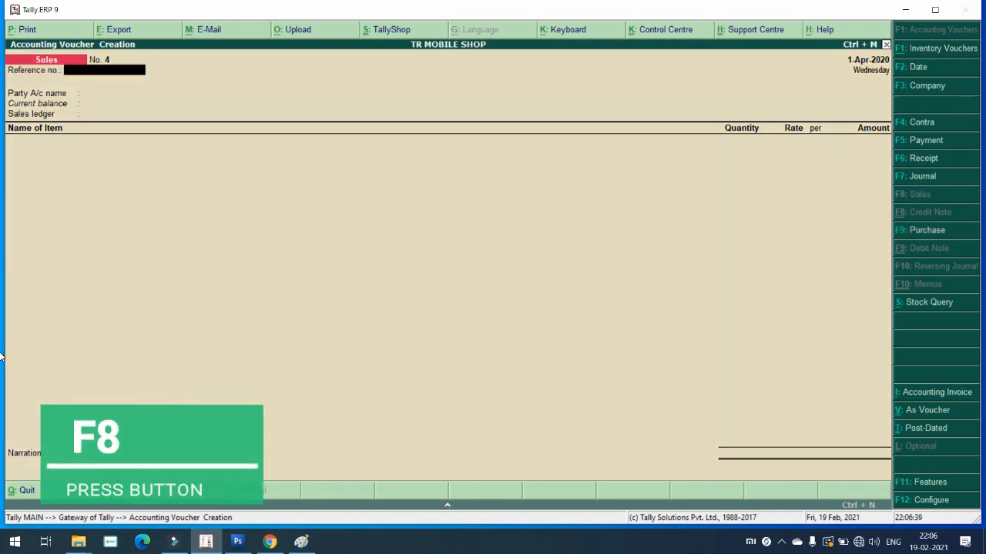
pyautogui.write('2')
pyautogui.press('Return')
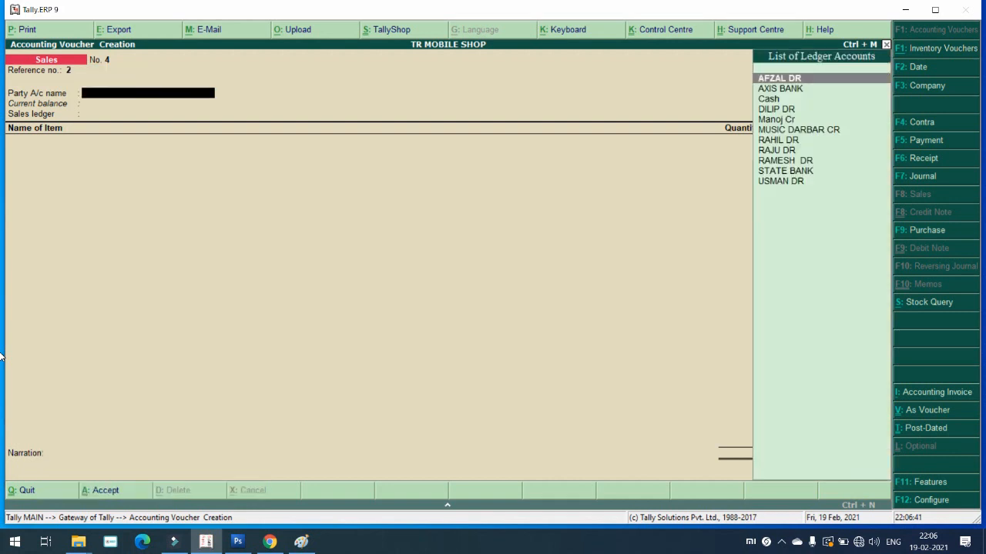
# Step: Select the customer party ledger, pass through party details, and accept SALES ACCOUNTS
pyautogui.press('Down')
pyautogui.press('Down')
pyautogui.press('Down')
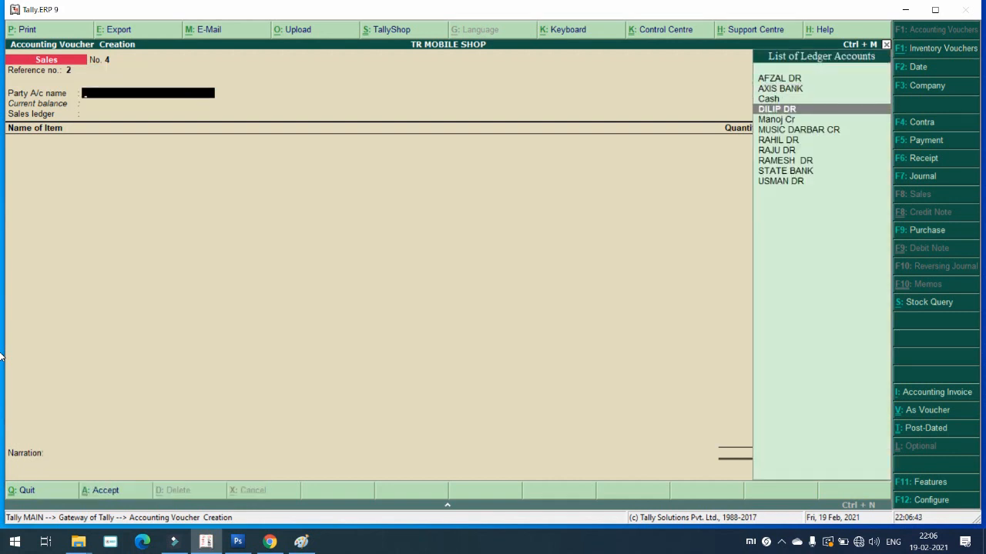
pyautogui.press('Down')
pyautogui.press('Down')
pyautogui.press('Down')
pyautogui.press('Down')
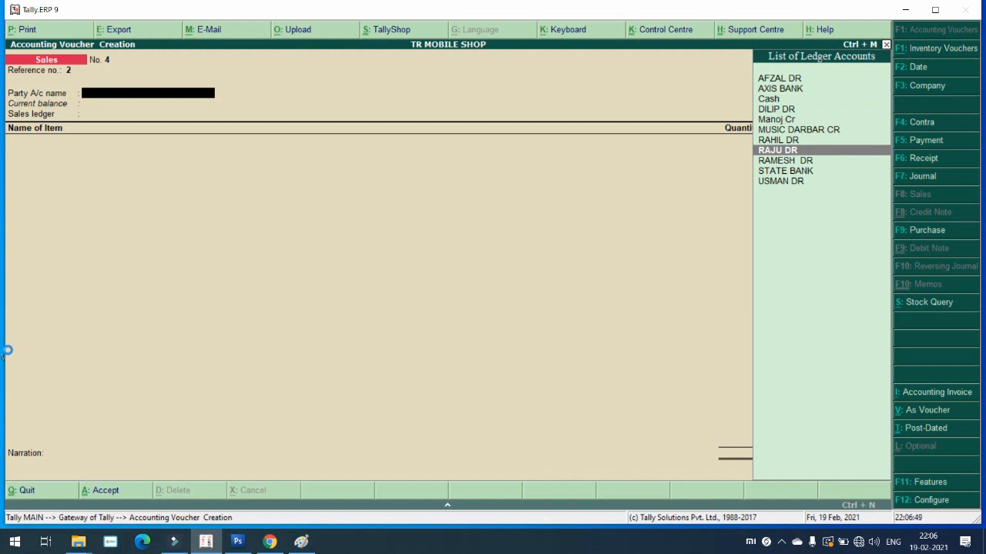
pyautogui.press('Return')
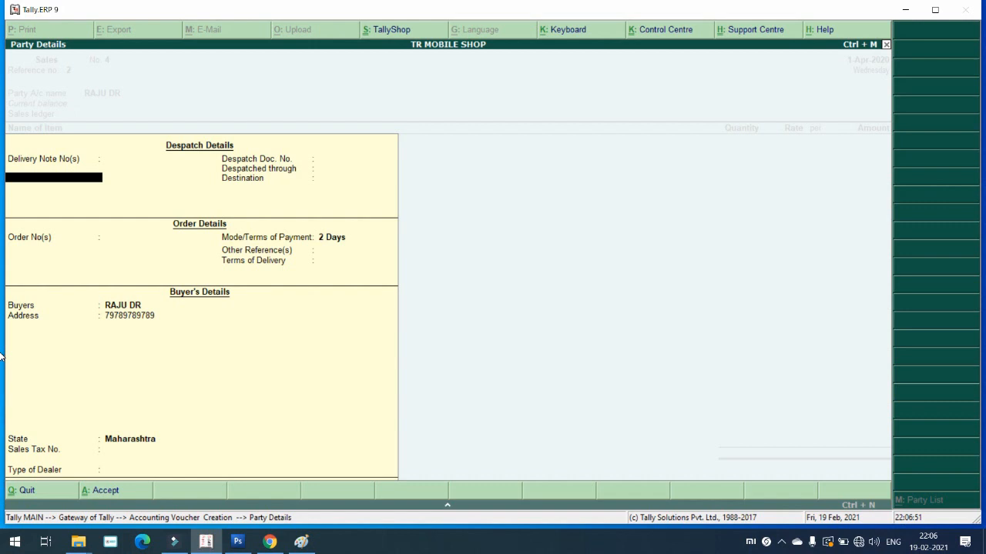
pyautogui.press('Return')
pyautogui.press('Return')
pyautogui.press('Return')
pyautogui.press('Return')
pyautogui.press('Return')
pyautogui.press('Return')
pyautogui.press('Return')
pyautogui.press('Return')
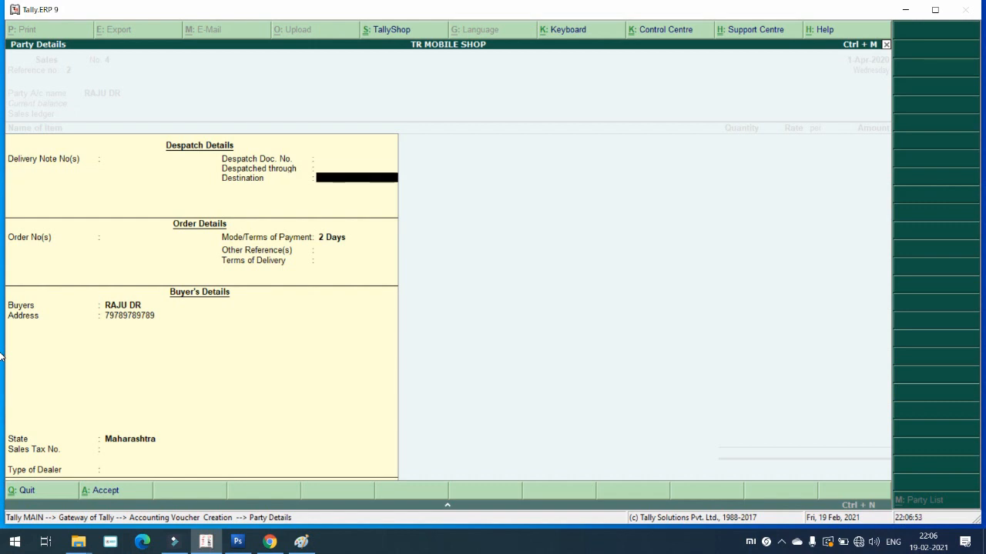
pyautogui.press('Return')
pyautogui.press('Return')
pyautogui.press('Return')
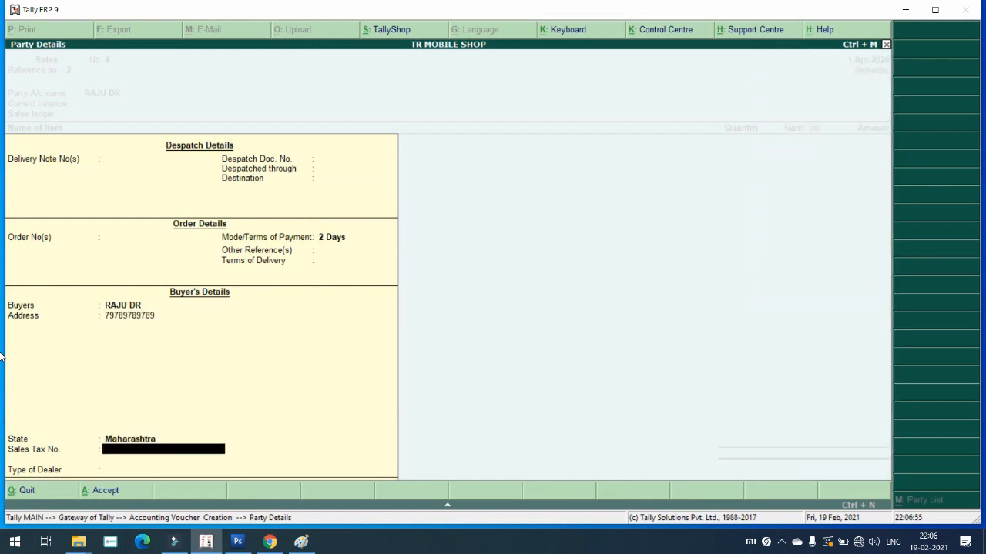
pyautogui.press('BackSpace')
pyautogui.press('Return')
pyautogui.press('Return')
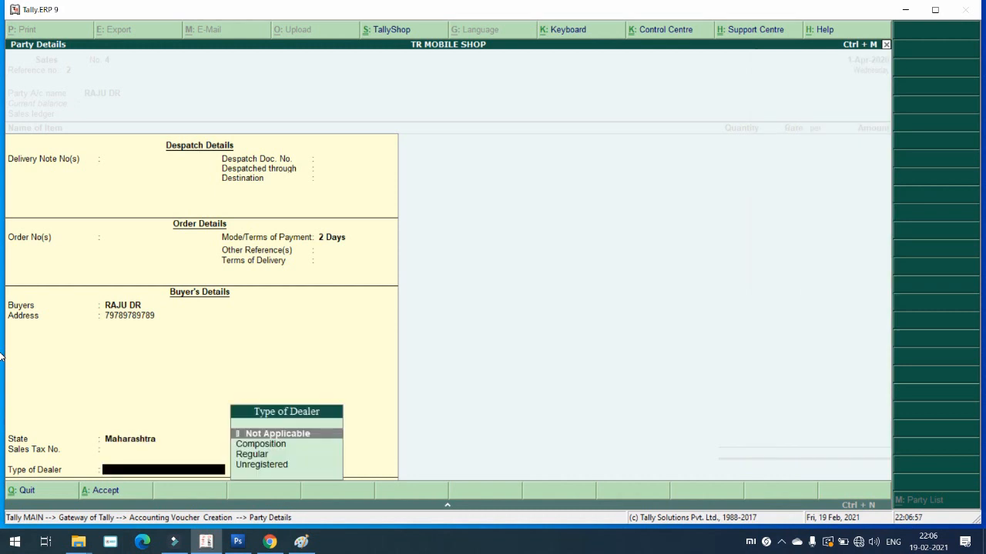
pyautogui.press('Down')
pyautogui.press('Return')
pyautogui.press('Return')
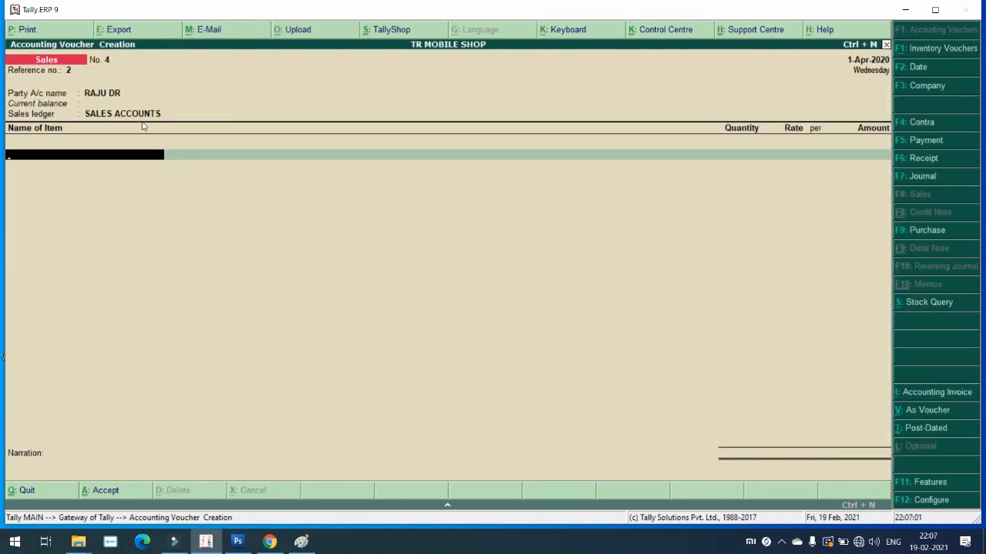
# Step: Sell 20 PCS MOUSE at 150.00 from NAVNEET GODWON, a 3,000.00 line
pyautogui.press('space')
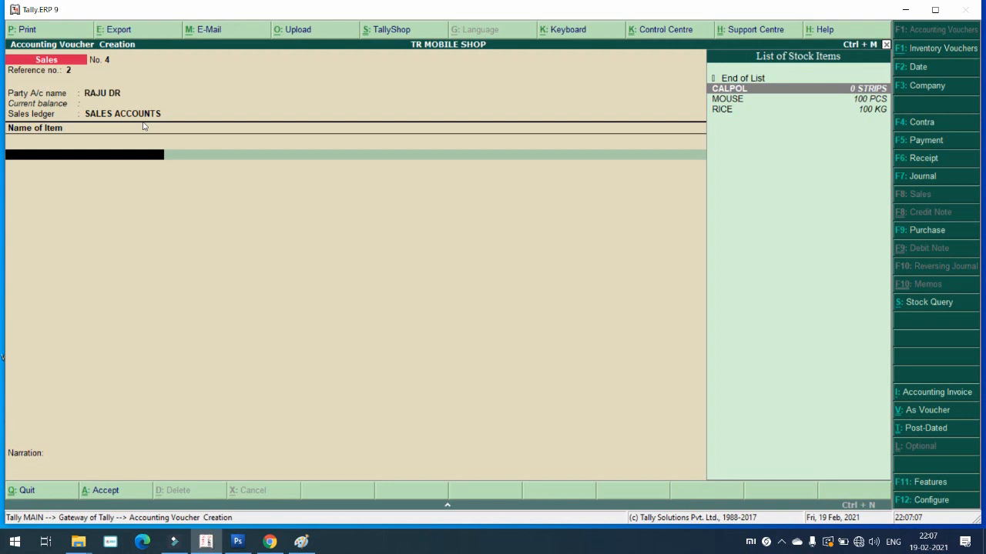
pyautogui.press('Down')
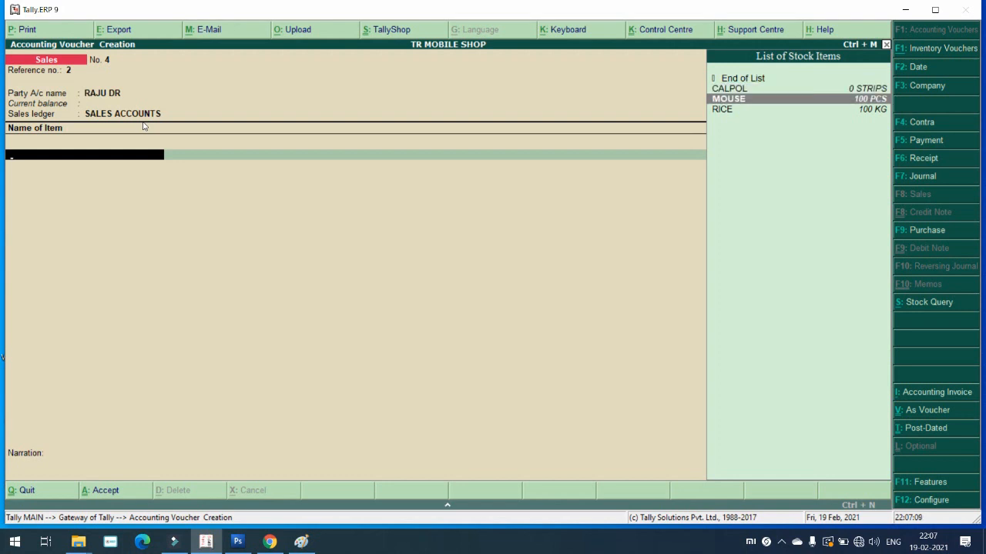
pyautogui.press('Return')
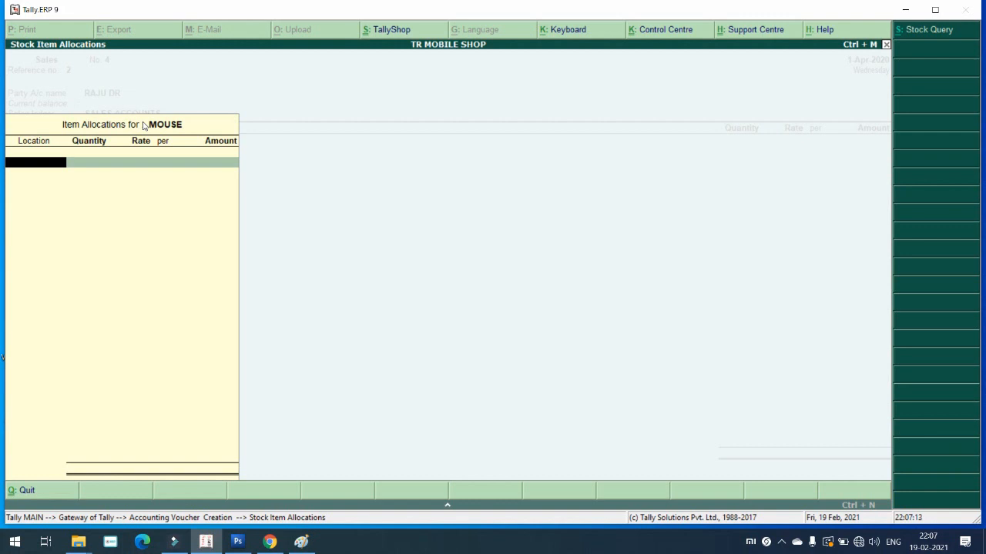
pyautogui.press('Down')
pyautogui.press('Down')
pyautogui.press('Down')
pyautogui.press('Down')
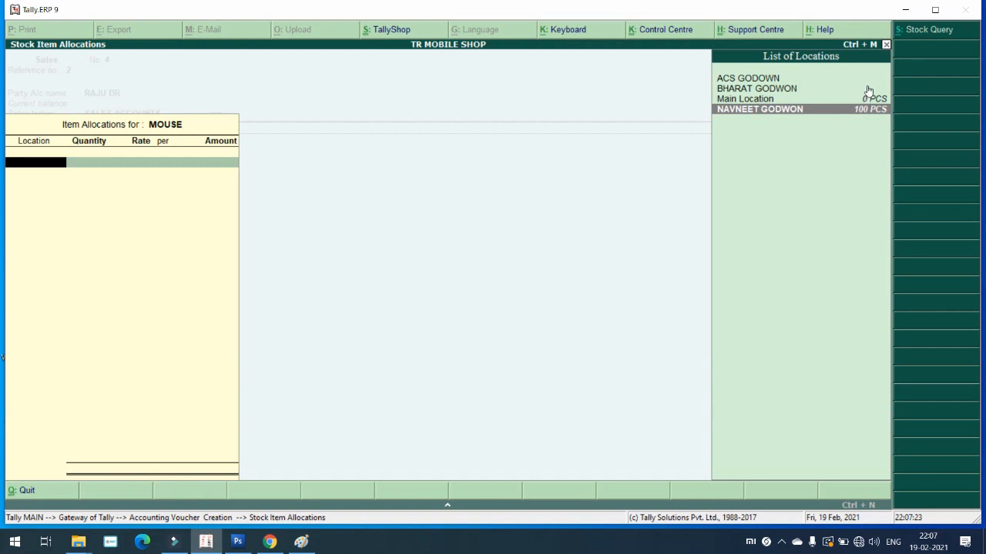
pyautogui.click(798, 112)
pyautogui.write('1')
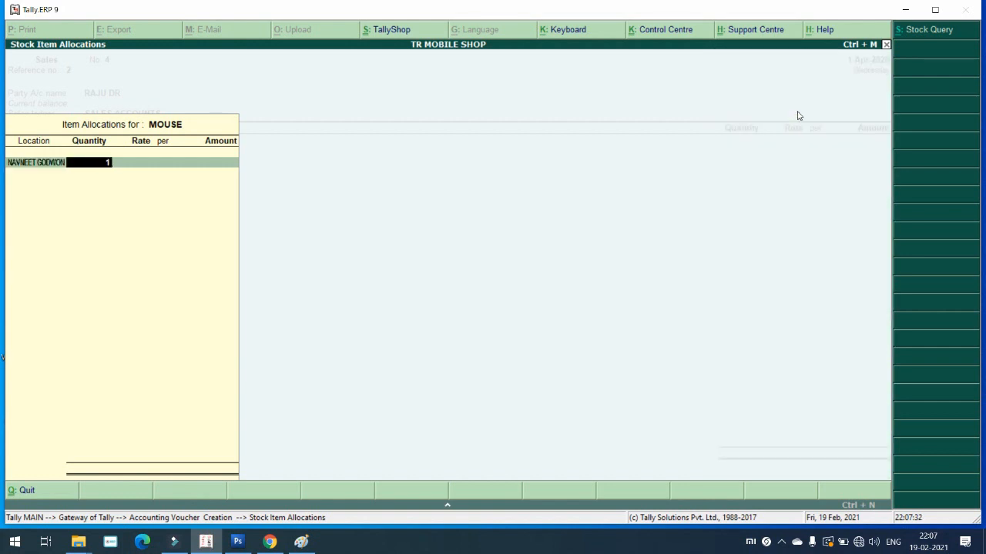
pyautogui.press('BackSpace')
pyautogui.write('20')
pyautogui.press('Return')
pyautogui.press('Return')
pyautogui.press('Return')
pyautogui.press('Return')
pyautogui.press('Return')
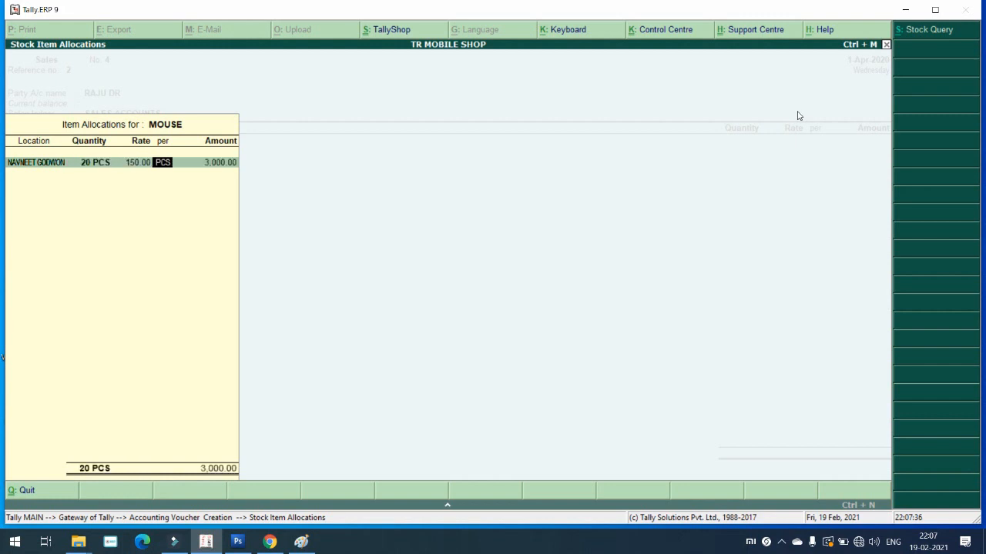
pyautogui.press('Return')
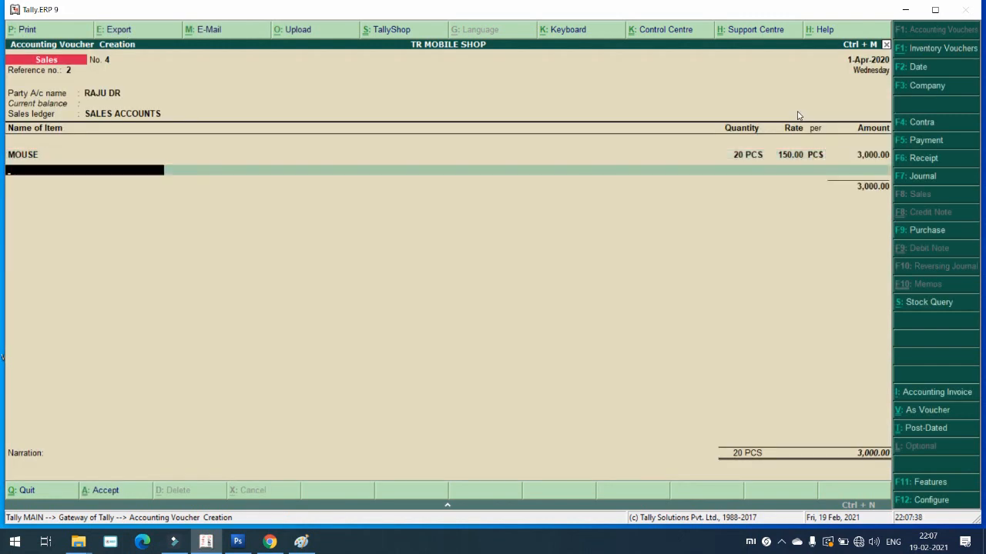
# Step: Sell 20 KG RICE at 25.00 from BHARAT GODWON, leaving narration empty
pyautogui.press('Down')
pyautogui.press('Down')
pyautogui.press('Down')
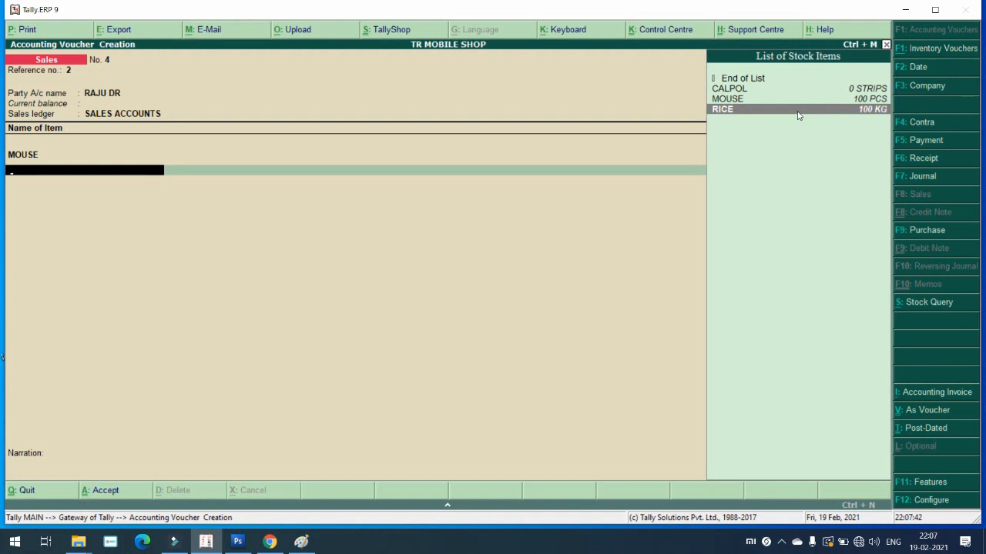
pyautogui.press('Return')
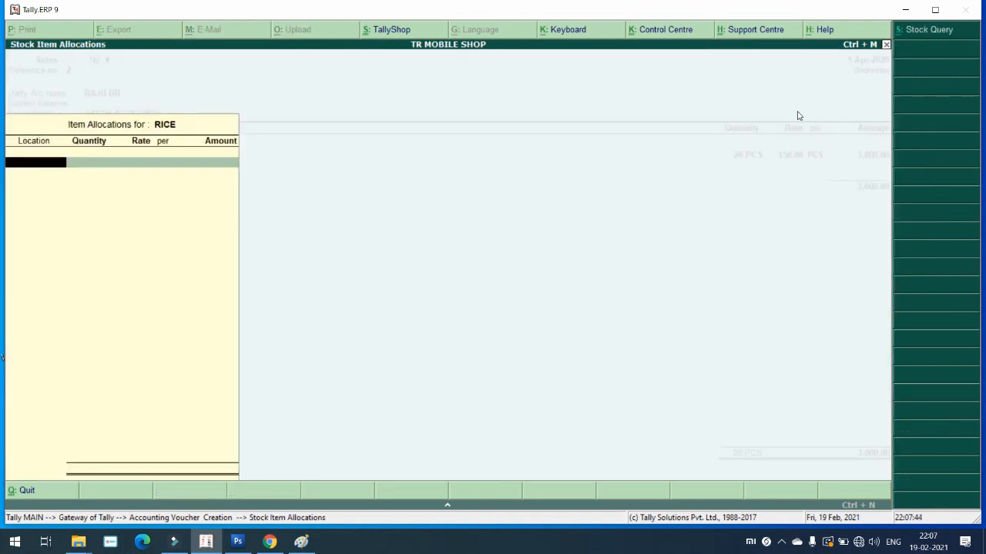
pyautogui.press('Down')
pyautogui.press('Down')
pyautogui.press('Down')
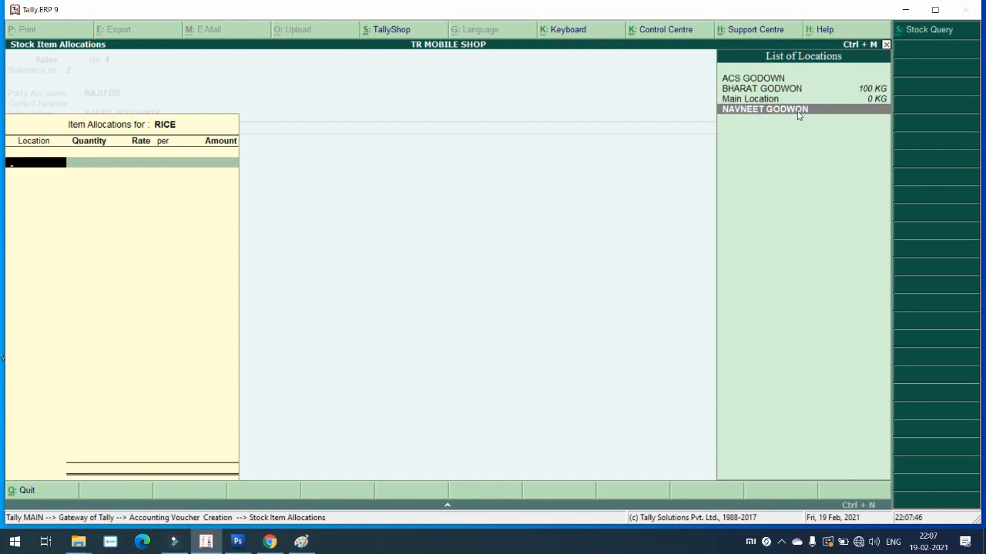
pyautogui.press('Up')
pyautogui.press('Up')
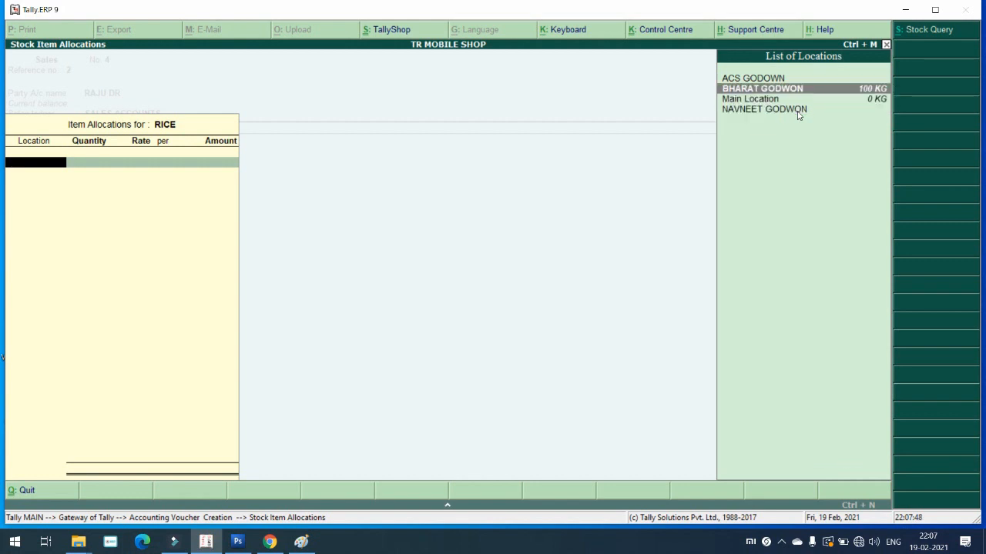
pyautogui.press('Return')
pyautogui.write('2')
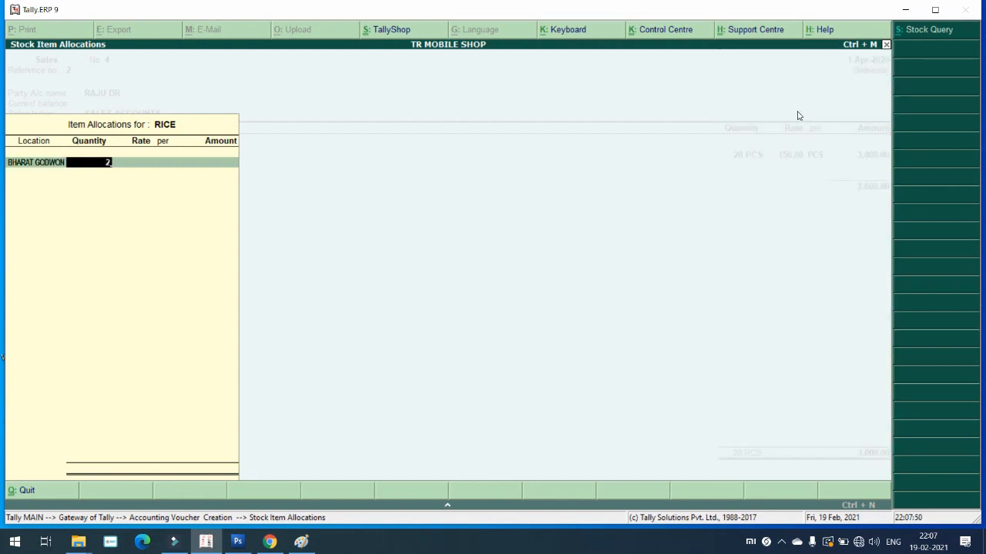
pyautogui.write('0')
pyautogui.press('Return')
pyautogui.press('Return')
pyautogui.press('Return')
pyautogui.press('Return')
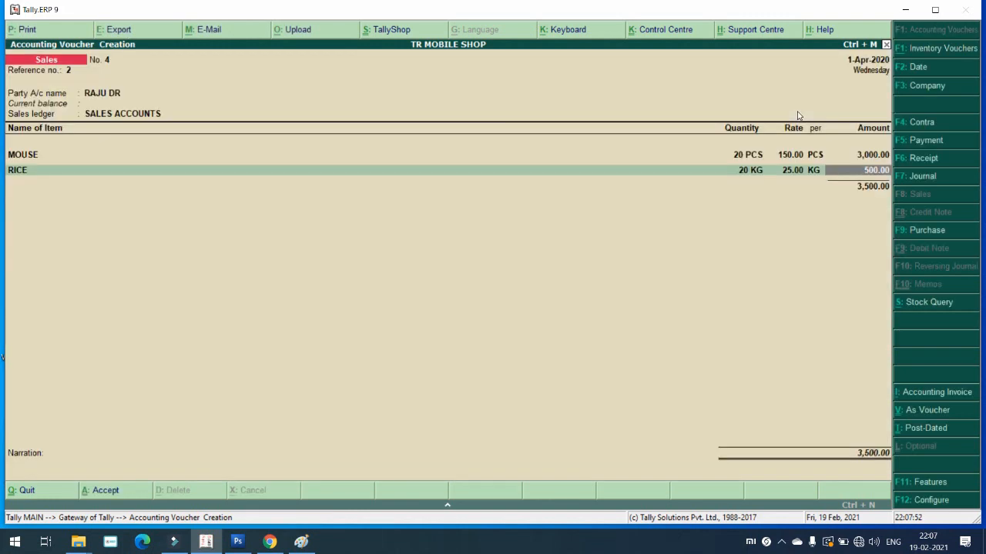
pyautogui.press('Return')
pyautogui.press('Return')
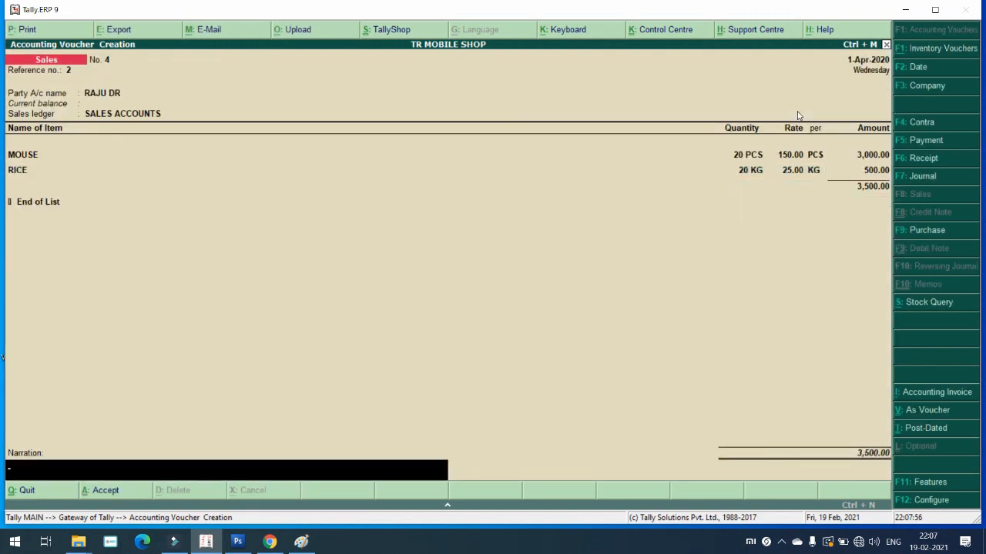
pyautogui.press('Return')
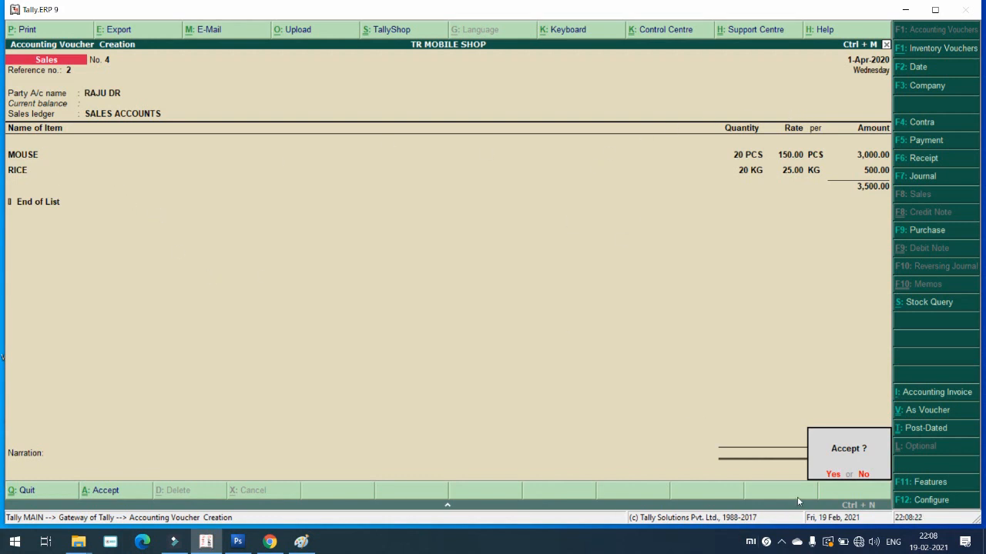
# Step: Save Sales voucher No. 4 for 3,500.00 and leave blank voucher No. 5 for the Gateway
pyautogui.press('Return')
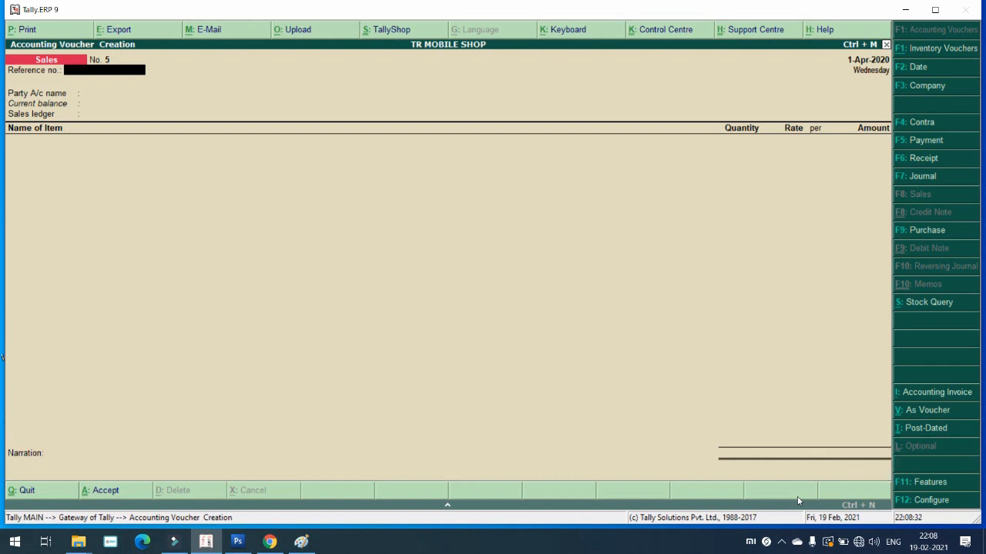
pyautogui.press('Escape')
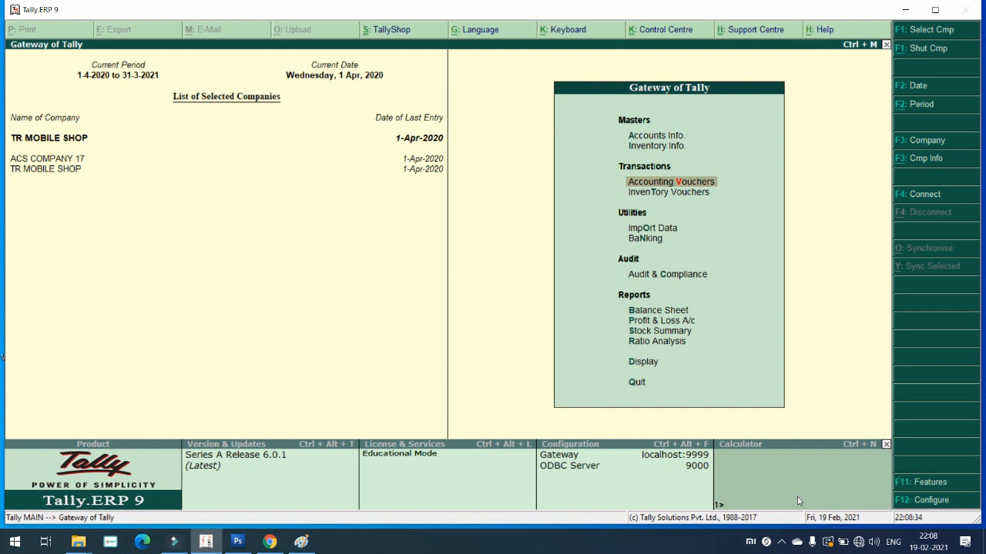
# Step: Open a blank Stock Journal voucher No. 1 from Inventory Vouchers
pyautogui.press('Down')
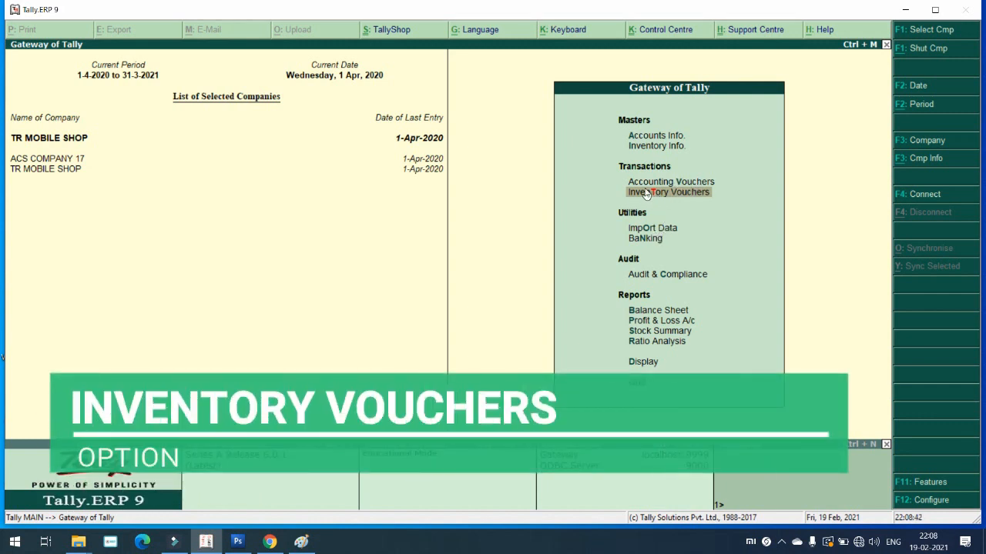
pyautogui.click(639, 187)
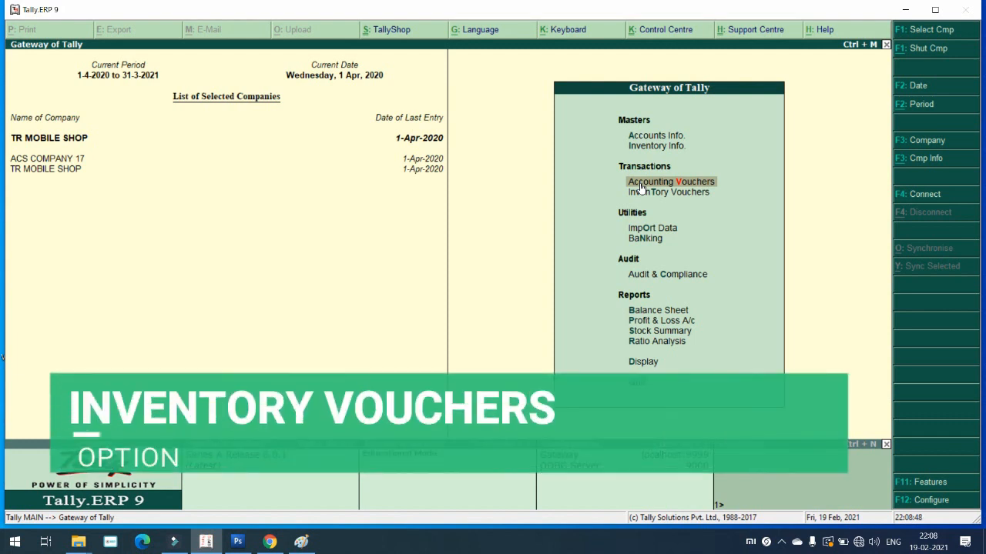
pyautogui.press('Down')
pyautogui.press('Return')
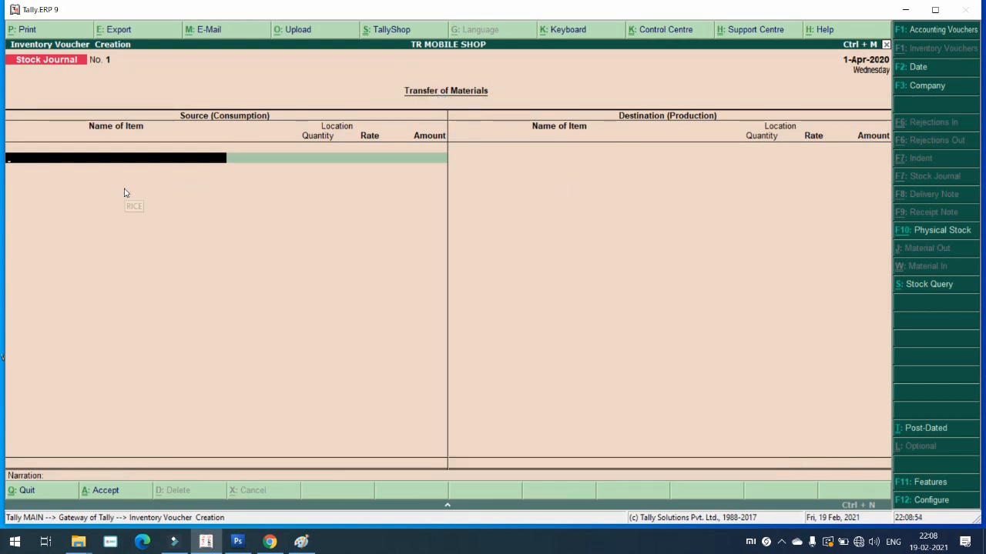
# Step: Consume 80 PCS MOUSE at 120.00 from NAVNEET GODWON on the source side
pyautogui.press('space')
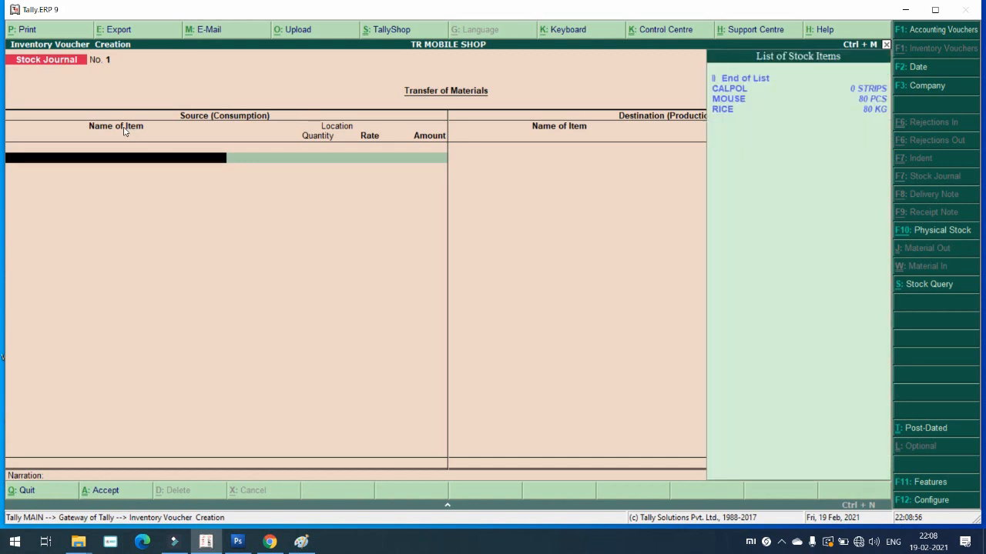
pyautogui.press('Down')
pyautogui.press('Down')
pyautogui.press('Return')
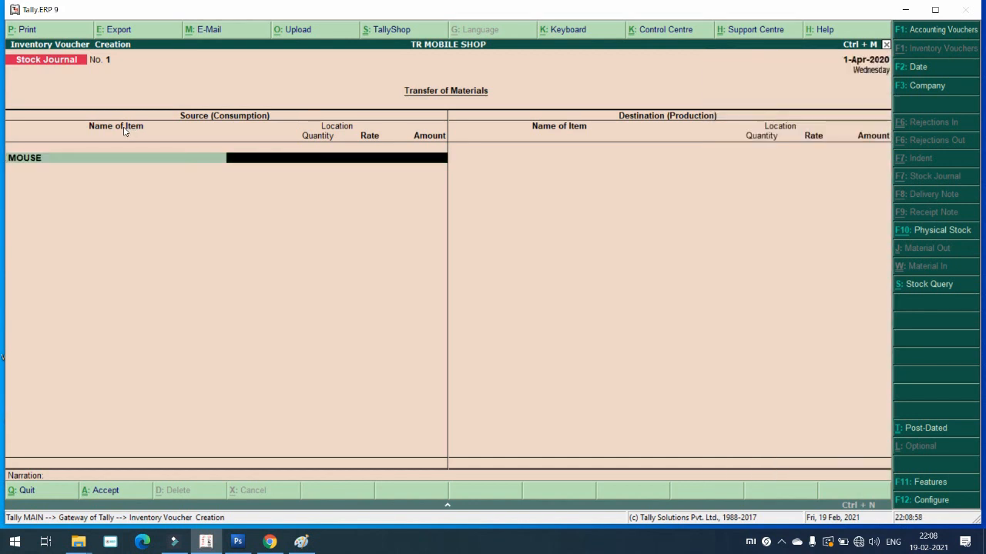
pyautogui.press('Down')
pyautogui.press('Down')
pyautogui.press('Down')
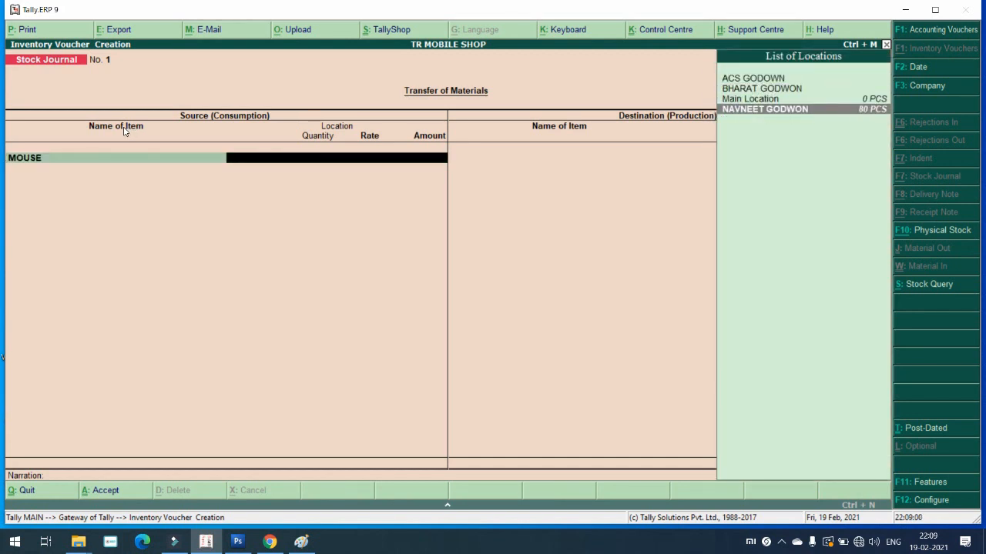
pyautogui.press('Return')
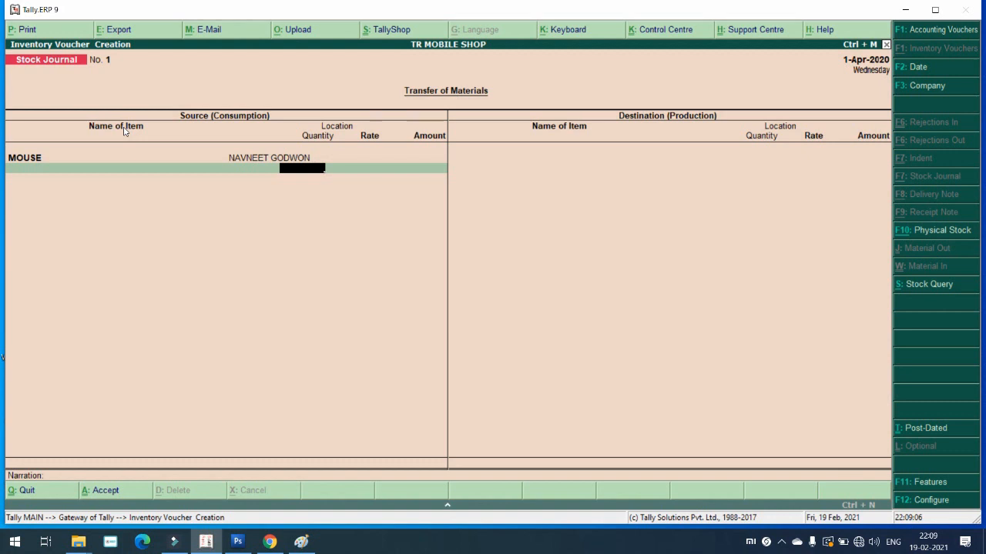
pyautogui.write('80')
pyautogui.press('Return')
pyautogui.press('Return')
pyautogui.press('Return')
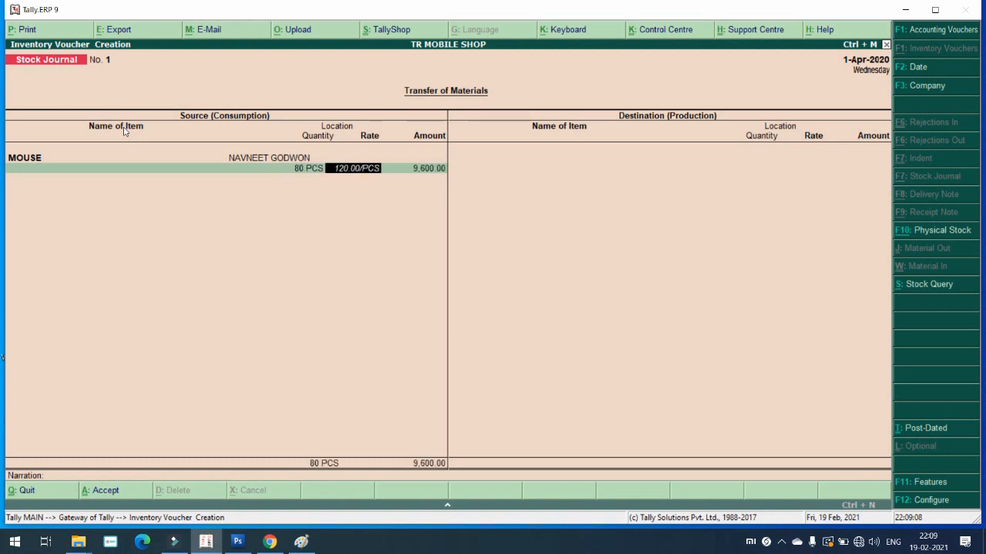
# Step: Consume 80 KG RICE at 20.00 from BHARAT GODWON, totalling 11,200.00
pyautogui.press('Down')
pyautogui.press('Down')
pyautogui.press('Down')
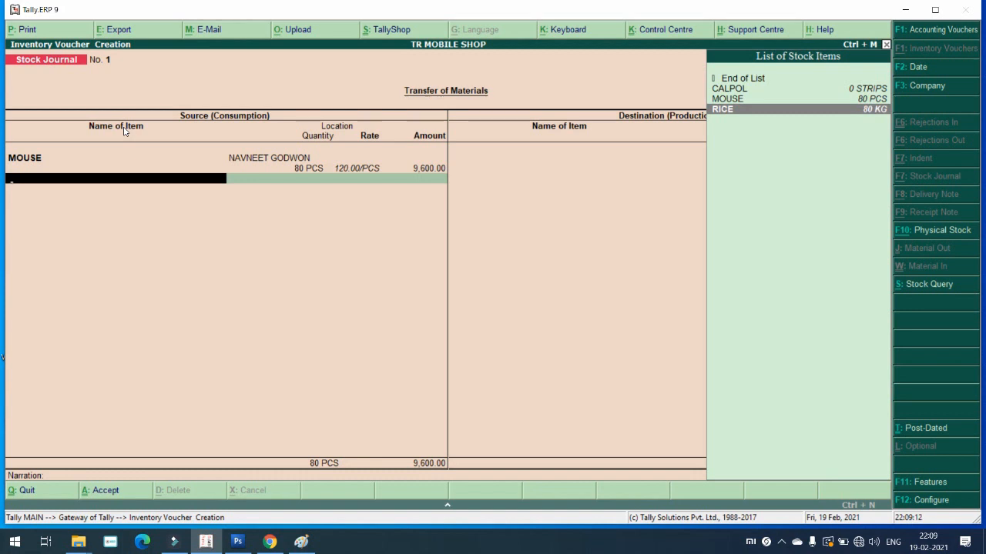
pyautogui.press('Return')
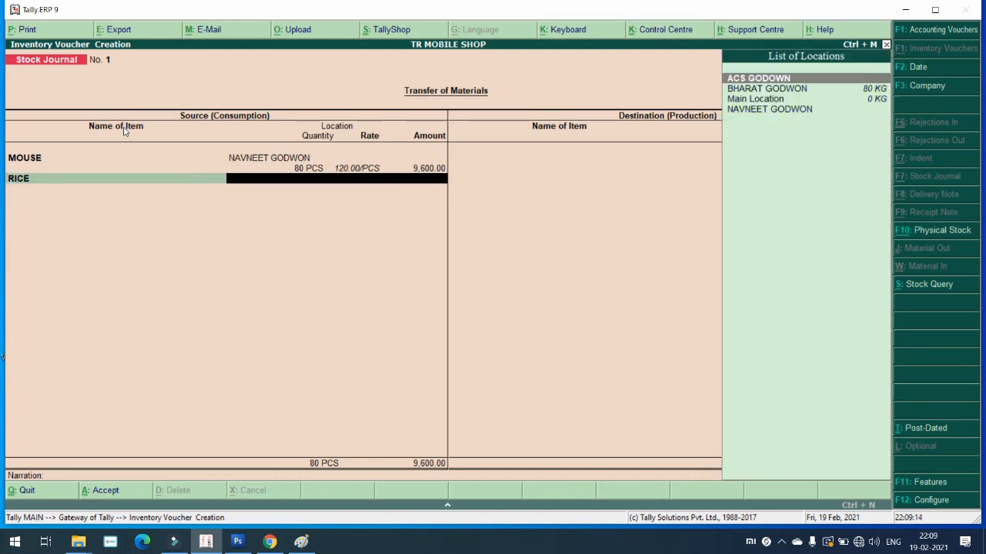
pyautogui.press('Down')
pyautogui.press('Down')
pyautogui.press('Up')
pyautogui.press('Return')
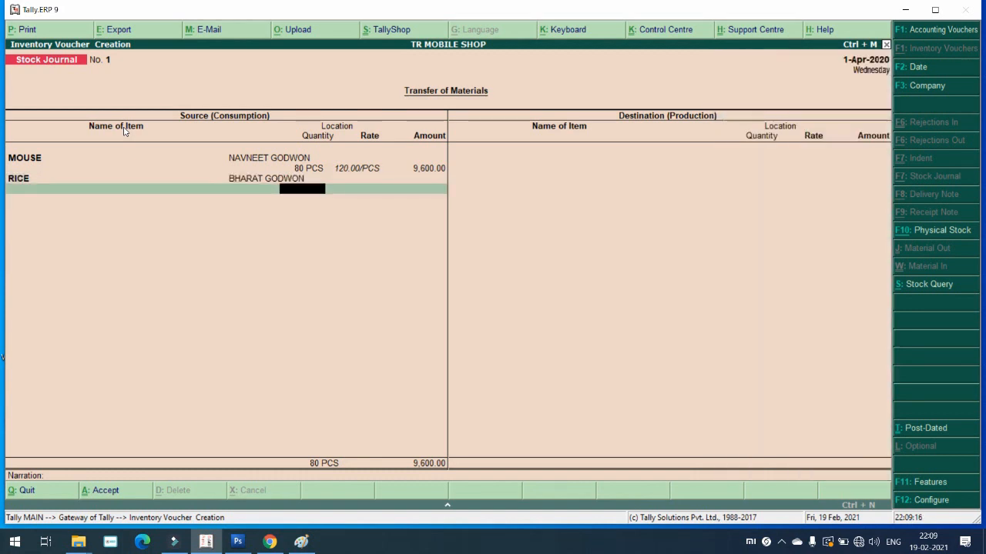
pyautogui.write('80')
pyautogui.press('Return')
pyautogui.press('Return')
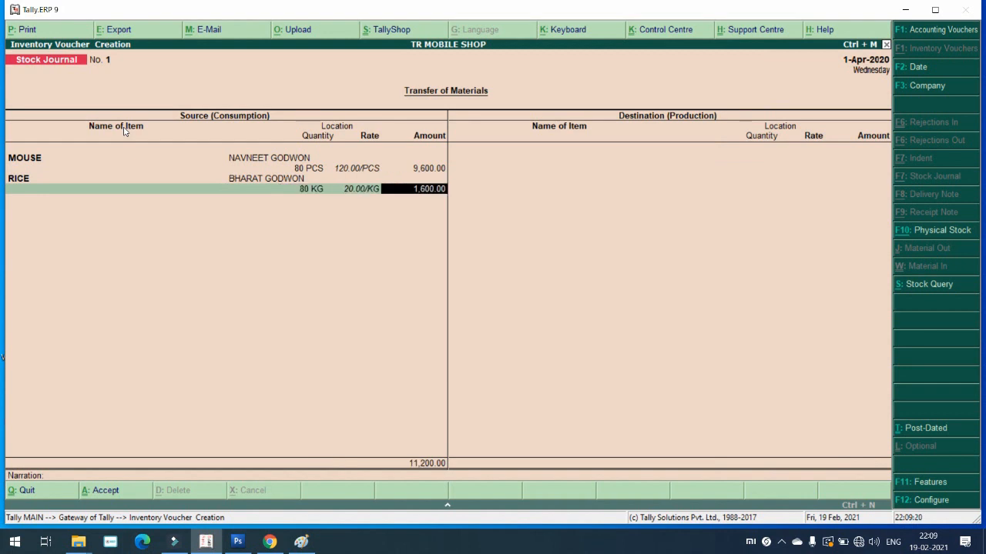
pyautogui.press('Return')
pyautogui.press('Return')
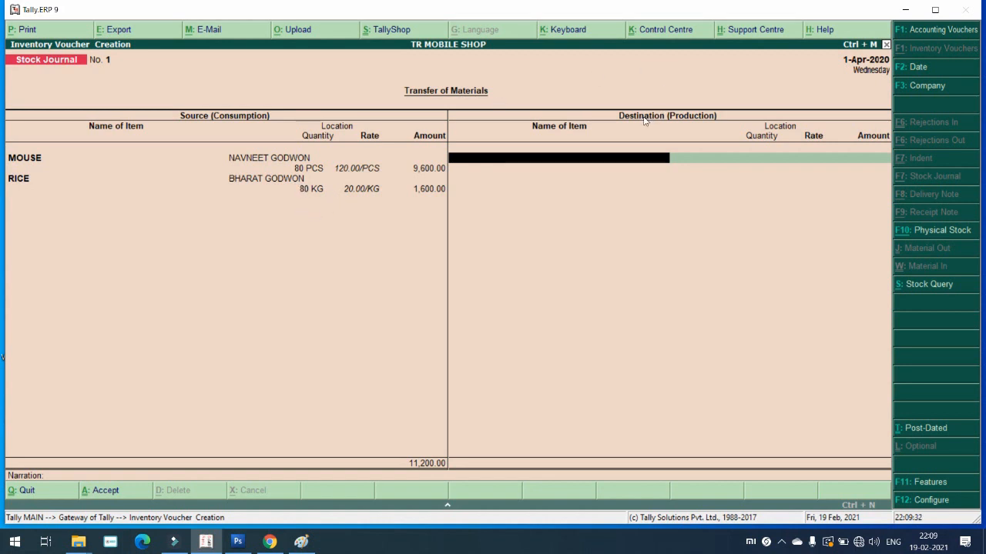
# Step: Send 80 PCS MOUSE to ACS GODOWN on the destination side
pyautogui.press('space')
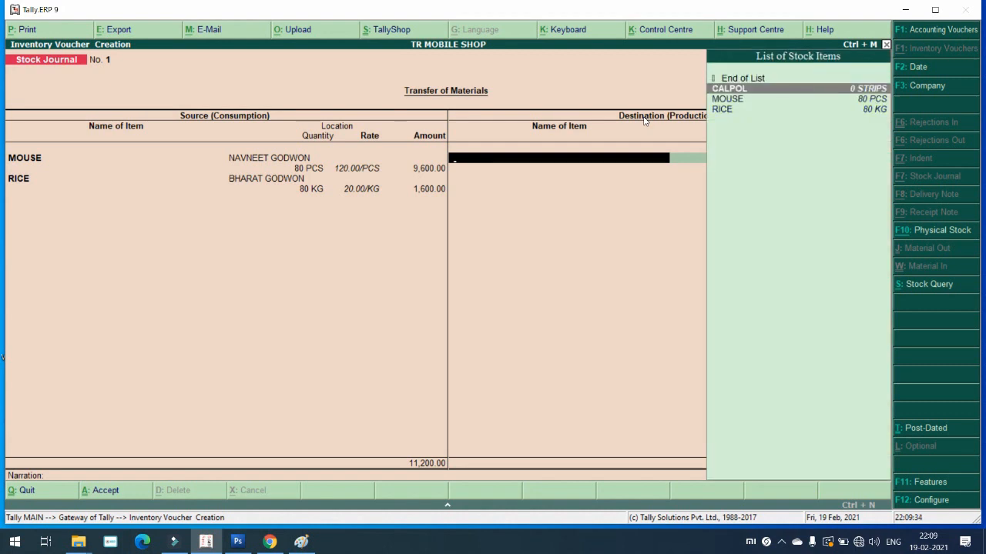
pyautogui.press('Down')
pyautogui.press('Return')
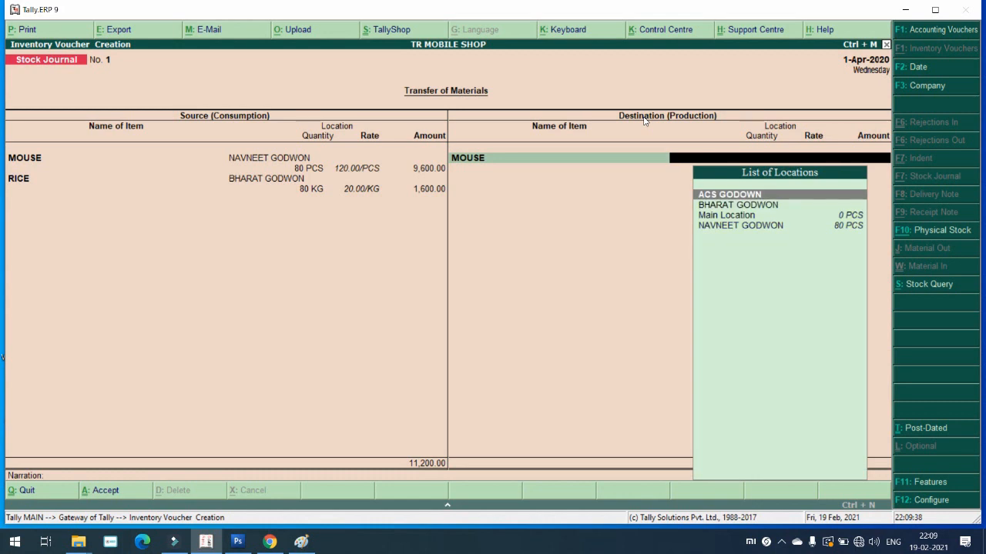
pyautogui.press('Return')
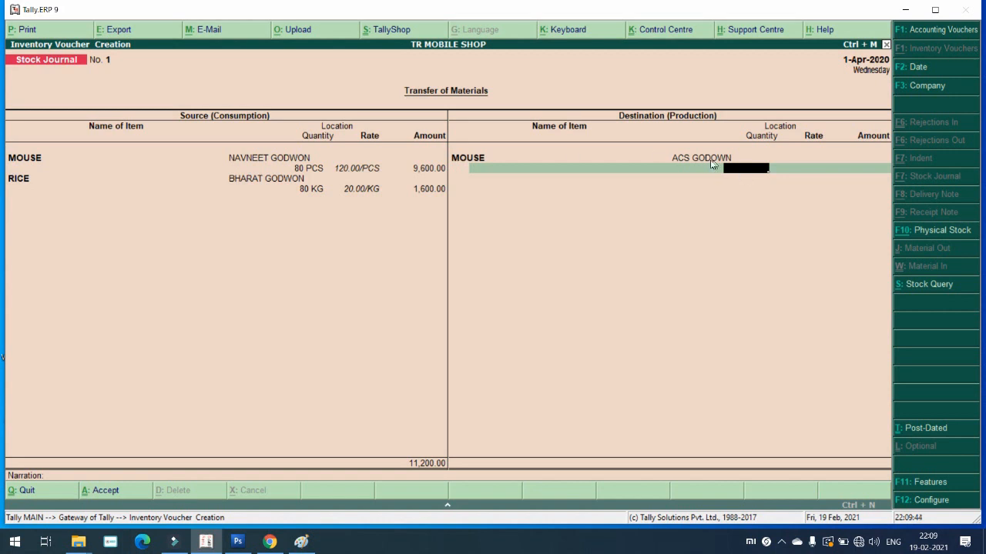
pyautogui.write('80')
pyautogui.press('Return')
pyautogui.press('Return')
pyautogui.press('Return')
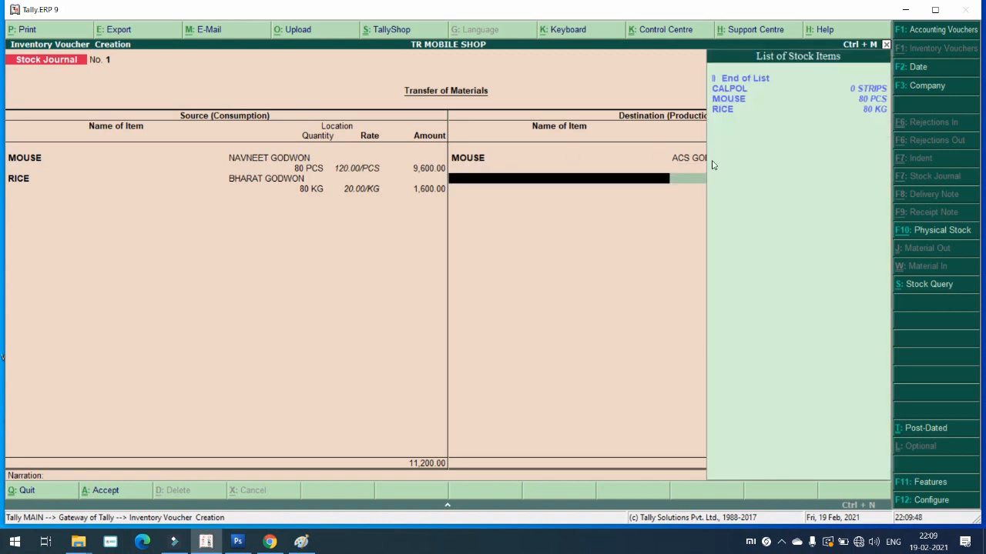
pyautogui.press('Down')
pyautogui.press('Down')
pyautogui.press('Down')
# Step: Send 80 KG RICE to ACS GODOWN, balancing the transfer at 11,200.00
pyautogui.press('Return')
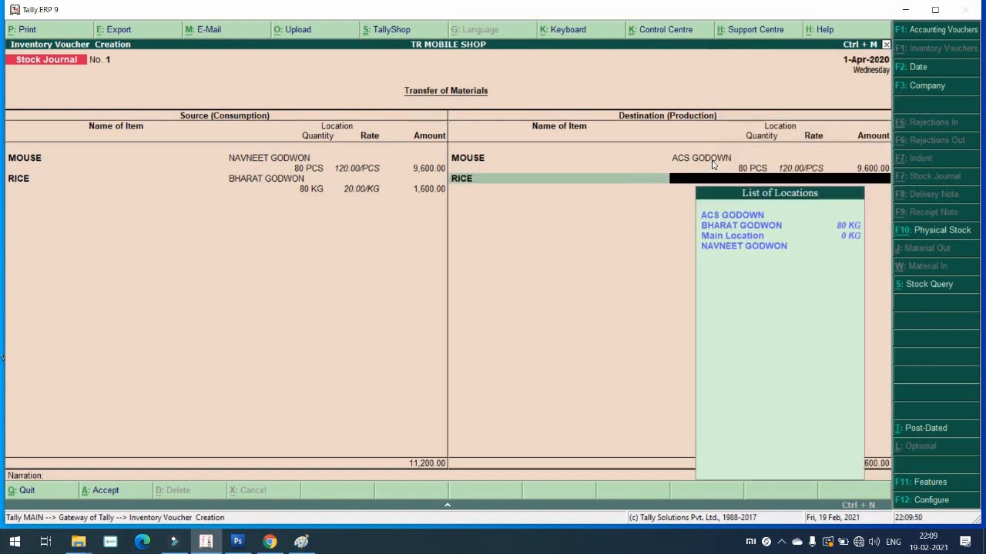
pyautogui.press('Return')
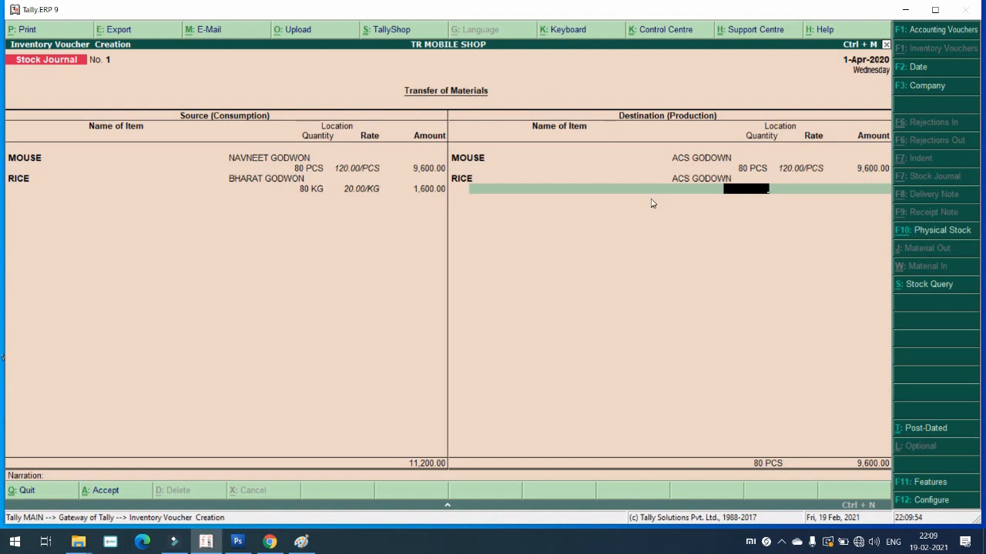
pyautogui.write('80')
pyautogui.press('Return')
pyautogui.press('Return')
pyautogui.press('Return')
pyautogui.press('Return')
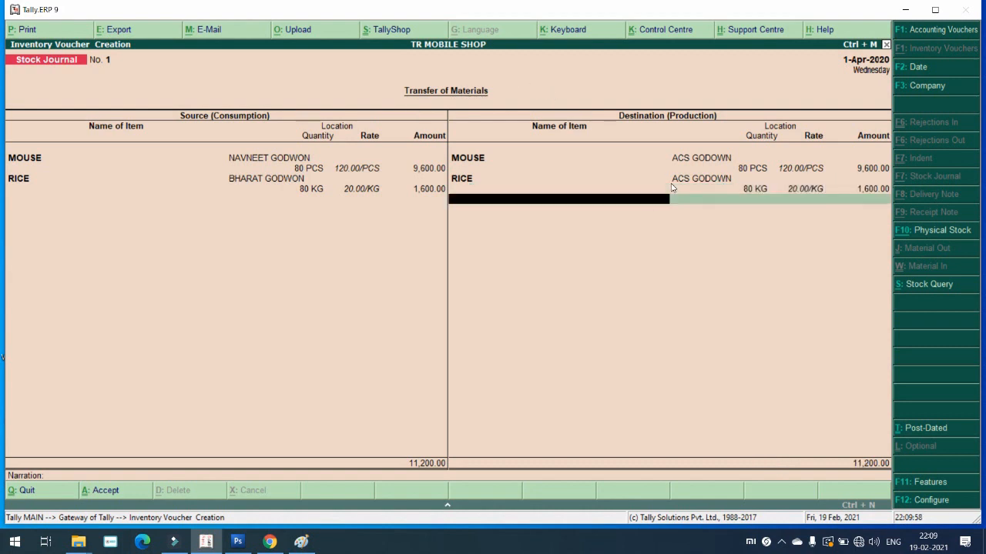
pyautogui.press('Return')
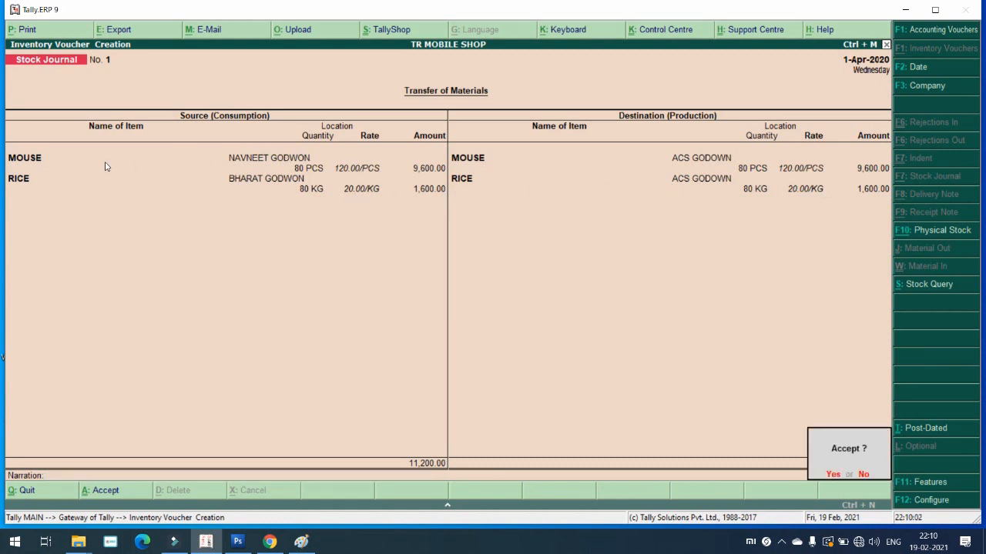
# Step: Preview the Stock Journal Voucher printout at full size, then close the preview
pyautogui.press('Escape')
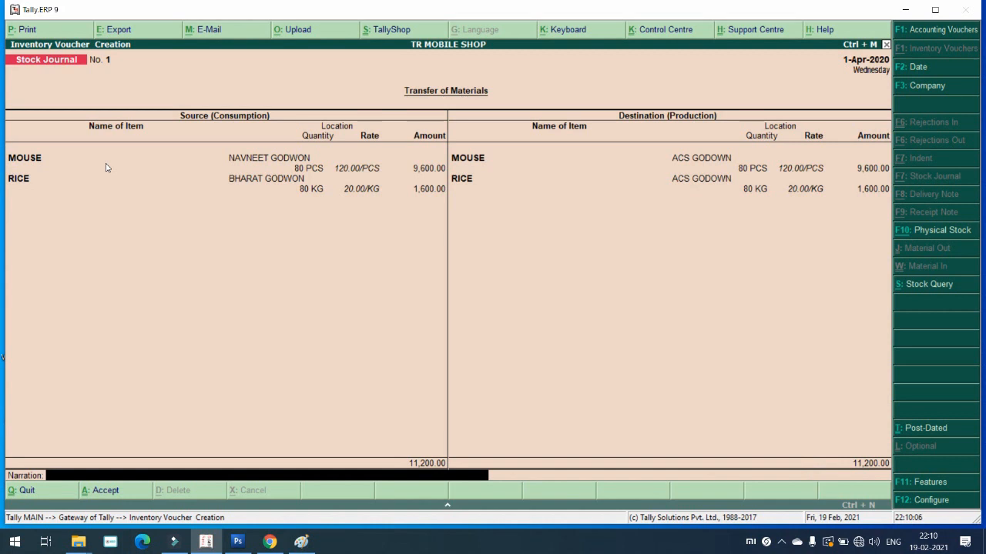
pyautogui.hotkey('alt', 'p')
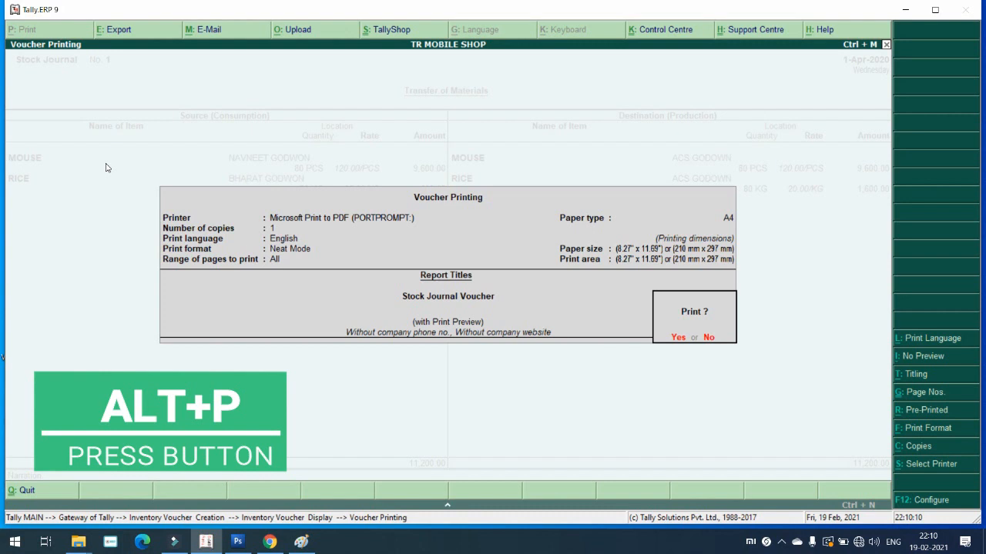
pyautogui.press('Return')
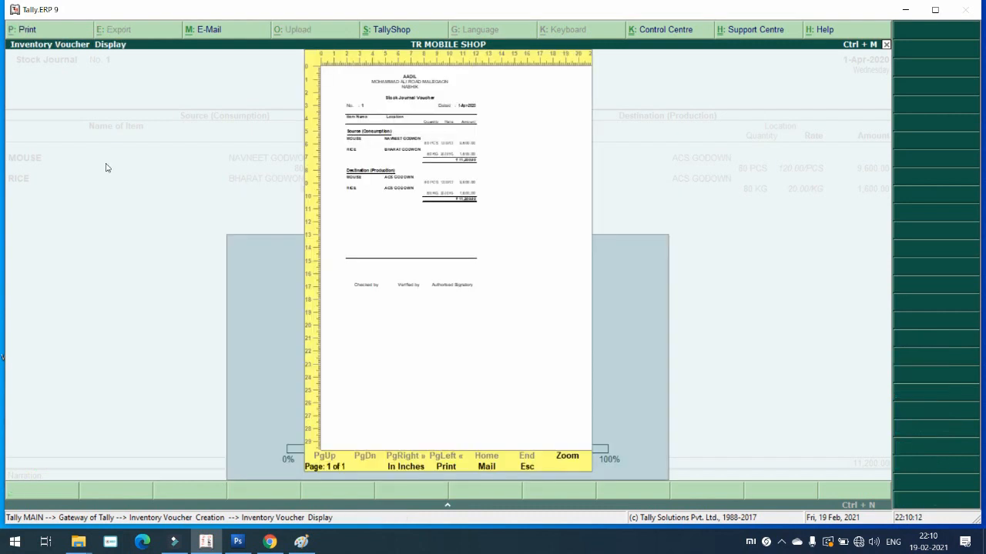
pyautogui.hotkey('alt', 'z')
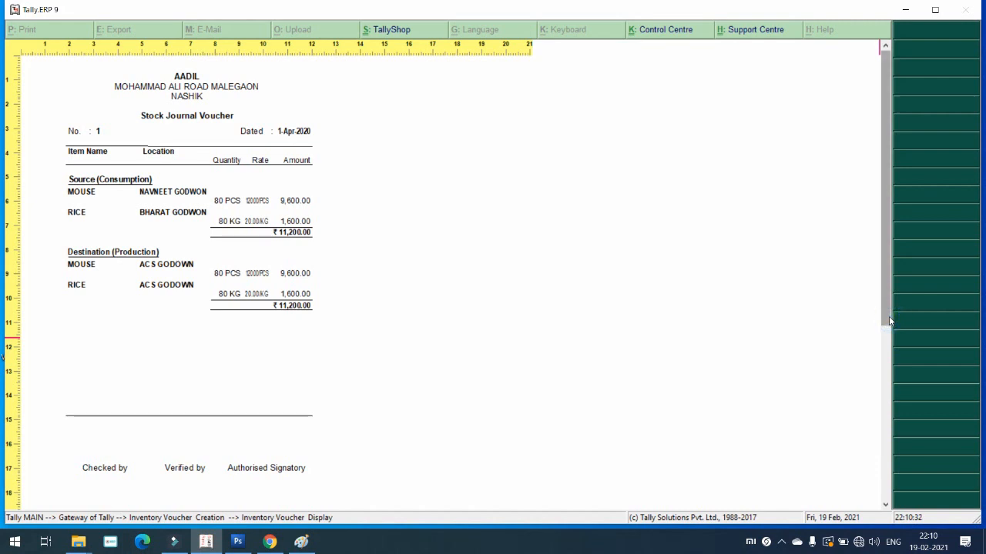
pyautogui.scroll(-5, 887, 315)
pyautogui.scroll(4, 888, 315)
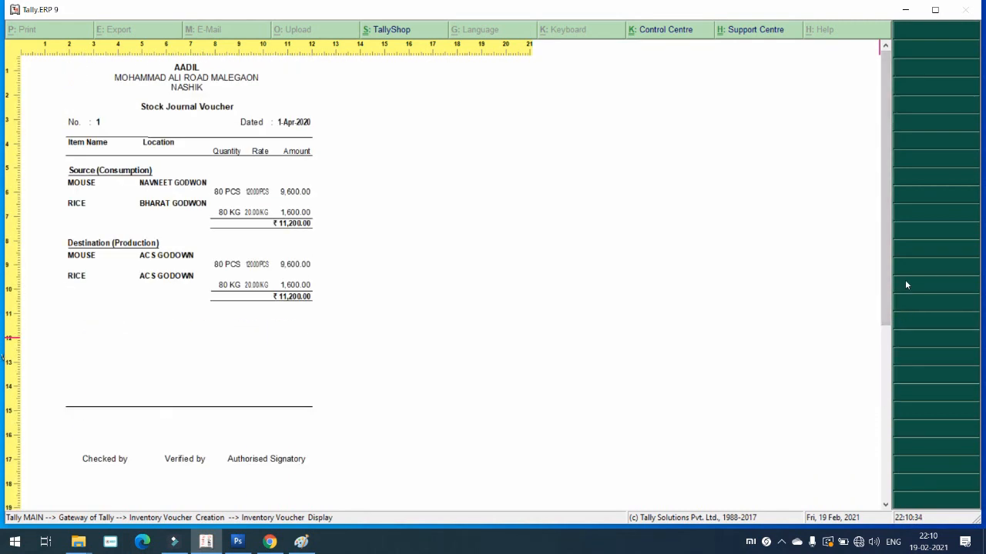
pyautogui.press('Escape')
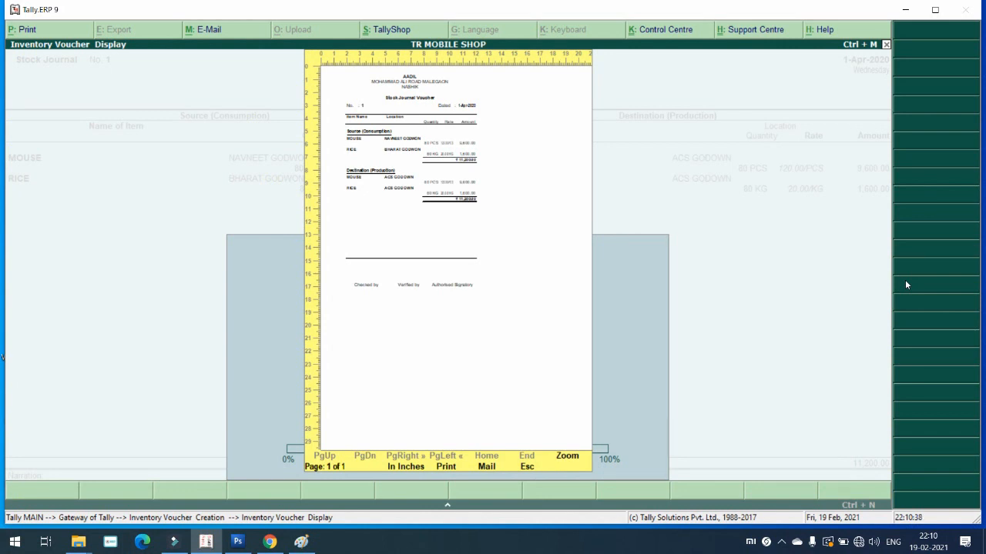
pyautogui.press('Escape')
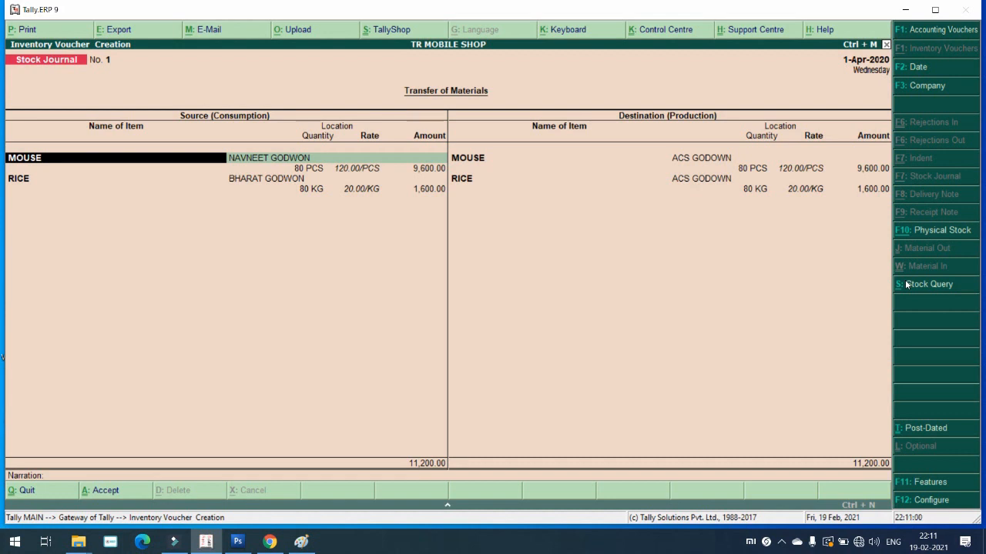
# Step: Save Stock Journal No. 1 and quit the blank stock journal
pyautogui.hotkey('ctrl', 'a')
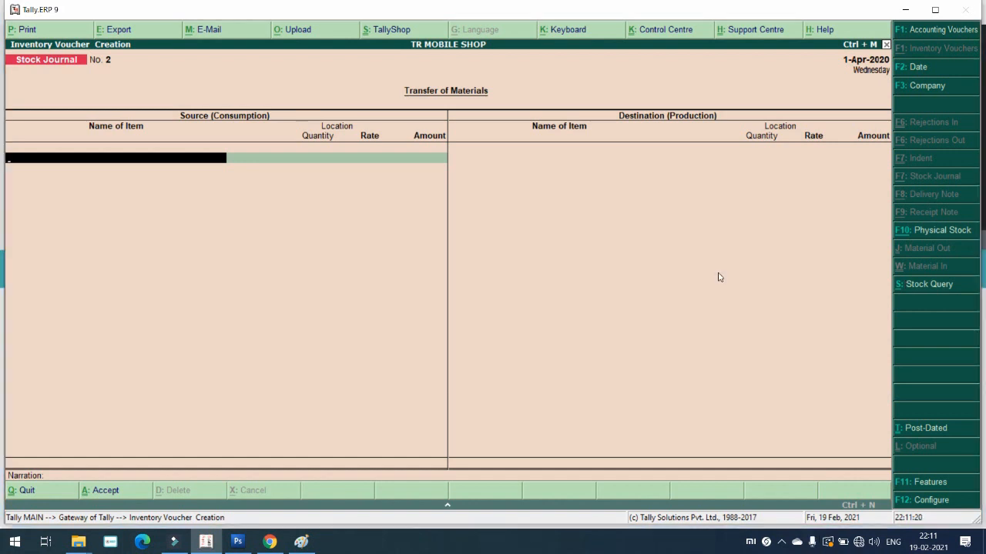
pyautogui.press('Escape')
pyautogui.press('Return')
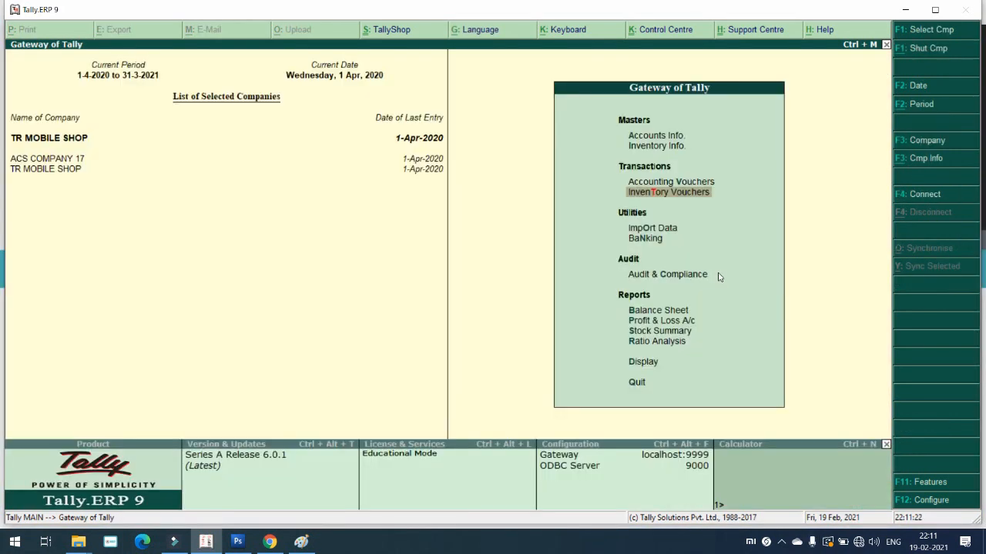
# Step: Start Sales voucher No. 5 with reference 5 for the debtor party ledger
pyautogui.press('Up')
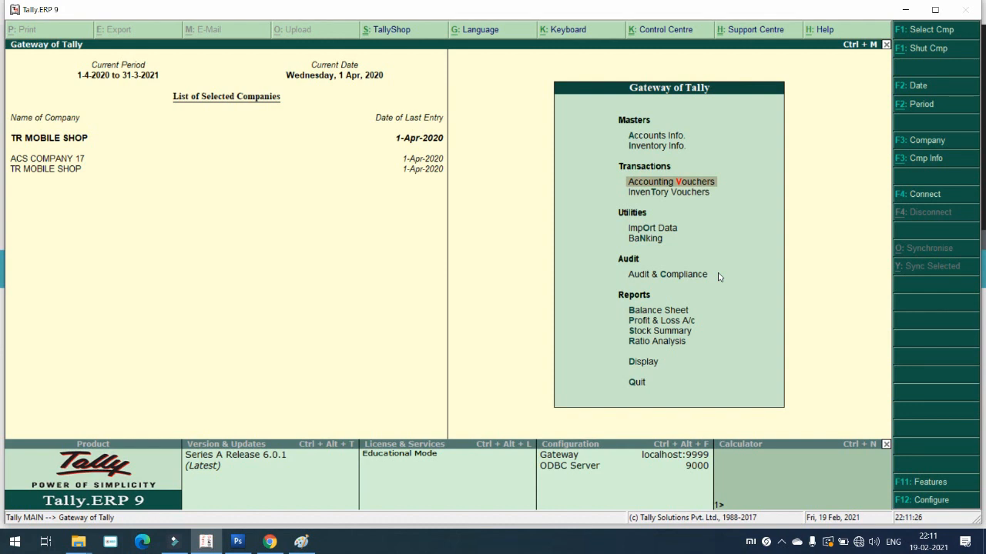
pyautogui.press('Return')
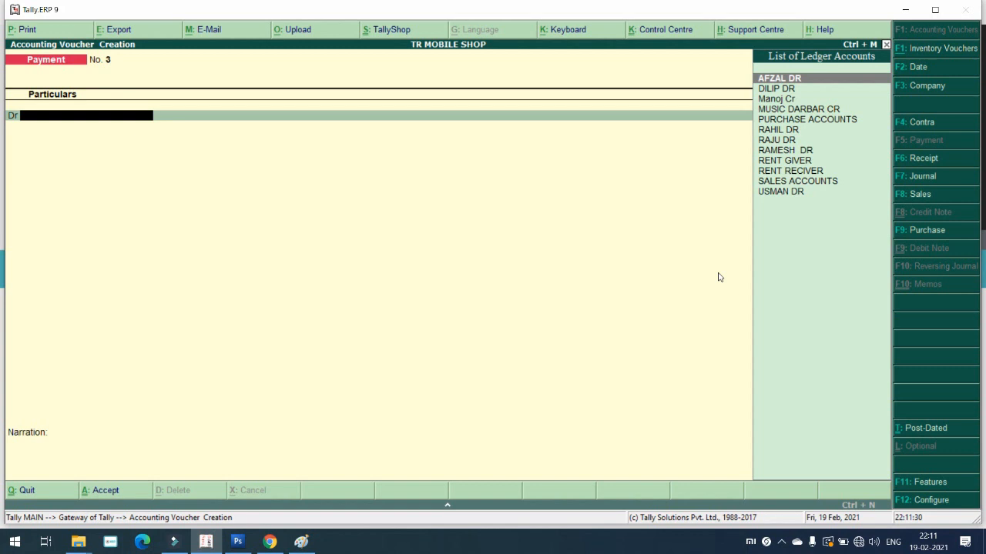
pyautogui.press('F8')
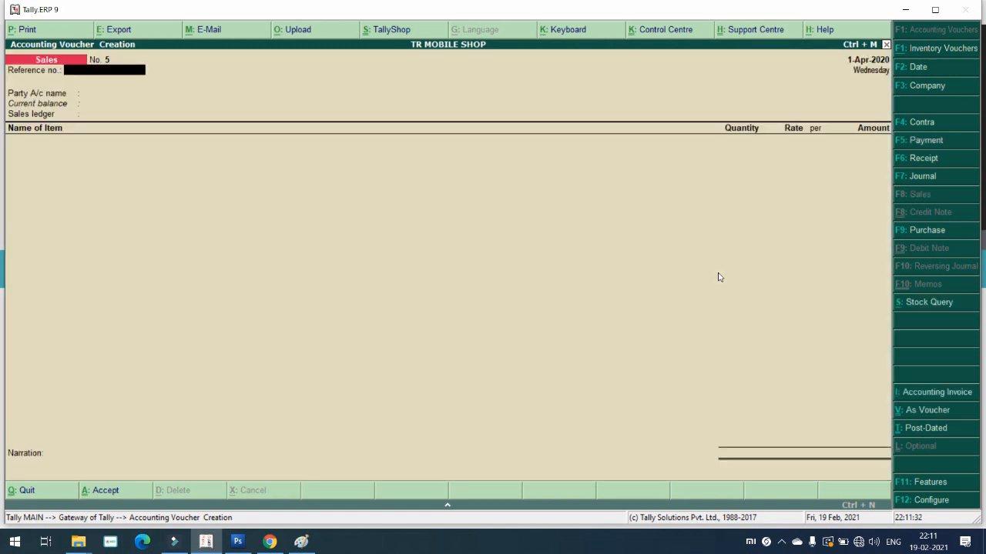
pyautogui.write('5')
pyautogui.press('Return')
pyautogui.press('Down')
pyautogui.press('Down')
pyautogui.press('Down')
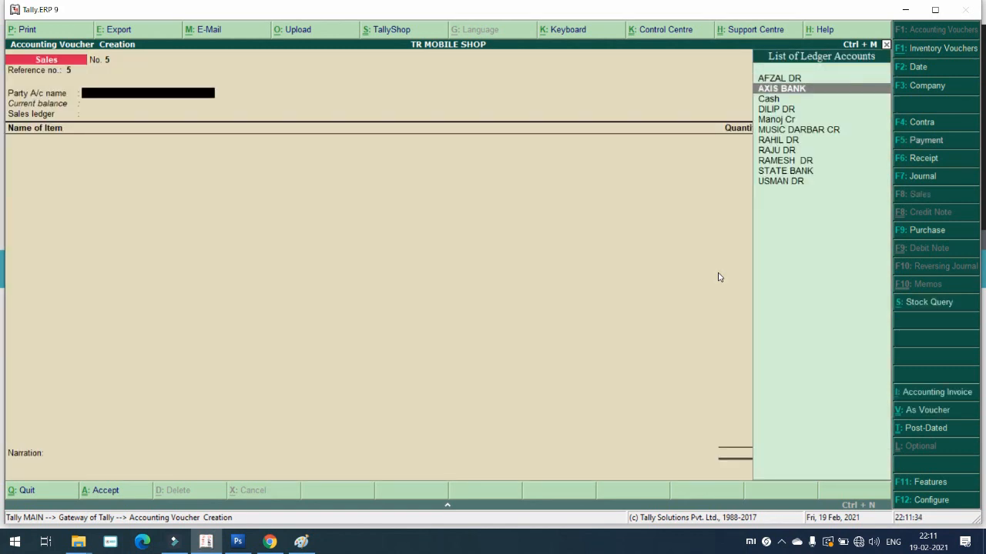
pyautogui.press('Up')
pyautogui.press('Up')
pyautogui.press('Up')
pyautogui.press('Return')
pyautogui.press('Return')
pyautogui.press('Return')
pyautogui.press('Return')
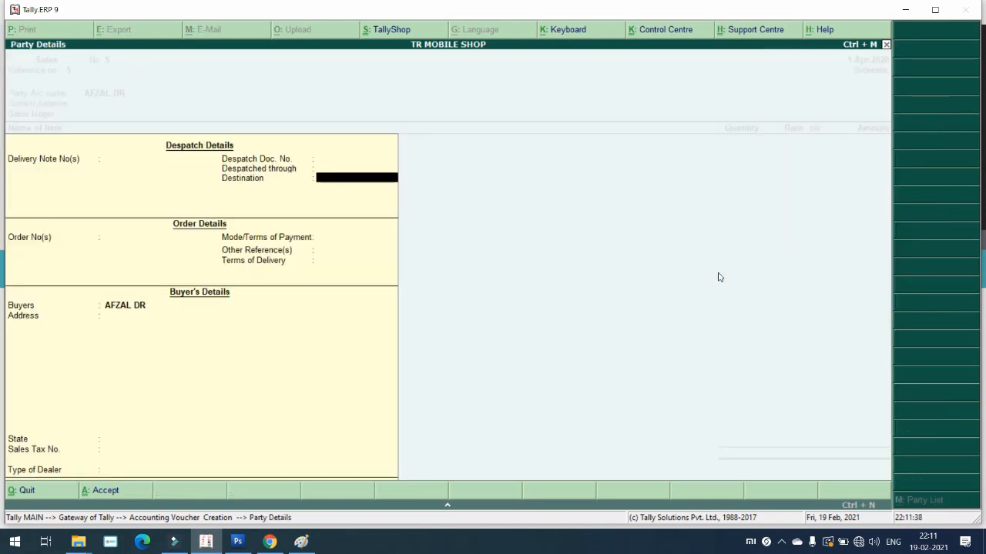
pyautogui.hotkey('ctrl', 'a')
pyautogui.press('Return')
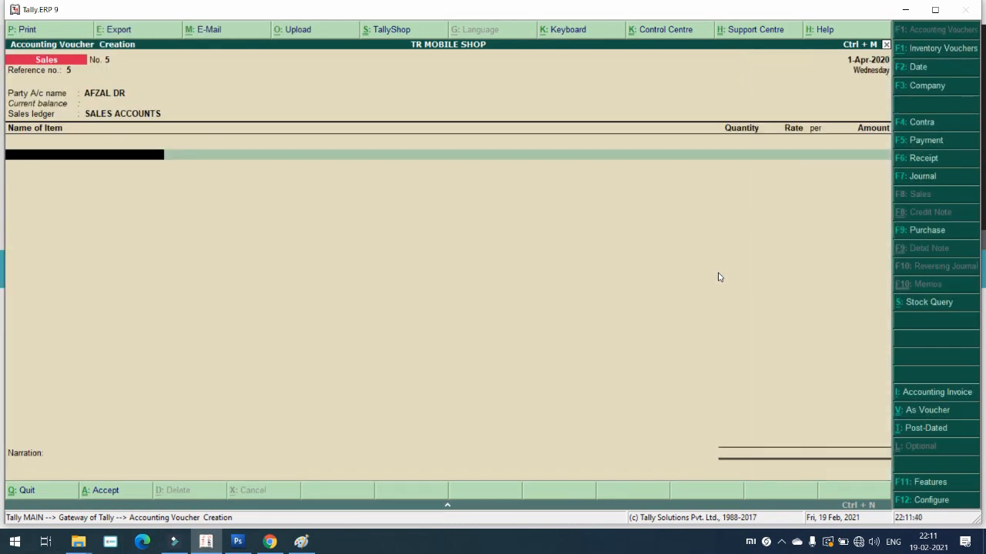
# Step: Sell 20 PCS MOUSE from ACS GODOWN at the default rate
pyautogui.press('Down')
pyautogui.press('Down')
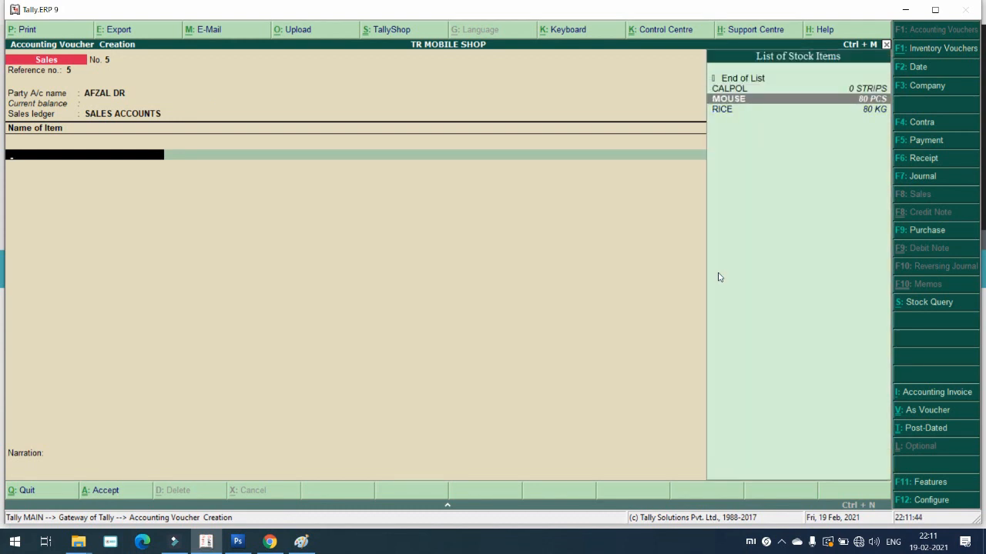
pyautogui.press('Return')
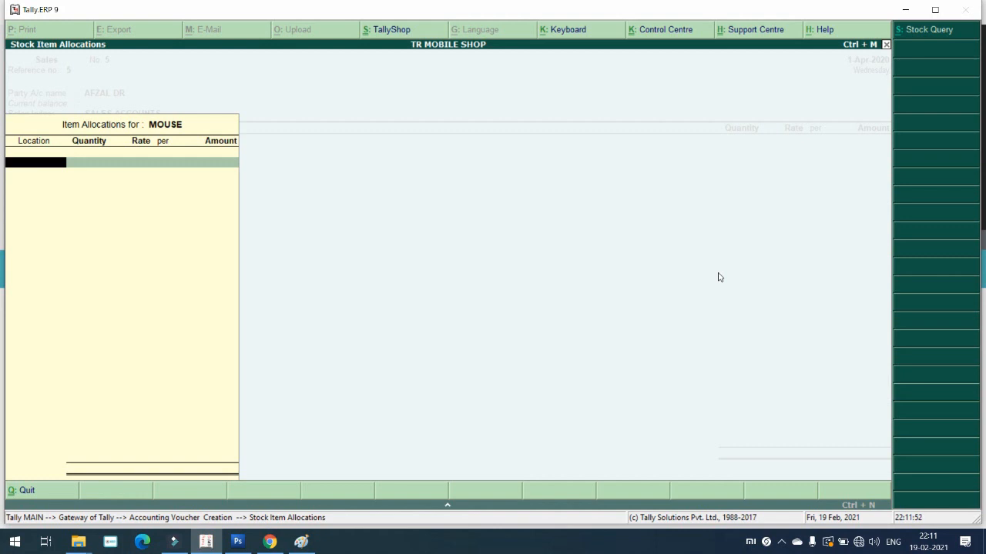
pyautogui.press('space')
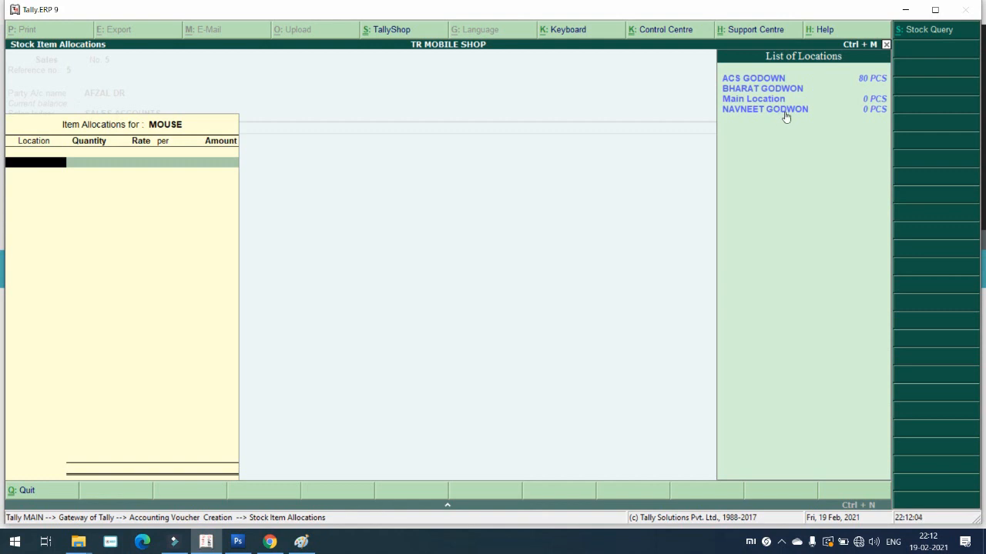
pyautogui.click(857, 82)
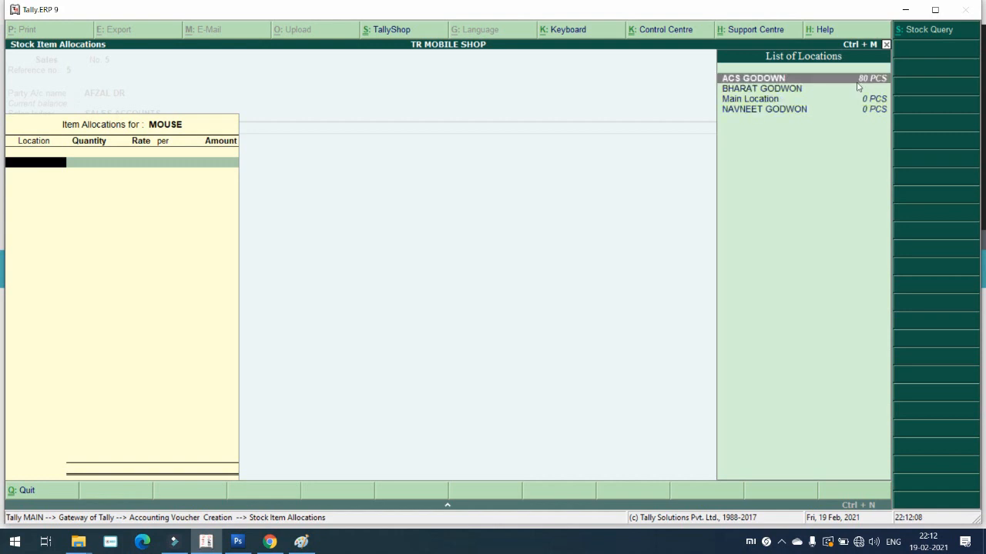
pyautogui.click(858, 87)
pyautogui.write('20')
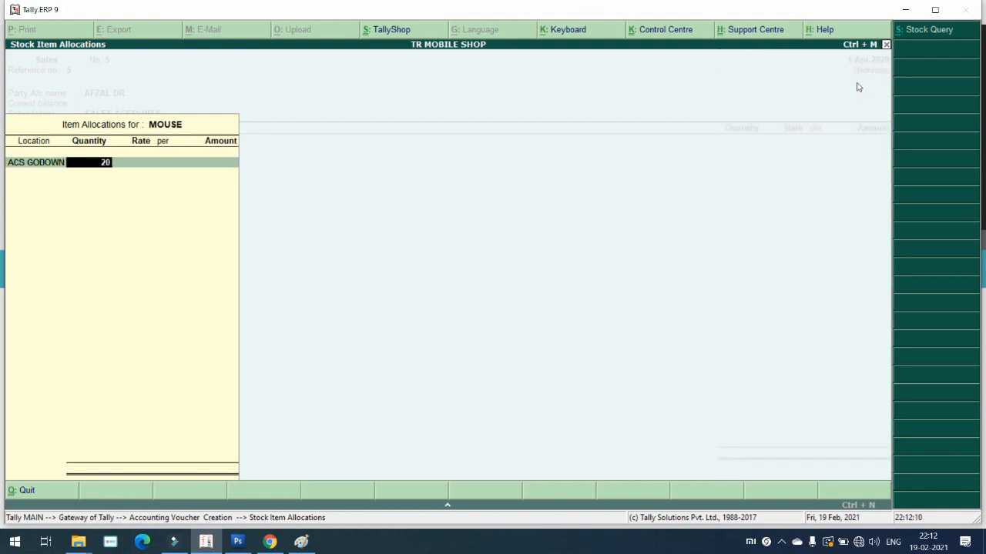
pyautogui.press('Return')
pyautogui.press('Return')
pyautogui.press('Return')
pyautogui.press('Return')
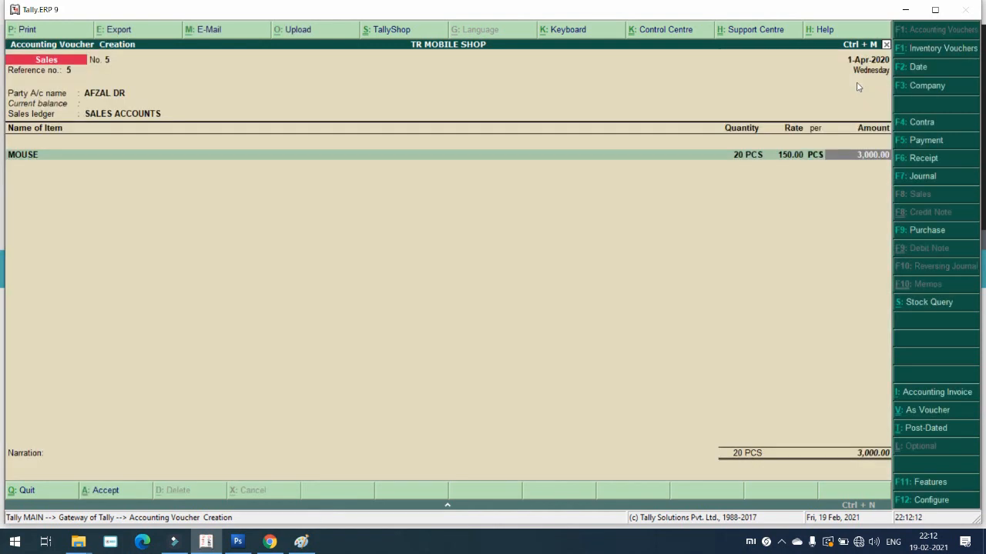
pyautogui.press('Return')
# Step: Sell 20 KG RICE at 25.00 from ACS GODOWN, a 500.00 line
pyautogui.press('Down')
pyautogui.press('Down')
pyautogui.press('Down')
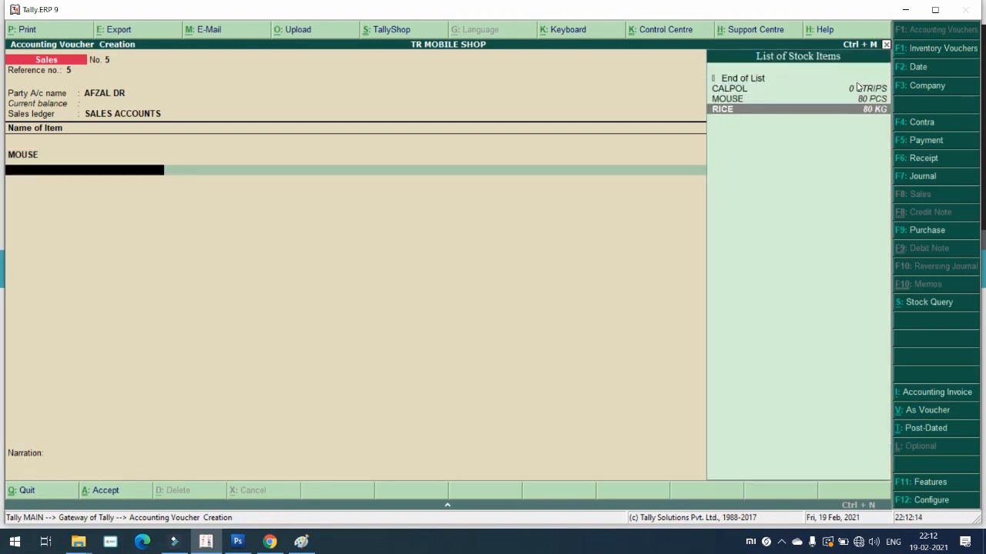
pyautogui.press('Return')
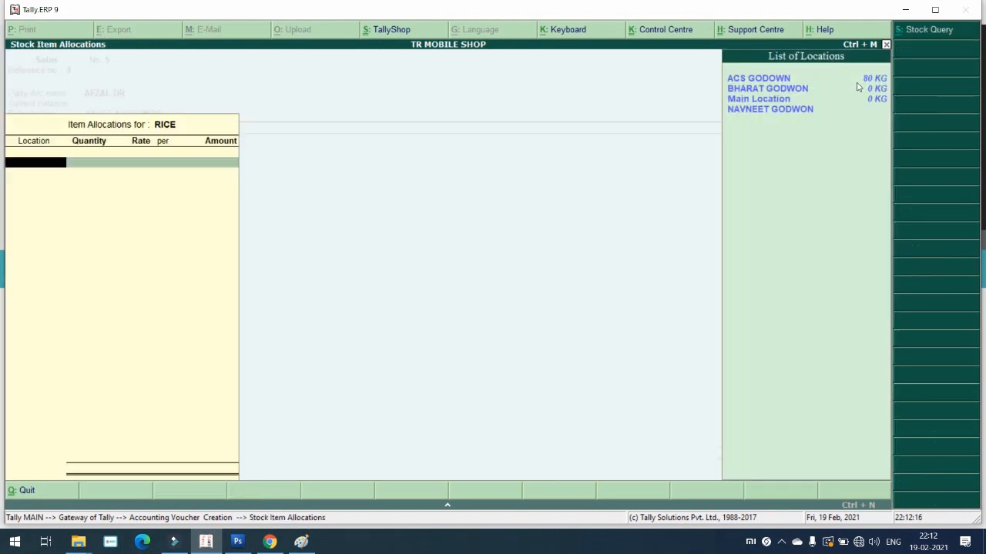
pyautogui.press('Down')
pyautogui.press('Down')
pyautogui.press('Down')
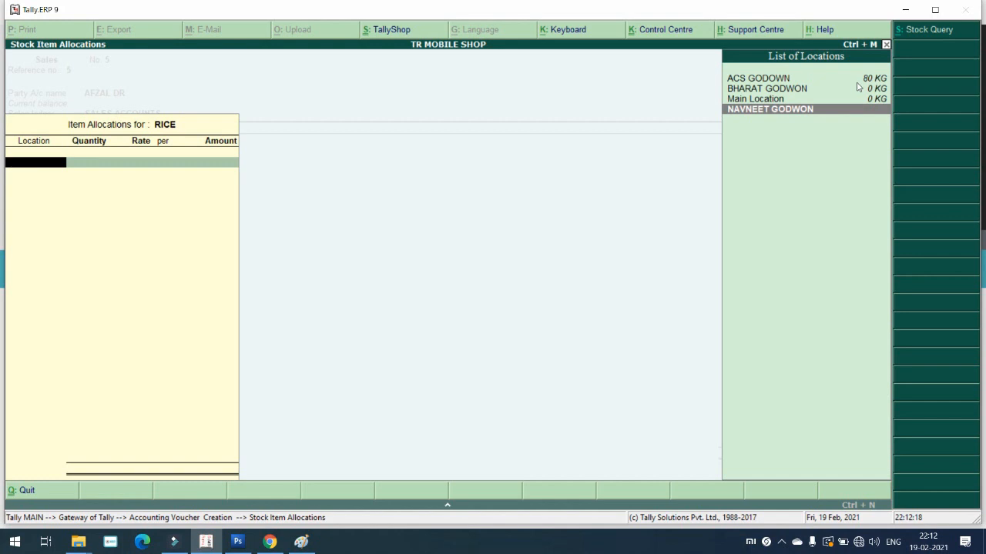
pyautogui.press('Up')
pyautogui.press('Up')
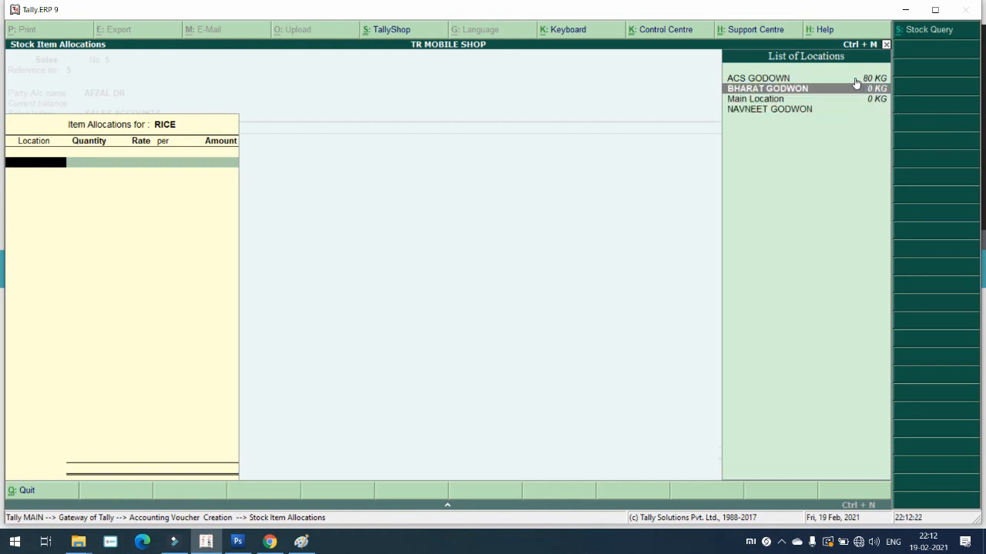
pyautogui.press('Up')
pyautogui.press('Return')
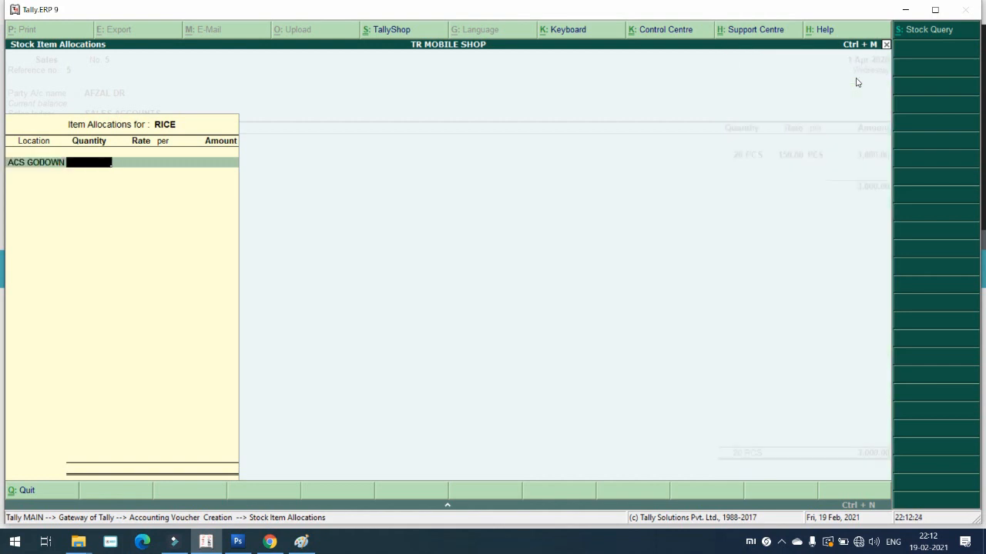
pyautogui.write('20')
pyautogui.press('Return')
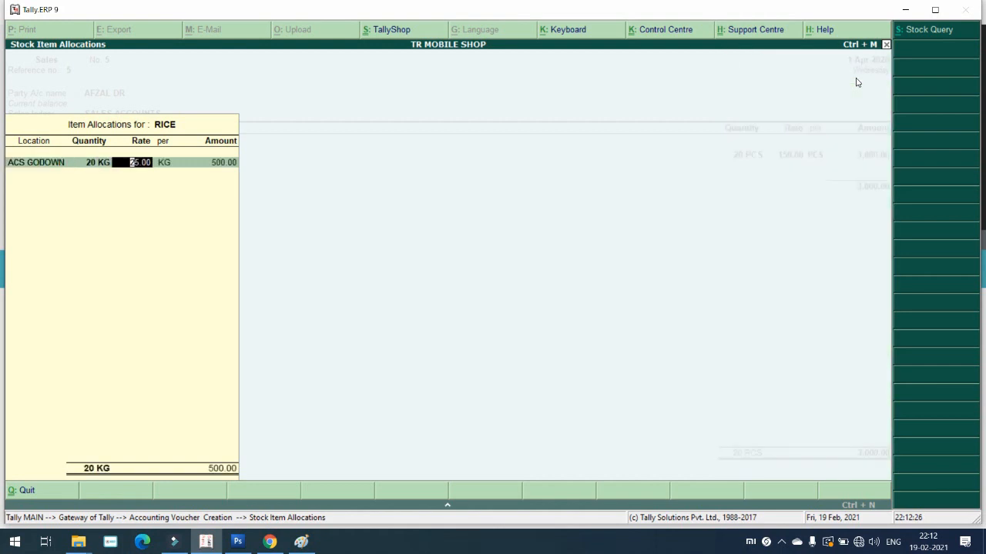
pyautogui.press('Return')
pyautogui.press('Return')
pyautogui.press('Return')
pyautogui.press('Return')
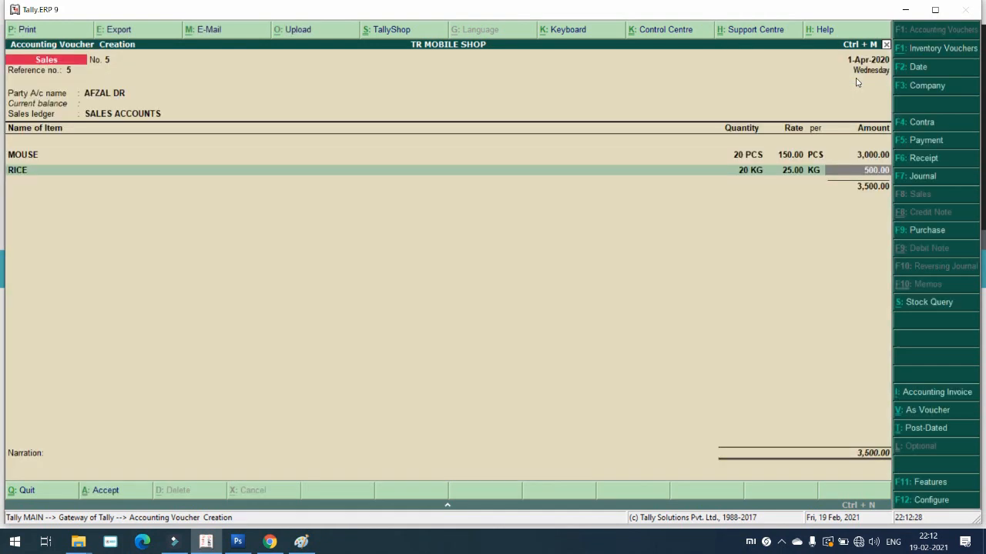
pyautogui.press('Return')
pyautogui.press('Return')
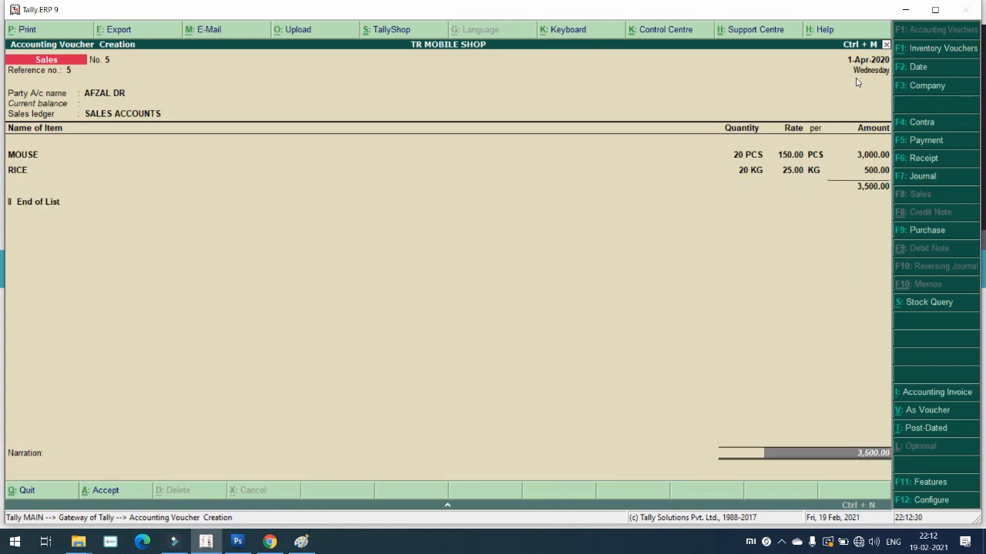
pyautogui.press('Return')
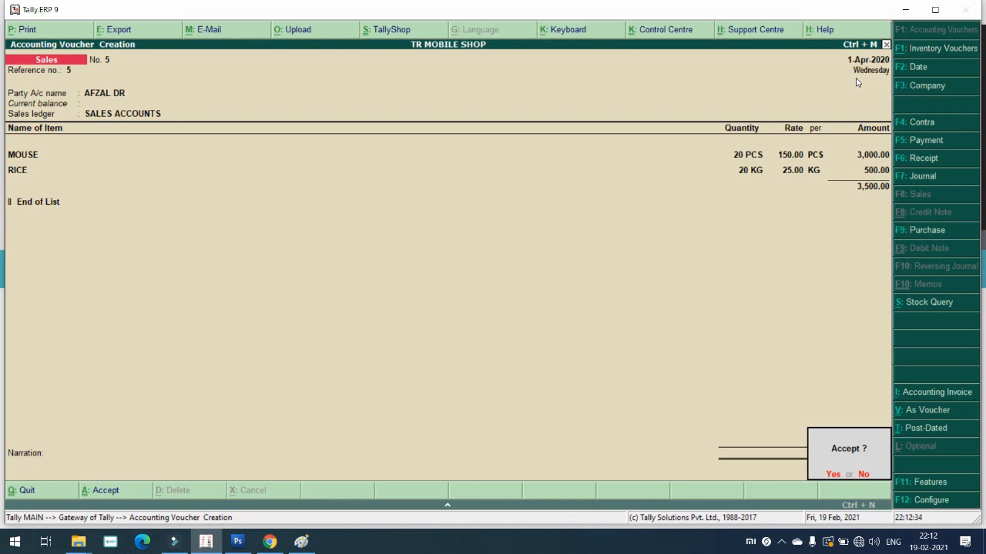
# Step: Save Sales voucher No. 5 for 3,500.00 and return to the Gateway of Tally
pyautogui.press('Return')
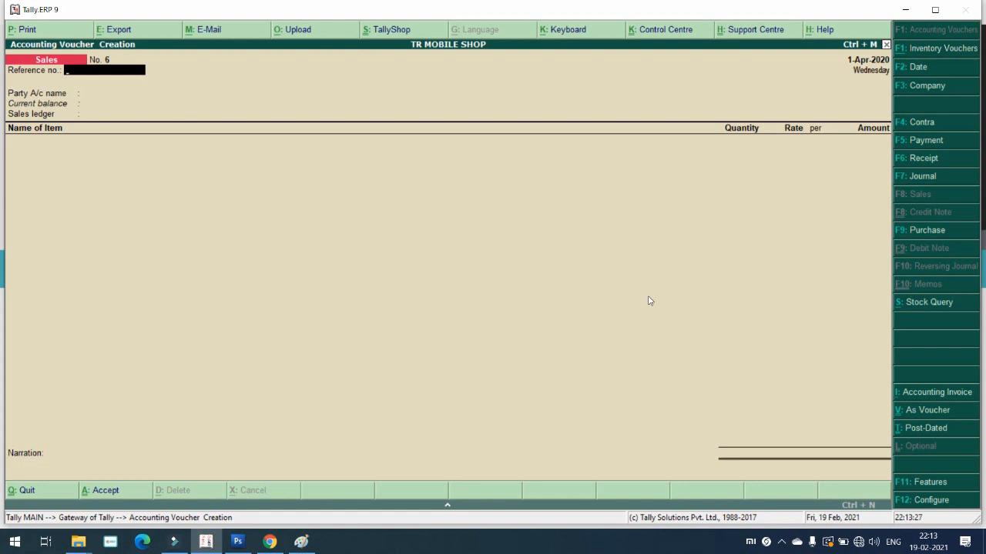
pyautogui.press('Escape')
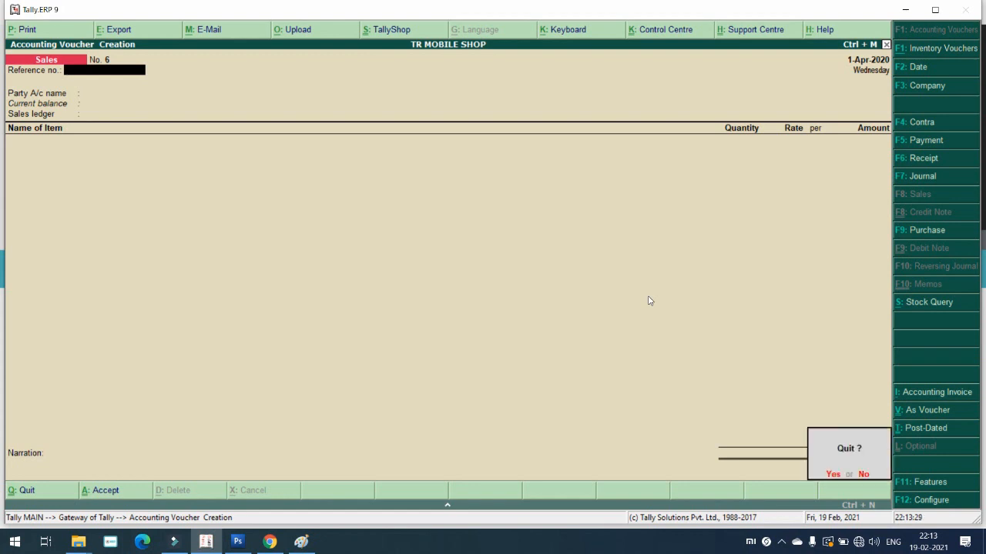
pyautogui.press('Escape')
pyautogui.press('Down')
pyautogui.press('Down')
pyautogui.press('Down')
pyautogui.press('Down')
pyautogui.press('Down')
pyautogui.press('Down')
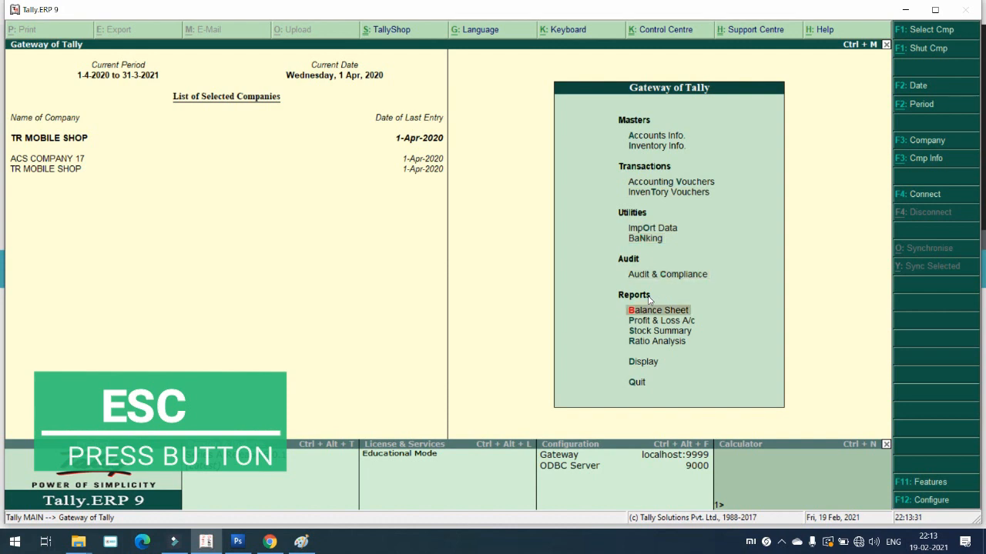
# Step: Display the Location Summary for ACS GODOWN under Statements of Inventory
pyautogui.press('Return')
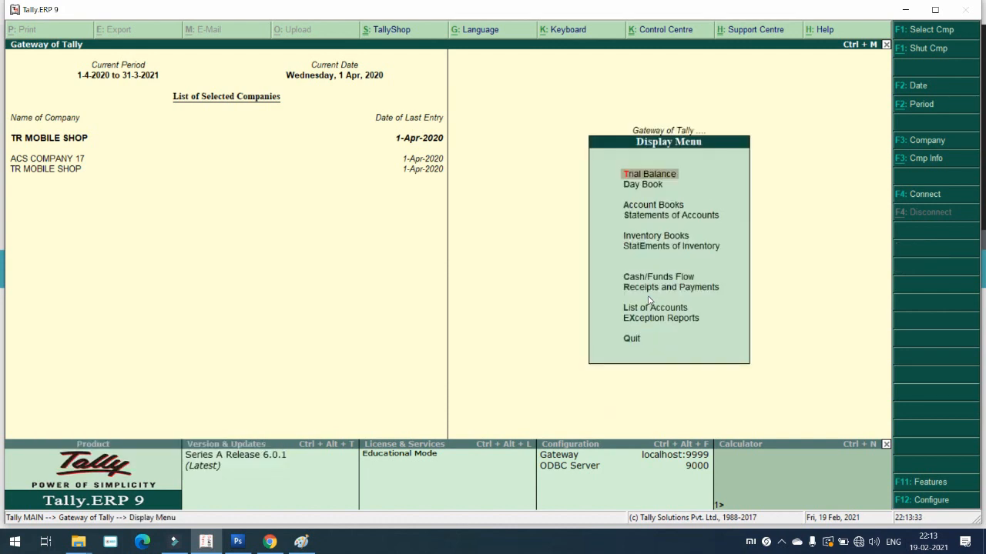
pyautogui.press('Down')
pyautogui.press('Down')
pyautogui.press('Down')
pyautogui.press('Down')
pyautogui.press('Down')
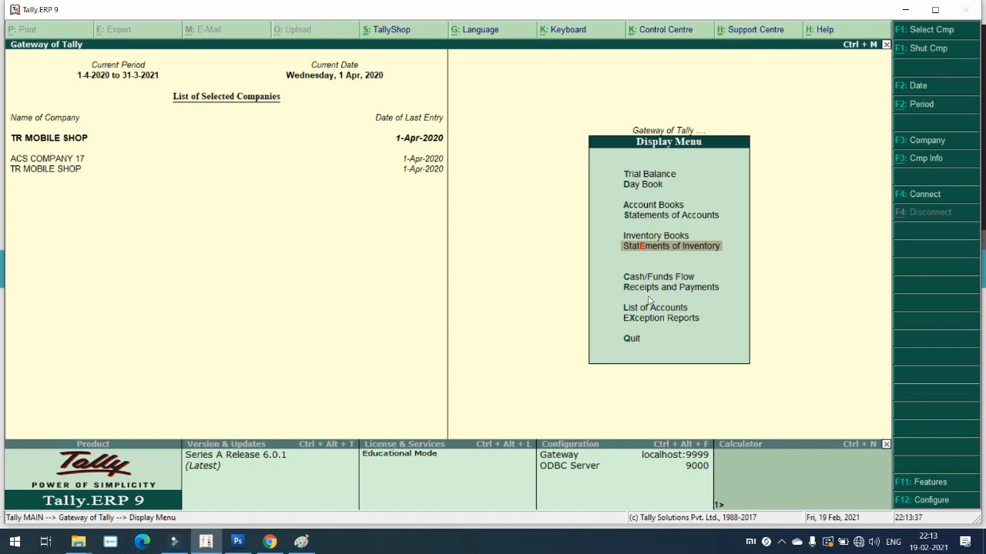
pyautogui.press('Return')
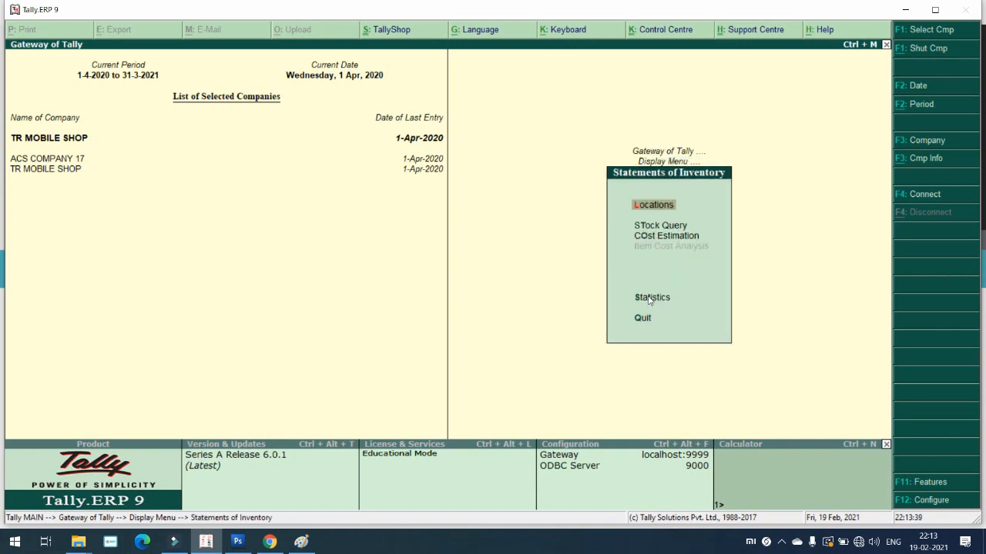
pyautogui.press('Down')
pyautogui.press('Up')
pyautogui.press('Return')
pyautogui.press('Down')
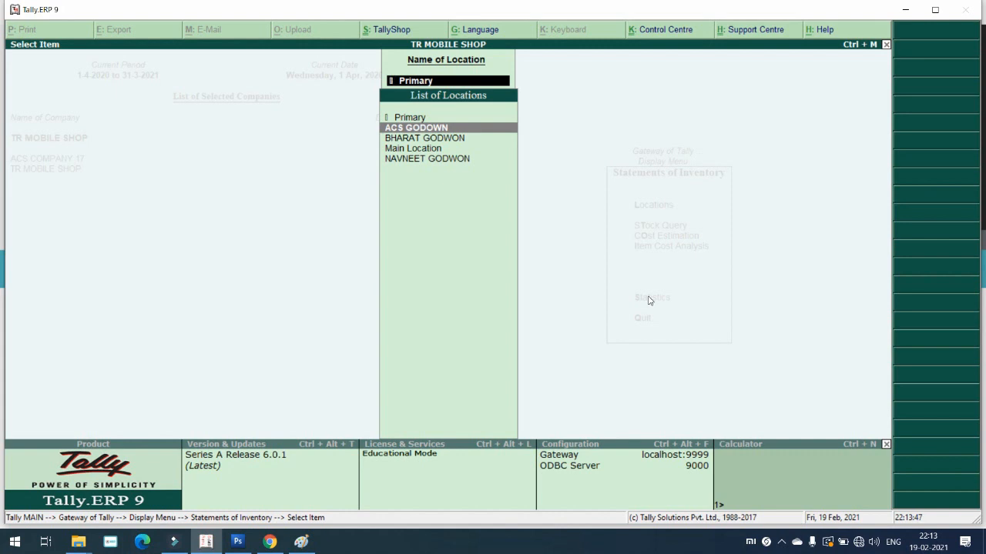
pyautogui.press('Return')
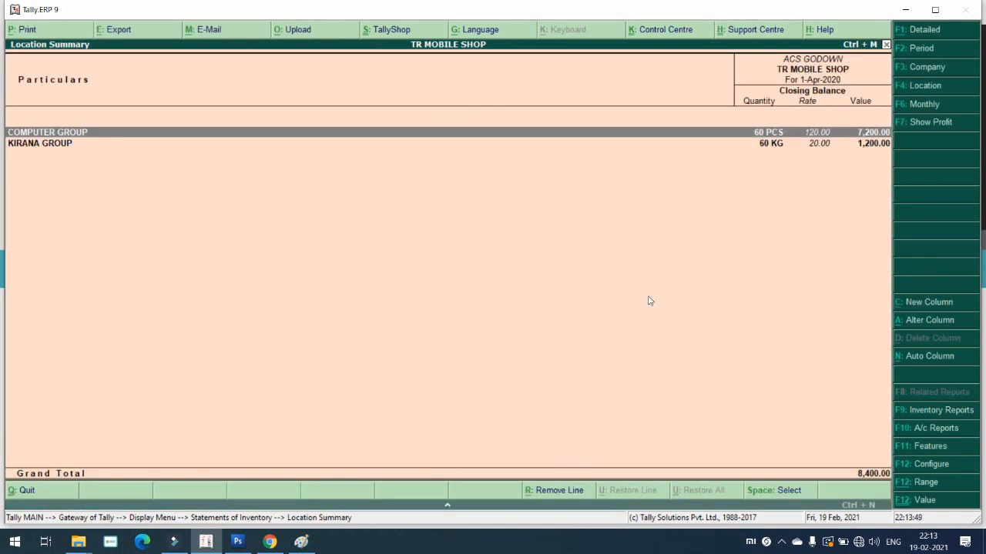
pyautogui.press('Return')
pyautogui.press('Escape')
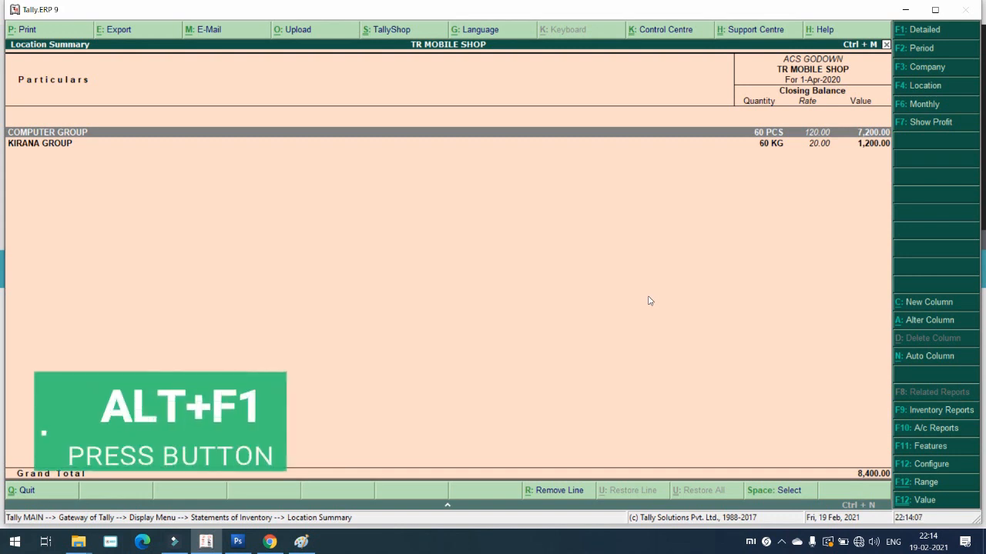
# Step: Expand the ACS GODOWN summary into MOUSE and RICE, then leave the location reports
pyautogui.hotkey('alt', 'F1')
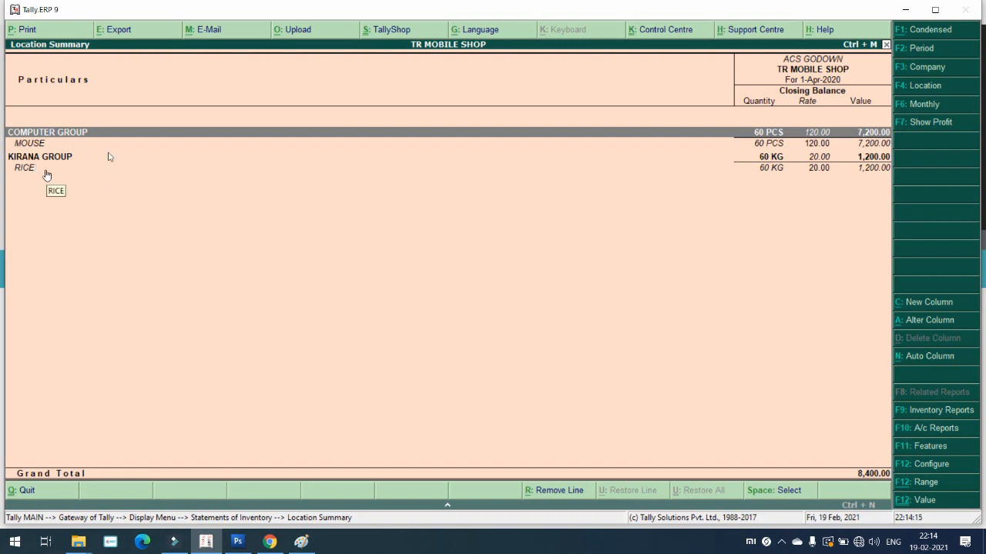
pyautogui.press('F4')
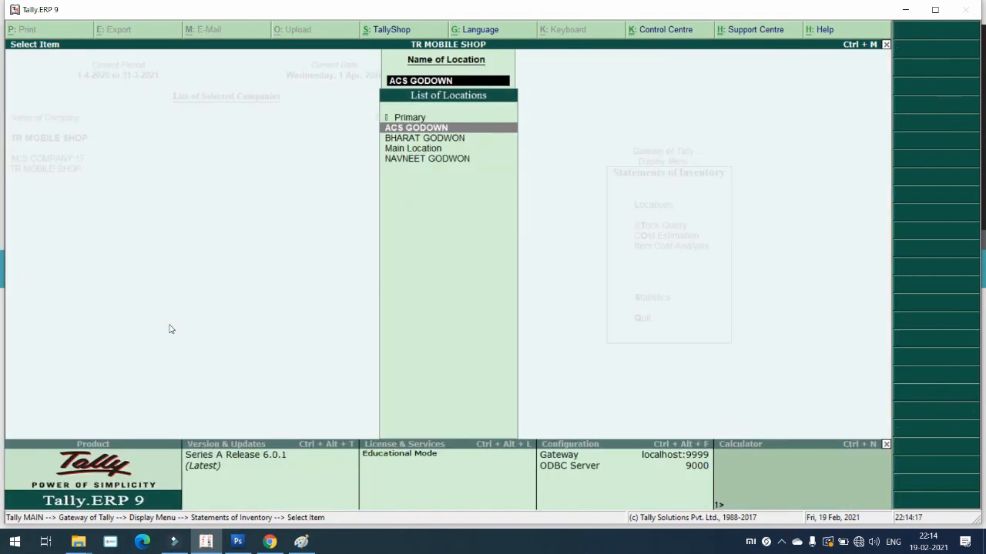
pyautogui.press('Escape')
pyautogui.press('Escape')
pyautogui.press('Escape')
pyautogui.press('Escape')
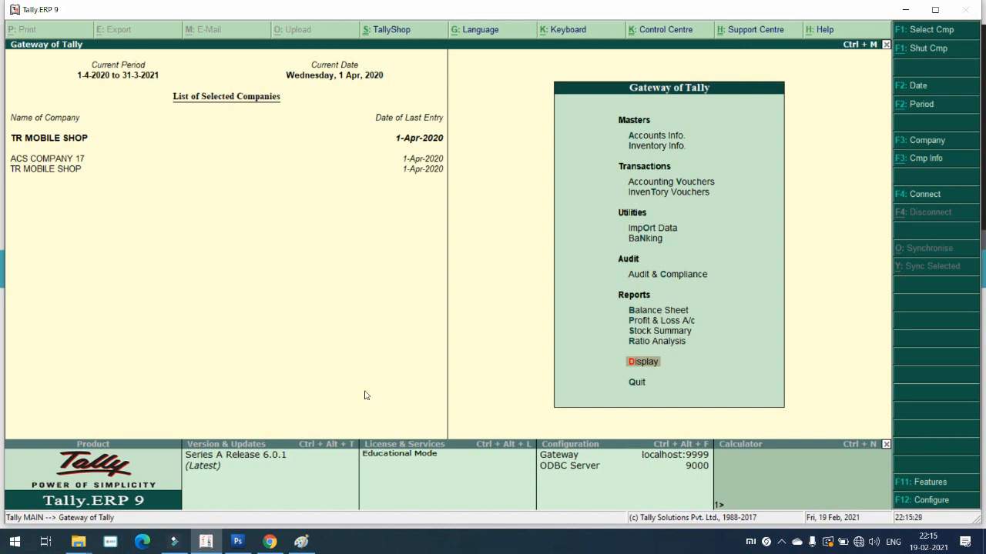
pyautogui.press('Up')
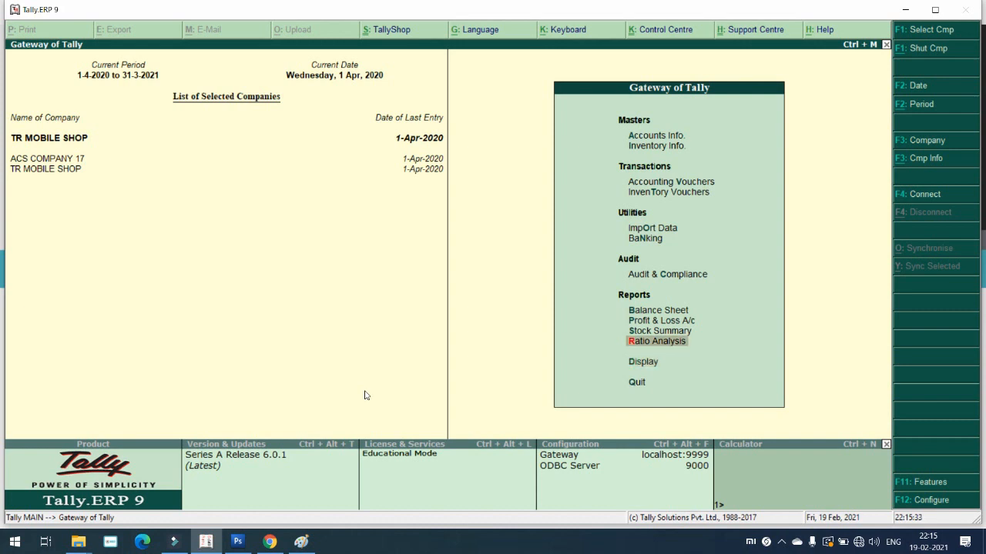
pyautogui.press('Up')
pyautogui.press('Up')
pyautogui.press('Down')
pyautogui.press('Down')
pyautogui.press('Down')
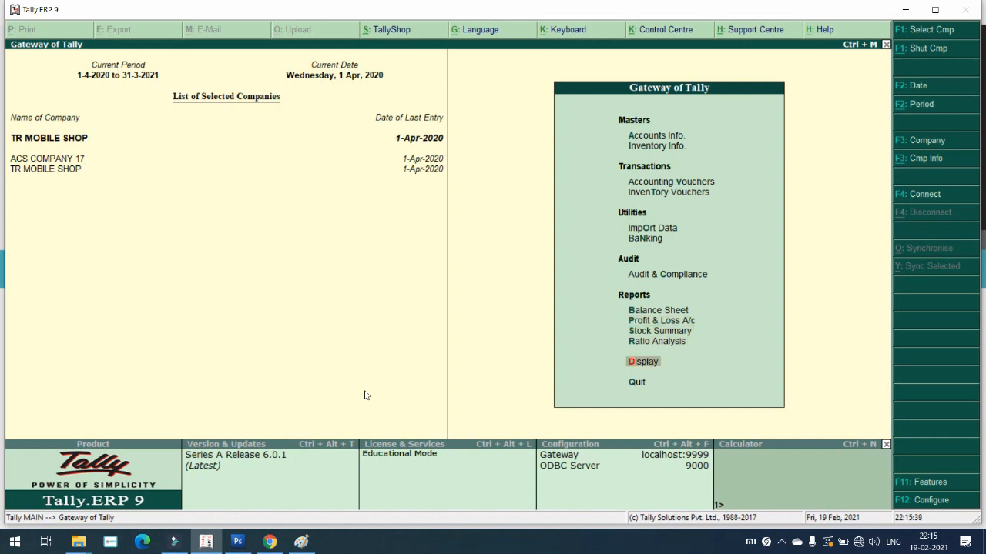
pyautogui.press('Return')
pyautogui.press('Down')
pyautogui.press('Down')
pyautogui.press('Down')
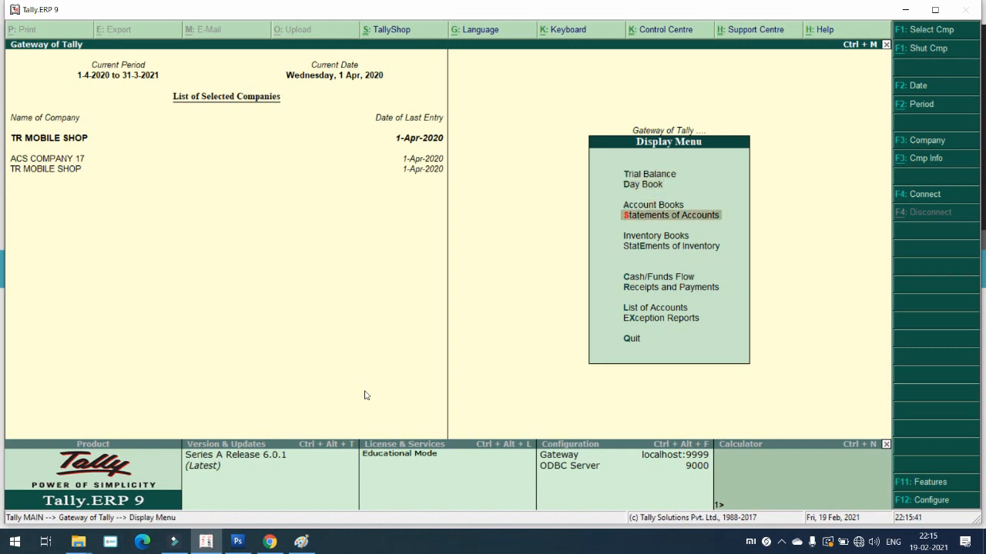
pyautogui.press('Return')
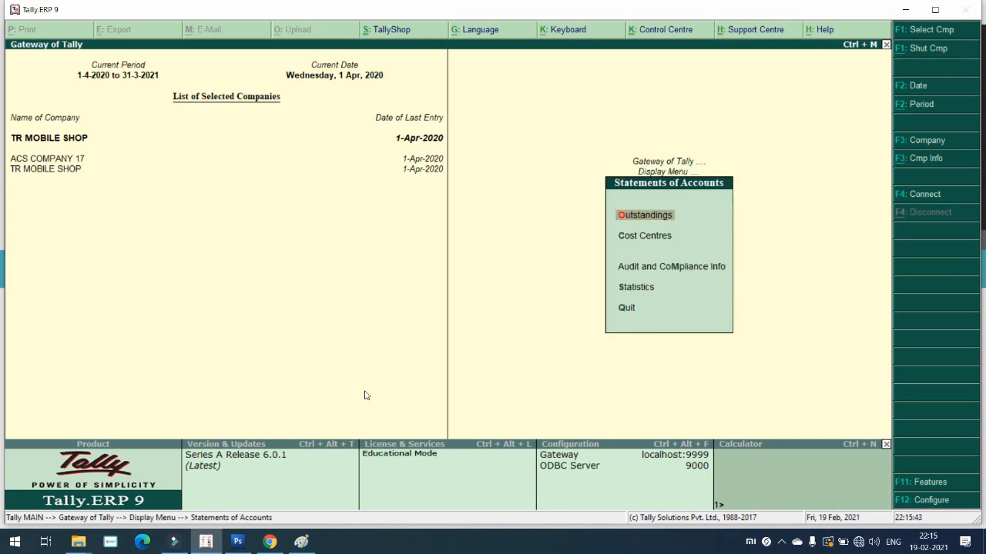
pyautogui.press('Return')
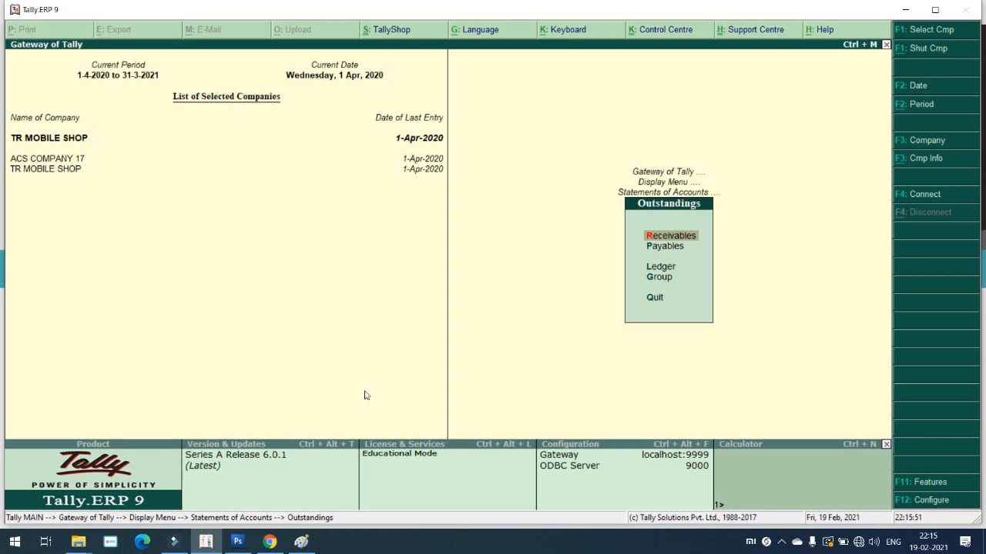
pyautogui.press('Down')
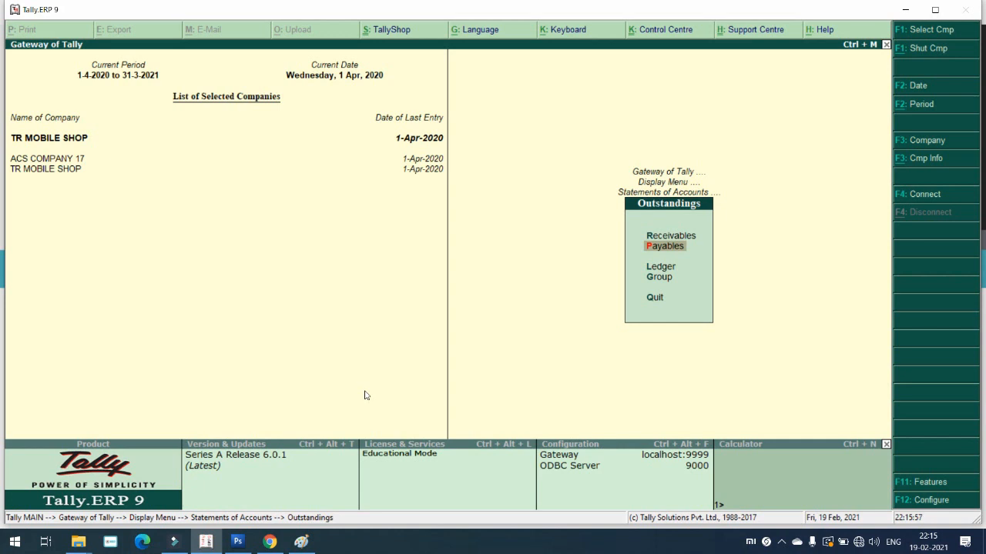
pyautogui.press('Return')
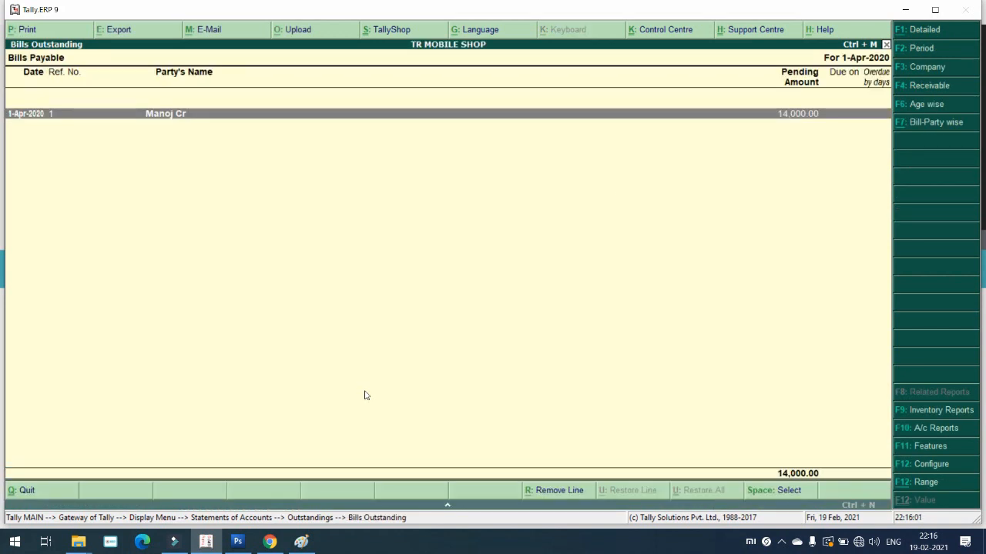
pyautogui.press('Escape')
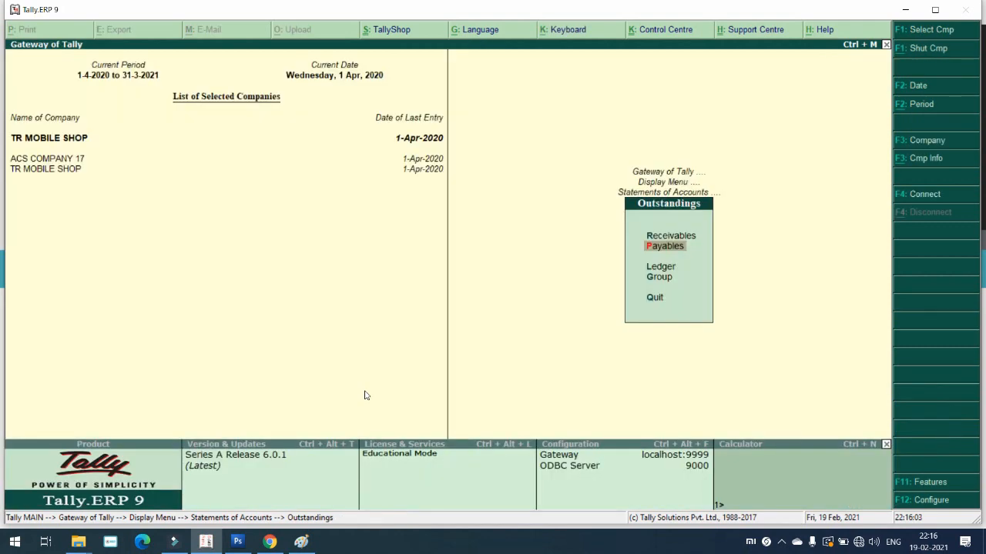
pyautogui.press('Up')
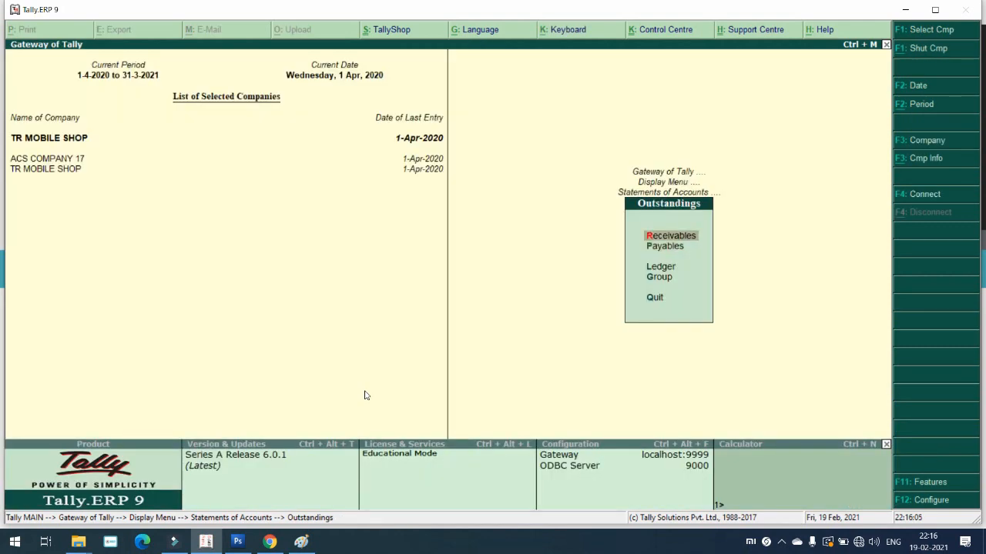
pyautogui.press('Return')
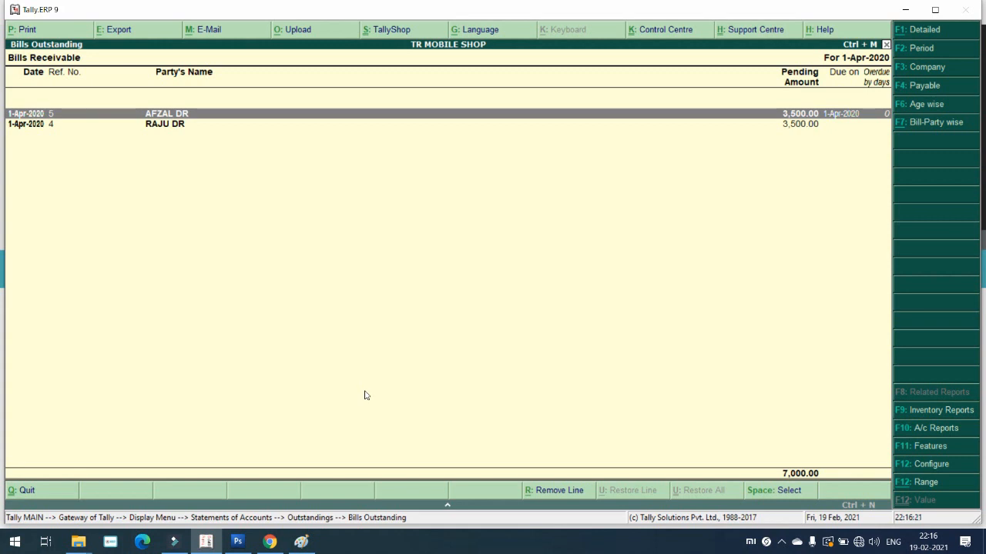
pyautogui.press('Escape')
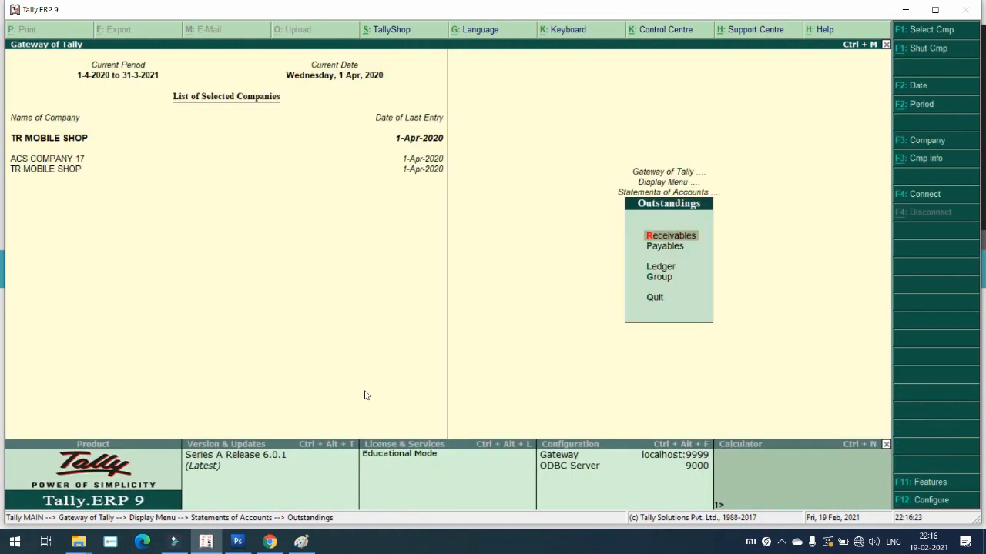
pyautogui.press('Down')
pyautogui.press('Return')
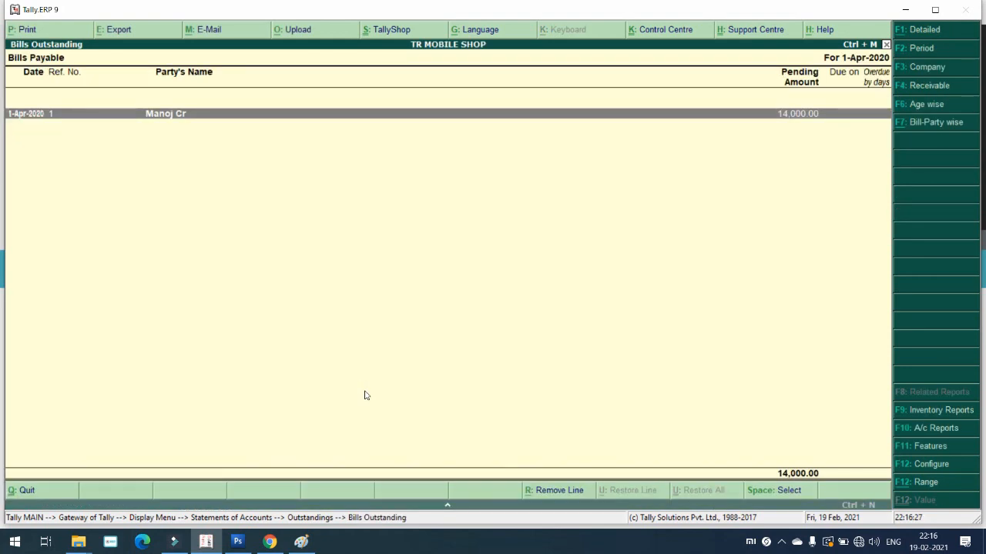
pyautogui.press('Escape')
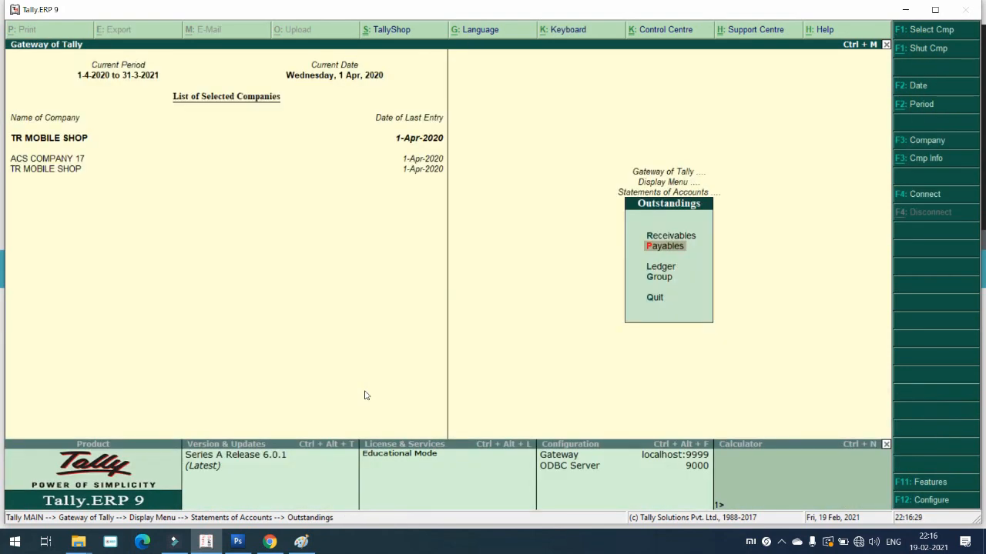
pyautogui.press('Escape')
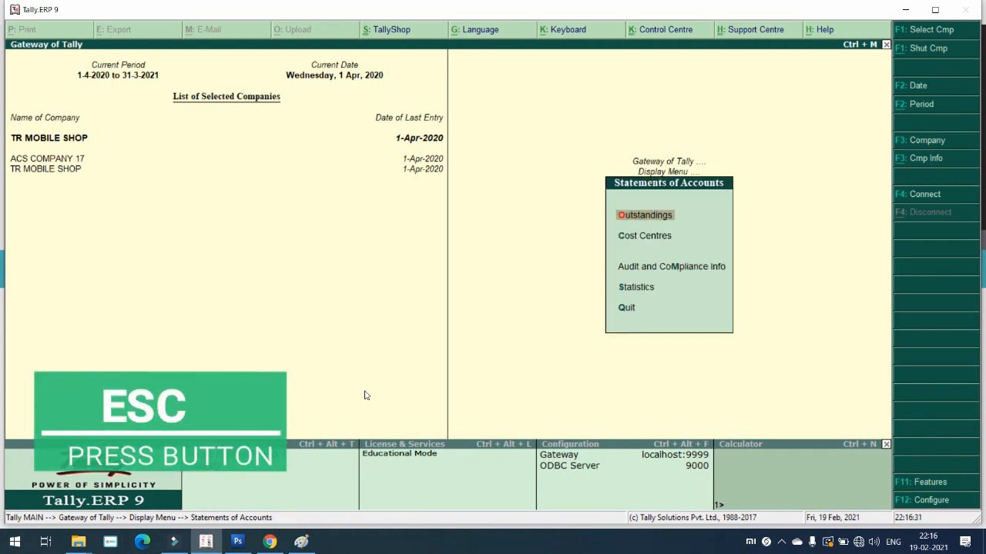
pyautogui.press('Escape')
pyautogui.press('Escape')
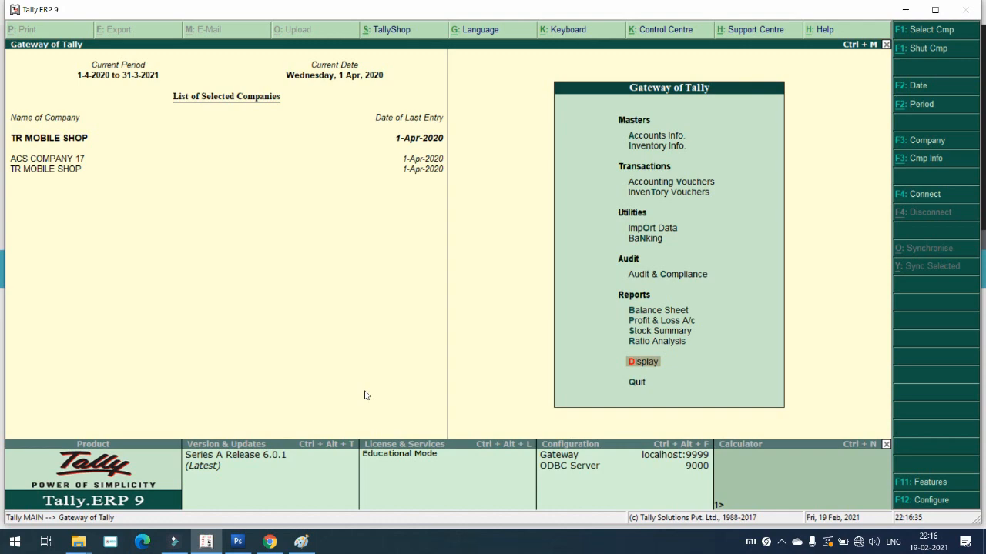
pyautogui.press('Return')
pyautogui.press('Down')
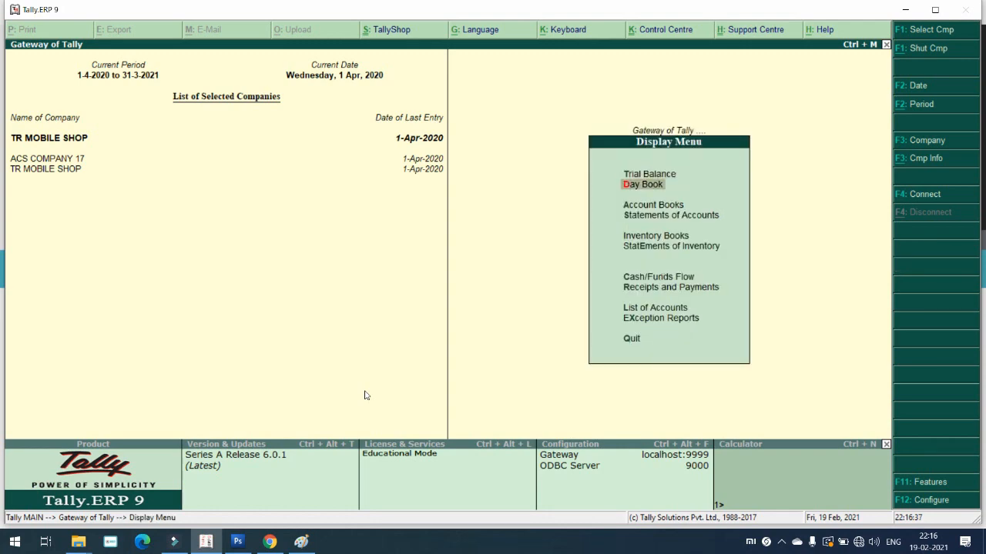
pyautogui.press('Return')
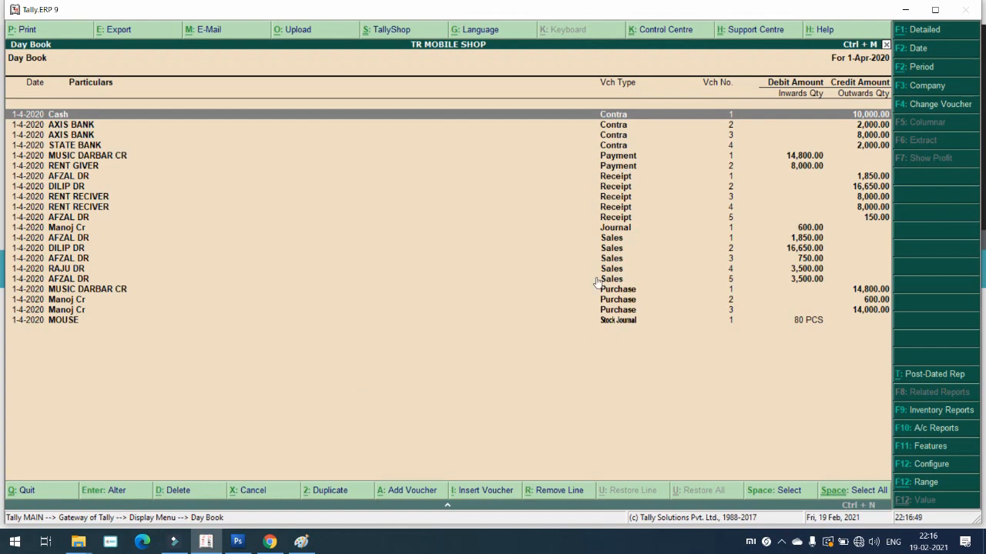
pyautogui.press('Escape')
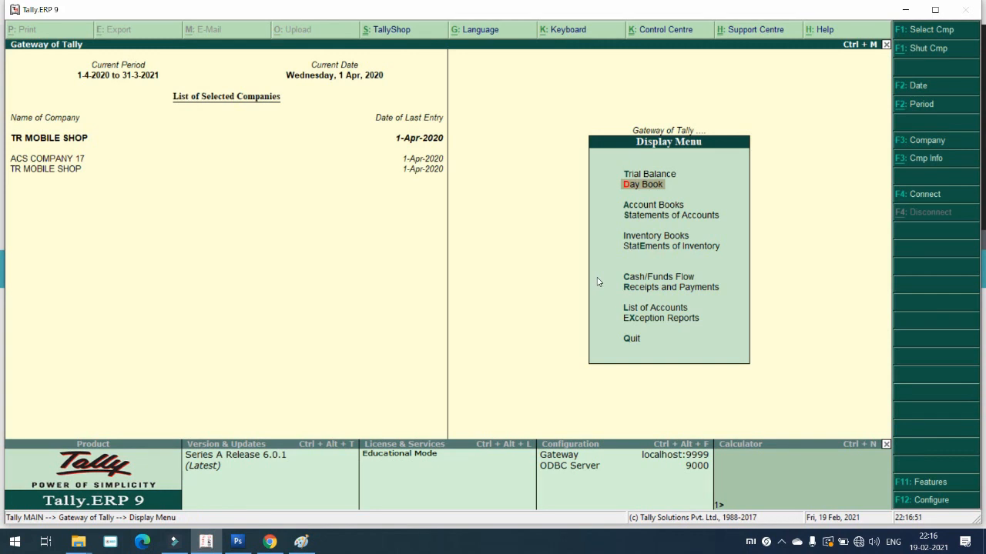
pyautogui.press('Escape')
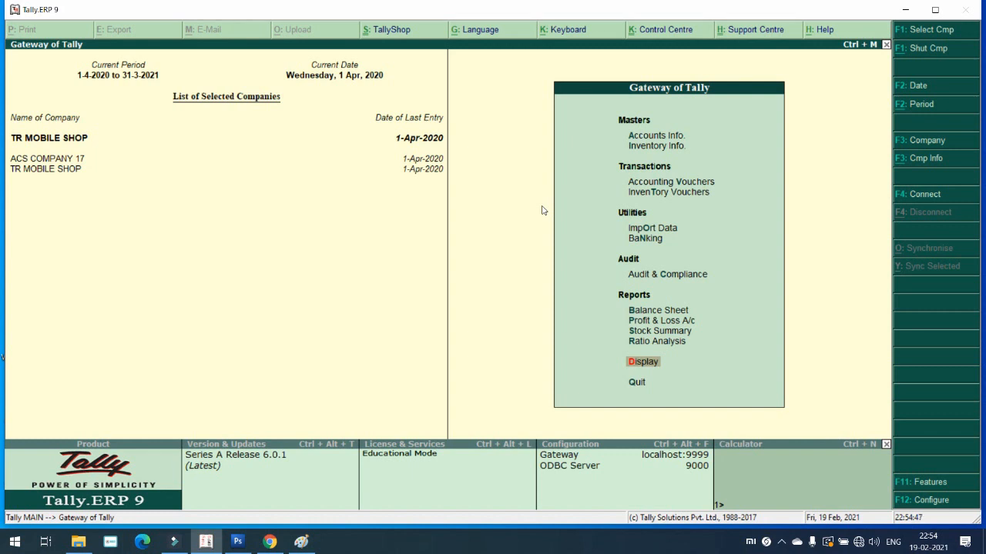
pyautogui.press('Up')
pyautogui.press('Up')
pyautogui.press('Up')
pyautogui.press('Up')
pyautogui.press('Up')
pyautogui.press('Up')
pyautogui.press('Up')
pyautogui.press('Up')
pyautogui.press('Up')
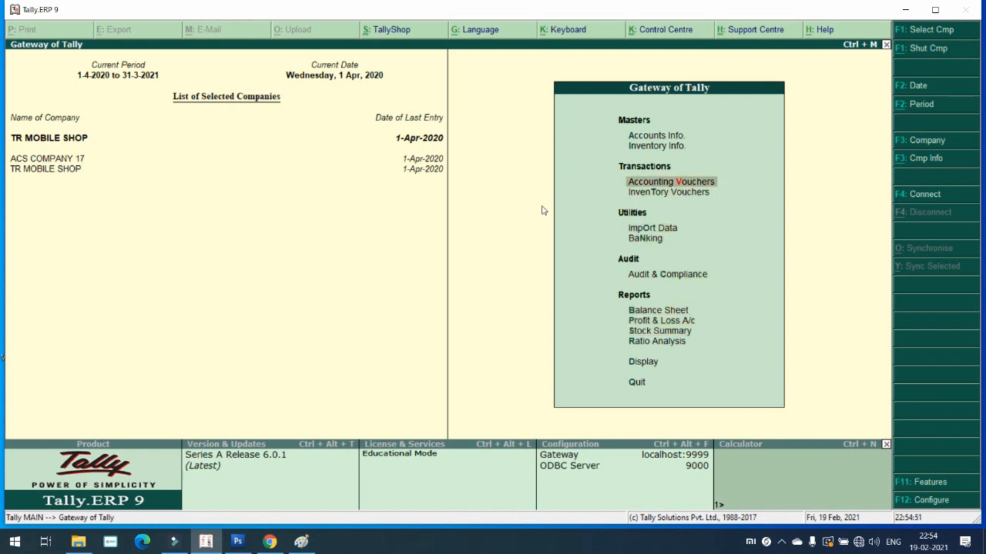
# Step: Set 'Maintain more than one payroll or cost category' to Yes in Accounting Features
pyautogui.press('F11')
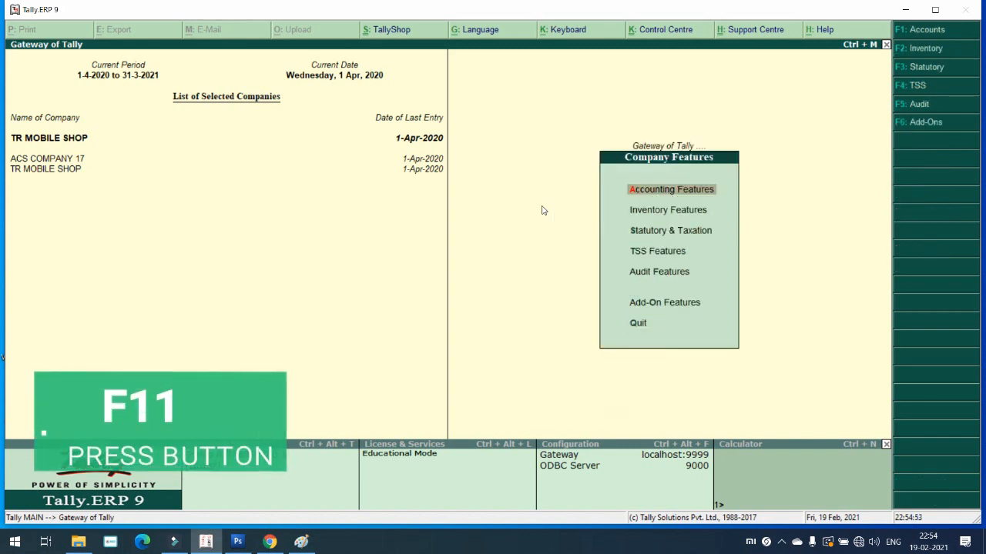
pyautogui.press('F1')
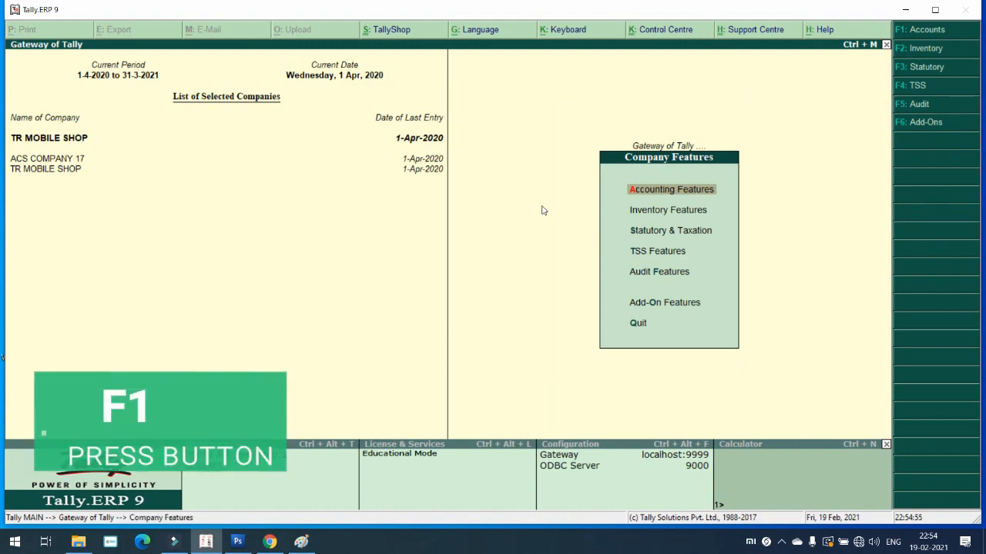
pyautogui.press('Return')
pyautogui.press('Return')
pyautogui.press('Return')
pyautogui.press('Return')
pyautogui.press('Return')
pyautogui.press('Return')
pyautogui.press('Return')
pyautogui.press('Return')
pyautogui.press('Return')
pyautogui.press('Return')
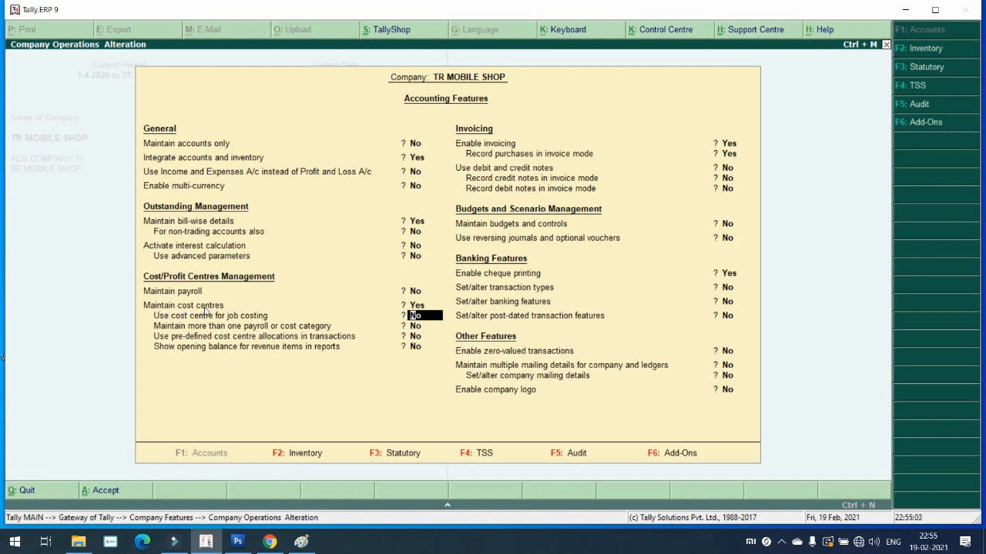
pyautogui.press('Return')
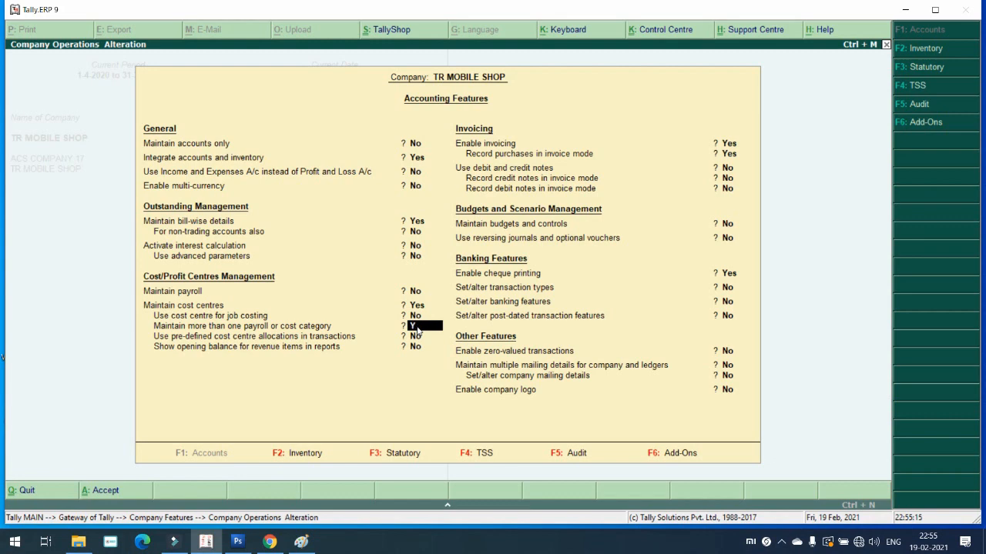
pyautogui.press('y')
pyautogui.press('Return')
pyautogui.press('Return')
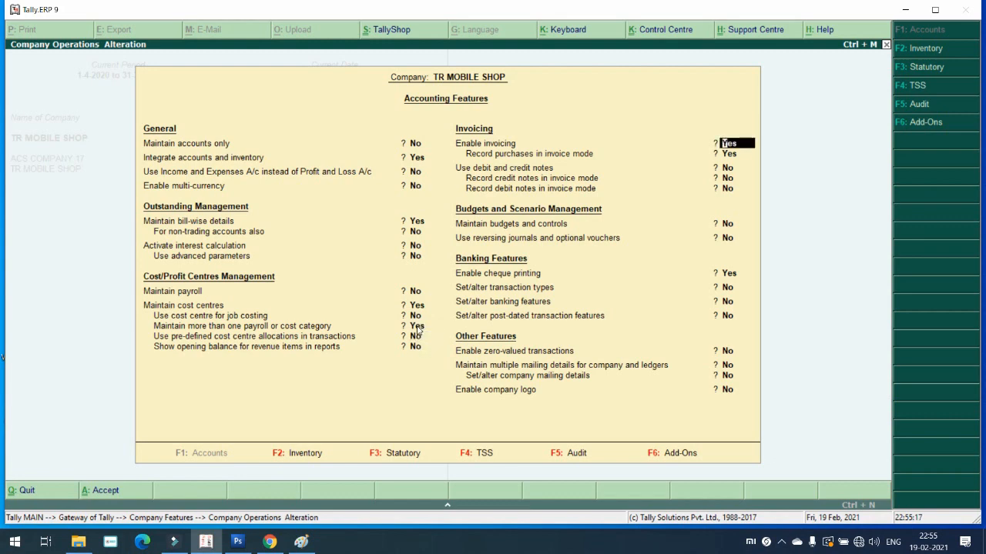
pyautogui.hotkey('ctrl', 'a')
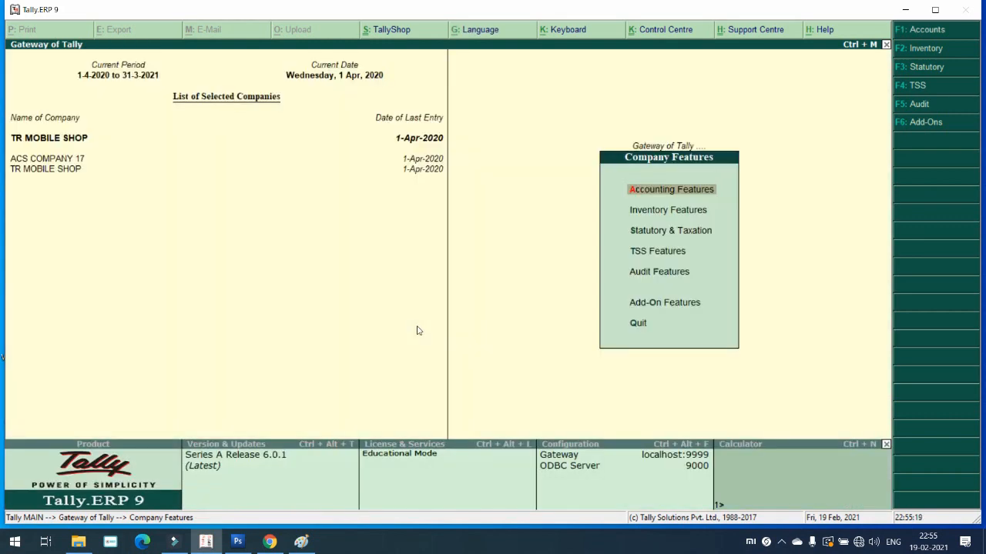
# Step: Create the BRANCH cost category under Accounts Info. > Cost Categories
pyautogui.press('Escape')
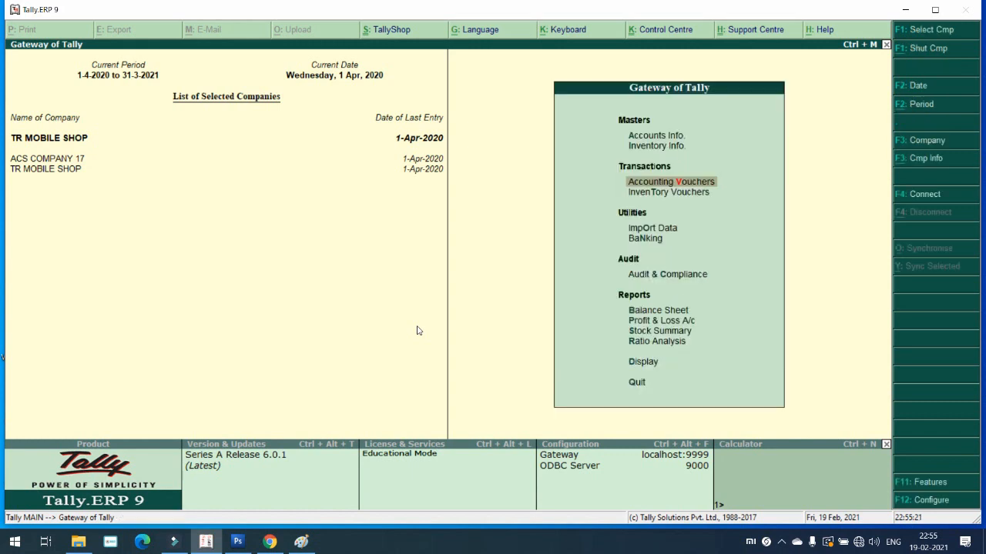
pyautogui.press('Up')
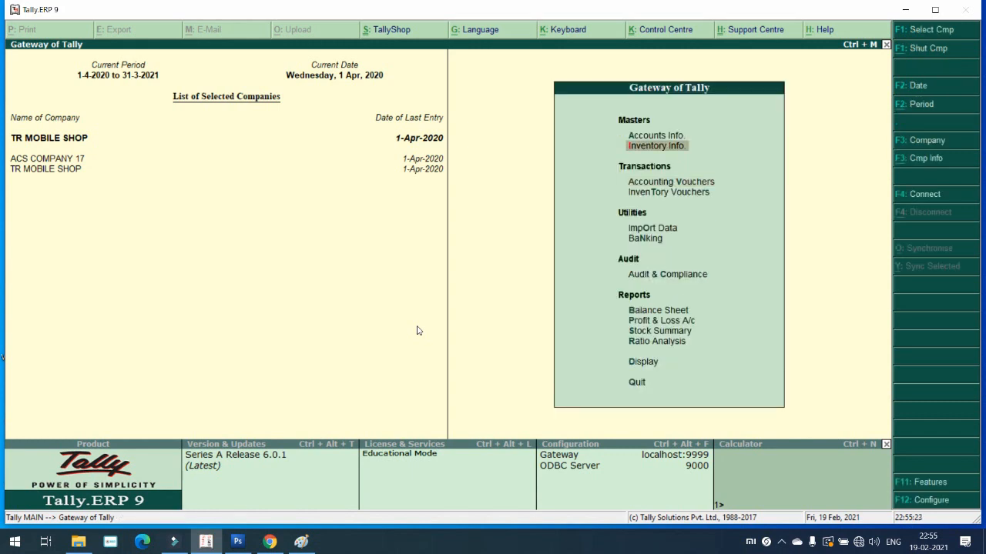
pyautogui.press('Up')
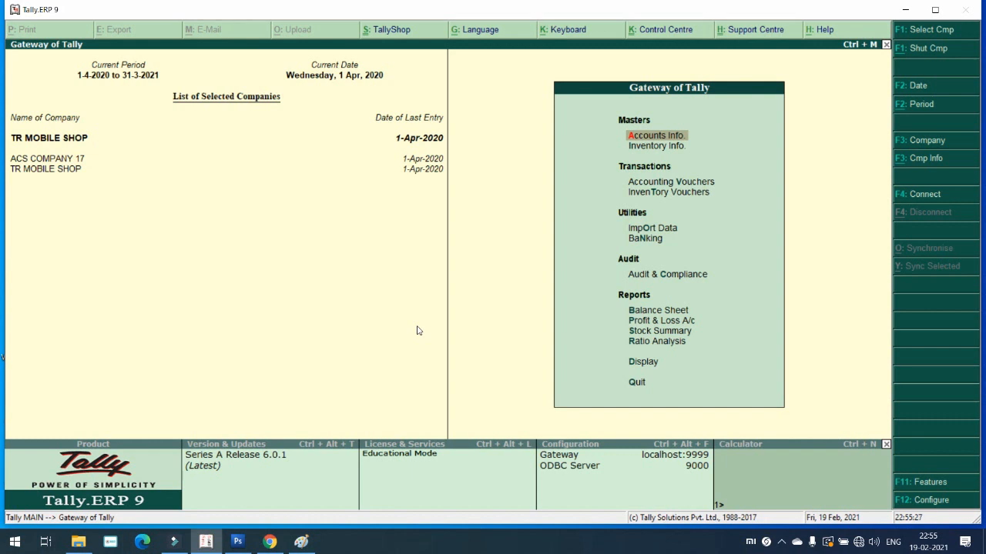
pyautogui.press('Return')
pyautogui.press('Down')
pyautogui.press('Down')
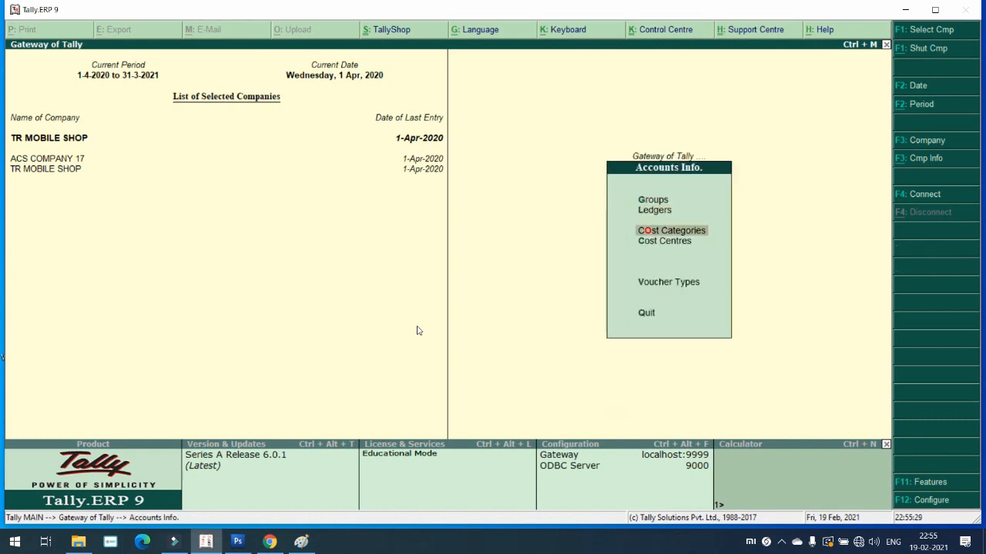
pyautogui.press('Return')
pyautogui.press('Return')
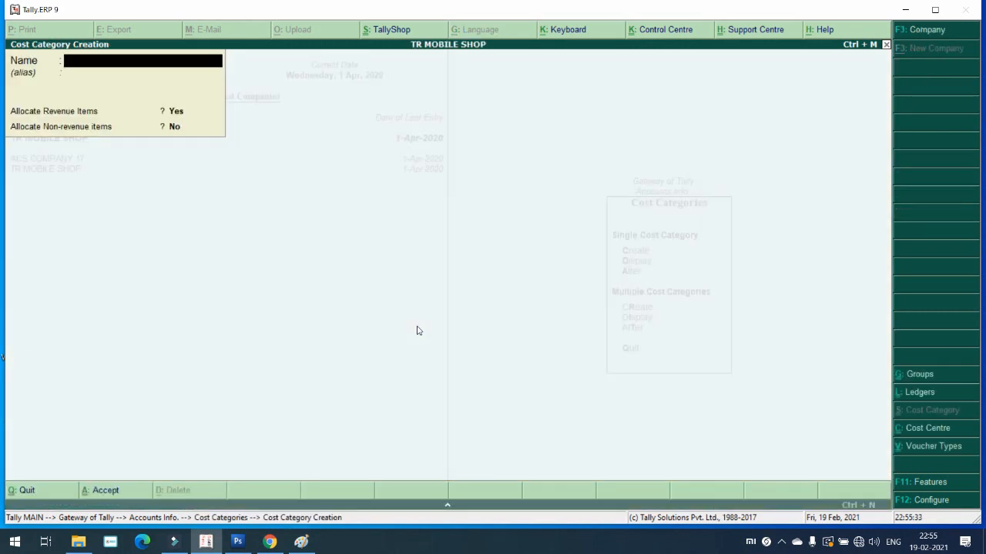
pyautogui.write('BRANCH')
pyautogui.press('Return')
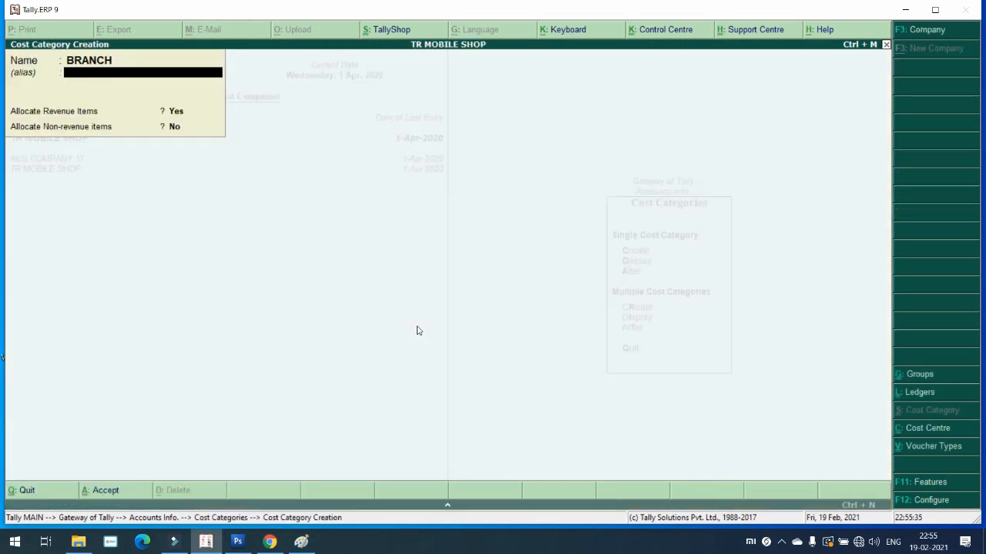
pyautogui.press('Return')
pyautogui.press('Return')
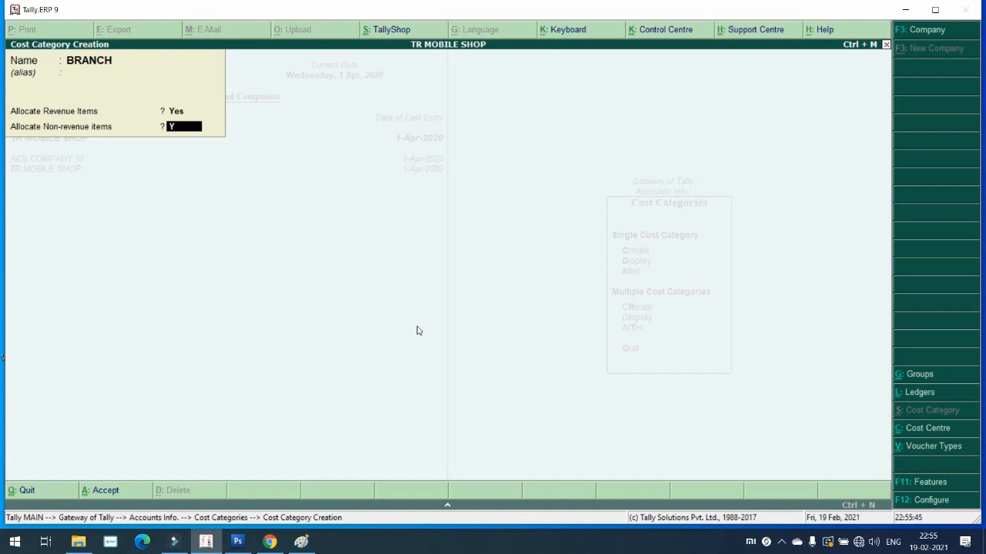
pyautogui.press('Return')
pyautogui.press('Return')
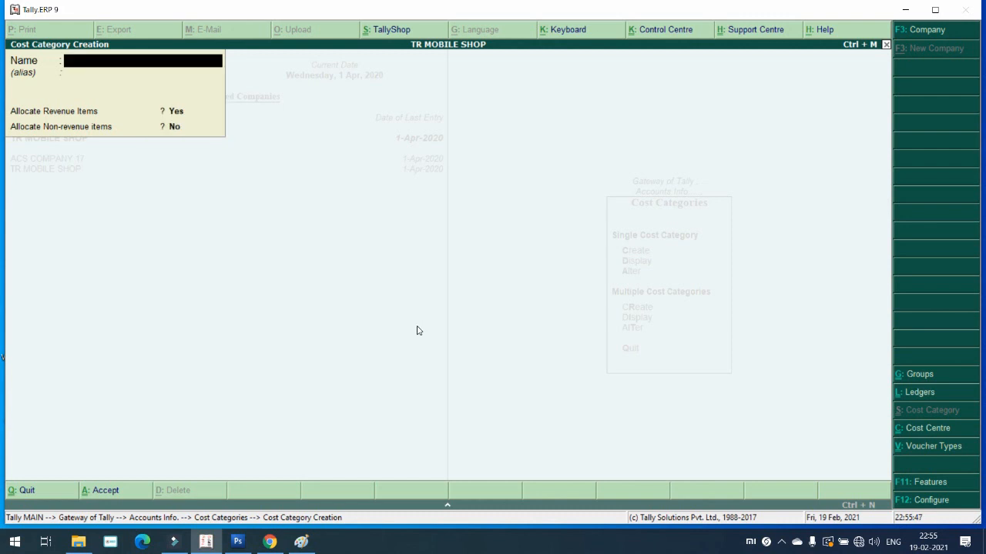
# Step: Create DEPARTMENTS and EMPLOYEES cost categories with non-revenue allocation set to Yes
pyautogui.write('DEPARTMENTS')
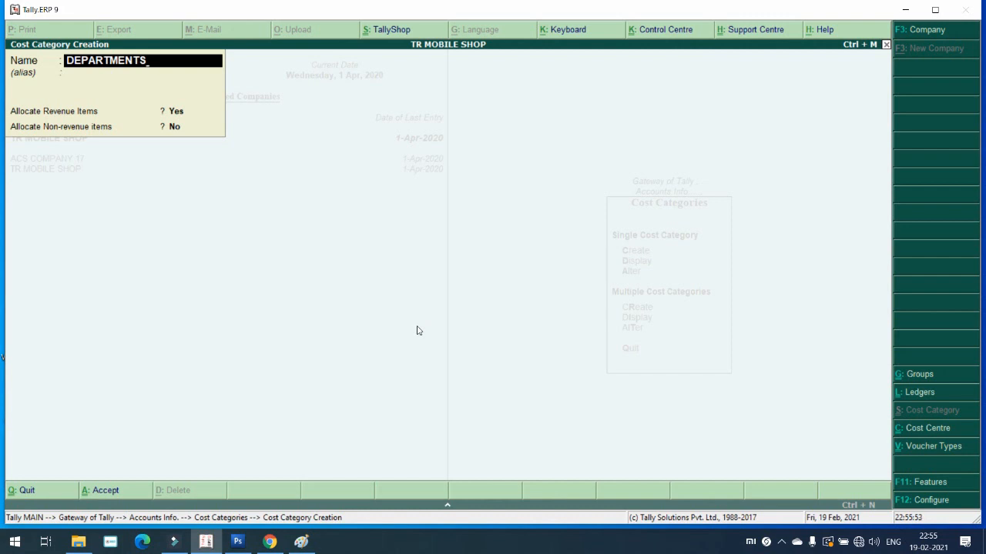
pyautogui.press('Return')
pyautogui.press('Return')
pyautogui.write('Y')
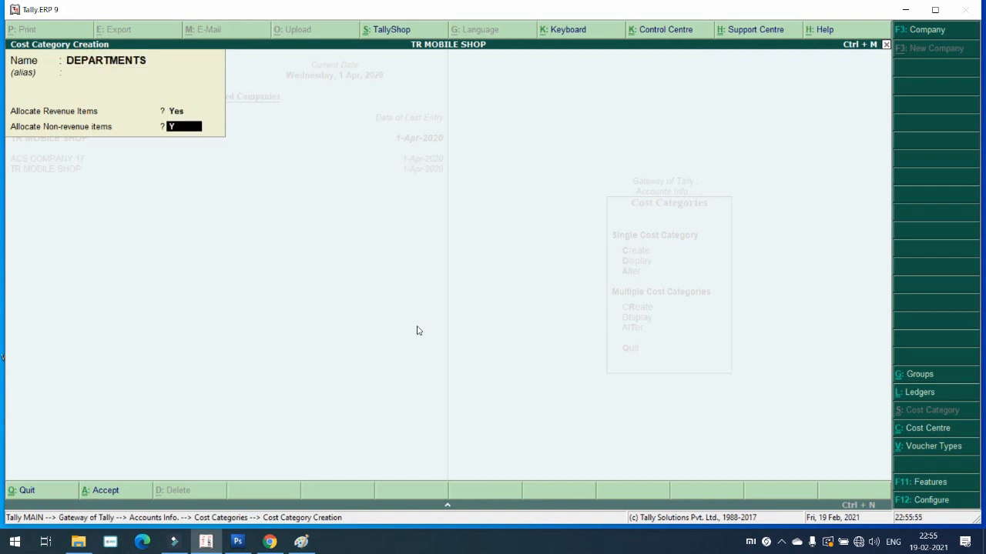
pyautogui.press('Return')
pyautogui.press('Return')
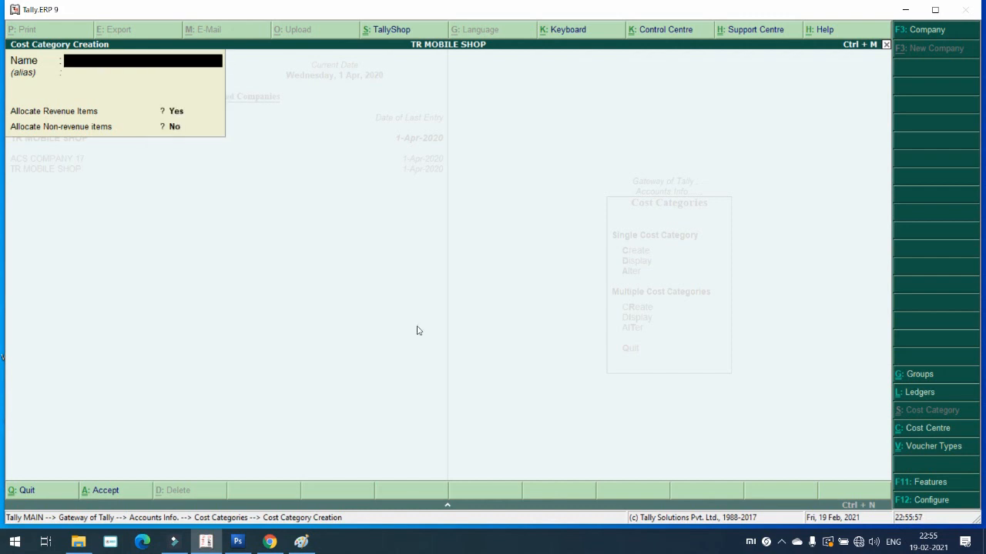
pyautogui.write('EMPLOYEES')
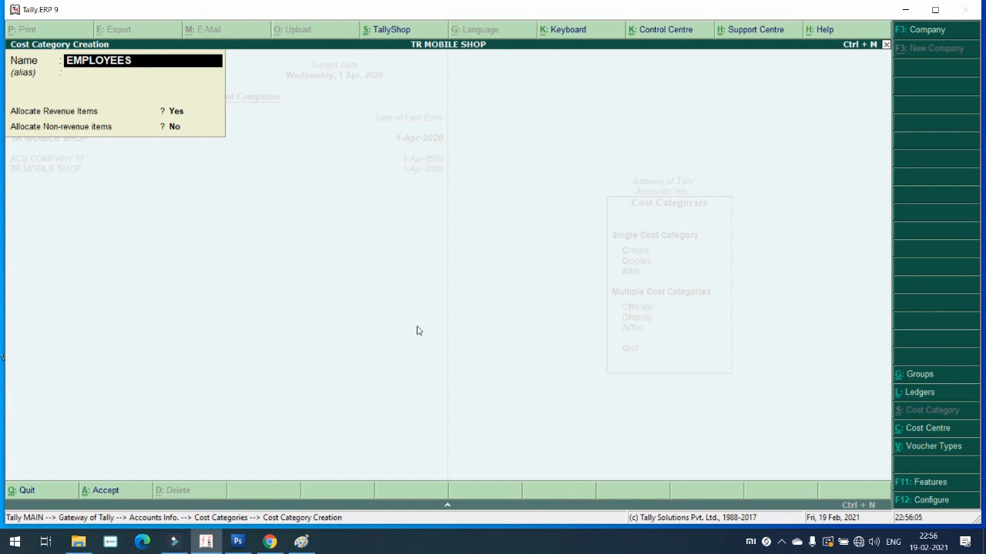
pyautogui.press('Return')
pyautogui.press('Return')
pyautogui.press('Return')
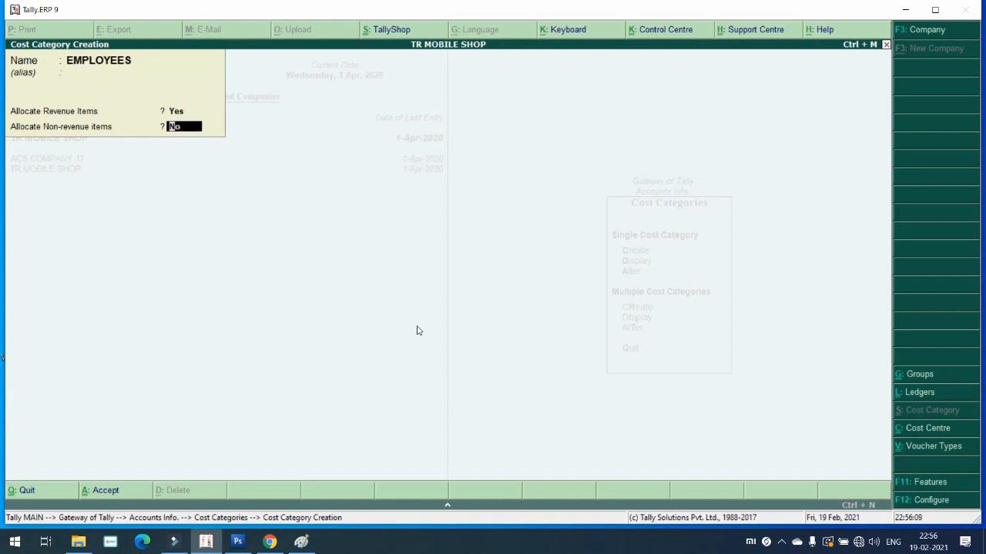
pyautogui.write('Y')
pyautogui.press('Return')
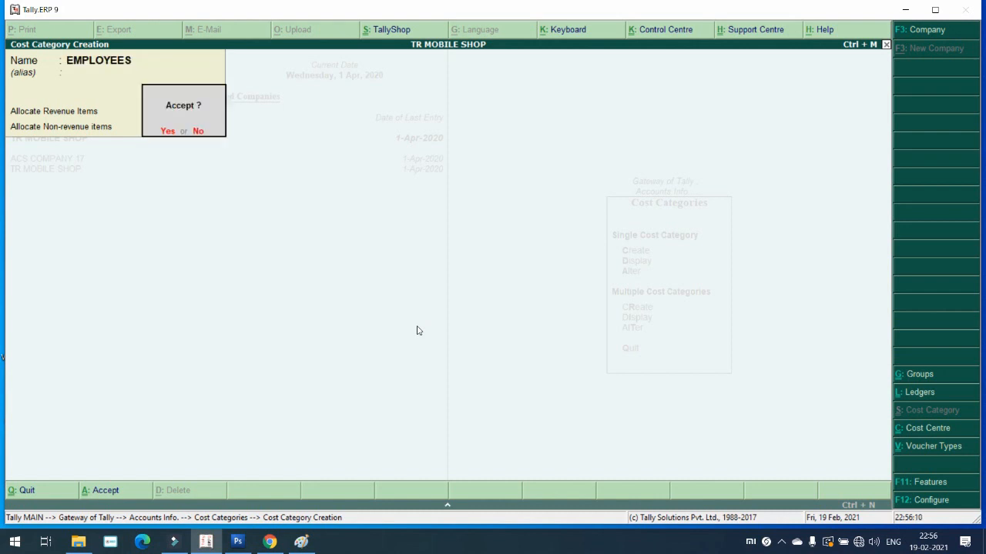
# Step: Save the EMPLOYEES cost category and quit cost category creation
pyautogui.press('y')
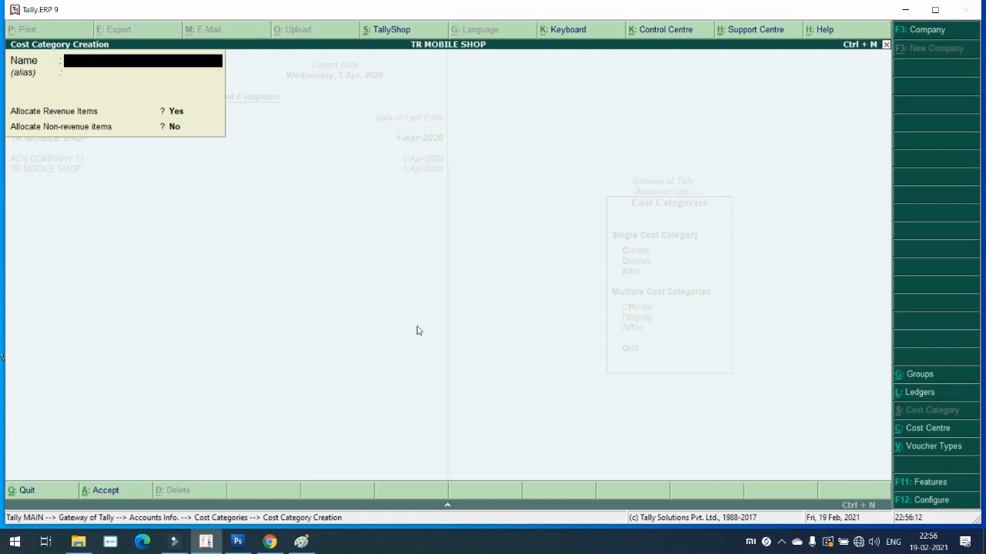
pyautogui.press('Escape')
pyautogui.press('y')
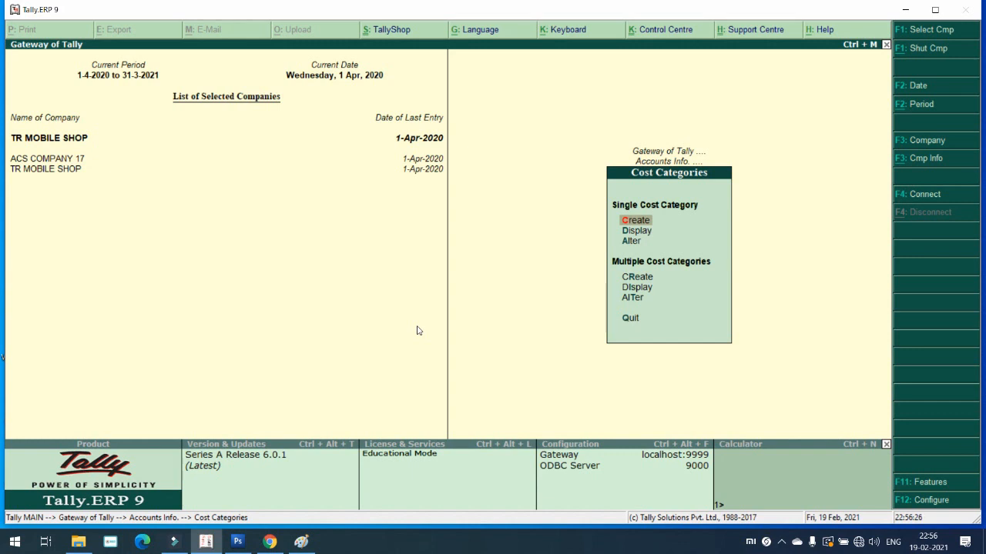
# Step: Review the list of saved cost categories, then go to Cost Centres
pyautogui.press('Down')
pyautogui.press('Return')
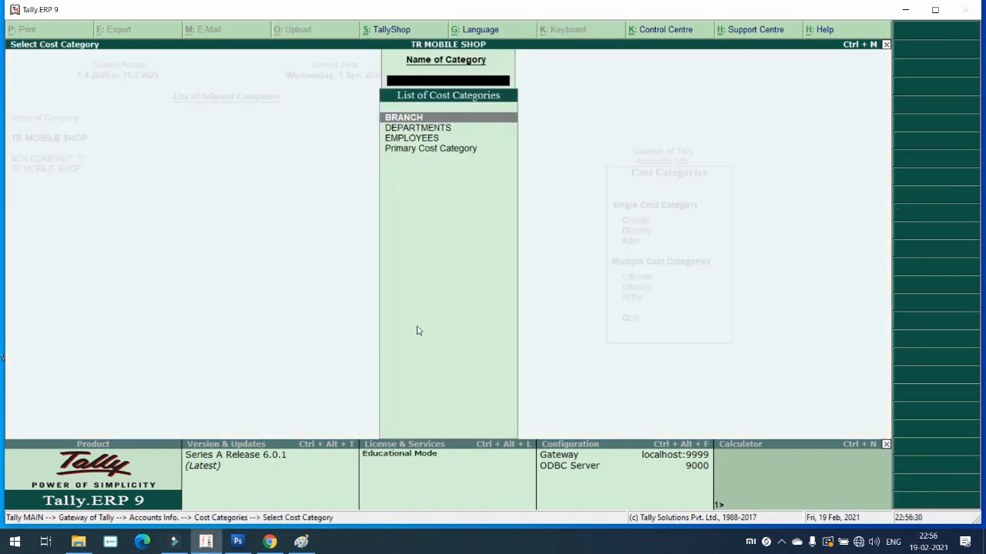
pyautogui.press('Down')
pyautogui.press('Down')
pyautogui.press('Down')
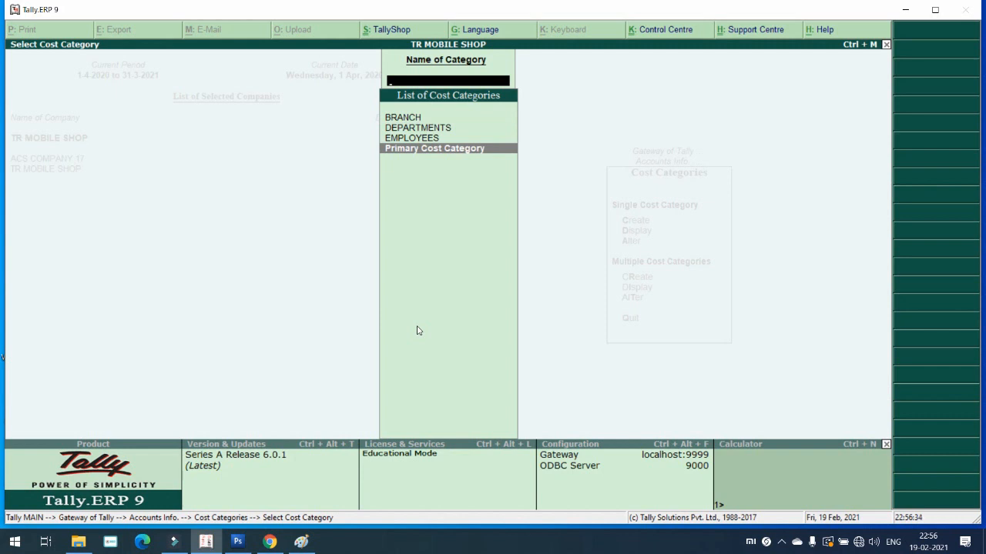
pyautogui.press('Up')
pyautogui.press('Up')
pyautogui.press('Up')
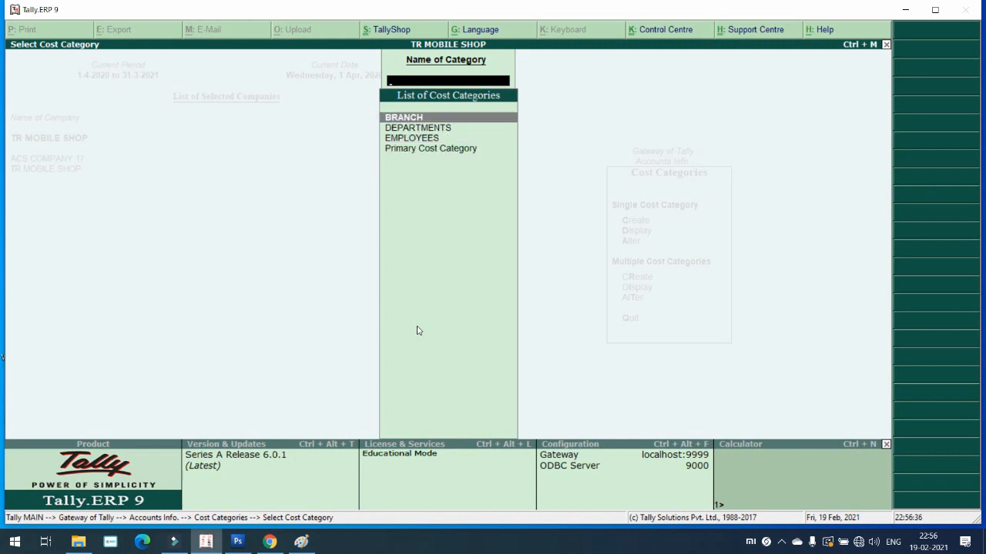
pyautogui.press('Down')
pyautogui.press('Down')
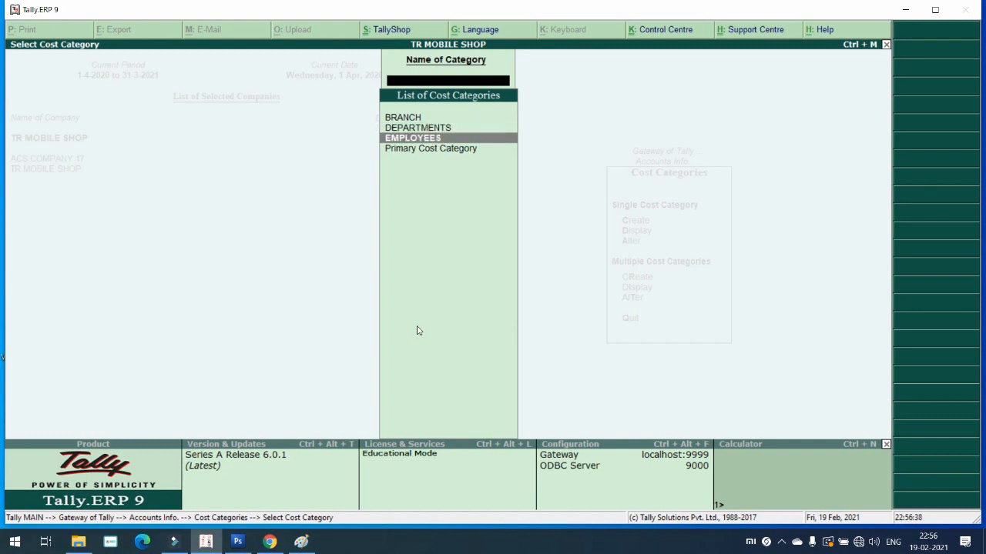
pyautogui.press('Escape')
pyautogui.press('Escape')
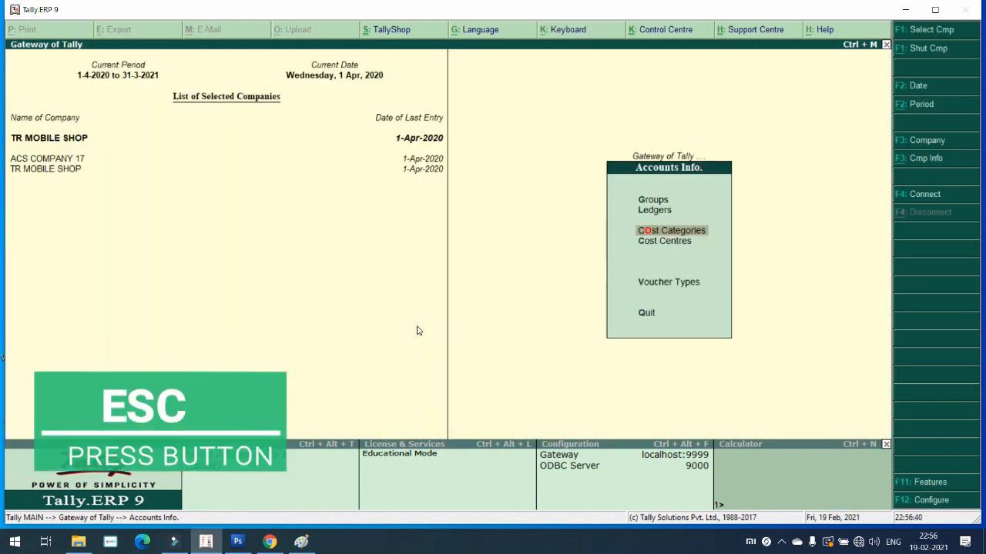
pyautogui.press('Down')
pyautogui.press('Return')
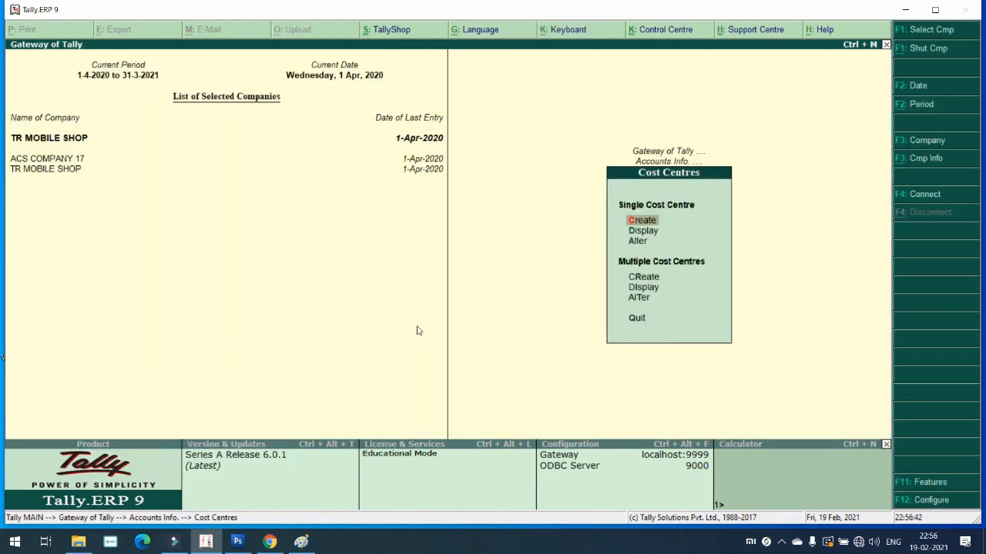
# Step: Switch the category to BRANCH and create the NASHIK cost centre under Primary
pyautogui.press('Return')
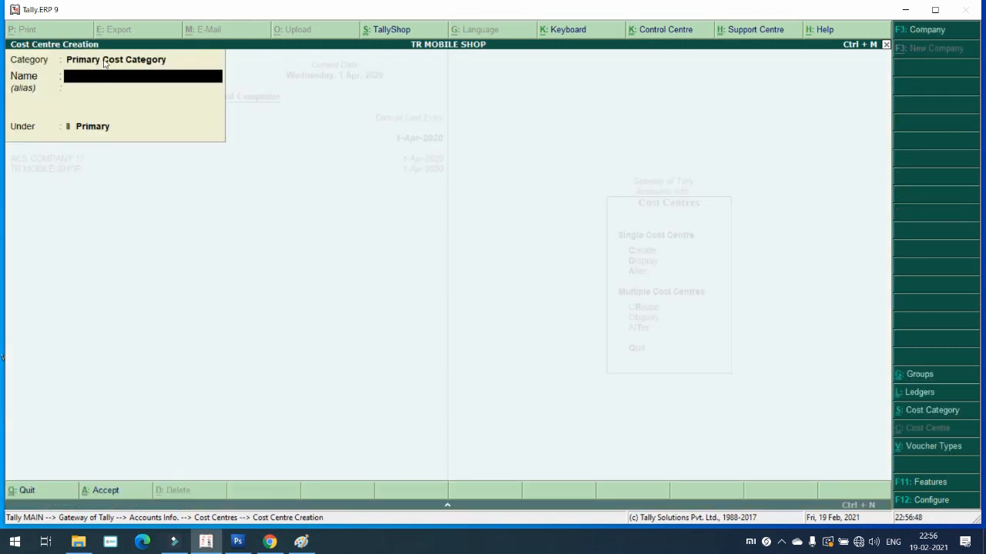
pyautogui.press('BackSpace')
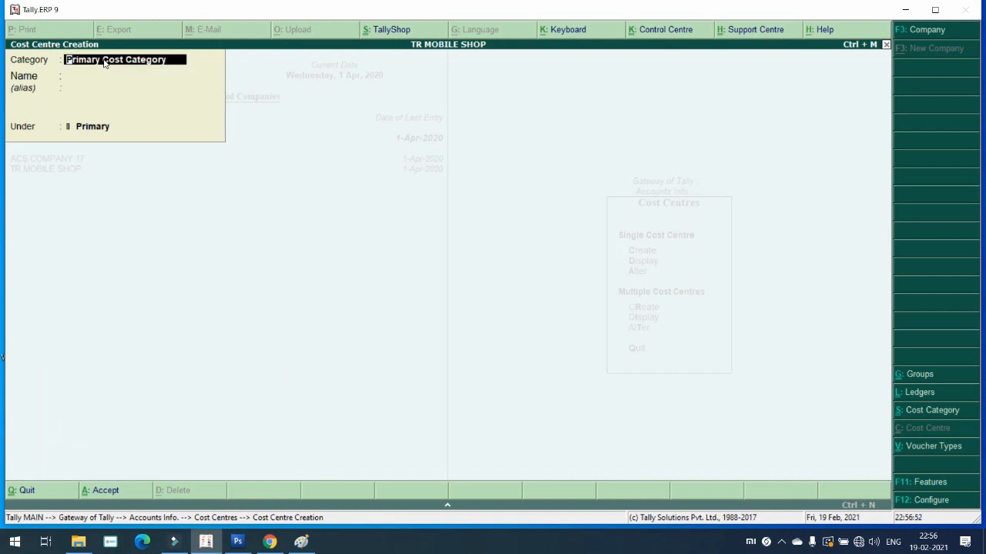
pyautogui.press('space')
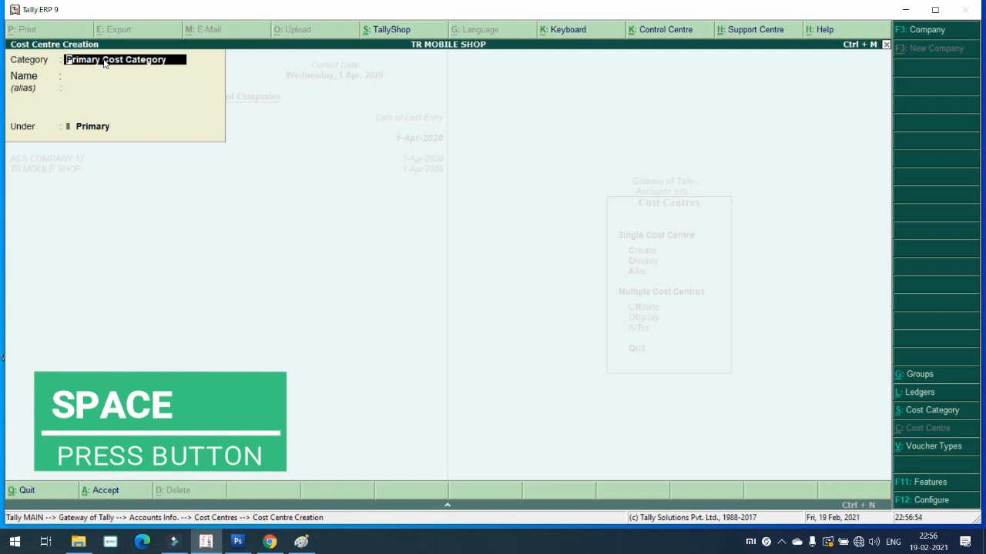
pyautogui.press('space')
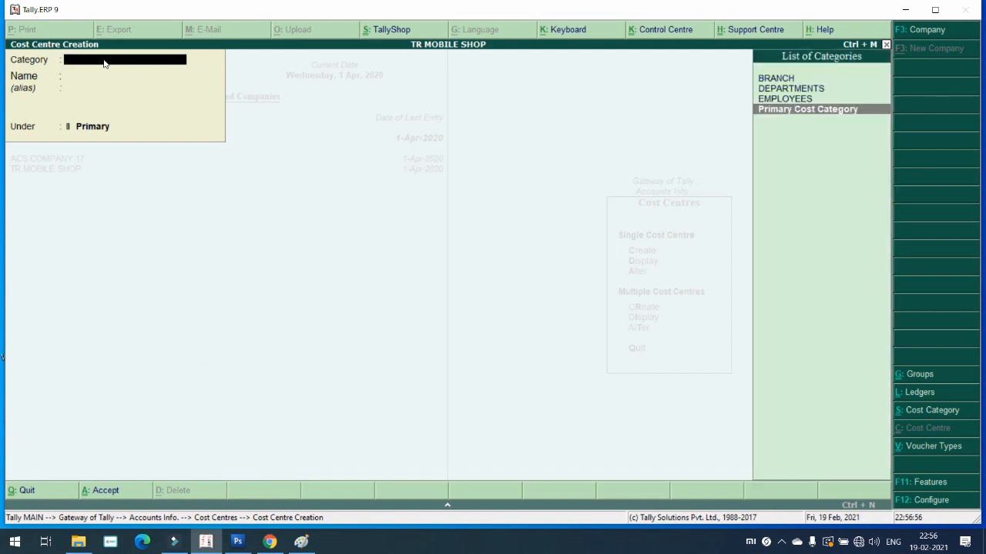
pyautogui.press('Up')
pyautogui.press('Up')
pyautogui.press('Up')
pyautogui.press('Return')
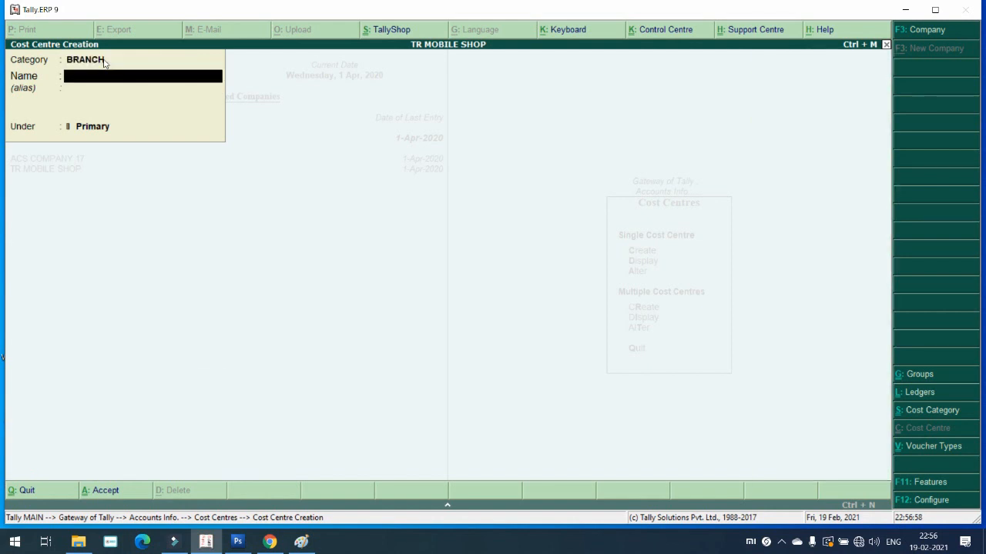
pyautogui.write('NASHIK')
pyautogui.press('Return')
pyautogui.press('Return')
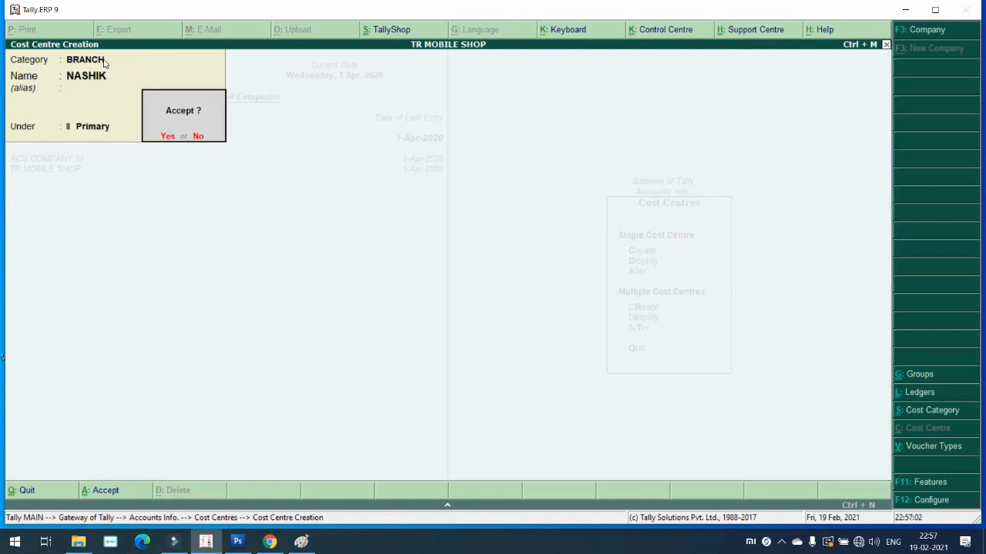
pyautogui.press('Return')
# Step: Add MALEGAON as a second BRANCH cost centre under Primary
pyautogui.write('MALEGA')
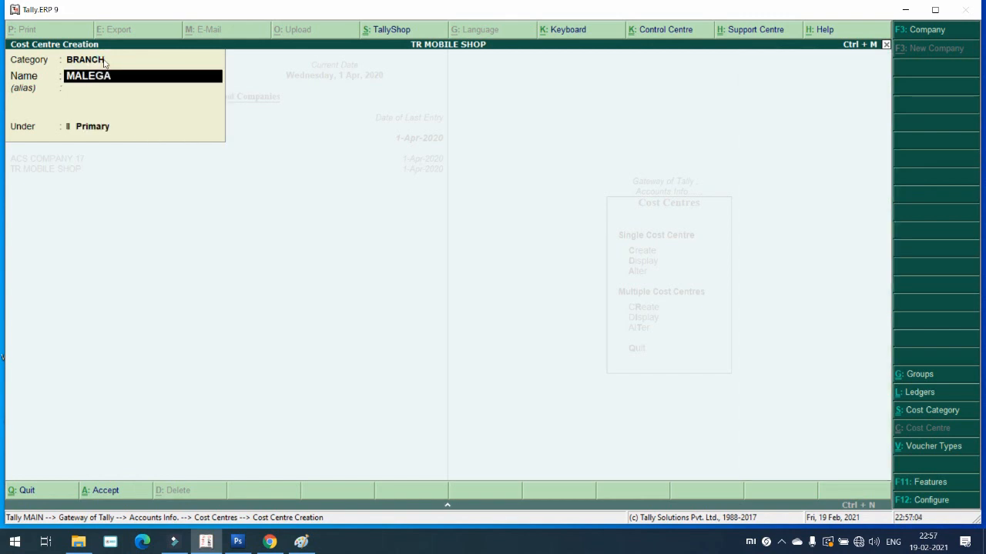
pyautogui.write('ON')
pyautogui.press('Return')
pyautogui.press('Return')
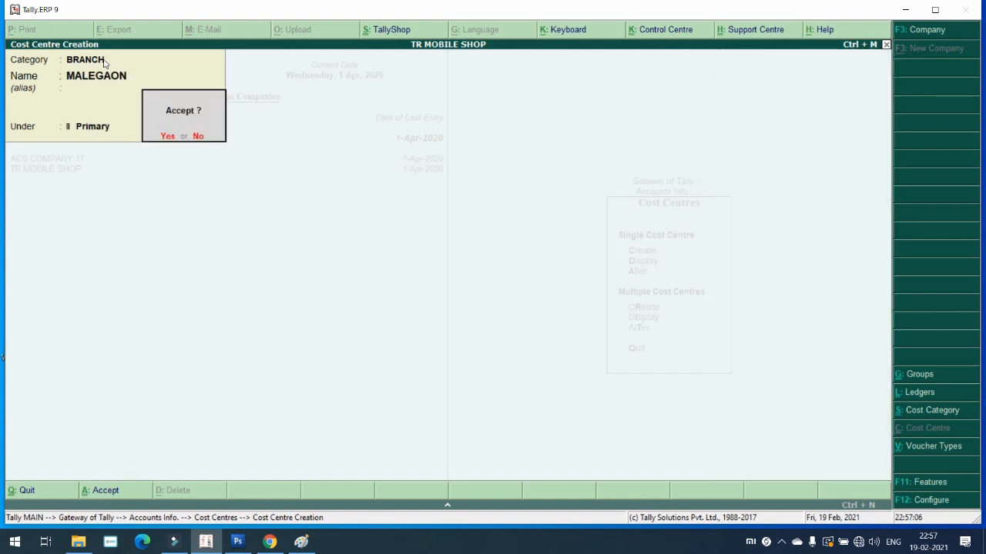
pyautogui.press('Return')
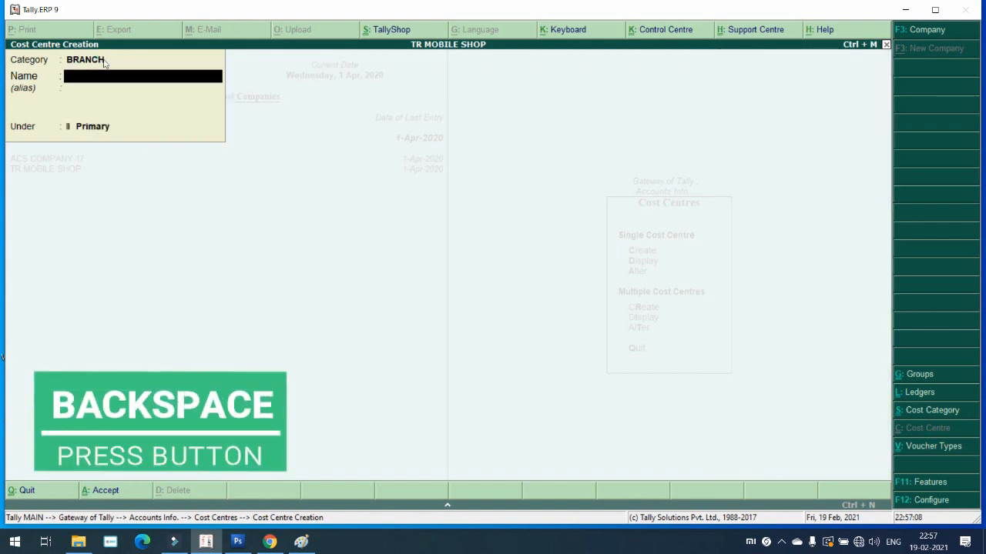
# Step: Create the ACCOUNTS and SALES cost centres in the DEPARTMENTS category
pyautogui.press('BackSpace')
pyautogui.press('space')
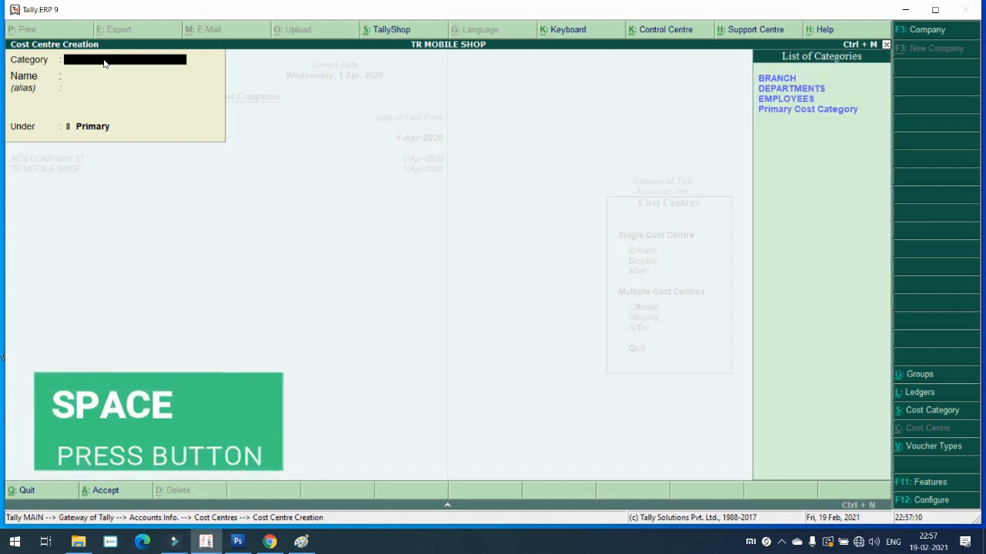
pyautogui.press('Down')
pyautogui.press('Return')
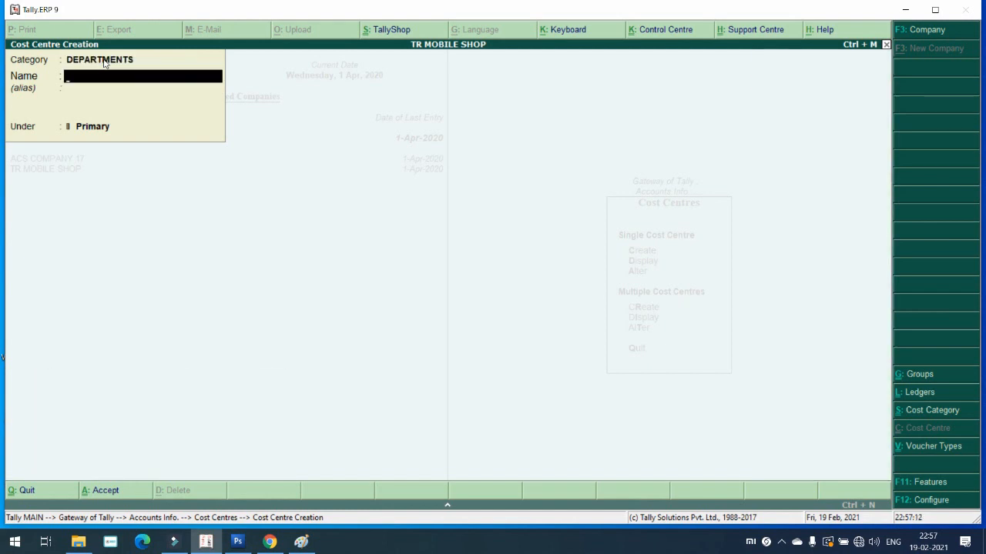
pyautogui.write('ACCOUNTS')
pyautogui.press('Return')
pyautogui.press('Return')
pyautogui.press('Return')
pyautogui.press('Return')
pyautogui.write('SALES')
pyautogui.press('Return')
pyautogui.press('Return')
pyautogui.press('Return')
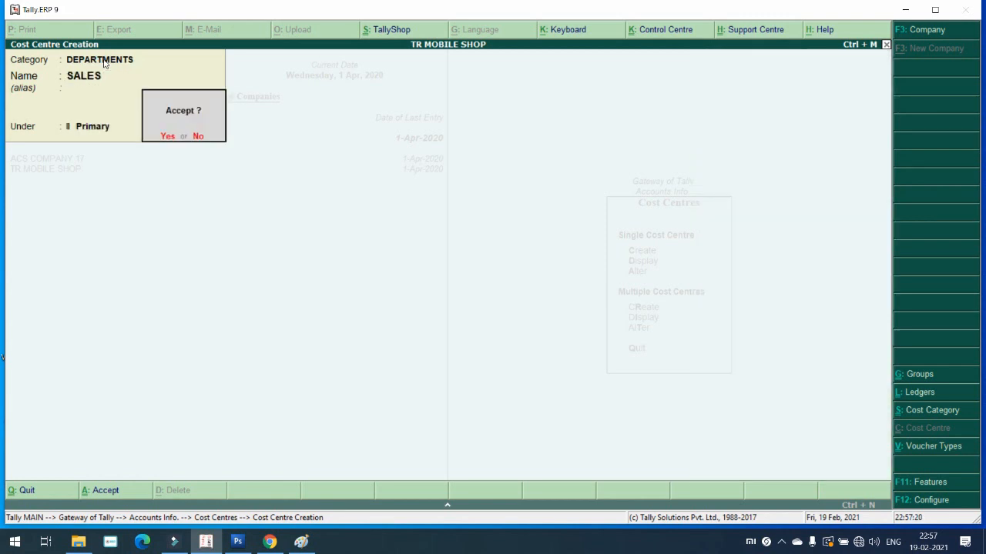
pyautogui.press('Return')
# Step: Switch to the EMPLOYEES category and create the first employee's cost centre
pyautogui.press('BackSpace')
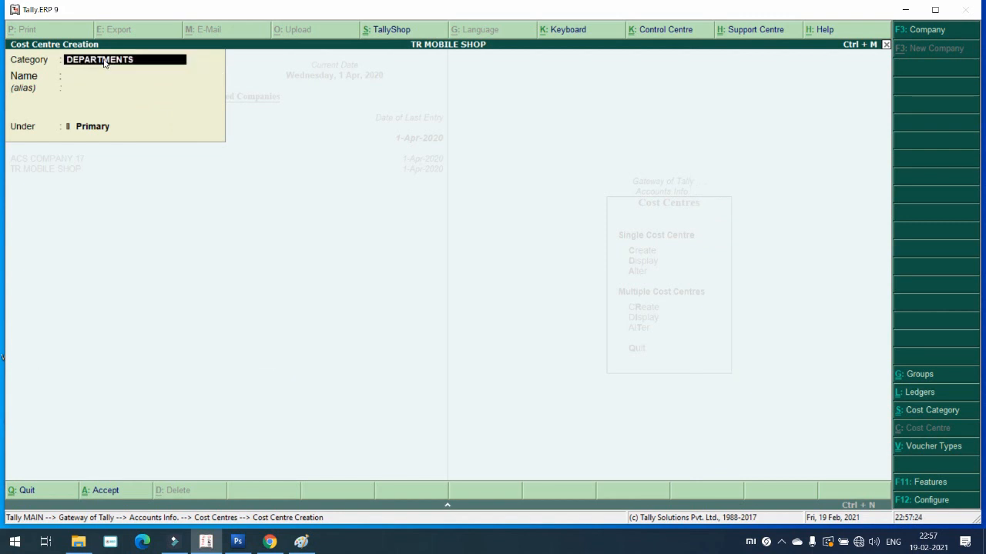
pyautogui.press('space')
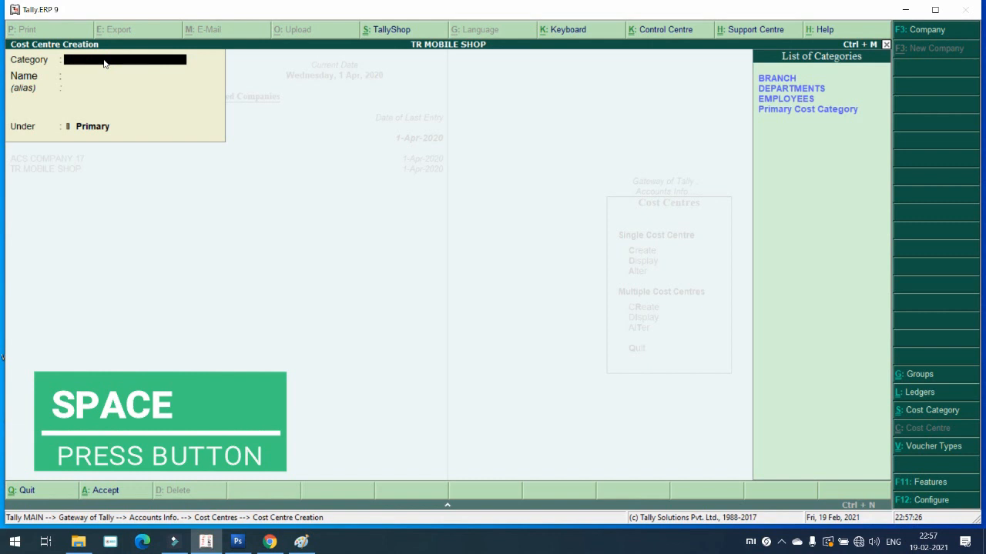
pyautogui.press('Down')
pyautogui.press('Down')
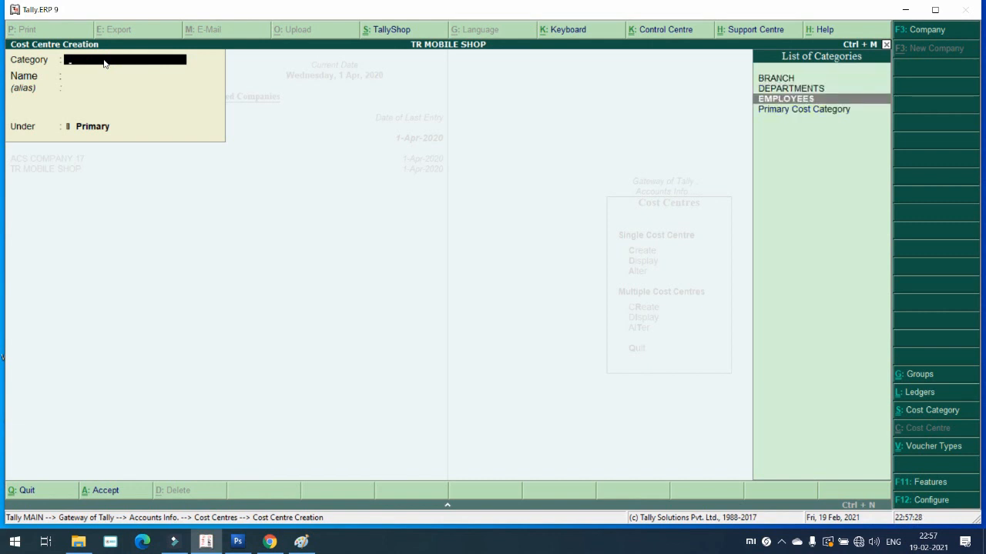
pyautogui.press('Return')
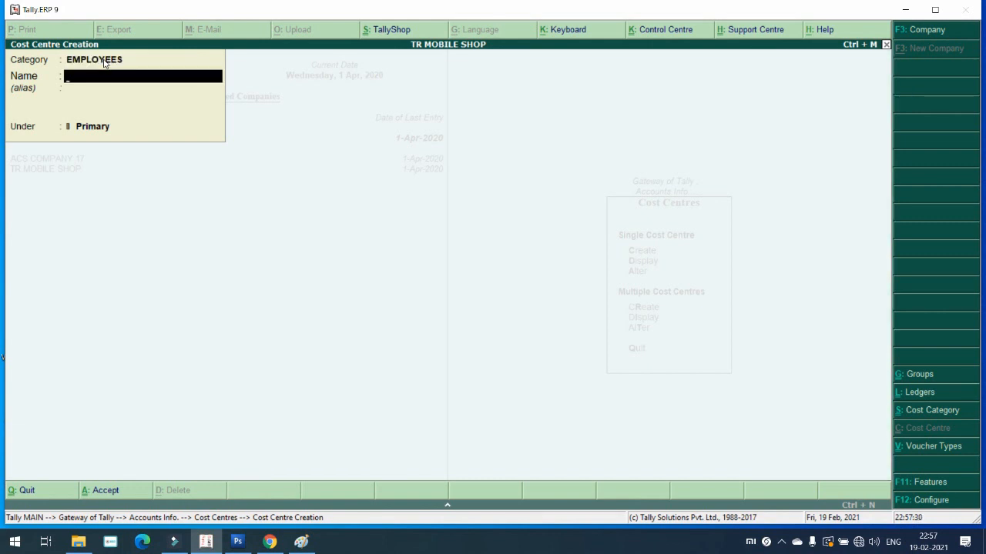
pyautogui.write('PANKAJ SIR')
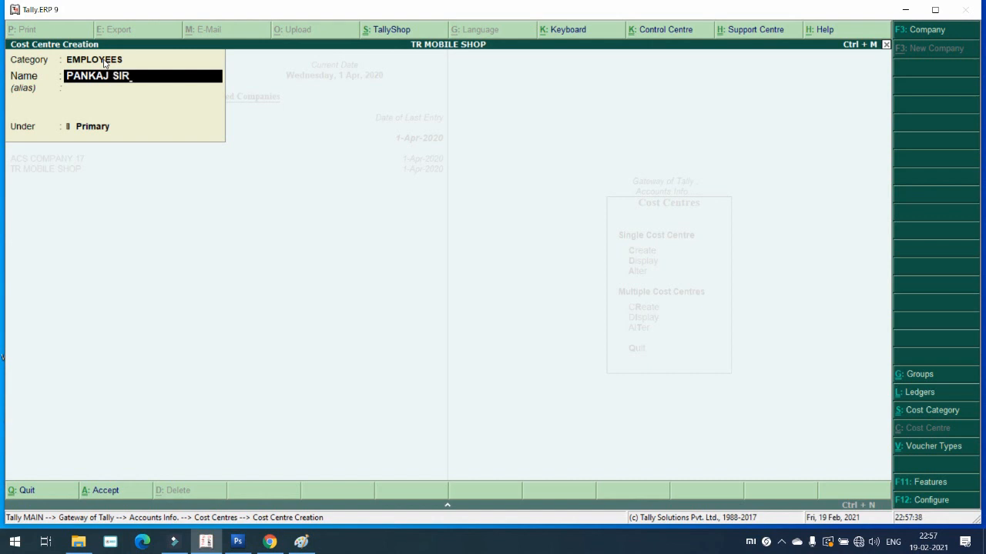
pyautogui.press('Return')
pyautogui.press('Return')
pyautogui.press('Return')
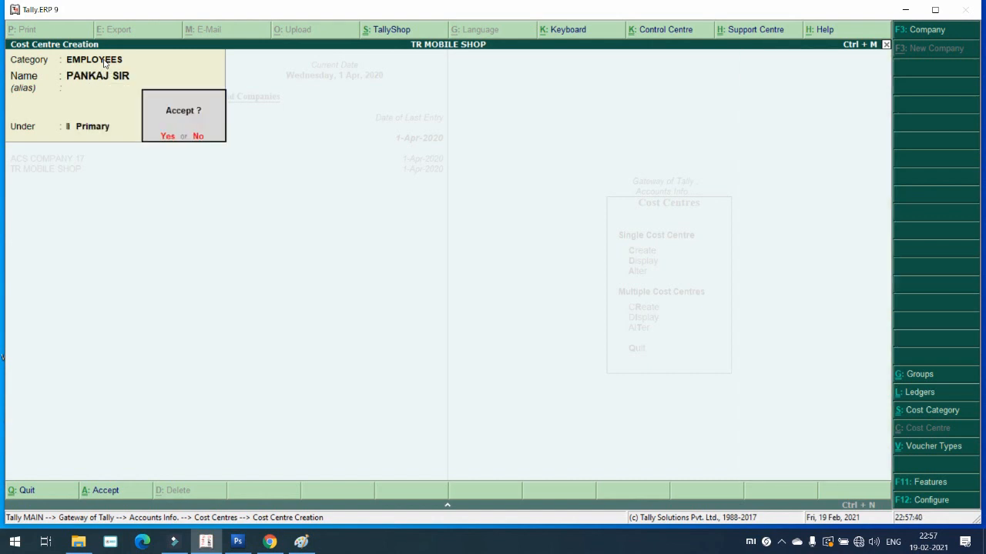
pyautogui.press('Return')
# Step: Create a second employee cost centre under Primary, then quit cost centre creation
pyautogui.write('SACHIN')
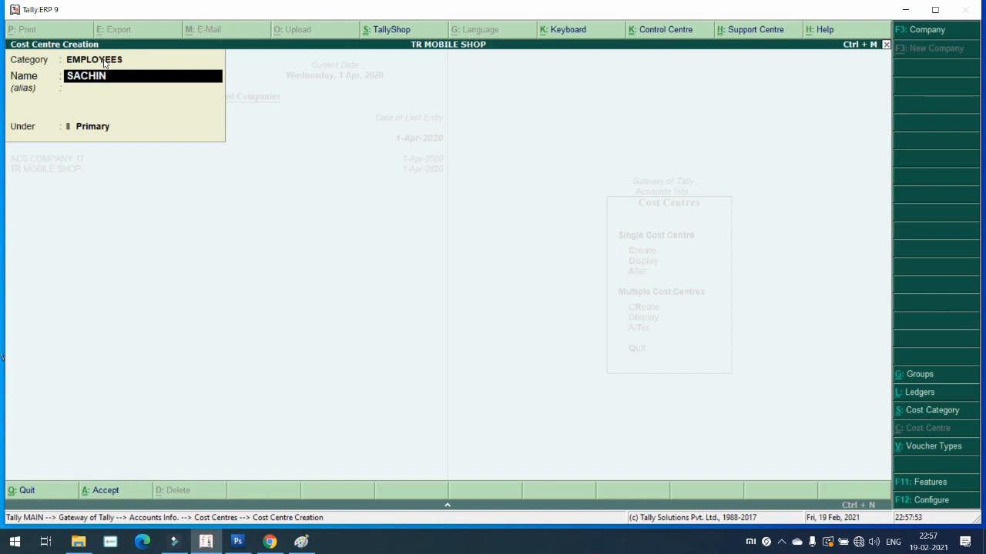
pyautogui.press('Return')
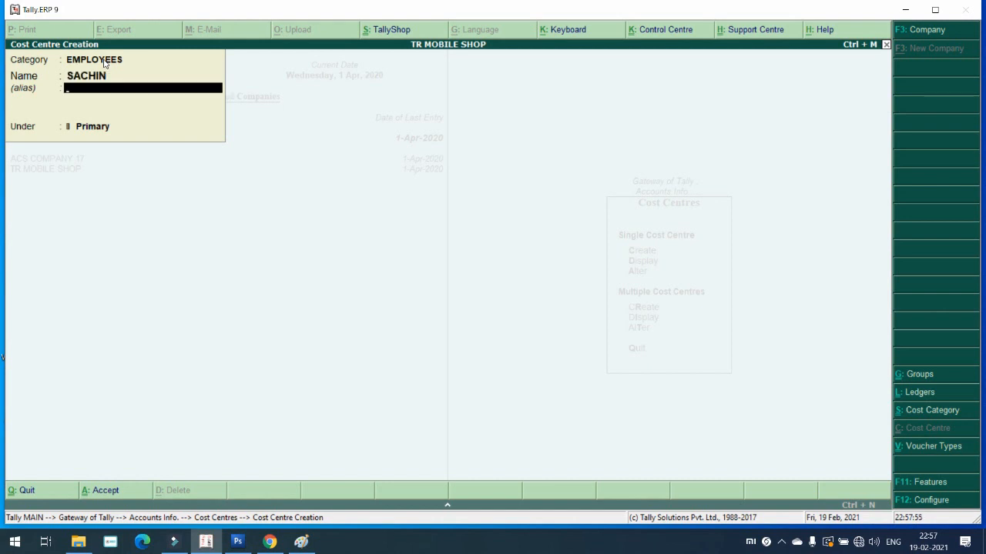
pyautogui.press('Return')
pyautogui.press('Return')
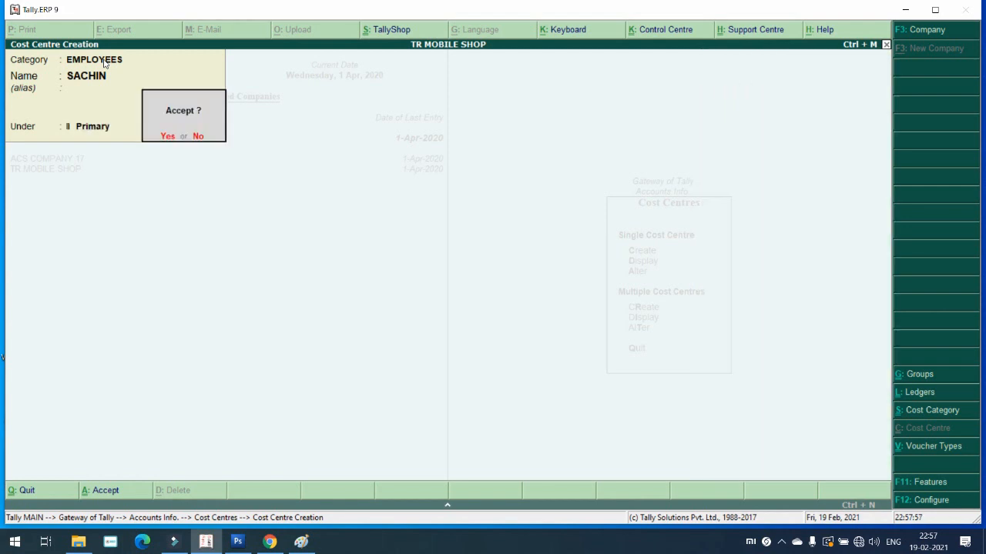
pyautogui.press('Return')
pyautogui.press('Escape')
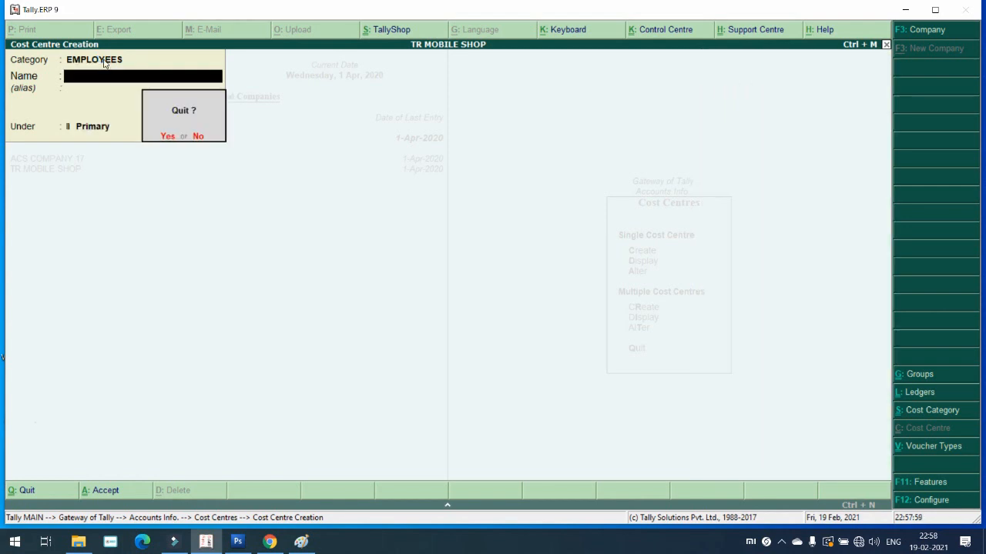
pyautogui.press('Escape')
pyautogui.press('Escape')
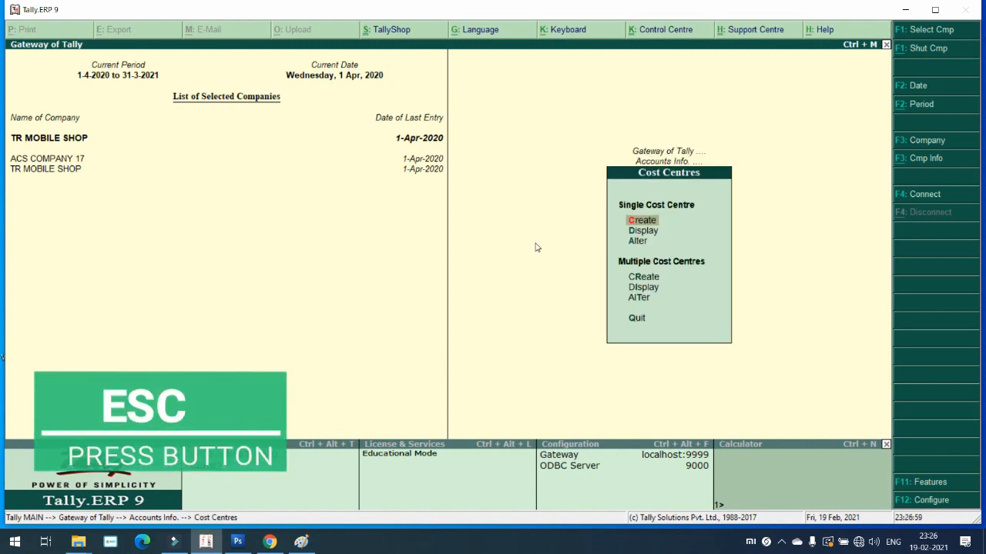
# Step: Open Accounting Vouchers as Payment voucher No. 3 and start creating a new ledger
pyautogui.press('Escape')
pyautogui.press('Escape')
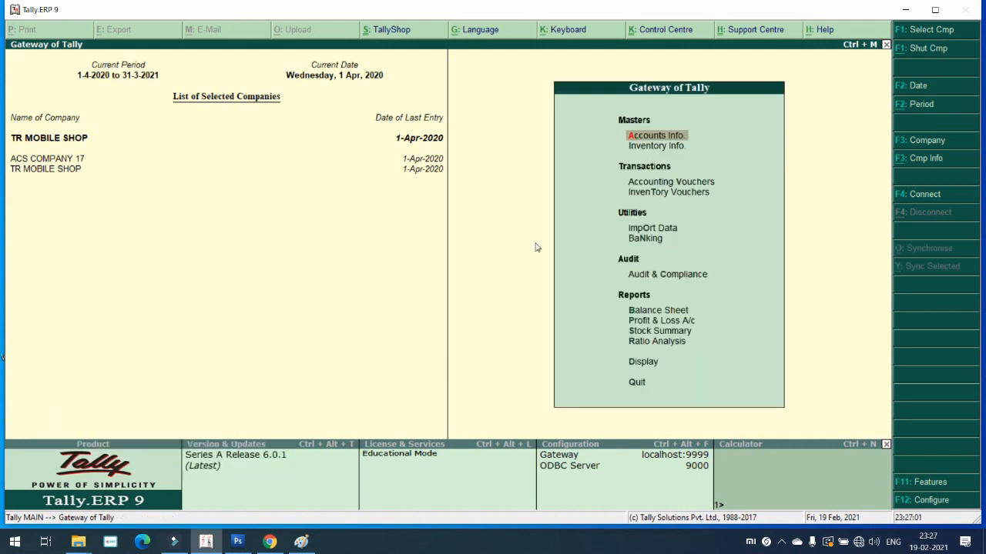
pyautogui.press('Down')
pyautogui.press('Down')
pyautogui.press('Return')
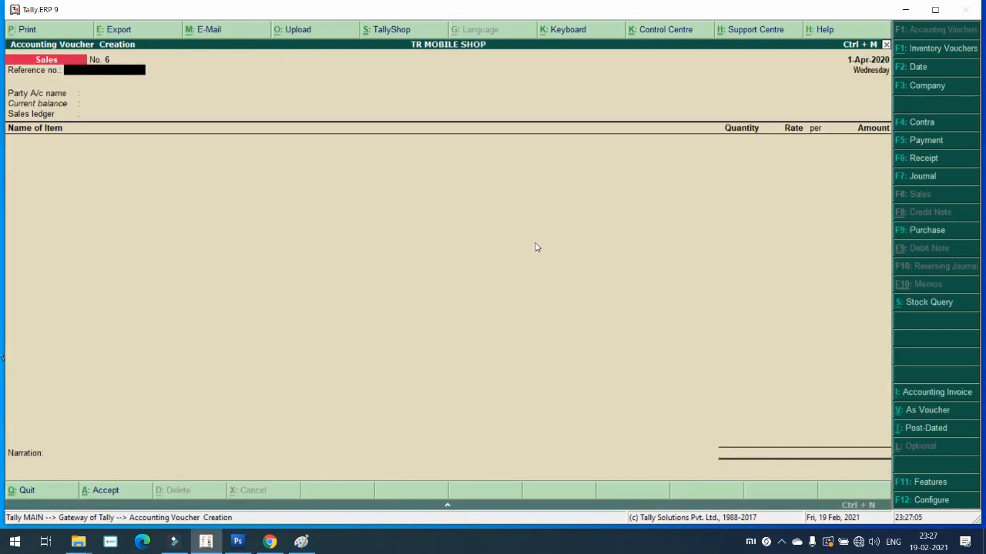
pyautogui.press('F5')
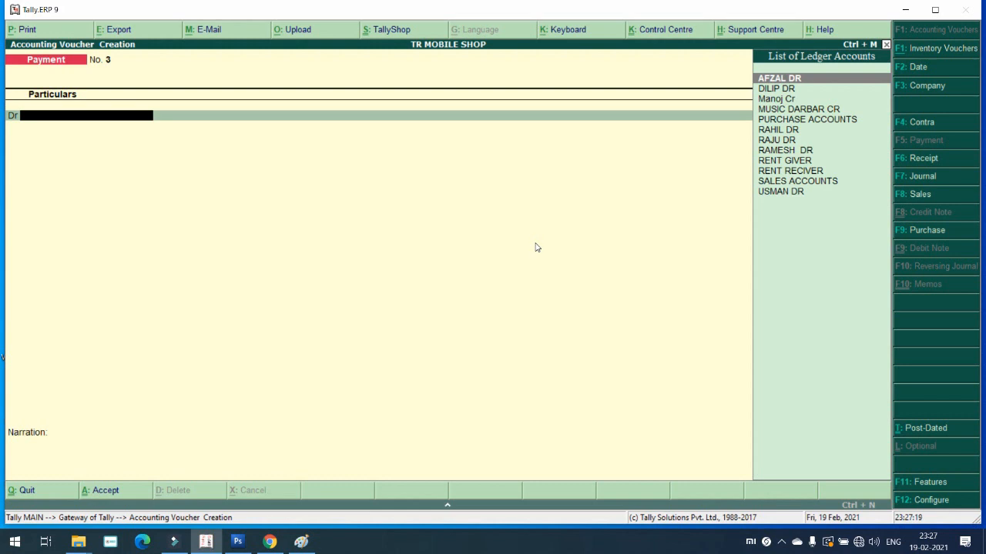
pyautogui.hotkey('alt', 'c')
# Step: Create SALARY PAID ACCOUNTS under Indirect Expenses with cost centres applicable, debiting it
pyautogui.write('SA')
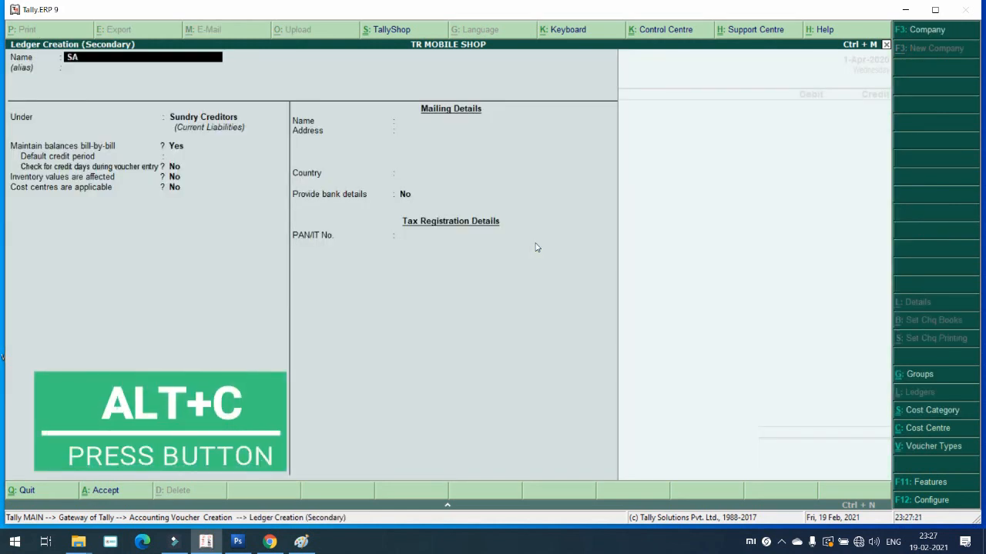
pyautogui.write('L;A')
pyautogui.press('BackSpace')
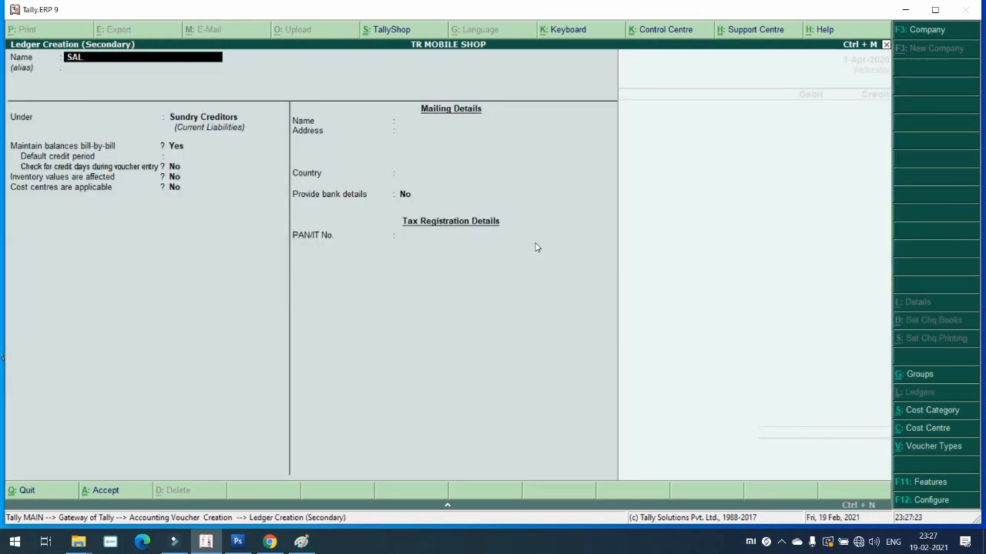
pyautogui.press('BackSpace')
pyautogui.press('BackSpace')
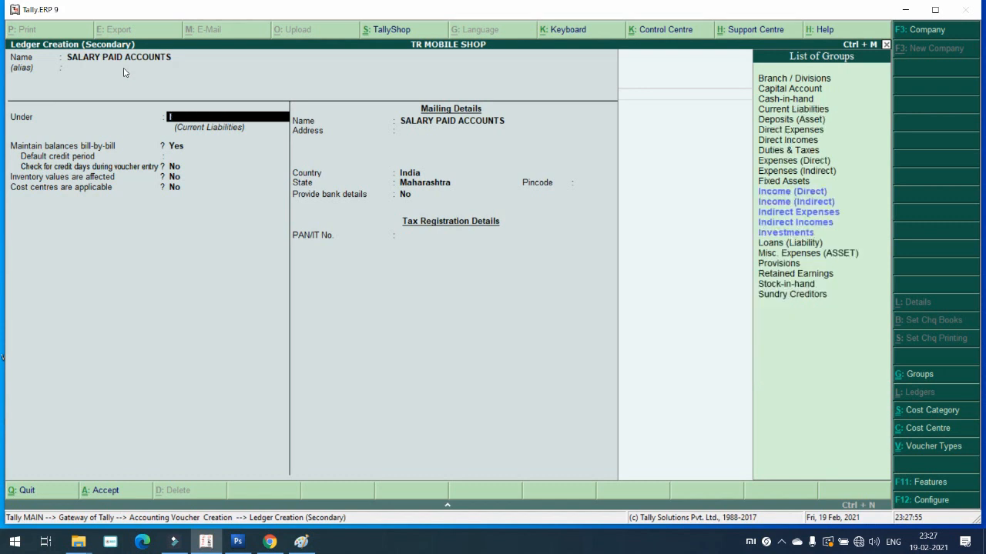
pyautogui.write('IN')
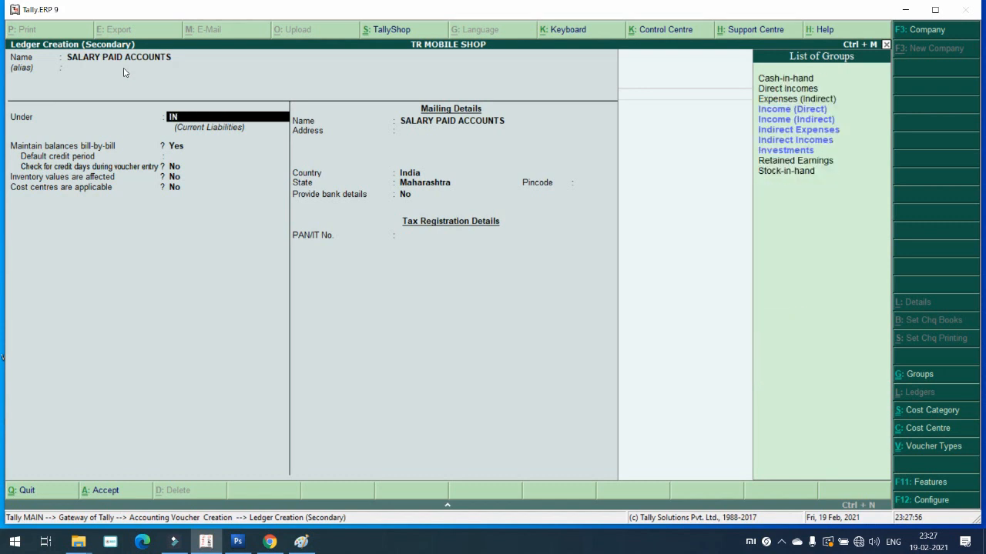
pyautogui.press('Down')
pyautogui.press('Down')
pyautogui.press('Return')
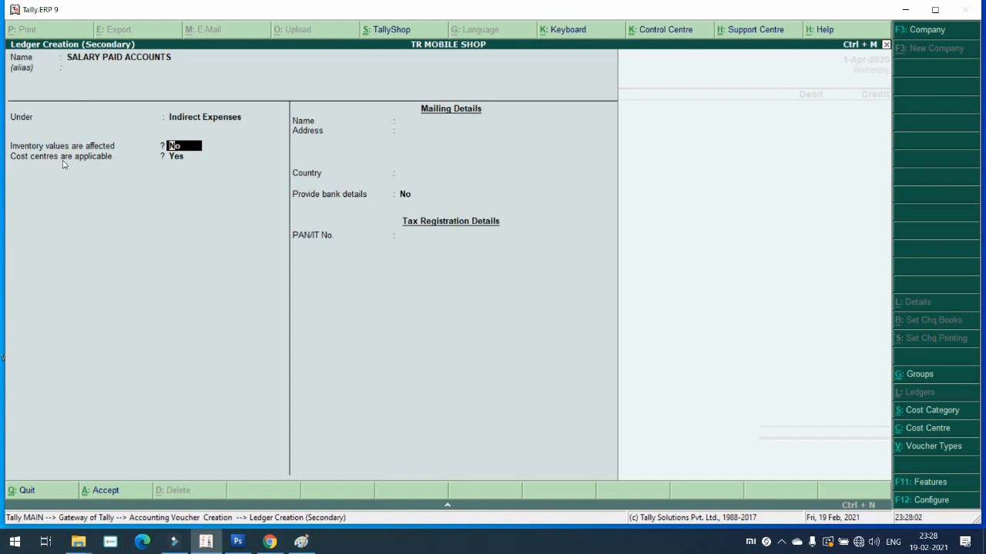
pyautogui.click(177, 158)
pyautogui.press('Return')
pyautogui.press('Return')
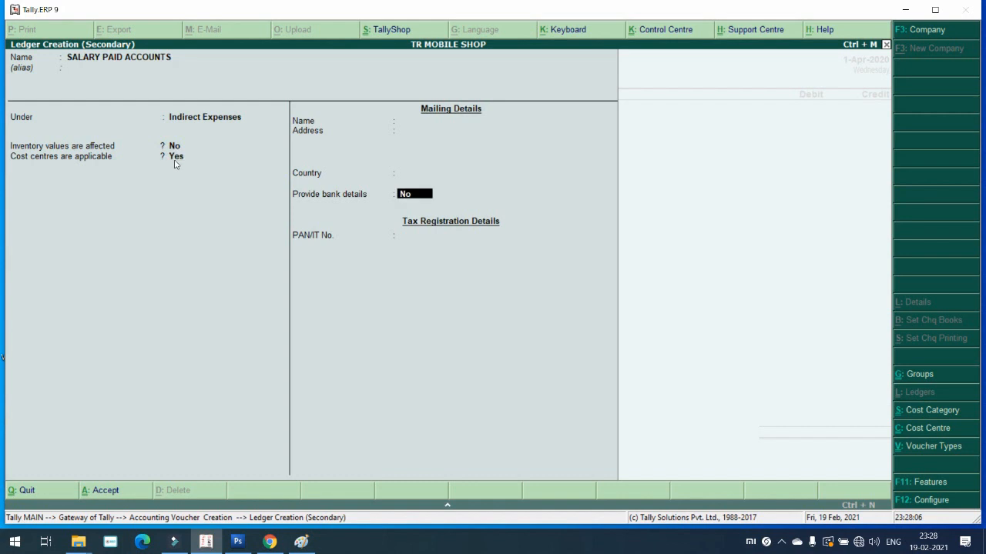
pyautogui.press('Return')
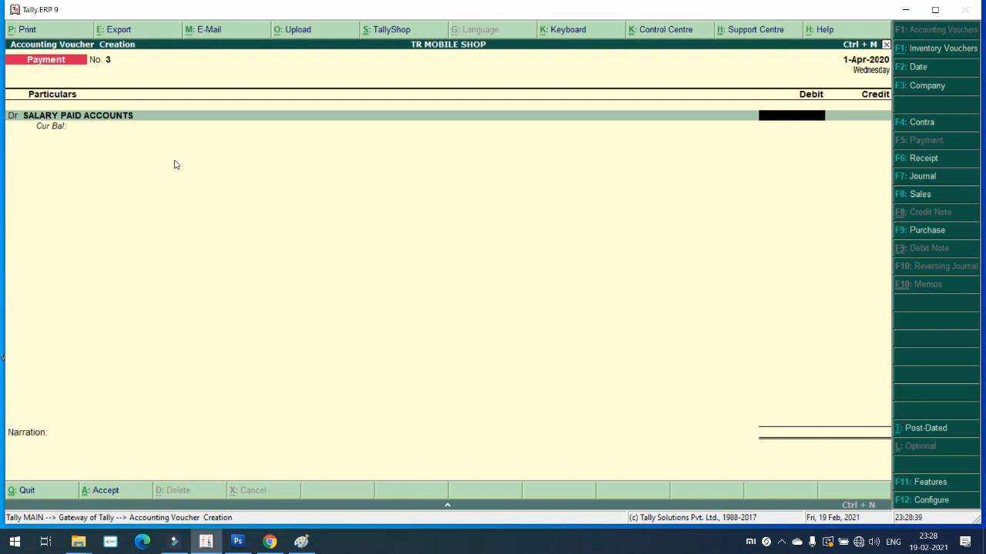
# Step: Enter the 20000 salary debit and allocate it to MALEGAON under BRANCH
pyautogui.write('20000')
pyautogui.press('Return')
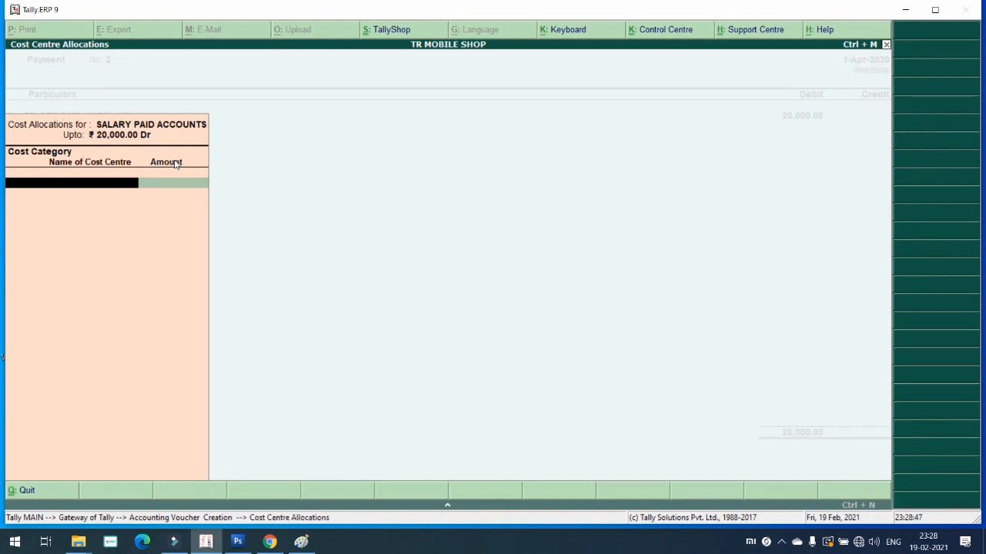
pyautogui.press('Return')
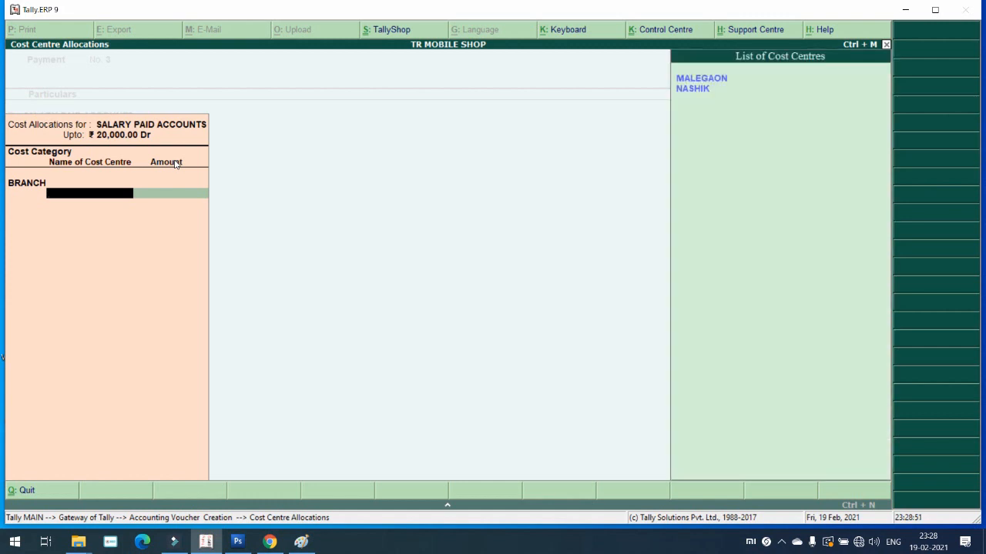
pyautogui.press('Return')
pyautogui.press('Return')
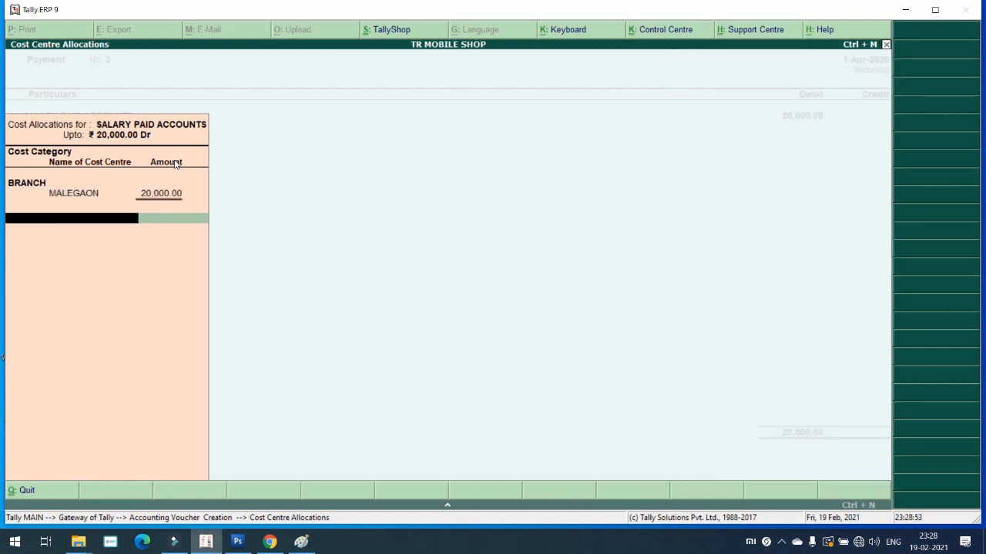
pyautogui.press('Down')
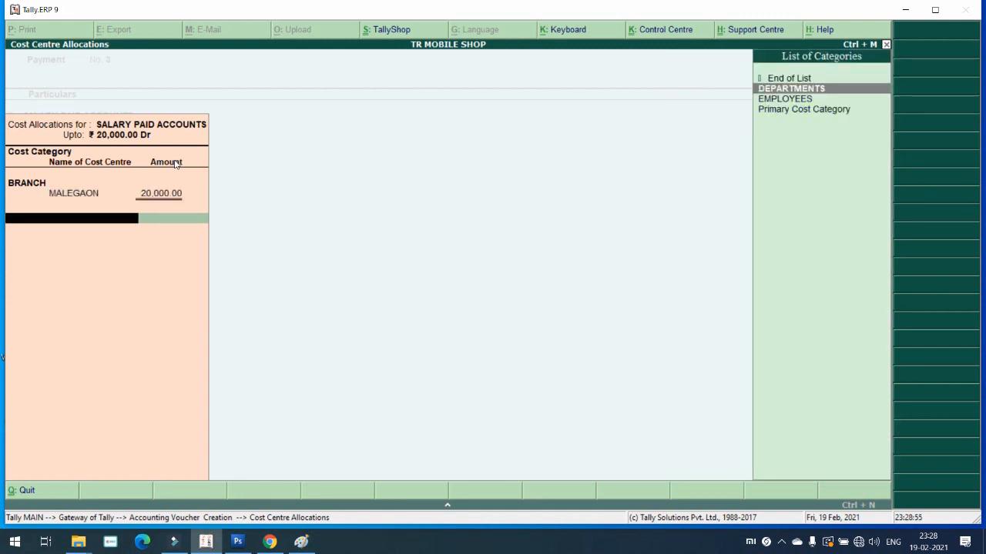
# Step: Allocate the 20,000 to SALES under DEPARTMENTS and to an employee under EMPLOYEES
pyautogui.press('Return')
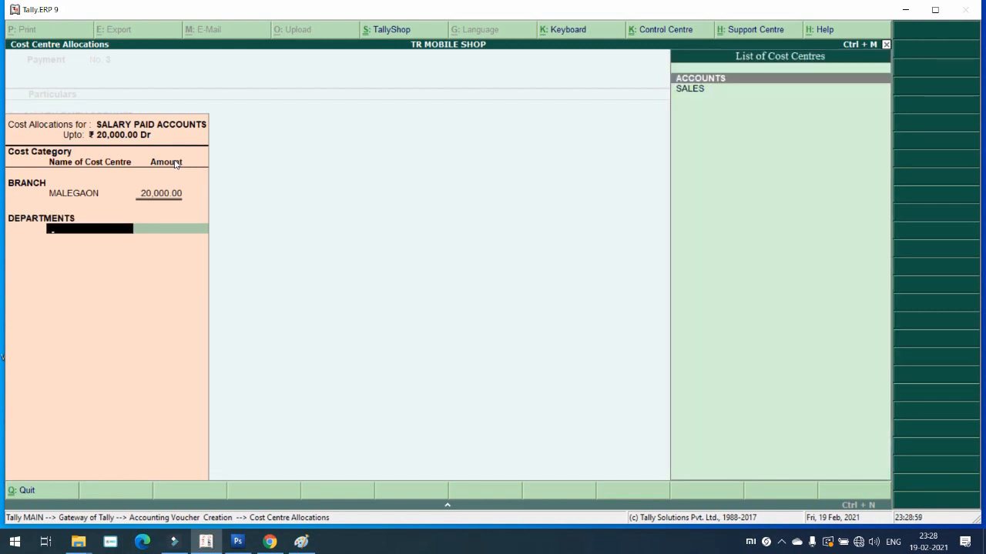
pyautogui.press('Down')
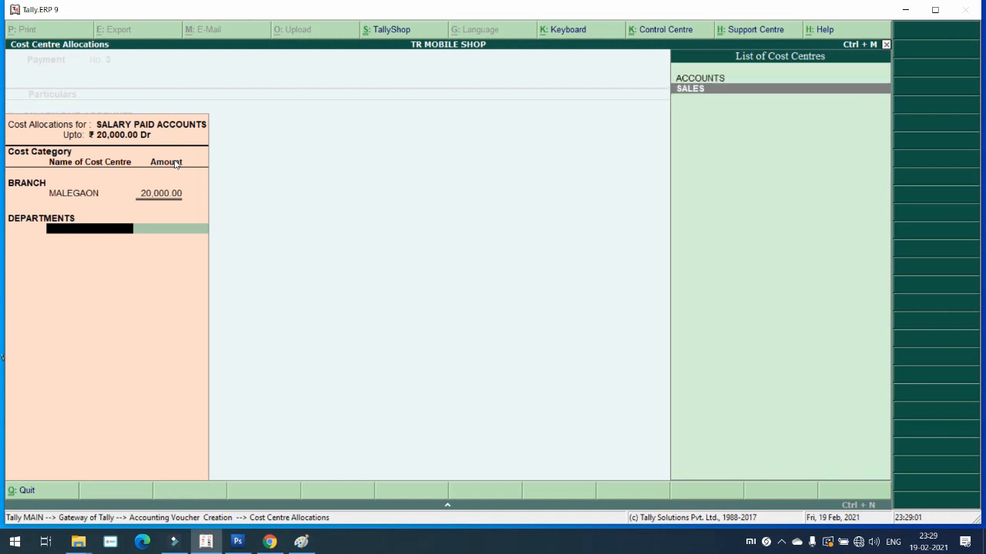
pyautogui.press('Return')
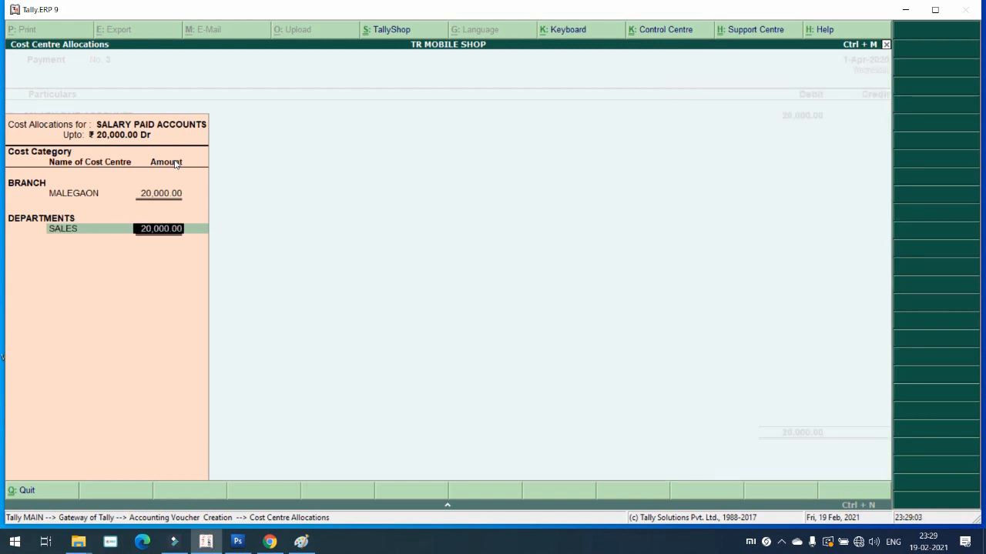
pyautogui.press('Return')
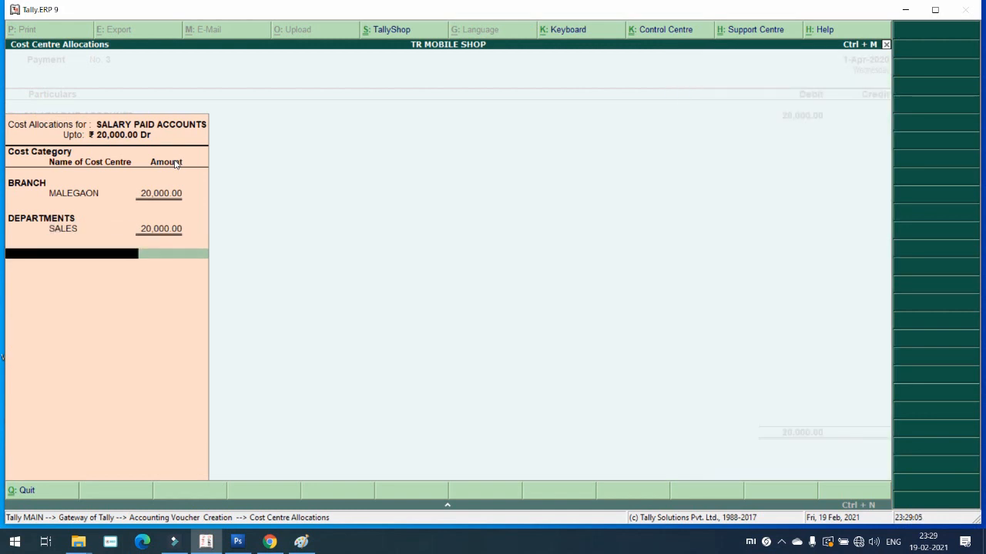
pyautogui.press('space')
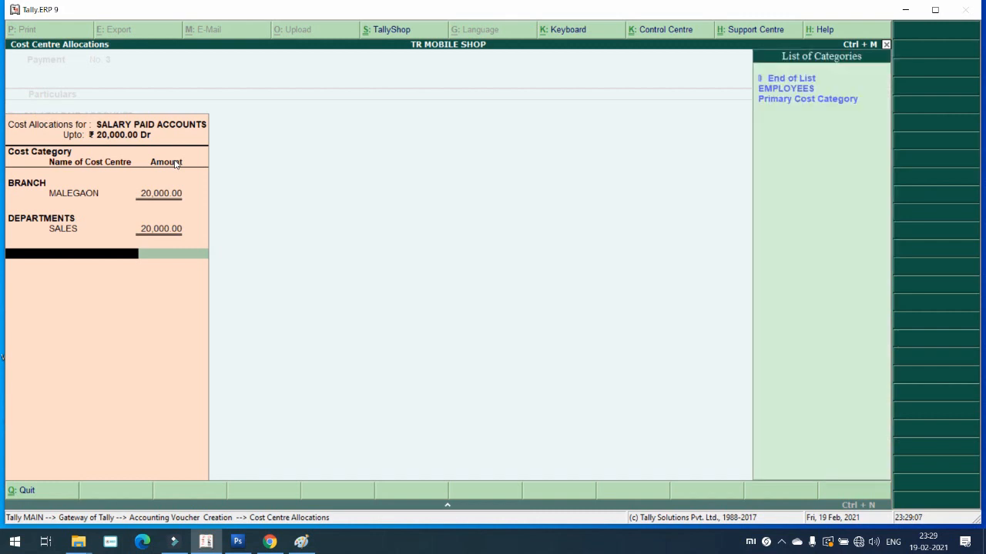
pyautogui.press('Return')
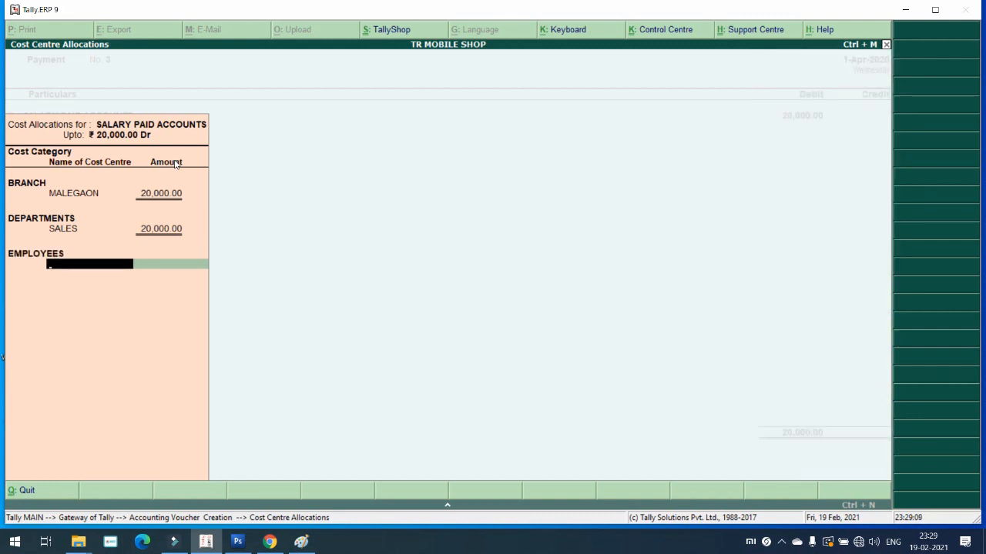
pyautogui.press('space')
pyautogui.press('Down')
pyautogui.press('Down')
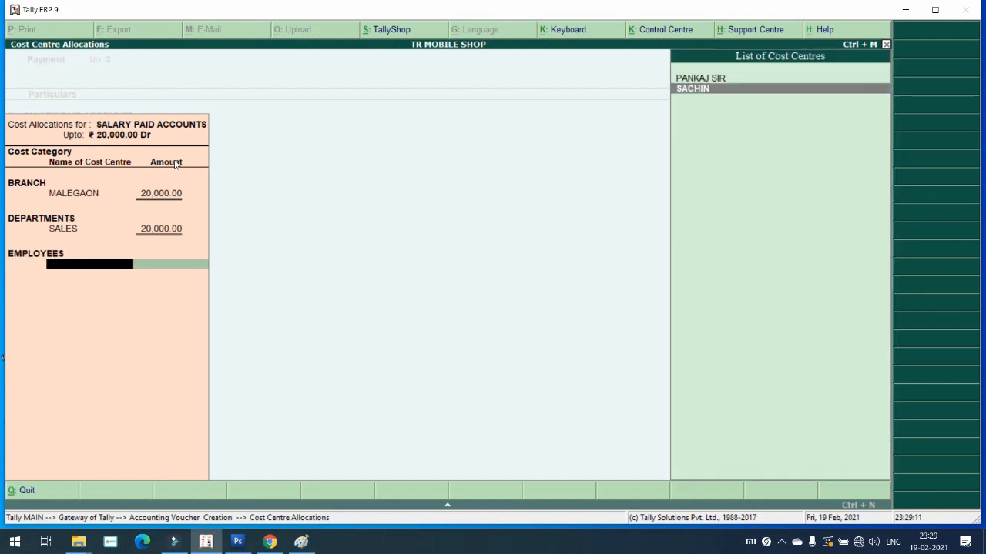
pyautogui.press('Return')
pyautogui.press('Return')
pyautogui.press('Return')
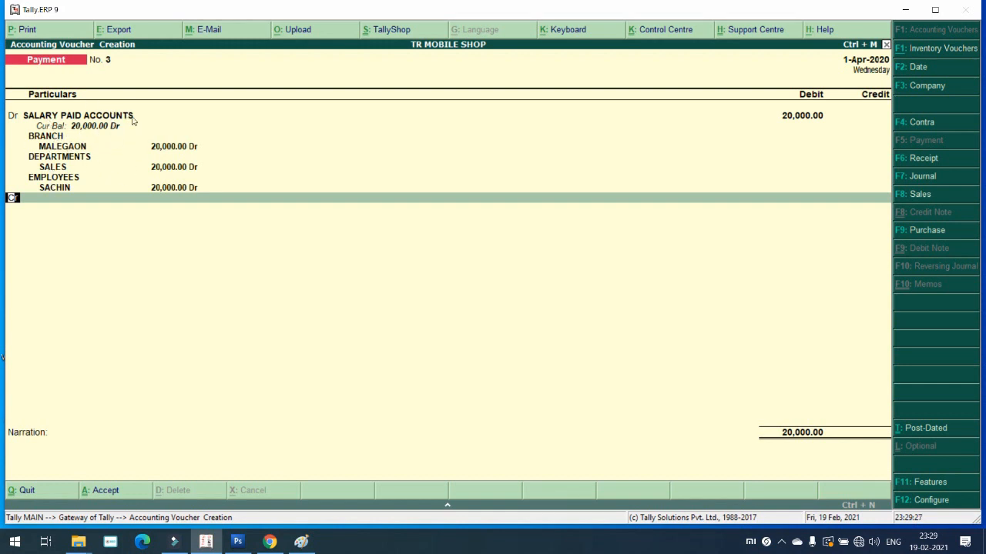
# Step: Credit AXIS BANK for 20,000 on the Cr line of the salary payment
pyautogui.press('Return')
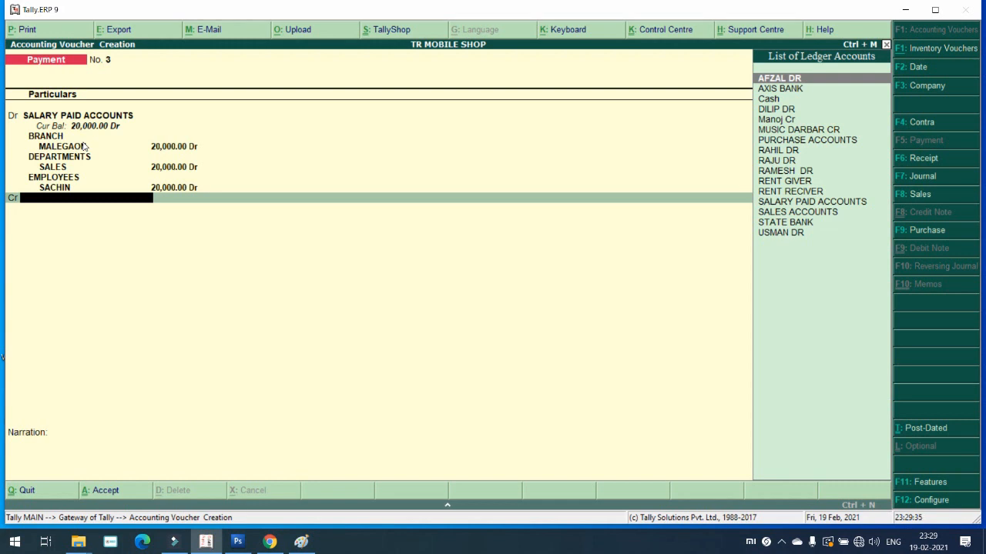
pyautogui.press('Down')
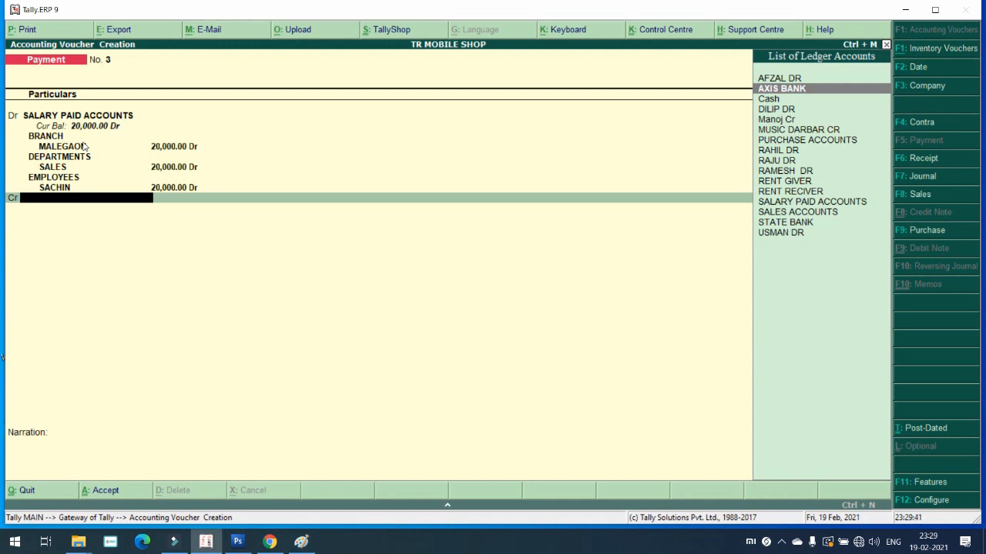
pyautogui.press('Return')
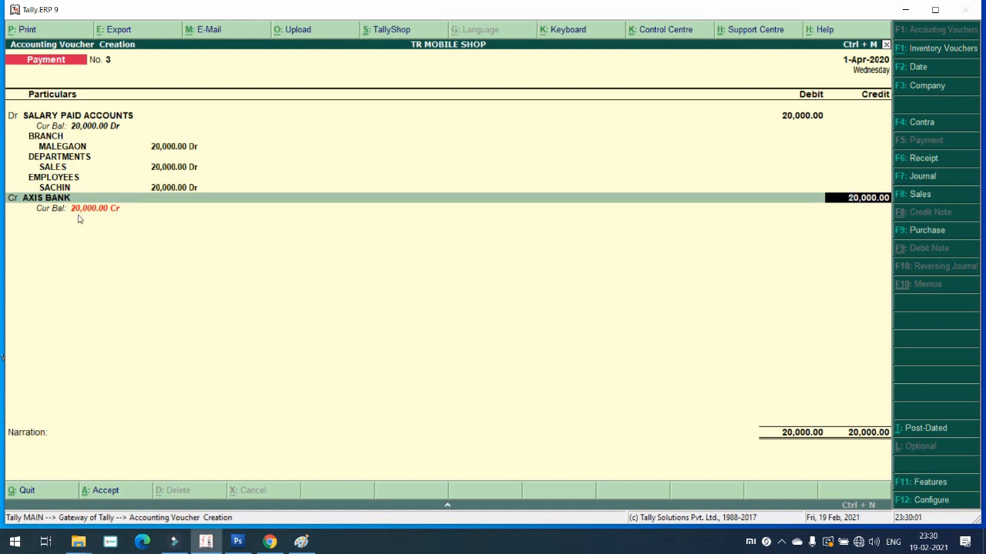
pyautogui.press('BackSpace')
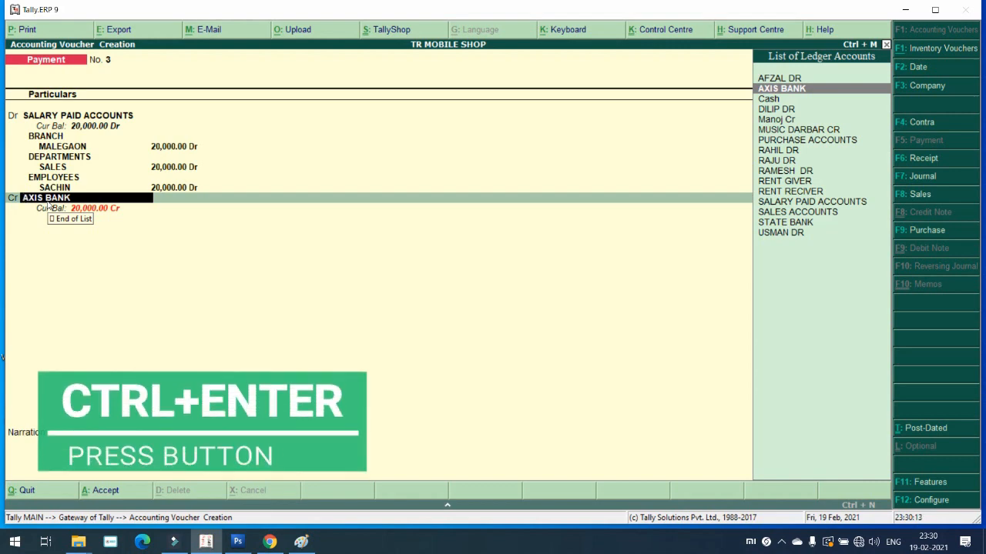
# Step: Alter the AXIS BANK ledger to set Cost centres applicable to Yes
pyautogui.hotkey('ctrl', 'Return')
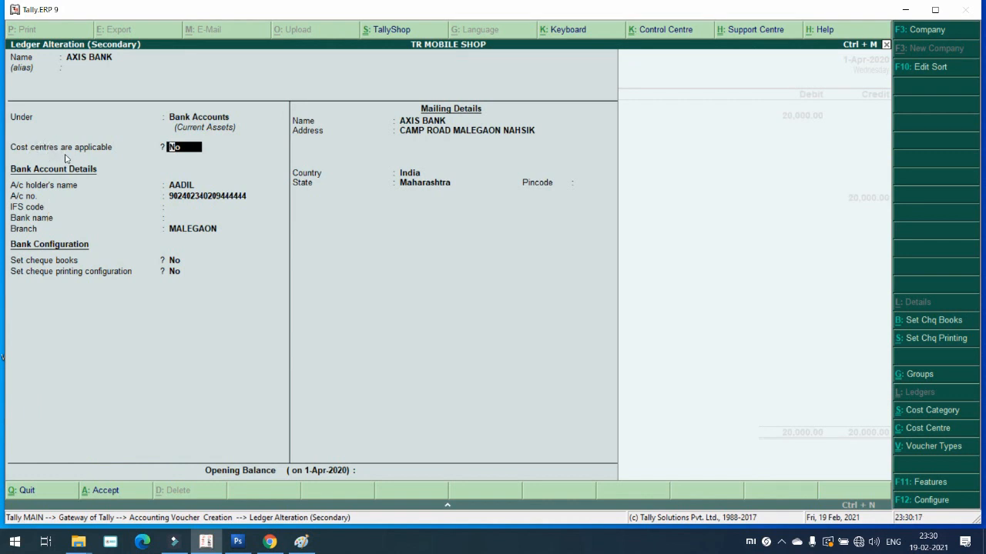
pyautogui.press('y')
pyautogui.press('Return')
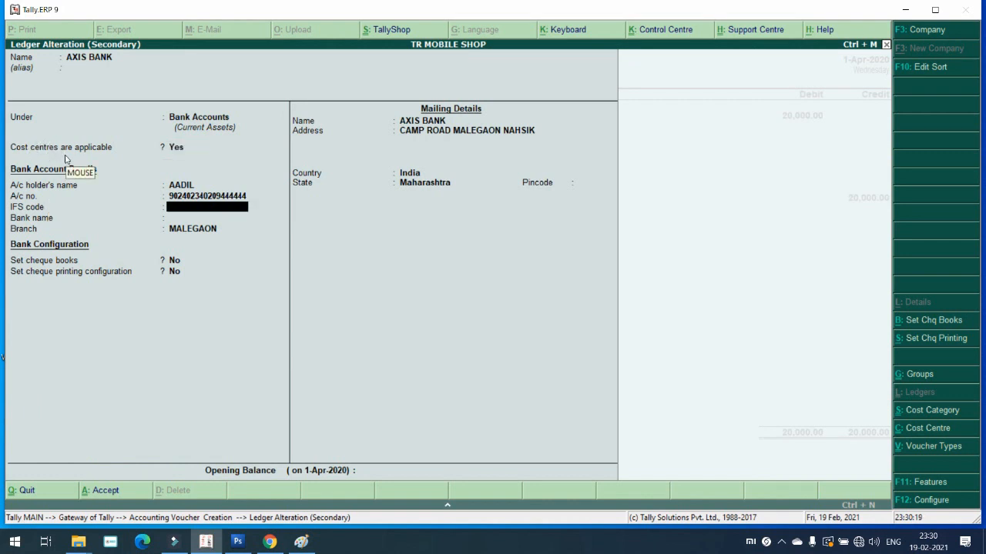
pyautogui.press('Return')
pyautogui.press('Return')
pyautogui.press('Return')
pyautogui.press('Return')
pyautogui.press('Return')
pyautogui.press('Return')
pyautogui.press('Return')
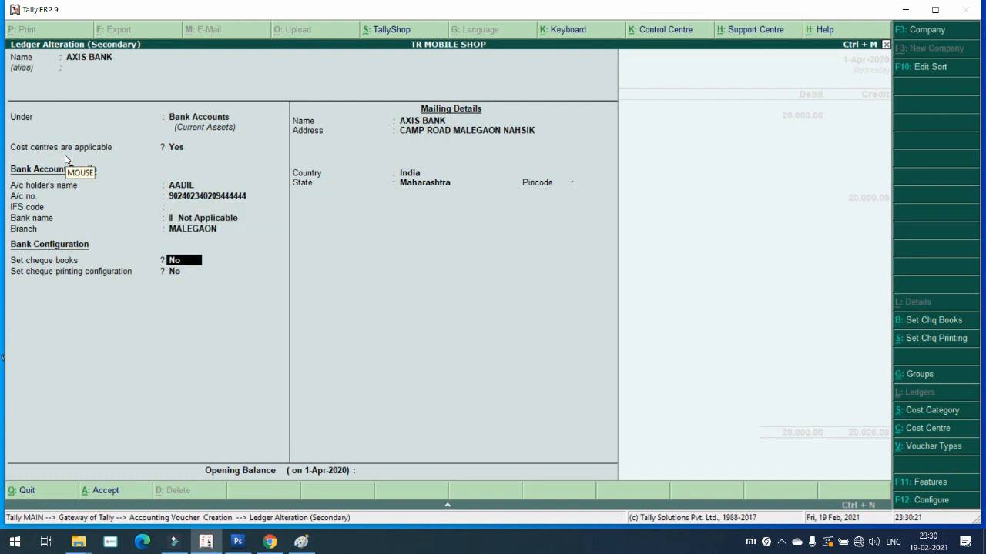
pyautogui.press('Return')
pyautogui.press('Return')
pyautogui.press('Return')
pyautogui.press('Return')
pyautogui.press('Return')
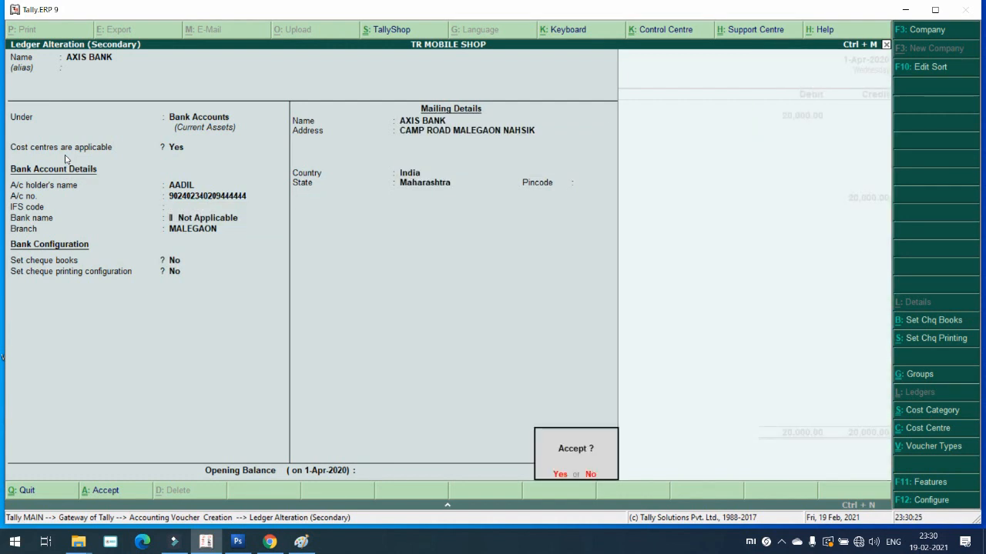
pyautogui.press('y')
# Step: Allocate the 20,000 bank credit to NASHIK, ACCOUNTS and an employee cost centre
pyautogui.press('Return')
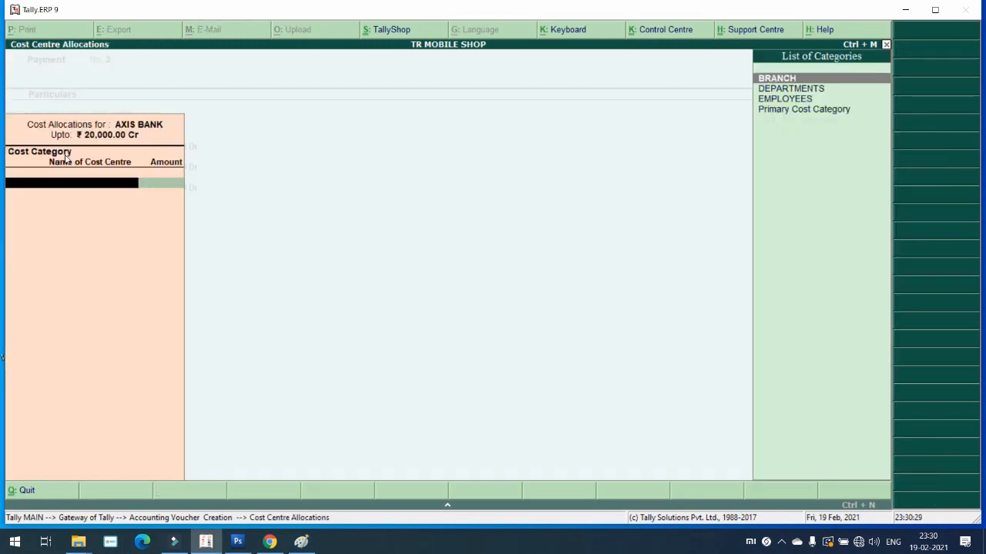
pyautogui.press('Return')
pyautogui.press('Down')
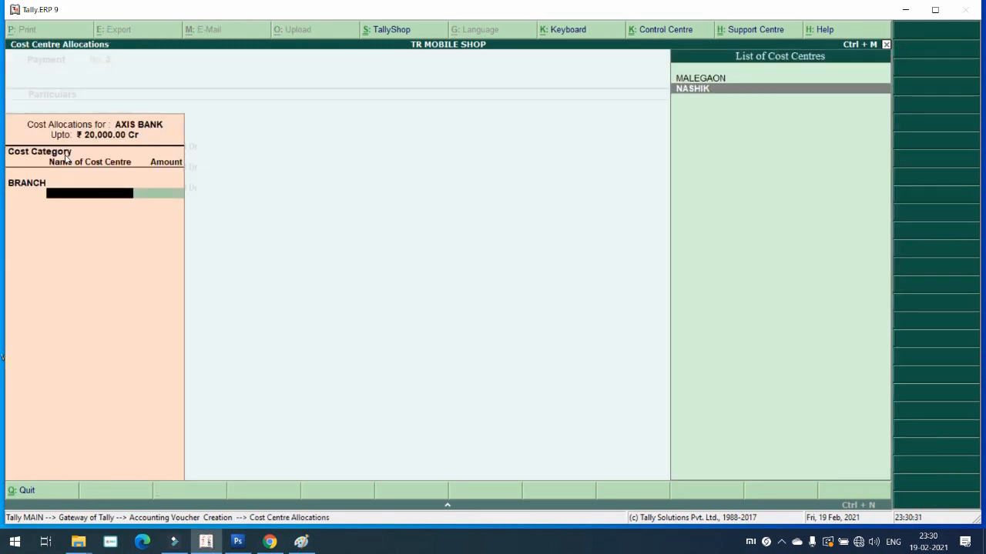
pyautogui.press('Return')
pyautogui.press('Return')
pyautogui.press('Down')
pyautogui.press('Return')
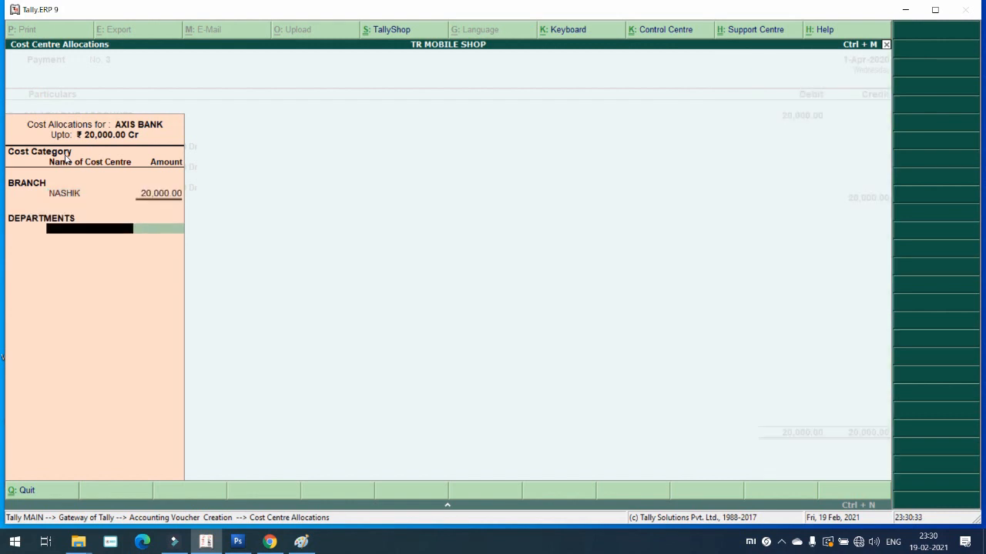
pyautogui.press('Return')
pyautogui.press('Return')
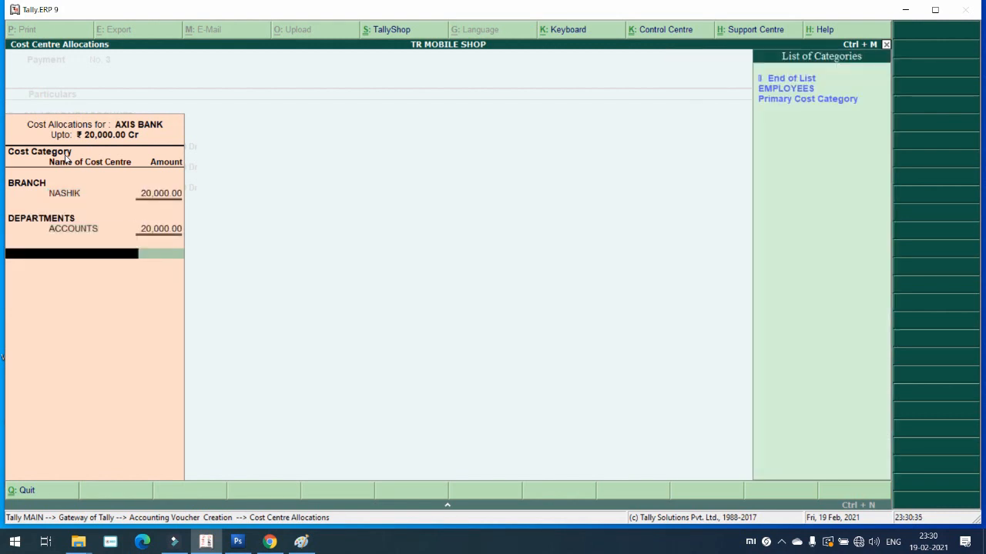
pyautogui.press('Down')
pyautogui.press('Return')
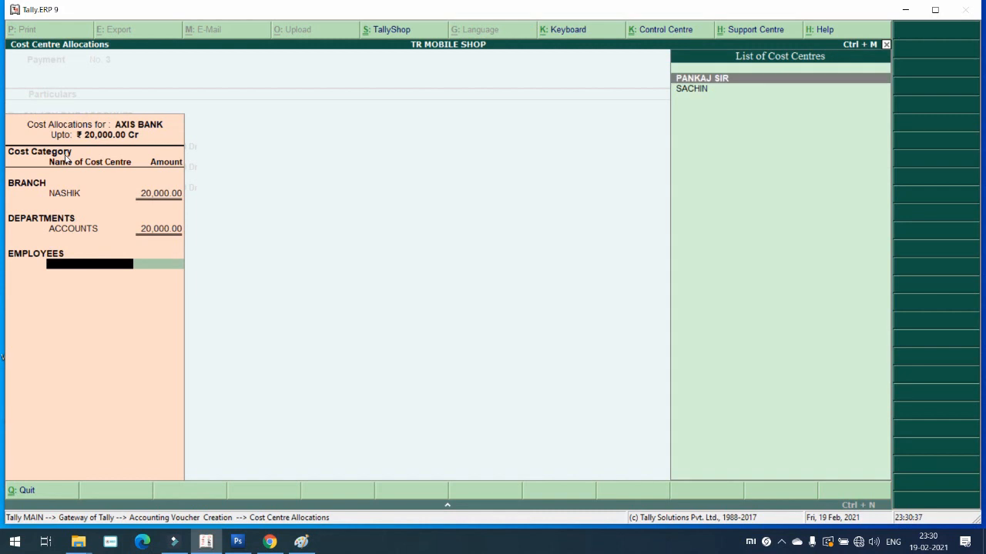
pyautogui.press('Return')
pyautogui.press('Return')
pyautogui.press('Return')
pyautogui.press('Return')
pyautogui.press('Return')
pyautogui.press('Return')
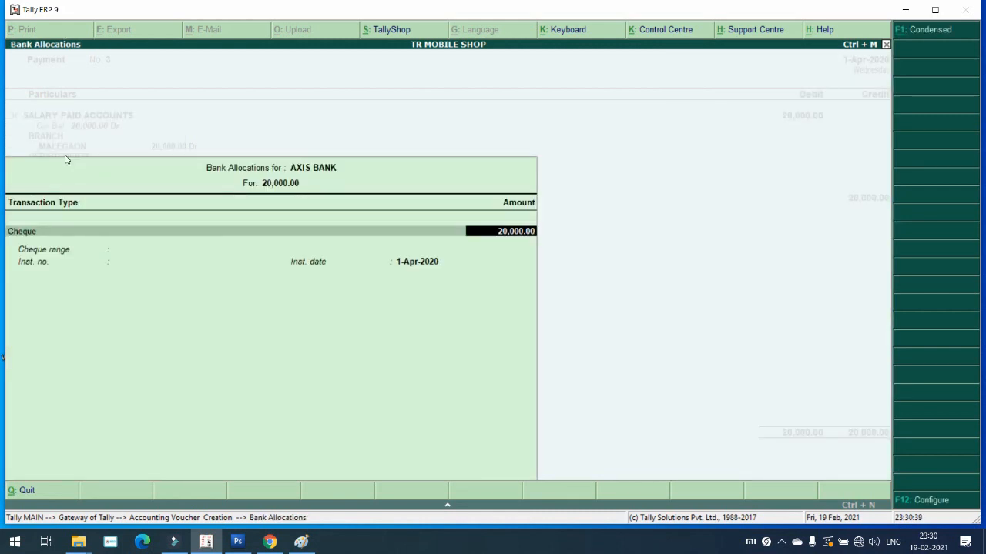
pyautogui.press('Return')
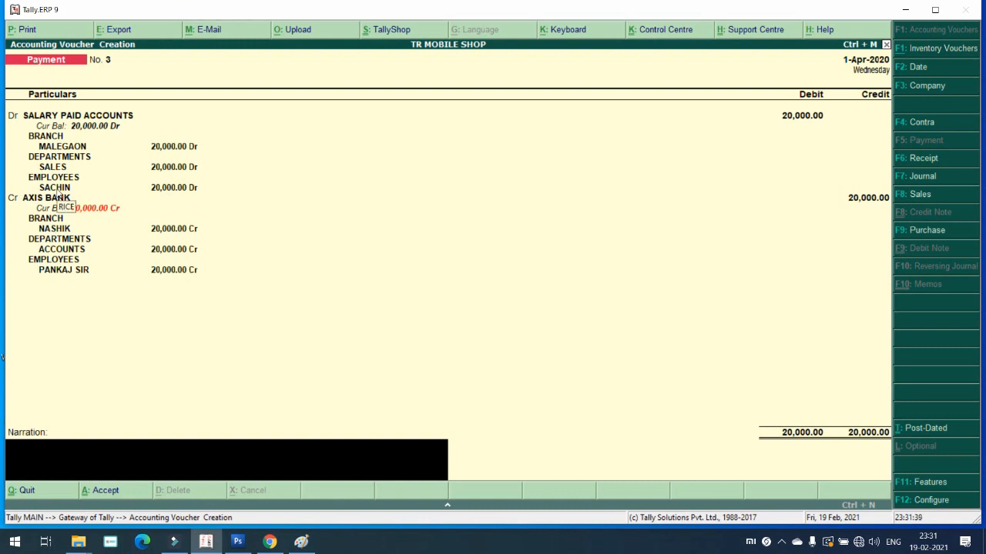
# Step: Open the Voucher Printing options for Payment voucher No. 3
pyautogui.hotkey('alt', 'p')
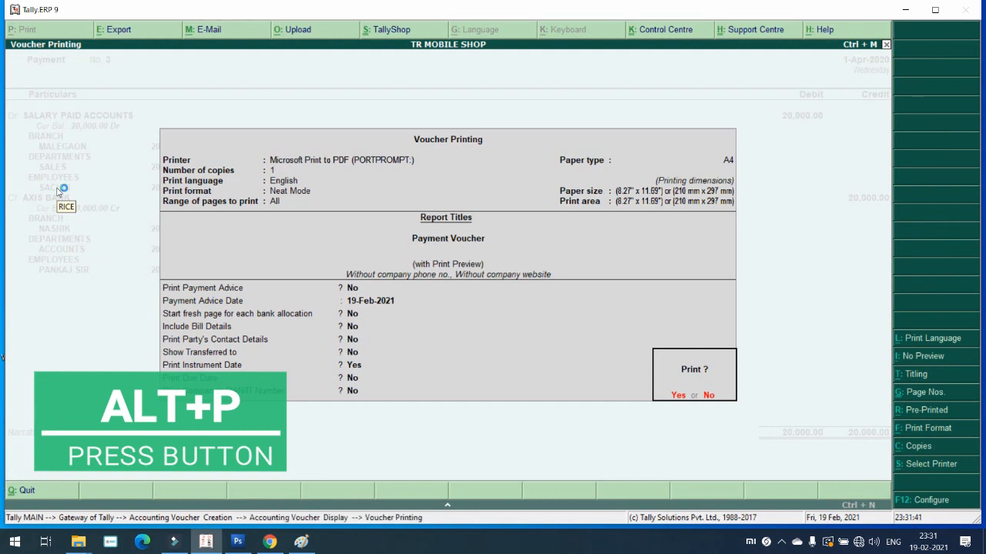
pyautogui.press('Escape')
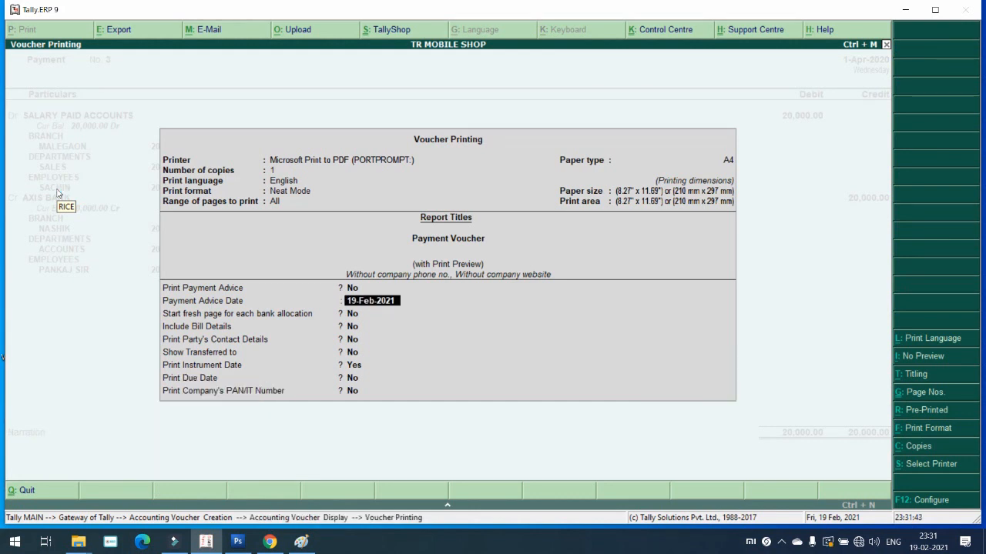
pyautogui.write('1/4')
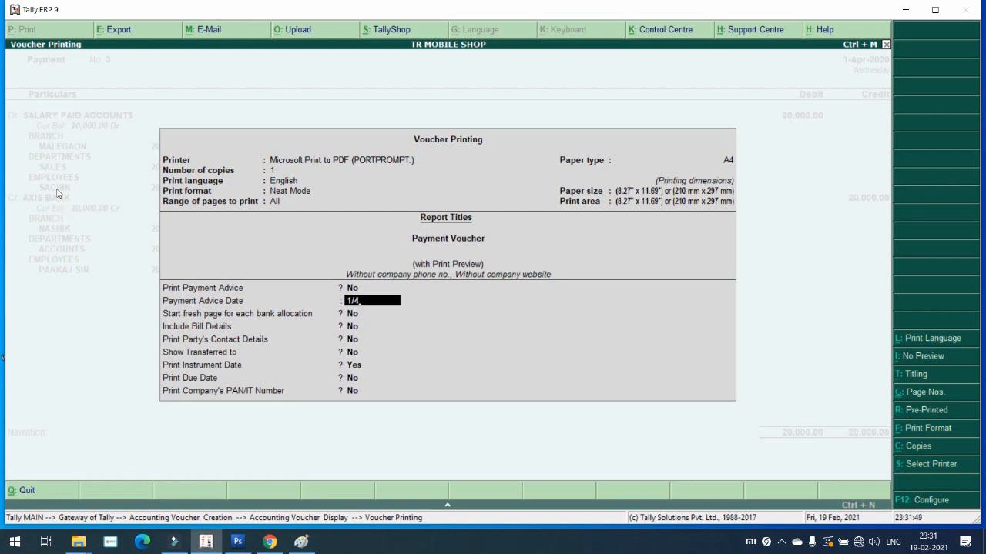
pyautogui.press('Return')
pyautogui.press('Return')
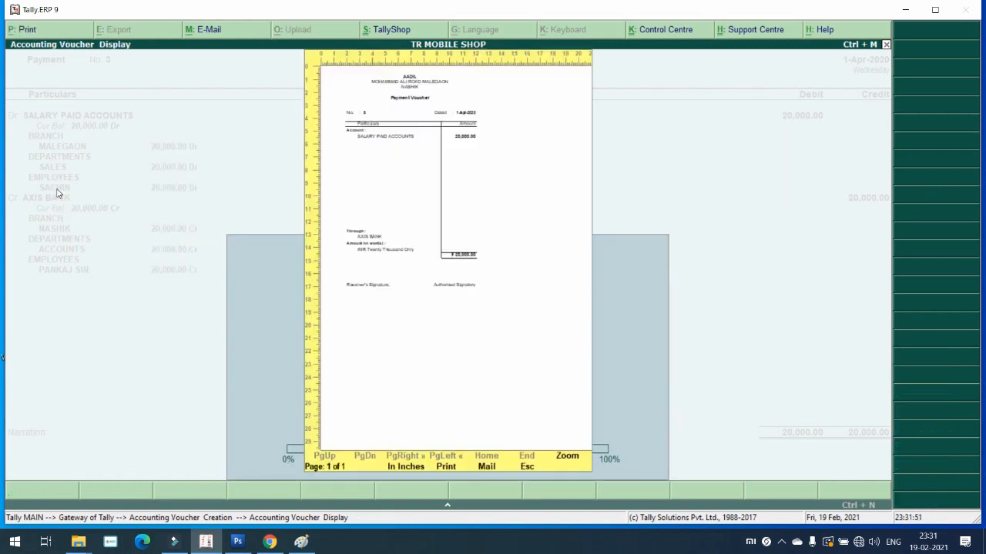
pyautogui.hotkey('alt', 'z')
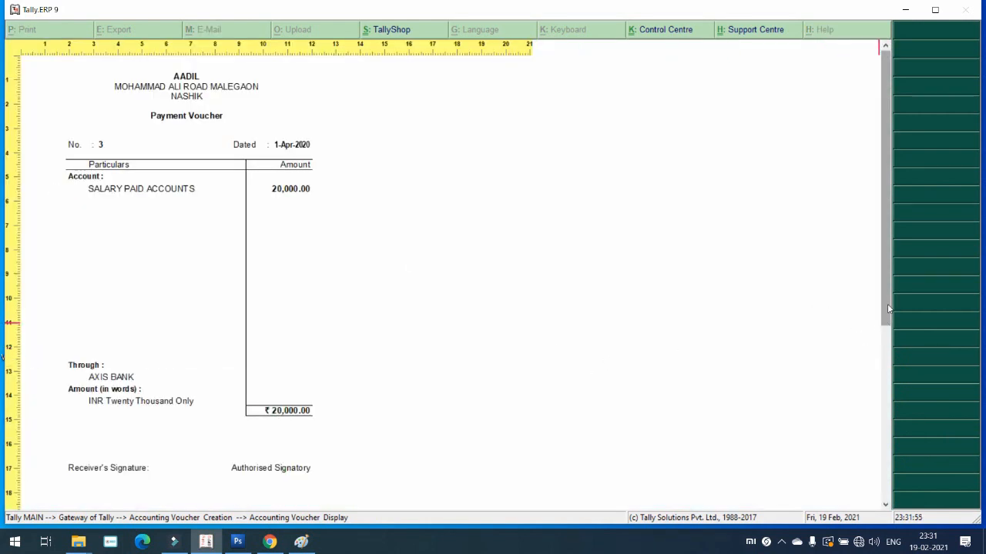
pyautogui.moveTo(887, 308); pyautogui.dragTo(883, 381)
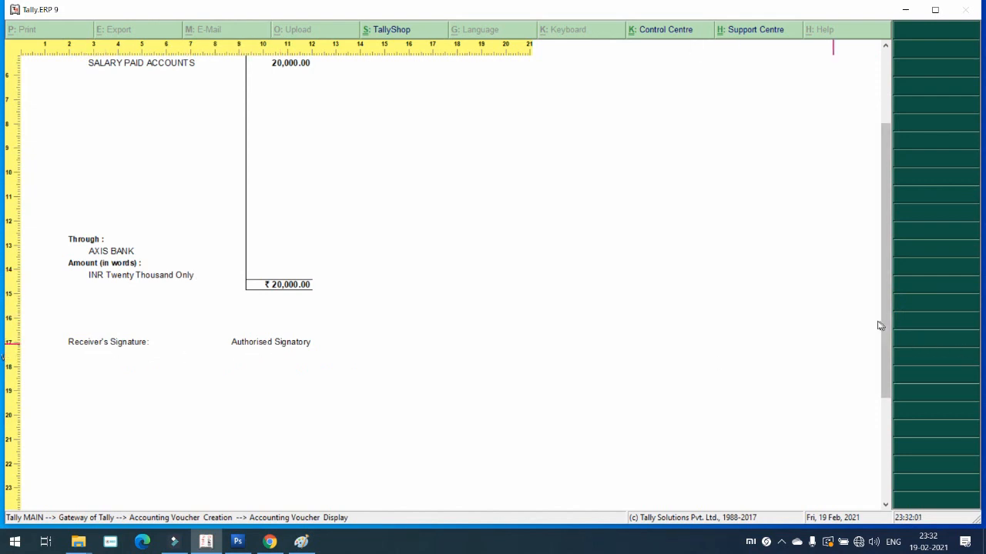
pyautogui.moveTo(881, 320); pyautogui.dragTo(886, 261)
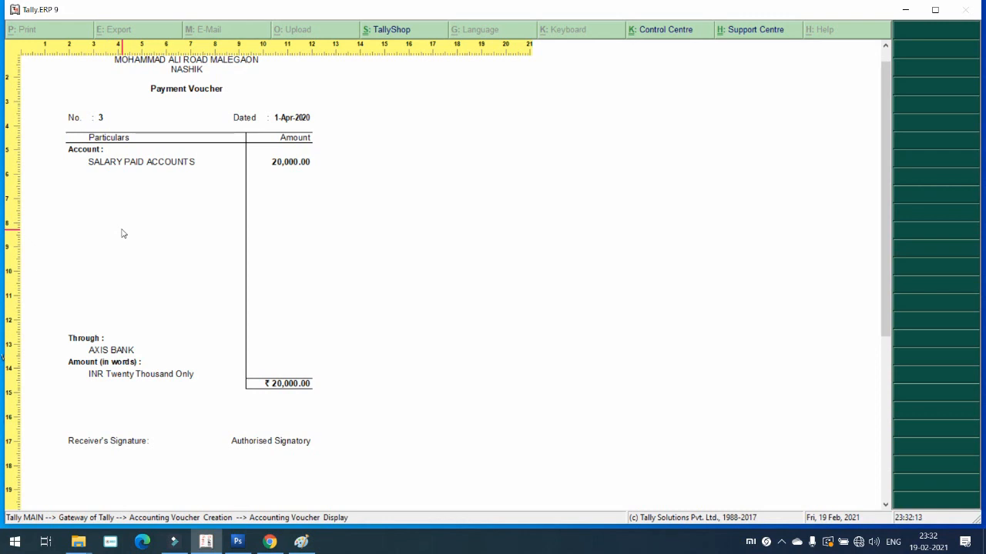
pyautogui.press('Escape')
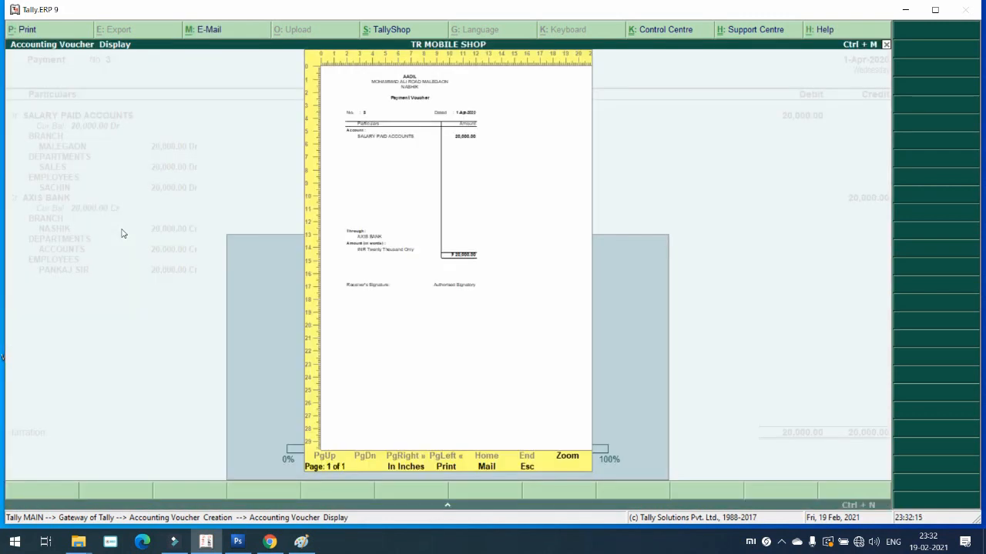
pyautogui.press('Escape')
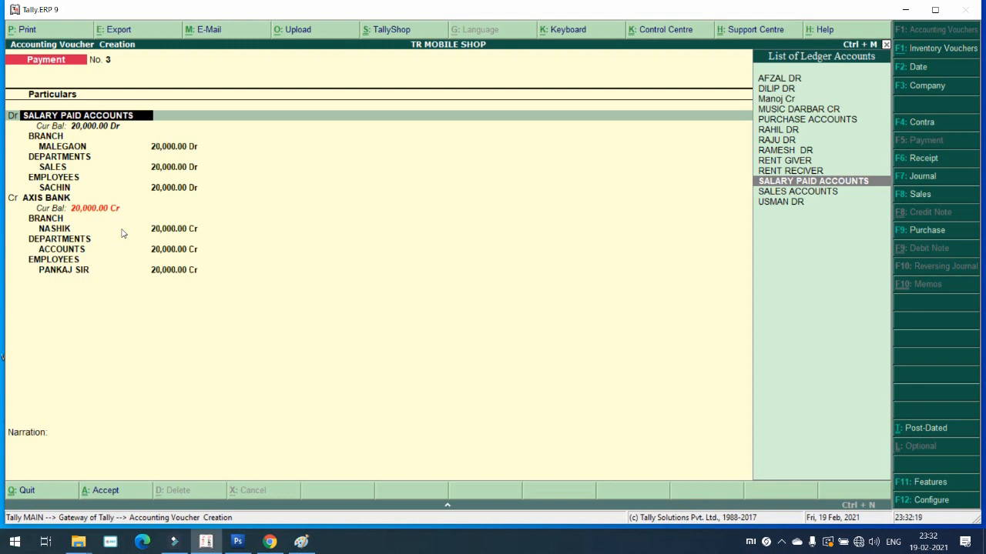
# Step: Turn on printing of cost centre details in the payment printing configuration
pyautogui.hotkey('alt', 'p')
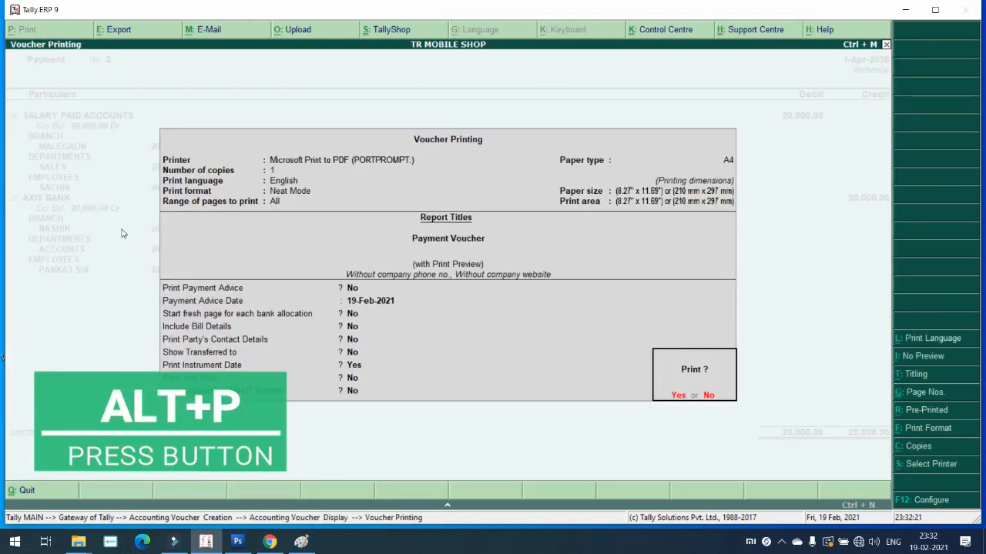
pyautogui.press('F12')
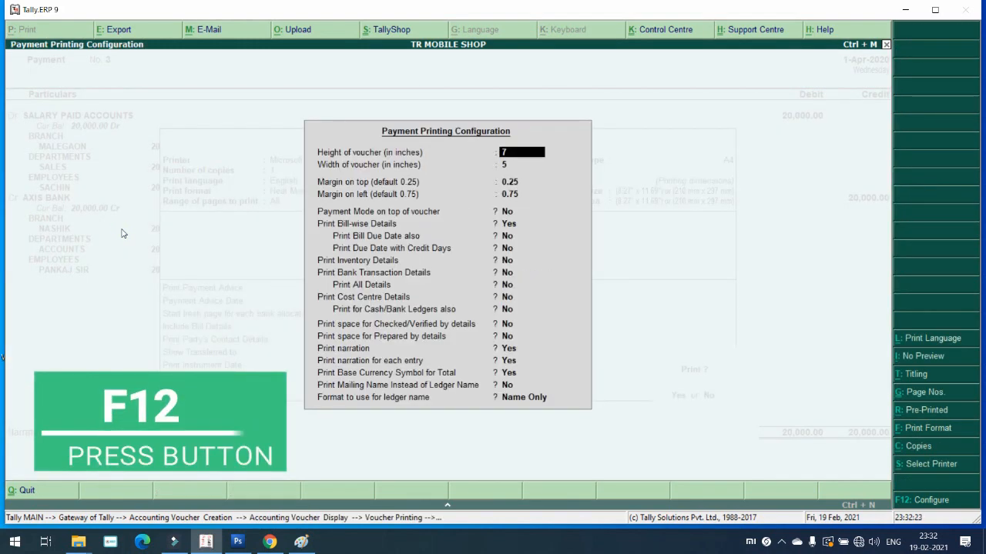
pyautogui.press('Return')
pyautogui.press('Return')
pyautogui.press('Return')
pyautogui.press('Return')
pyautogui.press('Return')
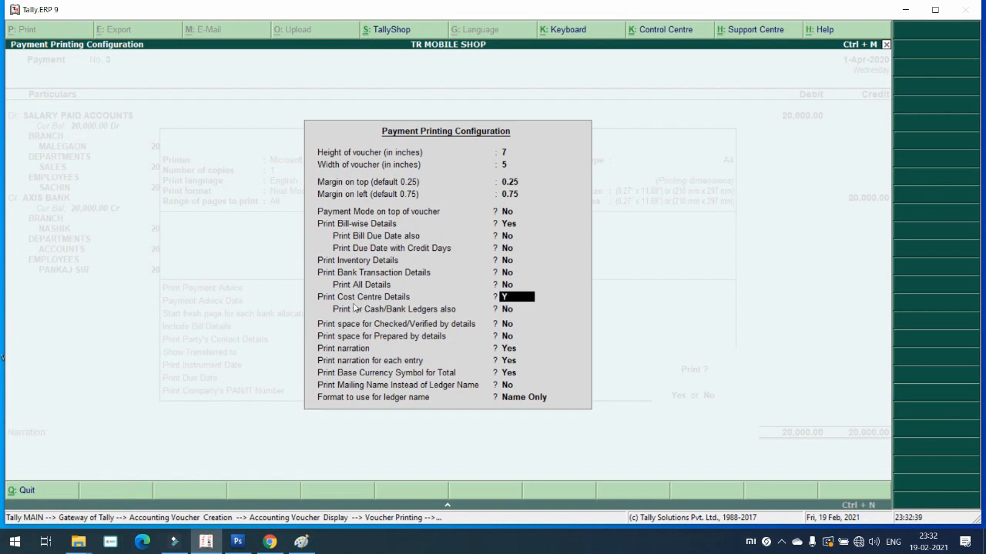
pyautogui.press('y')
pyautogui.press('Return')
pyautogui.press('Return')
pyautogui.press('Return')
pyautogui.press('Return')
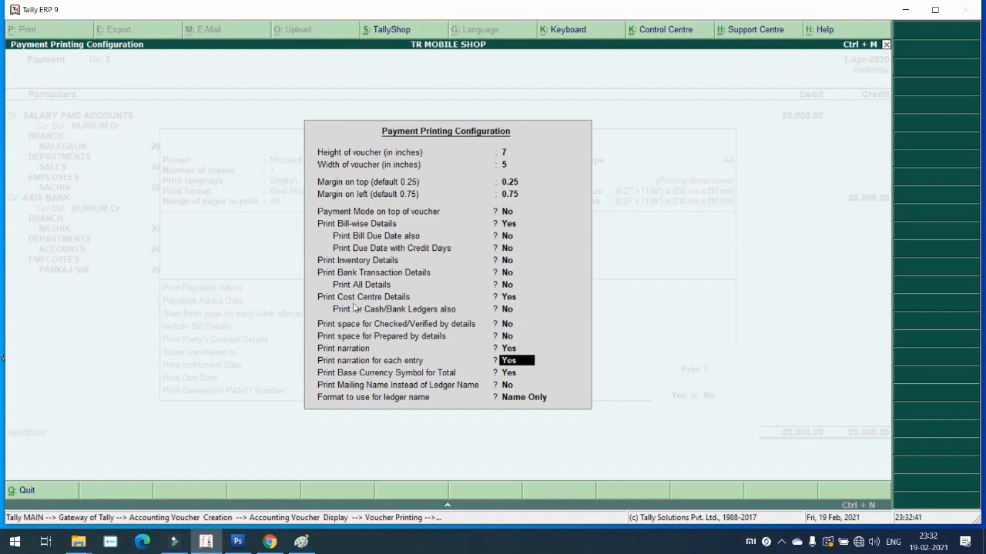
pyautogui.press('Return')
pyautogui.press('Return')
pyautogui.press('Return')
pyautogui.press('Return')
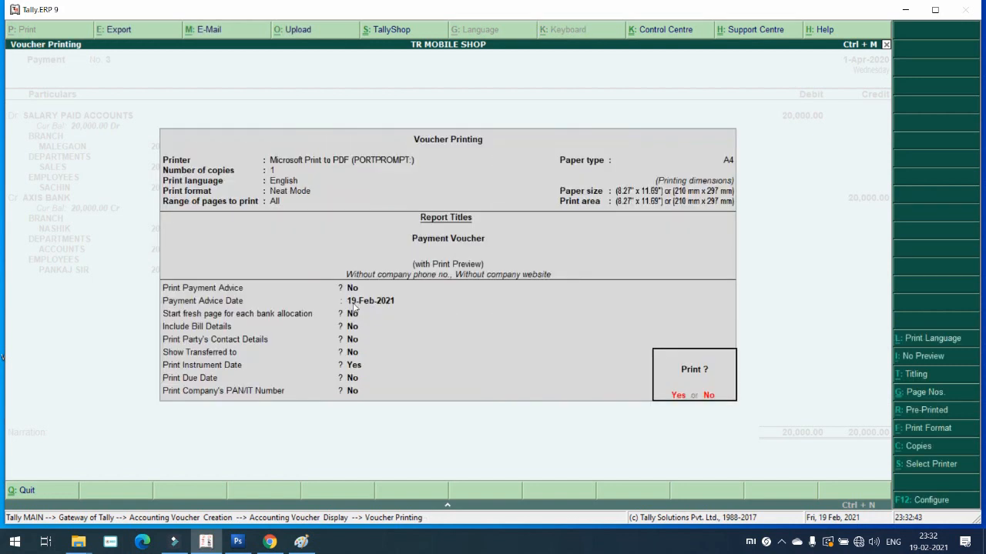
# Step: Set the payment advice date to 1/4, preview the print at full size, then close it
pyautogui.click(353, 306)
pyautogui.write('1/4')
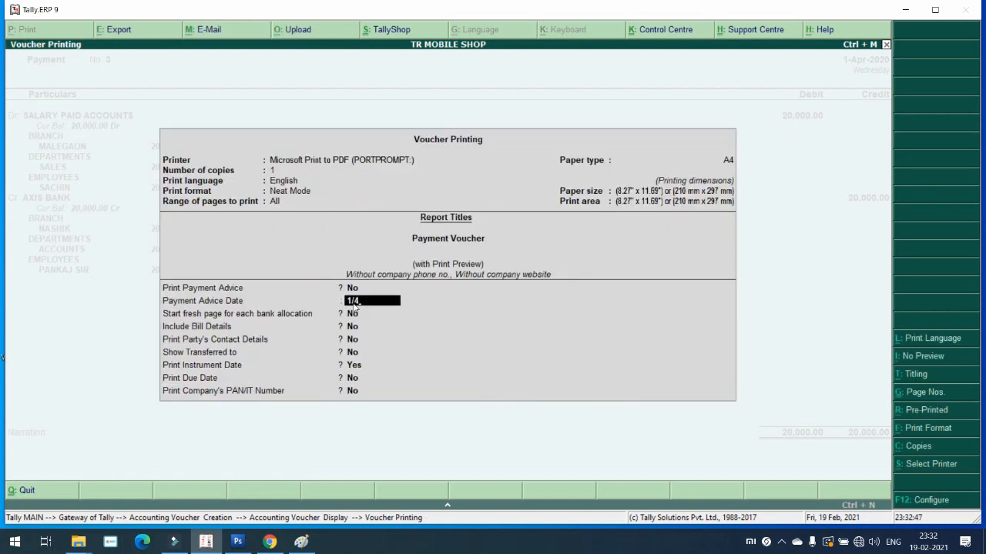
pyautogui.hotkey('ctrl', 'a')
pyautogui.press('Return')
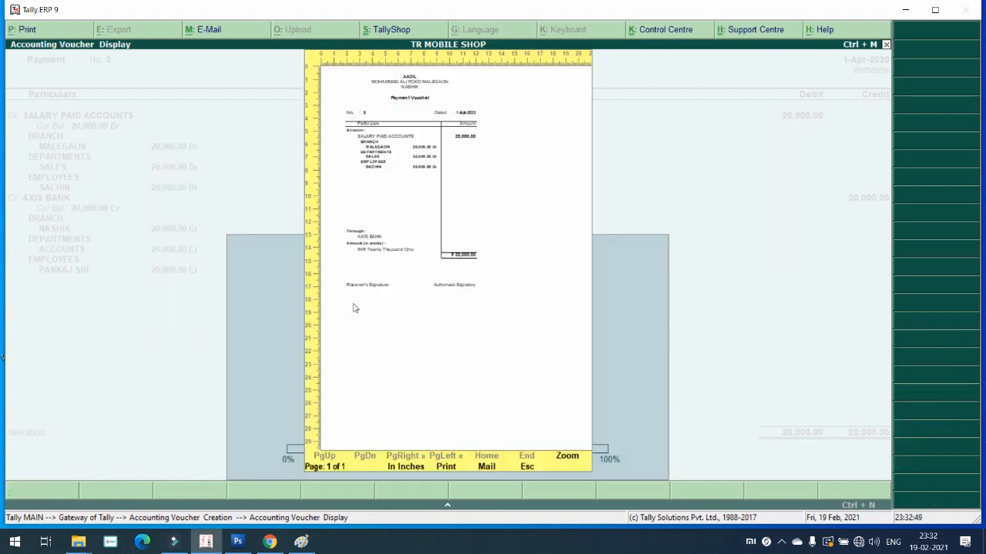
pyautogui.hotkey('alt', 'z')
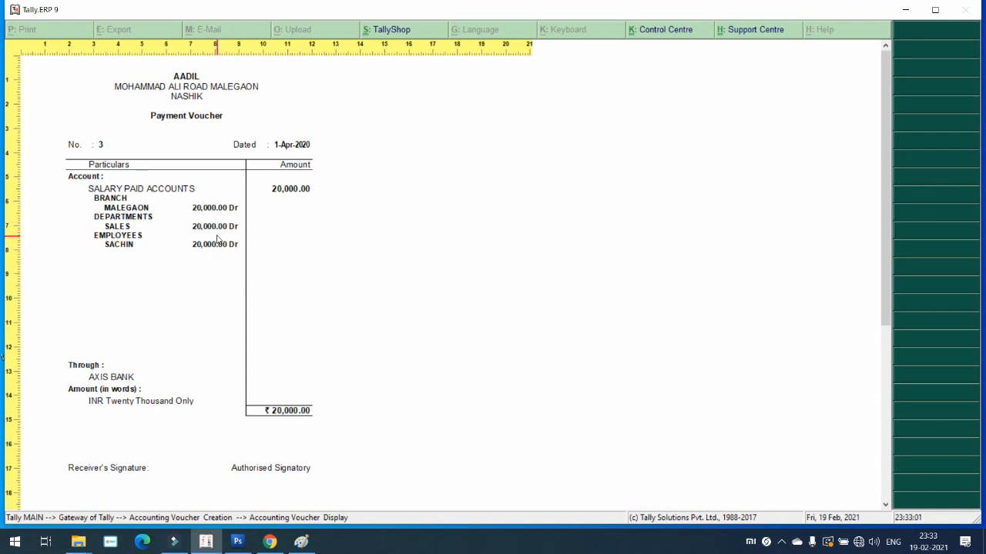
pyautogui.press('Escape')
pyautogui.press('Escape')
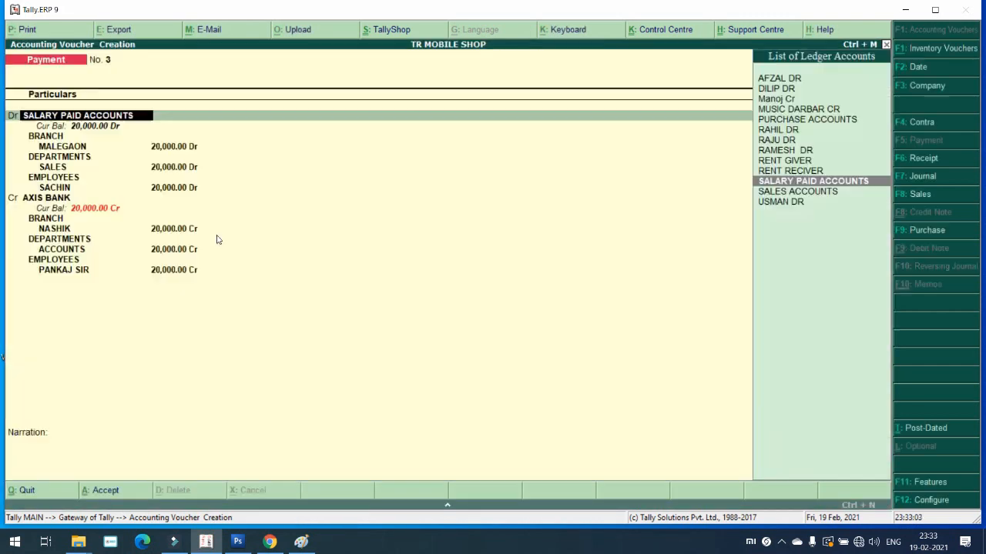
# Step: Accept the SALARY PAID ACCOUNTS and AXIS BANK lines unchanged and save voucher No. 3
pyautogui.press('Return')
pyautogui.press('Return')
pyautogui.press('Return')
pyautogui.press('Return')
pyautogui.press('Return')
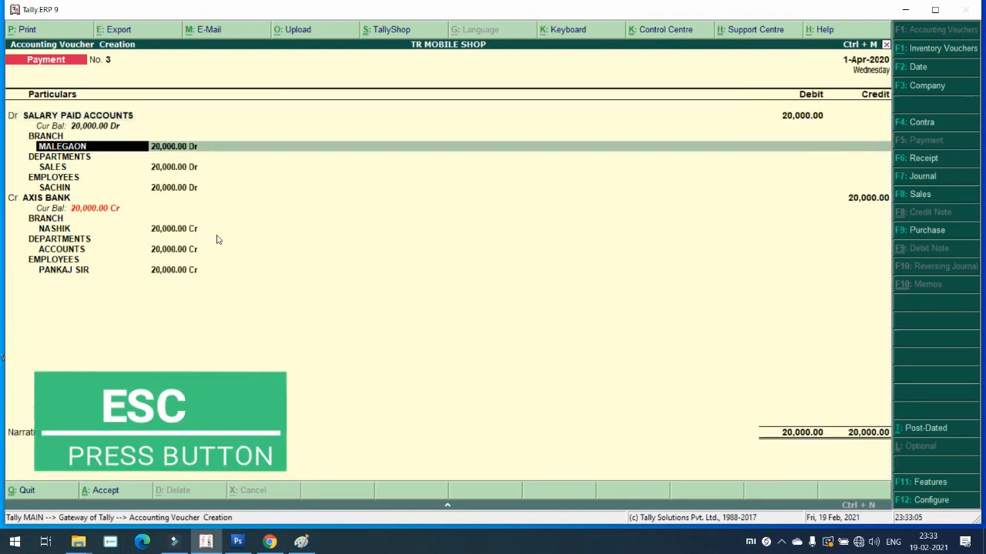
pyautogui.press('Return')
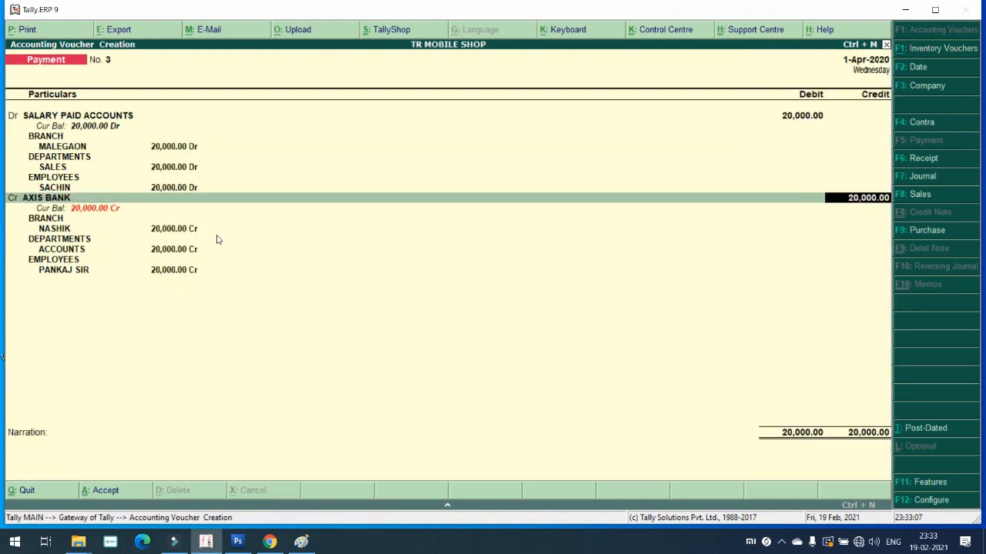
pyautogui.press('Return')
pyautogui.press('Return')
pyautogui.press('Return')
pyautogui.press('Return')
pyautogui.press('Return')
pyautogui.press('Return')
pyautogui.press('Return')
pyautogui.press('Return')
pyautogui.press('Return')
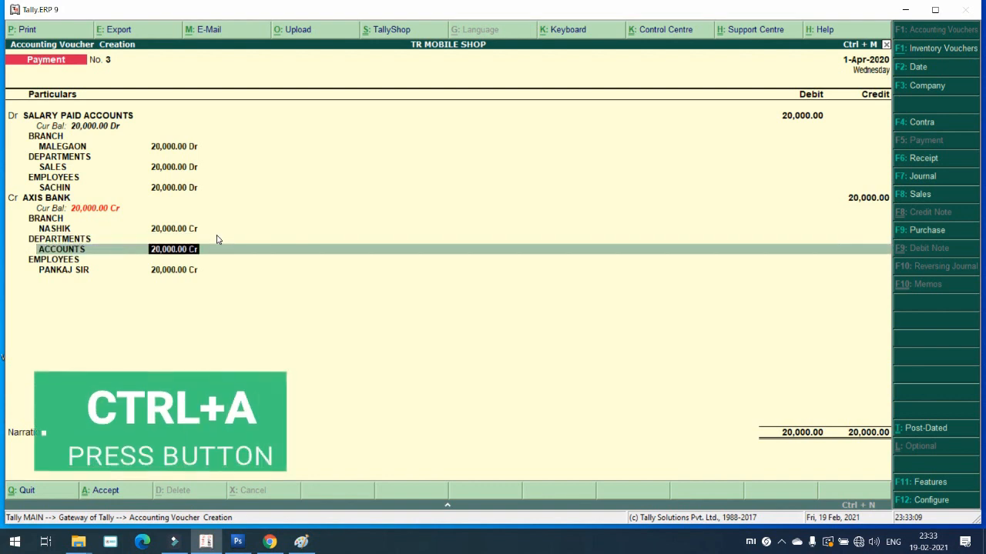
pyautogui.press('Return')
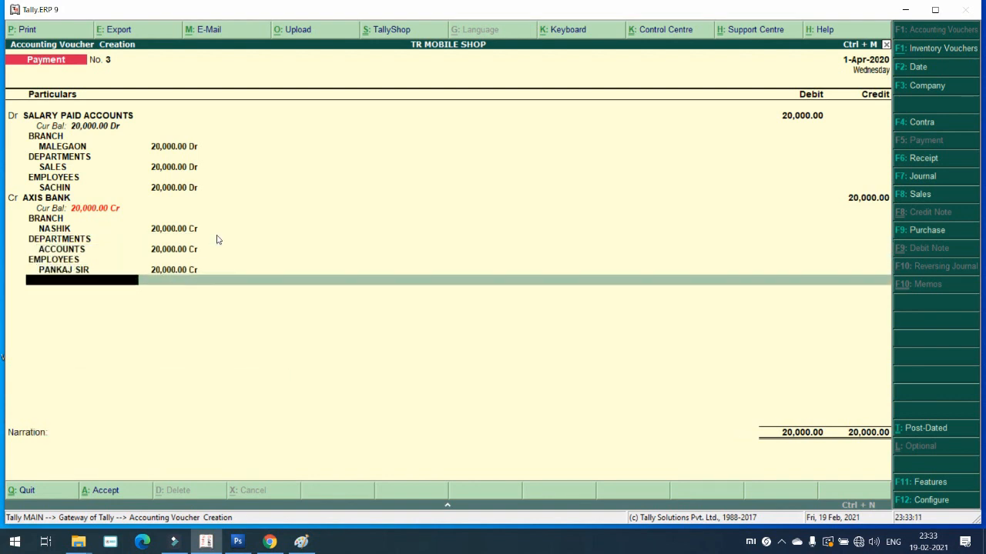
pyautogui.press('Return')
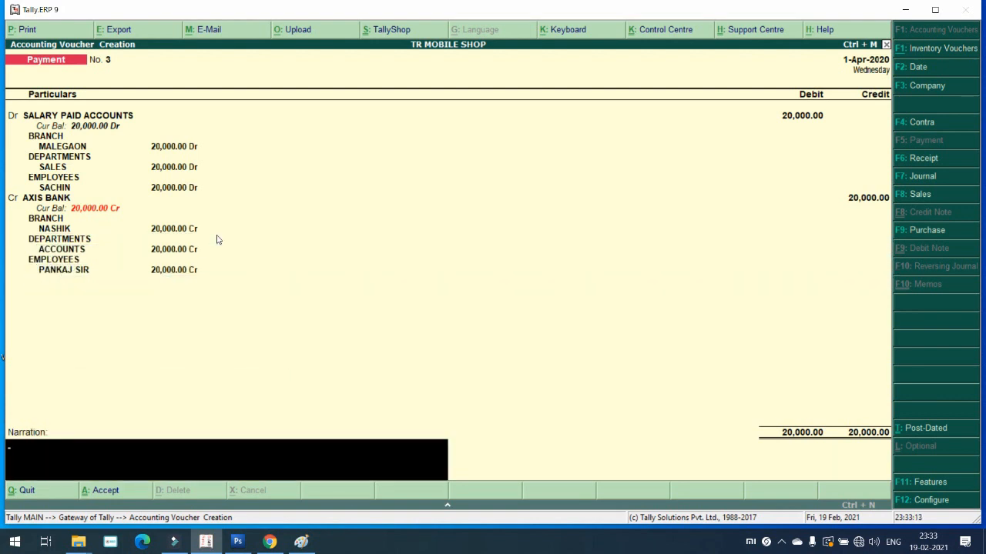
pyautogui.press('Return')
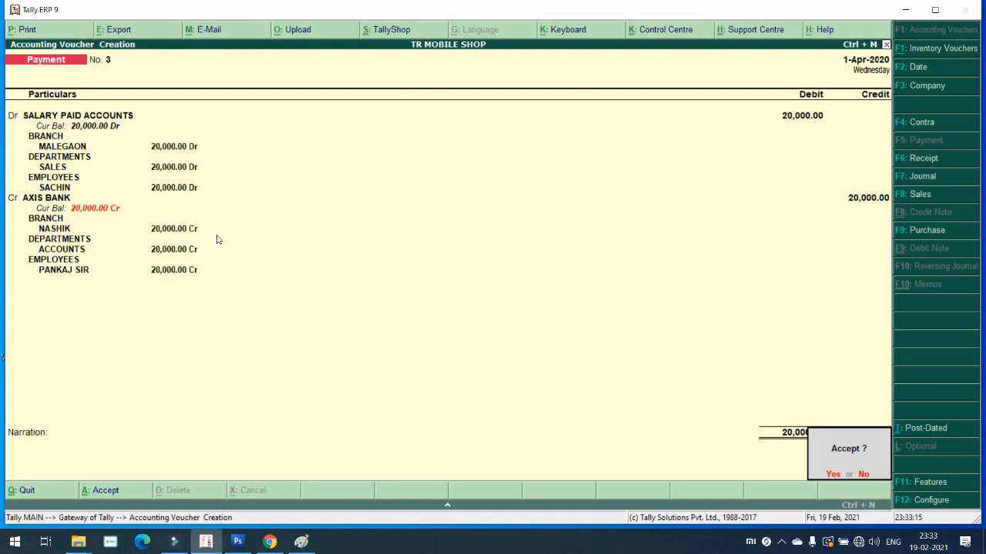
pyautogui.press('Return')
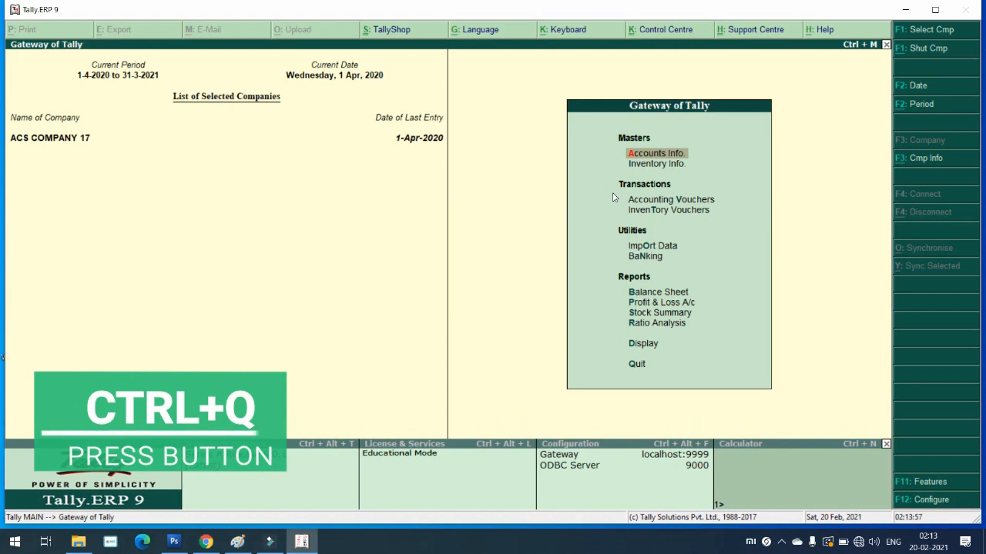
# Step: Restart Tally.ERP 9 in Educational Mode and bring up the Select Company list
pyautogui.hotkey('ctrl', 'q')
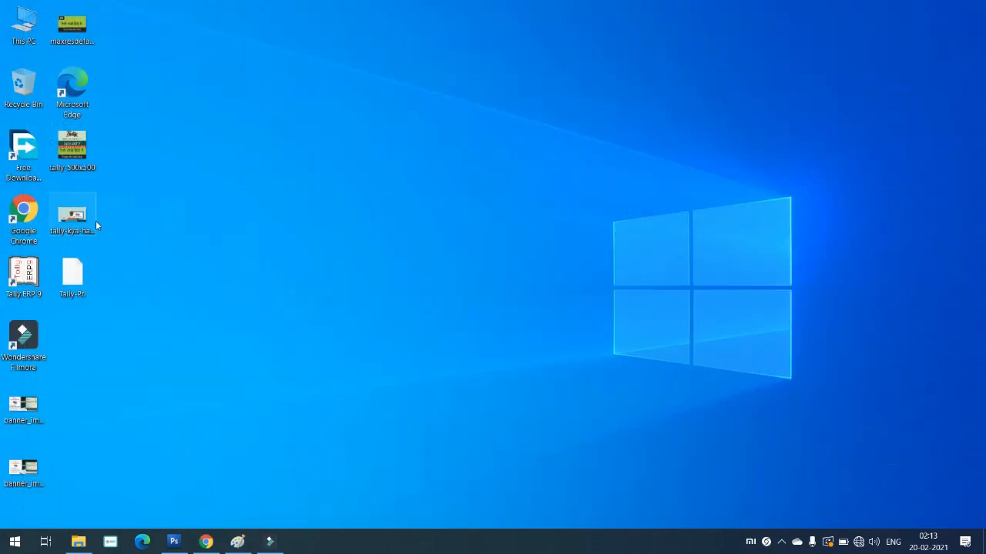
pyautogui.doubleClick(34, 275)
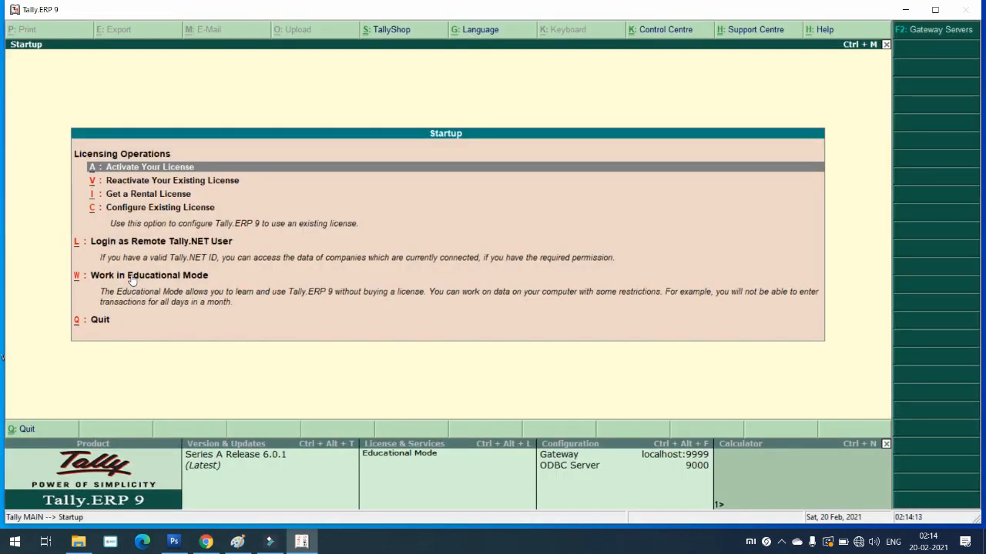
pyautogui.click(133, 279)
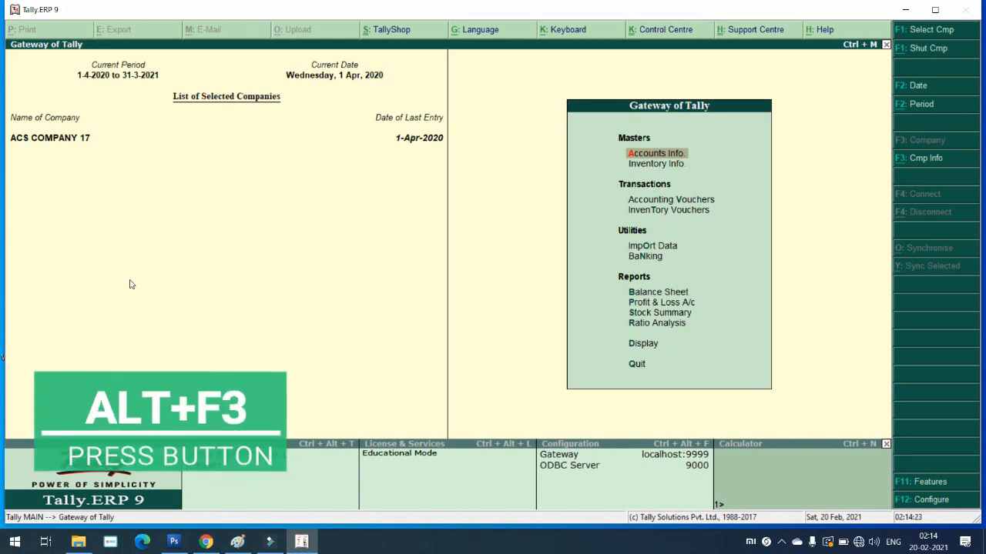
pyautogui.hotkey('alt', 'F3')
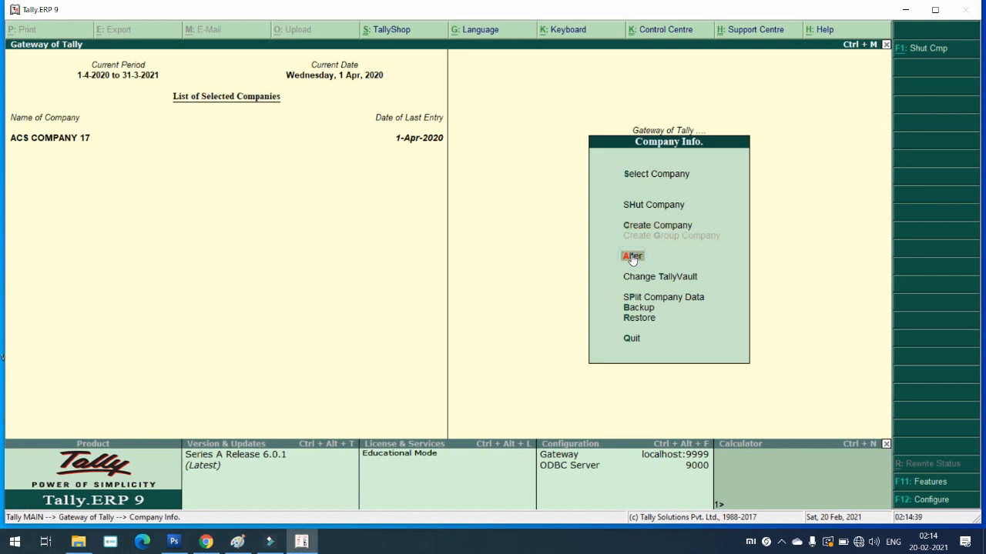
pyautogui.click(639, 174)
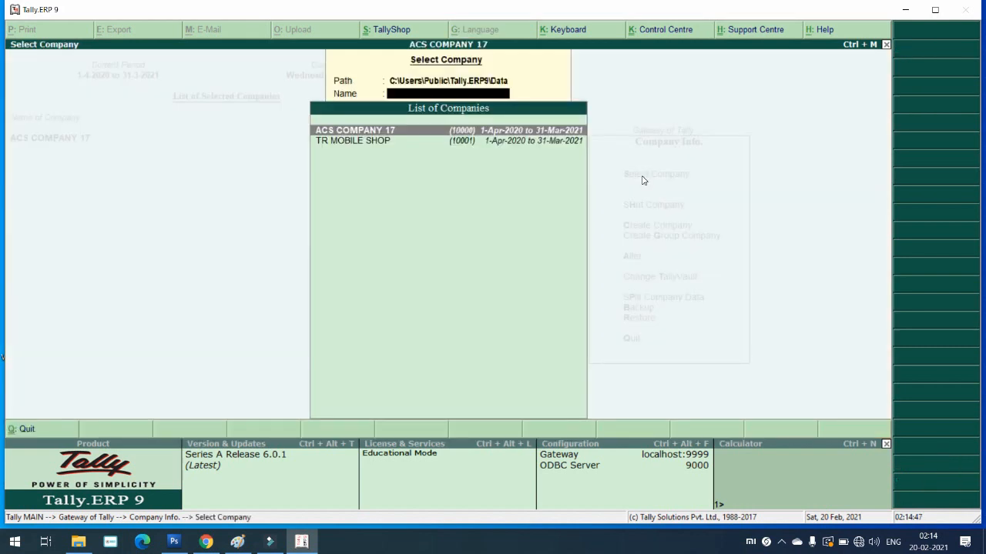
# Step: Load TR MOBILE SHOP and log in with the company's user name and password
pyautogui.press('Down')
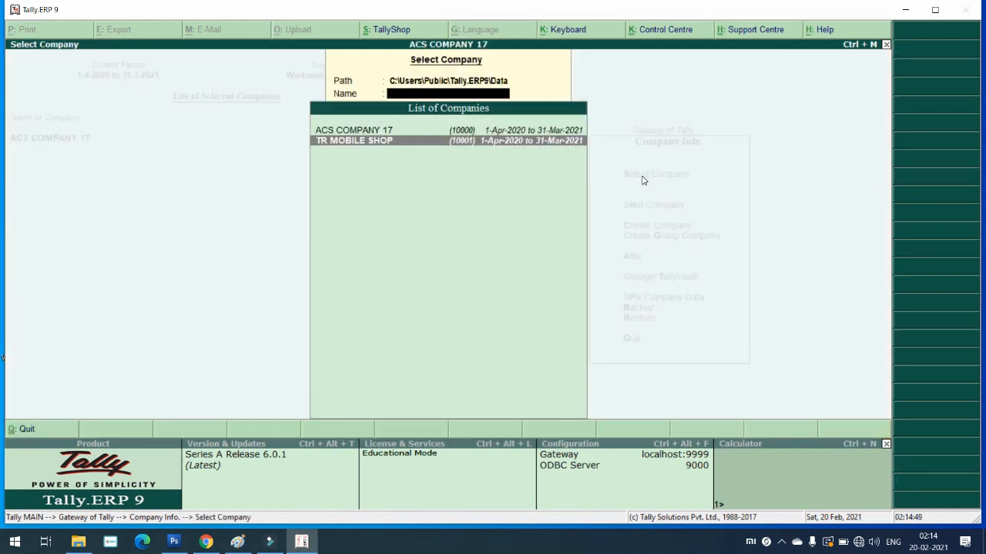
pyautogui.press('Return')
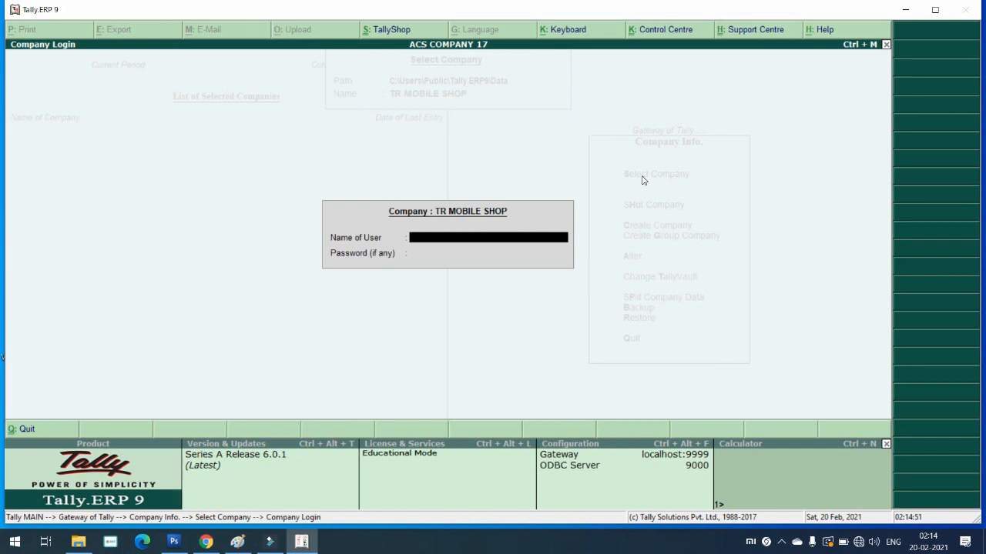
pyautogui.write('AMAAN')
pyautogui.press('Return')
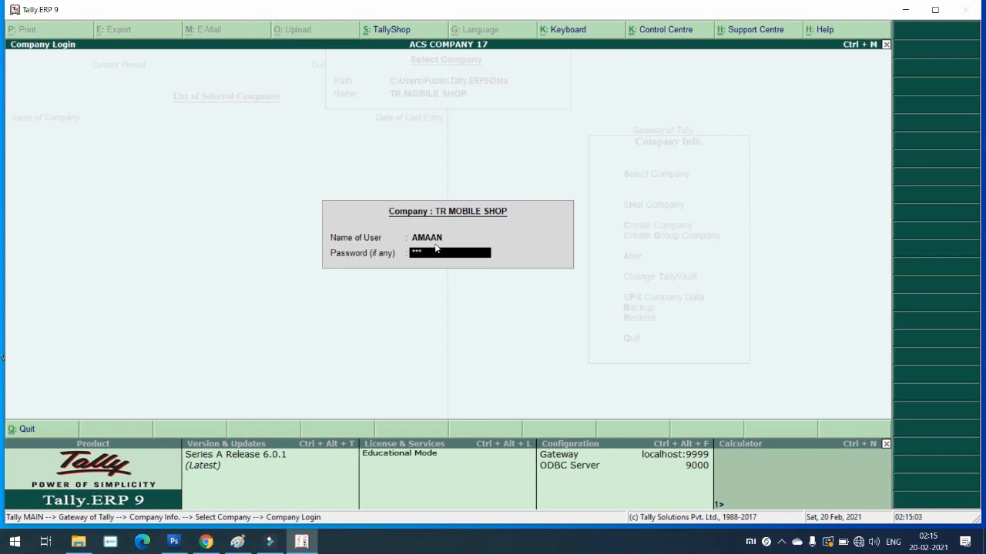
pyautogui.press('Return')
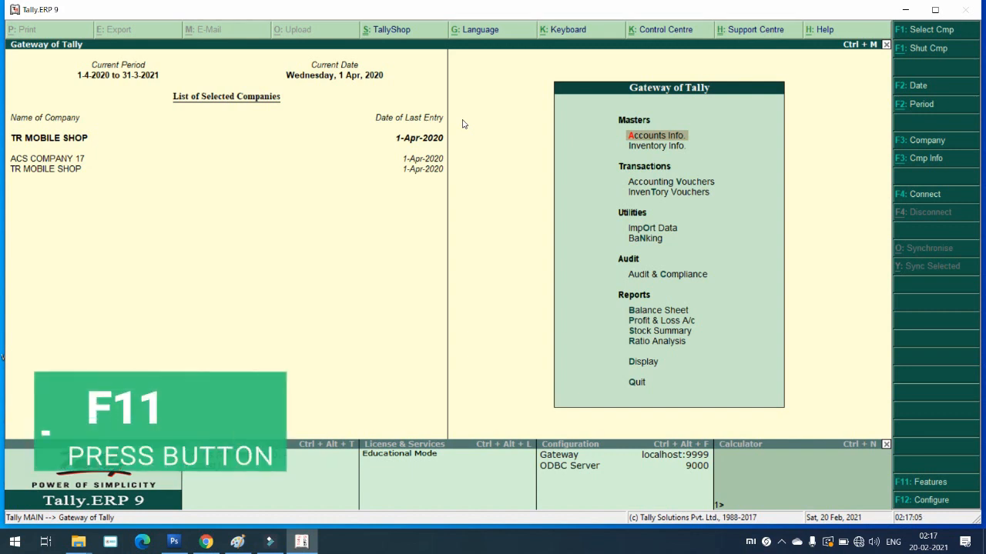
# Step: Enable GST in the statutory features and open the GST details (Maharashtra, Regular)
pyautogui.press('F11')
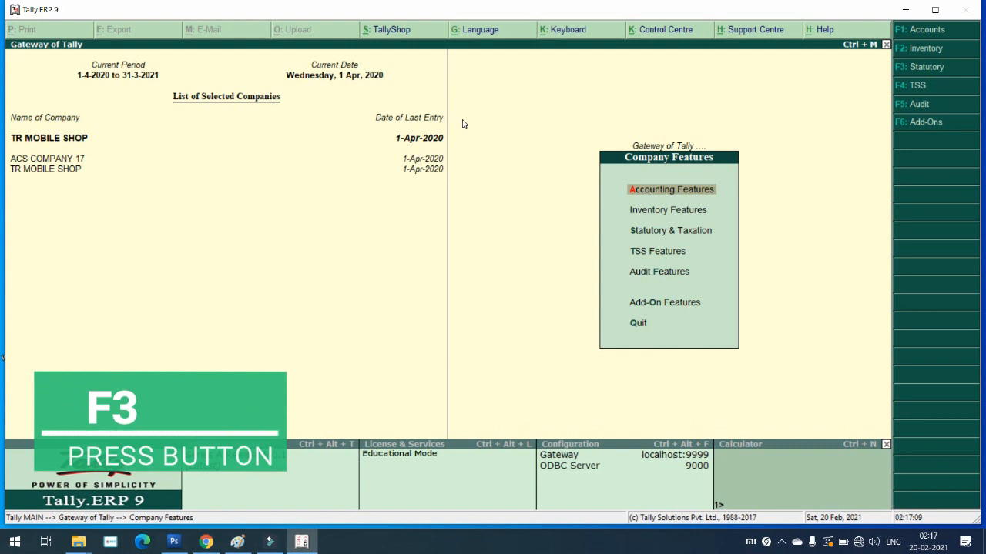
pyautogui.press('F3')
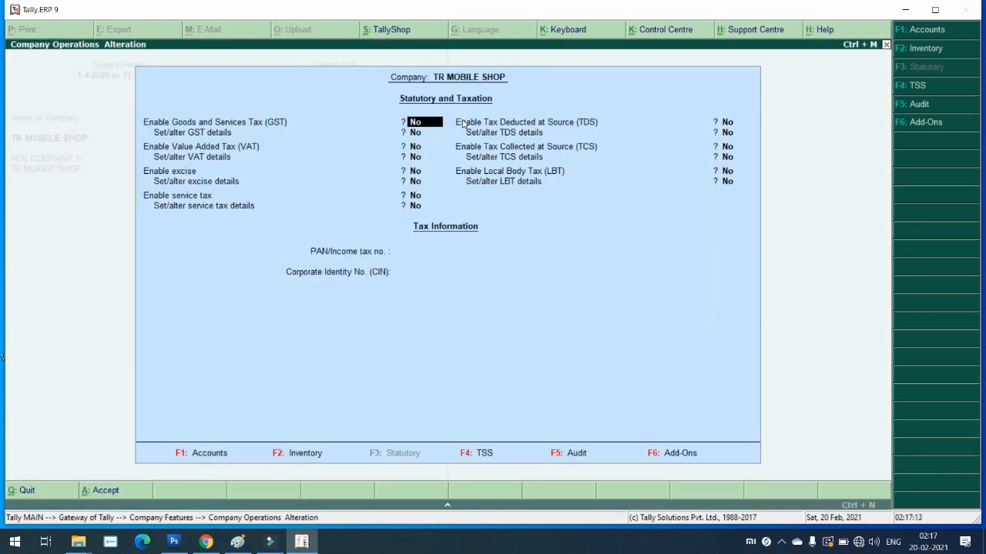
pyautogui.write('y')
pyautogui.press('Return')
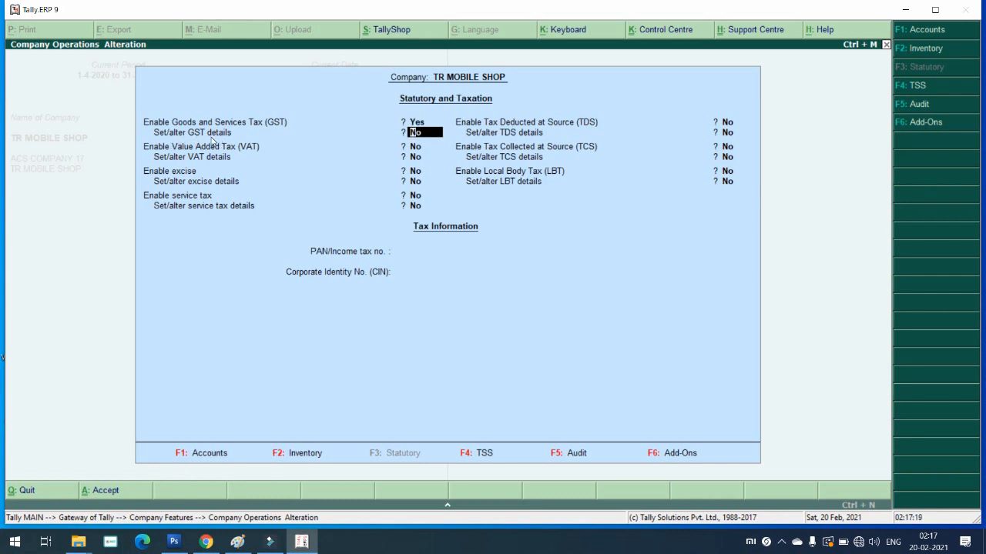
pyautogui.write('y')
pyautogui.press('Return')
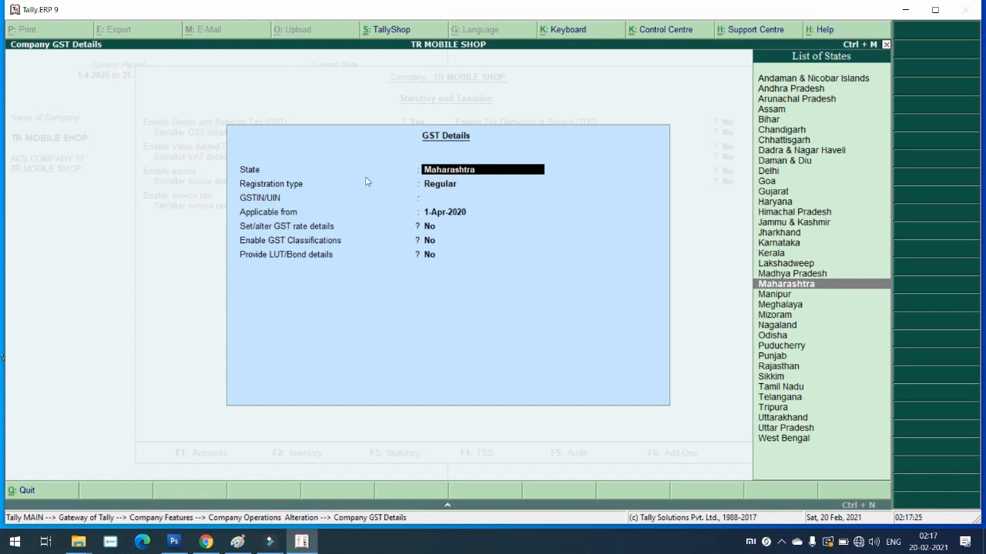
# Step: Enter the company's GSTIN, which Tally flags as an invalid format
pyautogui.click(471, 200)
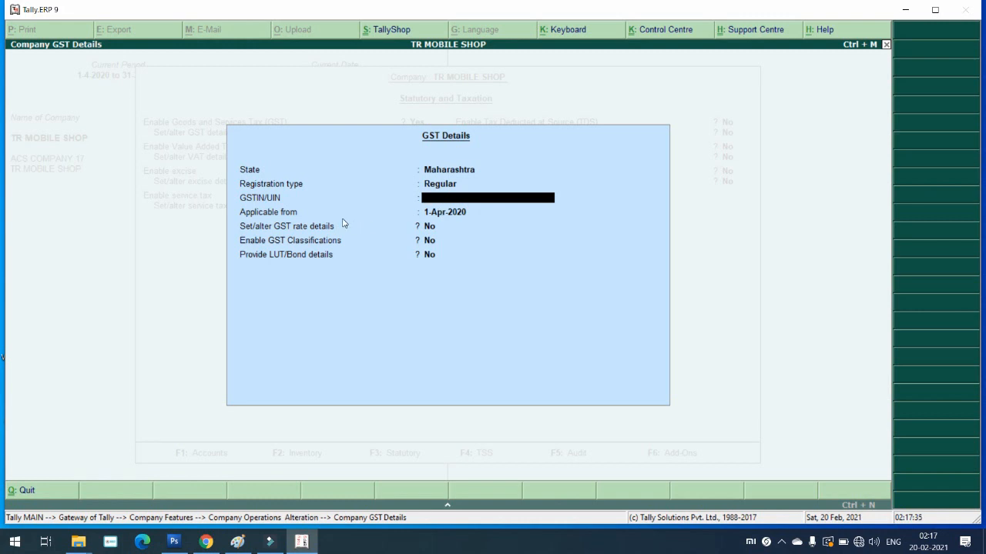
pyautogui.write('AAAA12345678AAA')
pyautogui.press('Return')
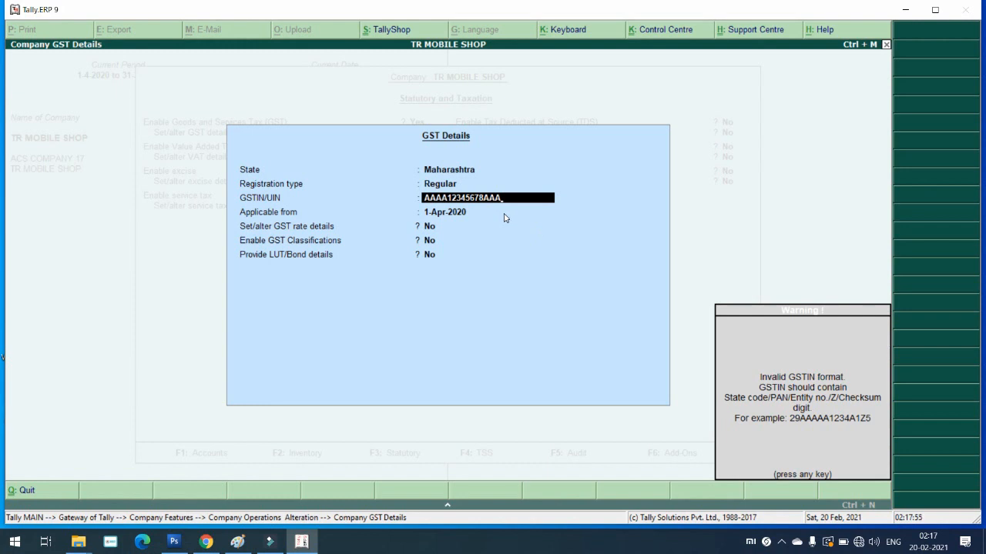
# Step: Dismiss the invalid GSTIN warning and accept the Applicable from date
pyautogui.press('Return')
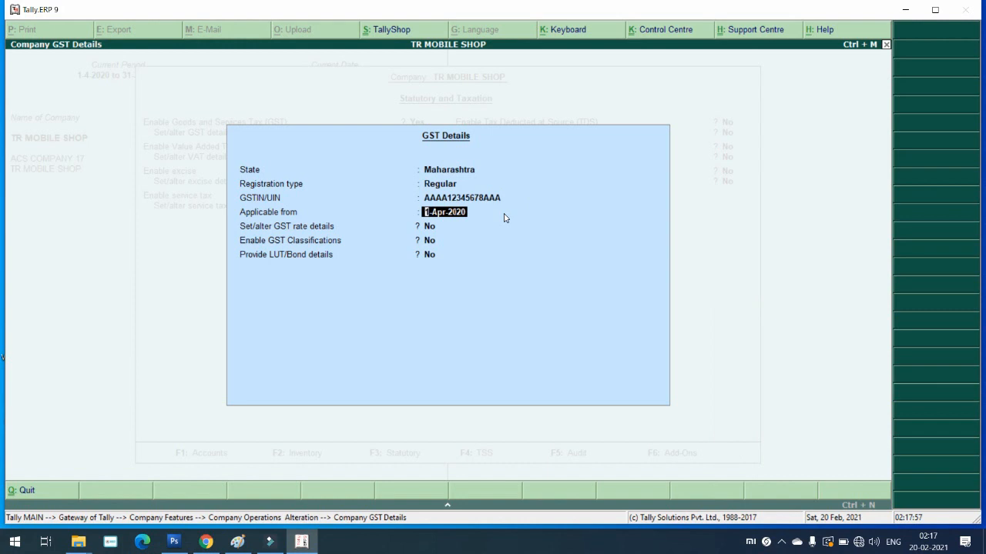
pyautogui.press('Return')
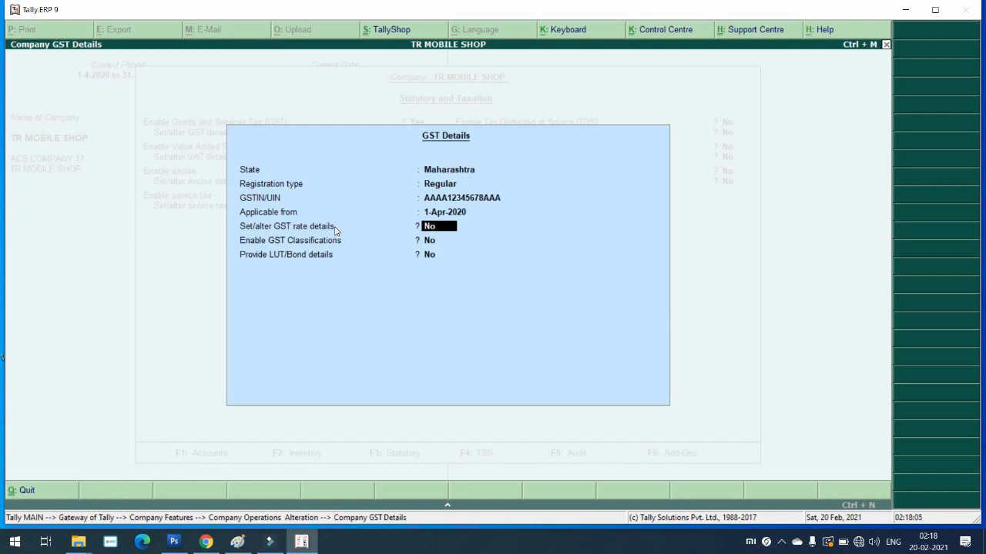
# Step: Turn on GST rate details for the company and set taxability to Taxable
pyautogui.press('y')
pyautogui.press('Return')
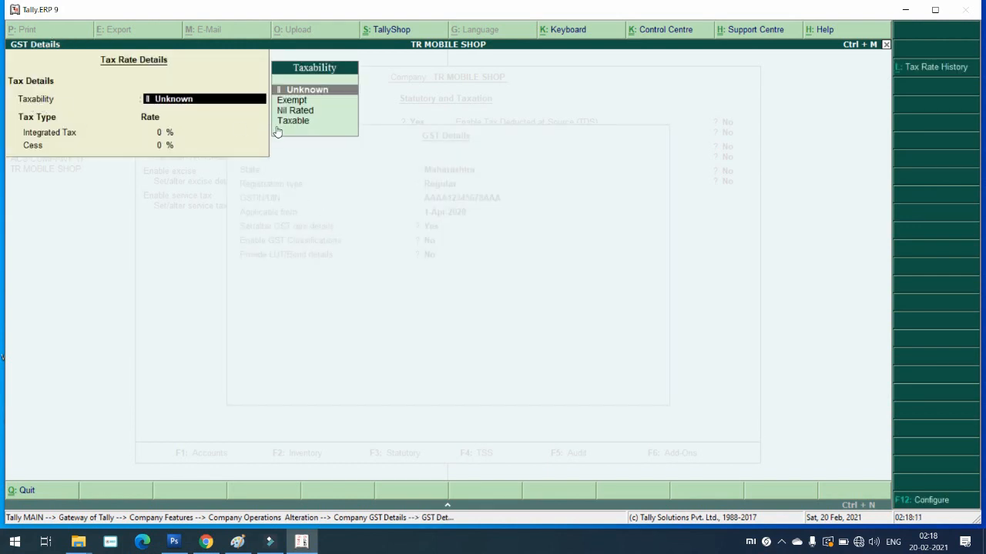
pyautogui.press('Down')
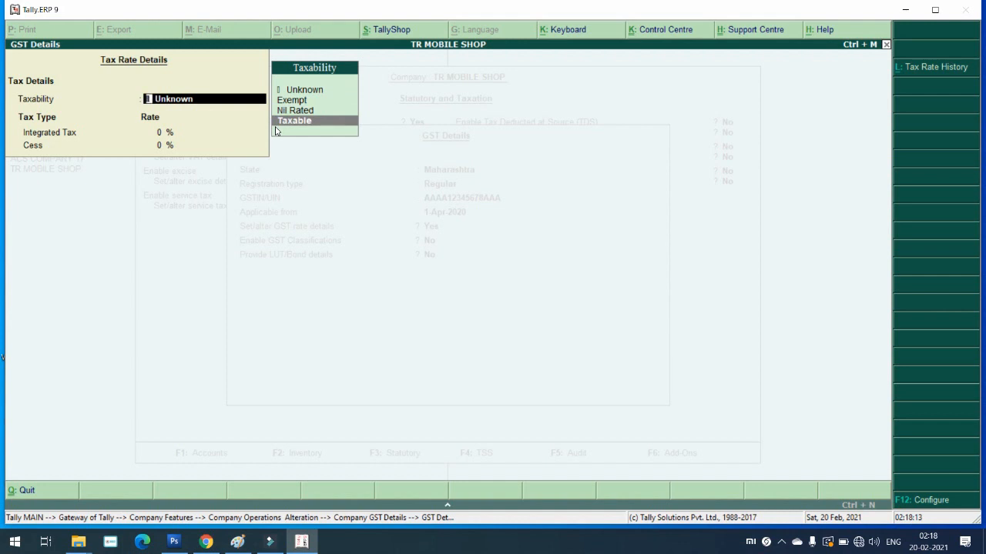
pyautogui.press('Return')
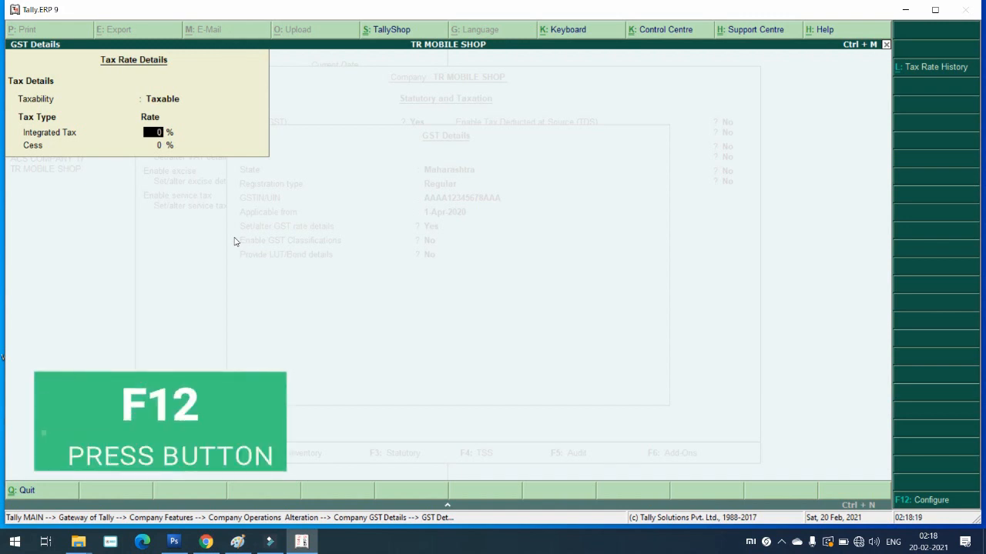
# Step: Show all GST tax types, then enter 18% integrated tax, auto-filling 9% central and state
pyautogui.press('F12')
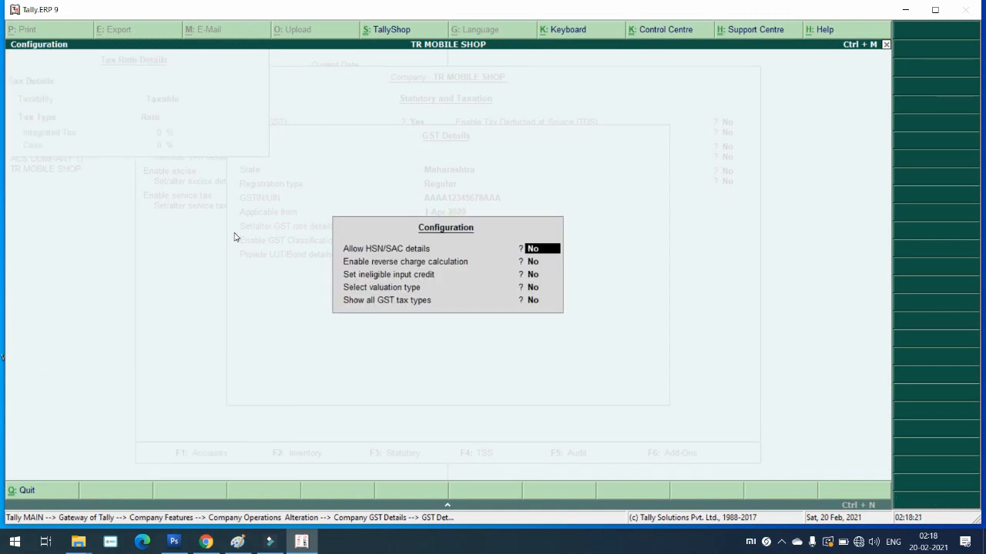
pyautogui.press('Return')
pyautogui.press('Return')
pyautogui.press('Return')
pyautogui.press('Return')
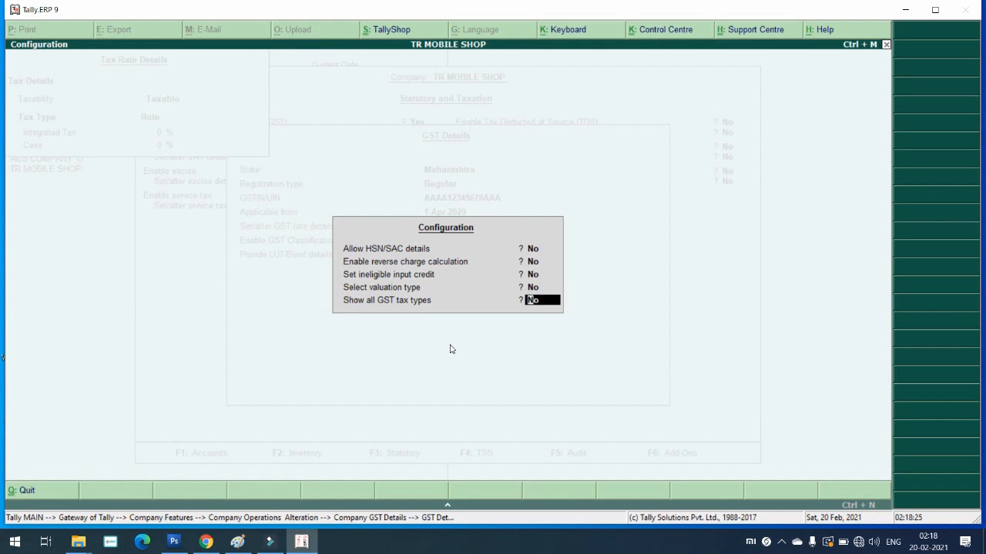
pyautogui.write('y')
pyautogui.press('Return')
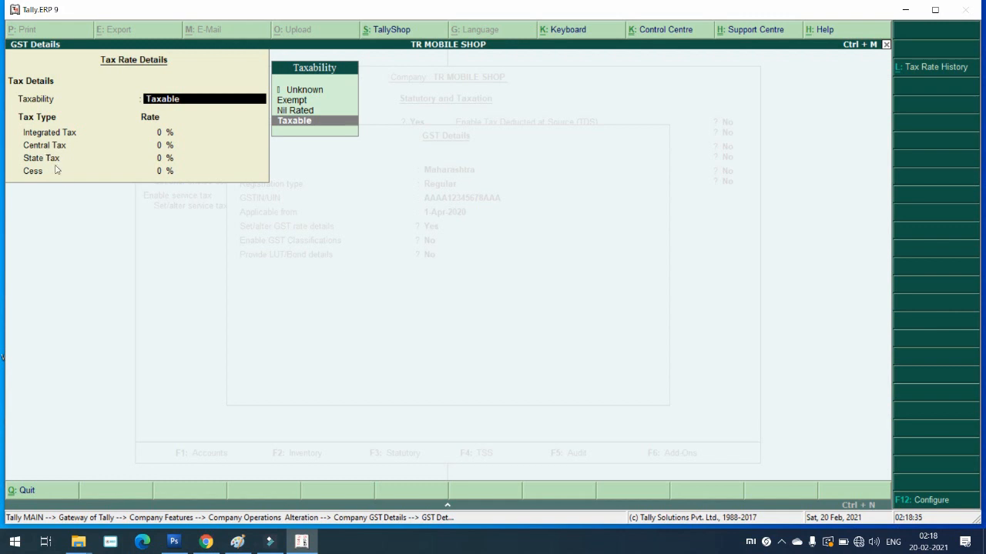
pyautogui.press('Return')
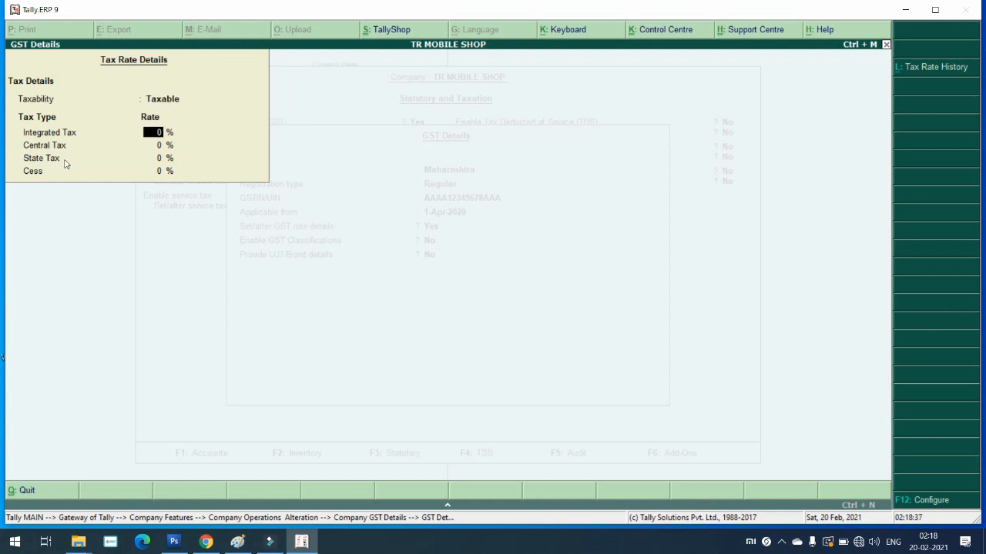
pyautogui.write('18')
pyautogui.press('Return')
pyautogui.press('Return')
pyautogui.press('Return')
# Step: Save the company's GST statutory settings and return to Gateway of Tally
pyautogui.press('Return')
pyautogui.press('Return')
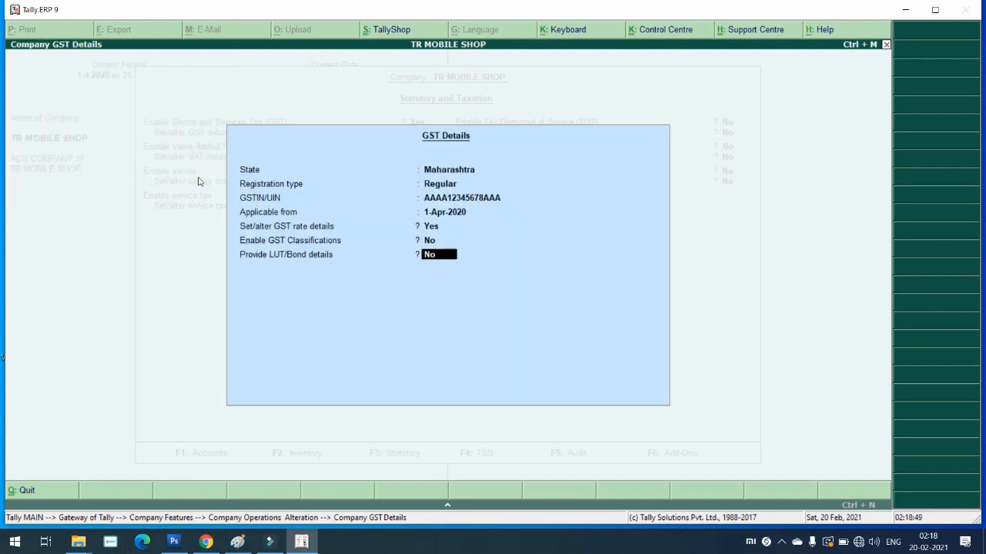
pyautogui.press('Return')
pyautogui.press('Return')
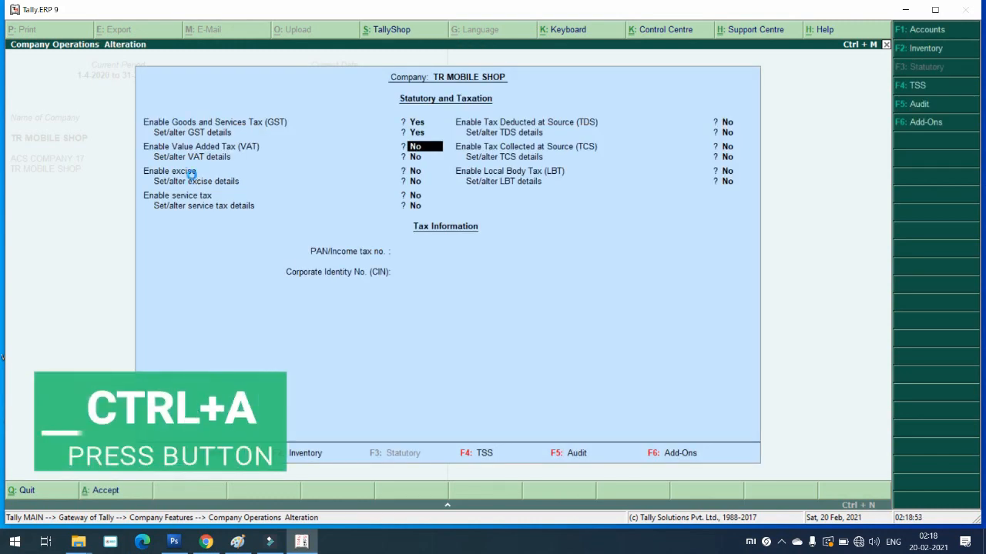
pyautogui.hotkey('ctrl', 'a')
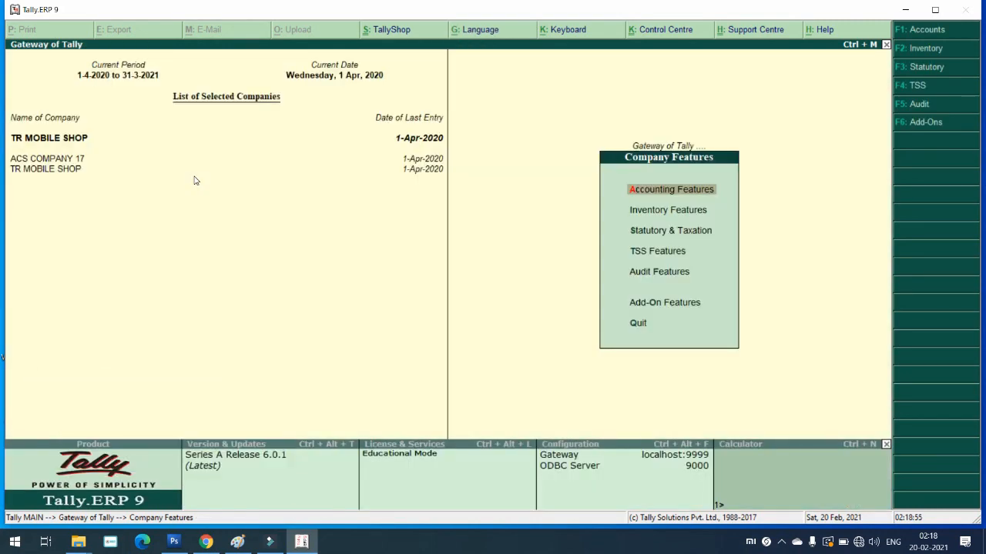
pyautogui.press('Escape')
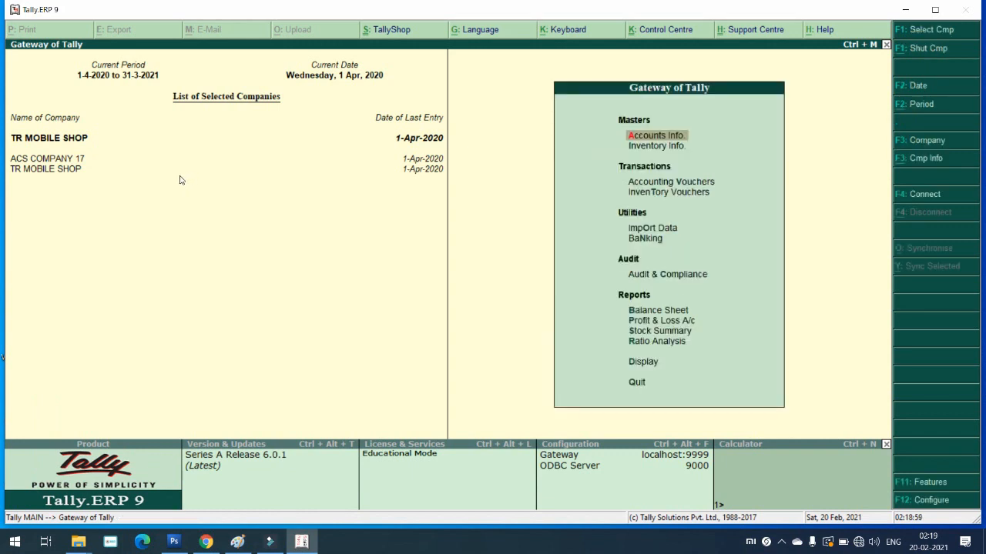
# Step: Start a new ledger from Accounts Info > Ledgers > Create
pyautogui.press('Return')
pyautogui.press('Down')
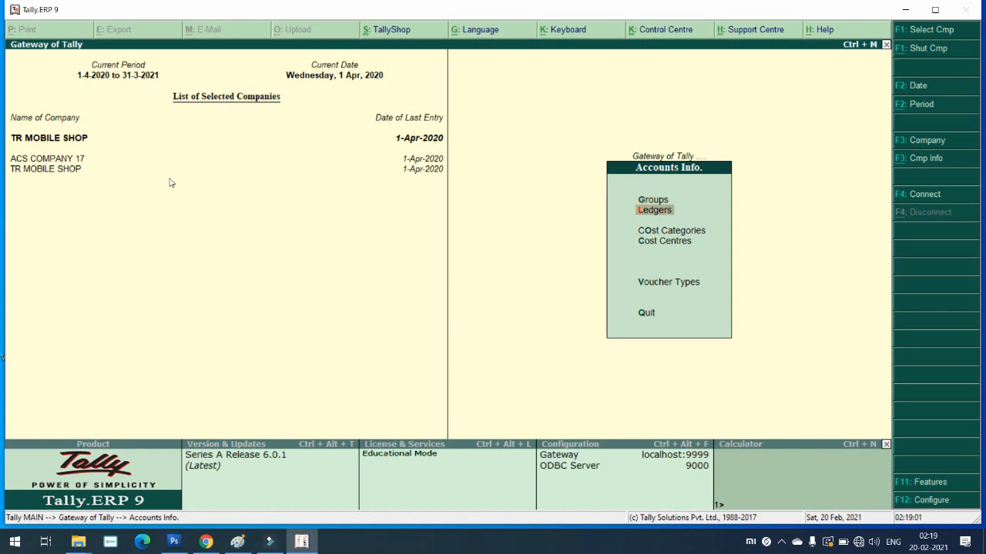
pyautogui.press('Return')
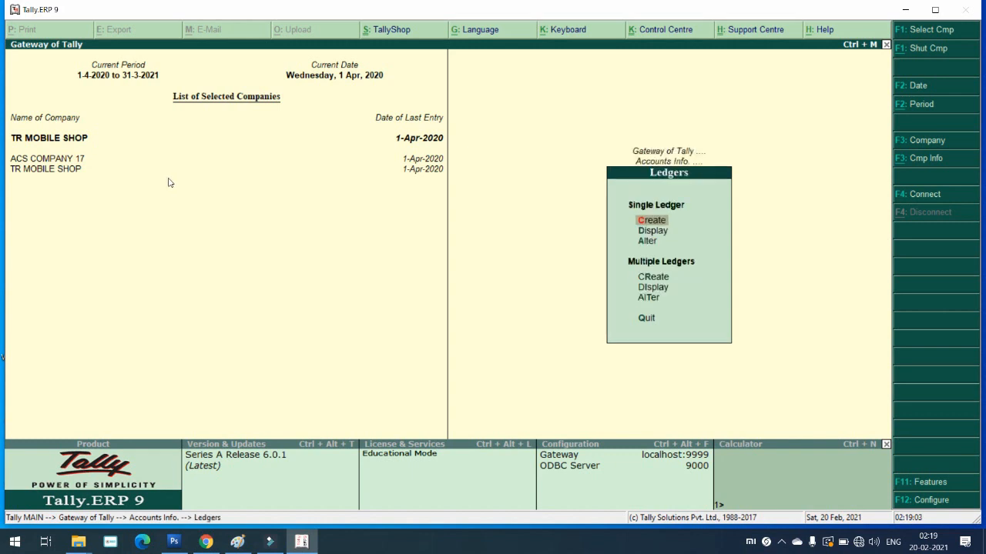
pyautogui.press('Return')
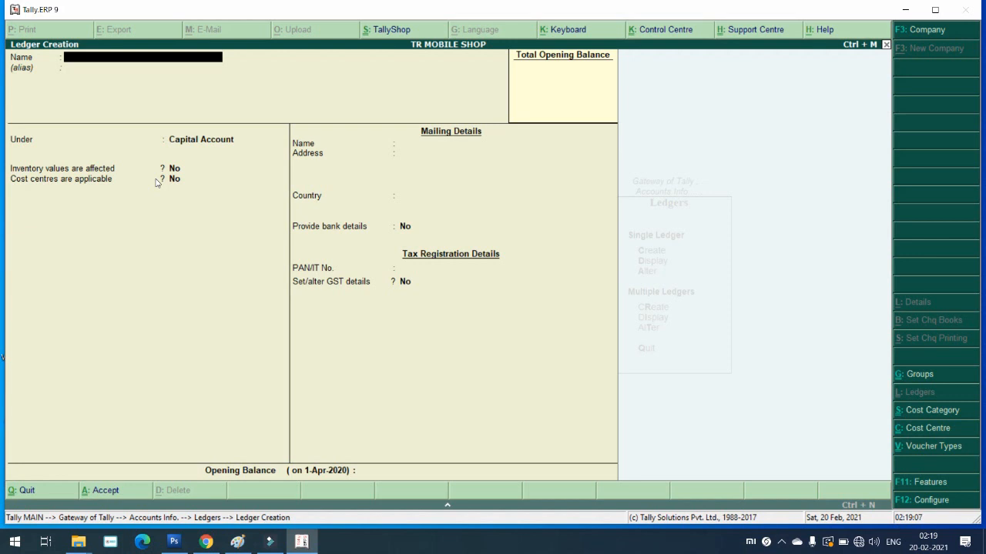
# Step: Name the ledger SGST@9% under Duties & Taxes, with duty type GST and State Tax
pyautogui.write('SGST@9%')
pyautogui.press('Return')
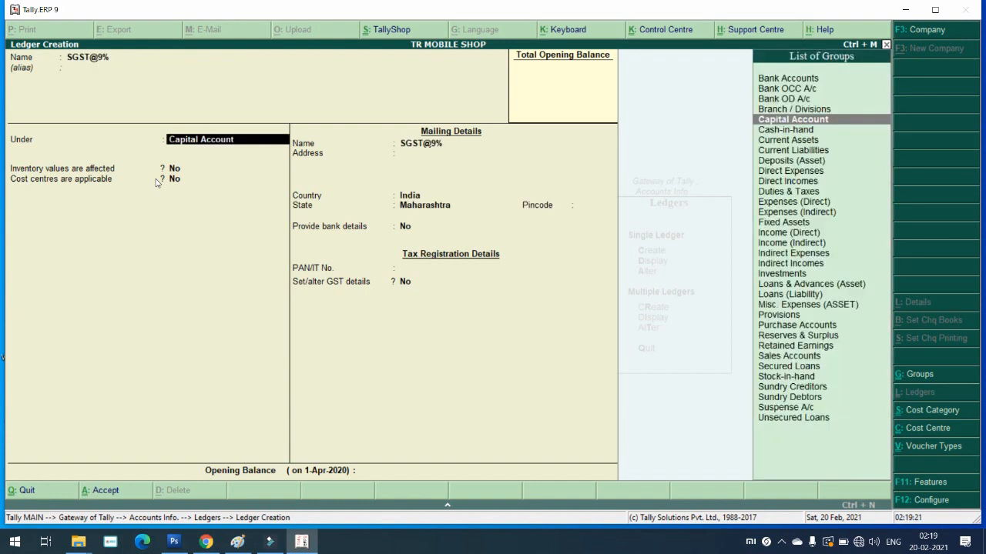
pyautogui.write('DU')
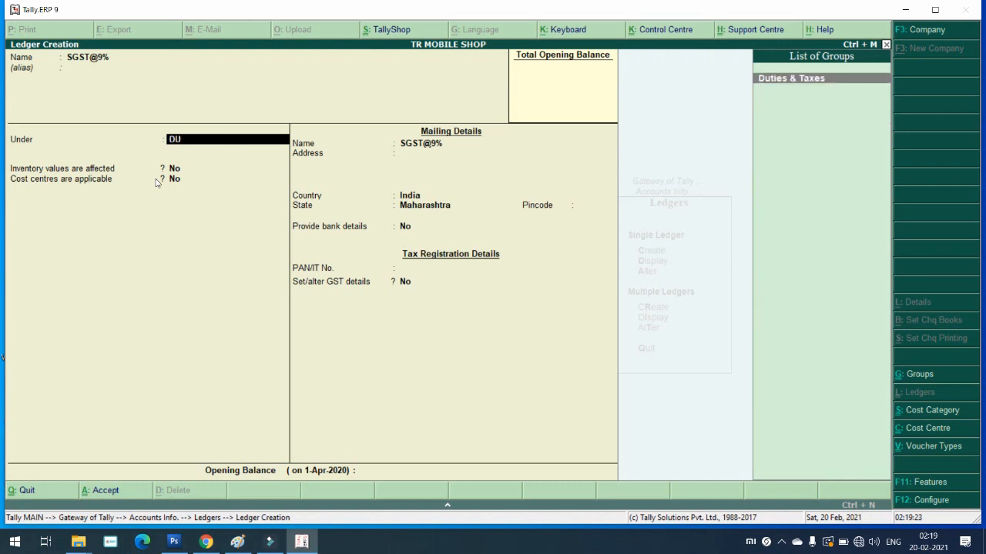
pyautogui.press('Return')
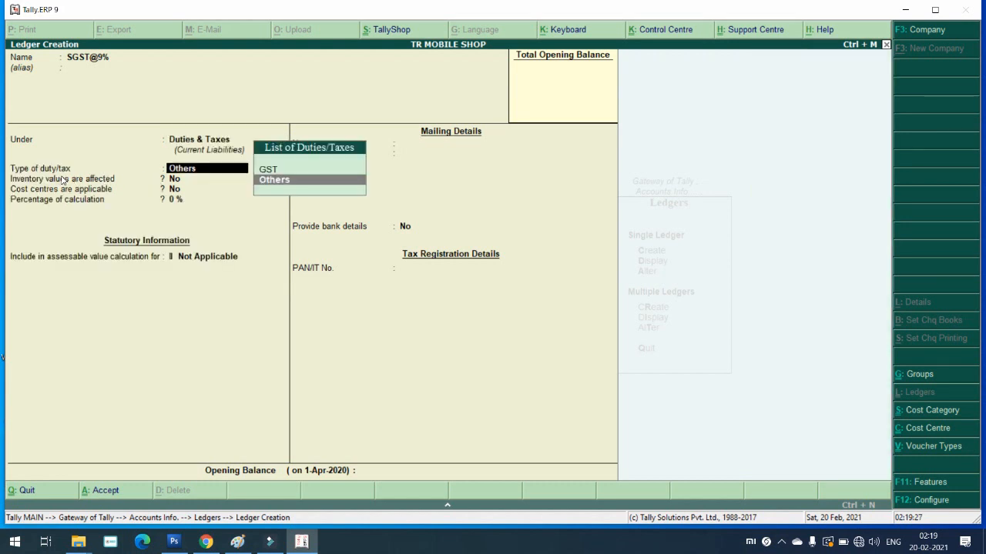
pyautogui.press('Up')
pyautogui.press('Return')
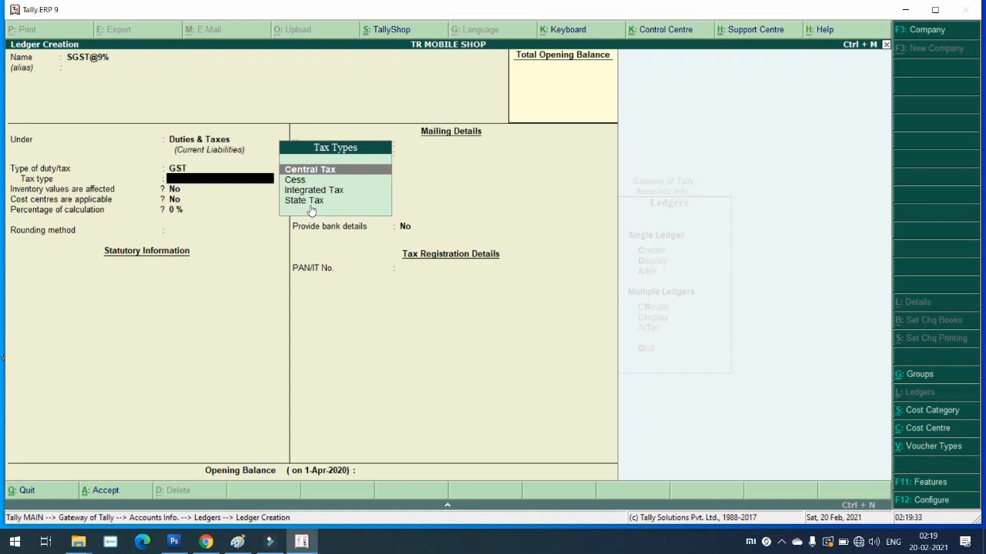
pyautogui.press('Down')
pyautogui.press('Down')
pyautogui.press('Down')
pyautogui.press('Return')
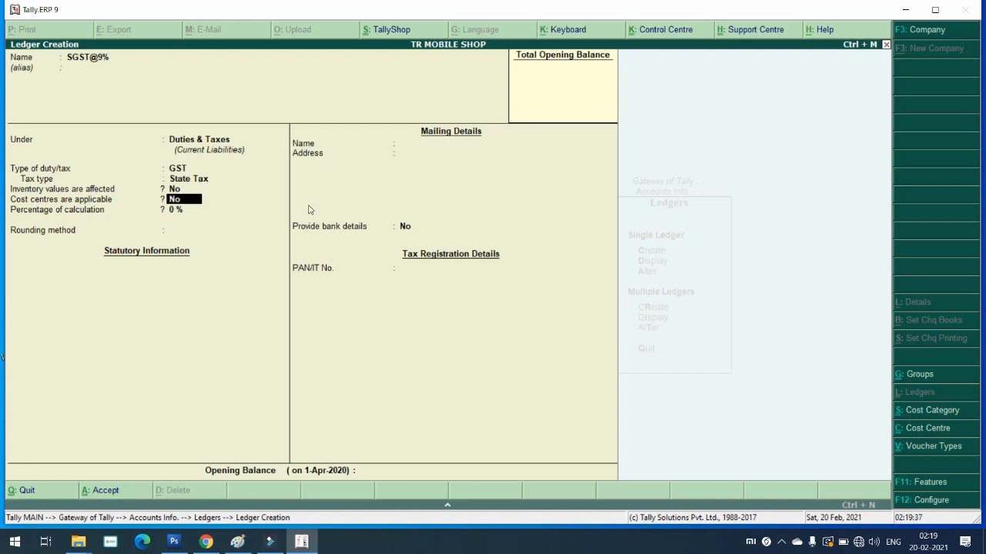
# Step: Set its rate to 9% with Normal Rounding, limit 1, and save the ledger
pyautogui.press('Return')
pyautogui.write('9')
pyautogui.press('Return')
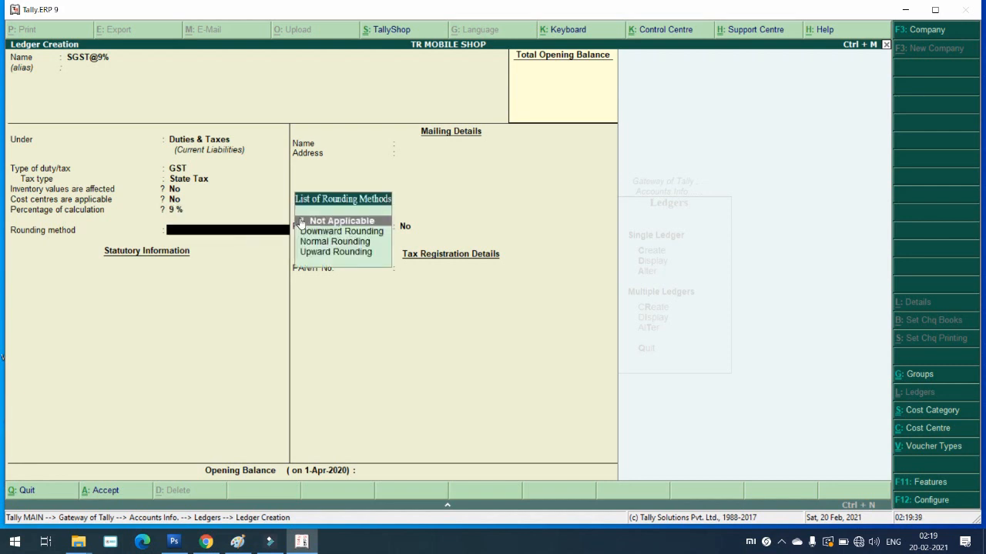
pyautogui.press('Down')
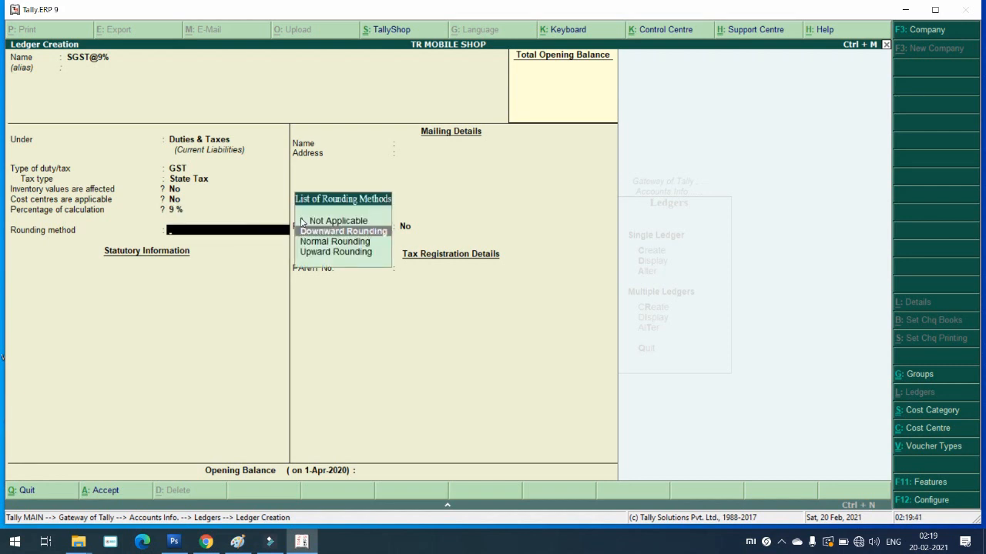
pyautogui.press('Down')
pyautogui.press('Return')
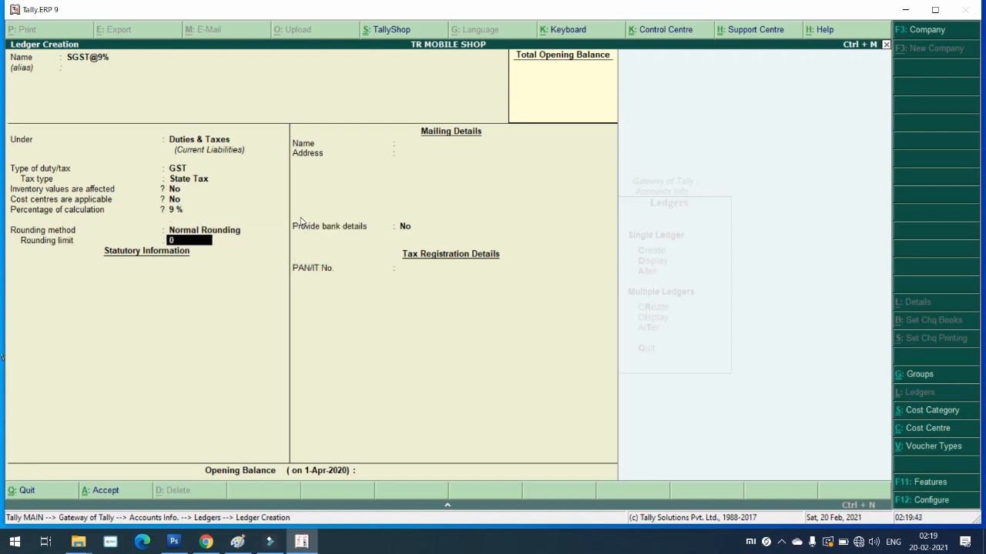
pyautogui.write('1')
pyautogui.press('Return')
pyautogui.press('Return')
pyautogui.press('Return')
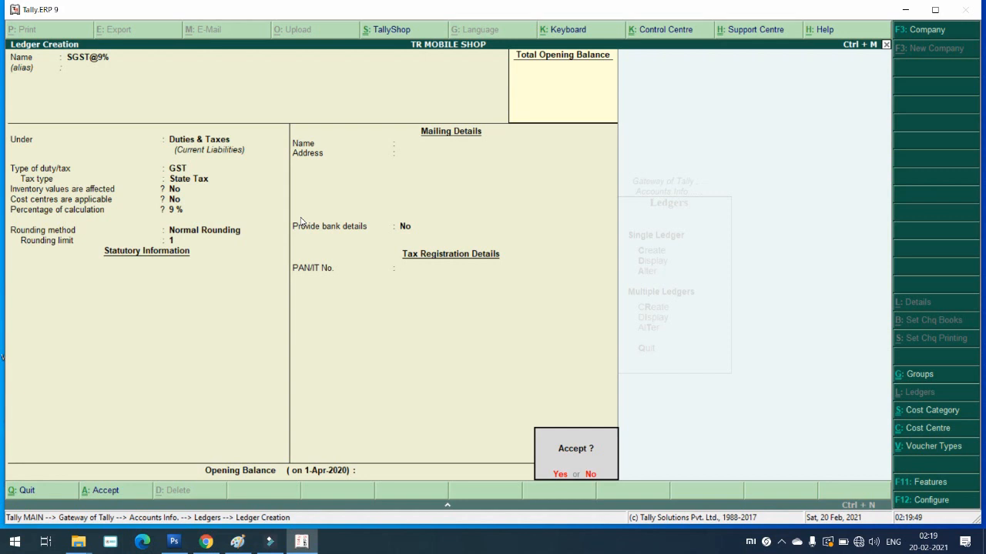
pyautogui.press('Return')
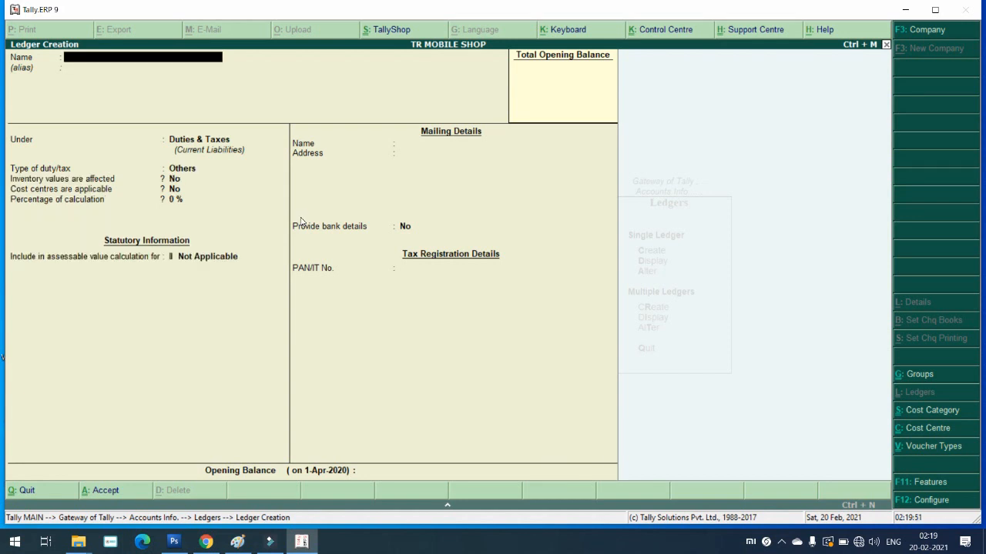
# Step: Create a CGST@9% ledger under Duties & Taxes as GST Central Tax
pyautogui.write('CGST@9%')
pyautogui.press('Return')
pyautogui.press('Return')
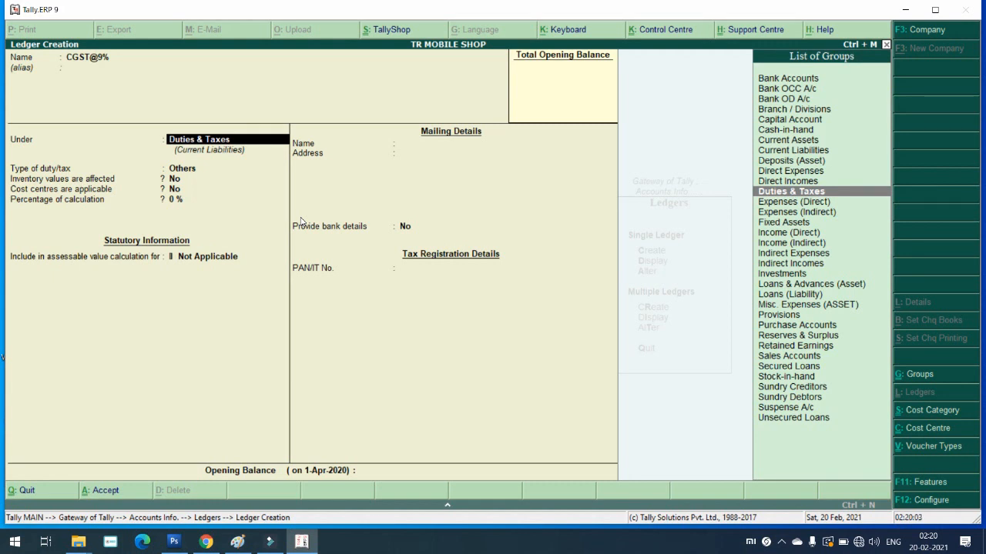
pyautogui.press('Return')
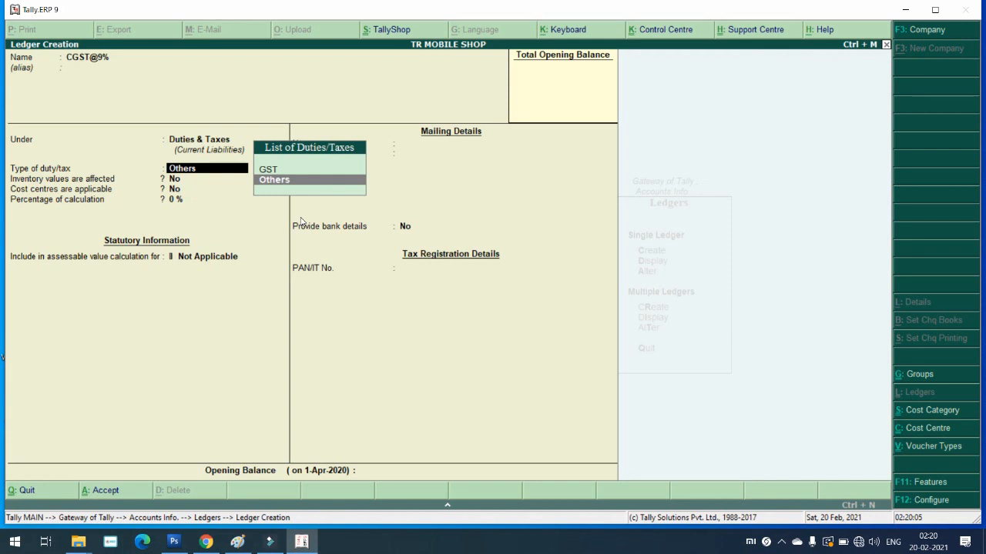
pyautogui.press('Up')
pyautogui.press('Return')
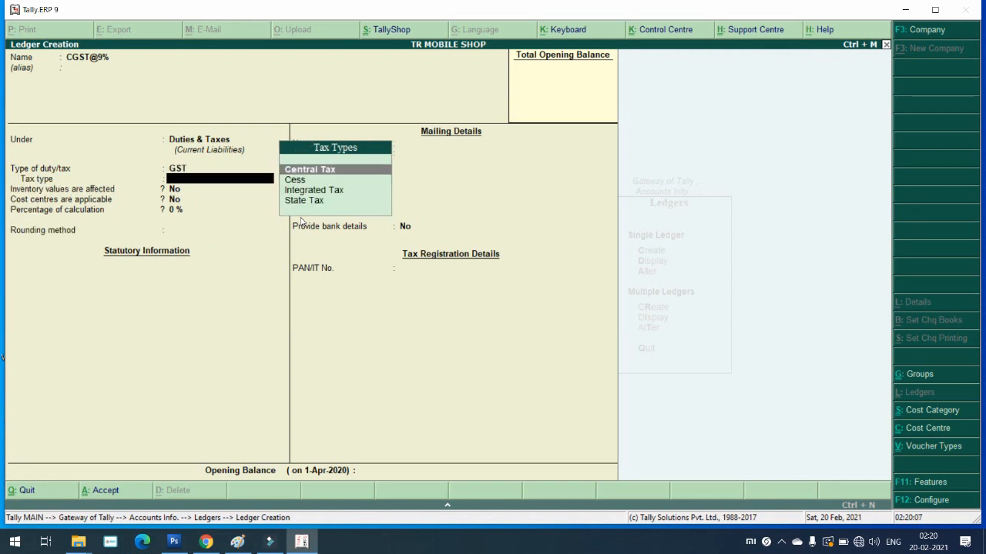
pyautogui.press('Return')
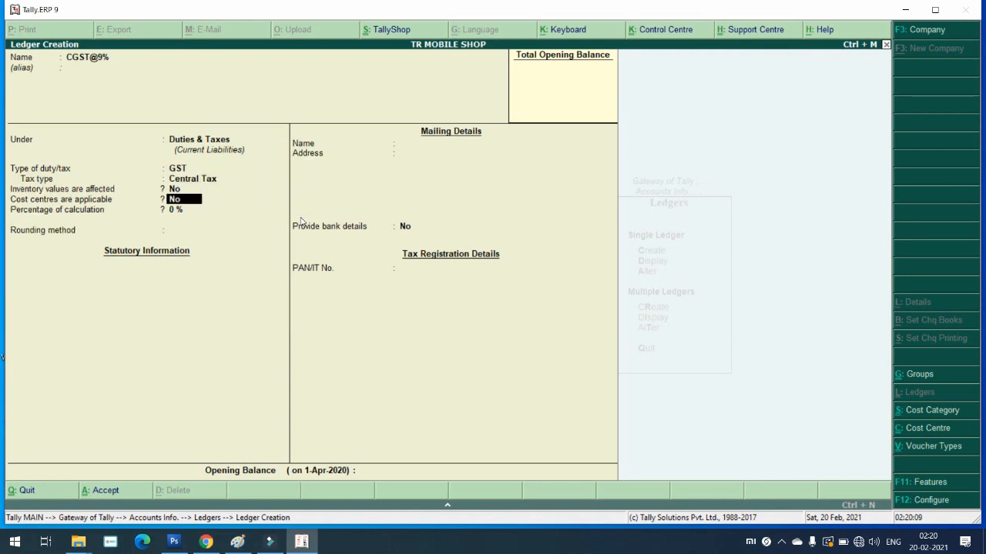
# Step: Give it 9% calculation with Normal Rounding, limit 1, and no bank details or opening balance
pyautogui.press('Return')
pyautogui.write('9')
pyautogui.press('Return')
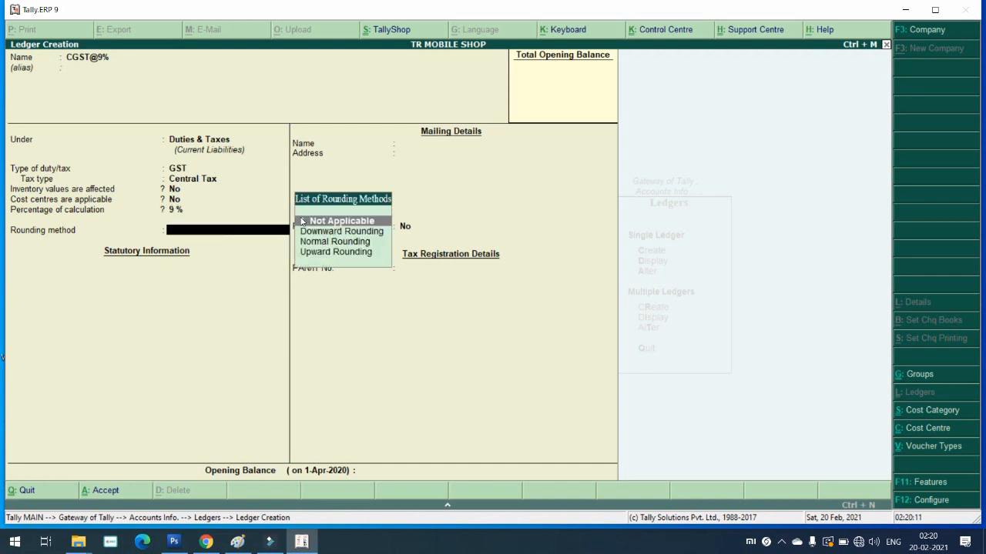
pyautogui.press('Down')
pyautogui.press('Down')
pyautogui.press('Return')
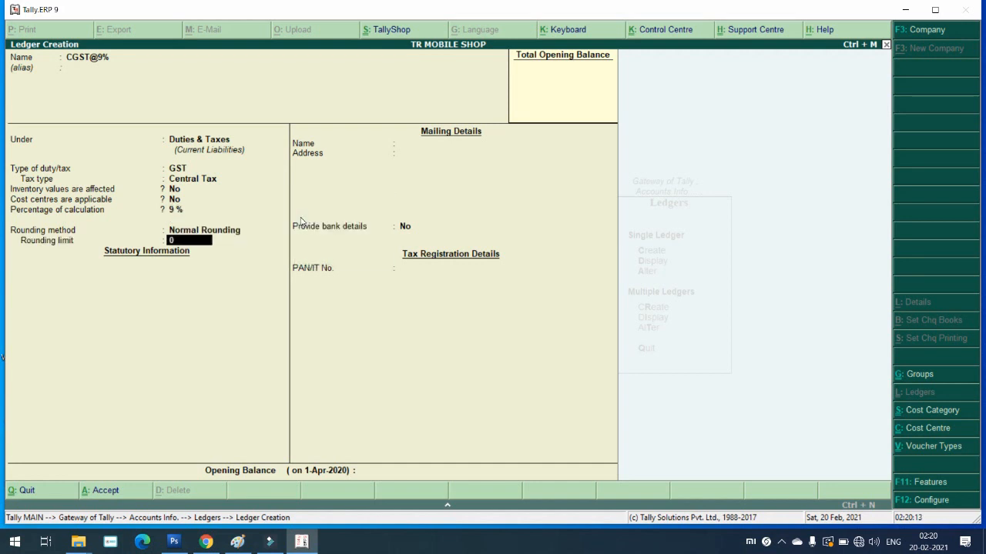
pyautogui.press('Return')
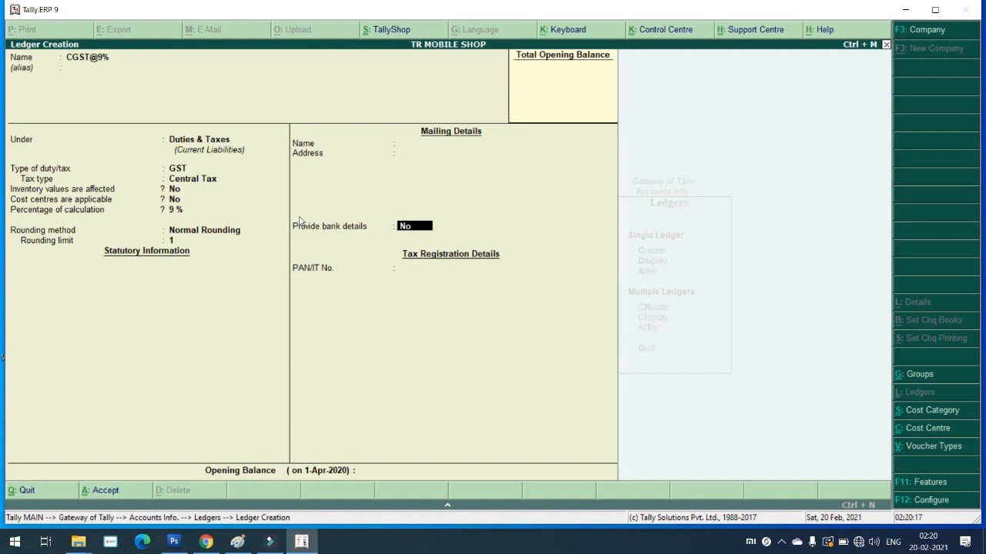
pyautogui.press('Return')
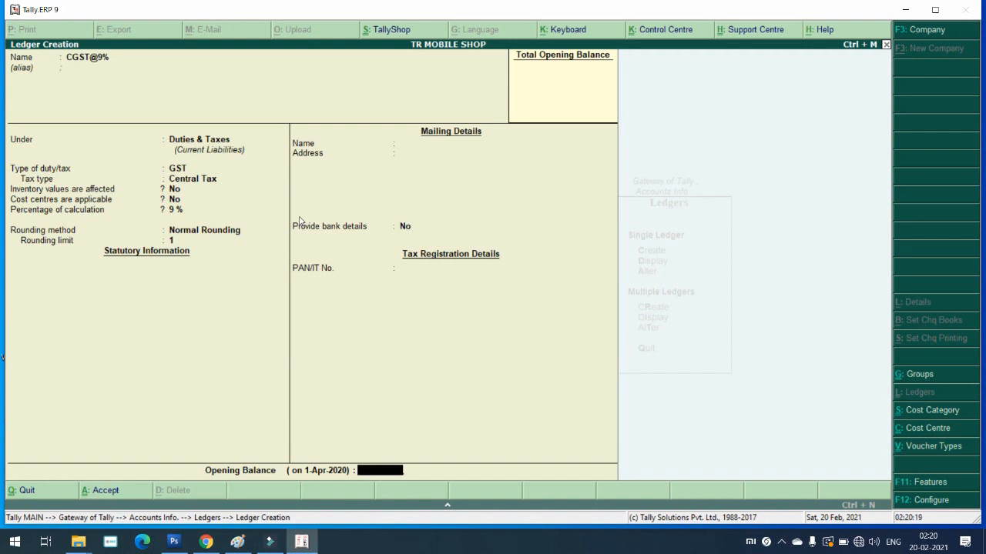
pyautogui.press('Return')
pyautogui.press('Return')
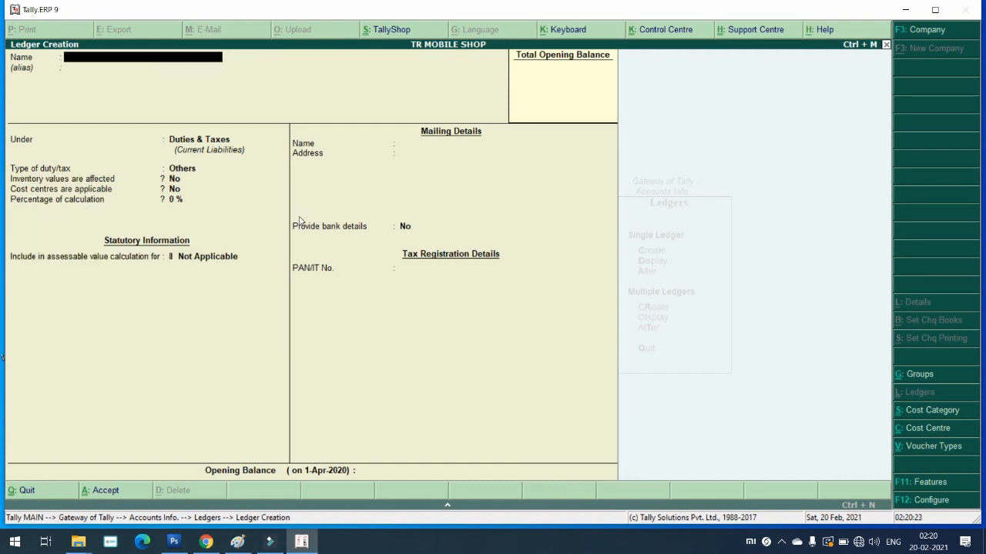
# Step: Name the ledger IGST@18% under Duties & Taxes as GST Integrated Tax
pyautogui.write('IGST@18%')
pyautogui.press('Return')
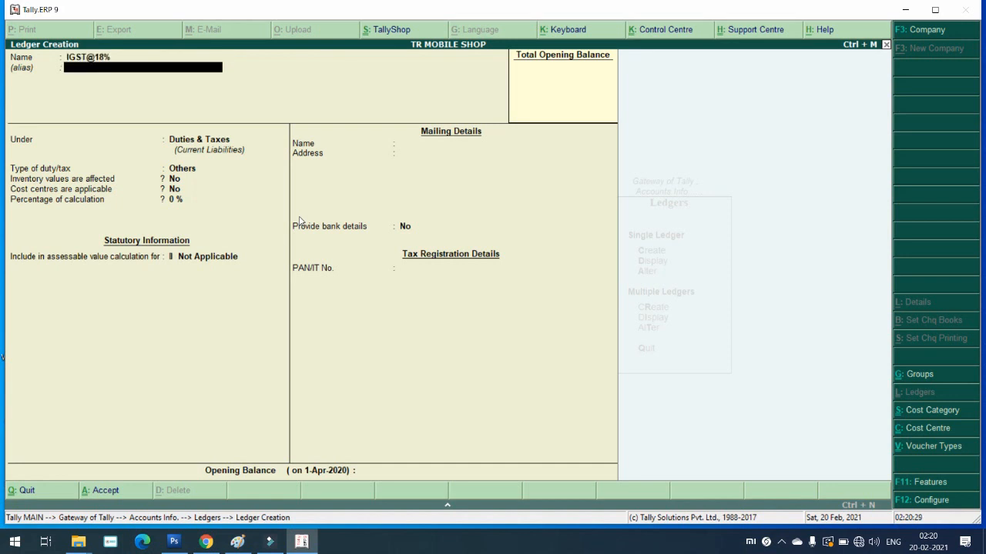
pyautogui.press('Return')
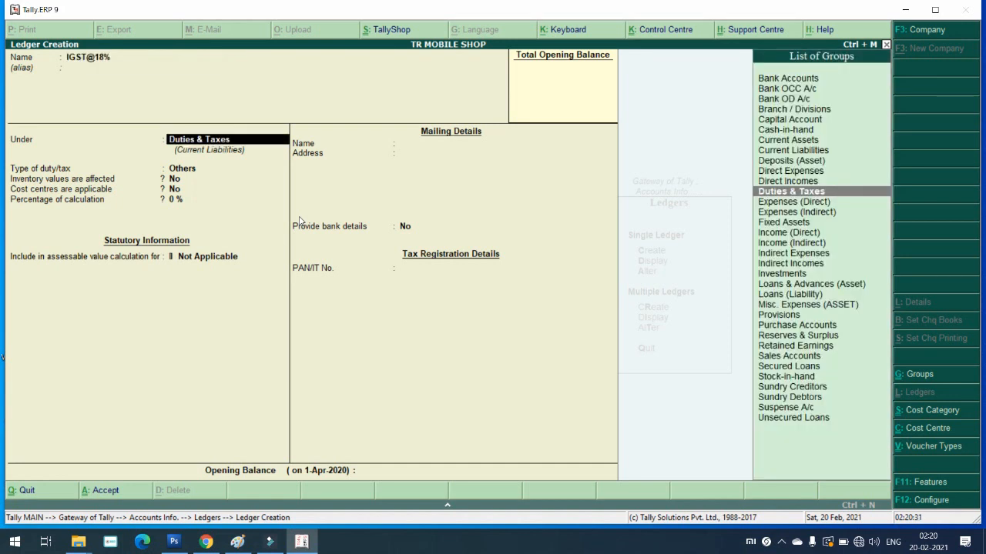
pyautogui.press('Return')
pyautogui.press('Up')
pyautogui.press('Return')
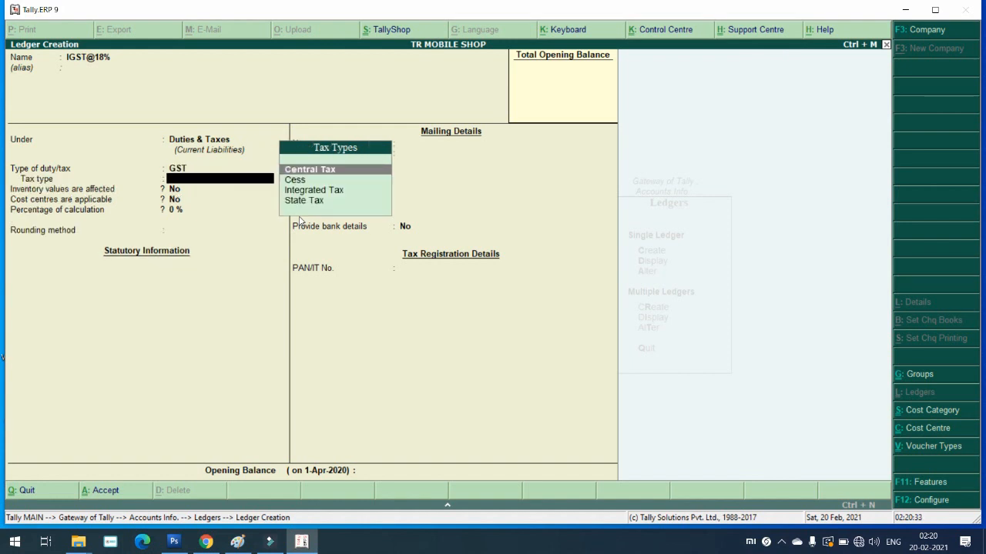
pyautogui.press('Down')
pyautogui.press('Down')
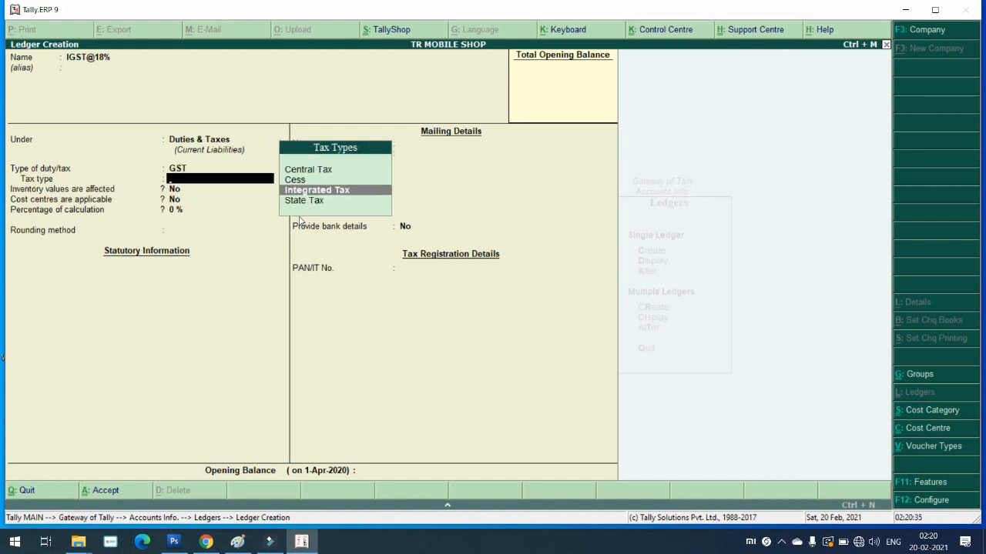
pyautogui.press('Return')
pyautogui.press('Return')
pyautogui.press('Return')
# Step: Set its rate to 18% with Normal Rounding, limit 1, and bank details left at No
pyautogui.write('1')
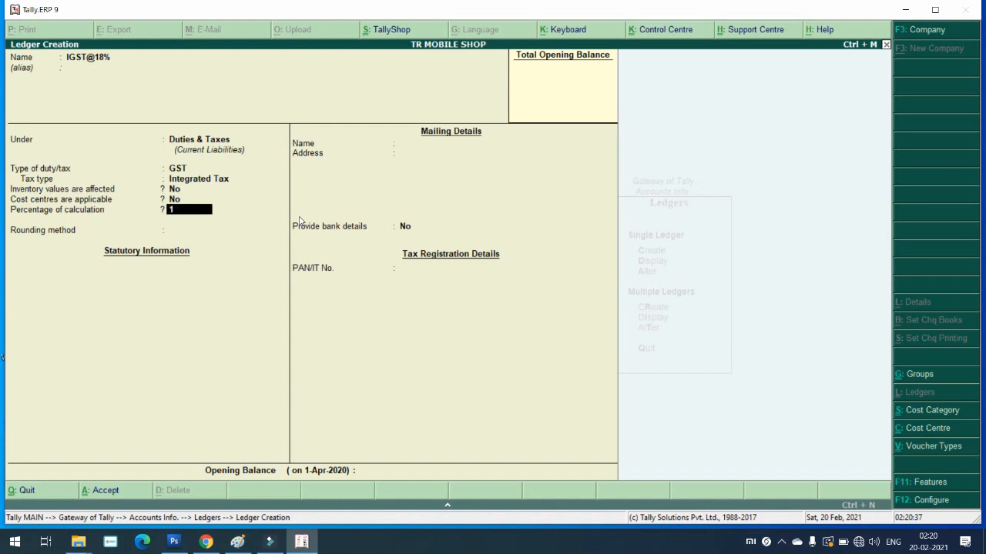
pyautogui.write('8')
pyautogui.press('Return')
pyautogui.press('Down')
pyautogui.press('Down')
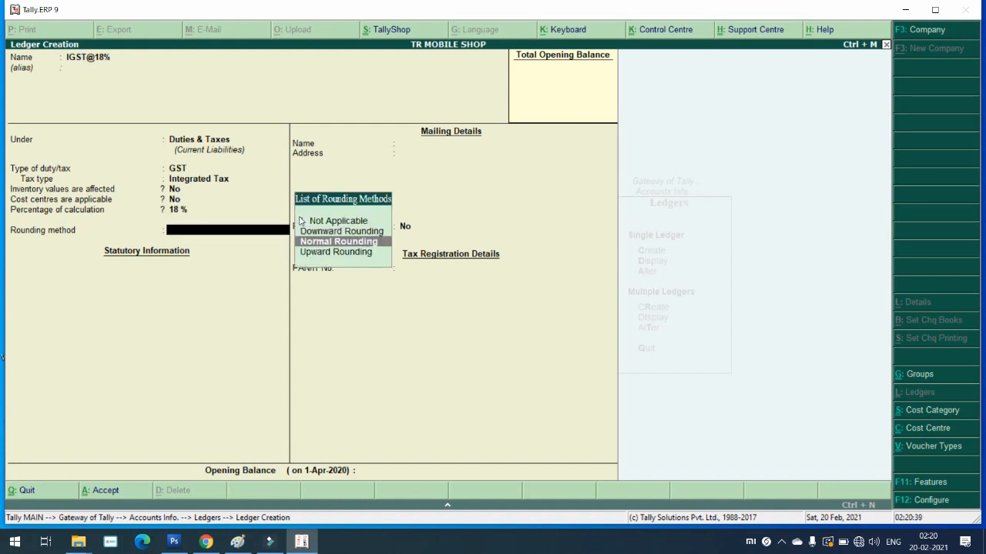
pyautogui.press('Return')
pyautogui.write('1')
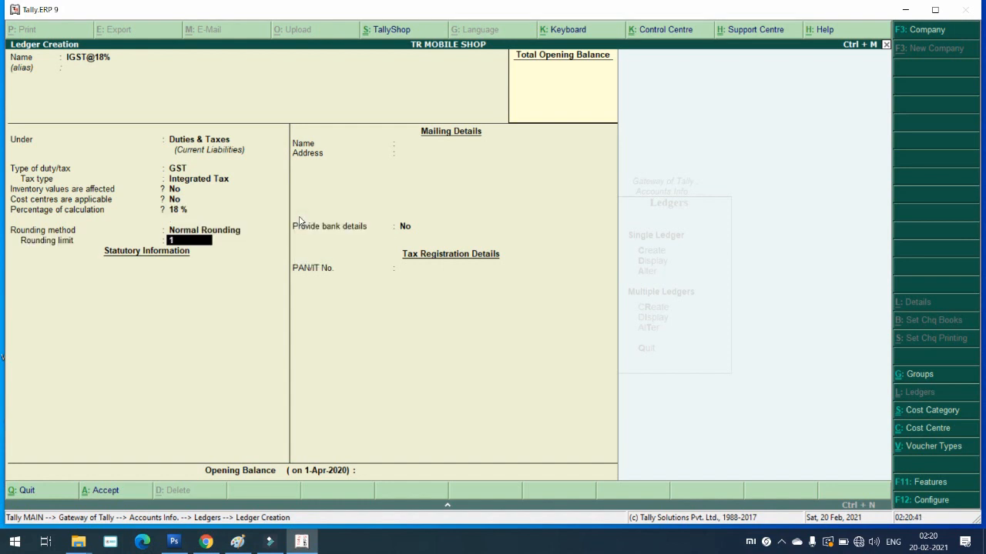
pyautogui.press('Return')
pyautogui.press('Return')
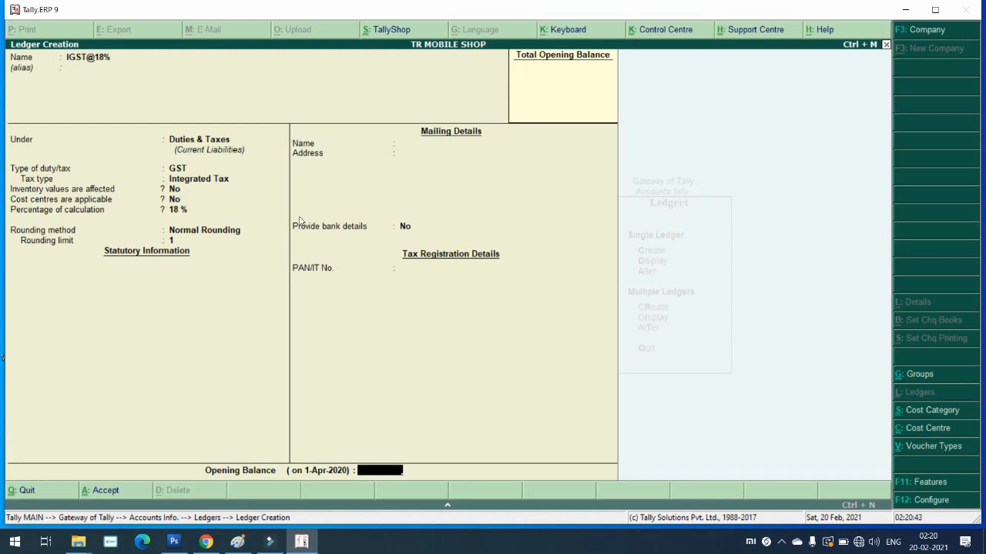
pyautogui.press('Return')
pyautogui.press('Return')
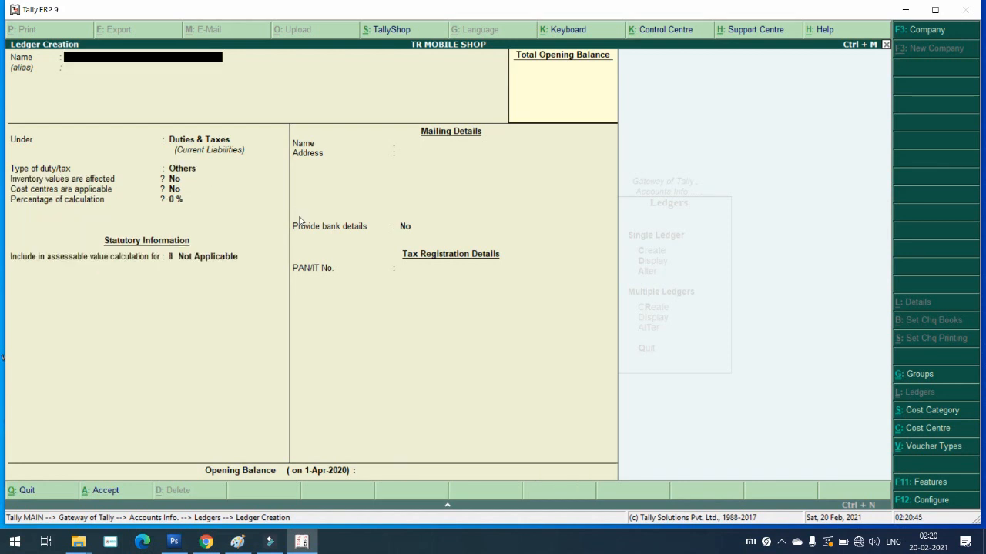
# Step: Create a PURCHASE ACCOUNTS GST ledger under Purchase Accounts, GST applicable, with Set/alter GST Details on
pyautogui.write('PURCHASE')
pyautogui.write('GST')
pyautogui.press('BackSpace')
pyautogui.press('BackSpace')
pyautogui.press('BackSpace')
pyautogui.write('ACCOUNTS GST')
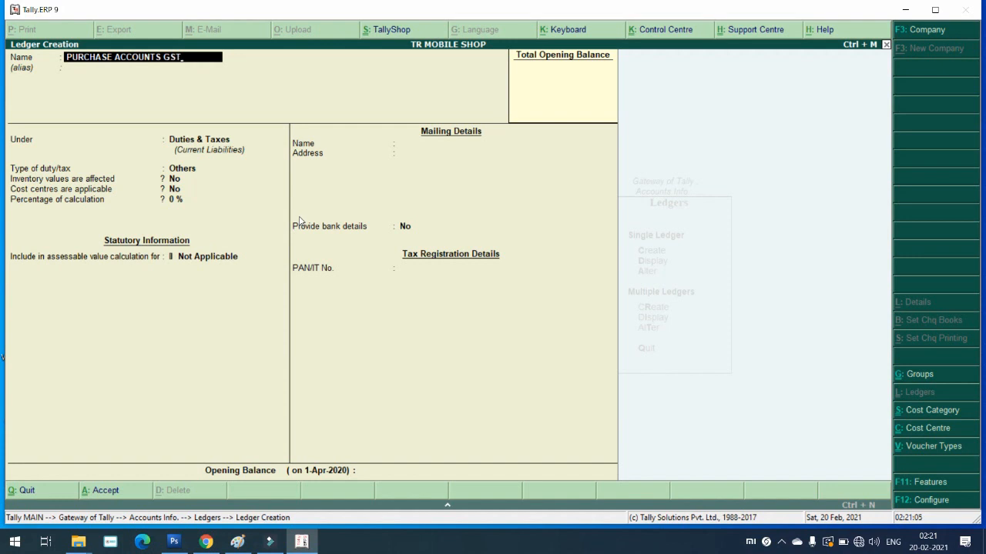
pyautogui.press('Return')
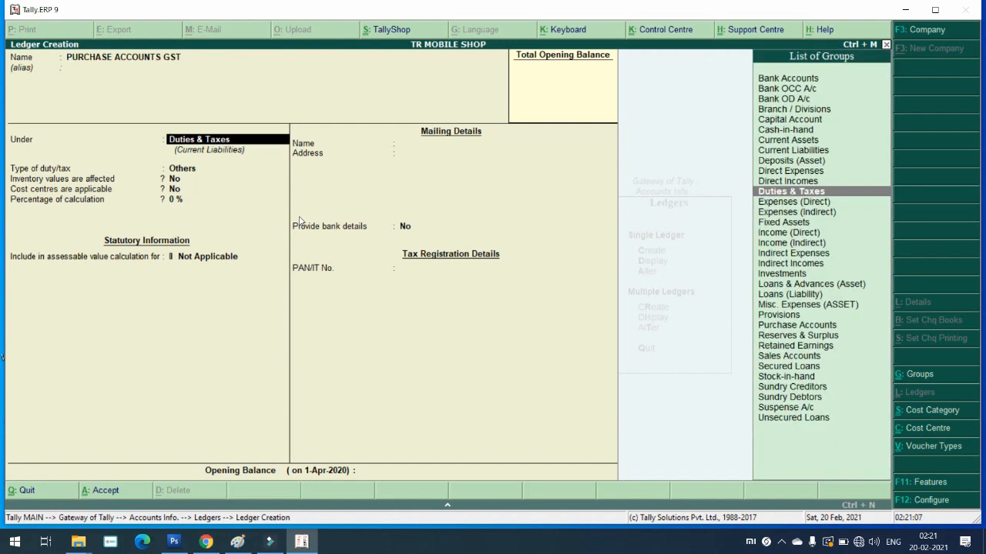
pyautogui.write('PU')
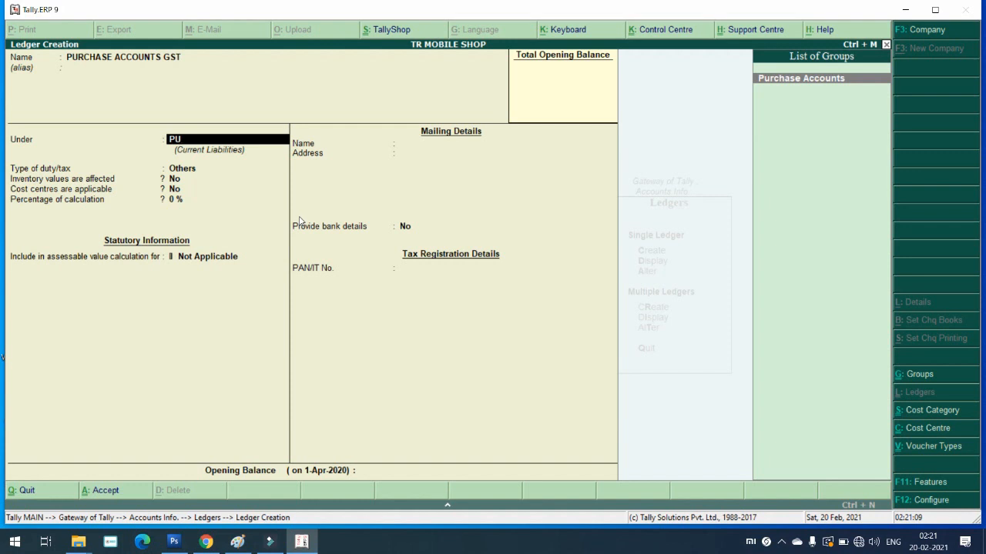
pyautogui.press('Return')
pyautogui.press('Return')
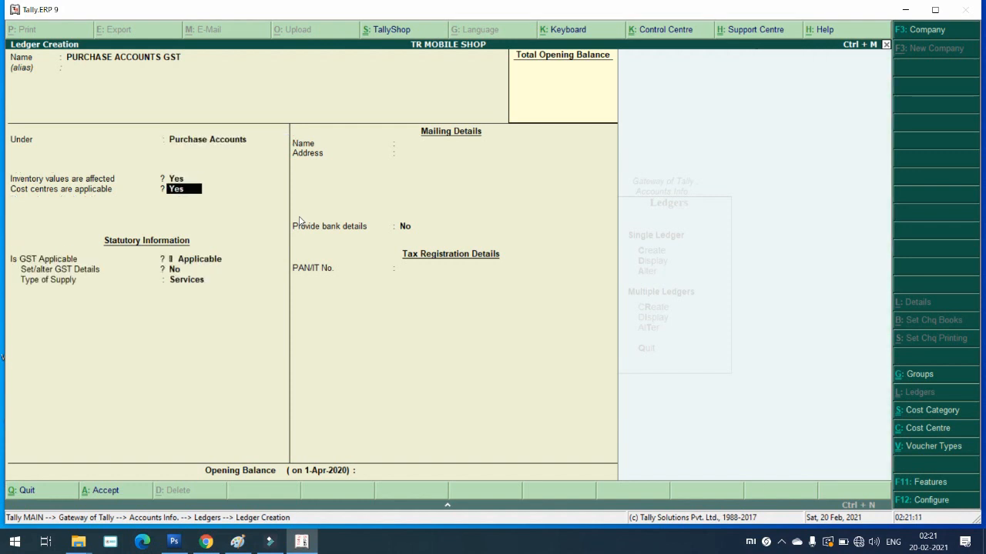
pyautogui.press('Return')
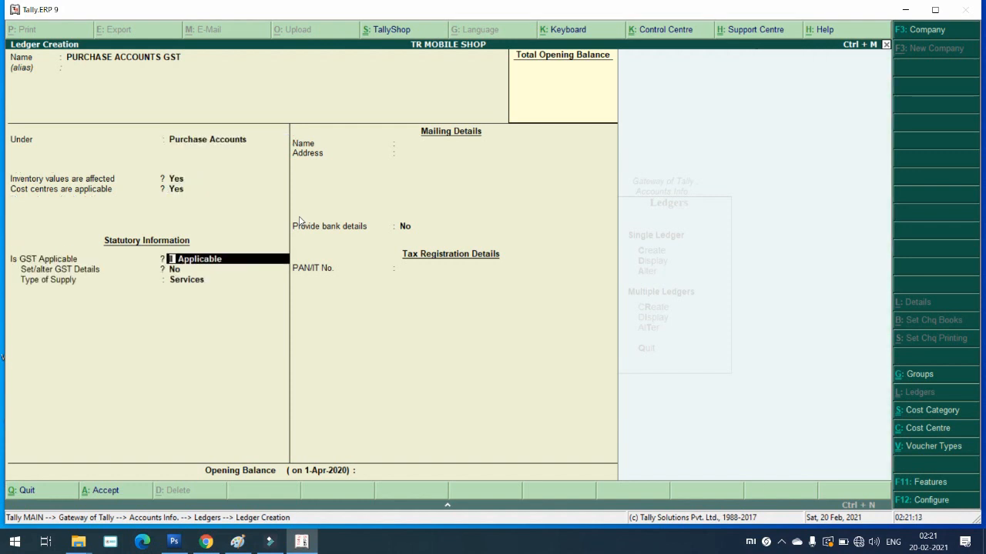
pyautogui.press('Return')
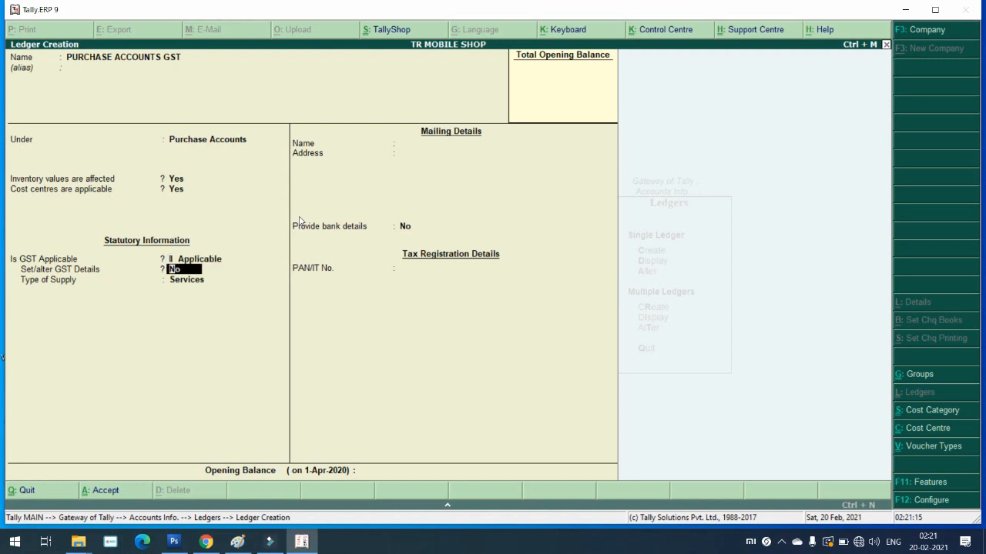
pyautogui.write('y')
# Step: Set the ledger's GST nature to Purchase Taxable with 18% integrated tax (9% central and state)
pyautogui.press('Return')
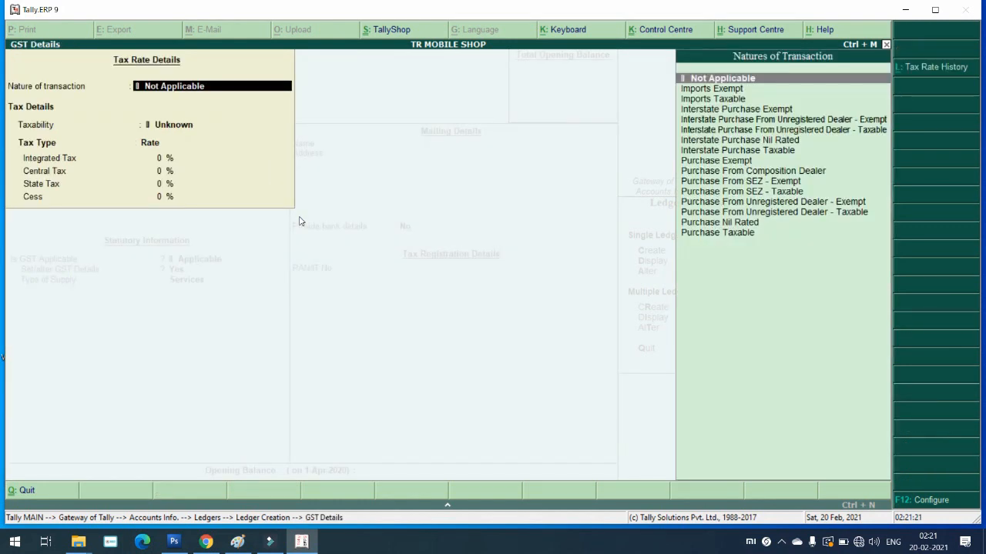
pyautogui.press('Down')
pyautogui.press('Down')
pyautogui.press('Down')
pyautogui.press('Down')
pyautogui.press('Down')
pyautogui.press('Down')
pyautogui.press('Down')
pyautogui.press('Down')
pyautogui.press('Down')
pyautogui.press('Down')
pyautogui.press('Down')
pyautogui.press('Down')
pyautogui.press('Down')
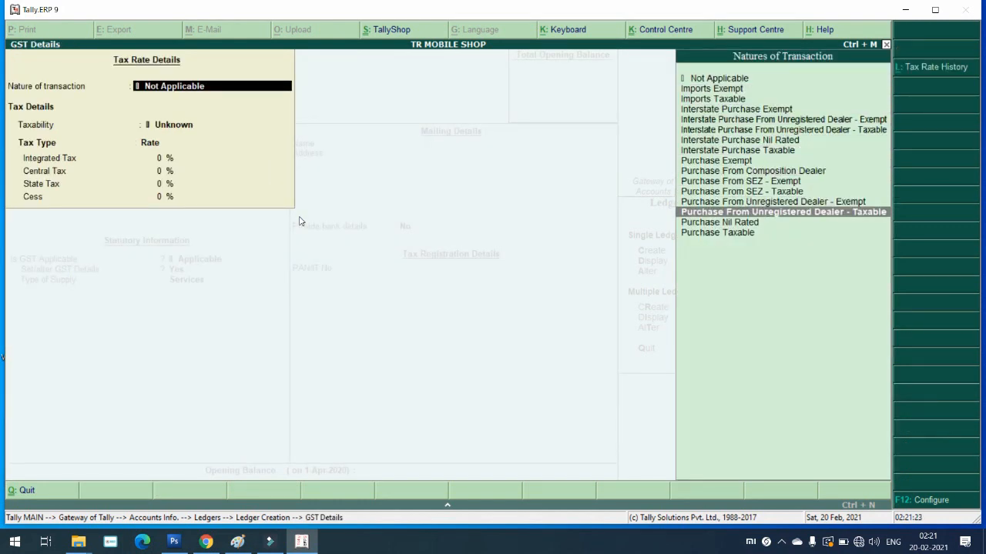
pyautogui.press('Down')
pyautogui.press('Down')
pyautogui.press('Return')
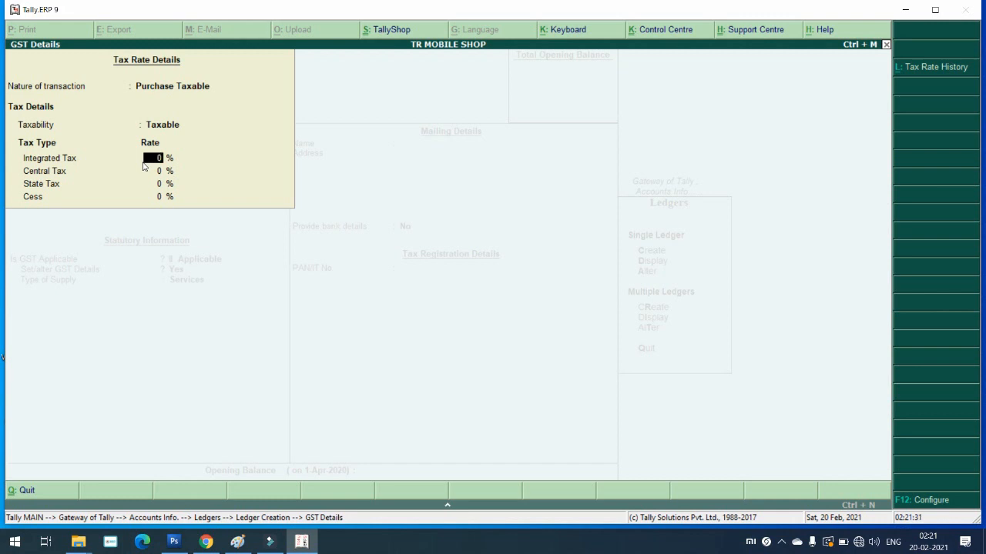
pyautogui.write('18')
pyautogui.press('Return')
pyautogui.press('Return')
pyautogui.press('Return')
pyautogui.press('Return')
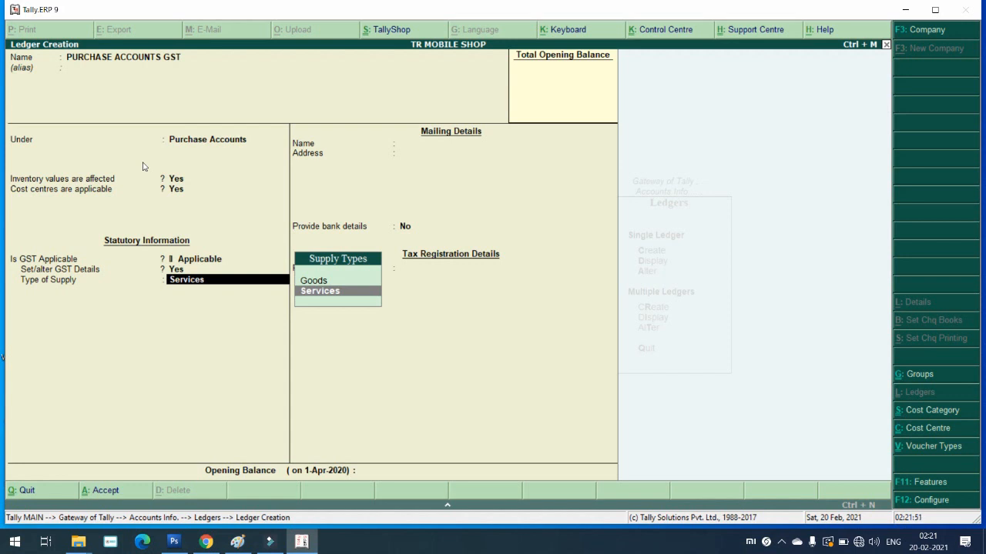
# Step: Set the supply type to Goods, save the ledger, and quit ledger creation
pyautogui.press('Up')
pyautogui.press('Return')
pyautogui.press('Return')
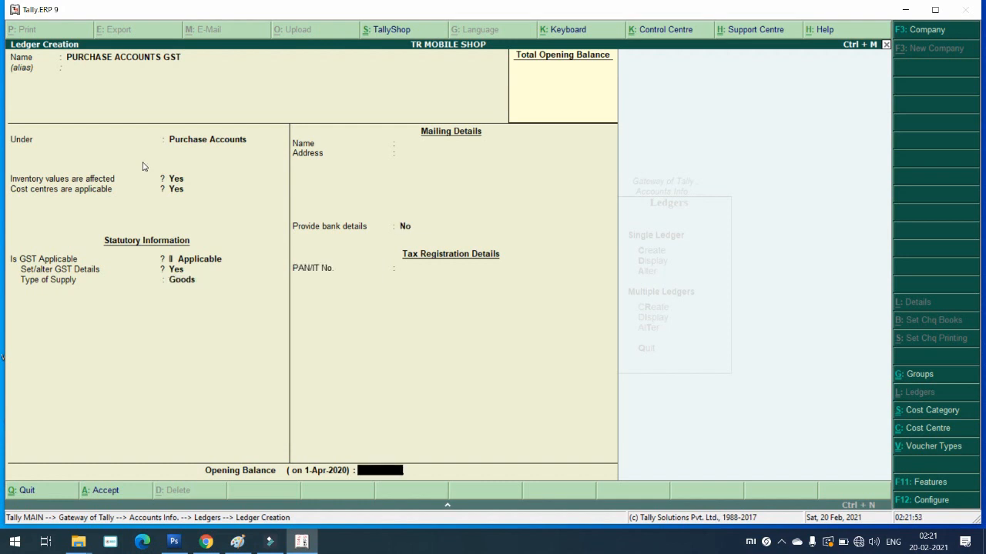
pyautogui.press('Return')
pyautogui.press('Return')
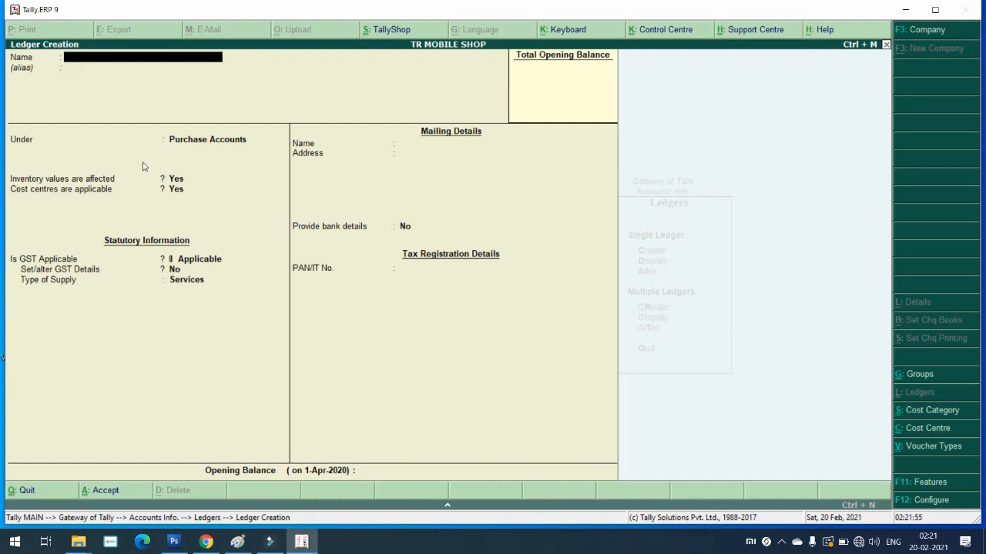
pyautogui.press('Escape')
pyautogui.press('y')
pyautogui.press('Escape')
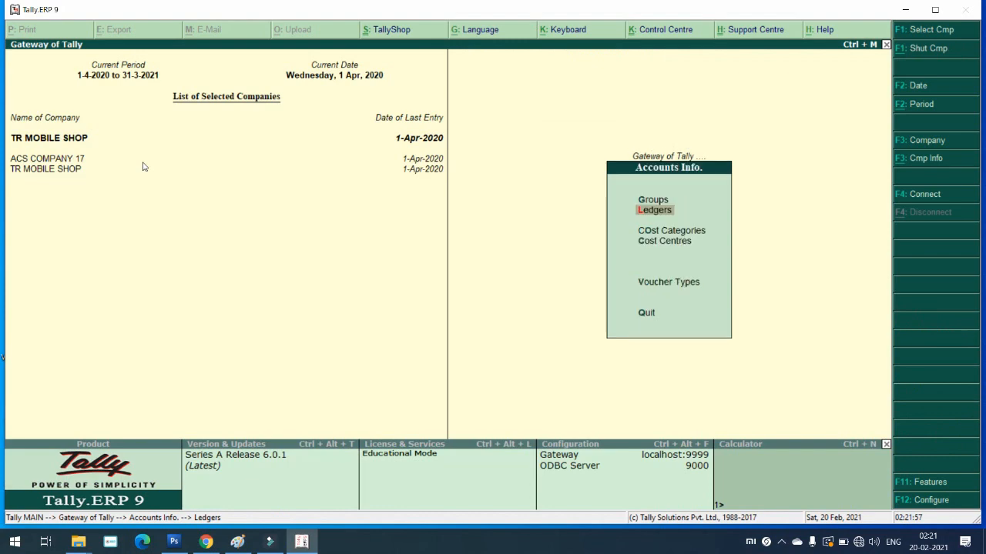
# Step: Open accounting vouchers and start Purchase voucher number 4
pyautogui.press('Escape')
pyautogui.press('Down')
pyautogui.press('Down')
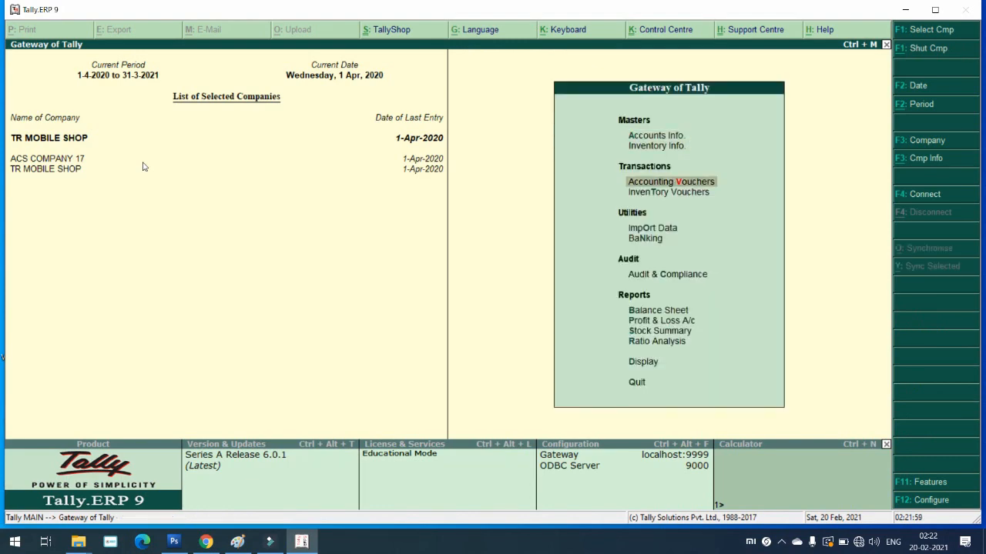
pyautogui.press('Return')
pyautogui.click(940, 229)
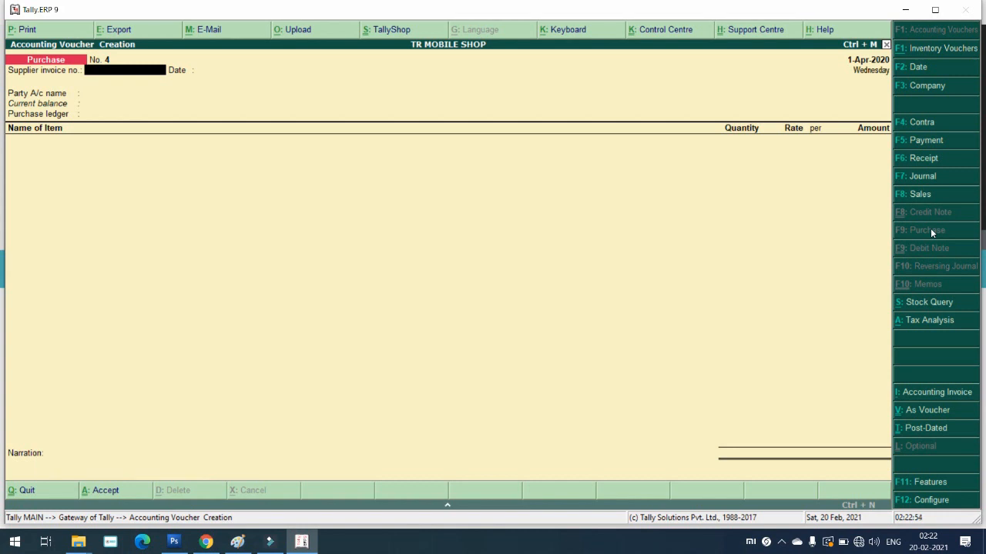
pyautogui.write('4')
pyautogui.press('Return')
pyautogui.press('Return')
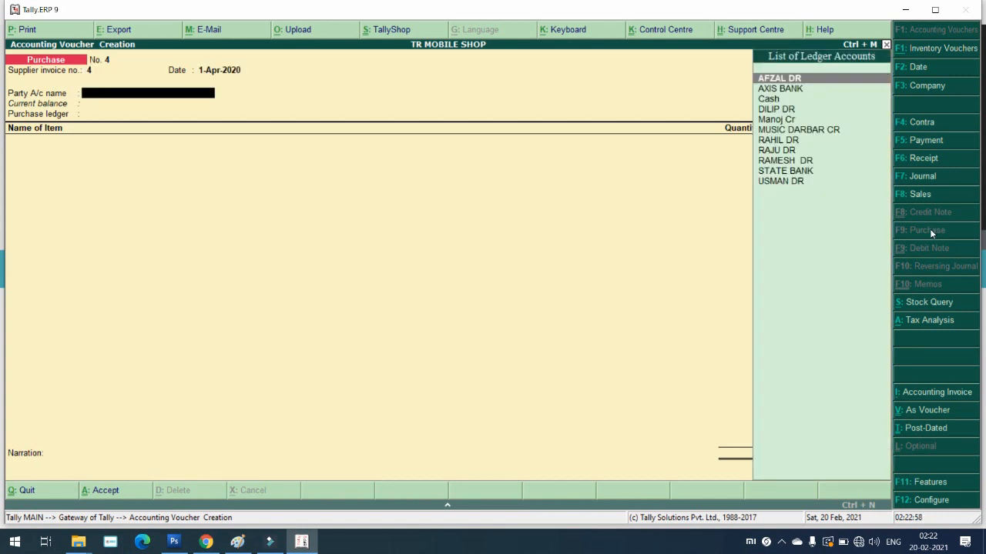
# Step: Choose MUSIC DARBAR CR as the supplier party account
pyautogui.press('Down')
pyautogui.press('Down')
pyautogui.press('Down')
pyautogui.press('Down')
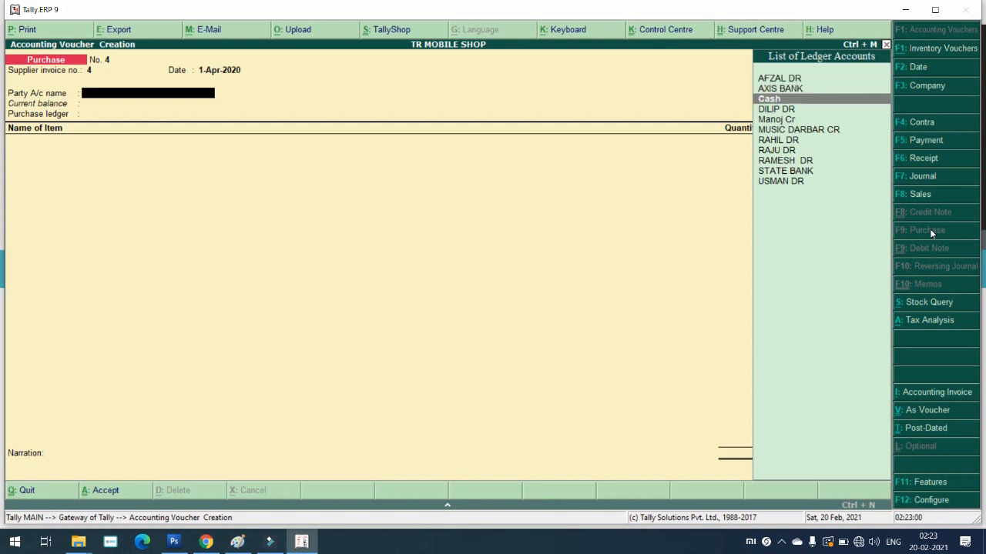
pyautogui.press('Down')
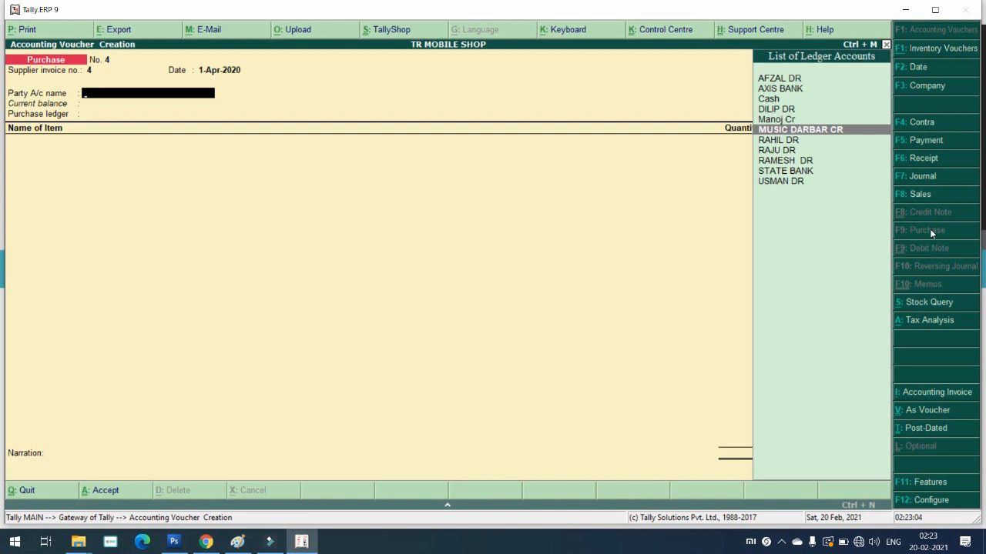
pyautogui.press('Return')
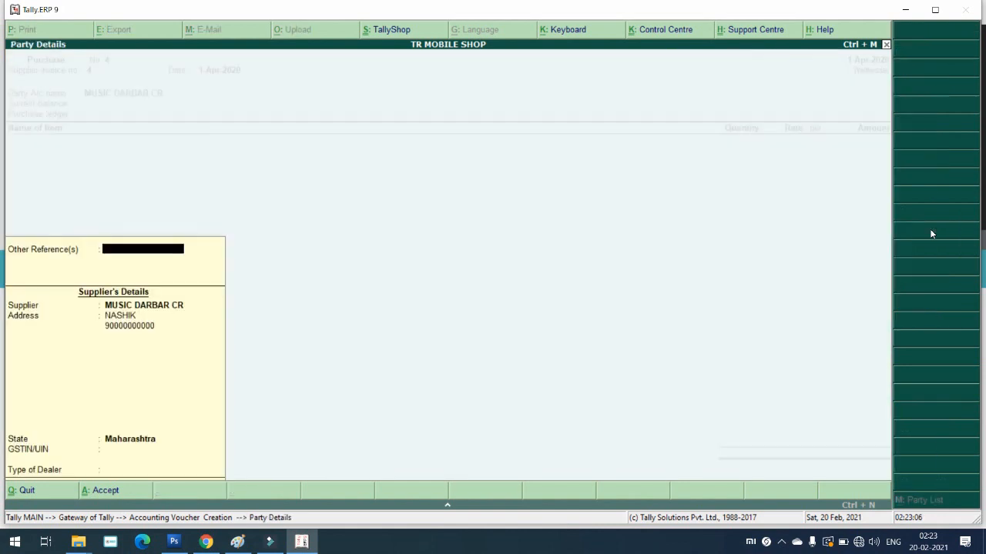
# Step: Complete the supplier's Party Details with dealer type Regular
pyautogui.press('Return')
pyautogui.press('Return')
pyautogui.press('Return')
pyautogui.press('Return')
pyautogui.press('Return')
pyautogui.press('Return')
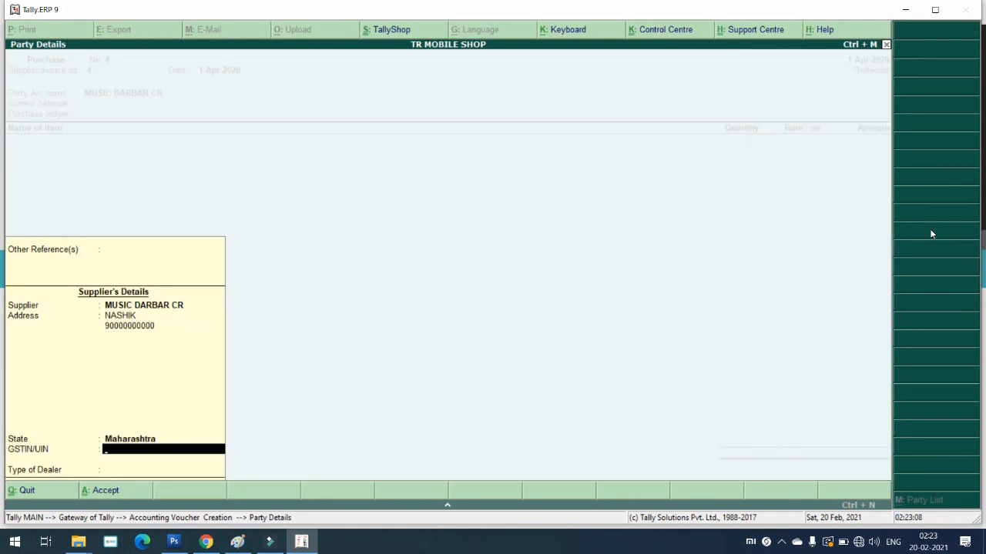
pyautogui.press('Return')
pyautogui.press('Down')
pyautogui.press('Down')
pyautogui.press('Return')
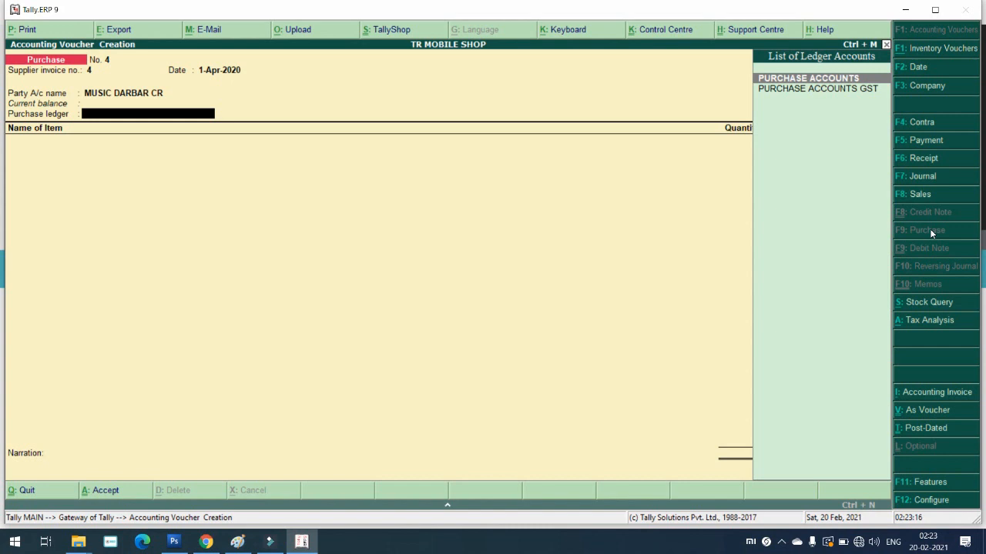
# Step: Select PURCHASE ACCOUNTS GST as the purchase ledger and browse the stock items list
pyautogui.press('Down')
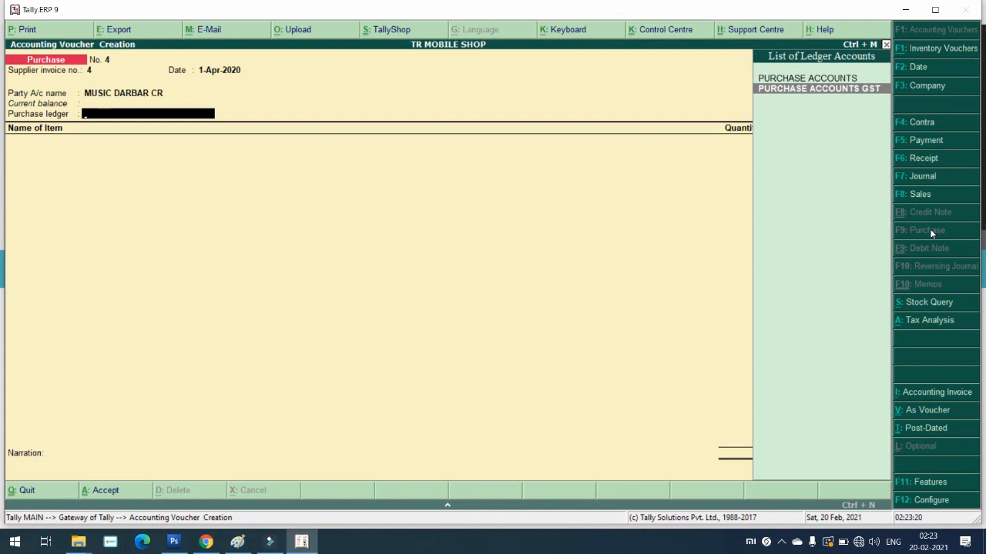
pyautogui.press('Up')
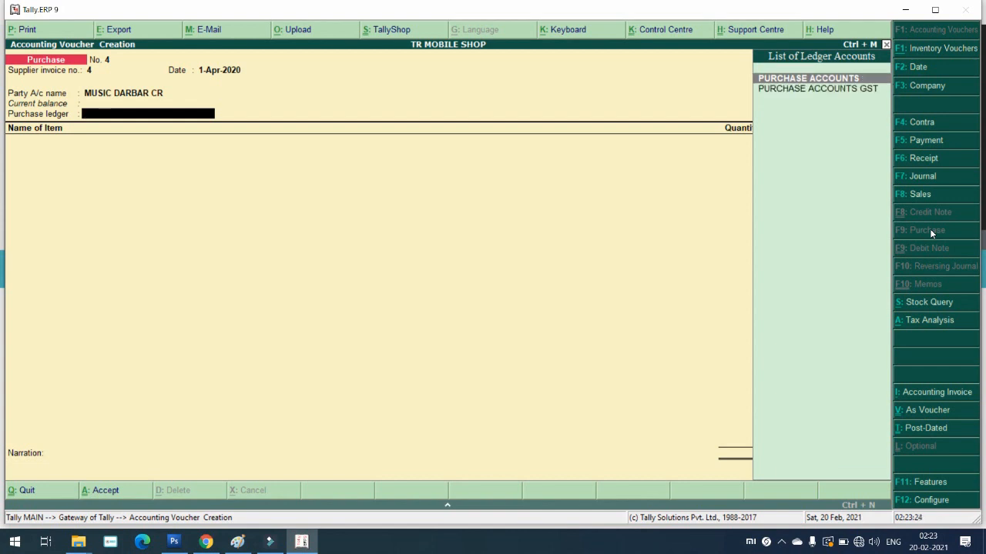
pyautogui.press('Down')
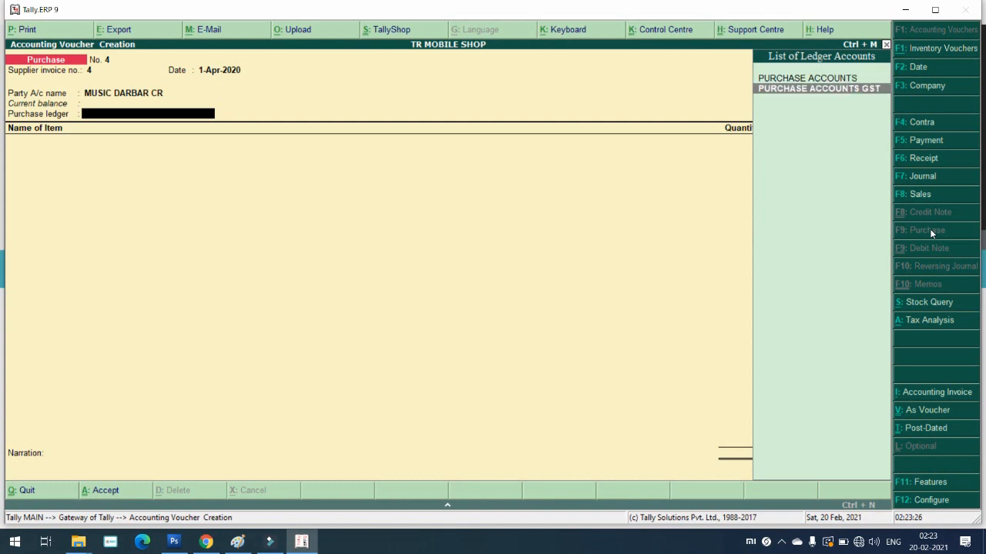
pyautogui.press('Return')
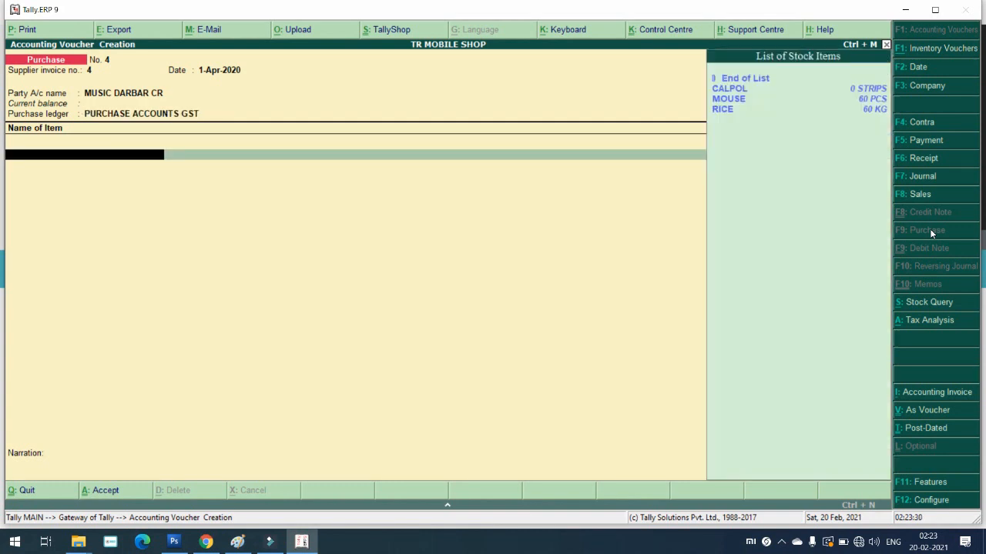
pyautogui.press('Down')
pyautogui.press('Down')
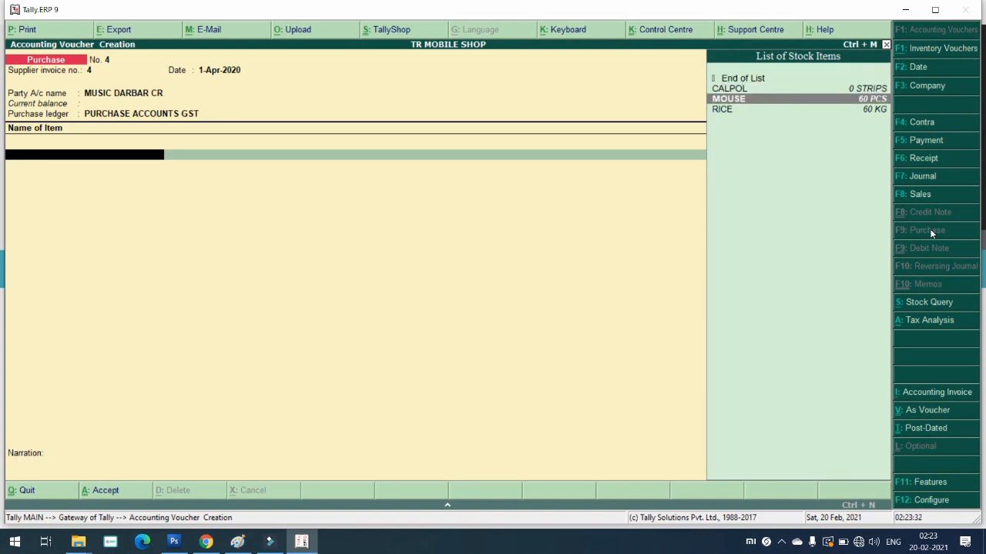
pyautogui.press('Down')
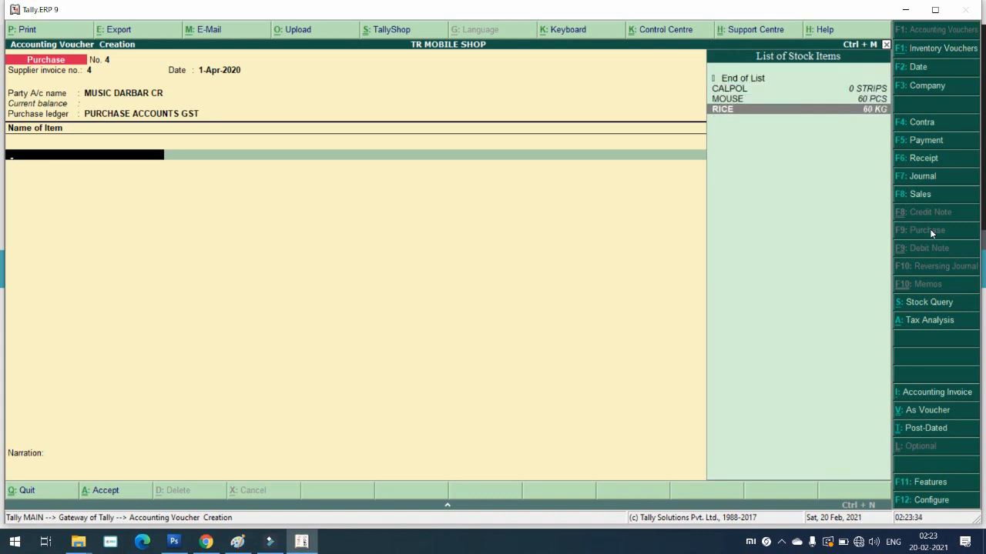
pyautogui.press('Up')
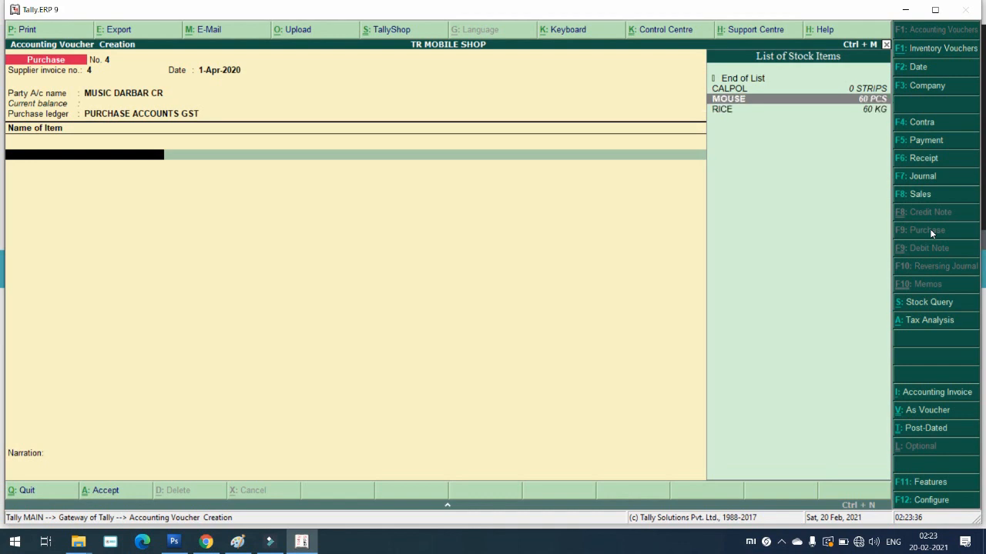
pyautogui.press('Down')
pyautogui.press('Up')
pyautogui.press('Up')
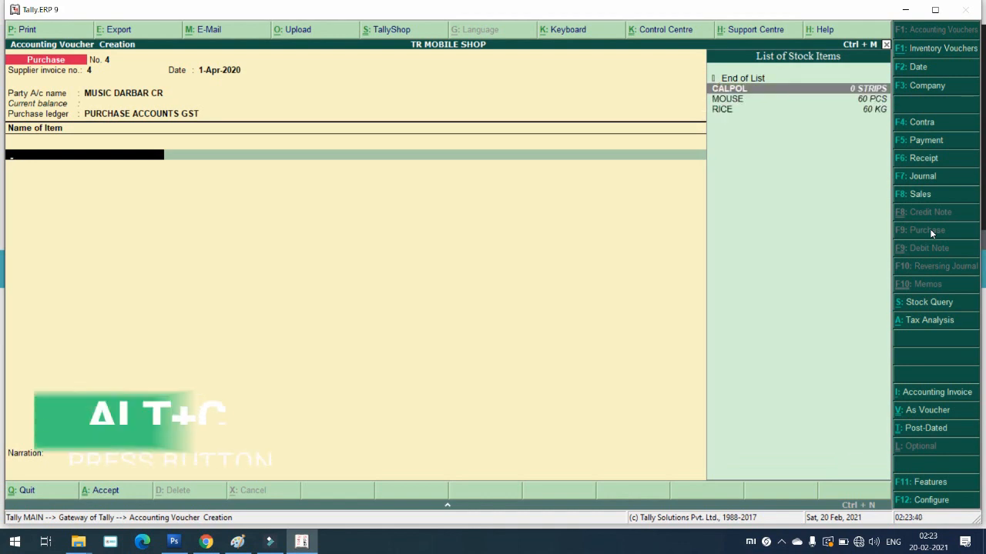
# Step: Create a new stock item named MOBILE under Primary with PCS as its unit
pyautogui.hotkey('alt', 'c')
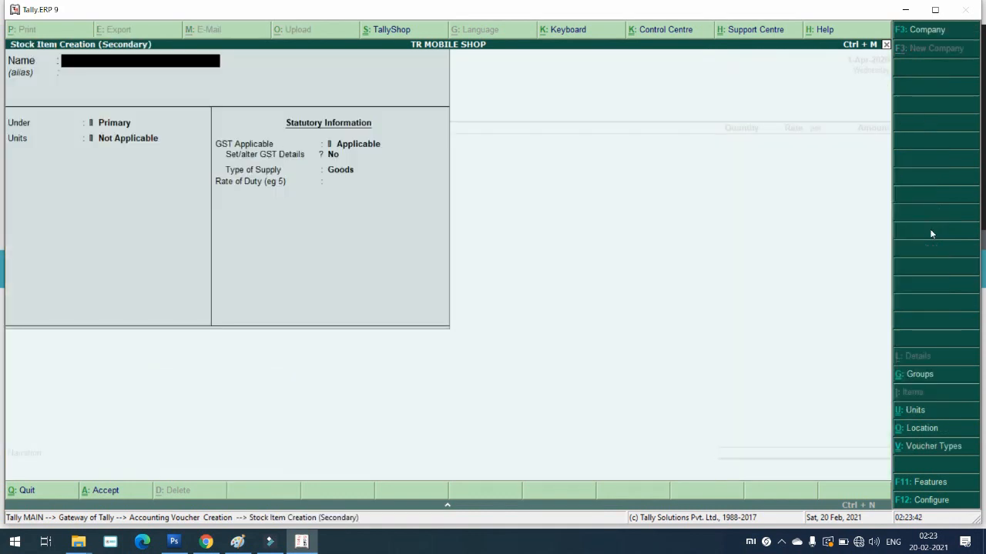
pyautogui.write('MOBILE')
pyautogui.press('Return')
pyautogui.press('Return')
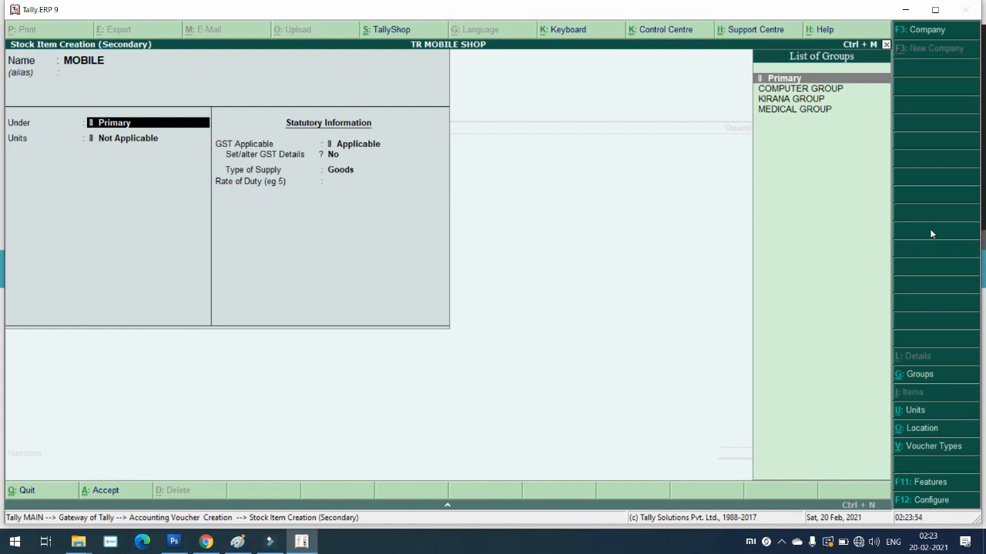
pyautogui.press('Return')
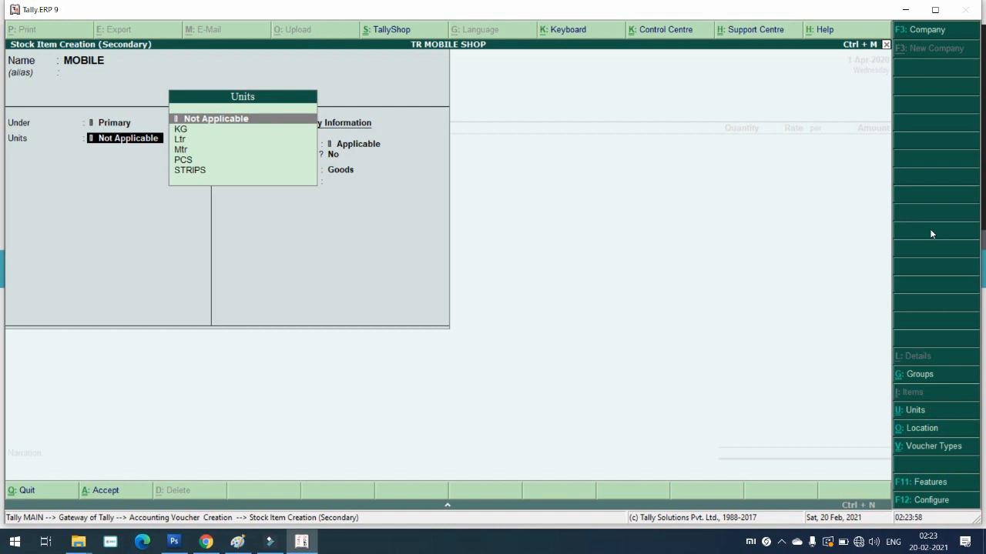
pyautogui.press('Down')
pyautogui.press('Down')
pyautogui.press('Down')
pyautogui.press('Down')
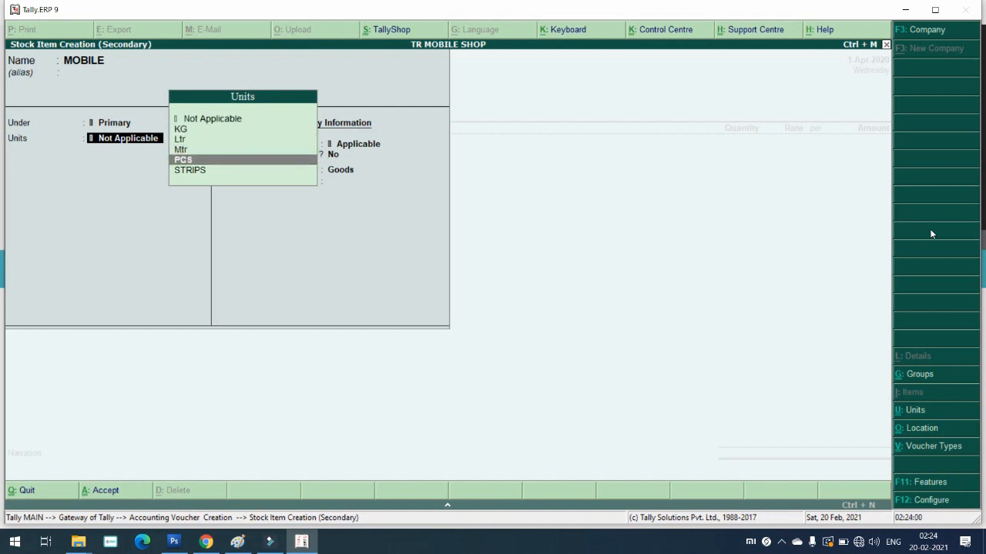
pyautogui.press('Return')
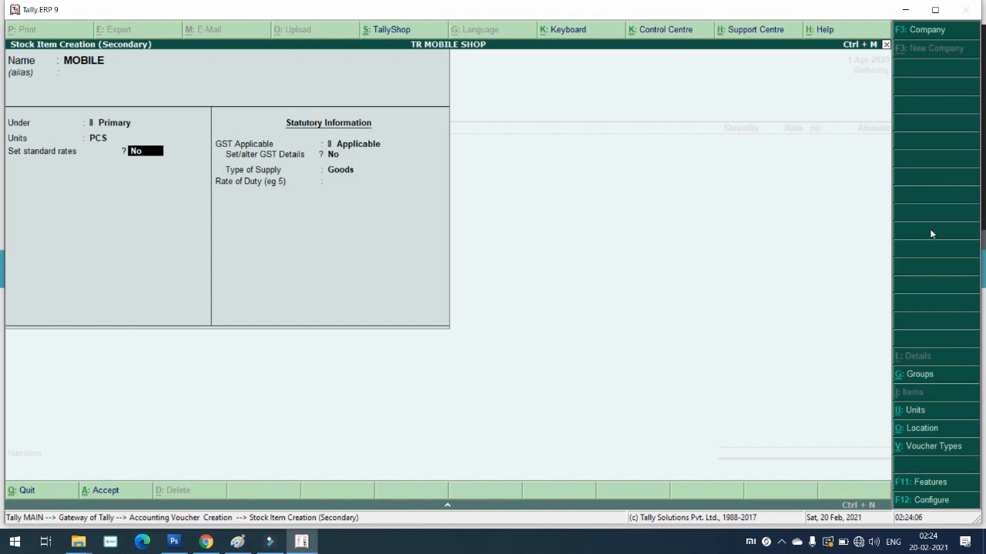
# Step: Set MOBILE's standard cost to 12,000 and selling price to 13,000 from 1-Apr-2020, and save the item
pyautogui.press('y')
pyautogui.press('Return')
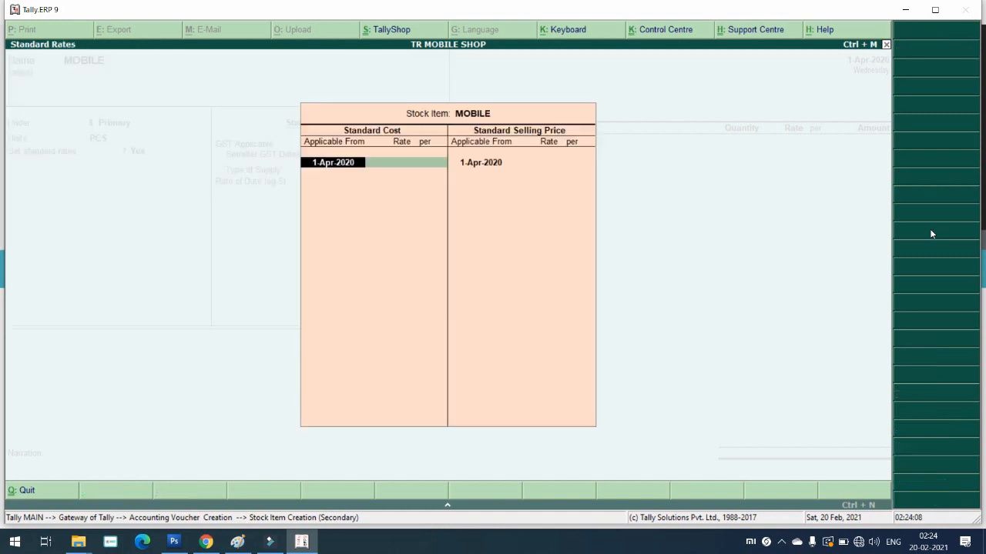
pyautogui.press('Return')
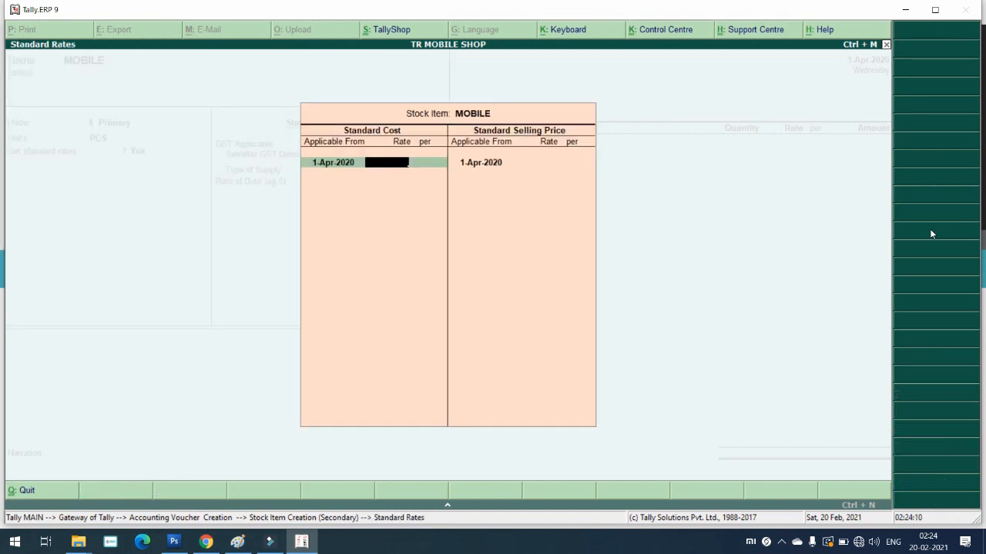
pyautogui.write('12,000')
pyautogui.press('Return')
pyautogui.press('Return')
pyautogui.press('Return')
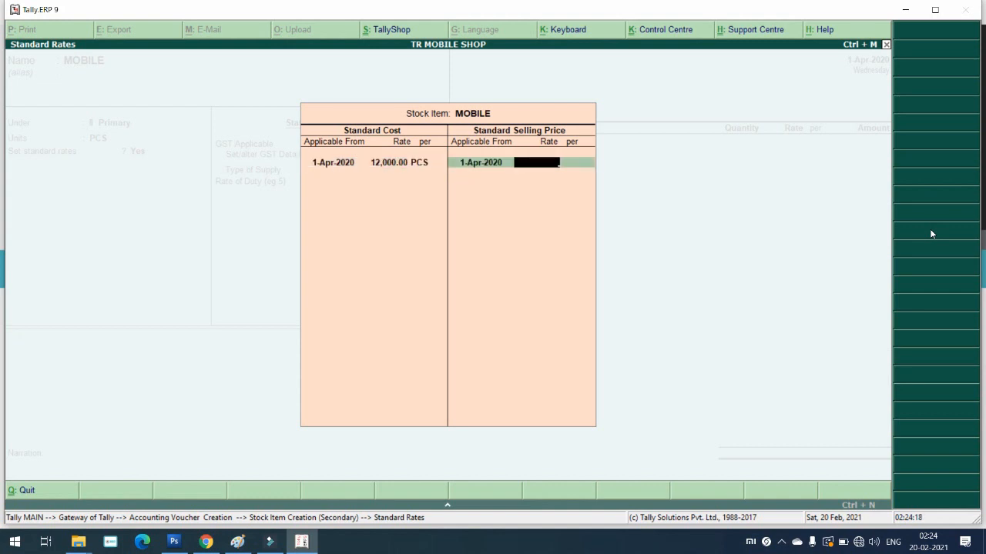
pyautogui.write('13000')
pyautogui.press('Return')
pyautogui.press('Return')
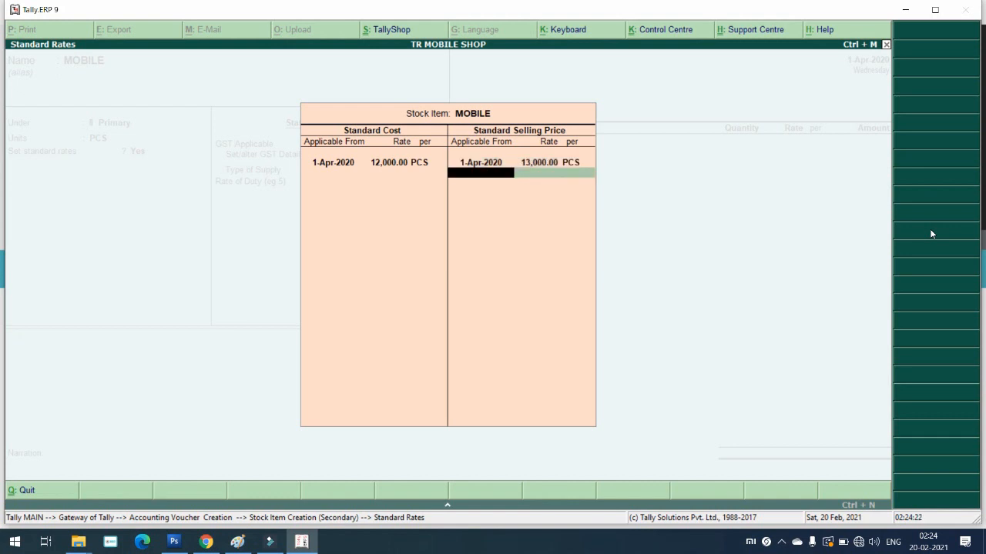
pyautogui.press('Return')
pyautogui.press('Return')
pyautogui.press('Return')
pyautogui.press('Return')
pyautogui.press('Return')
pyautogui.press('Return')
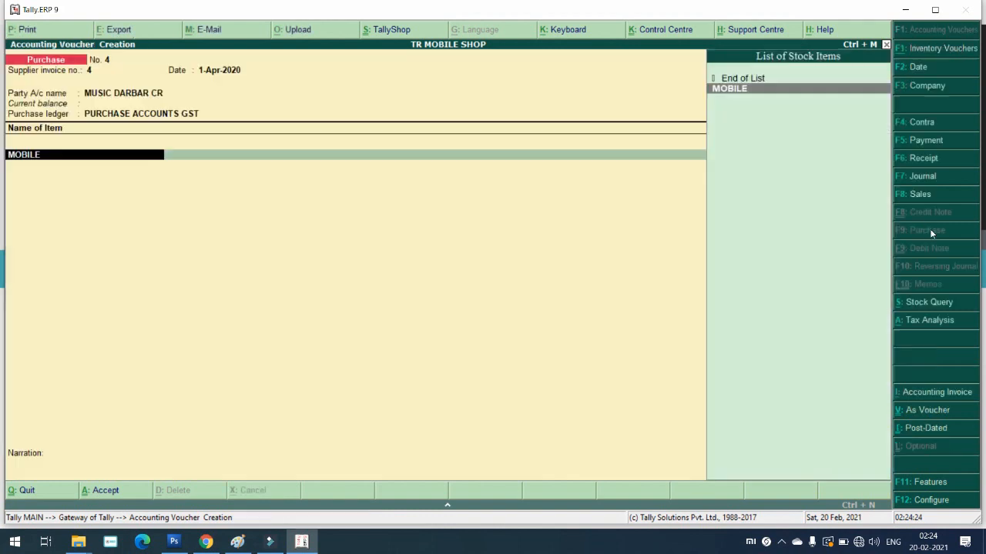
pyautogui.press('Return')
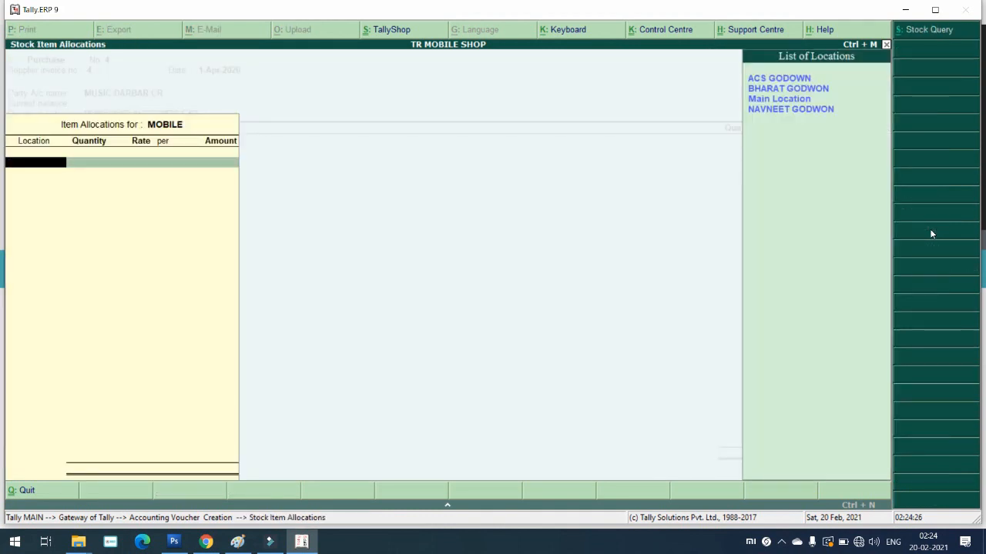
# Step: Allocate 1 PCS of MOBILE at 12,000.00 to Main Location and accept the item line
pyautogui.press('Down')
pyautogui.press('Down')
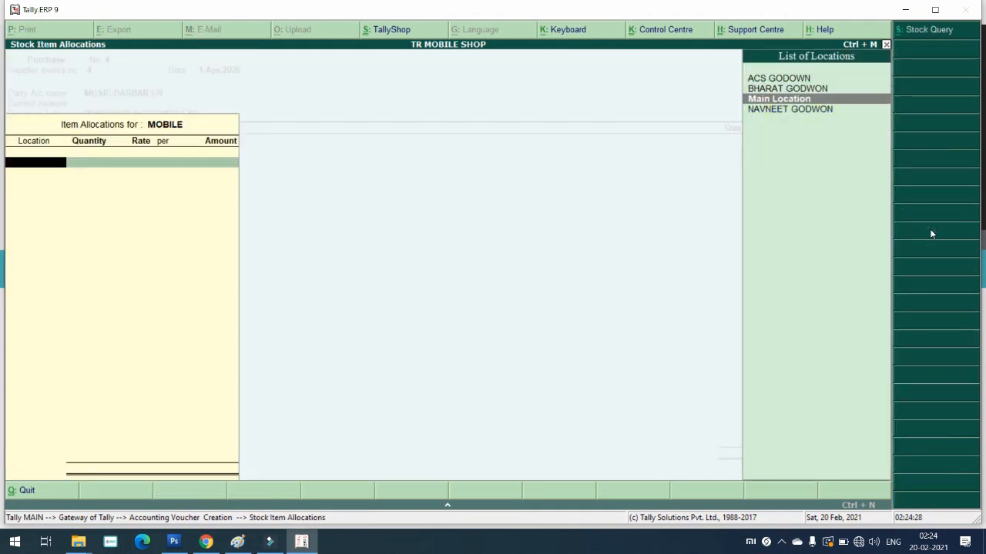
pyautogui.press('Return')
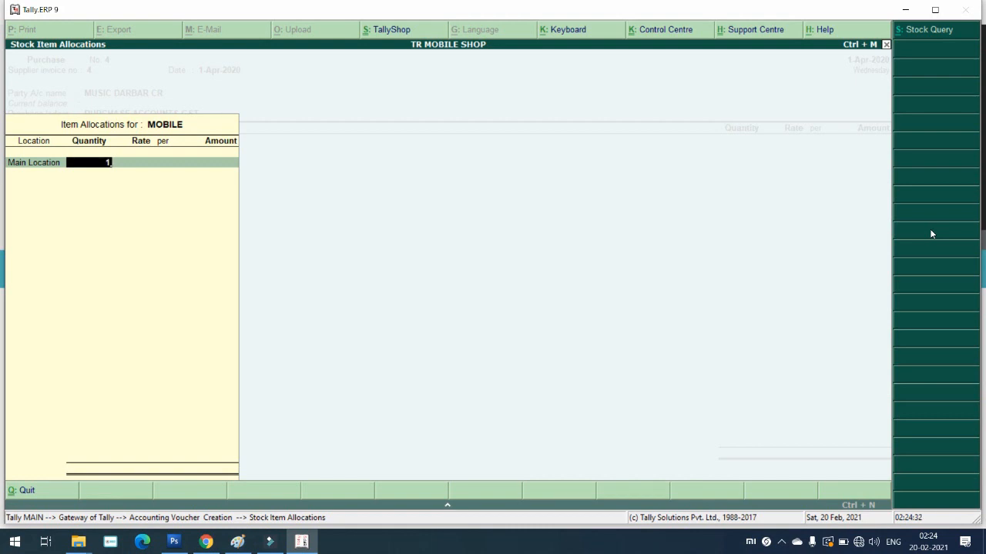
pyautogui.press('Return')
pyautogui.press('Return')
pyautogui.press('Return')
pyautogui.press('Return')
pyautogui.press('Return')
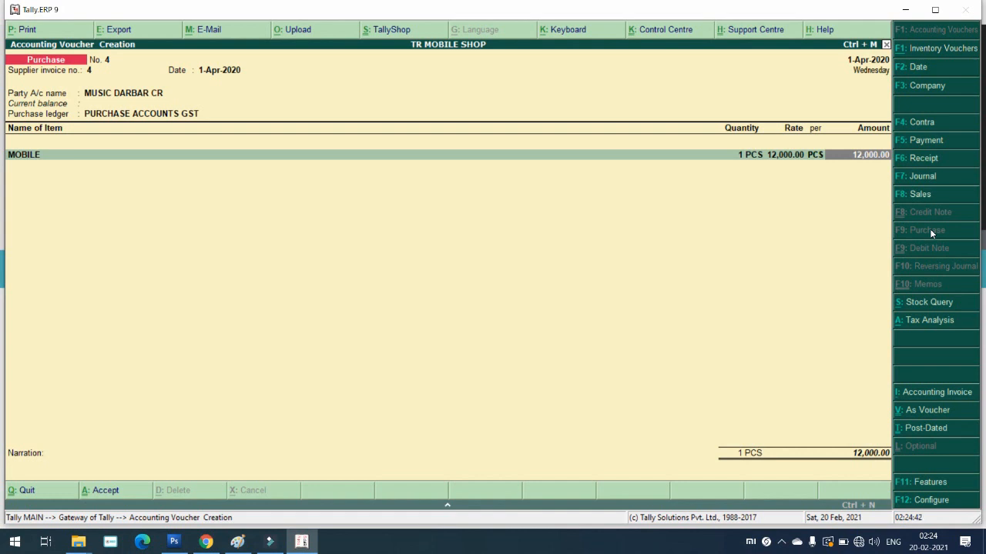
pyautogui.press('Return')
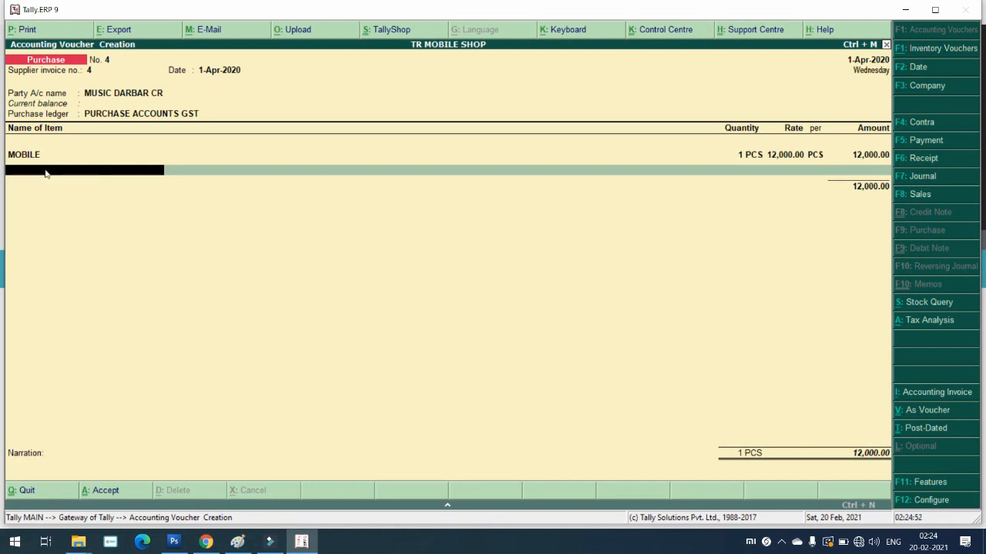
# Step: Add CGST@9% and SGST@9% tax ledgers at 1,080.00 each, then view the Tax Analysis
pyautogui.press('Return')
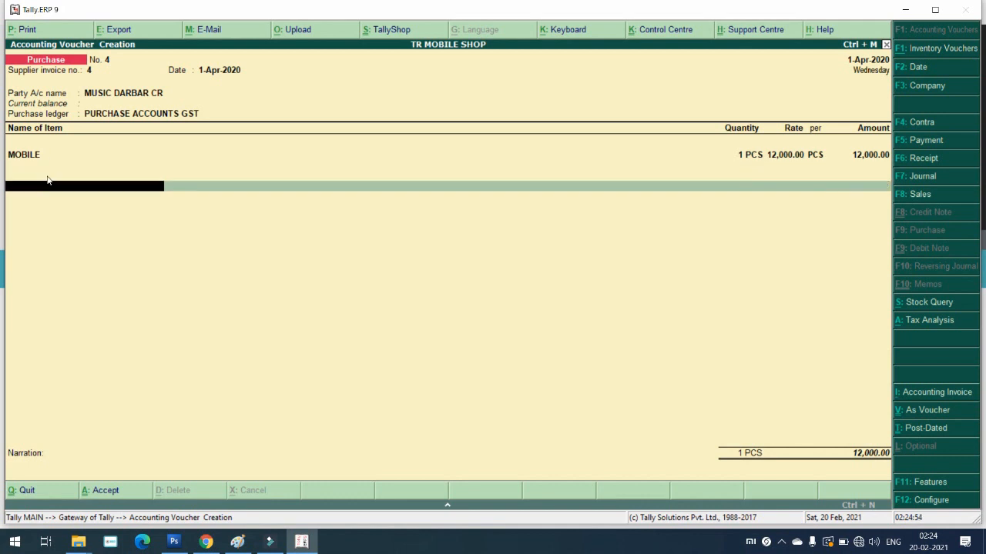
pyautogui.press('Return')
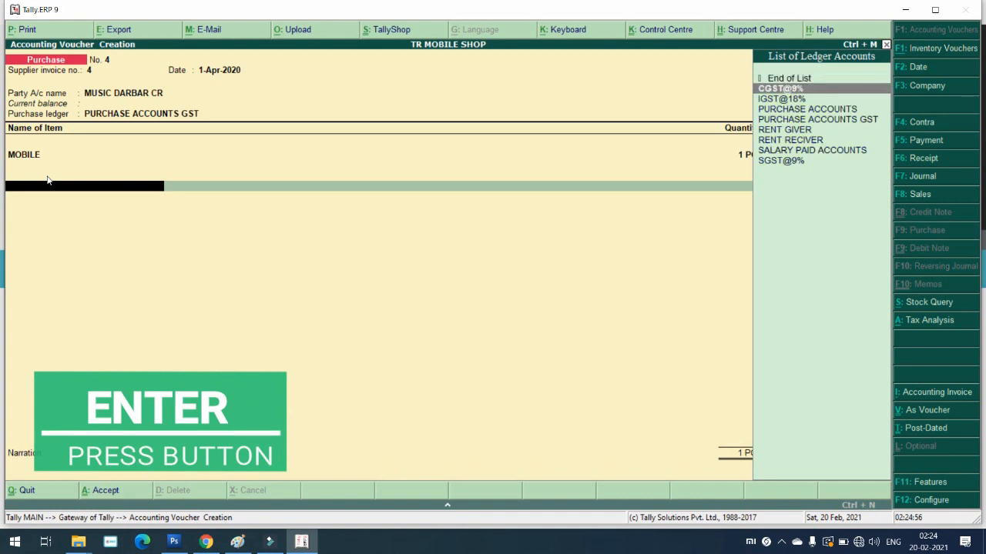
pyautogui.press('Return')
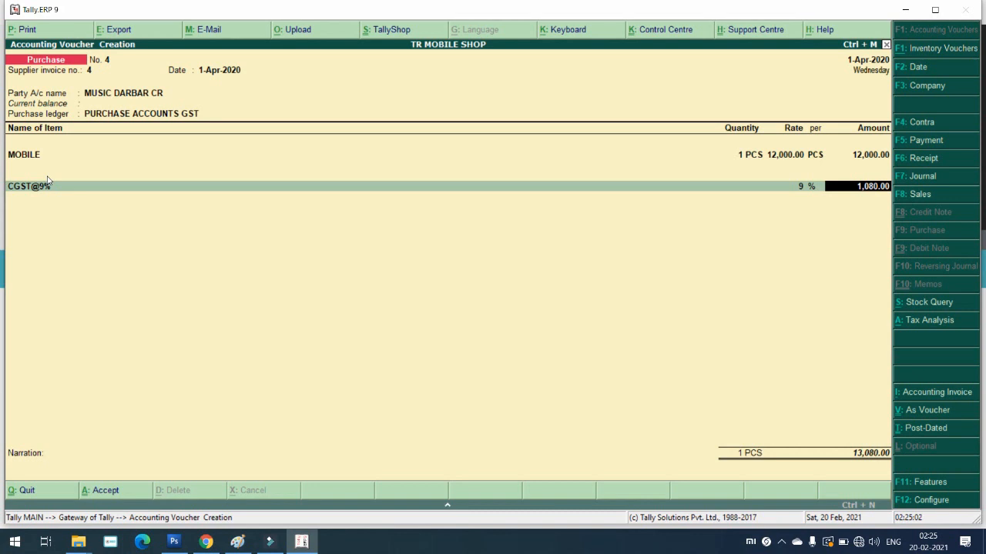
pyautogui.press('Return')
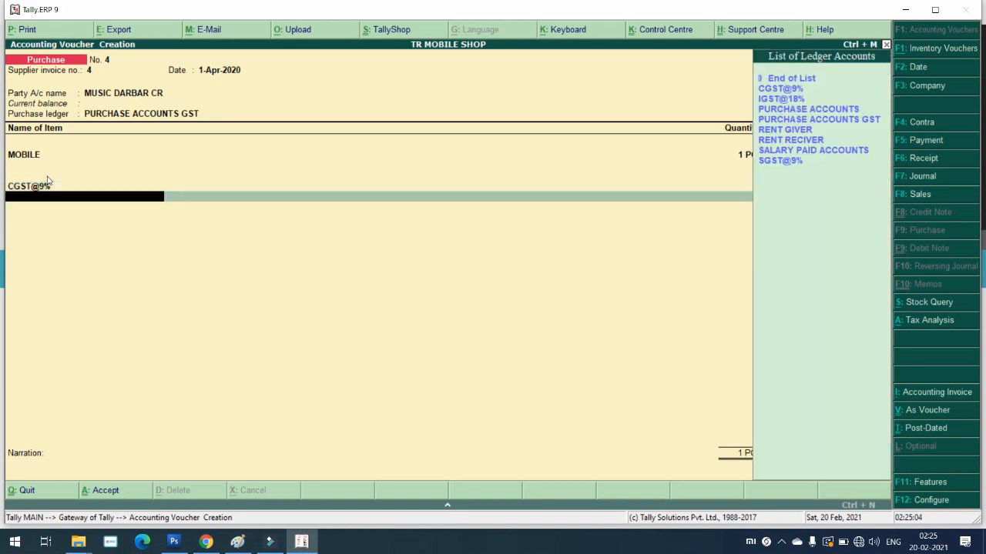
pyautogui.press('Down')
pyautogui.press('Down')
pyautogui.press('Down')
pyautogui.press('Down')
pyautogui.press('Down')
pyautogui.press('Down')
pyautogui.press('Down')
pyautogui.press('Down')
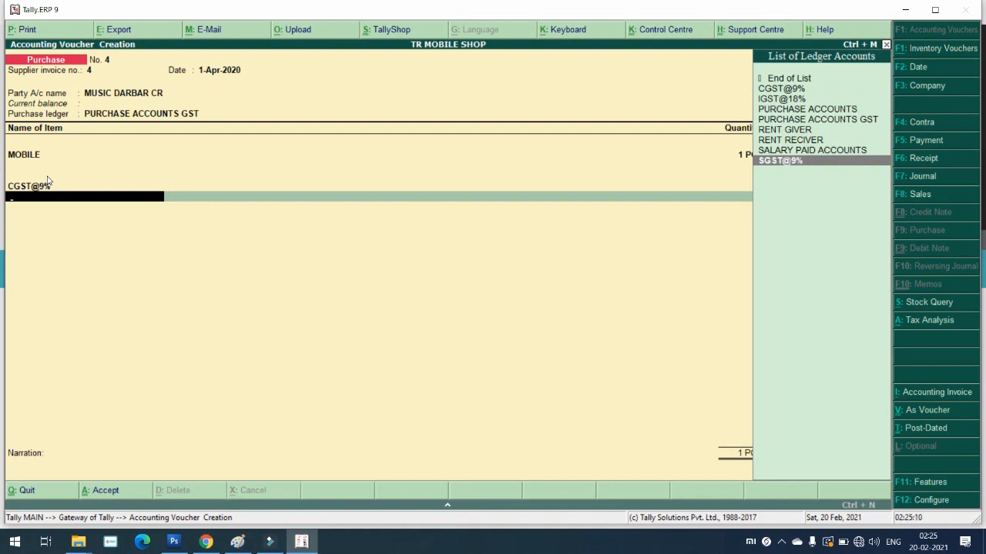
pyautogui.press('Return')
pyautogui.press('Return')
pyautogui.press('Return')
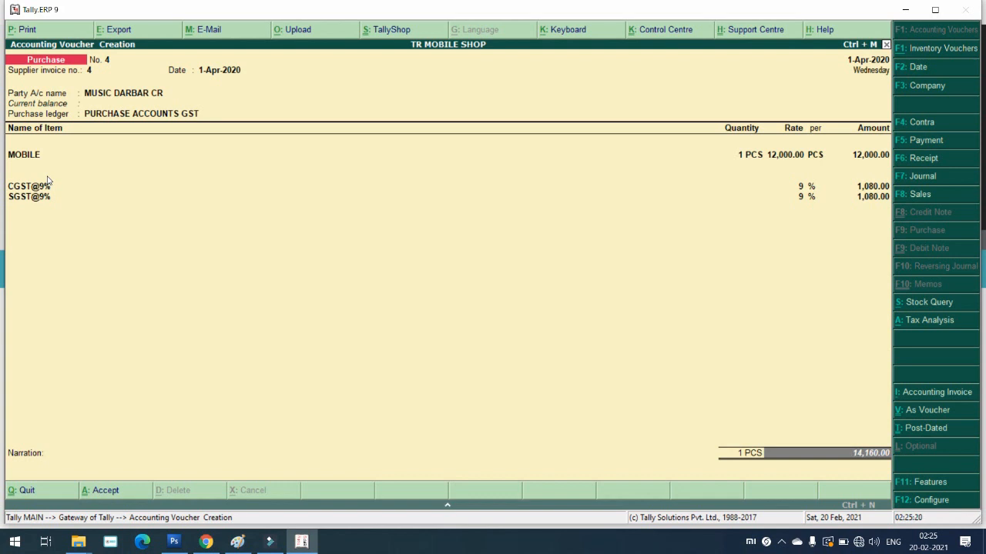
pyautogui.hotkey('alt', 'a')
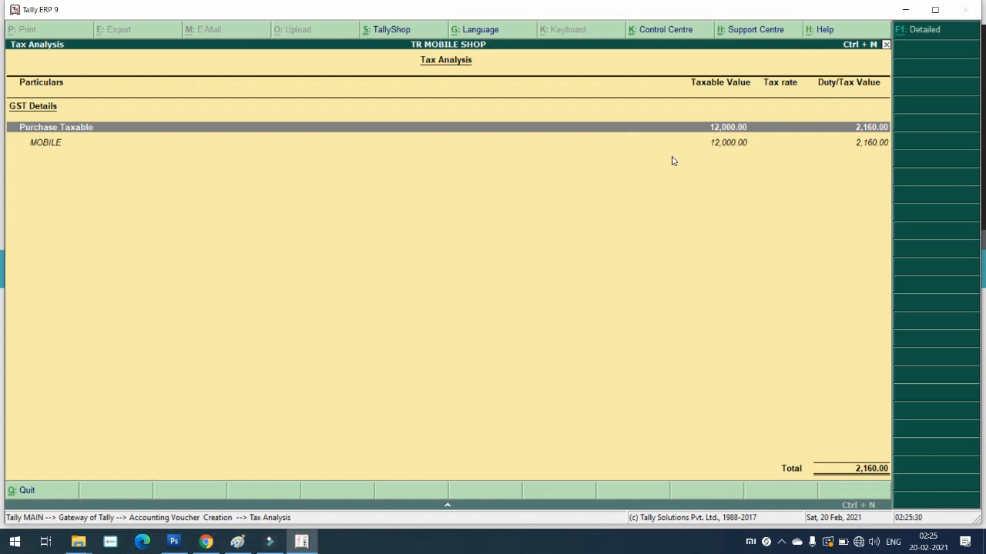
# Step: Check the detailed CGST/SGST tax rows, then bring up Voucher Printing for purchase voucher 4
pyautogui.hotkey('alt', 'F1')
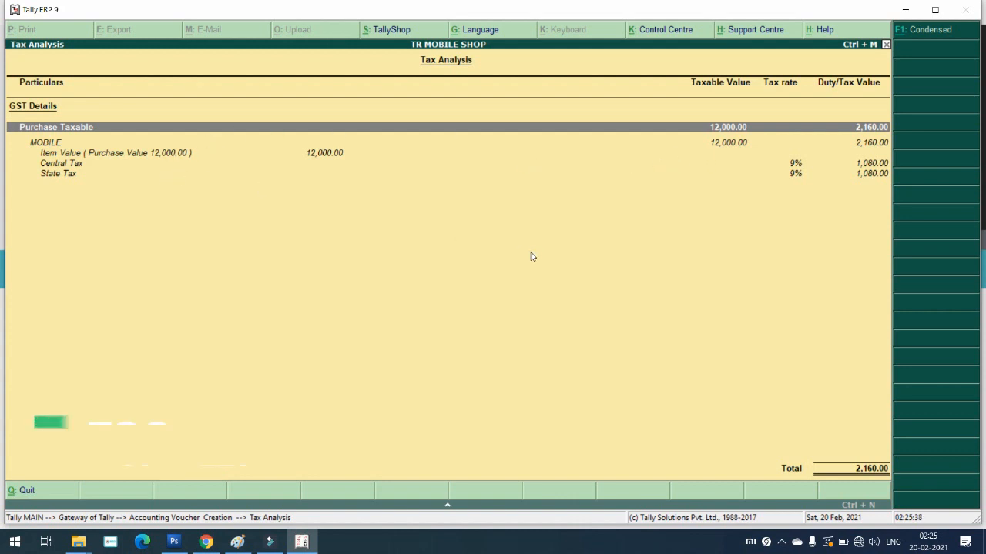
pyautogui.press('Escape')
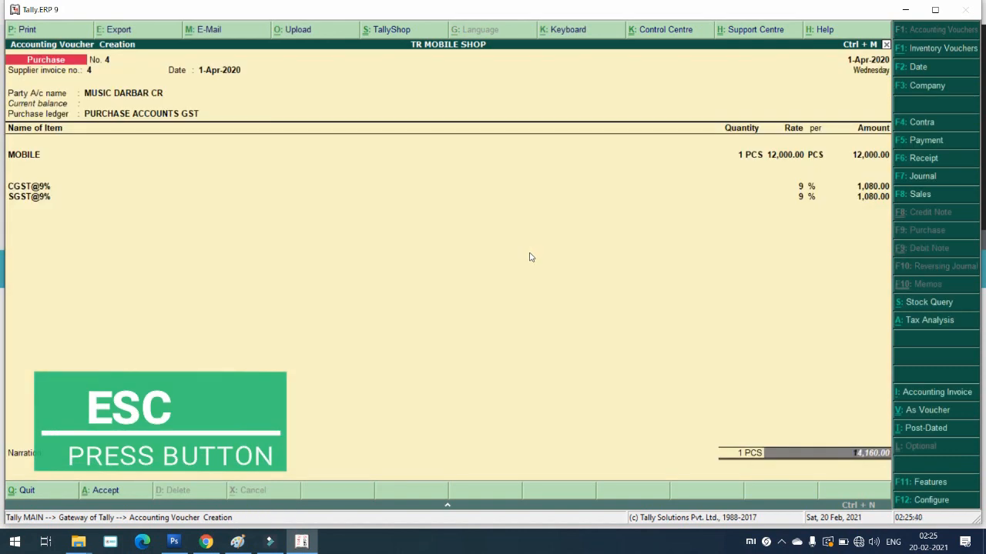
pyautogui.hotkey('alt', 'p')
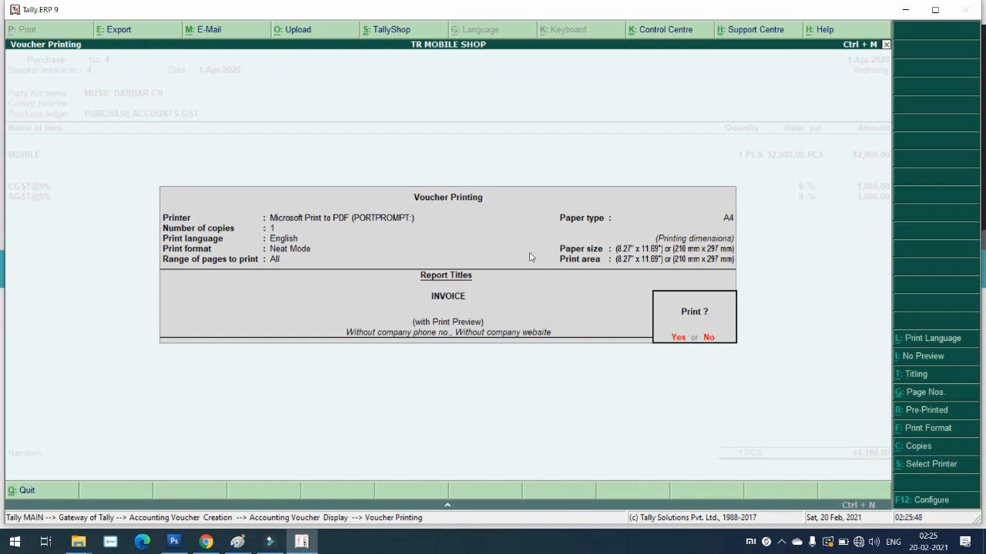
pyautogui.press('Return')
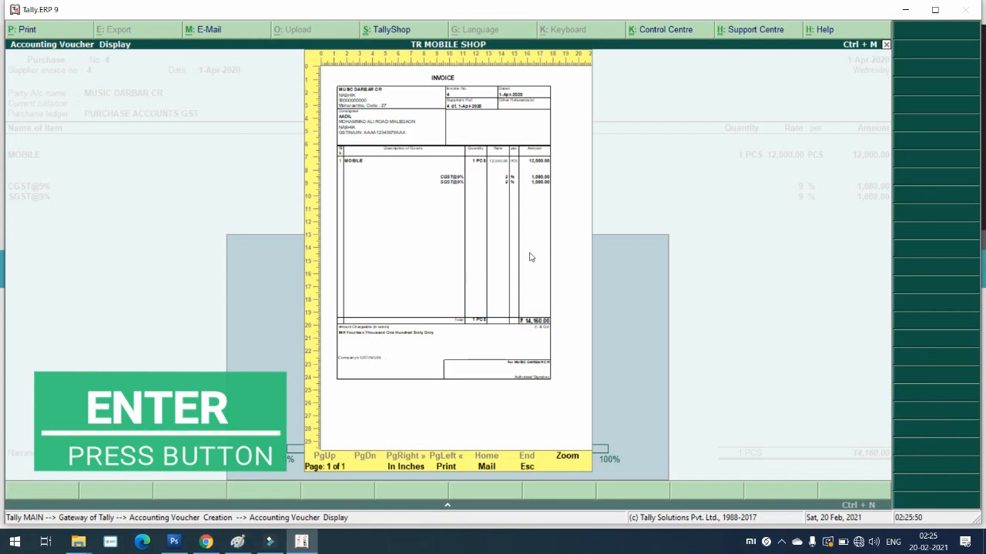
pyautogui.hotkey('alt', 'z')
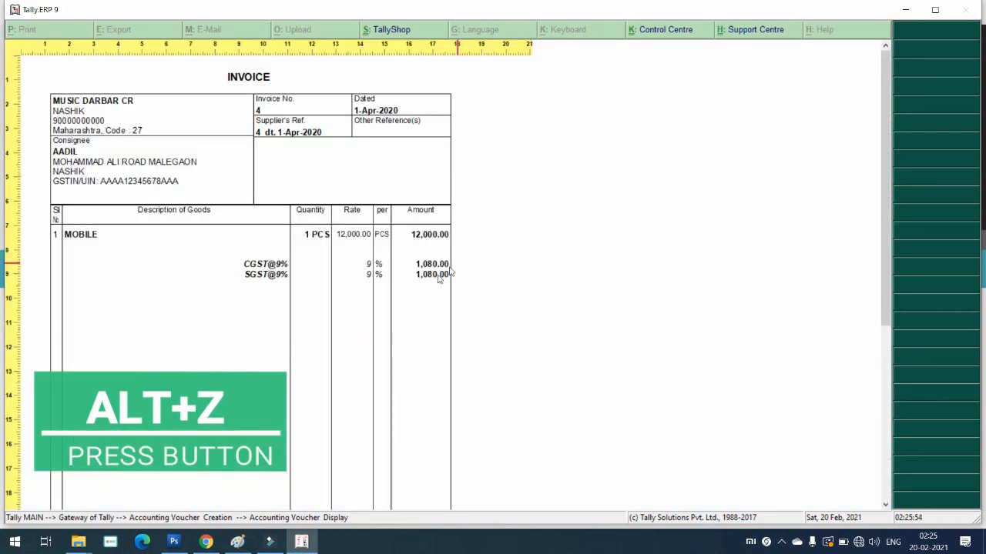
pyautogui.scroll(-1, 385, 304)
pyautogui.scroll(1, 385, 304)
pyautogui.scroll(-2, 174, 321)
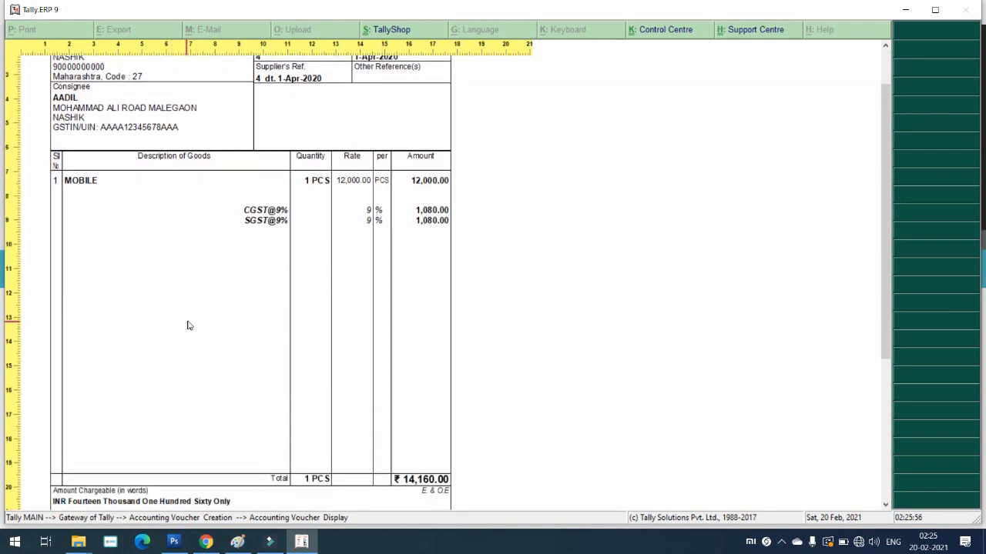
pyautogui.scroll(-1, 94, 408)
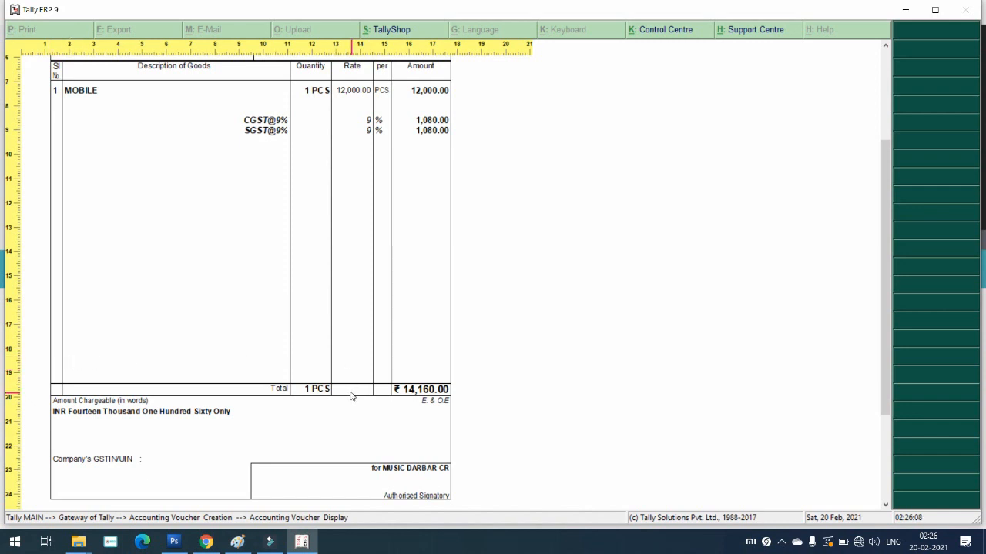
pyautogui.press('Escape')
pyautogui.press('Escape')
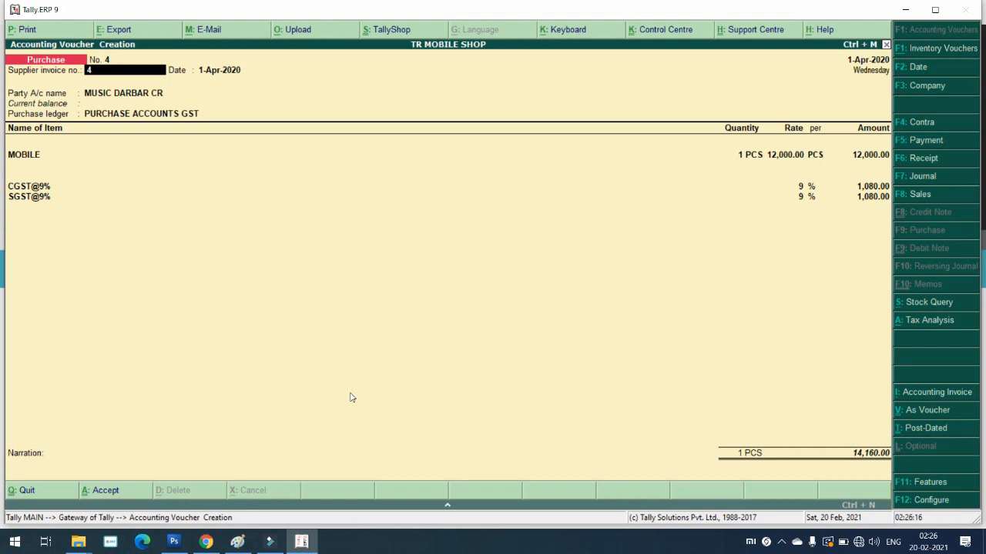
pyautogui.hotkey('alt', 'p')
pyautogui.press('Return')
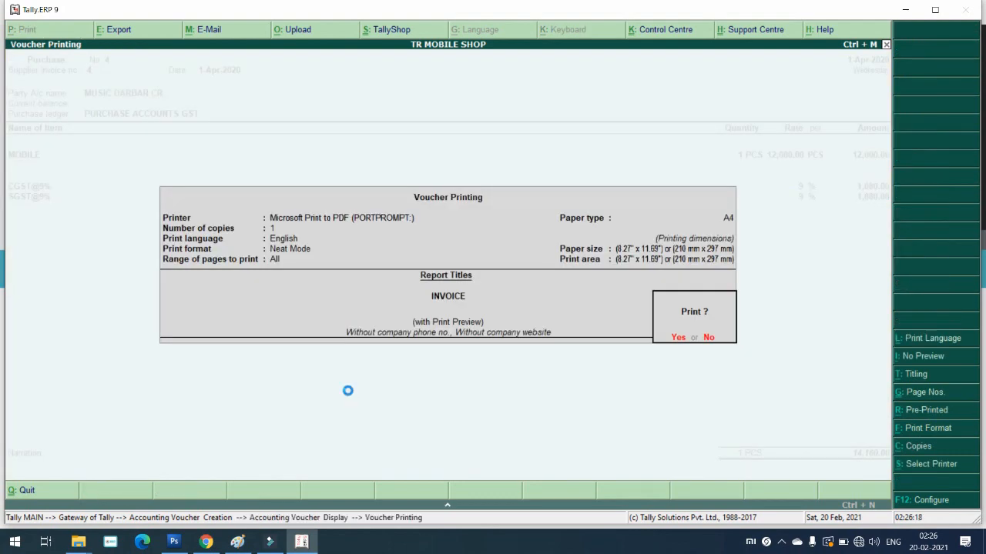
pyautogui.hotkey('alt', 'z')
pyautogui.press('Down')
pyautogui.press('Down')
pyautogui.press('Down')
pyautogui.press('Down')
pyautogui.press('Down')
pyautogui.press('Down')
pyautogui.press('Down')
pyautogui.press('Down')
pyautogui.press('Down')
pyautogui.press('Down')
pyautogui.press('Down')
pyautogui.press('Down')
pyautogui.press('Down')
pyautogui.press('Down')
pyautogui.press('Down')
pyautogui.press('Down')
pyautogui.press('Down')
pyautogui.press('Down')
pyautogui.press('Down')
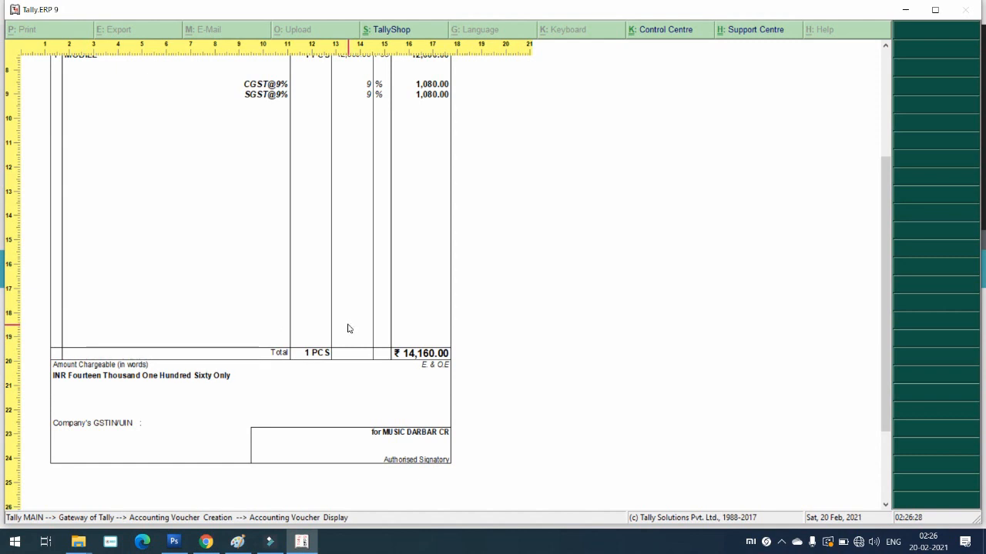
pyautogui.scroll(2, 335, 331)
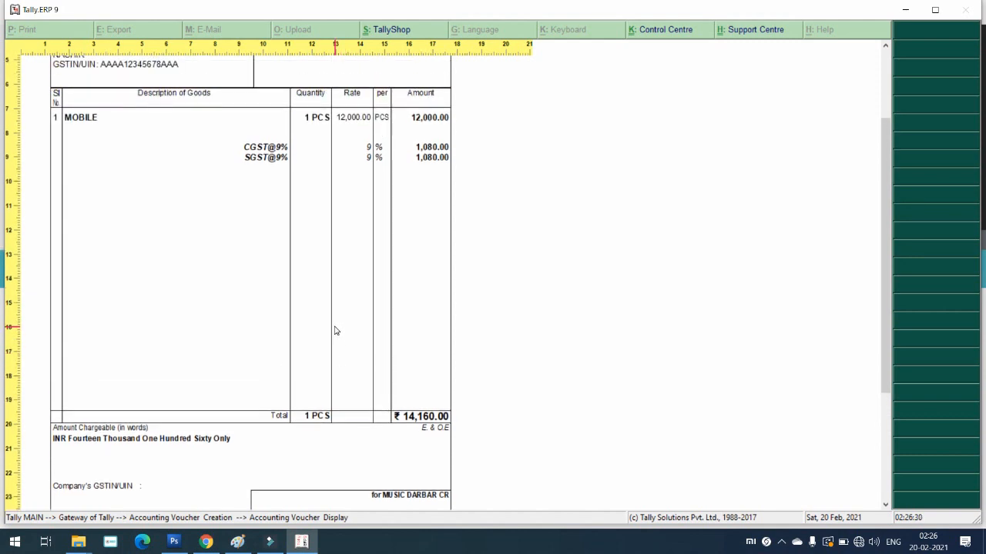
pyautogui.scroll(2, 335, 331)
pyautogui.scroll(2, 335, 331)
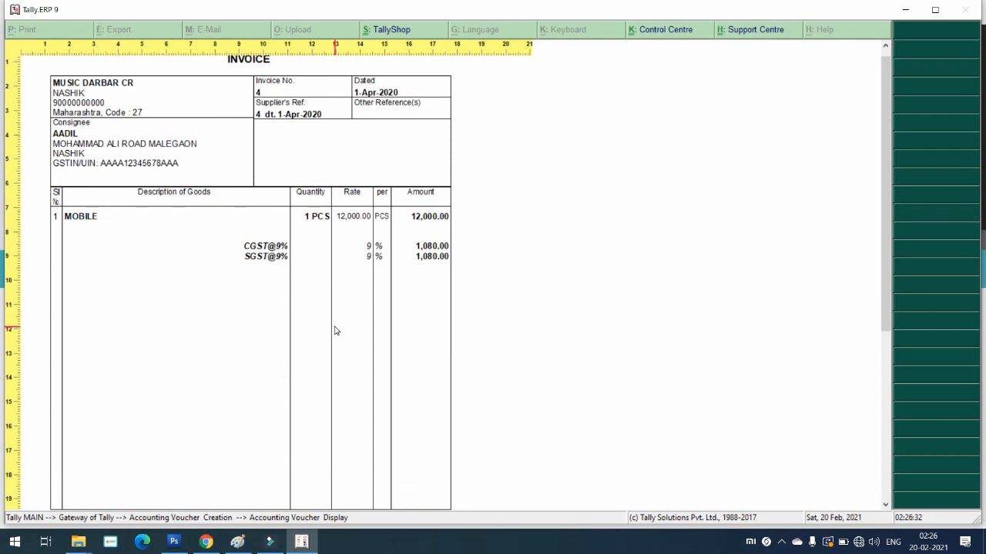
pyautogui.scroll(-4, 335, 331)
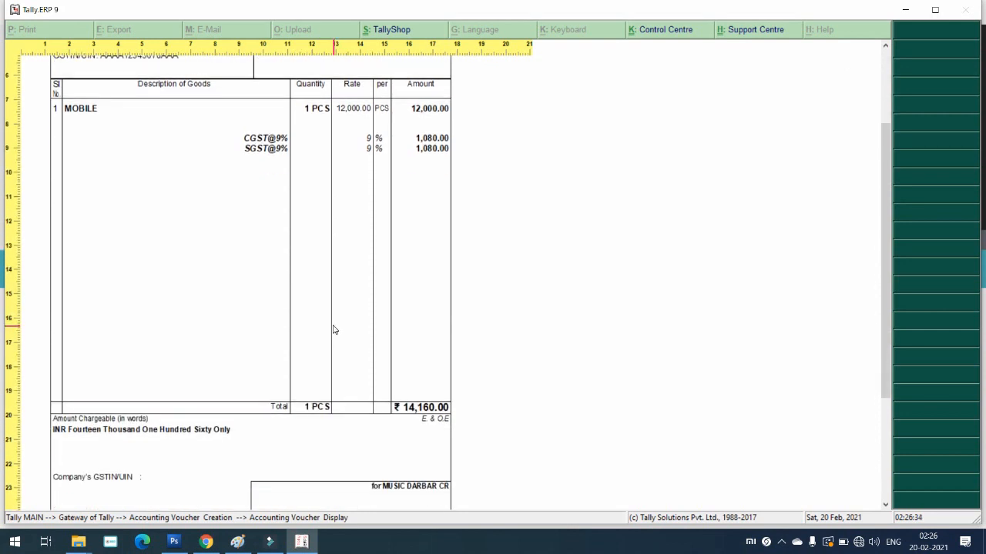
pyautogui.click(352, 370)
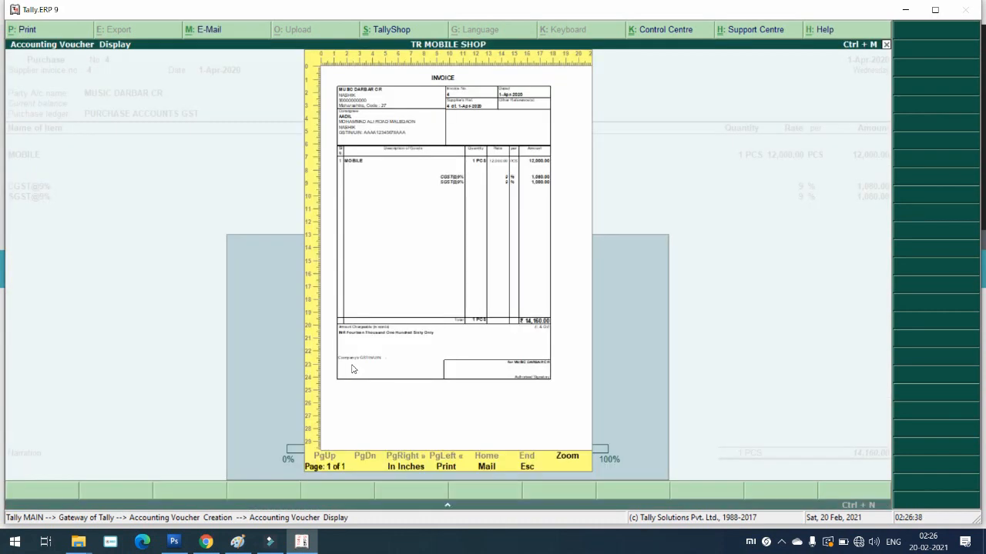
pyautogui.press('Escape')
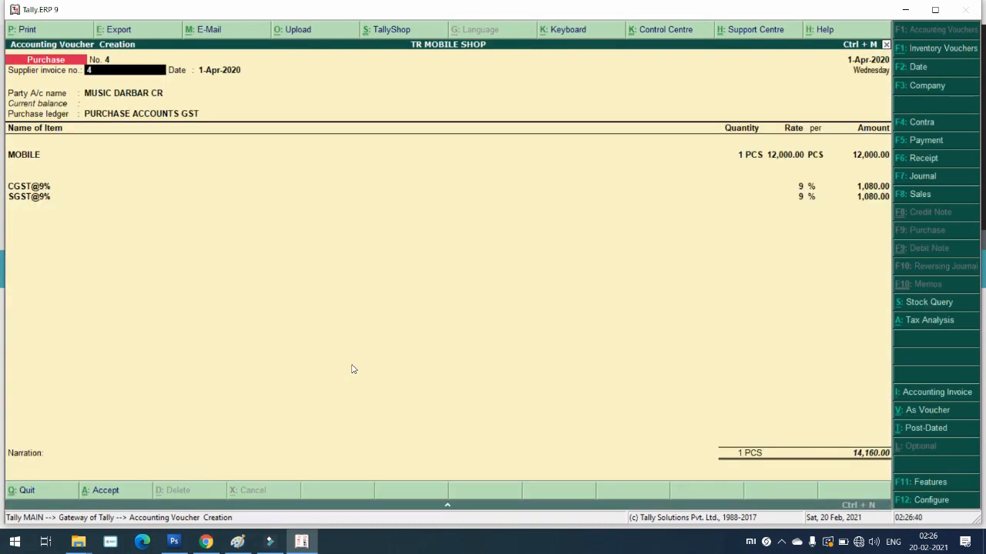
pyautogui.hotkey('alt', 'p')
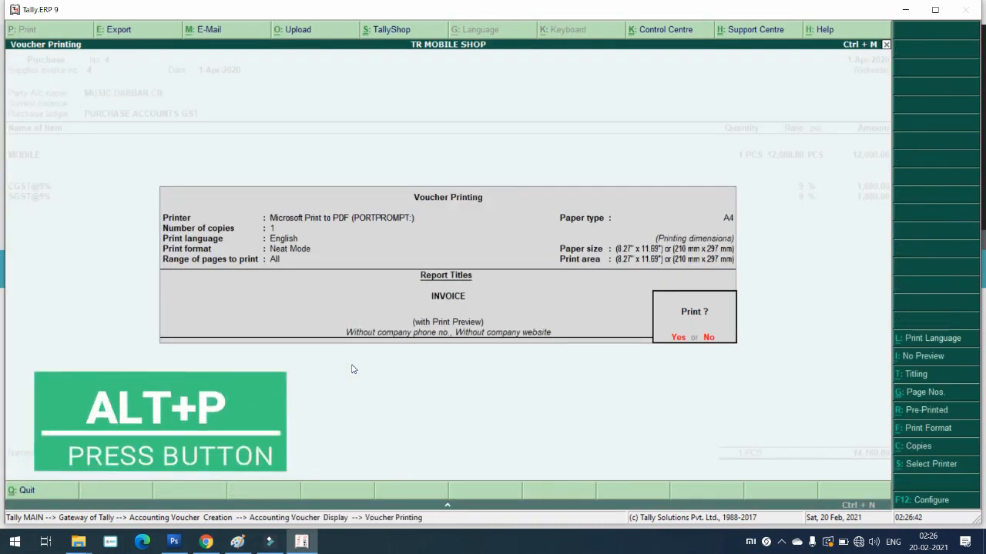
# Step: Turn on Print GST Analysis of Items, GST % column and HSN/SAC column in the print configuration
pyautogui.press('F12')
pyautogui.press('Return')
pyautogui.press('Return')
pyautogui.press('Return')
pyautogui.press('Return')
pyautogui.press('Return')
pyautogui.press('Return')
pyautogui.press('Return')
pyautogui.press('Return')
pyautogui.press('Return')
pyautogui.press('Return')
pyautogui.press('Return')
pyautogui.press('Return')
pyautogui.press('Return')
pyautogui.press('Return')
pyautogui.press('Return')
pyautogui.press('Return')
pyautogui.press('Return')
pyautogui.press('Return')
pyautogui.press('Return')
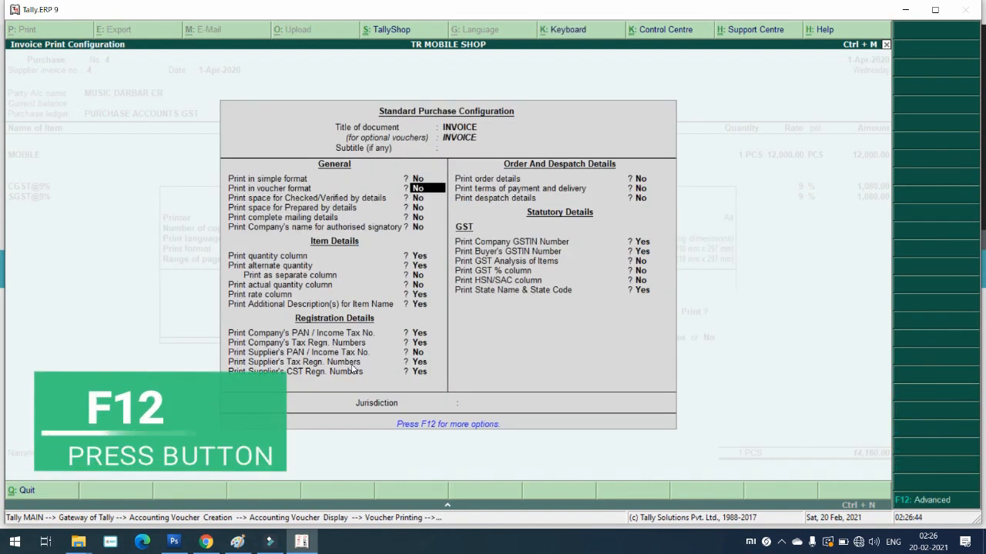
pyautogui.press('Return')
pyautogui.press('Return')
pyautogui.press('Return')
pyautogui.press('Return')
pyautogui.press('Return')
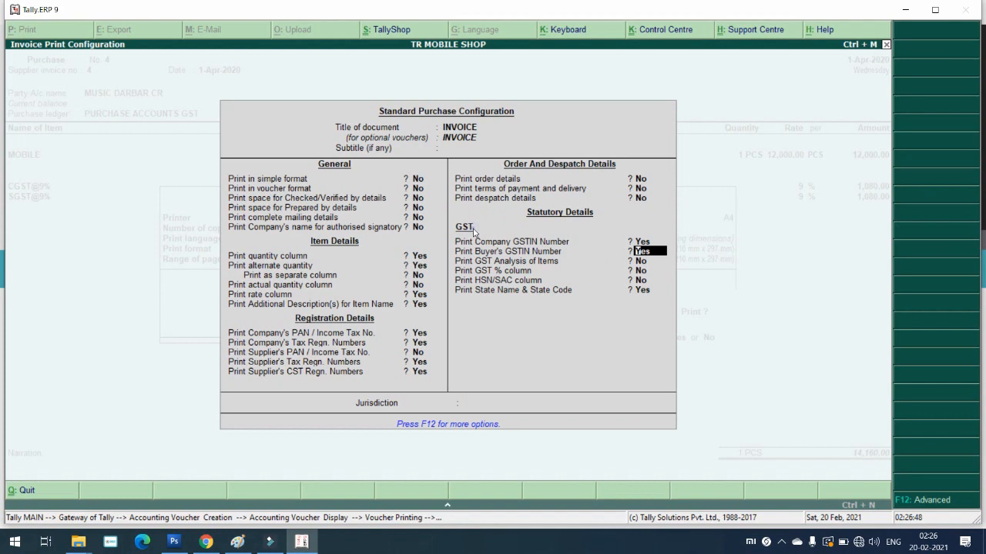
pyautogui.press('Return')
pyautogui.press('Return')
pyautogui.press('Return')
pyautogui.click(646, 262)
pyautogui.write('y')
pyautogui.press('Return')
pyautogui.press('Return')
pyautogui.write('y')
pyautogui.press('Return')
pyautogui.press('Return')
pyautogui.press('Return')
# Step: Preview the voucher 4 invoice with its tax breakdown table, totalling ₹14,160.00, then close it
pyautogui.press('Return')
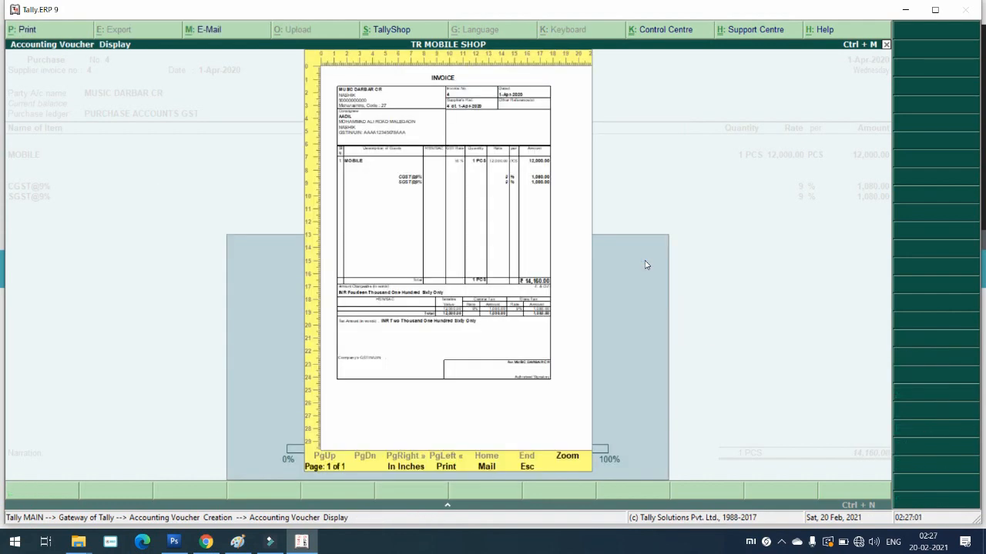
pyautogui.press('Return')
pyautogui.scroll(-3, 503, 347)
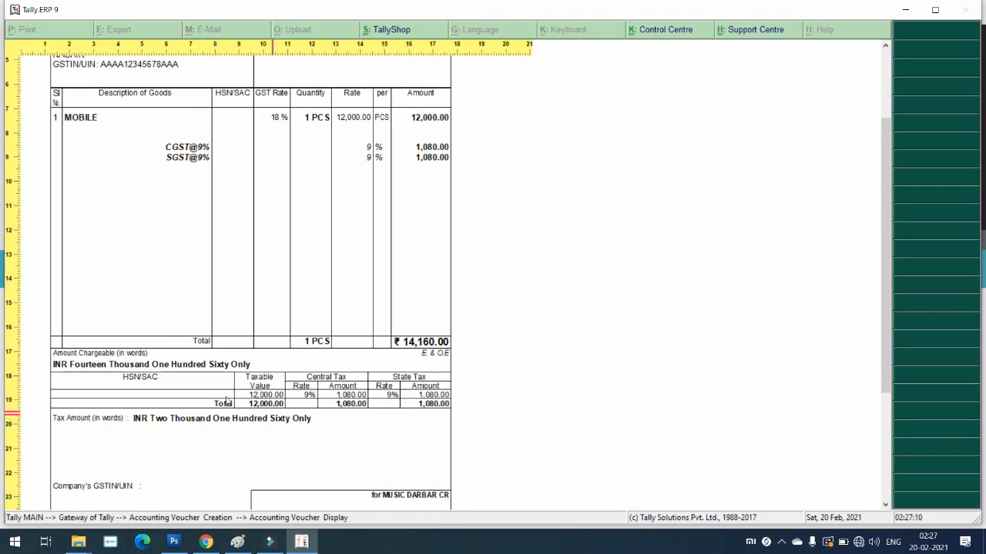
pyautogui.scroll(-4, 134, 373)
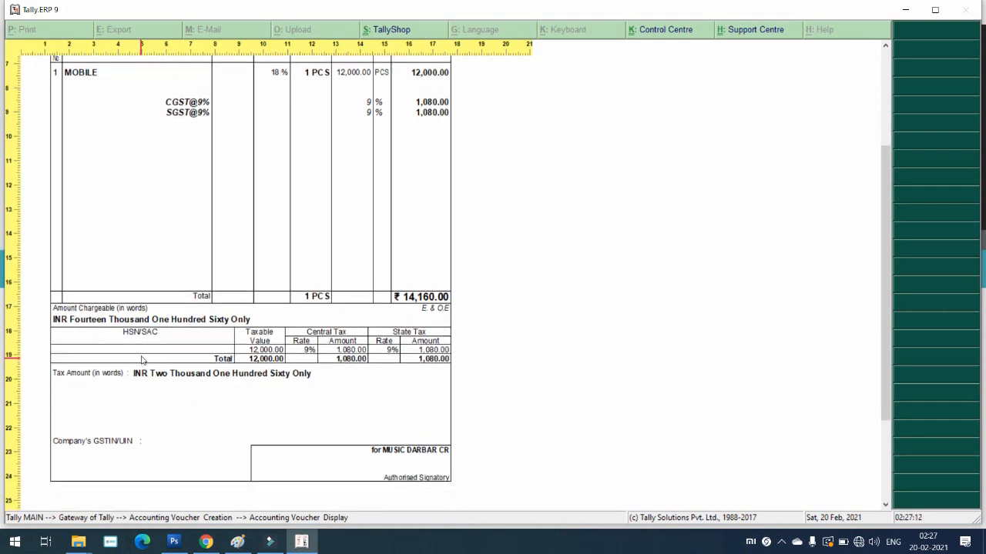
pyautogui.scroll(9, 163, 321)
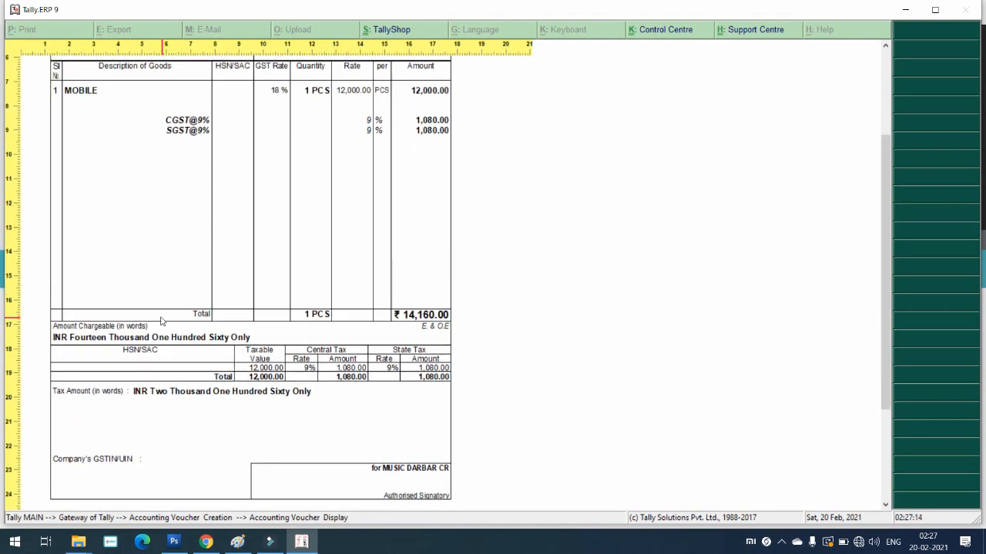
pyautogui.press('Escape')
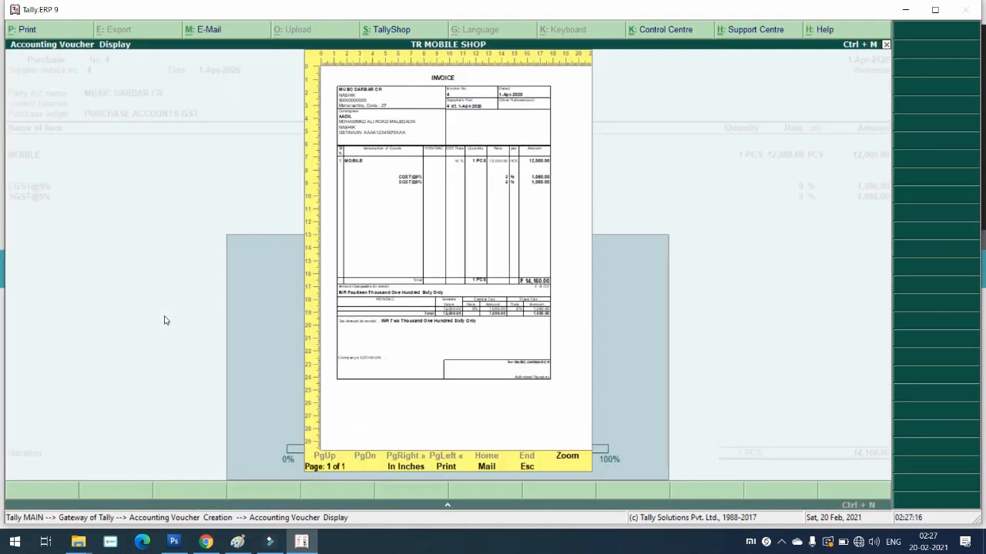
pyautogui.press('Escape')
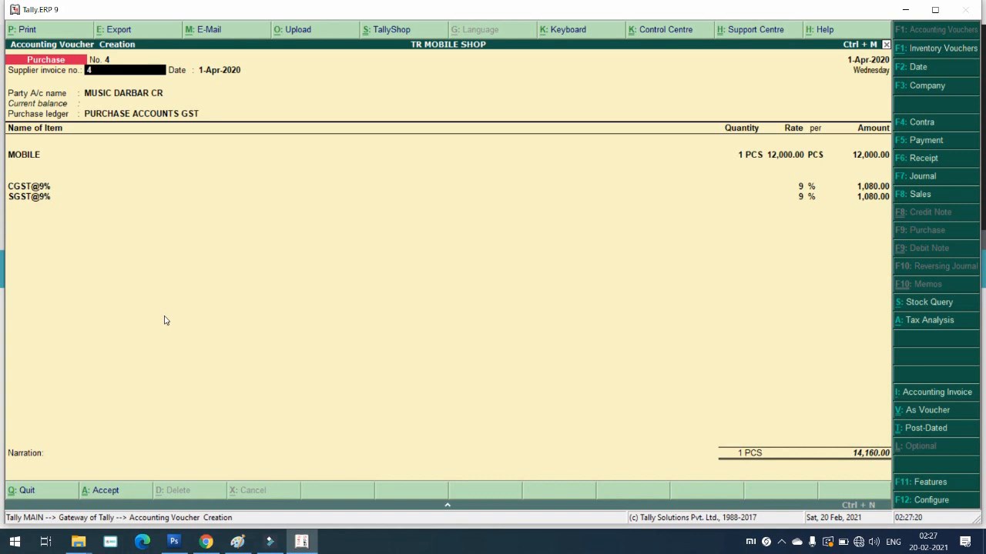
# Step: Save purchase voucher No. 4 and start a blank Sales voucher No. 6
pyautogui.hotkey('ctrl', 'a')
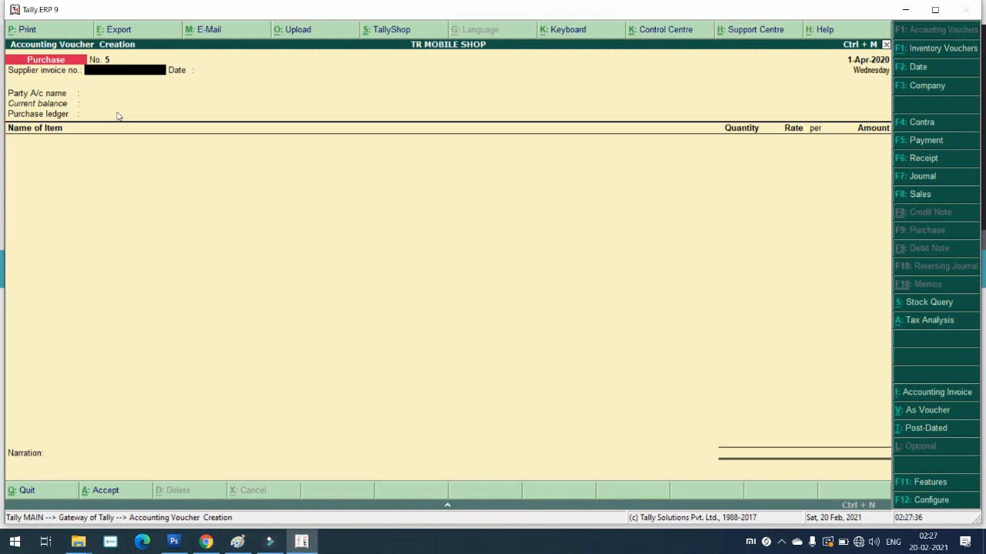
pyautogui.press('super+Tab')
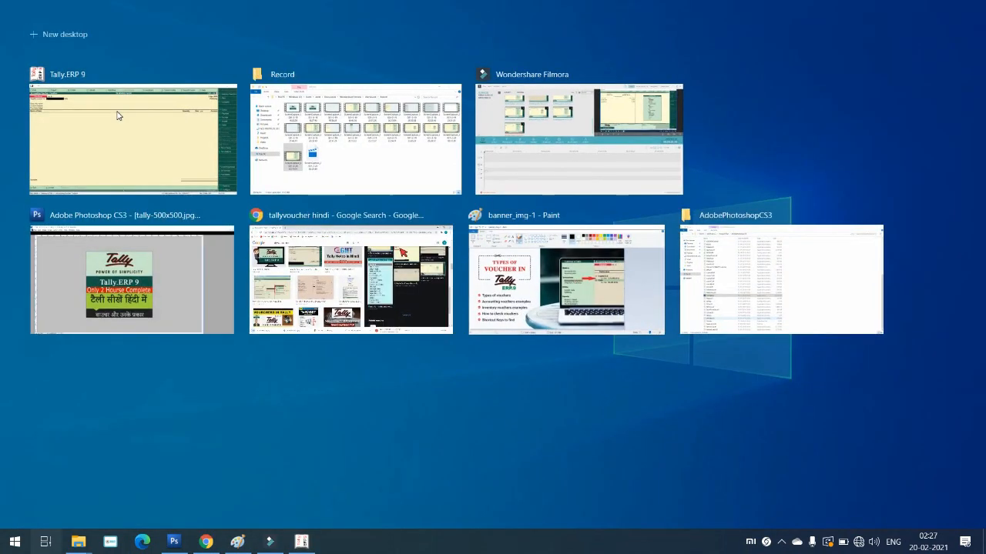
pyautogui.click(131, 133)
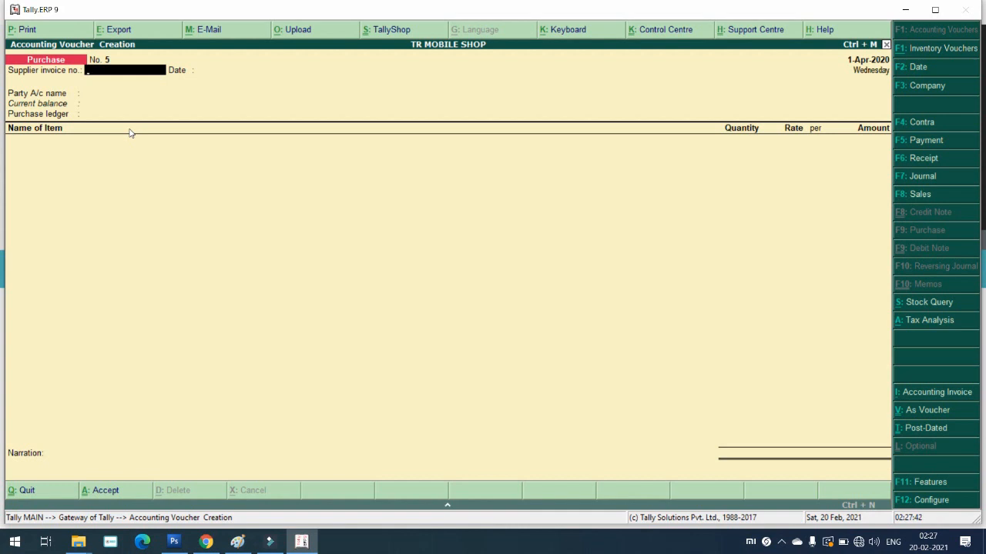
pyautogui.press('F8')
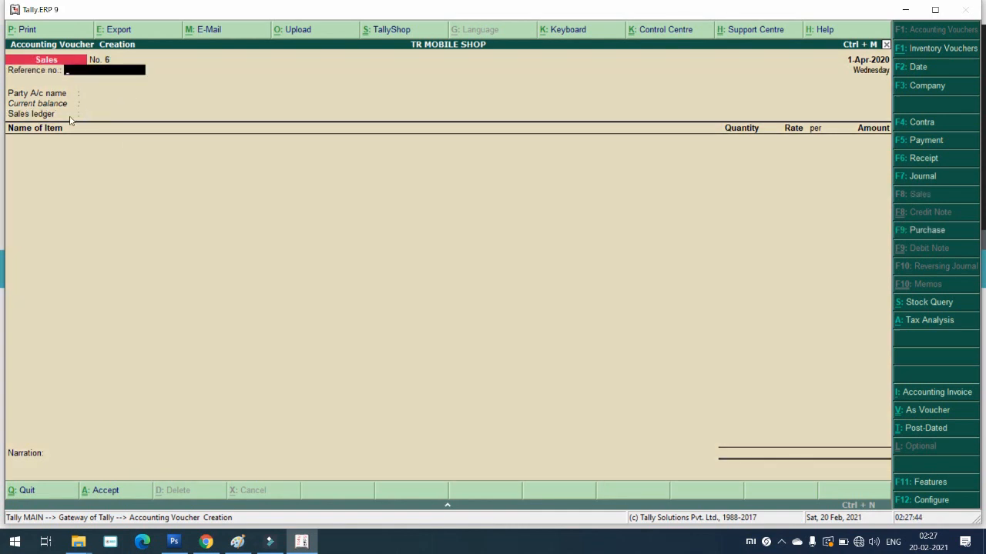